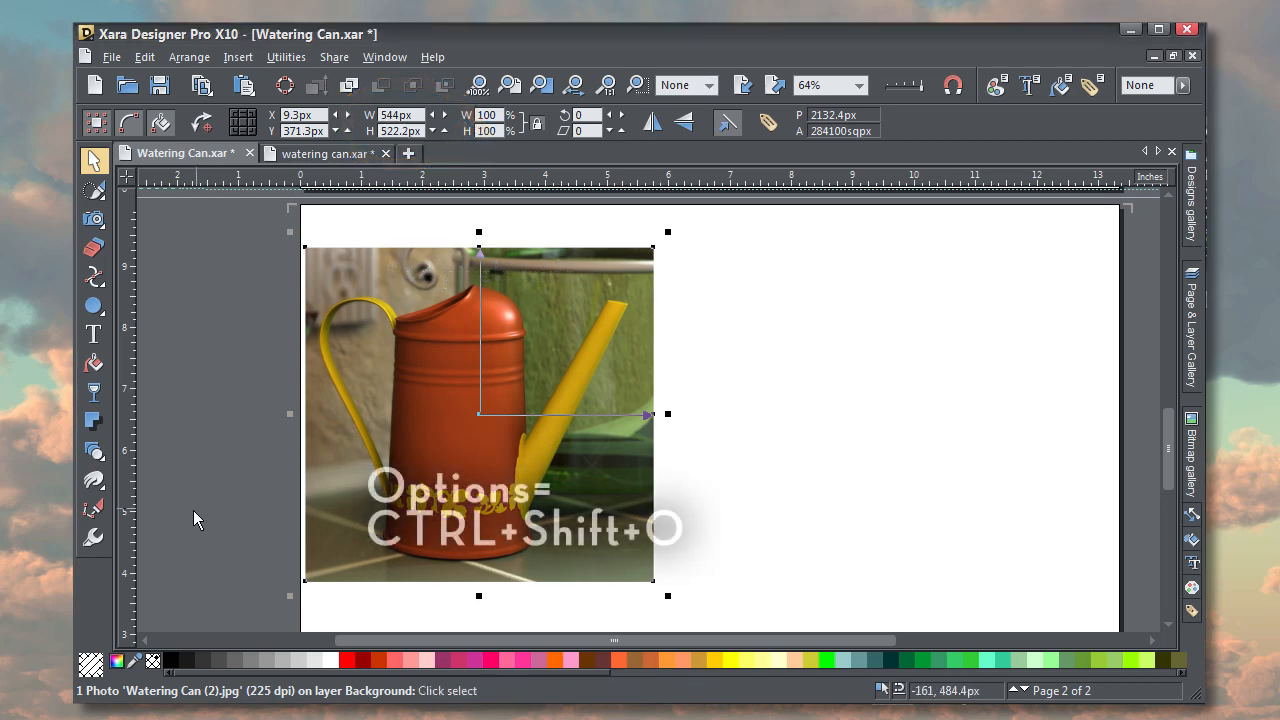
Set the nudge size to 544px in the program's general options
click(101, 536)
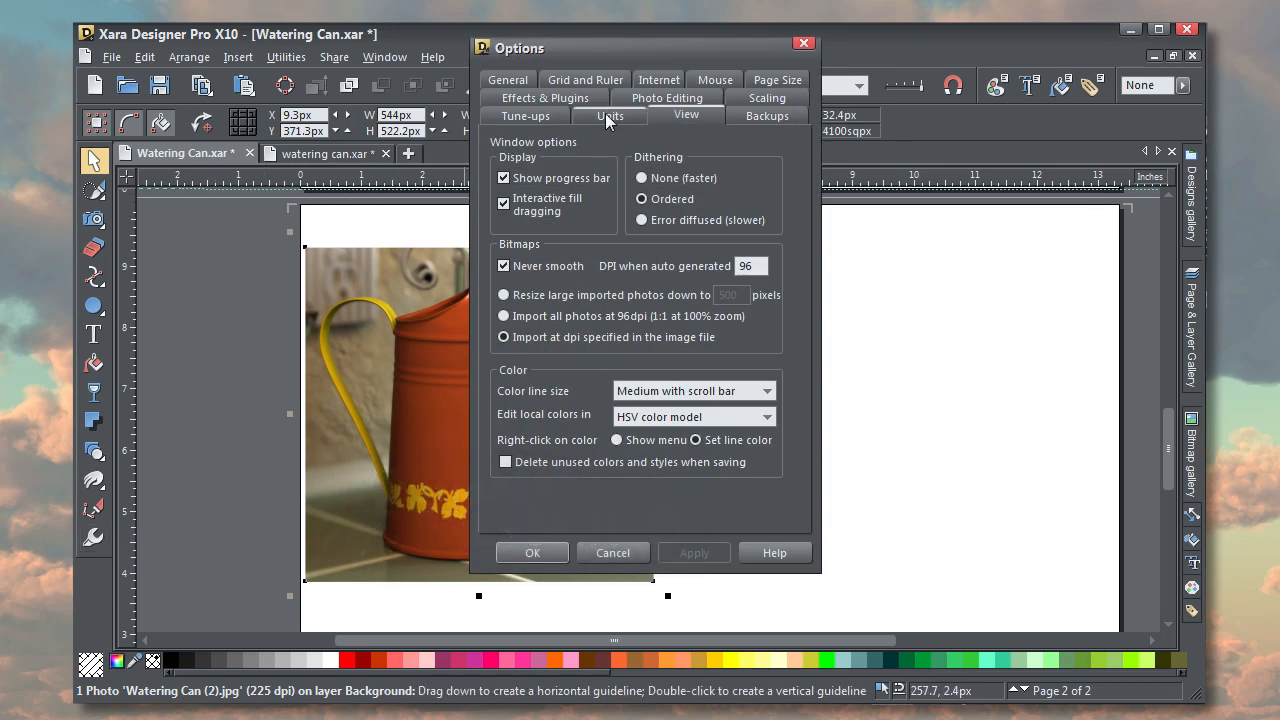
click(516, 92)
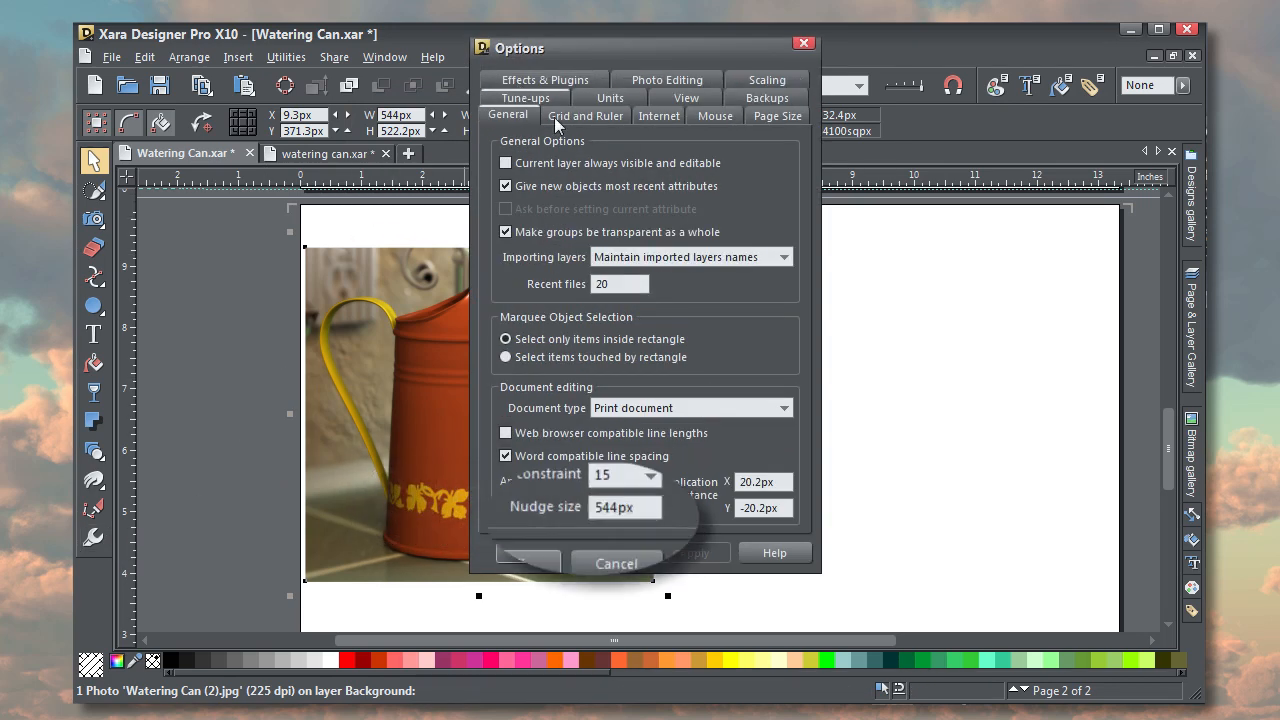
double_click(666, 508)
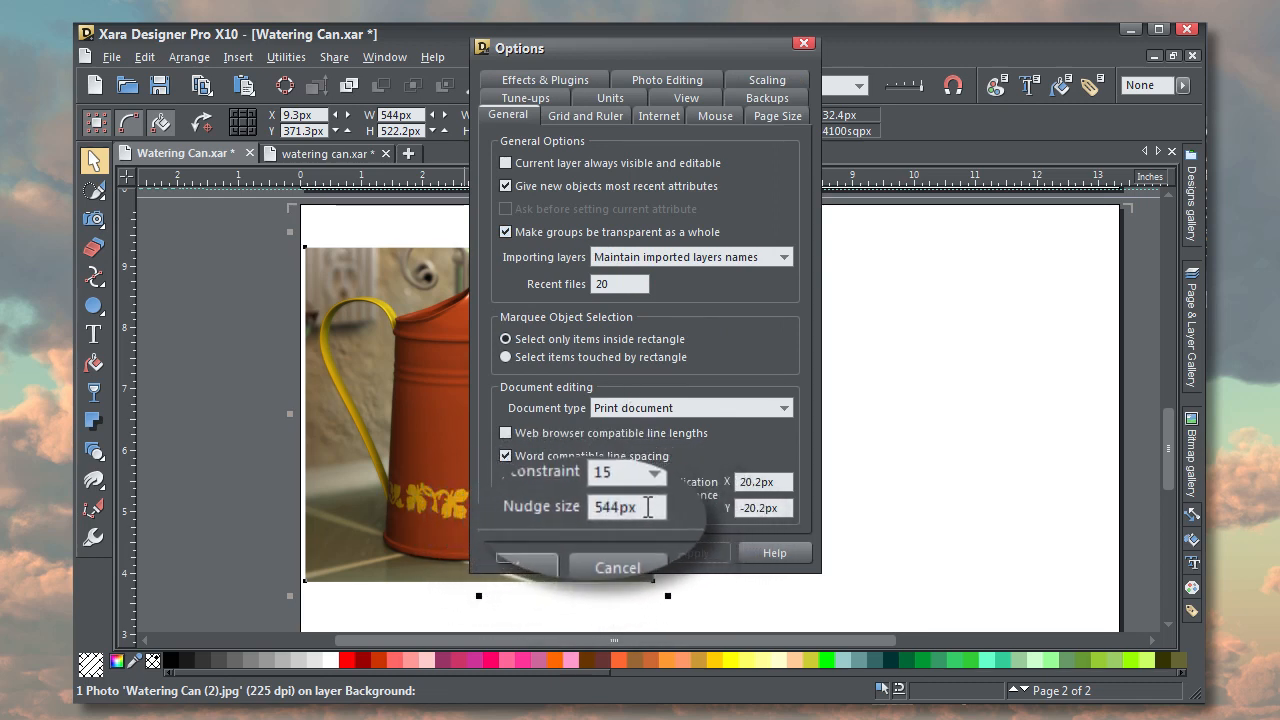
click(540, 553)
click(792, 558)
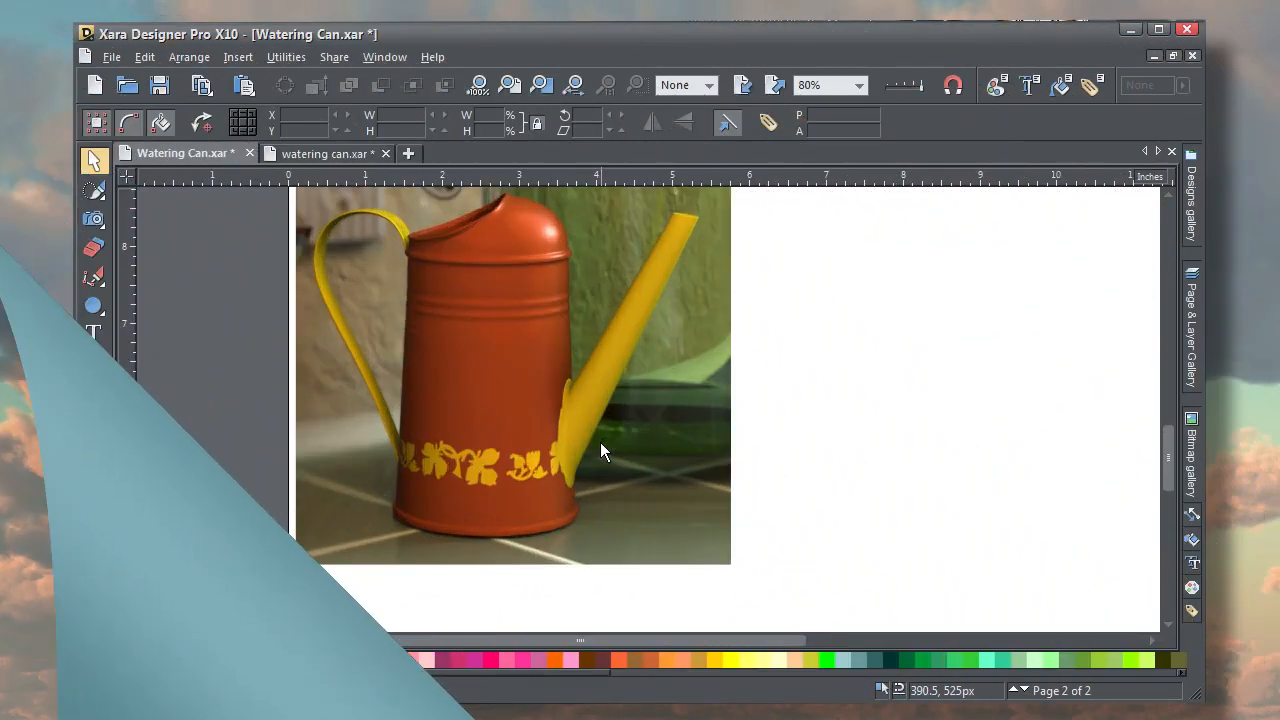
Trace the photo's yellow spout as a closed shape with the Pen tool, curving the base edge that meets the can body
key(shift+F8)
drag(606, 433, 578, 487)
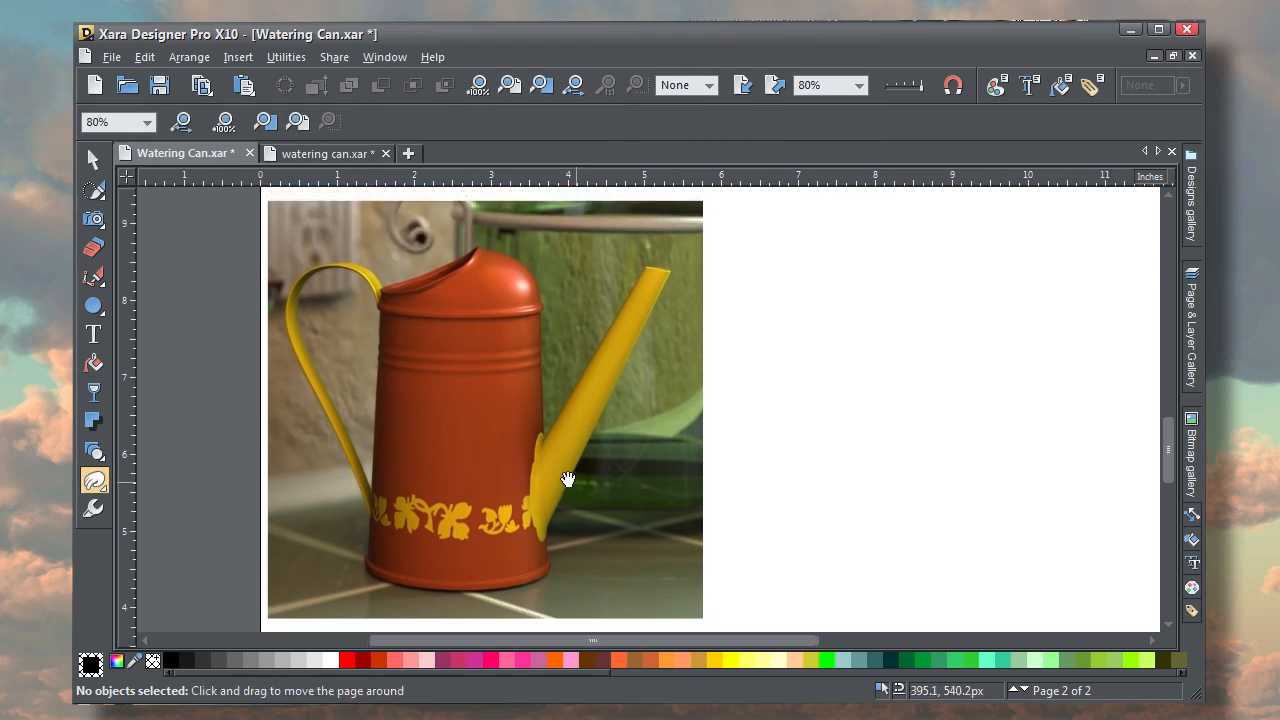
key(F2)
click(96, 285)
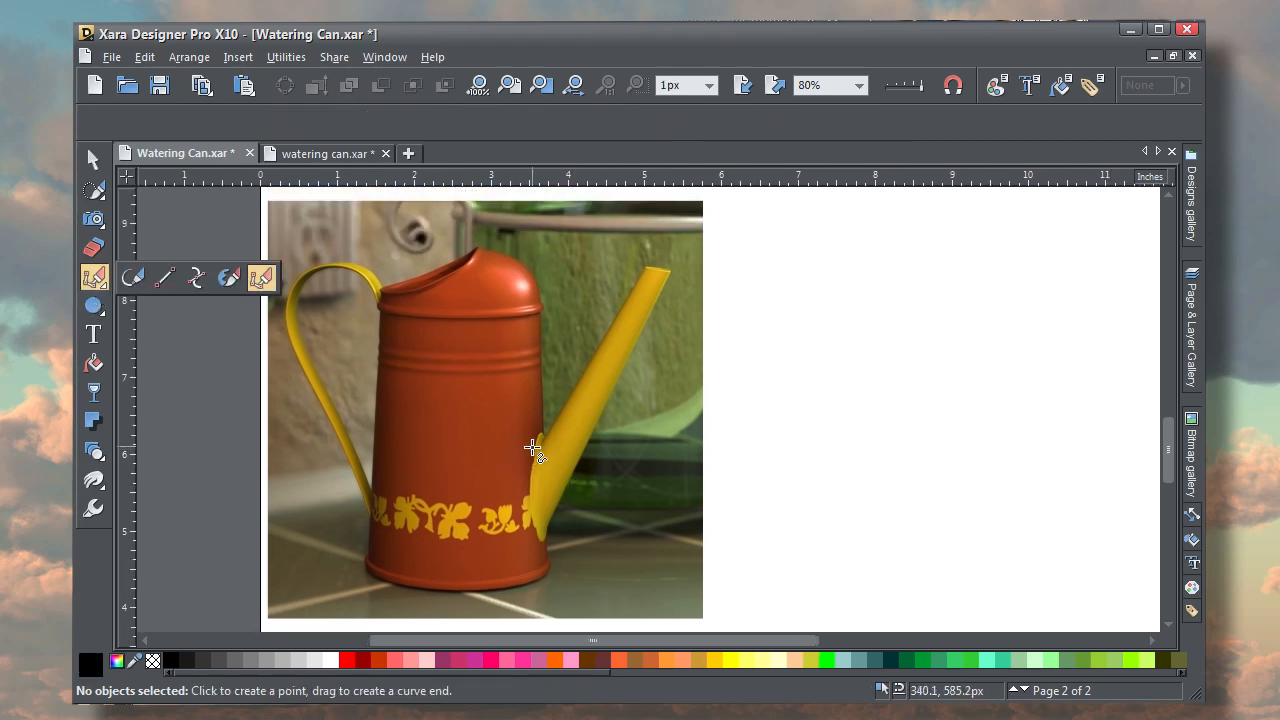
click(539, 450)
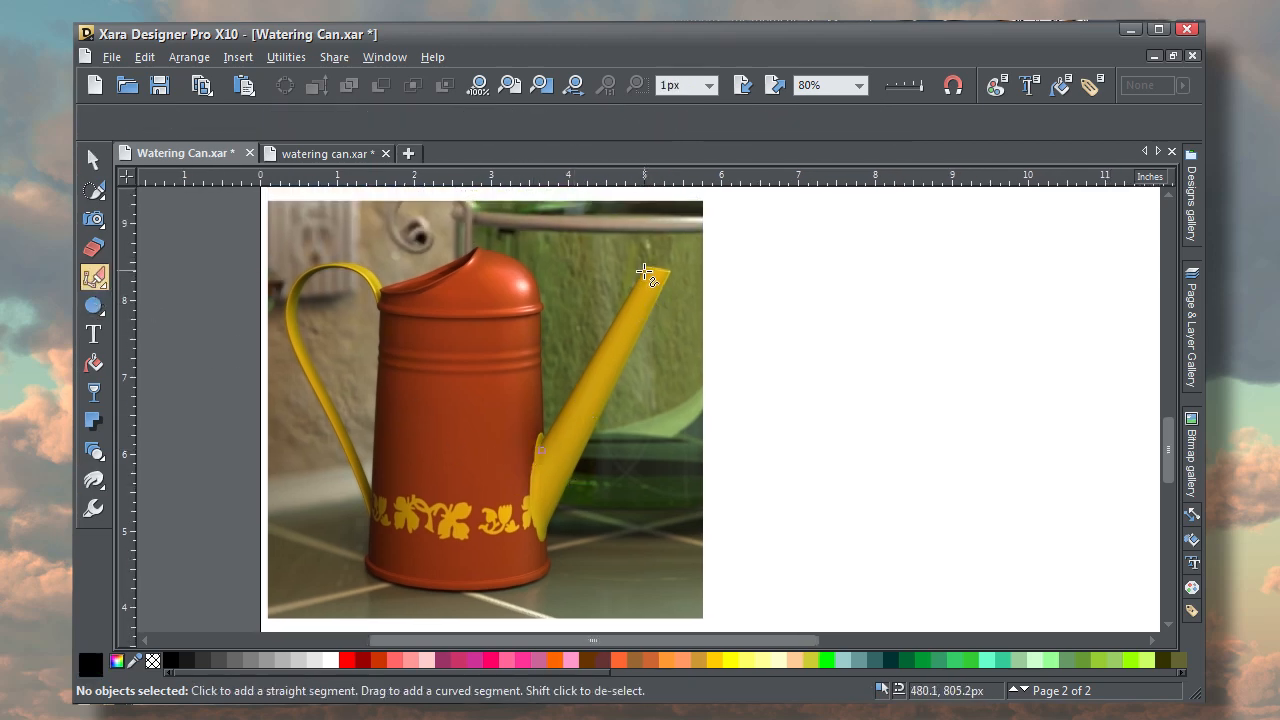
click(645, 272)
click(670, 273)
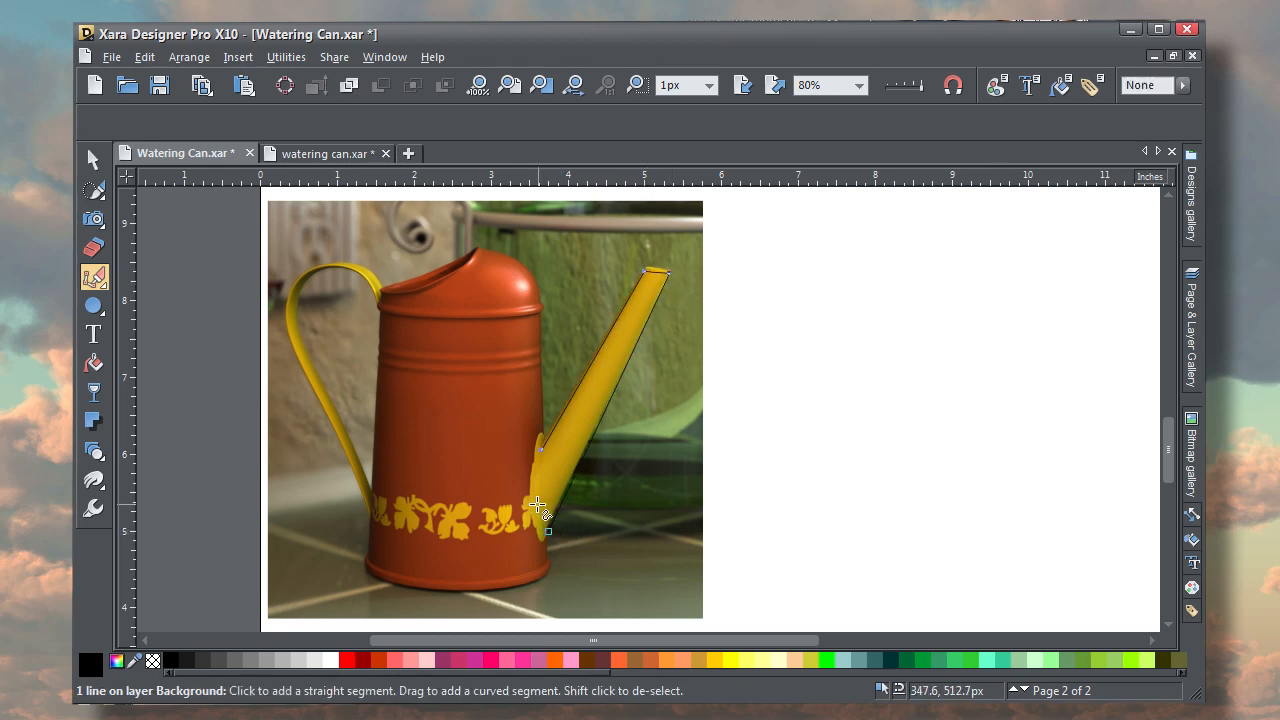
drag(533, 485, 538, 470)
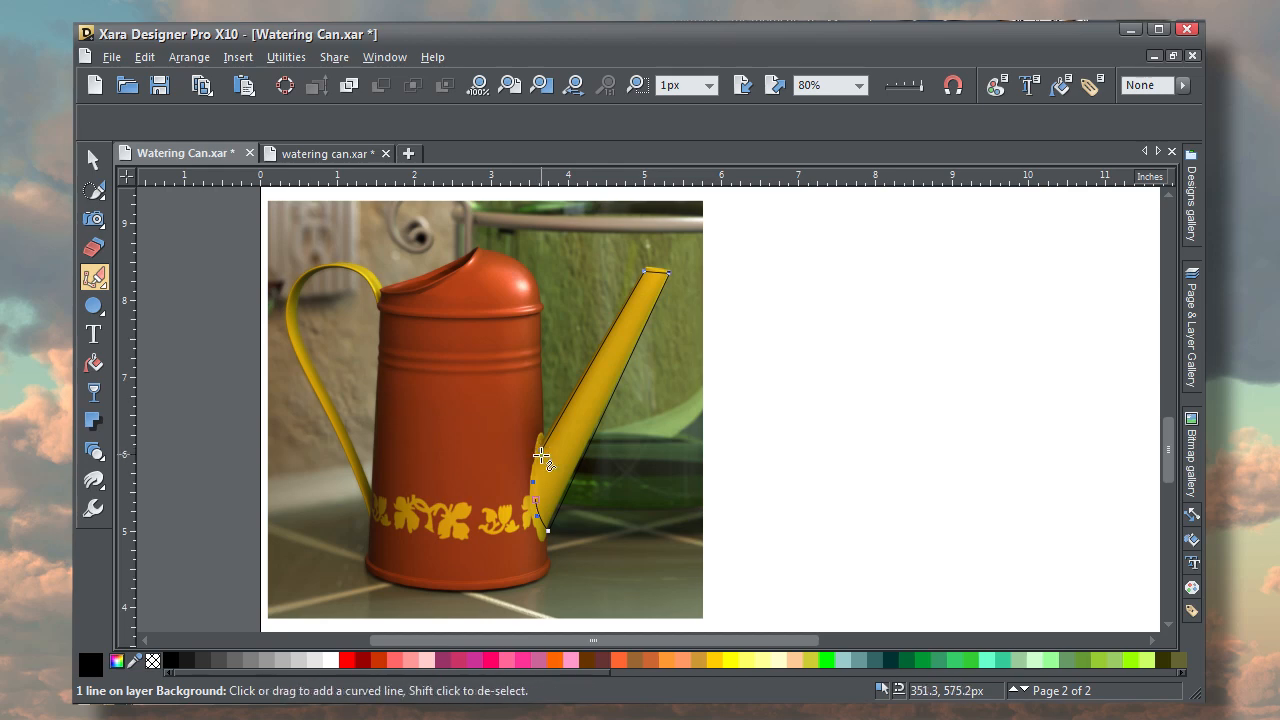
click(540, 455)
click(540, 455)
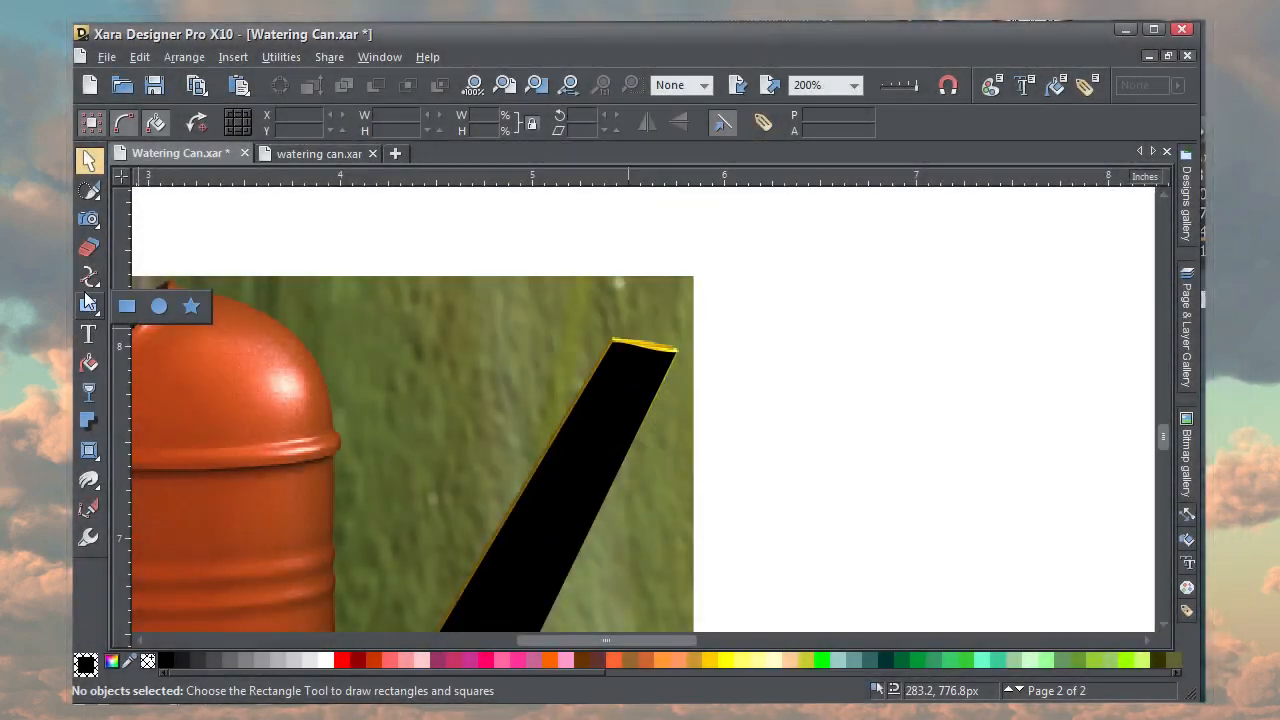
Bend the top edge of the black spout shape upward into a curve that follows the spout's mouth
click(89, 277)
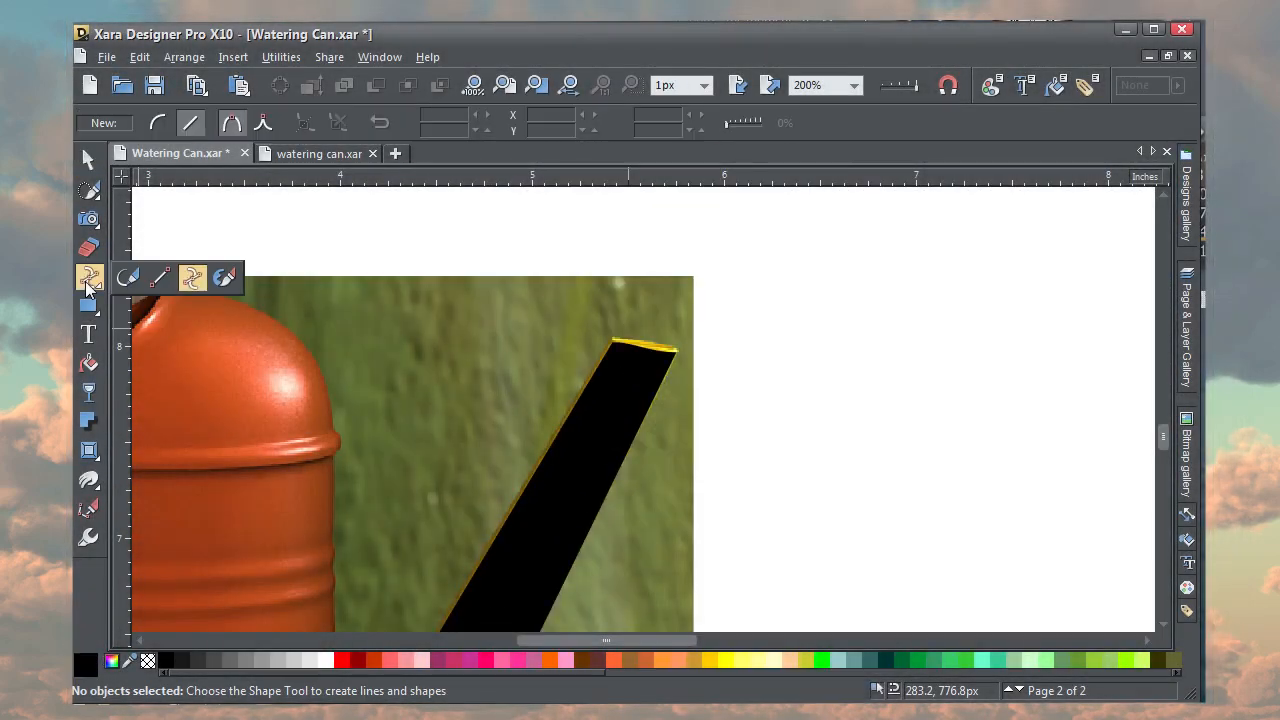
scroll(651, 349, up, 1)
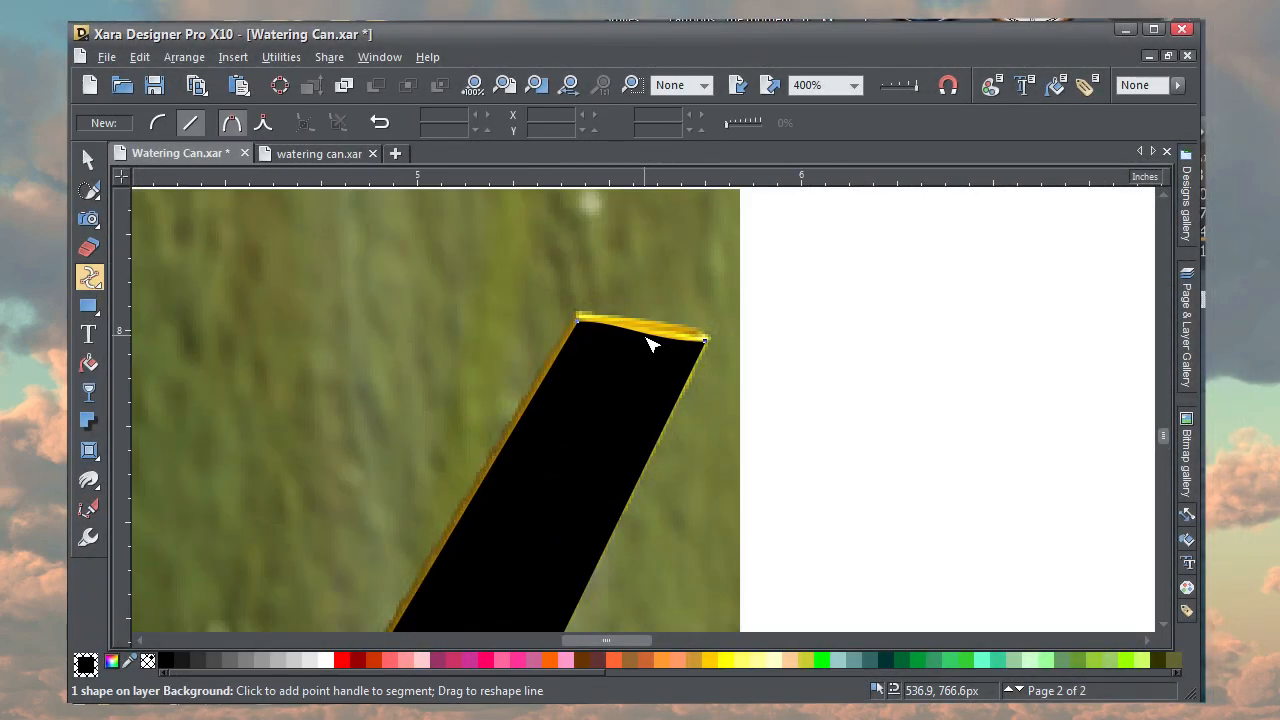
drag(651, 346, 651, 318)
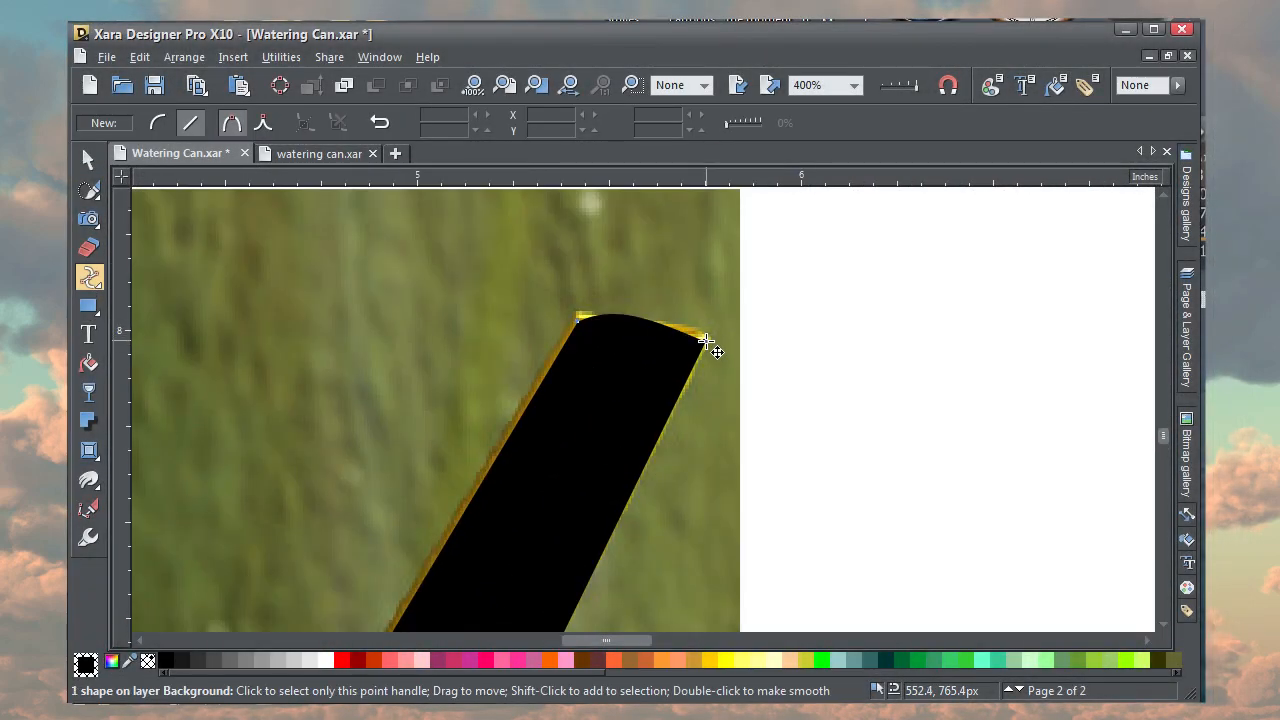
click(708, 345)
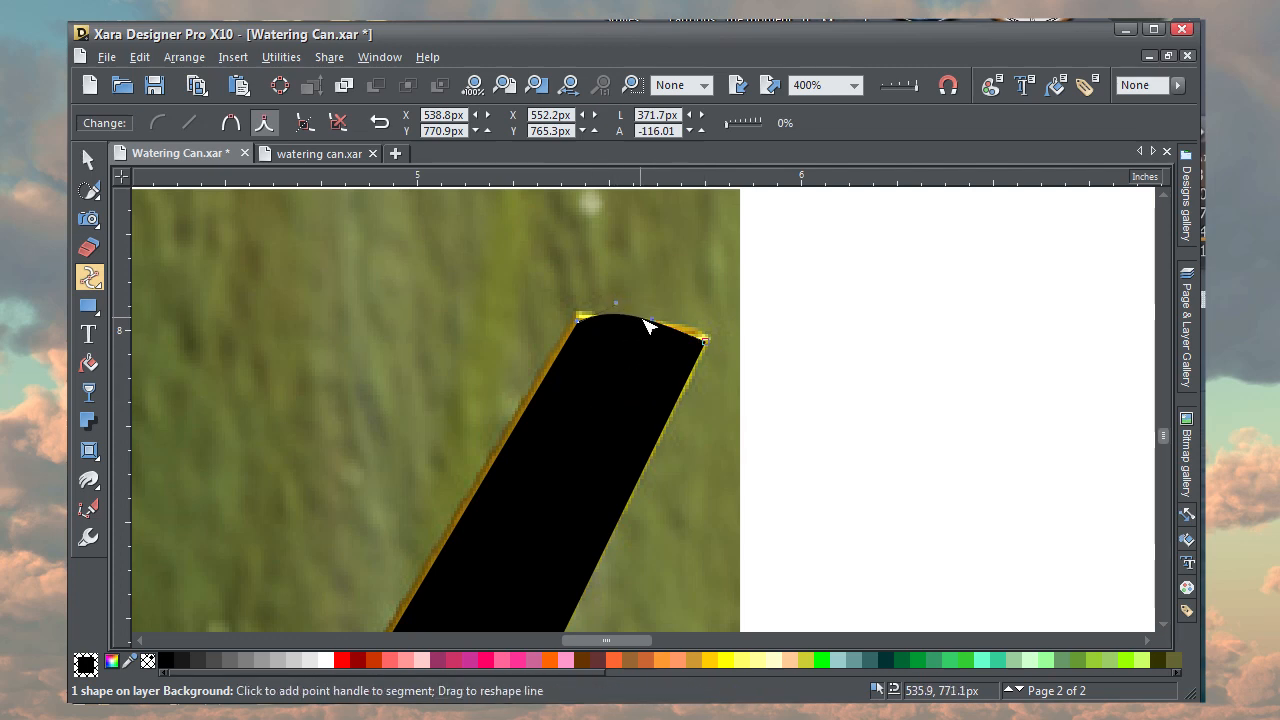
drag(654, 323, 660, 311)
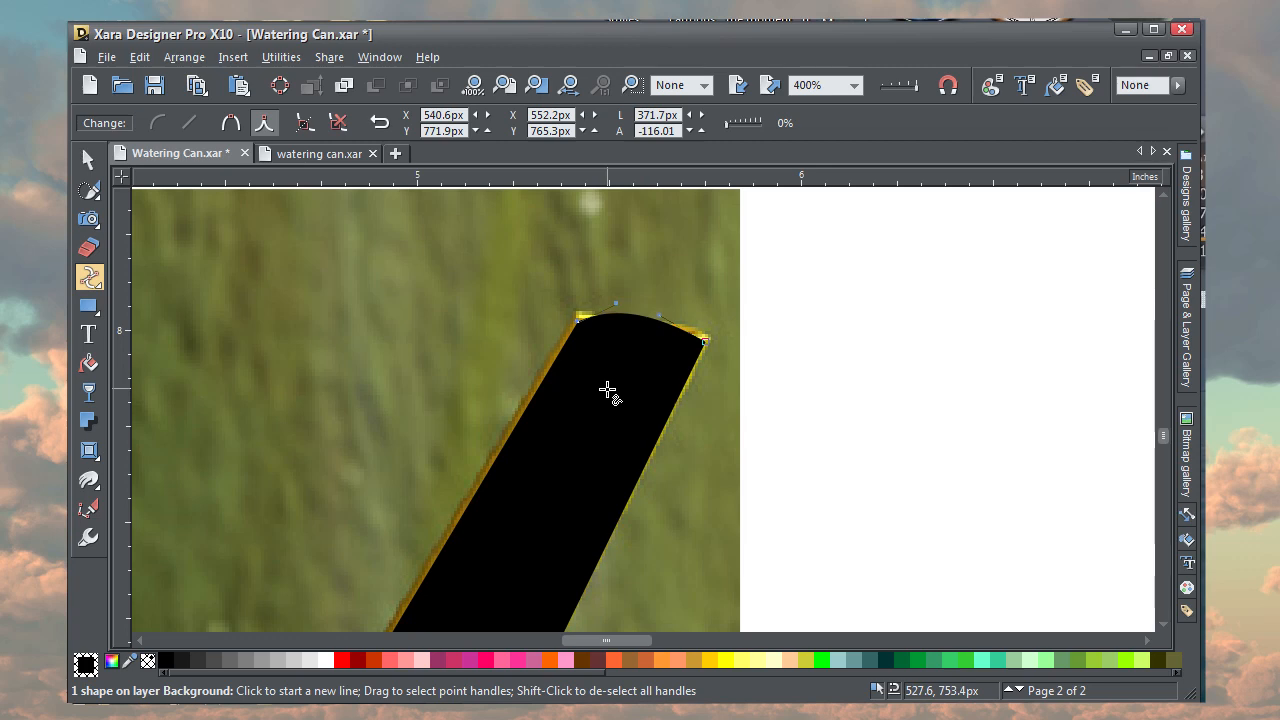
Move the spout shape aside from the photo's spout and fill it with dark yellow sampled from that spout
key(ctrl+r)
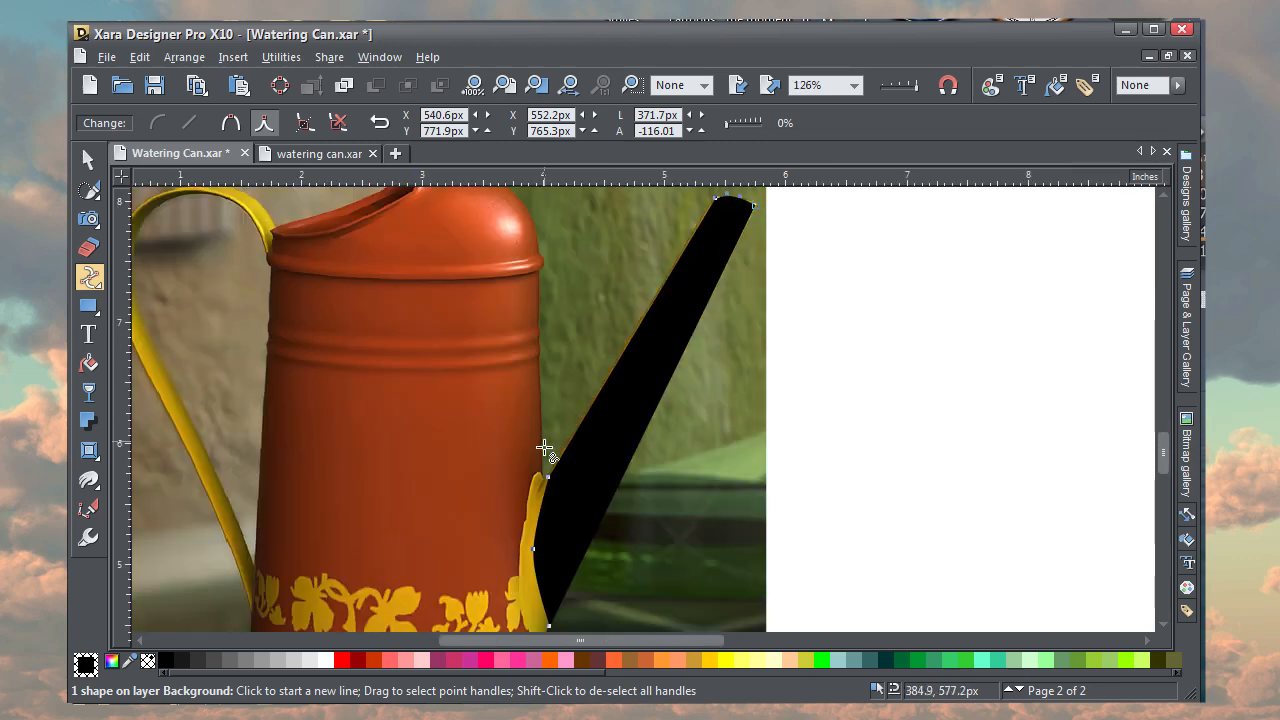
click(90, 161)
drag(633, 380, 768, 390)
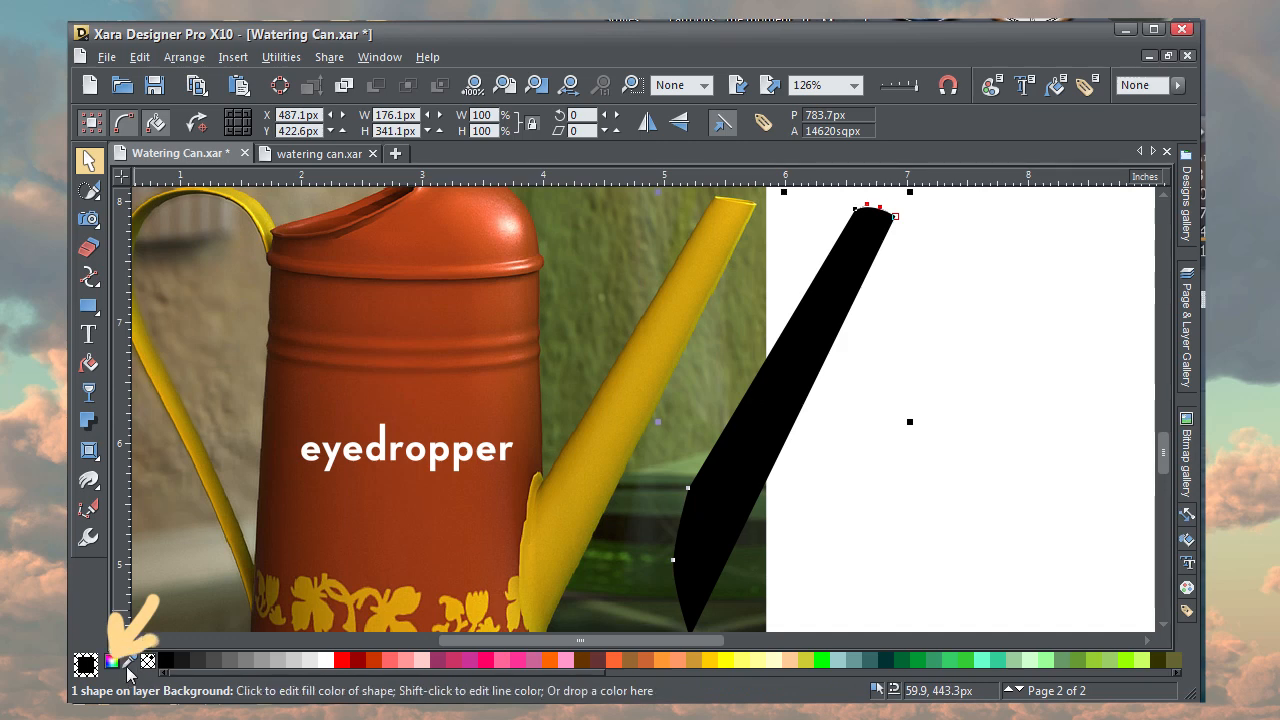
drag(128, 672, 565, 458)
Create an orange-filled clone of the spout shape and narrow it into a highlight strip down the spout's middle
key(ctrl+k)
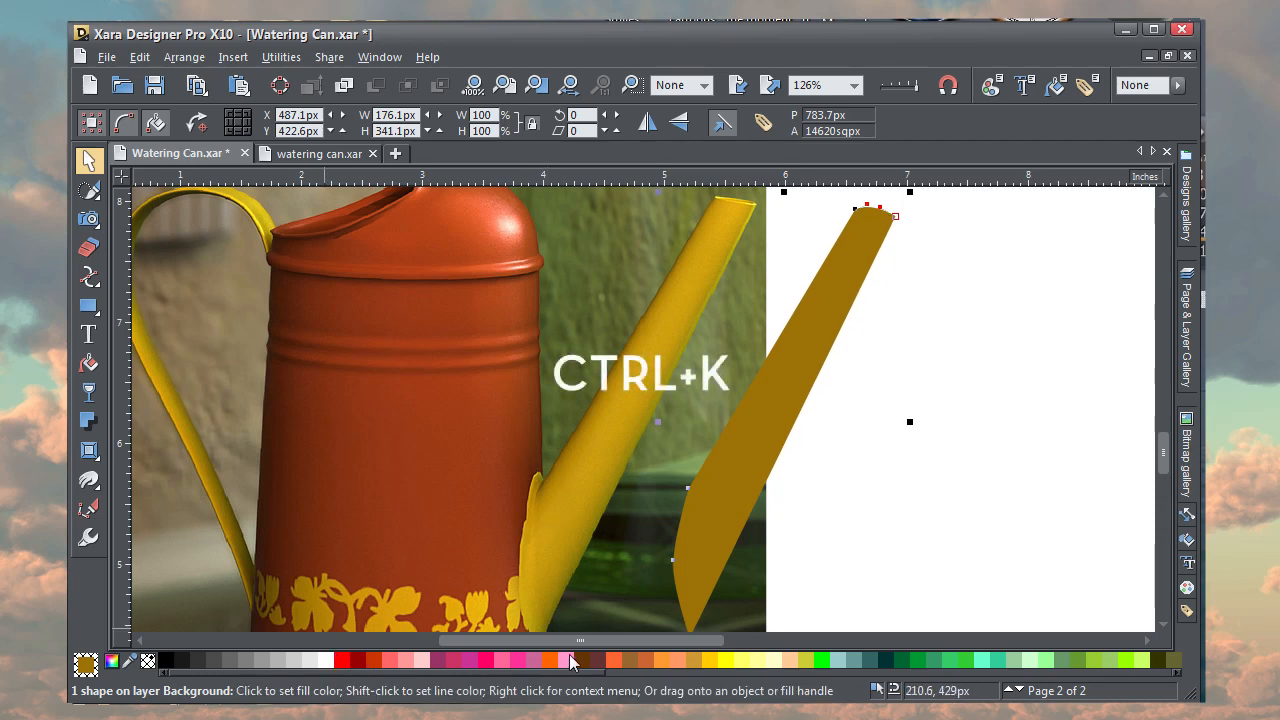
click(642, 660)
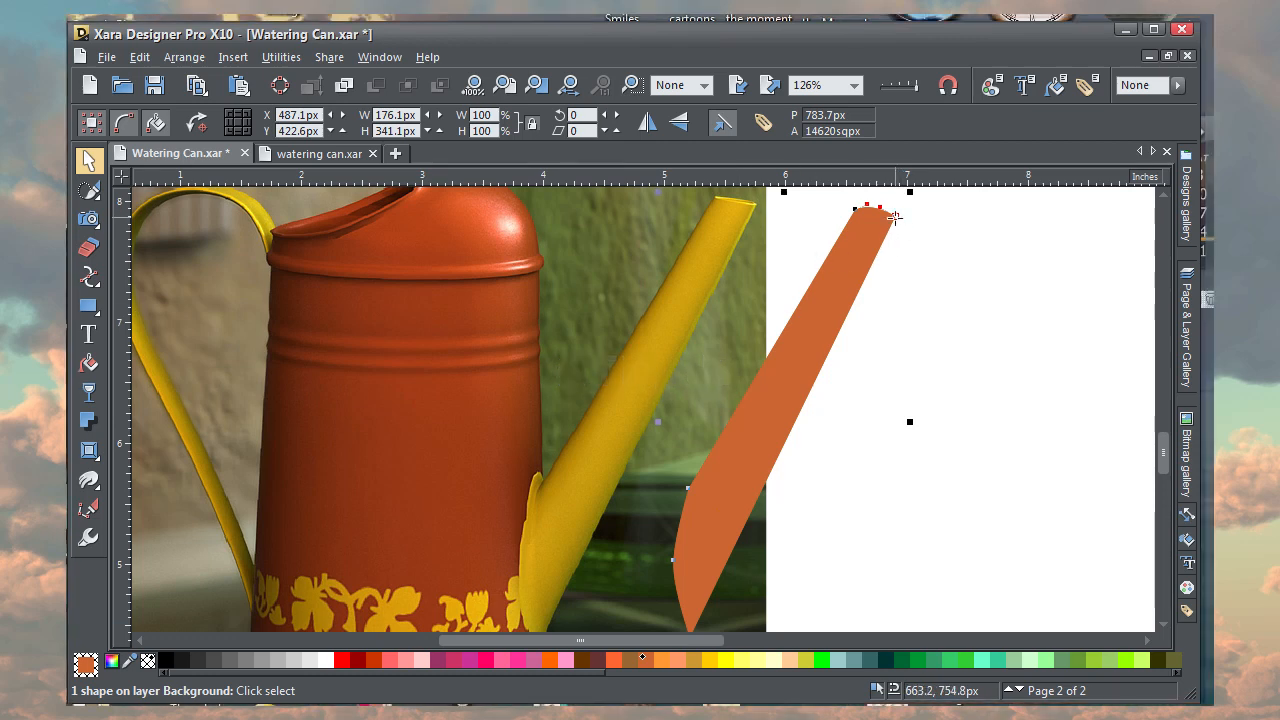
drag(895, 217, 866, 213)
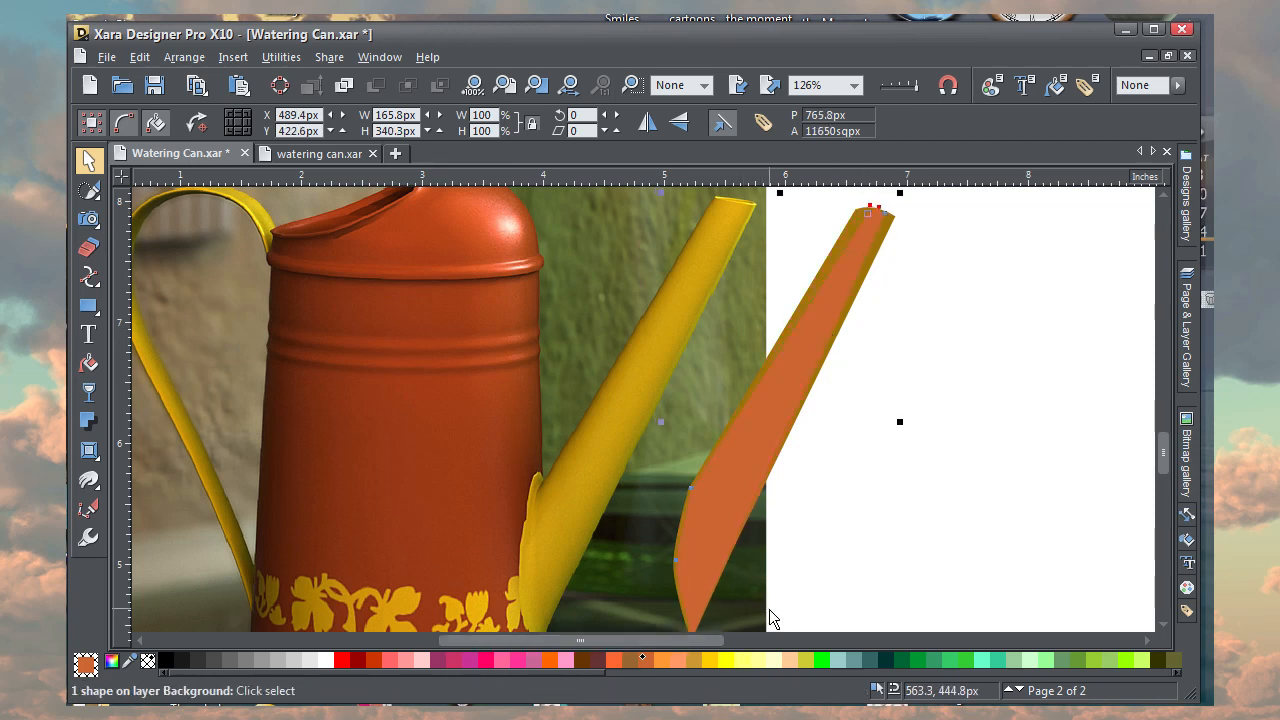
drag(769, 617, 784, 576)
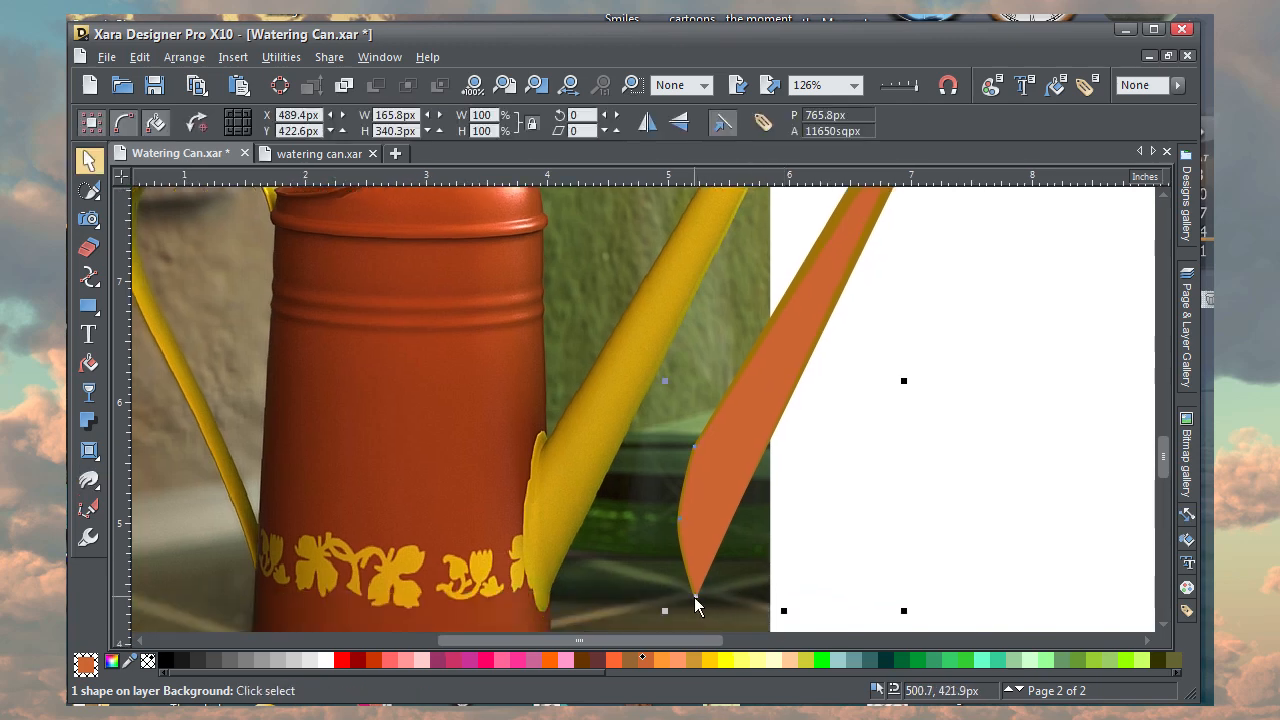
mouse_move(696, 599)
mouse_down()
mouse_move(679, 565)
mouse_move(699, 465)
mouse_move(686, 466)
mouse_move(684, 578)
mouse_up()
scroll(661, 541, up, 3)
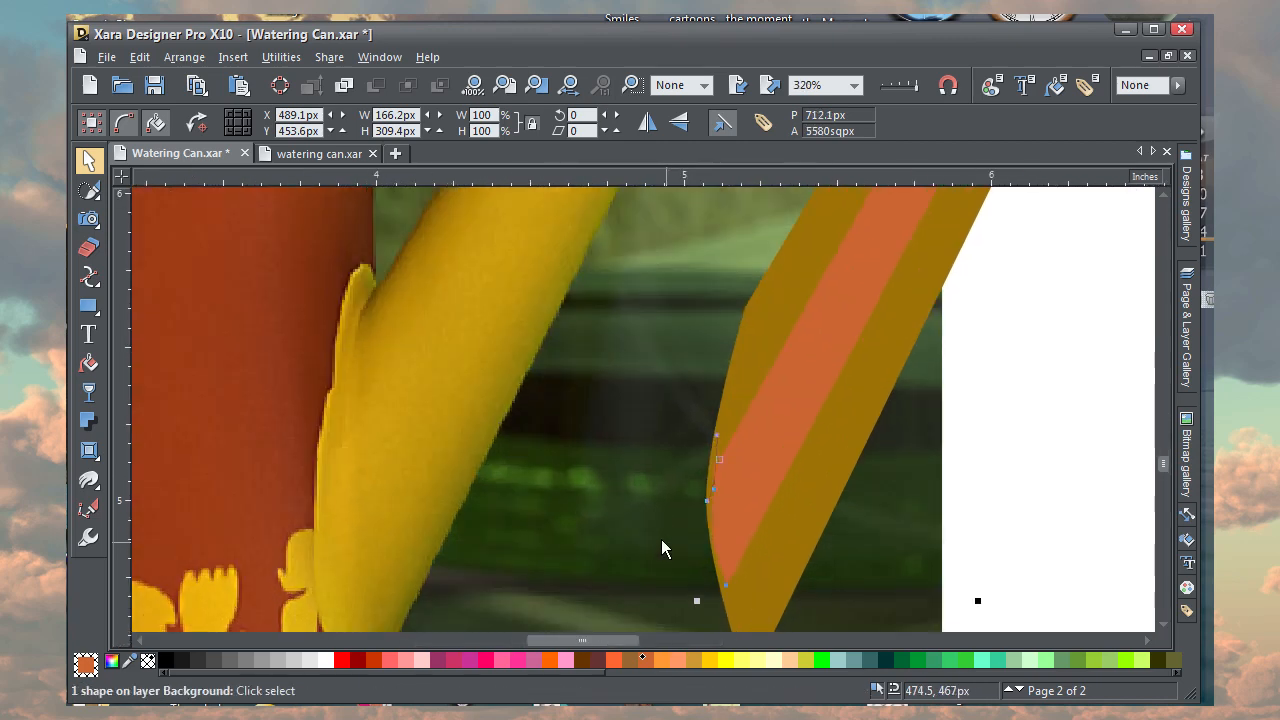
scroll(722, 510, down, 3)
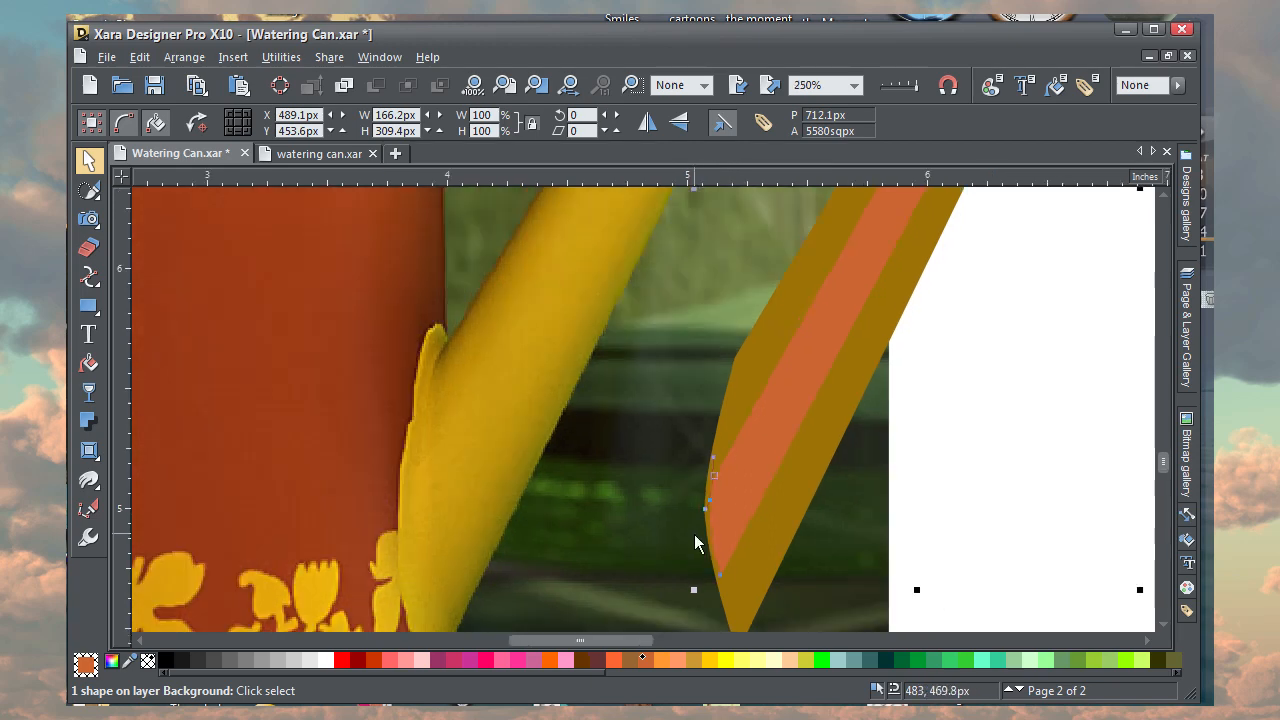
Fill the highlight strip with a lighter yellow sampled from the photo's spout
drag(801, 463, 671, 528)
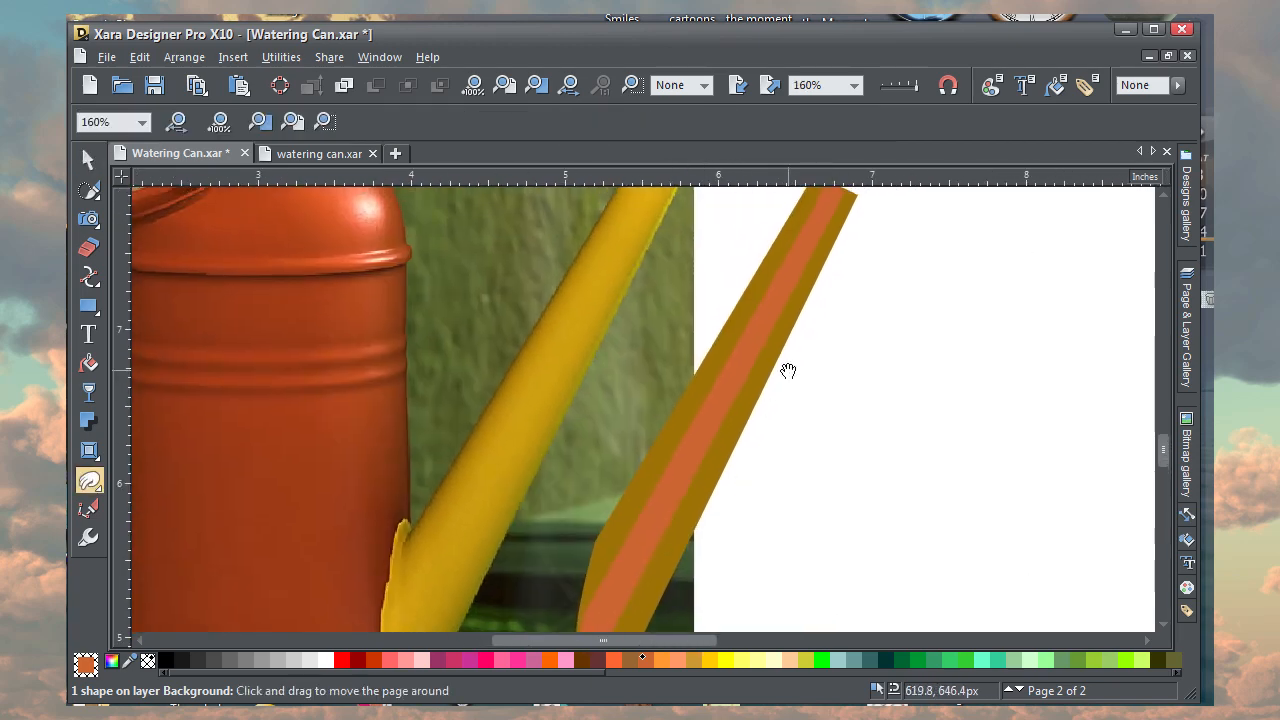
drag(789, 371, 749, 451)
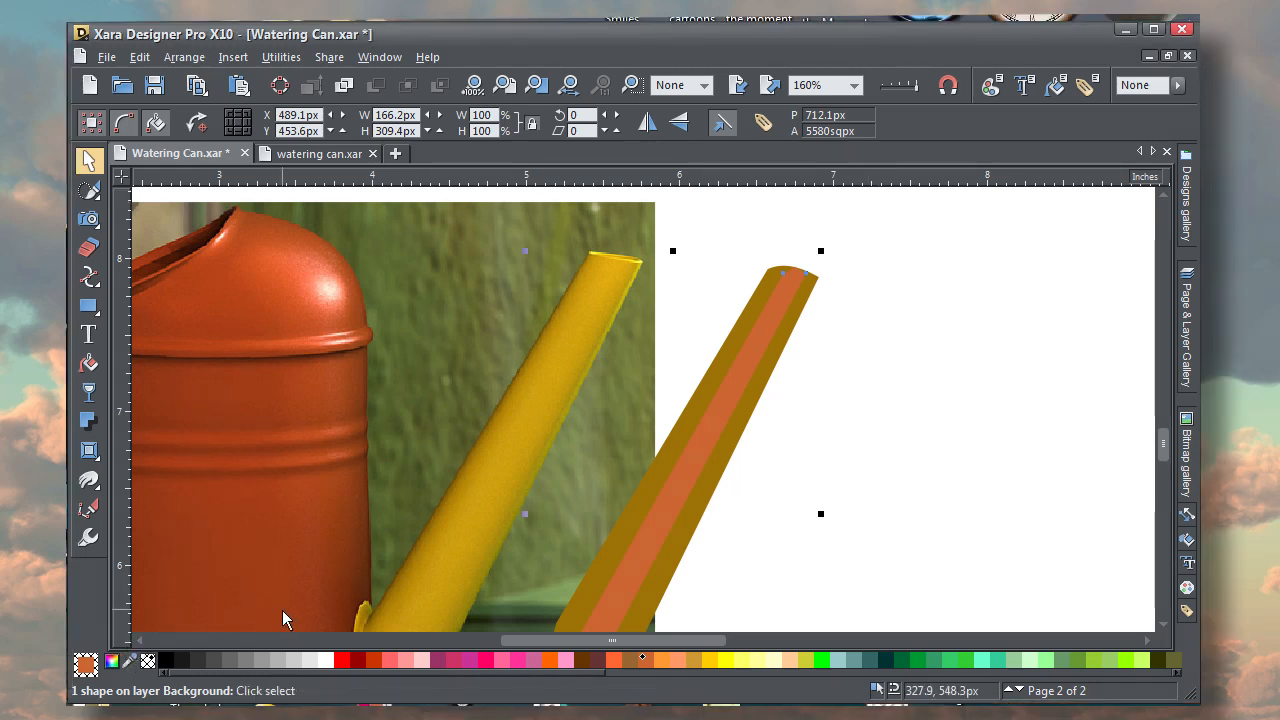
drag(144, 655, 485, 508)
Select both spout shapes, align them over the photo's spout and nudge them right onto the blank page area
scroll(814, 286, down, 2)
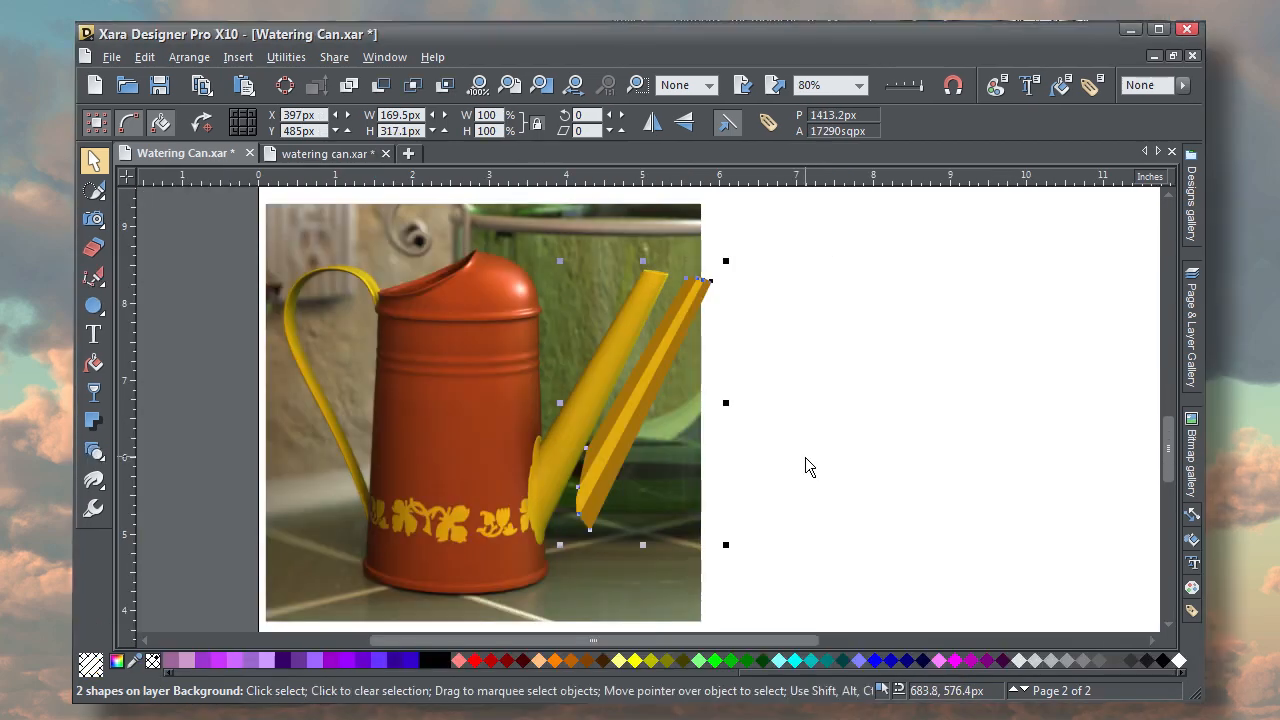
click(806, 460)
drag(762, 242, 505, 545)
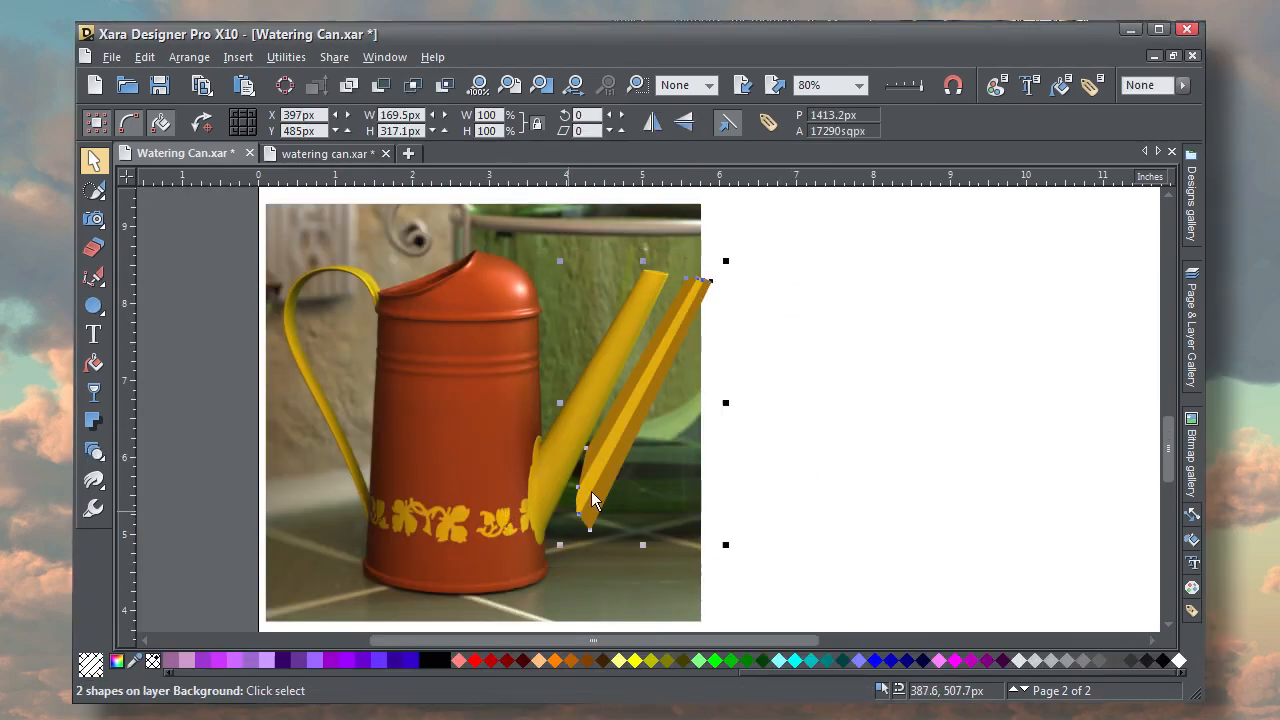
drag(682, 303, 639, 289)
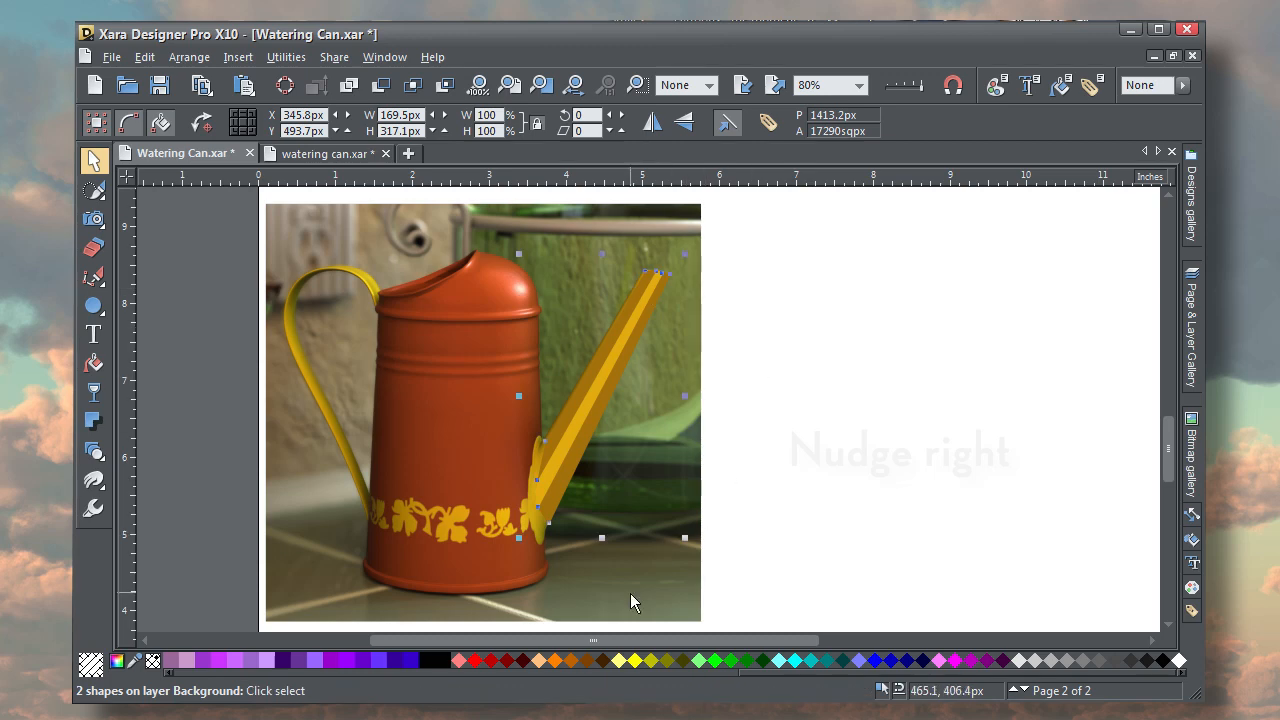
key(shift+Right)
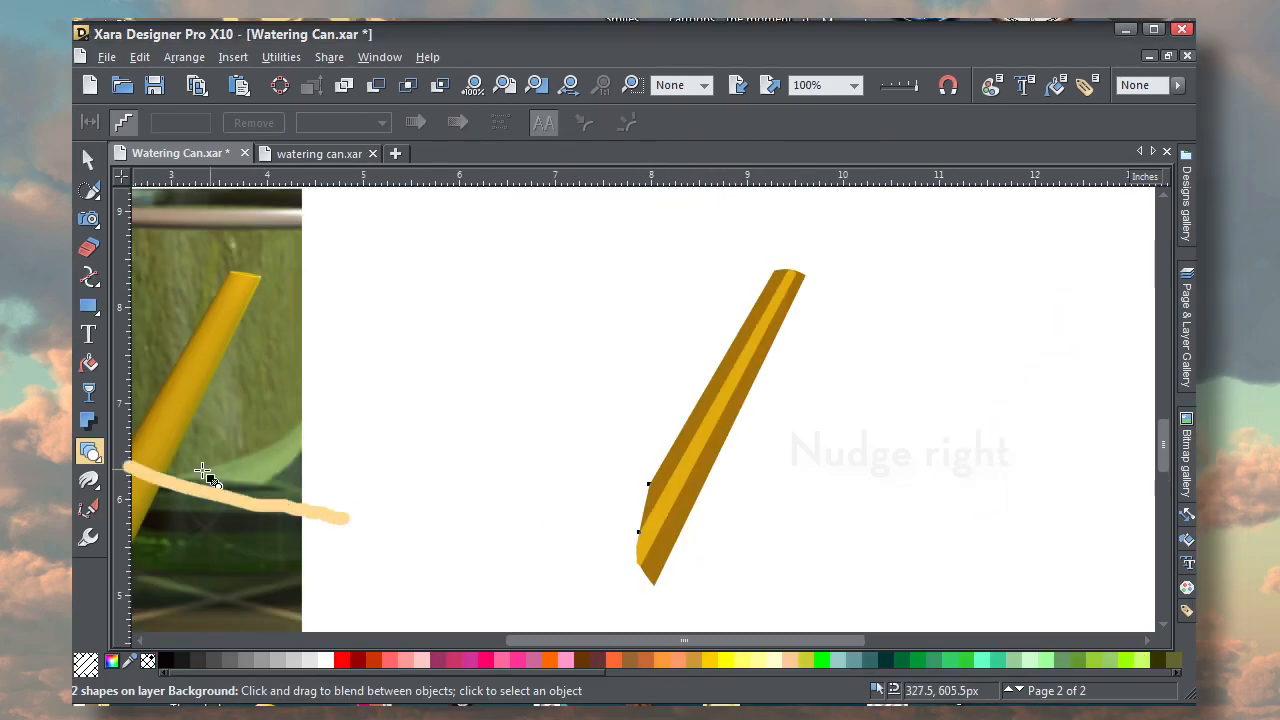
Blend the dark outer spout shape with the lighter highlight strip to produce smooth shading
mouse_move(88, 455)
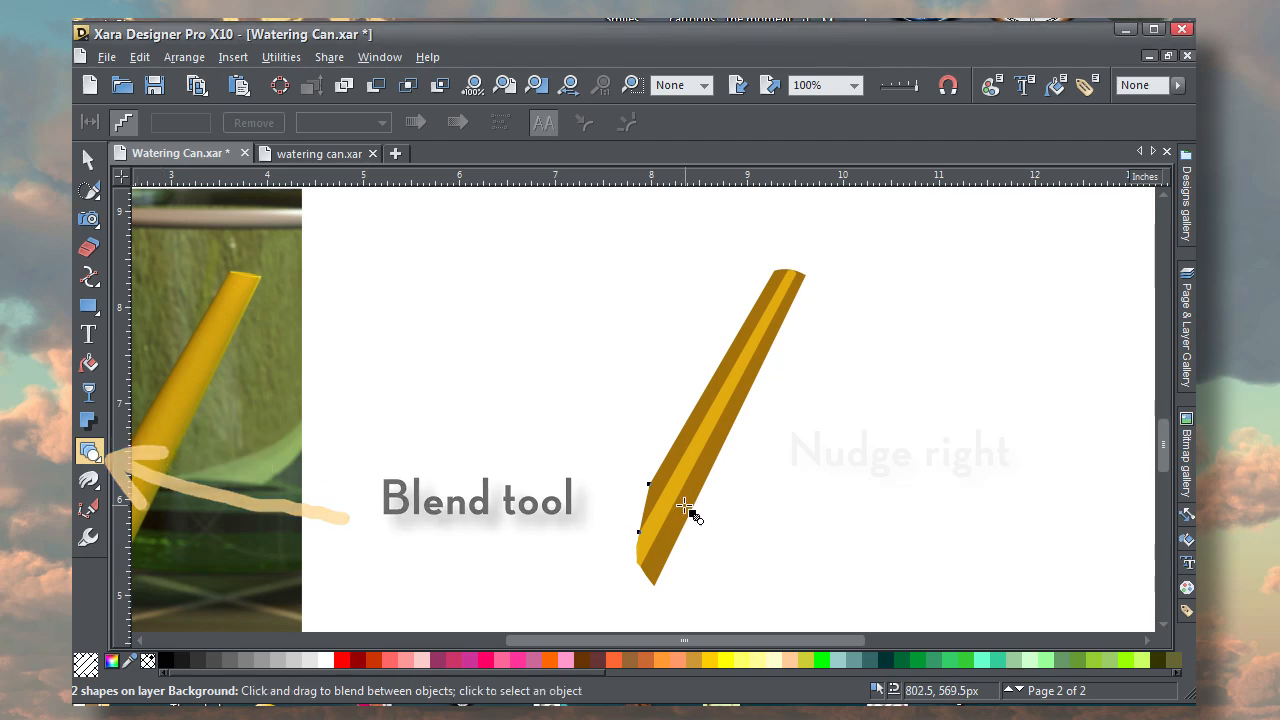
drag(688, 521, 663, 507)
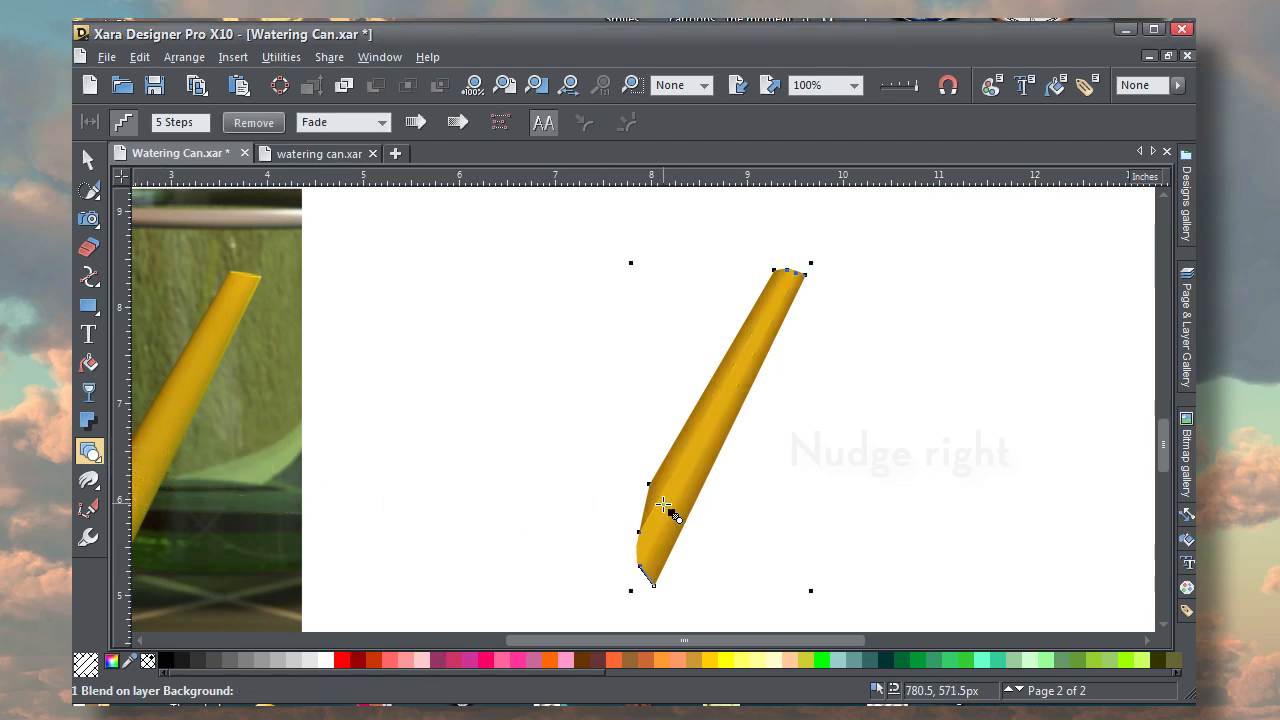
click(87, 160)
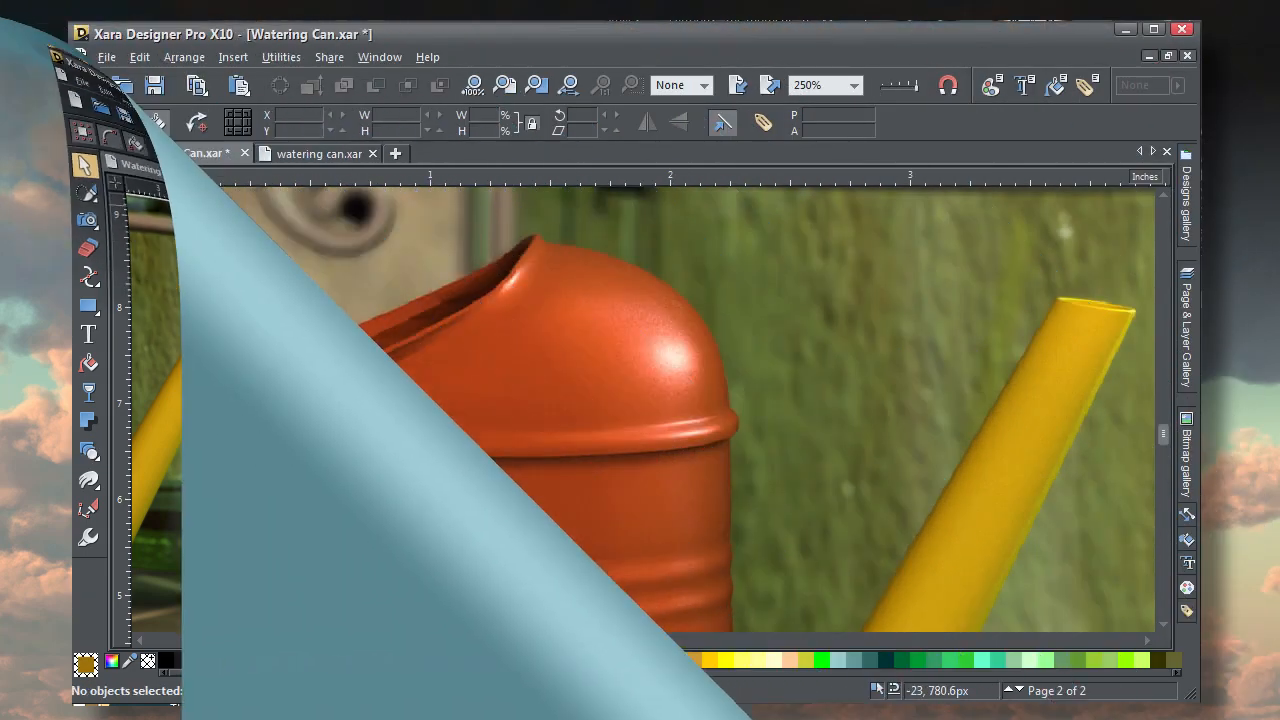
Trace the photographed can's domed top and upper right side as a pen line curving down from the rim's peak
click(87, 510)
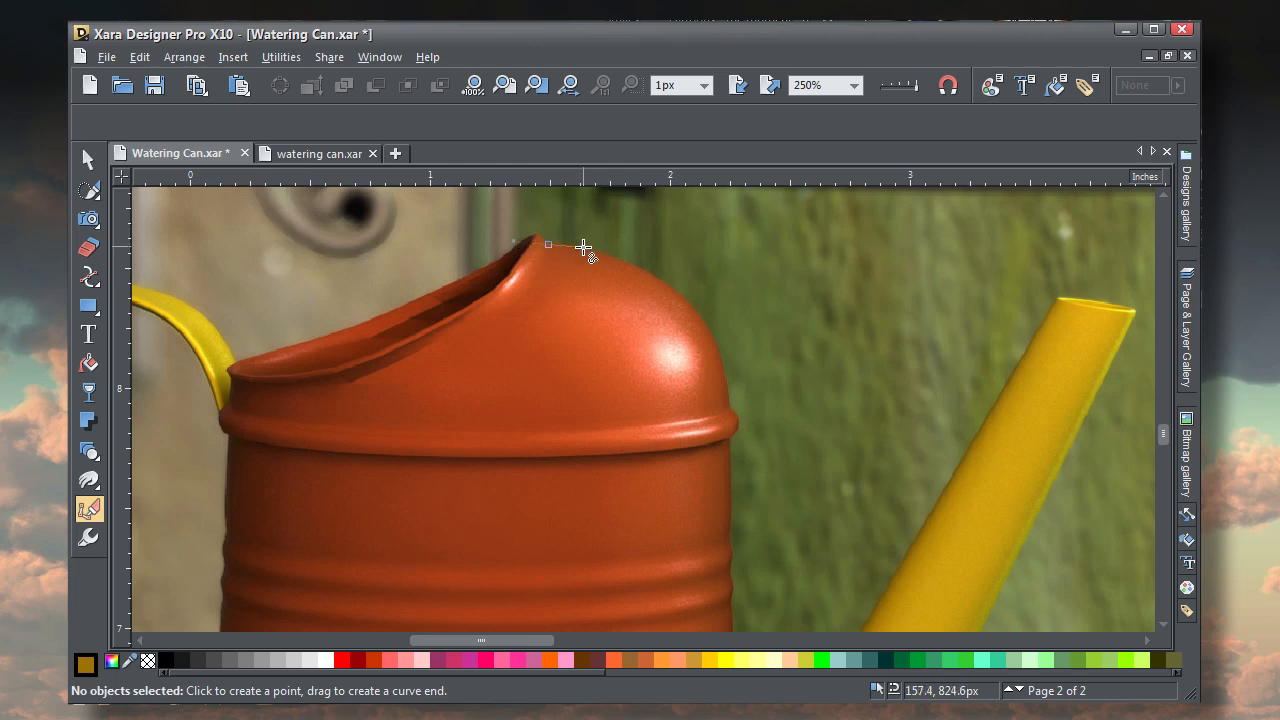
drag(548, 244, 584, 247)
drag(693, 308, 709, 336)
click(727, 405)
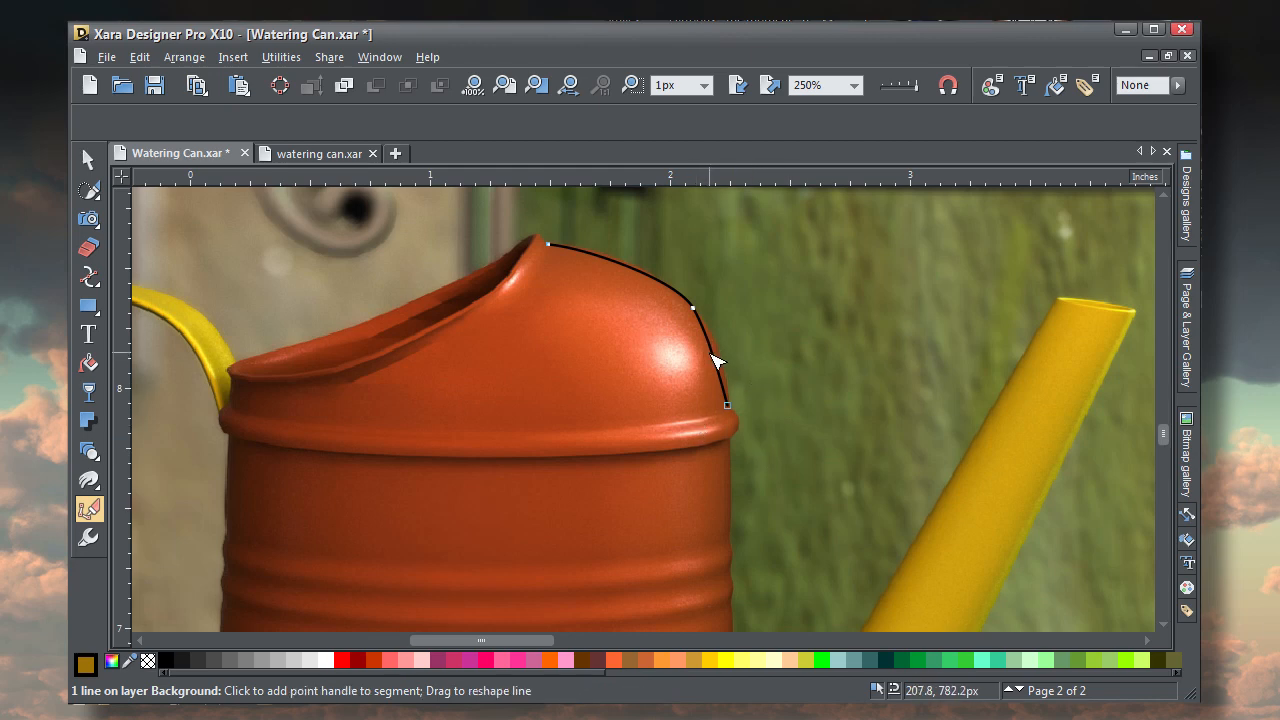
drag(716, 362, 724, 366)
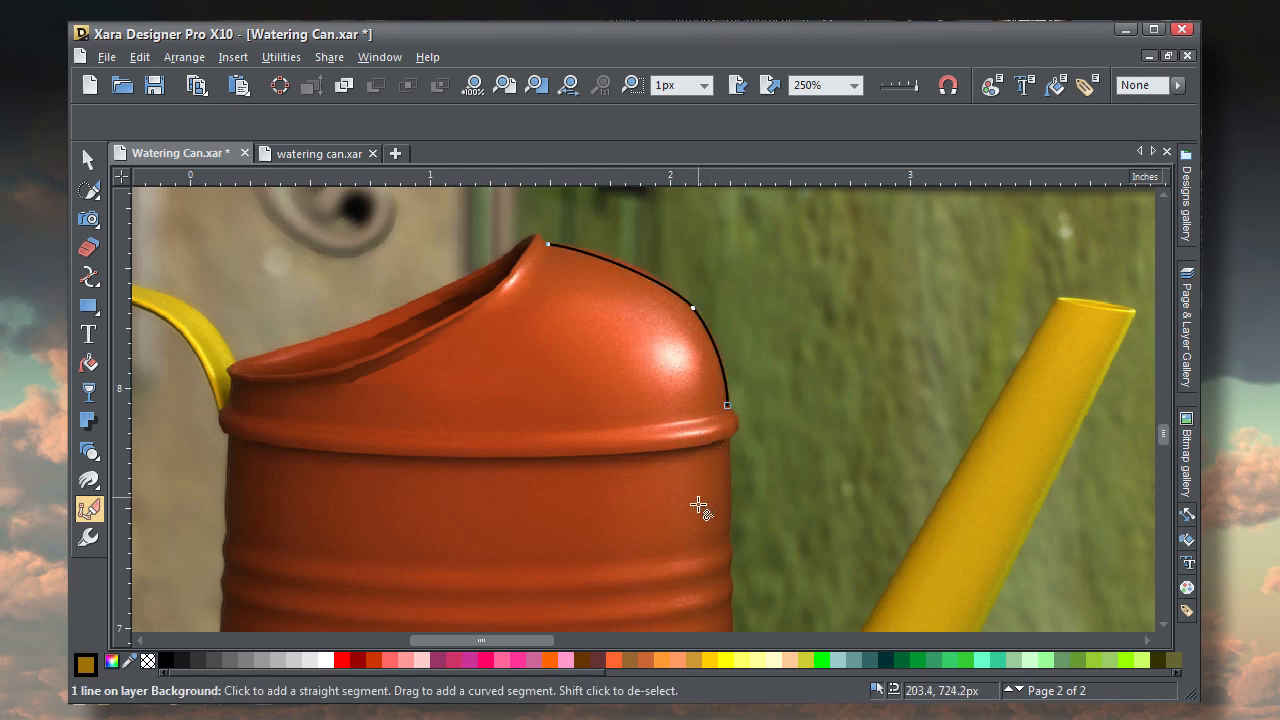
click(729, 542)
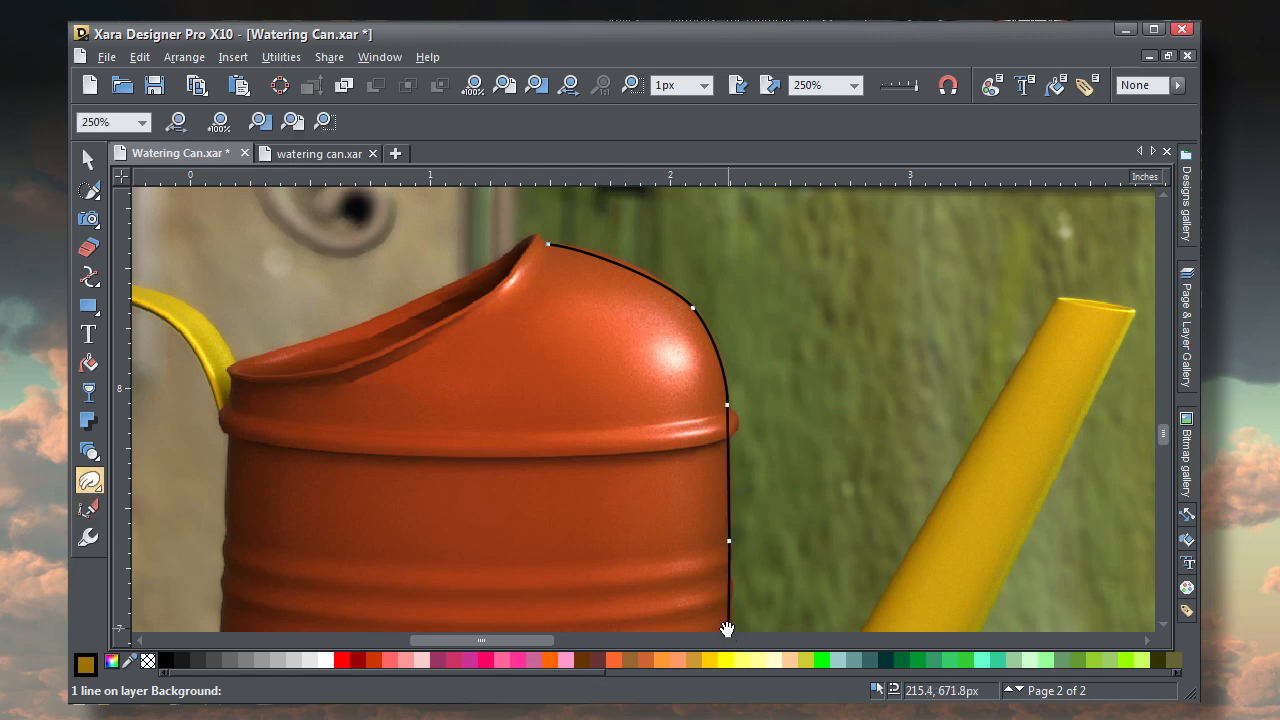
Extend the body outline down to the can's base and curve it along the bottom edge to the lower left corner
drag(726, 623, 737, 29)
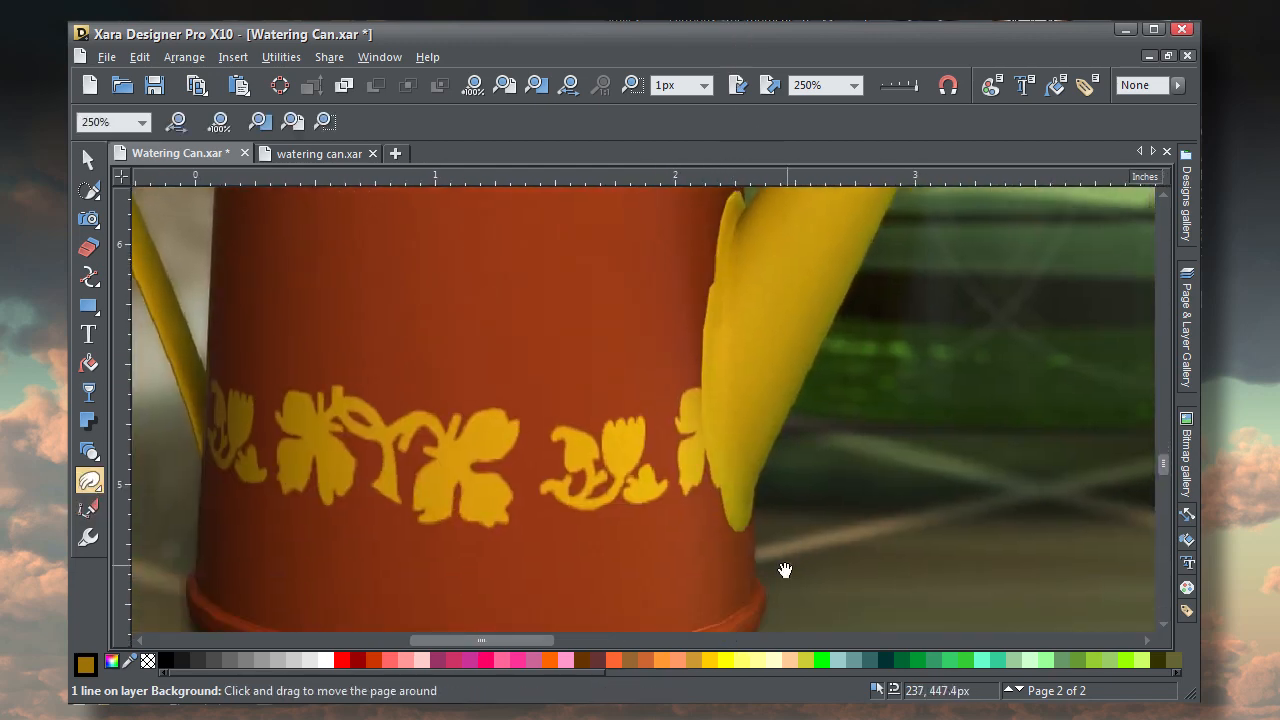
click(753, 580)
drag(800, 582, 897, 449)
drag(642, 528, 460, 528)
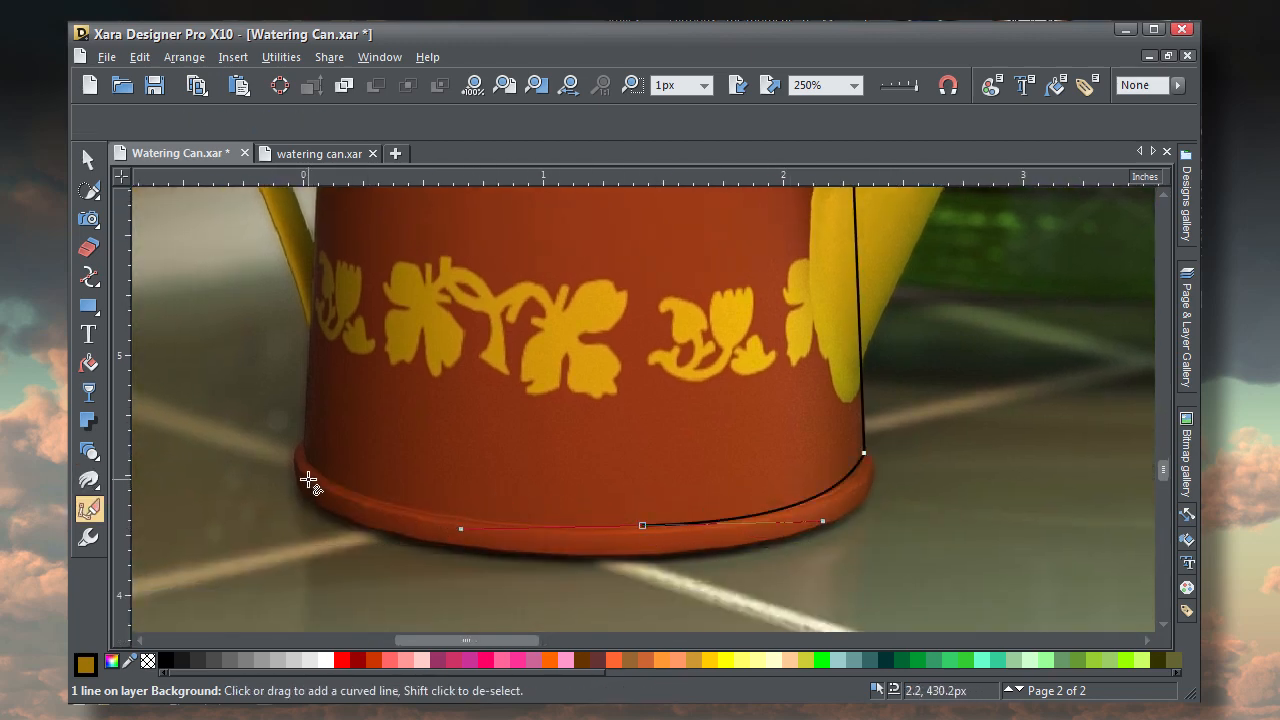
drag(309, 478, 301, 451)
Continue the outline up the can's left side to the rim and close the body shape at its starting point
click(310, 302)
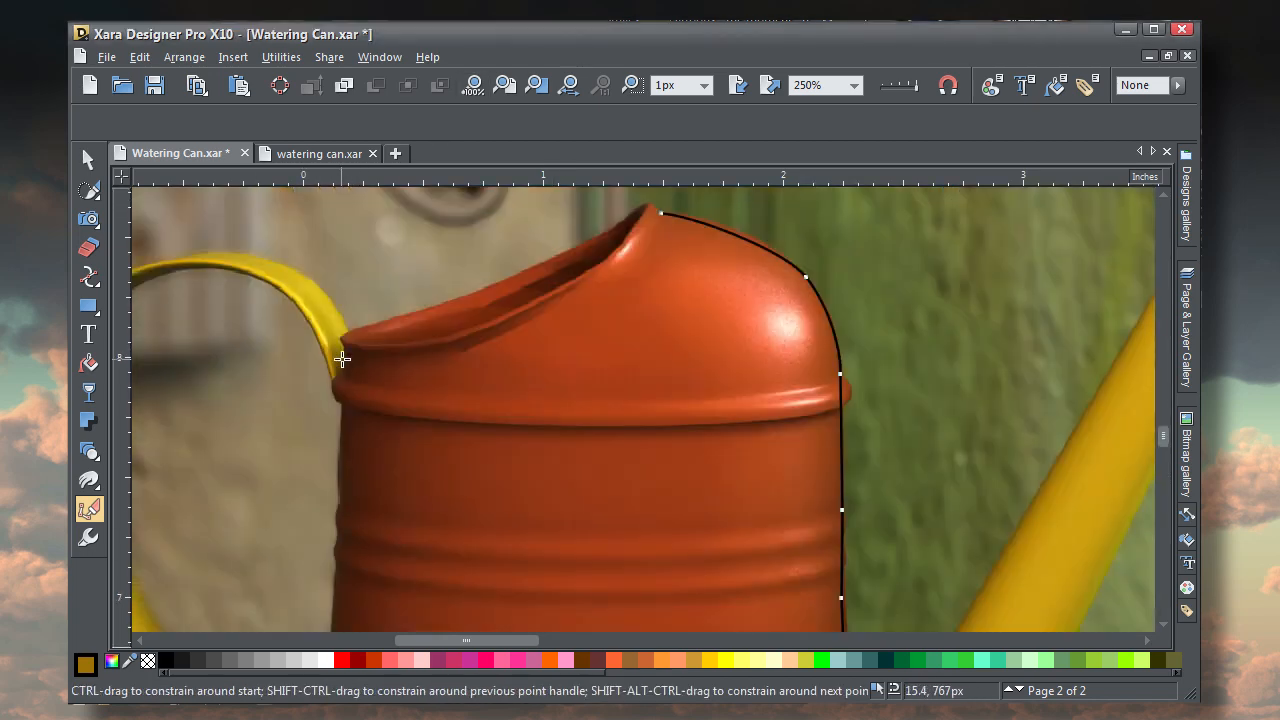
click(345, 349)
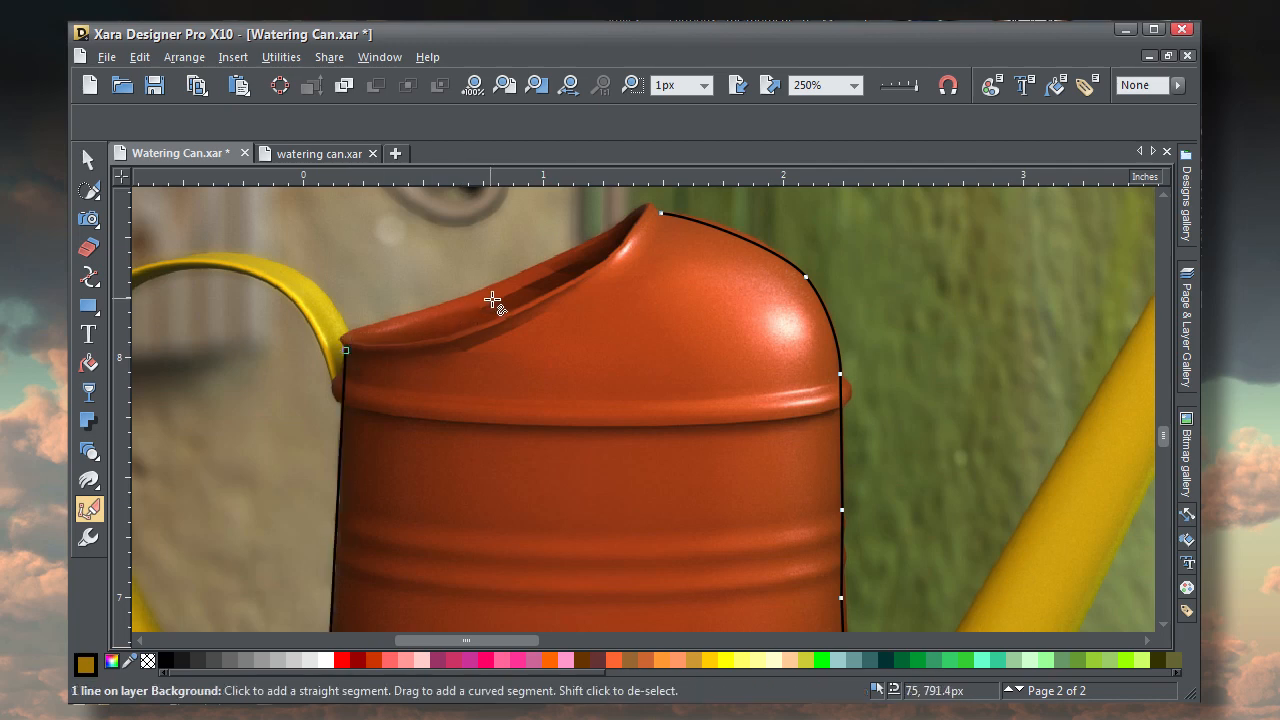
click(661, 214)
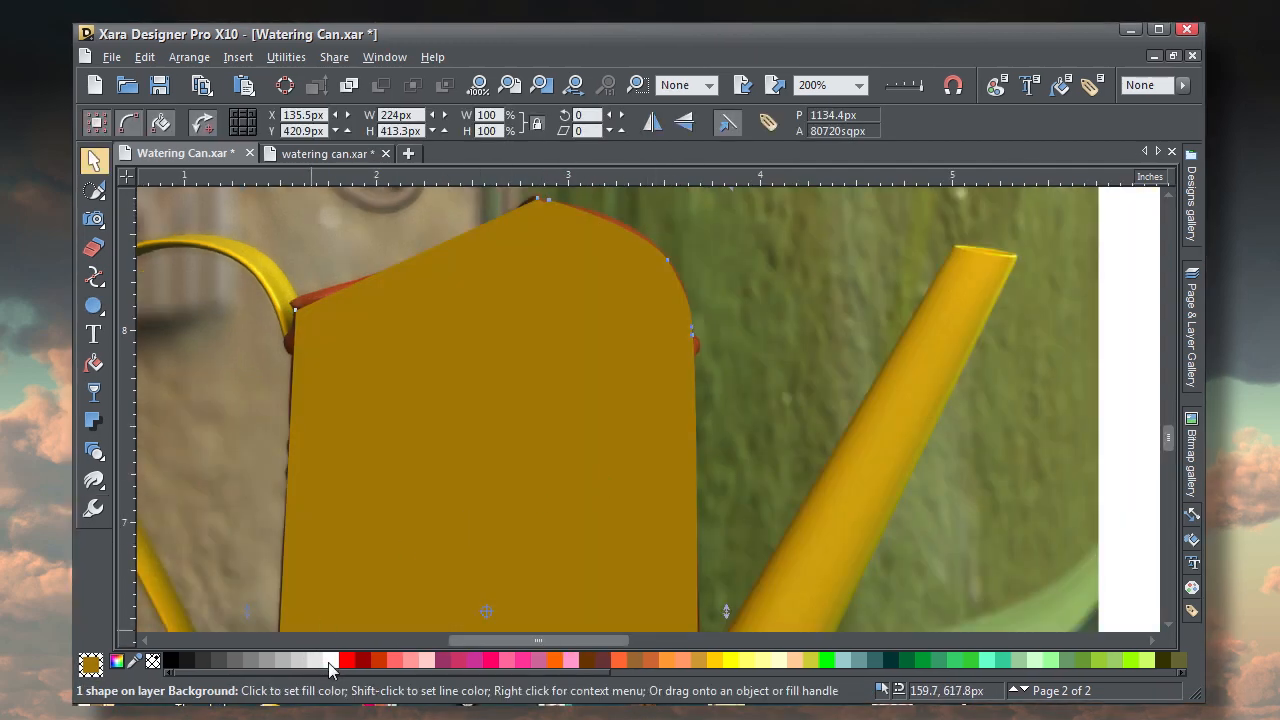
Give the can body shape a white outline and no fill
shift+click(335, 660)
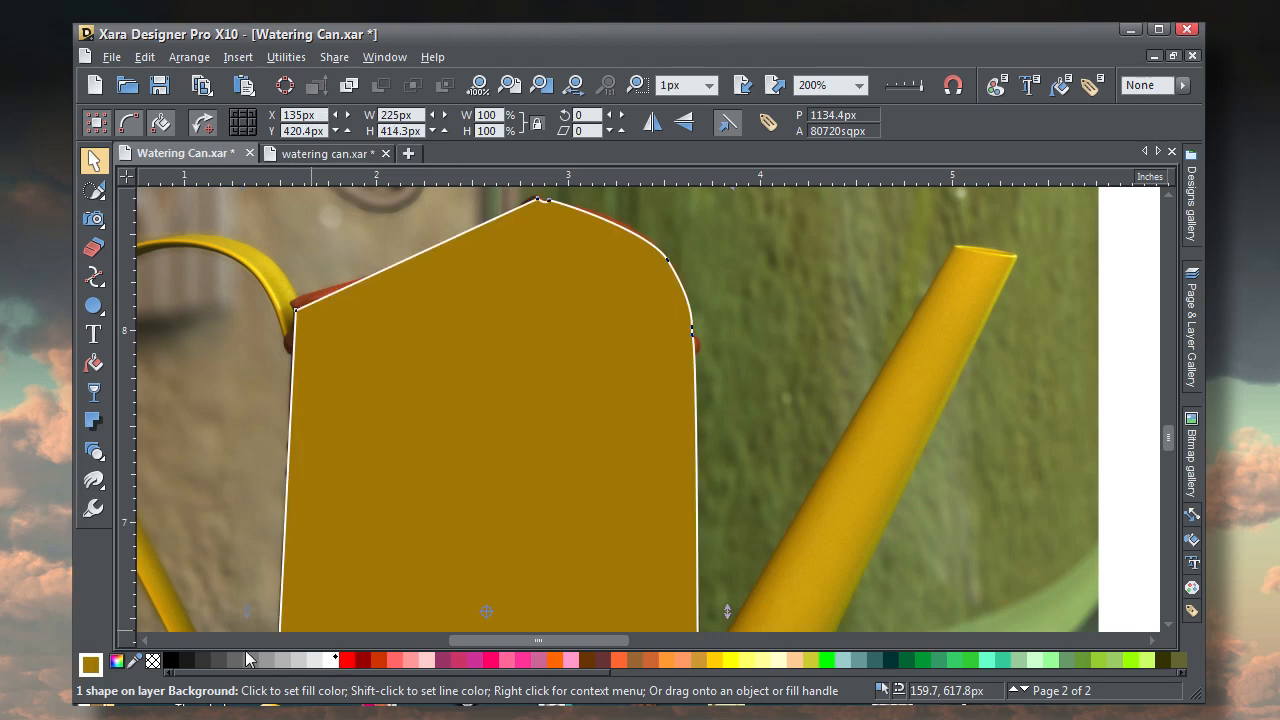
click(156, 661)
Place three ellipses about 12 px wide over the can's right edge, one on each raised ridge
scroll(710, 343, up, 3)
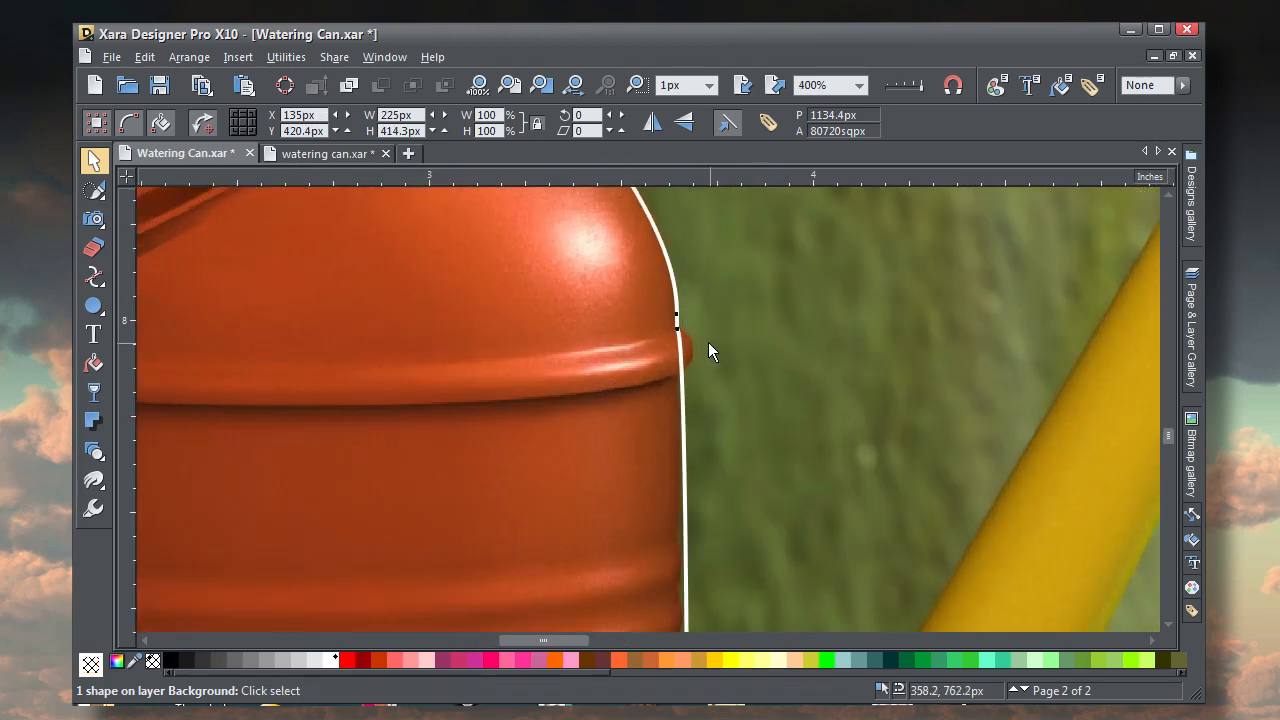
mouse_move(93, 305)
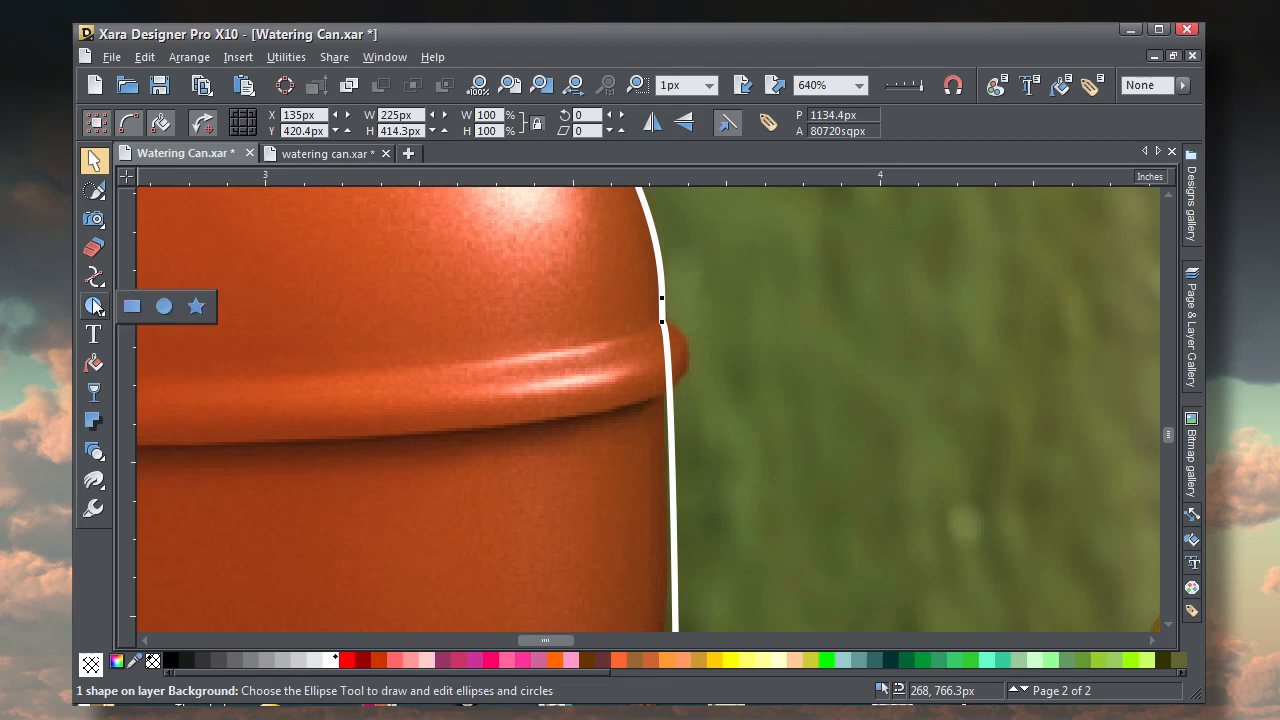
click(166, 307)
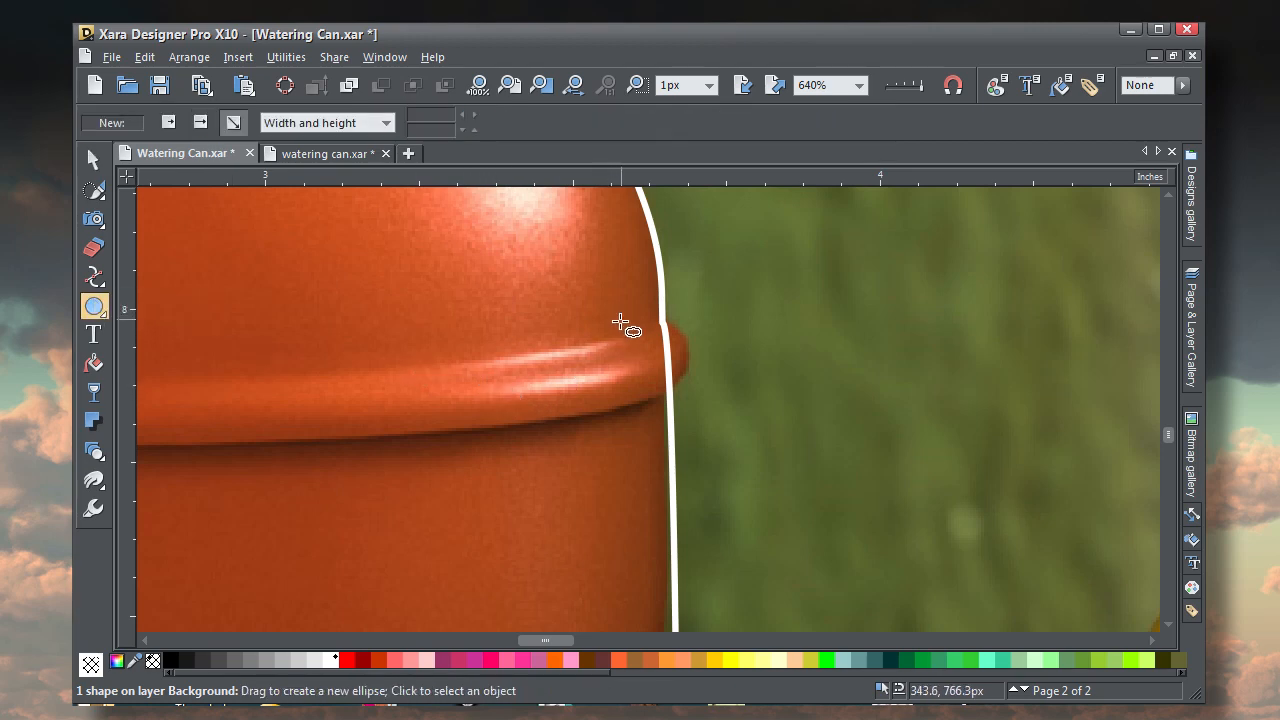
drag(611, 328, 680, 529)
click(93, 159)
key(shift+F8)
key(F2)
Select the three ridge ellipses together with the body outline and combine them into one shape with Add Shapes
scroll(706, 514, down, 2)
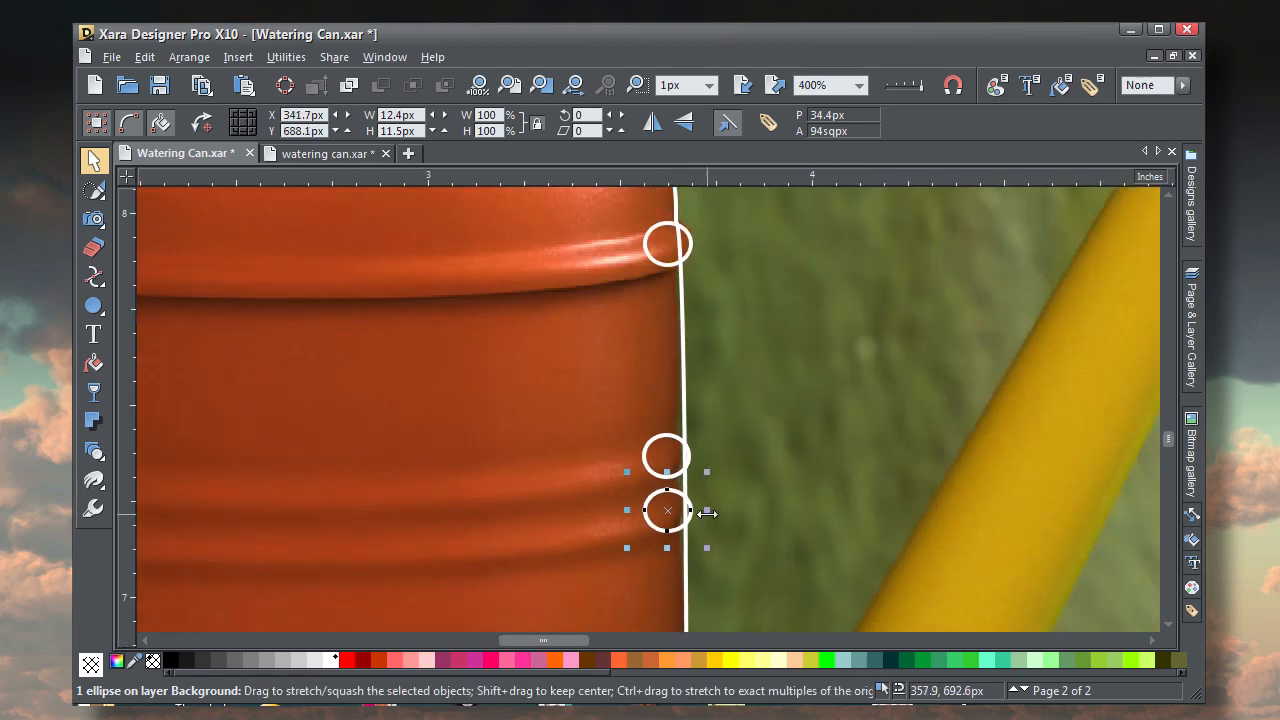
drag(744, 252, 611, 566)
shift+click(691, 563)
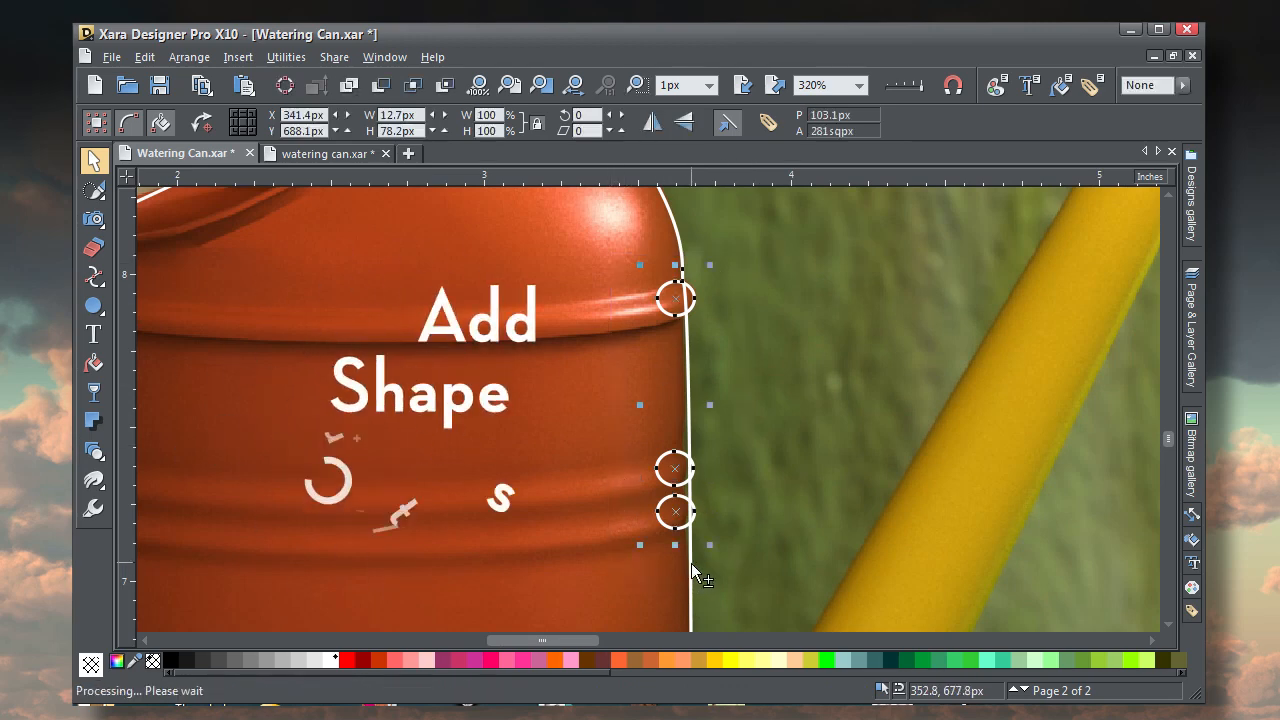
click(349, 86)
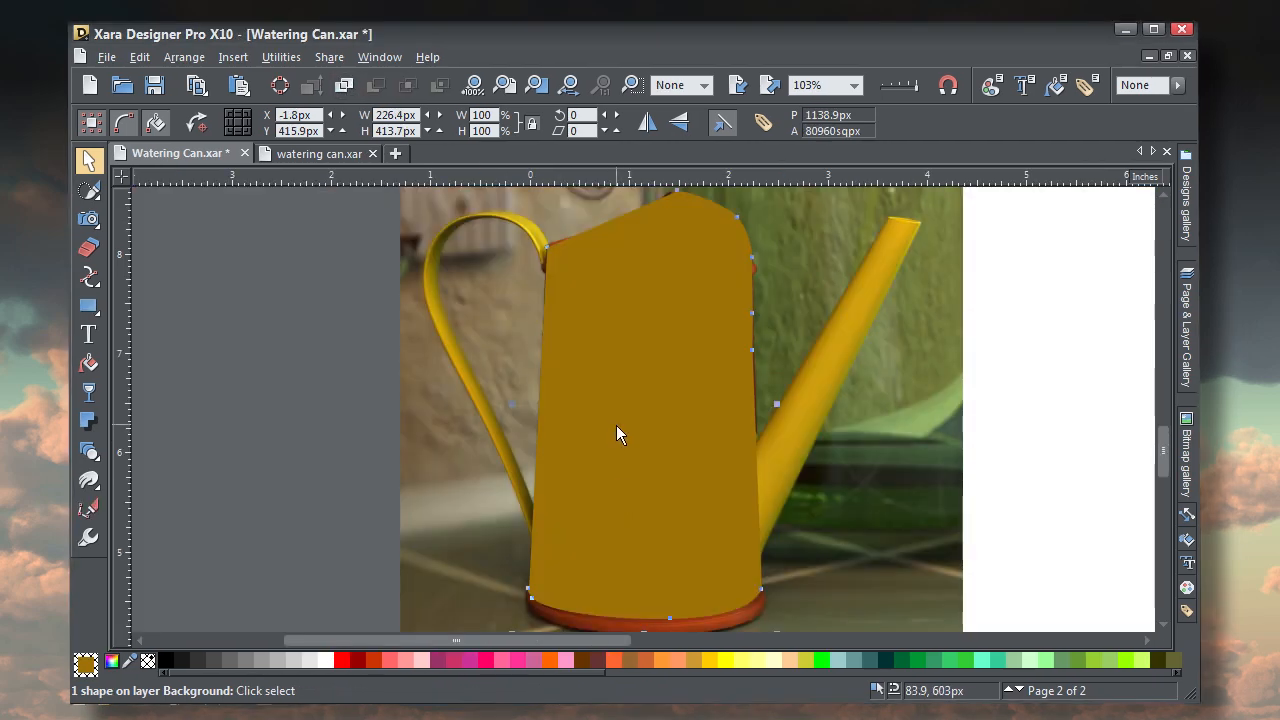
Move the body shape right, clear of the photographed can, and apply a horizontal linear fill running from its right side to its left
drag(616, 425, 876, 429)
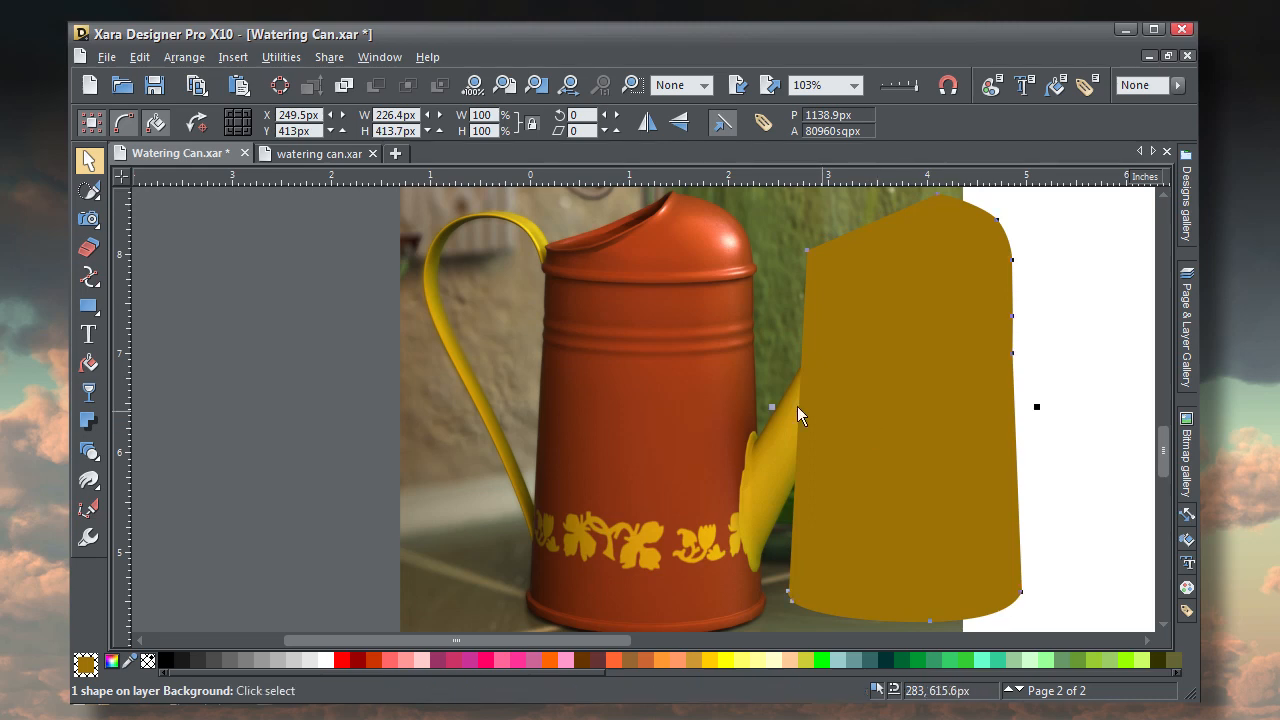
click(88, 364)
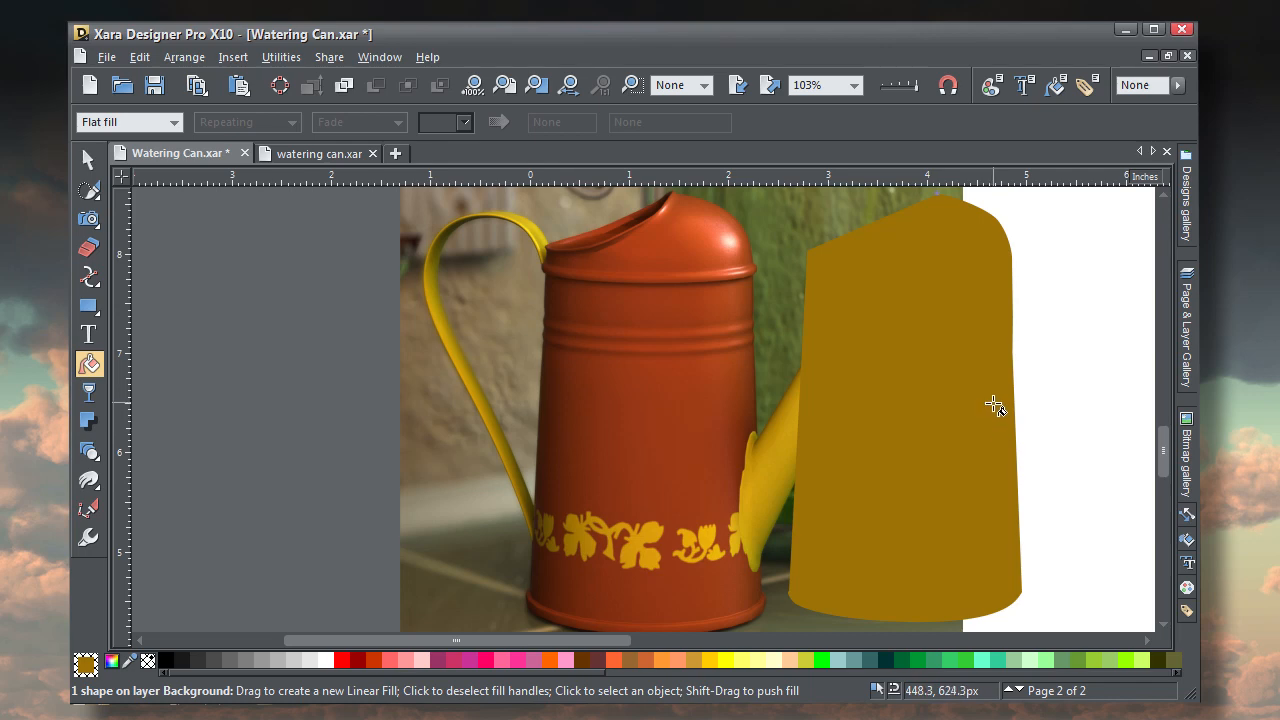
drag(993, 405, 821, 397)
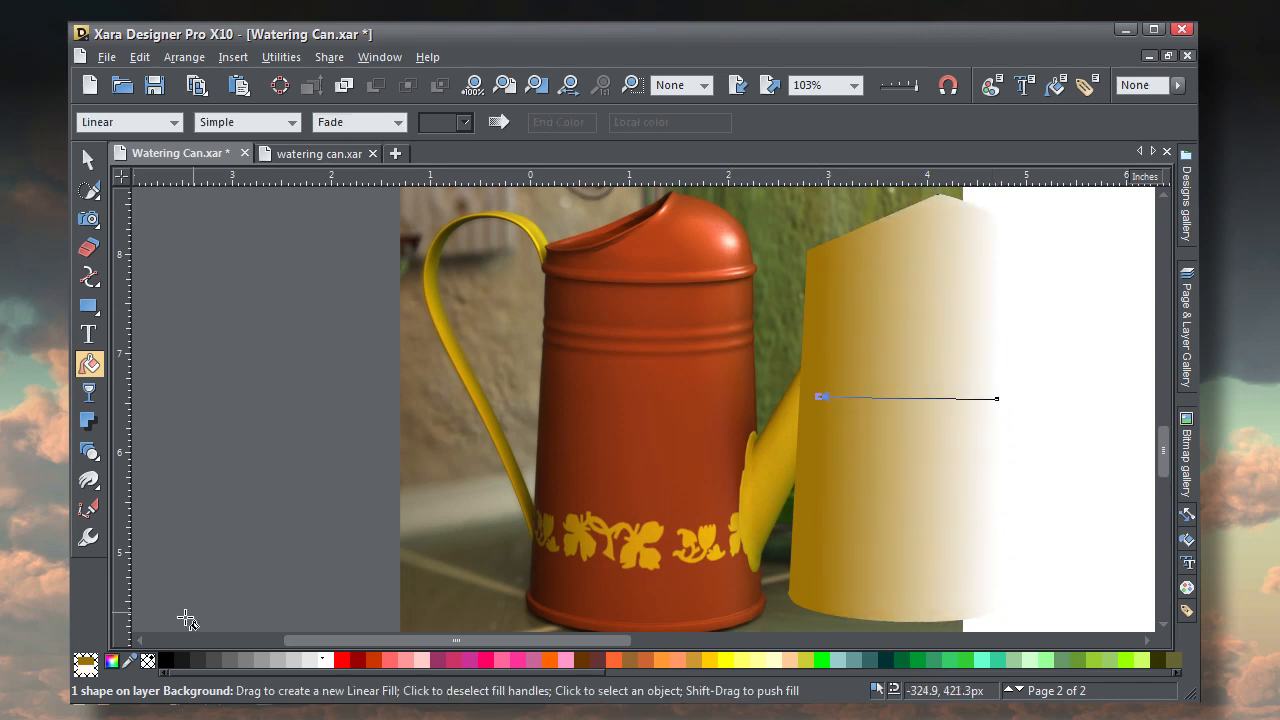
Show the full colour editor with the HSV model and set the gradient's end colour to dark brown 4c1d09 sampled from the photographed can
click(111, 661)
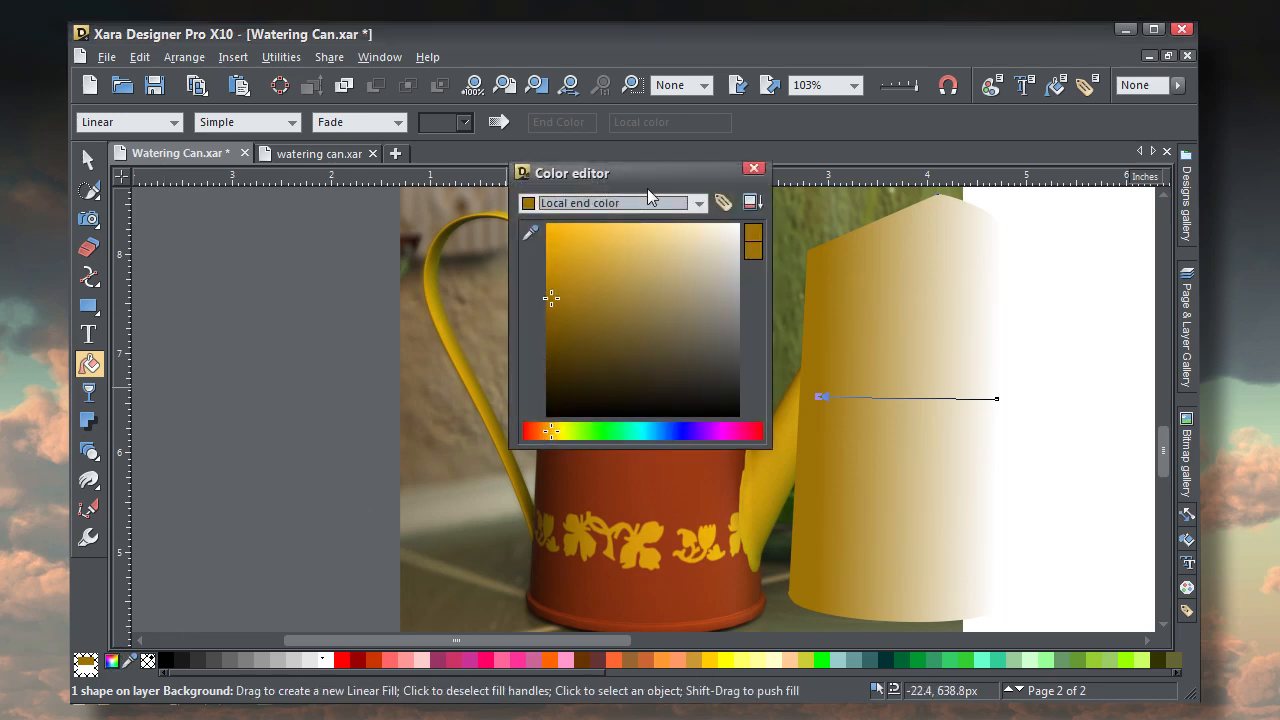
drag(647, 188, 297, 228)
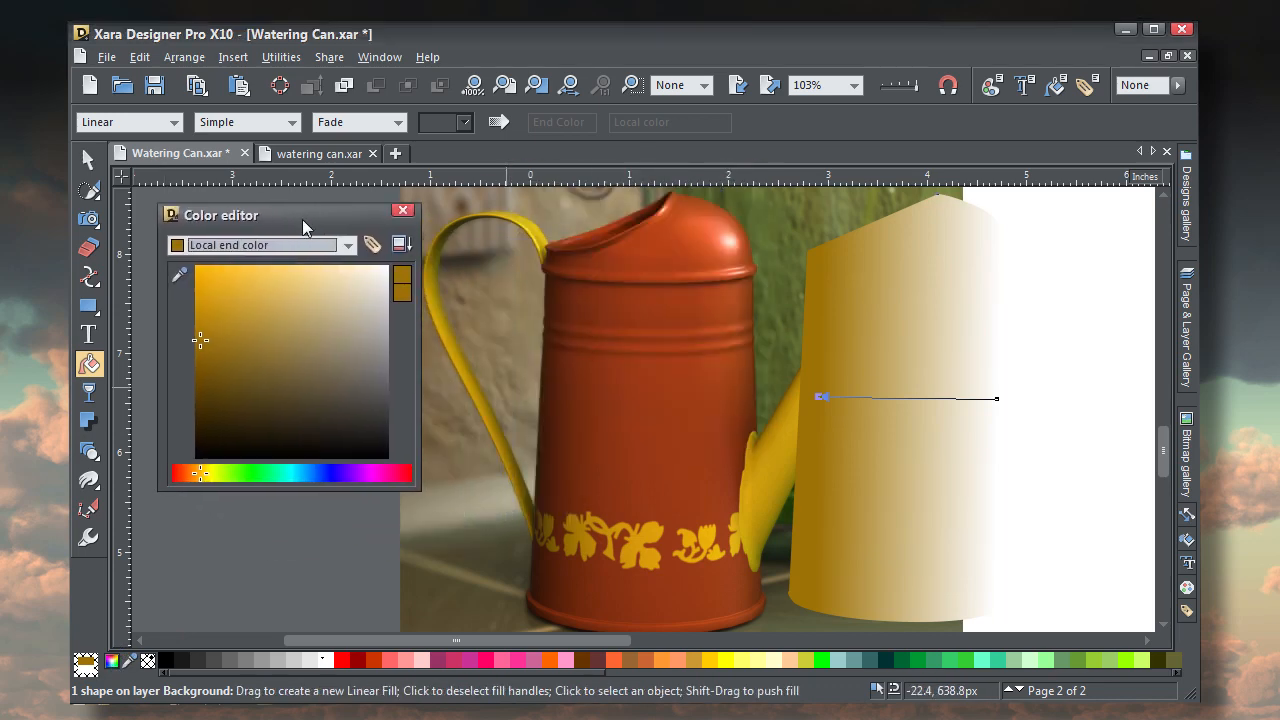
click(402, 250)
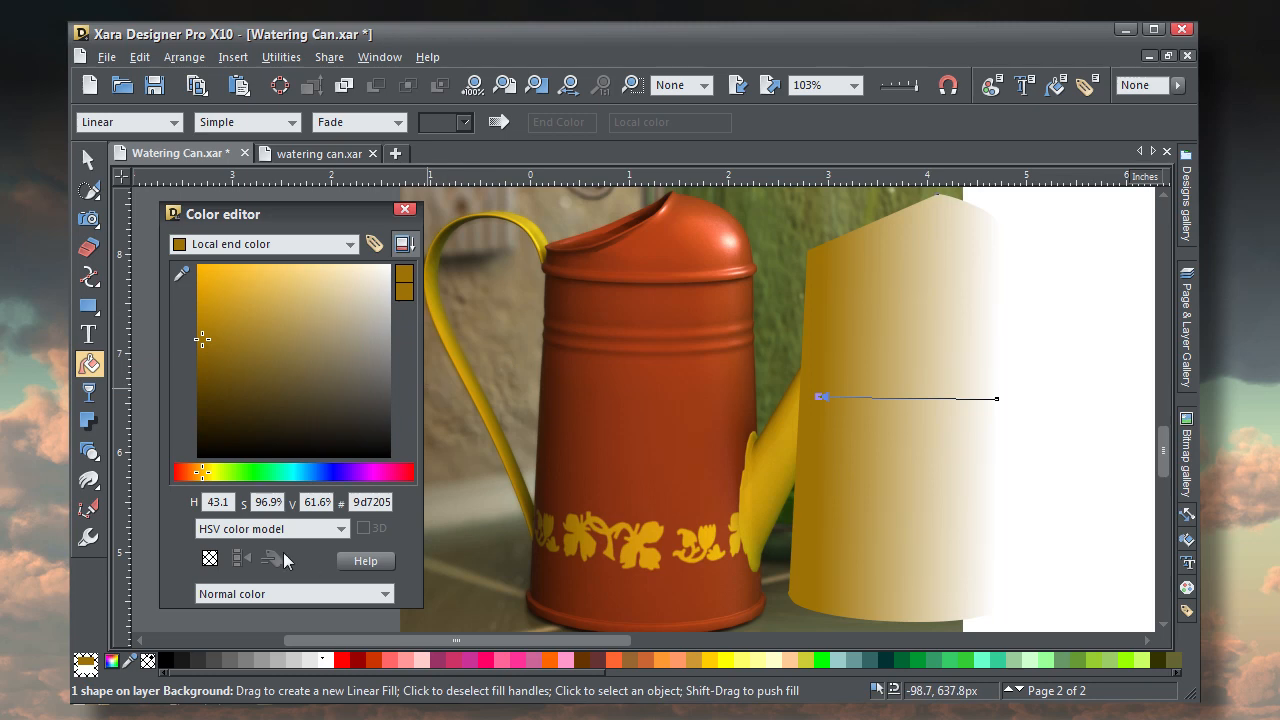
click(302, 530)
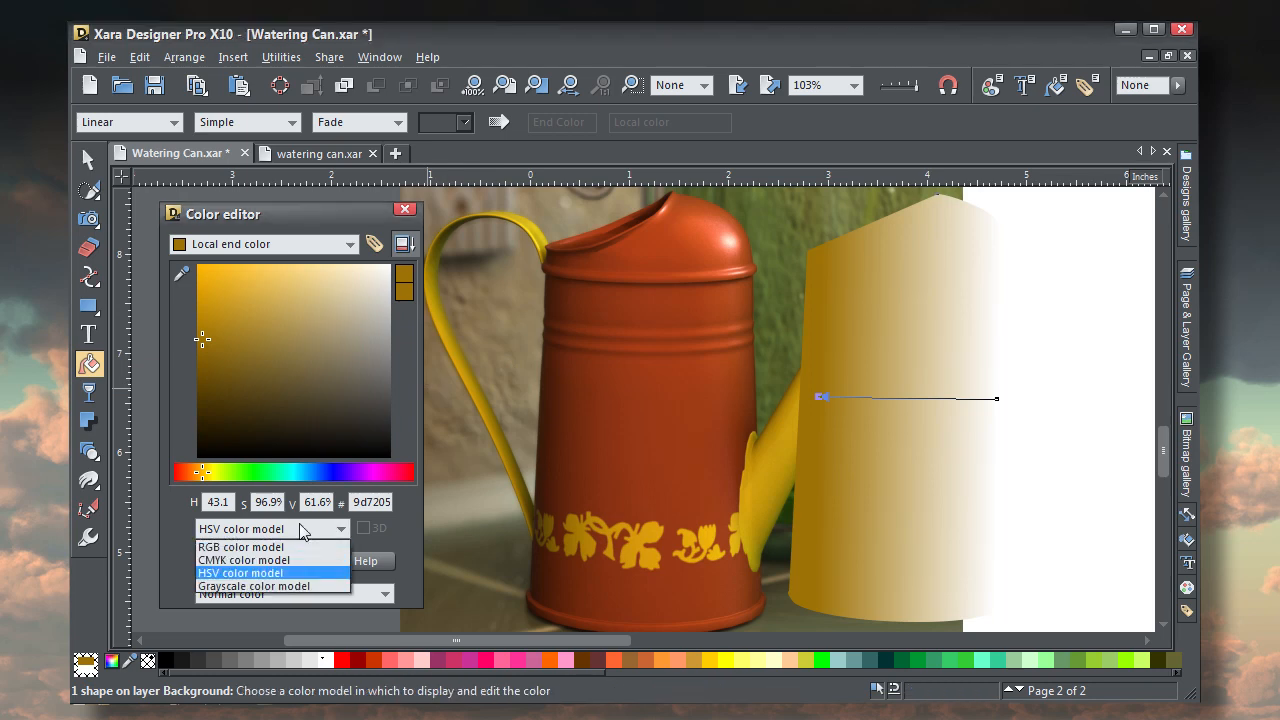
click(275, 572)
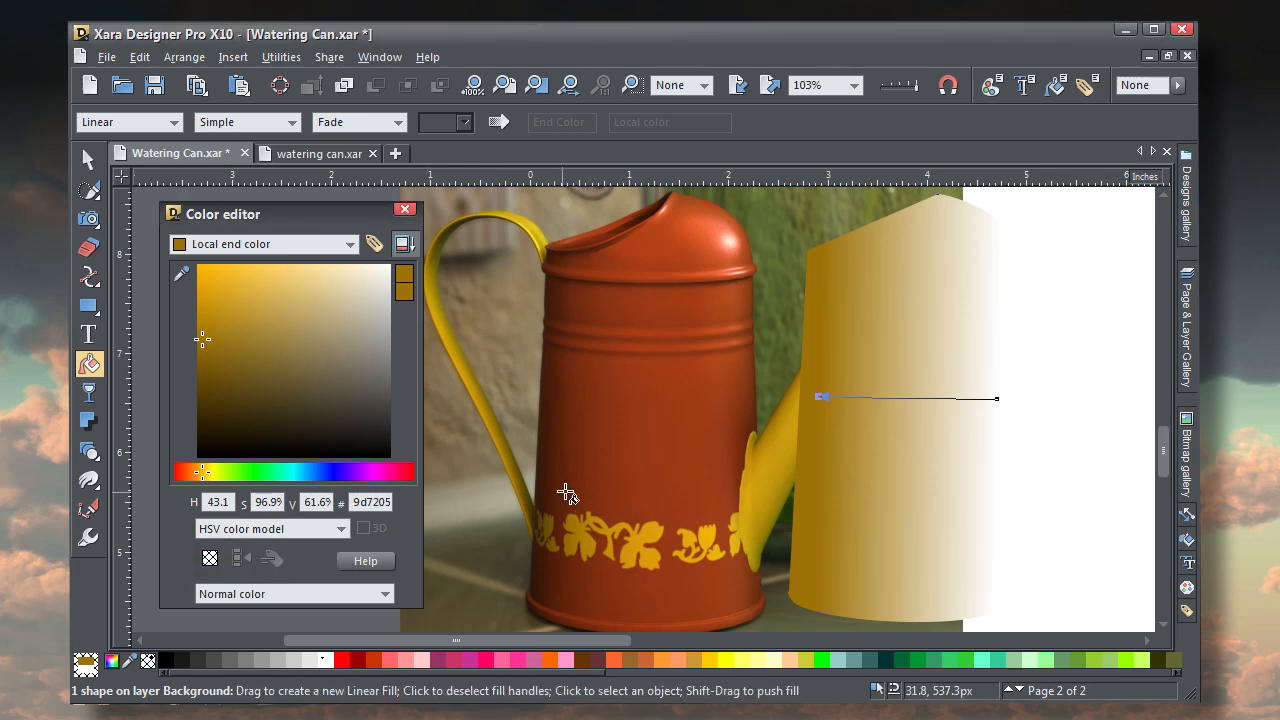
click(822, 397)
drag(182, 272, 563, 401)
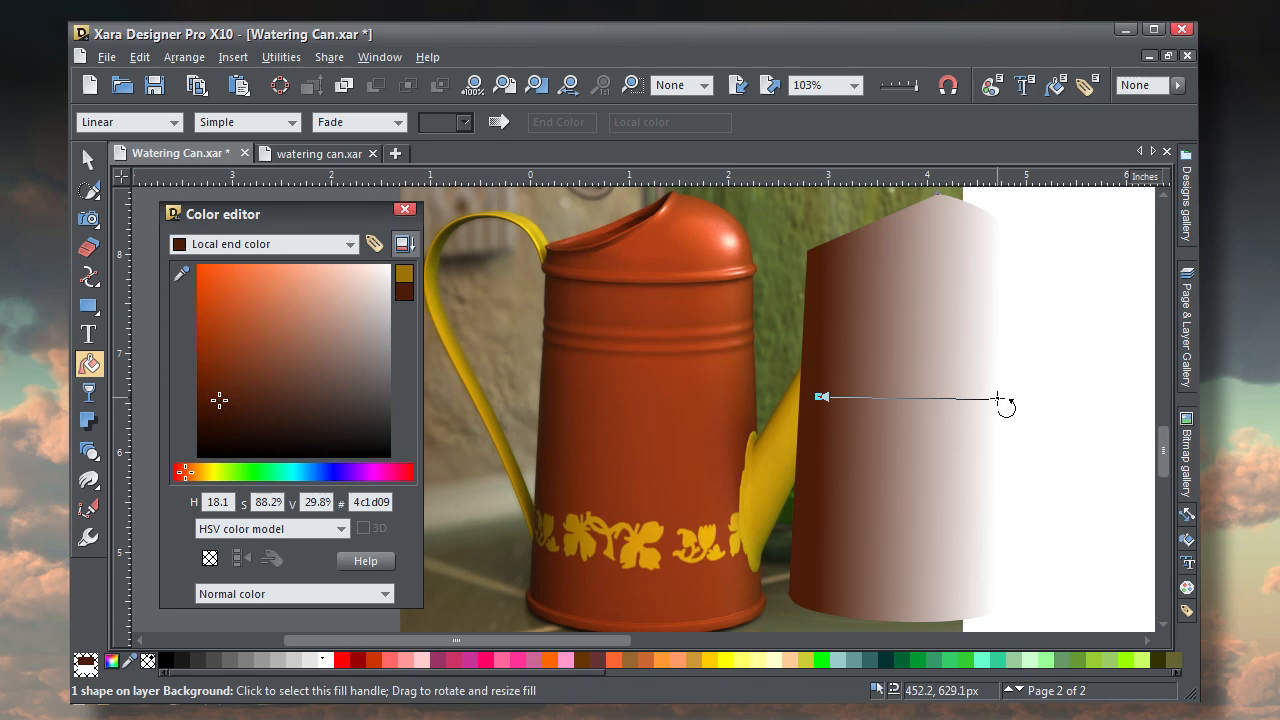
Switch the gradient's start colour to the HSV model and sample a reddish brown for it from the photographed can's right edge
click(999, 399)
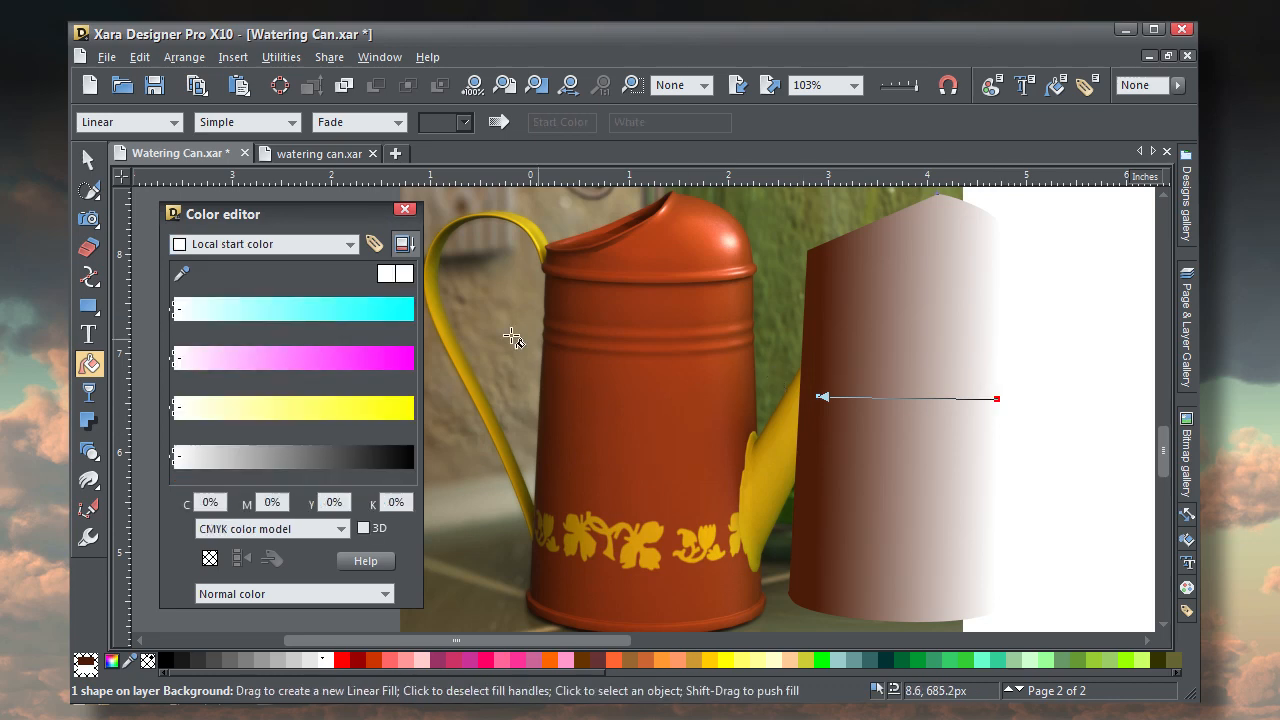
click(240, 533)
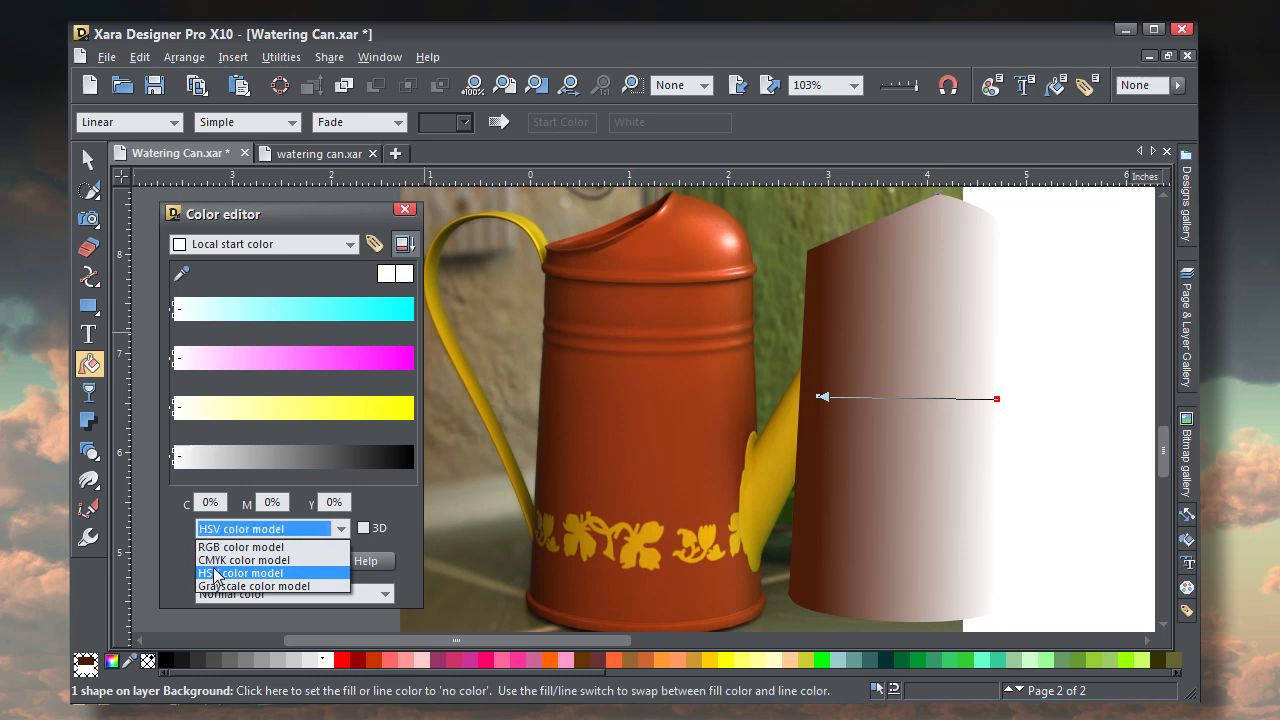
click(216, 573)
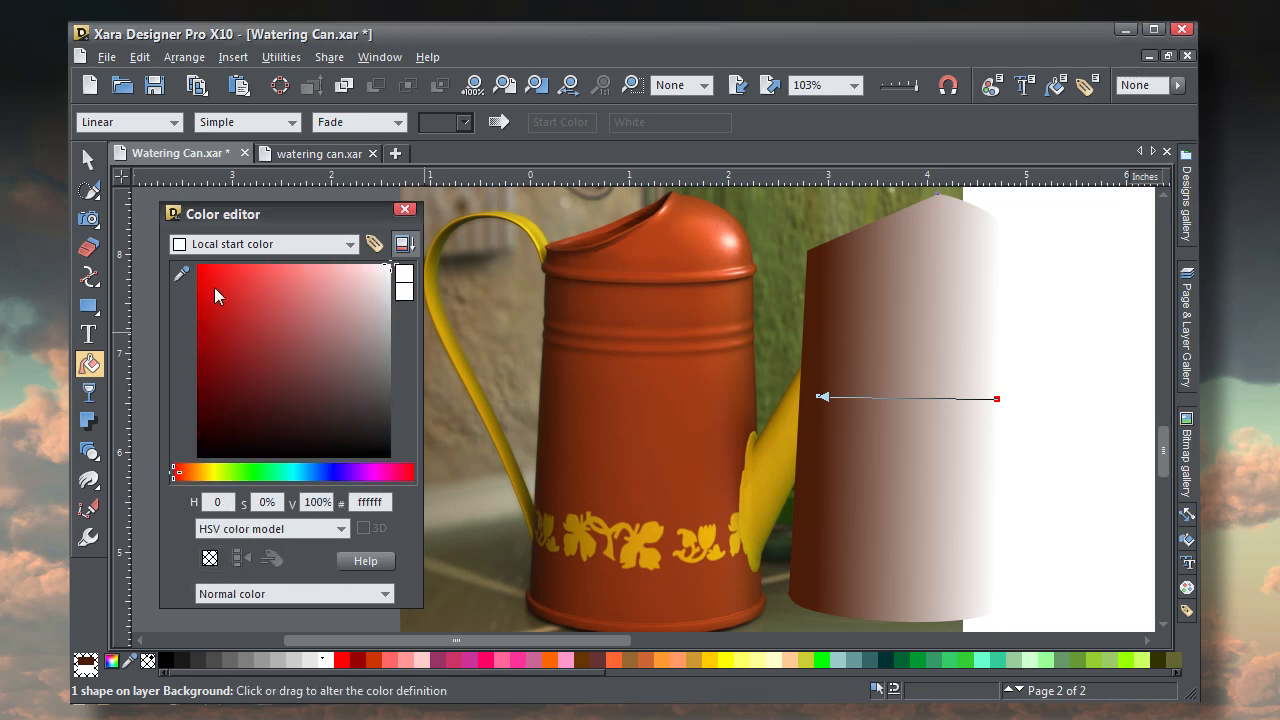
drag(187, 271, 977, 423)
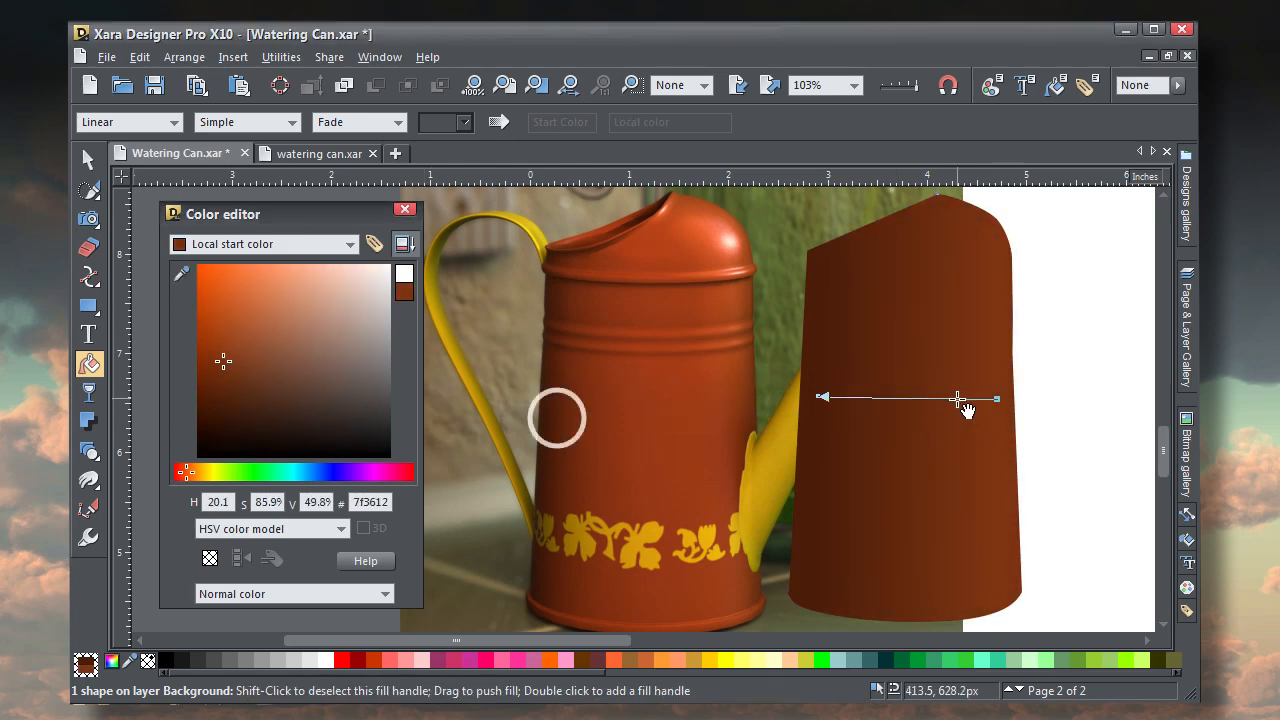
key(F4)
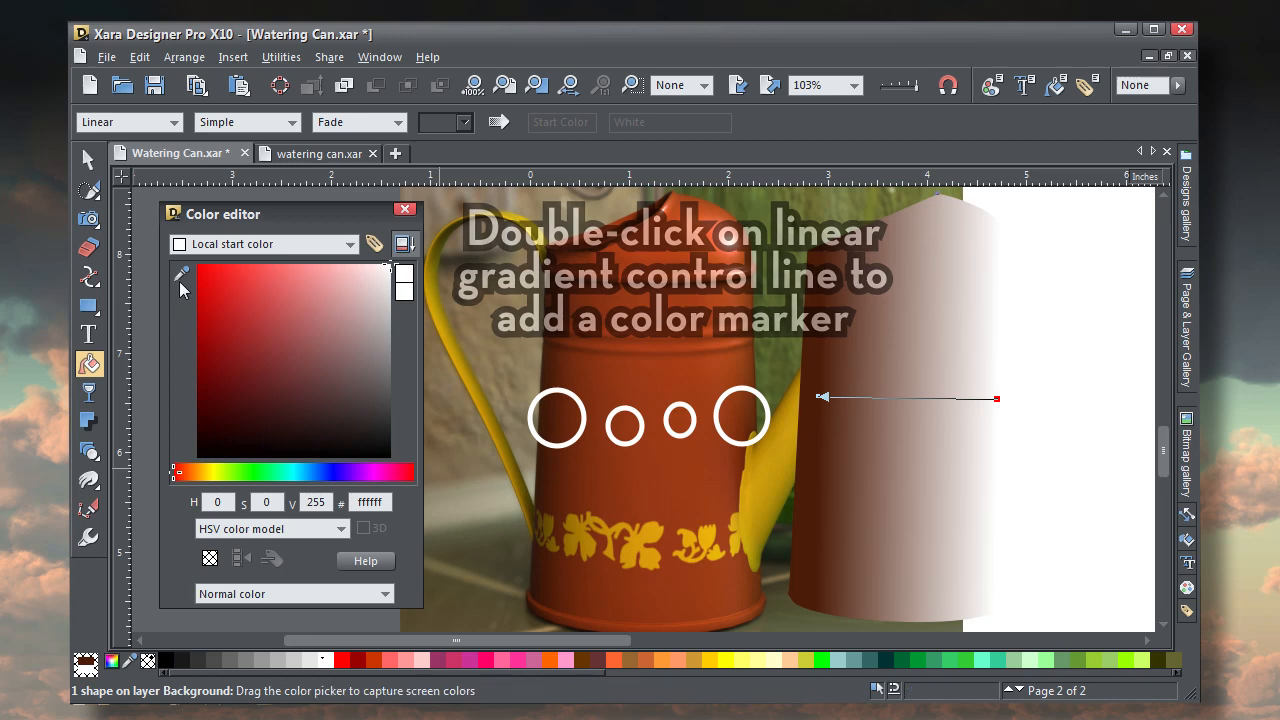
drag(181, 272, 750, 295)
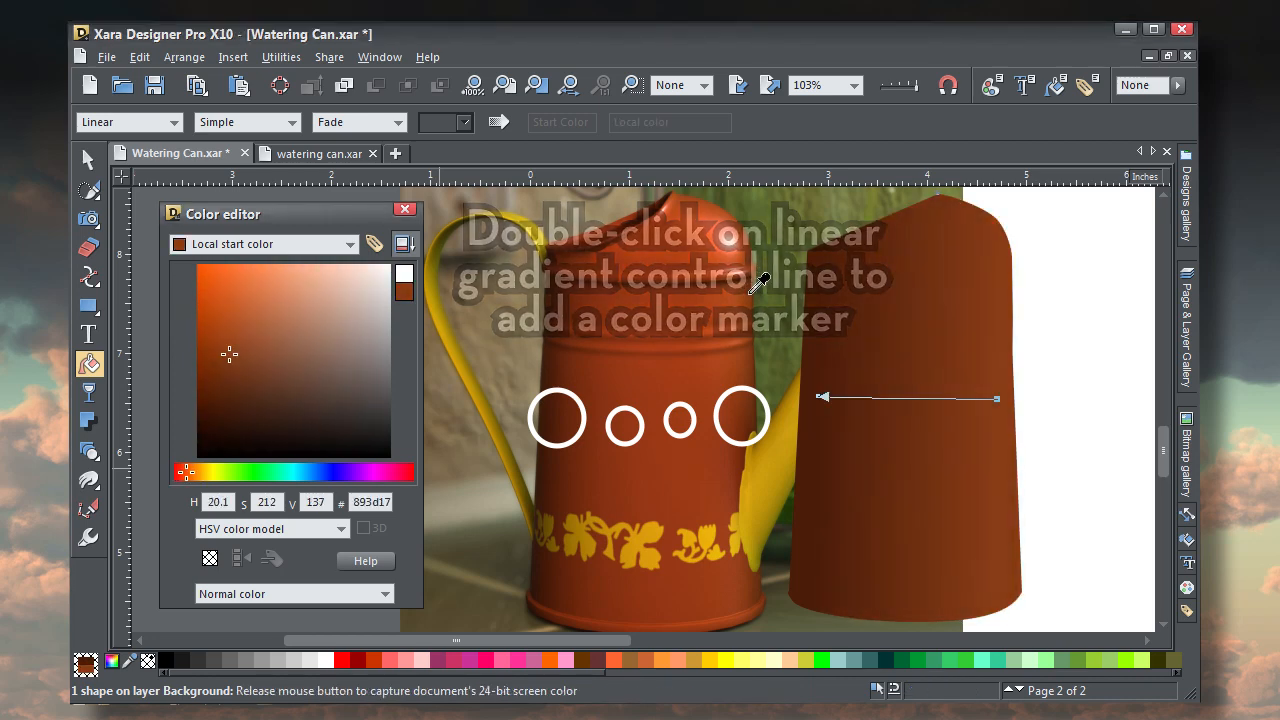
Add two colour markers on the gradient line, sampling 9e3914 from the photographed can for the right one and 983815 for the left one
click(970, 400)
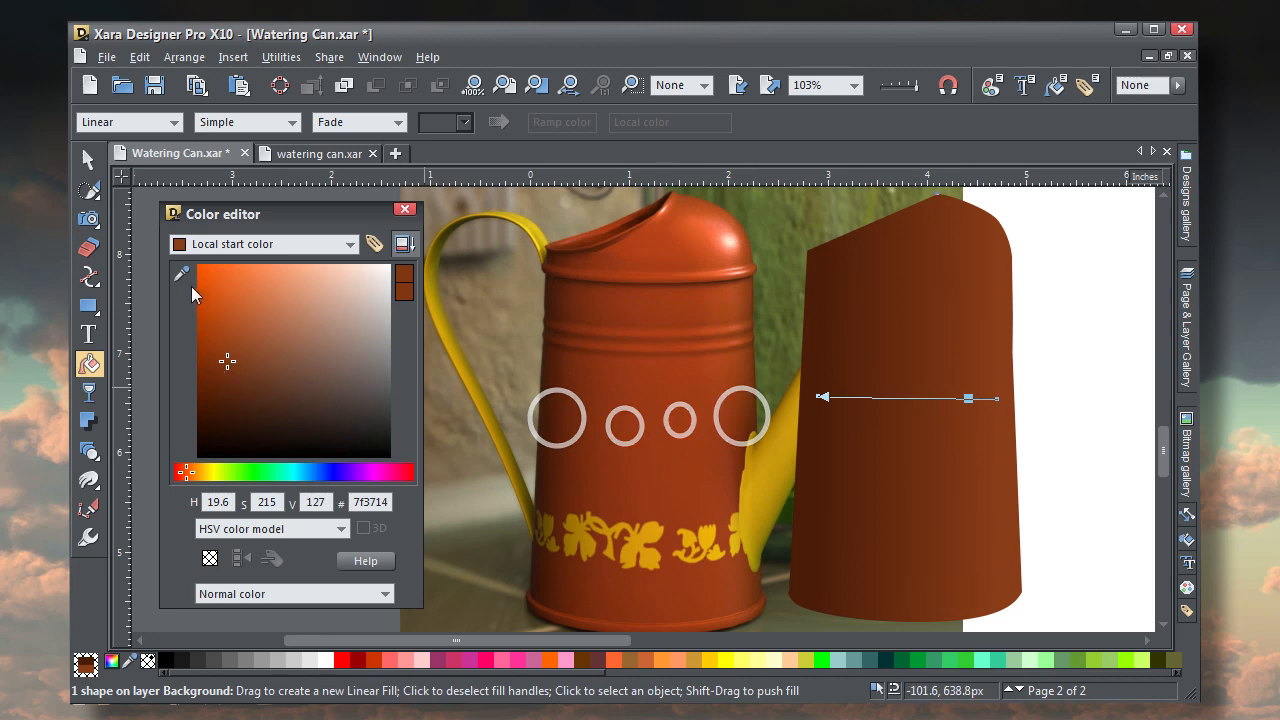
drag(193, 257, 682, 392)
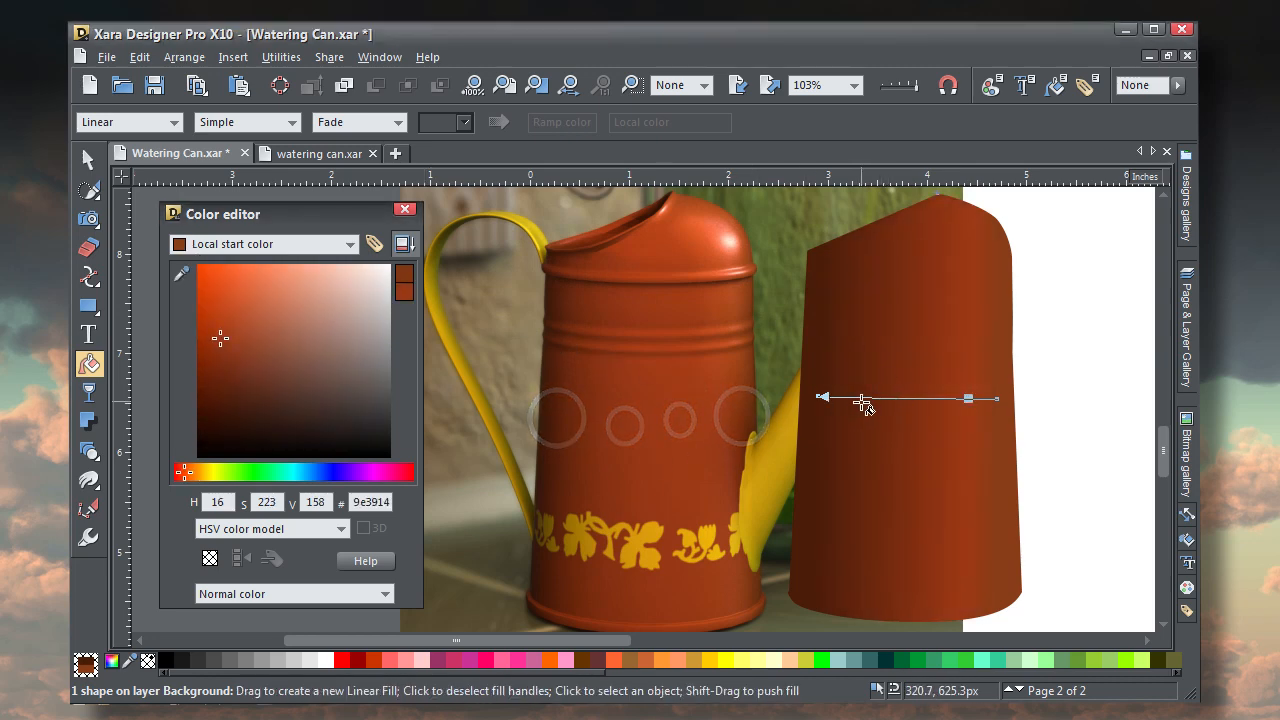
double_click(861, 398)
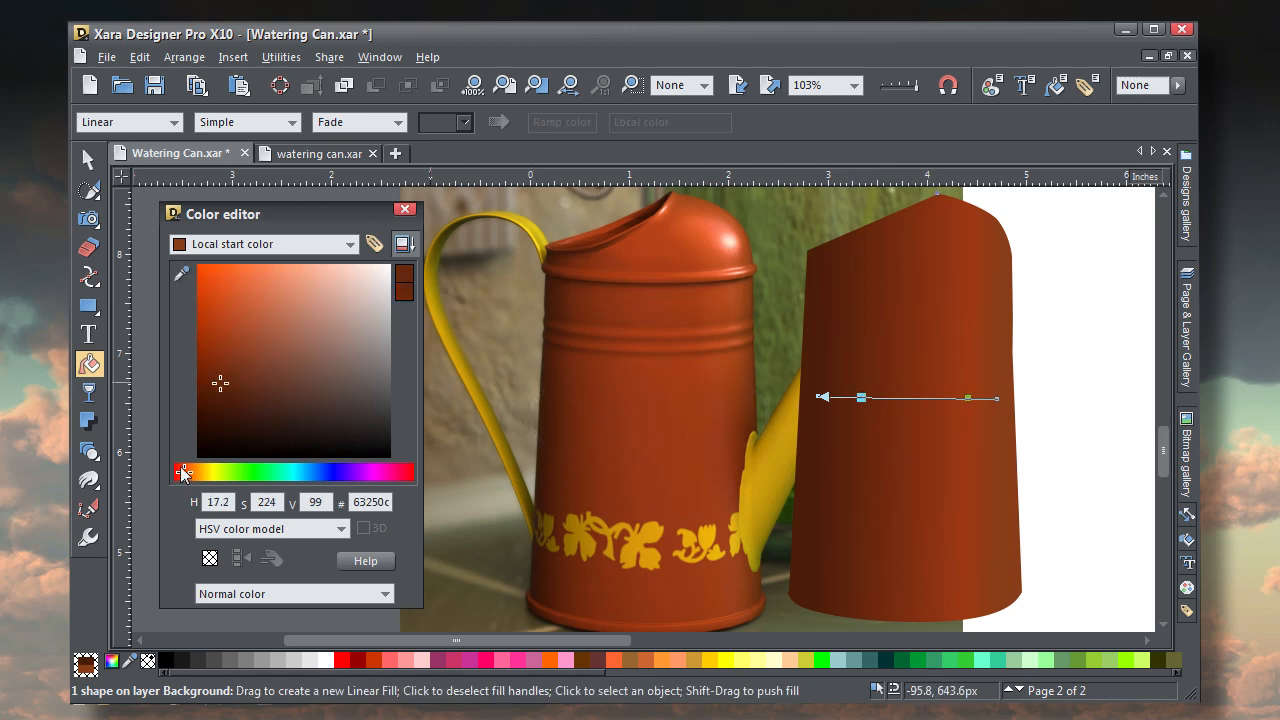
drag(181, 274, 638, 432)
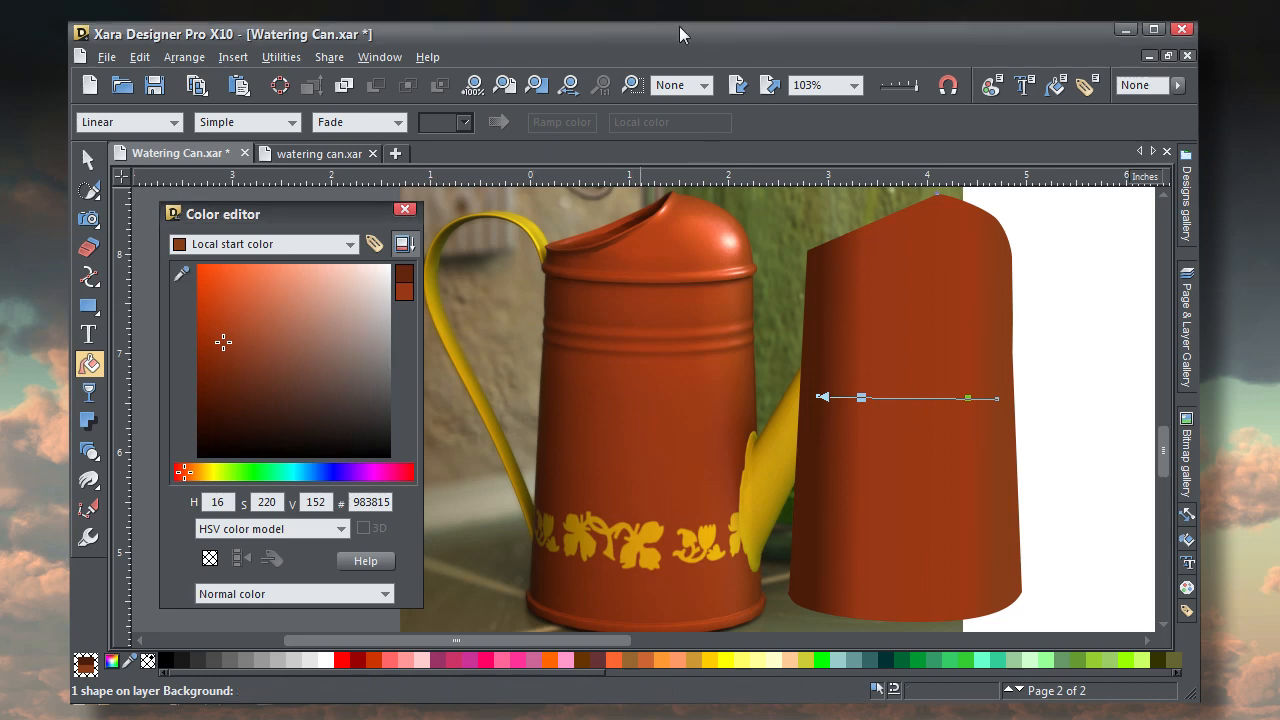
Select the gradient-filled body shape and move it slightly up and to the left
click(87, 159)
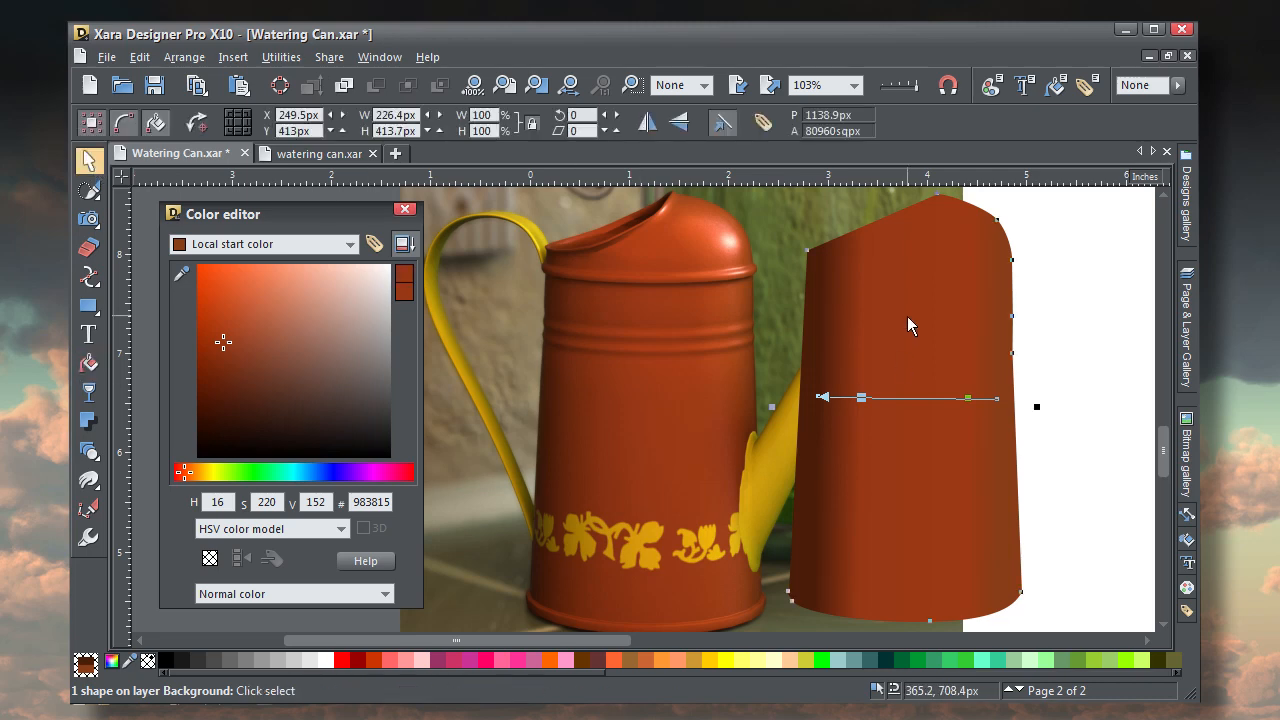
mouse_move(908, 318)
mouse_down()
mouse_move(691, 349)
mouse_move(641, 300)
mouse_move(648, 316)
mouse_move(920, 340)
mouse_move(911, 306)
mouse_move(894, 309)
mouse_up()
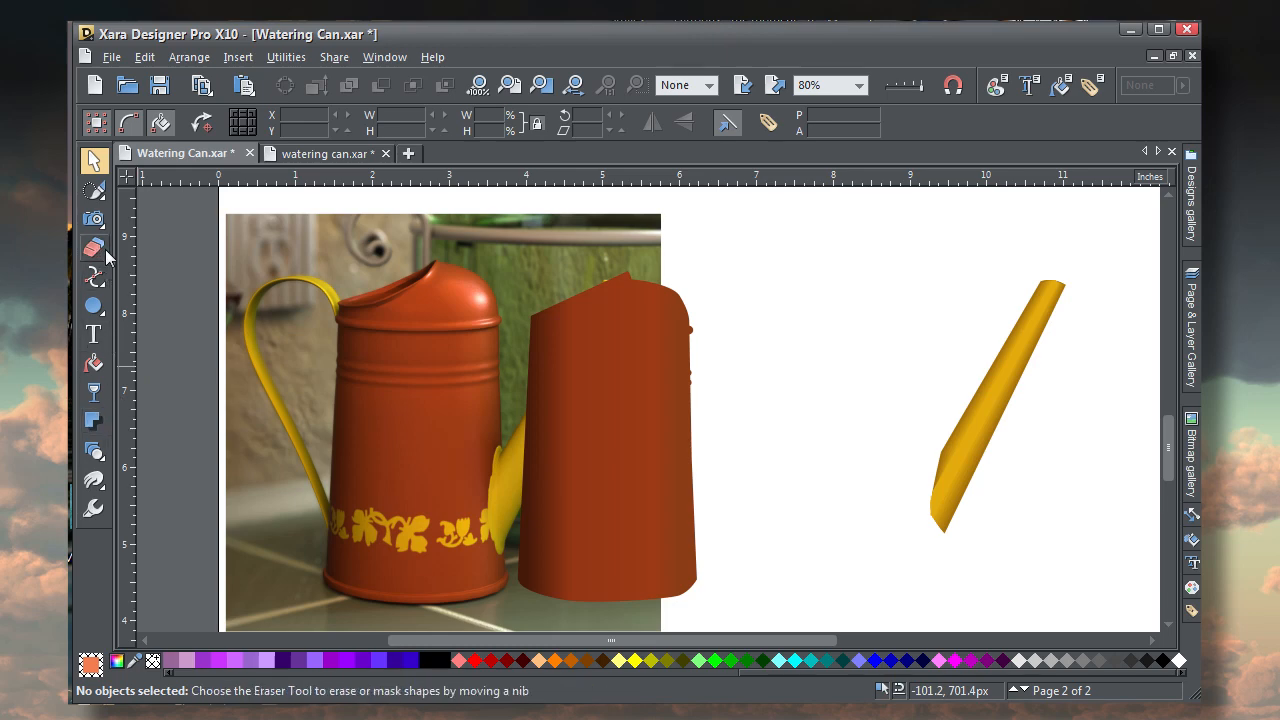
Draw a closed curved highlight shape about 127 by 215 px over the body's upper right side with the Pen tool
click(95, 277)
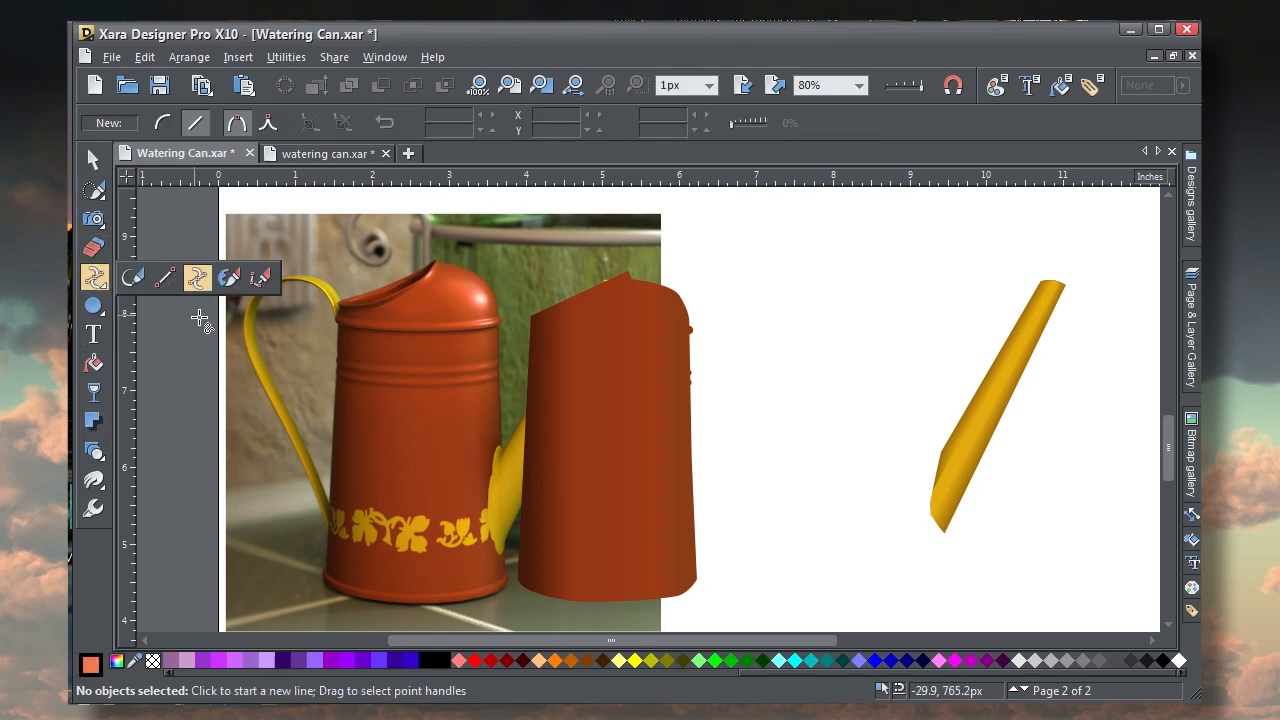
click(261, 279)
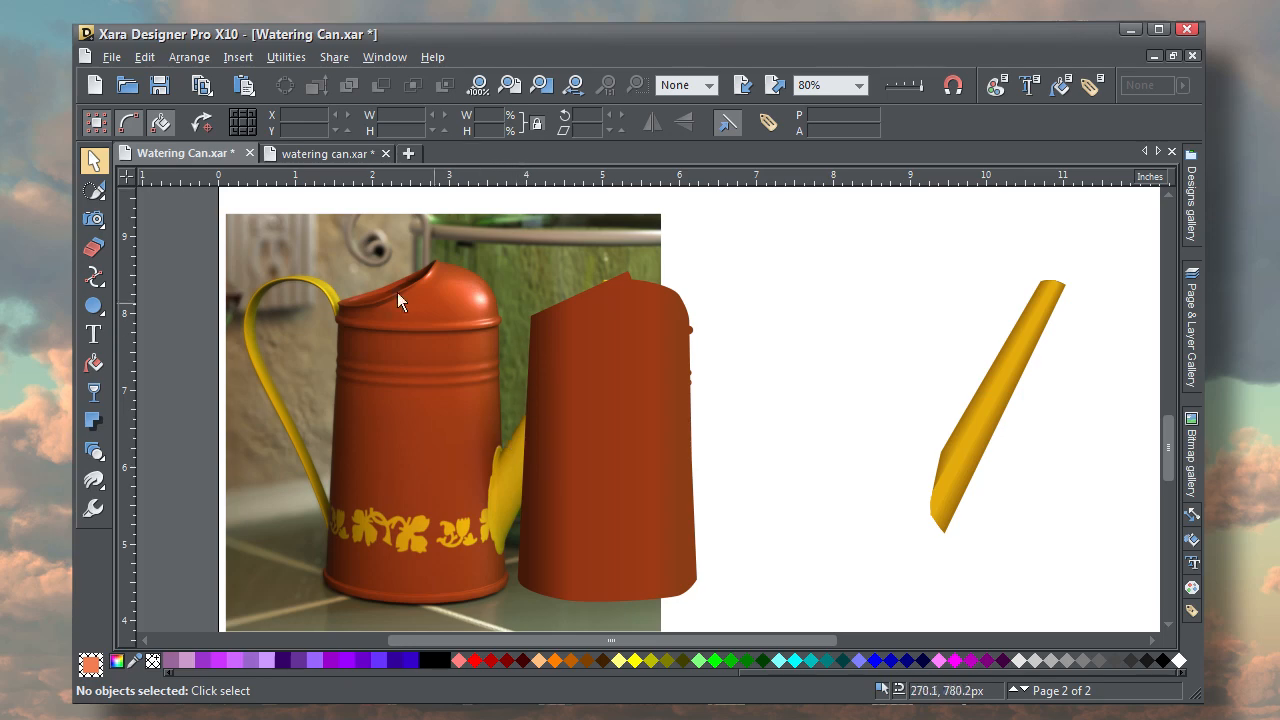
click(97, 277)
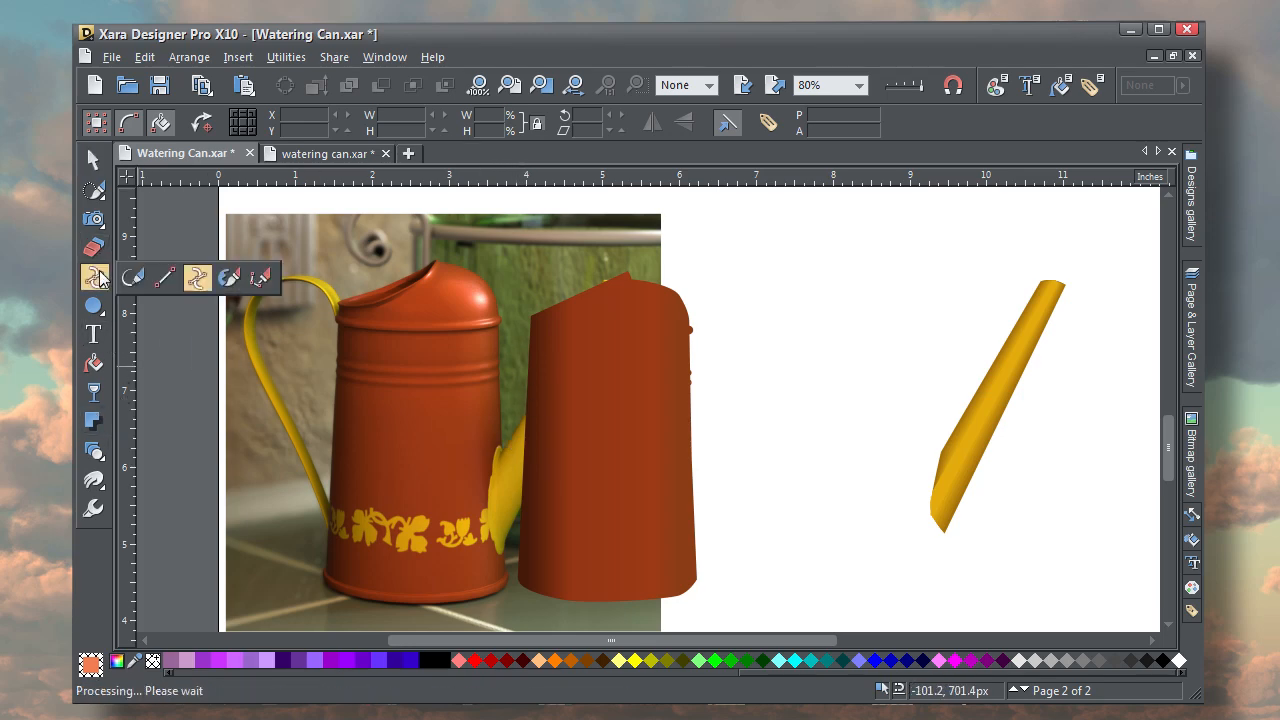
click(262, 279)
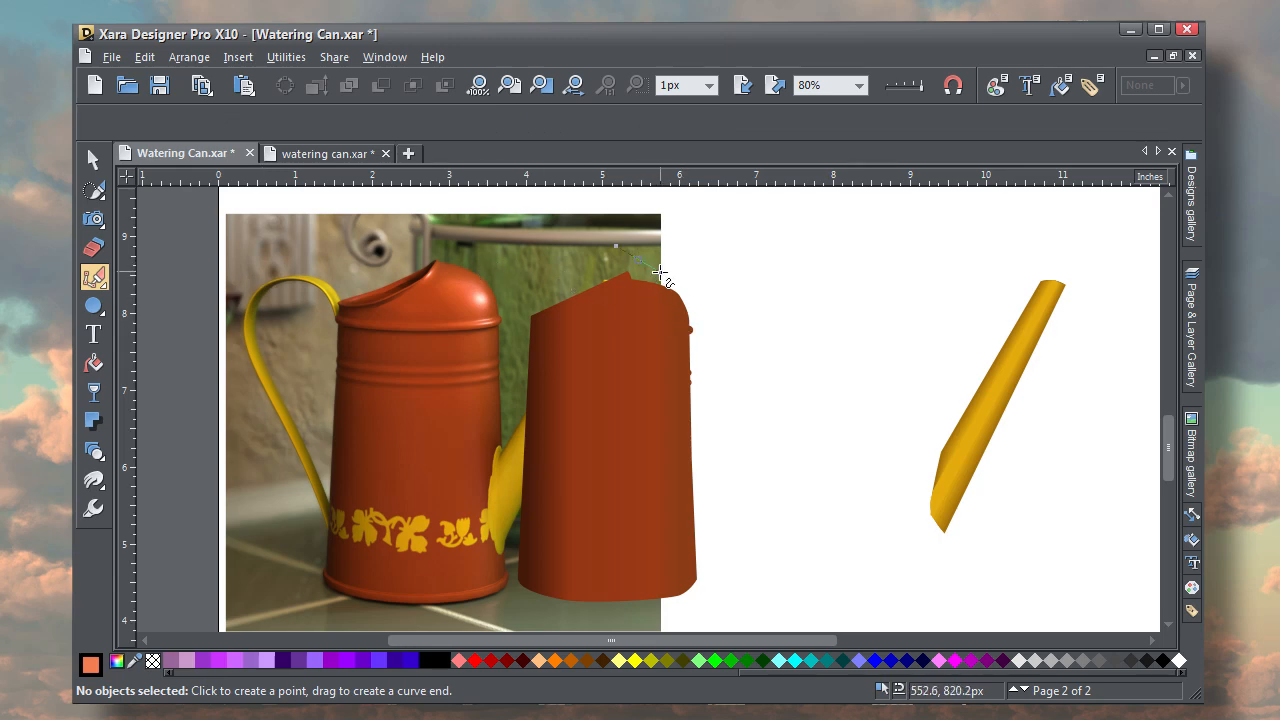
click(660, 272)
drag(706, 362, 722, 408)
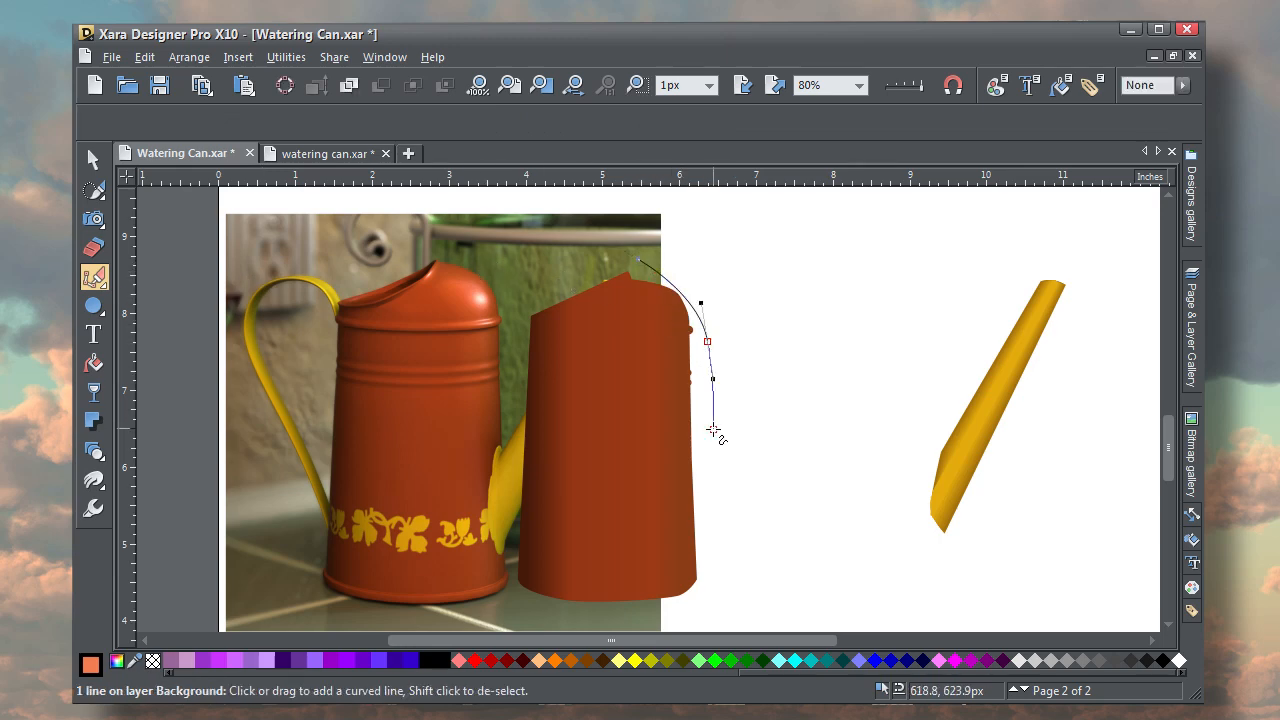
drag(604, 367, 604, 361)
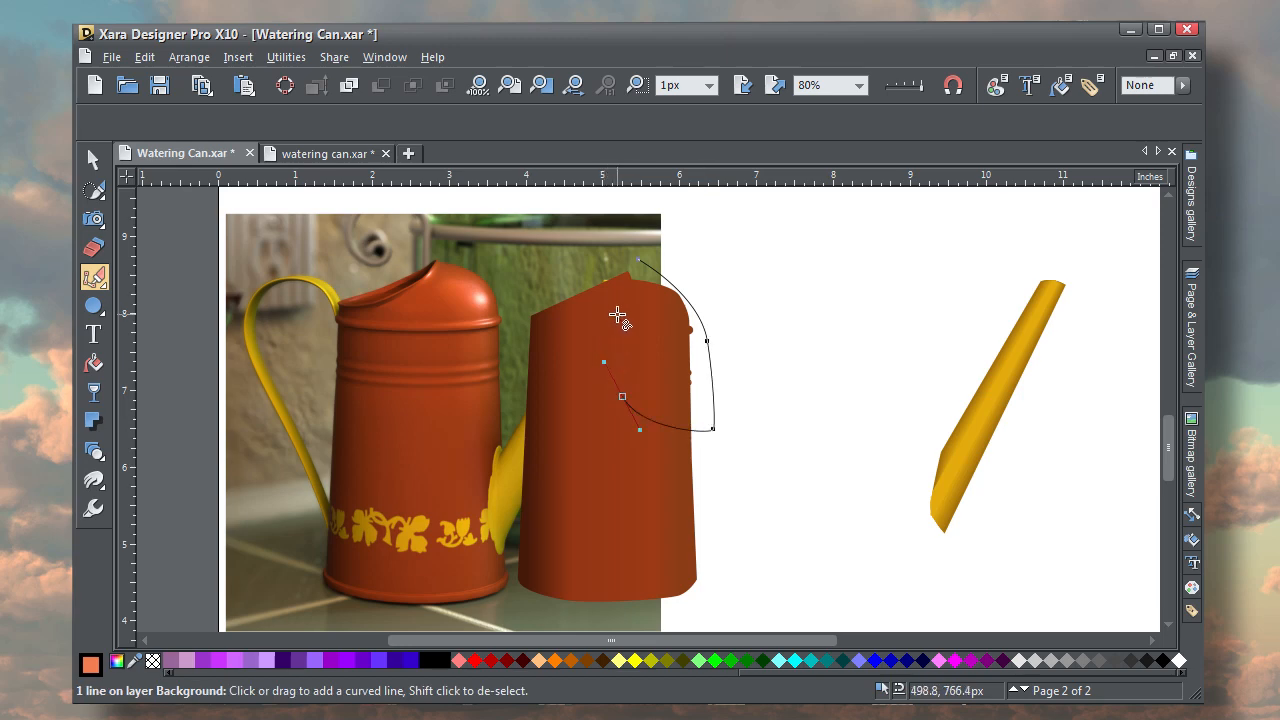
drag(621, 299, 630, 275)
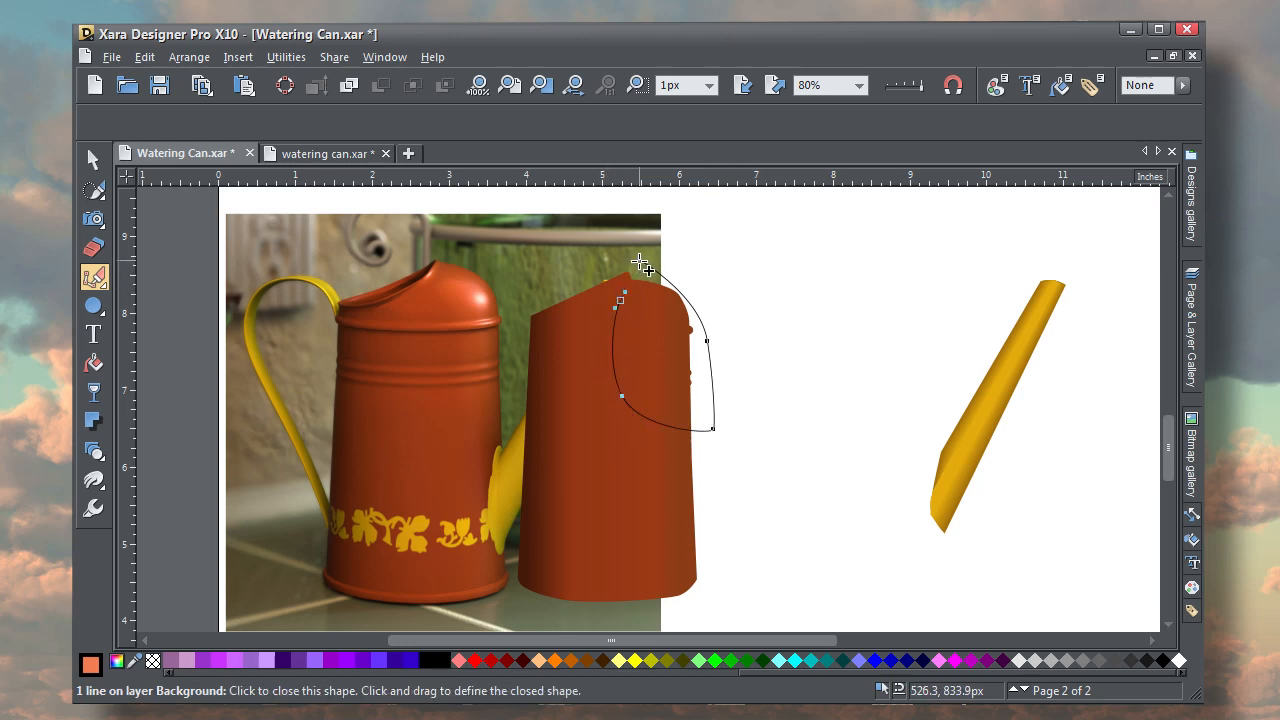
click(640, 262)
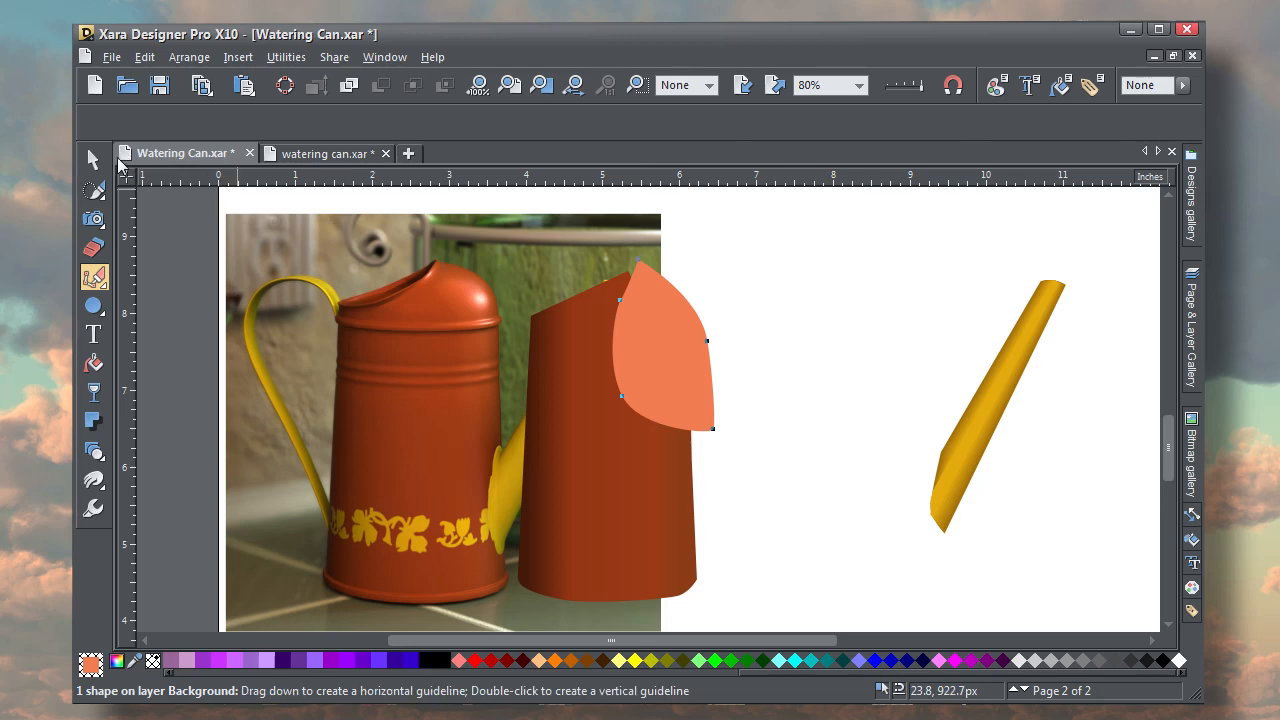
click(94, 161)
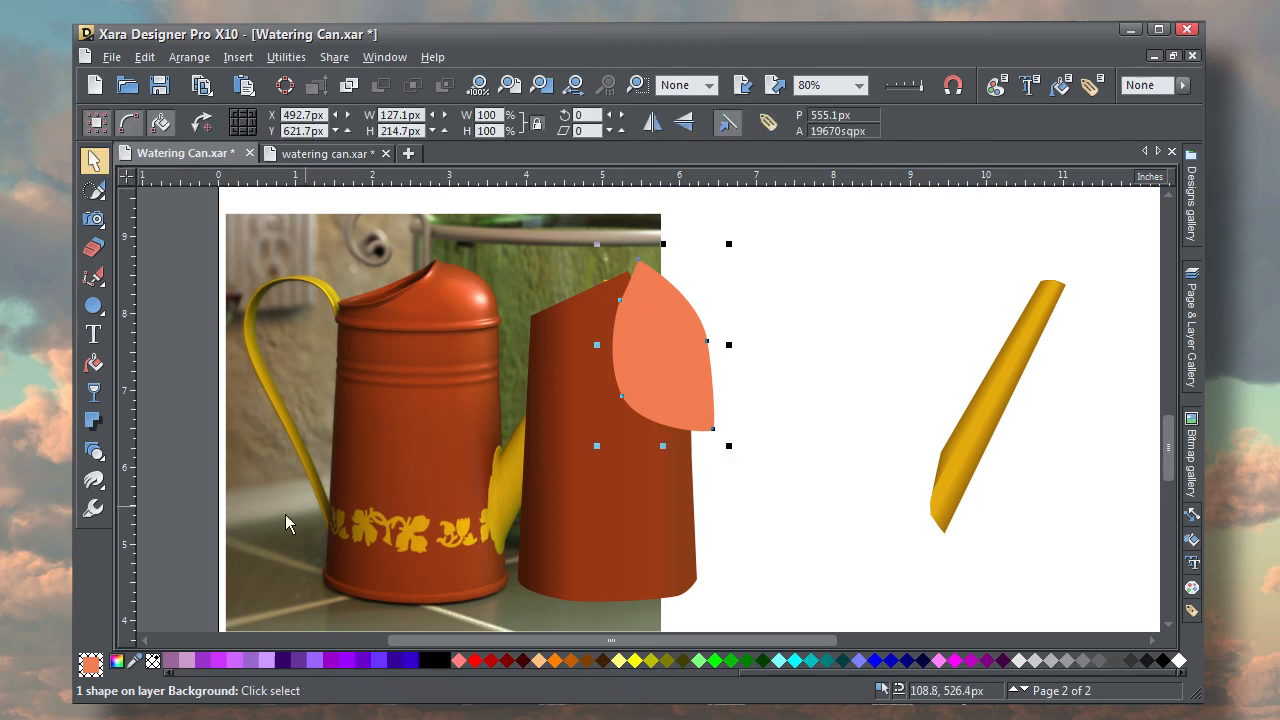
Clone the can body and intersect the clone with the highlight shape to trim the highlight to the body's outline
drag(146, 644, 476, 280)
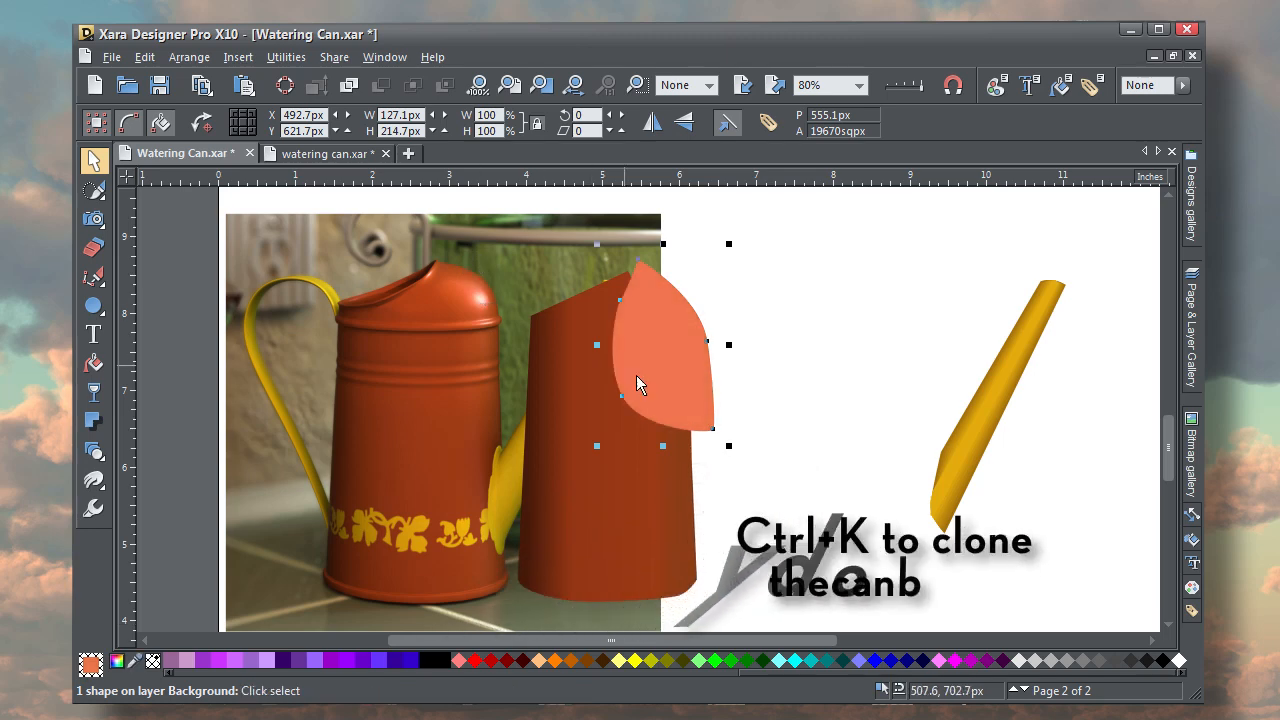
click(627, 496)
key(ctrl+k)
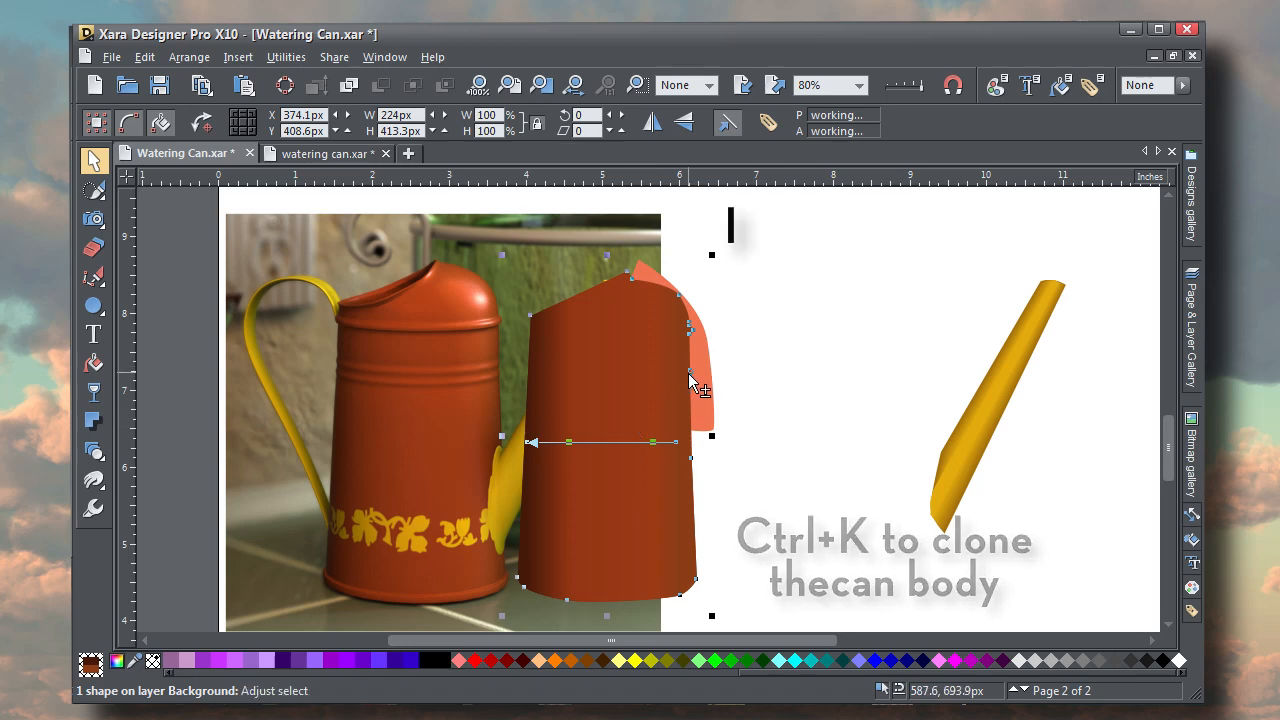
shift+click(700, 383)
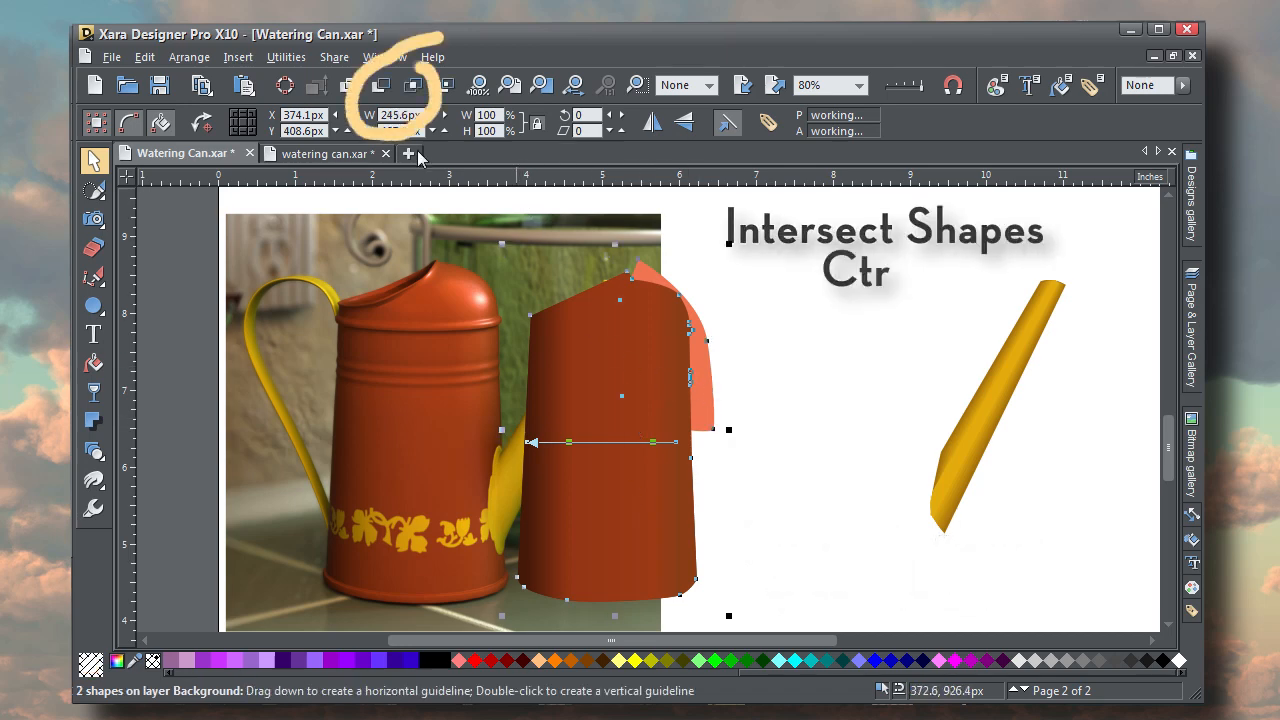
click(416, 89)
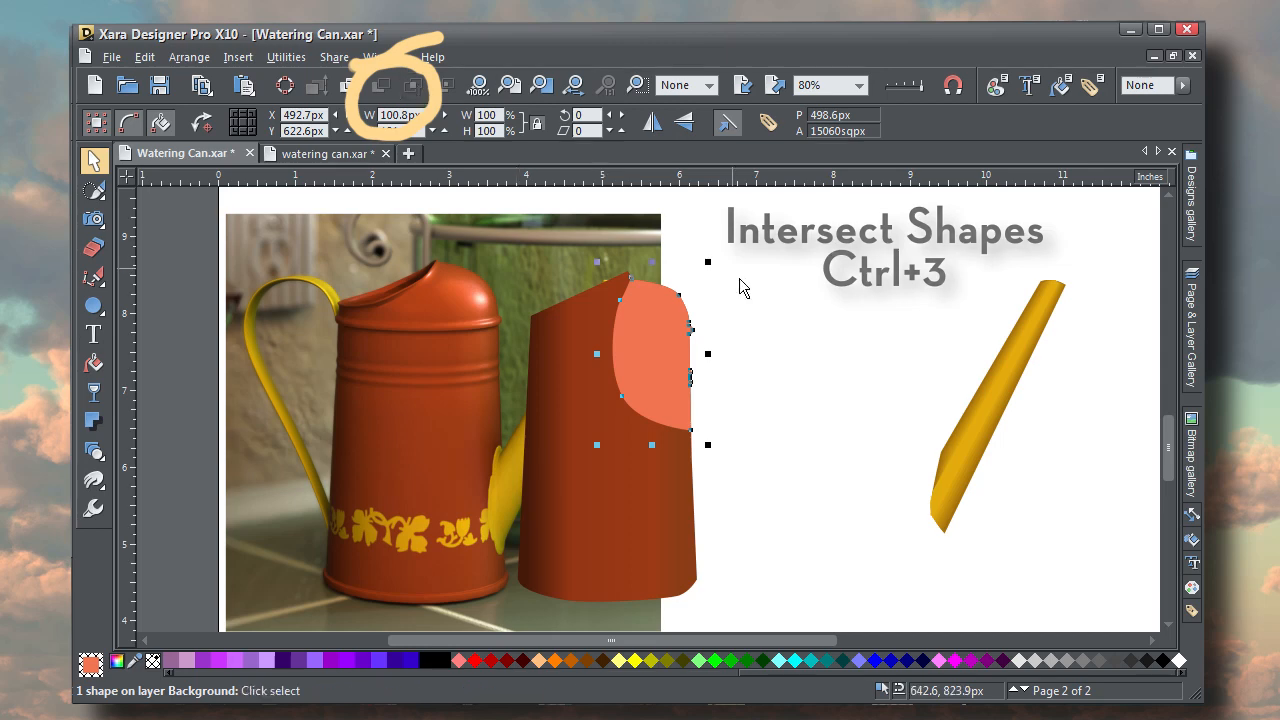
Apply a linear transparency to the highlight, fading from its right side to its left, and shorten the fade from both ends
click(93, 392)
drag(708, 300, 610, 352)
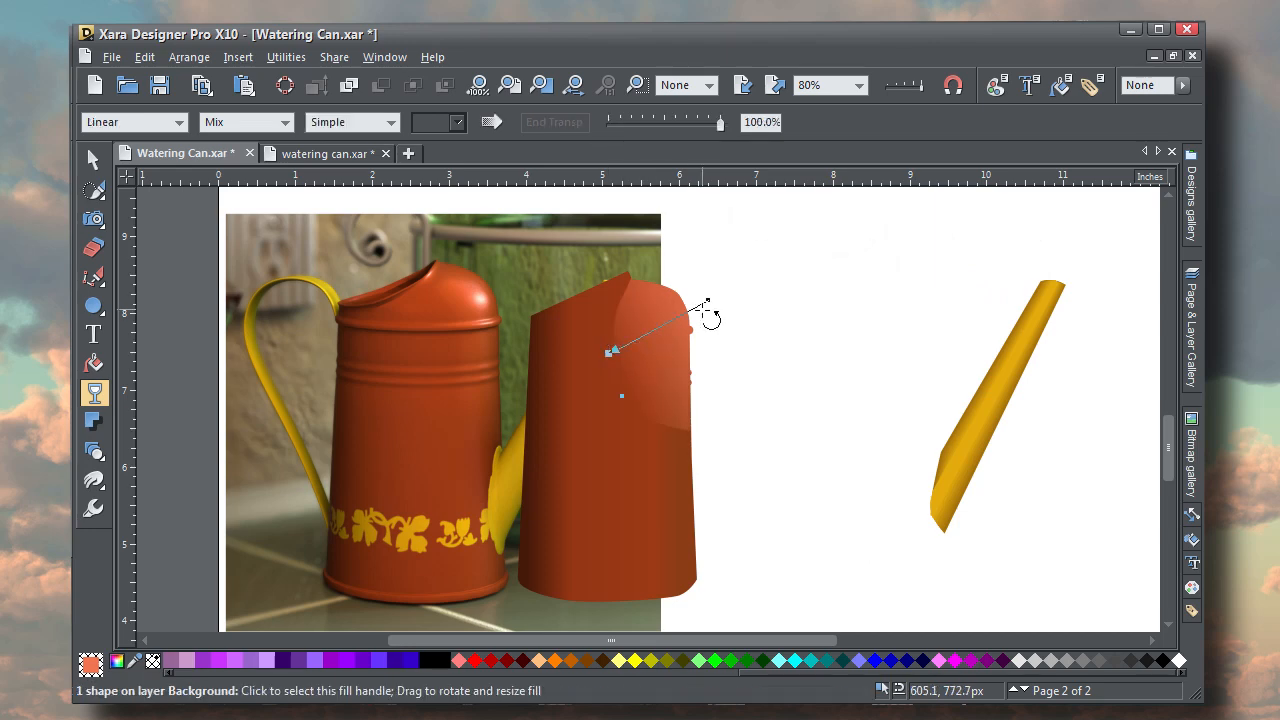
click(708, 300)
drag(714, 306, 620, 357)
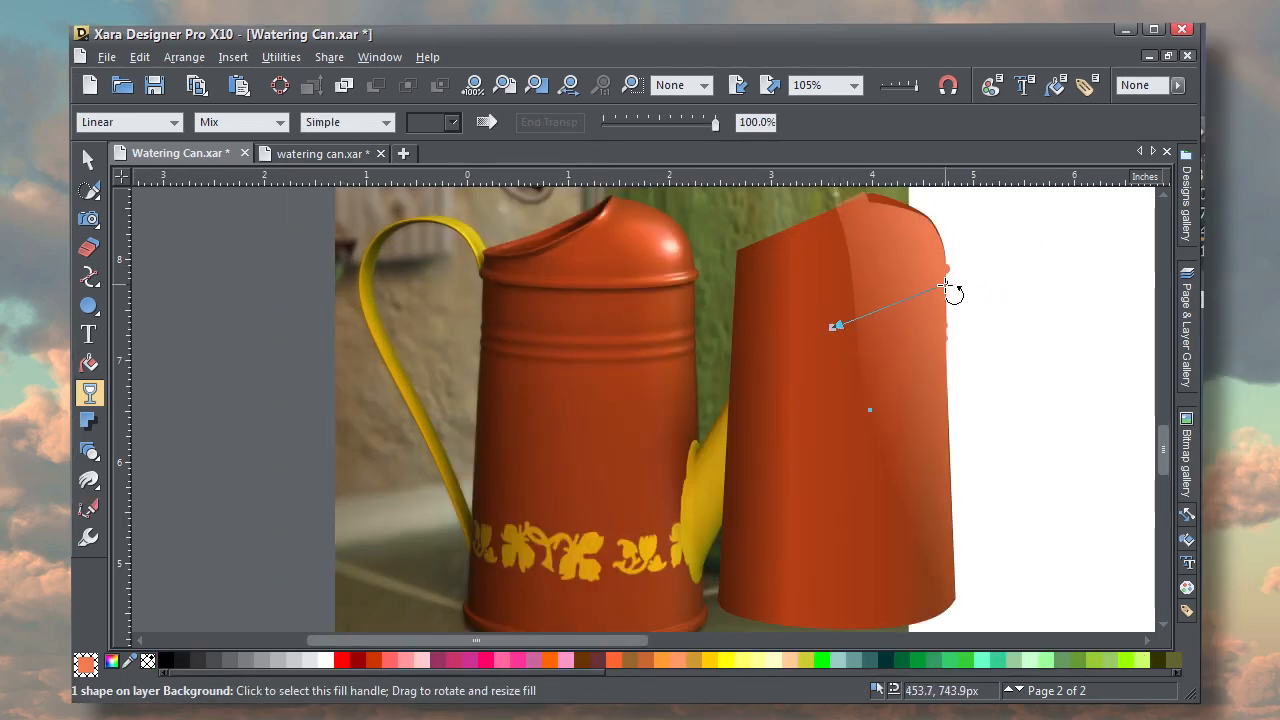
drag(945, 287, 907, 296)
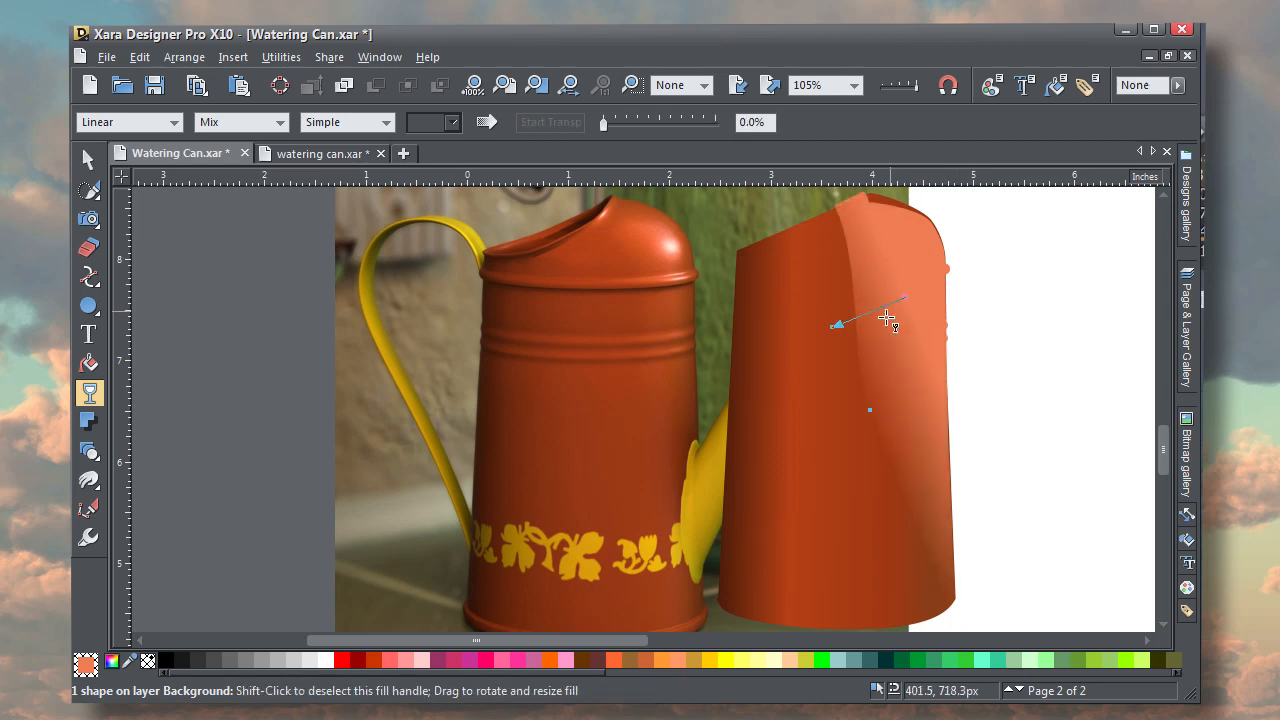
drag(836, 326, 843, 321)
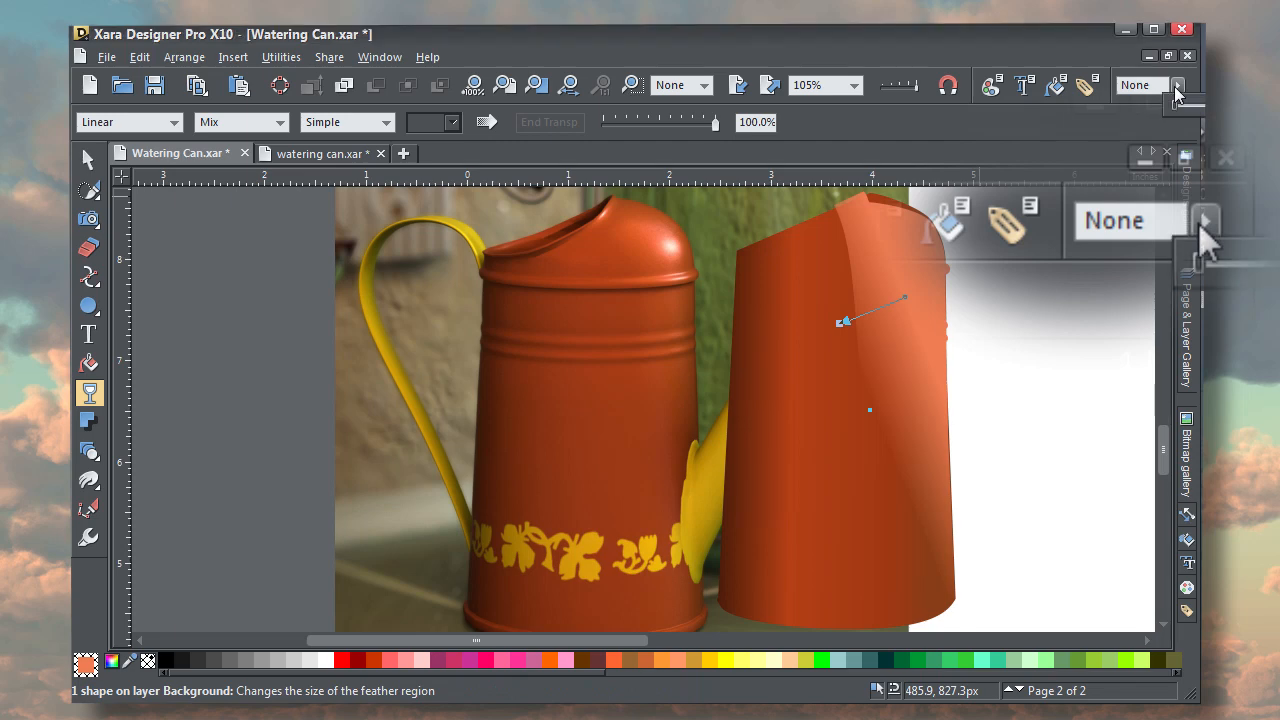
Feather the highlight's edges by about 13.1 px
click(1177, 85)
drag(1174, 106, 1217, 109)
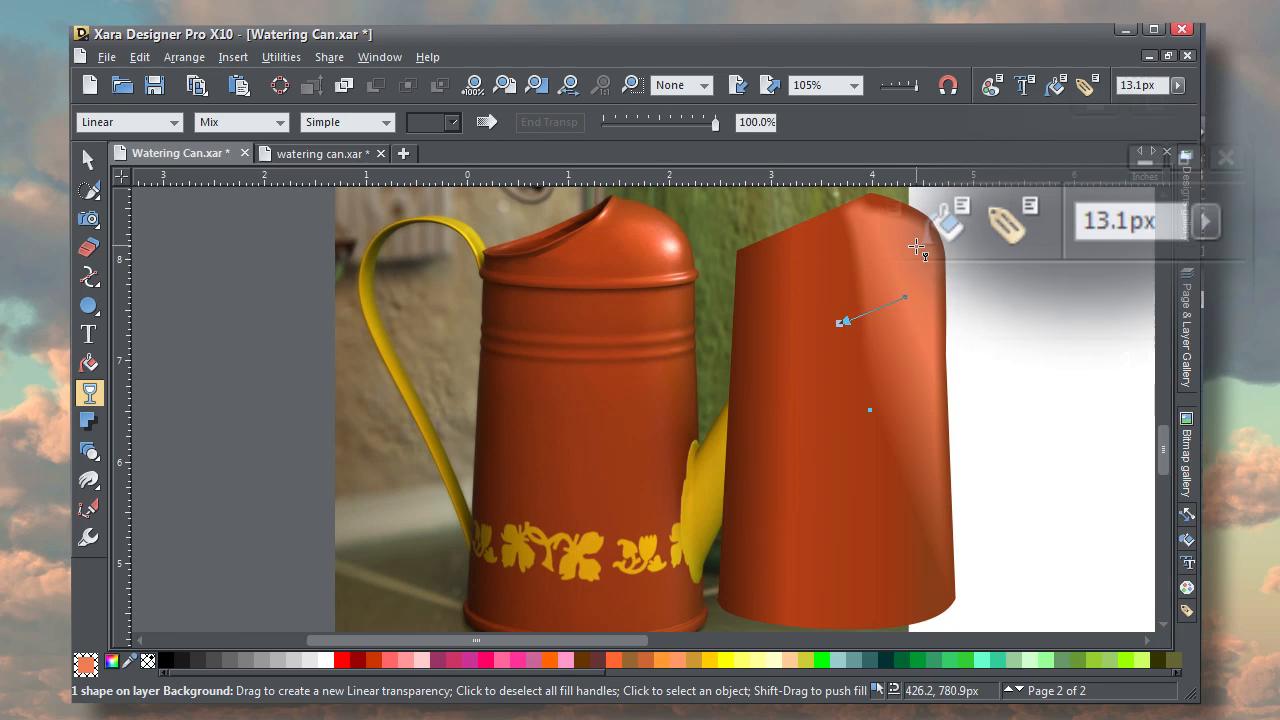
click(88, 160)
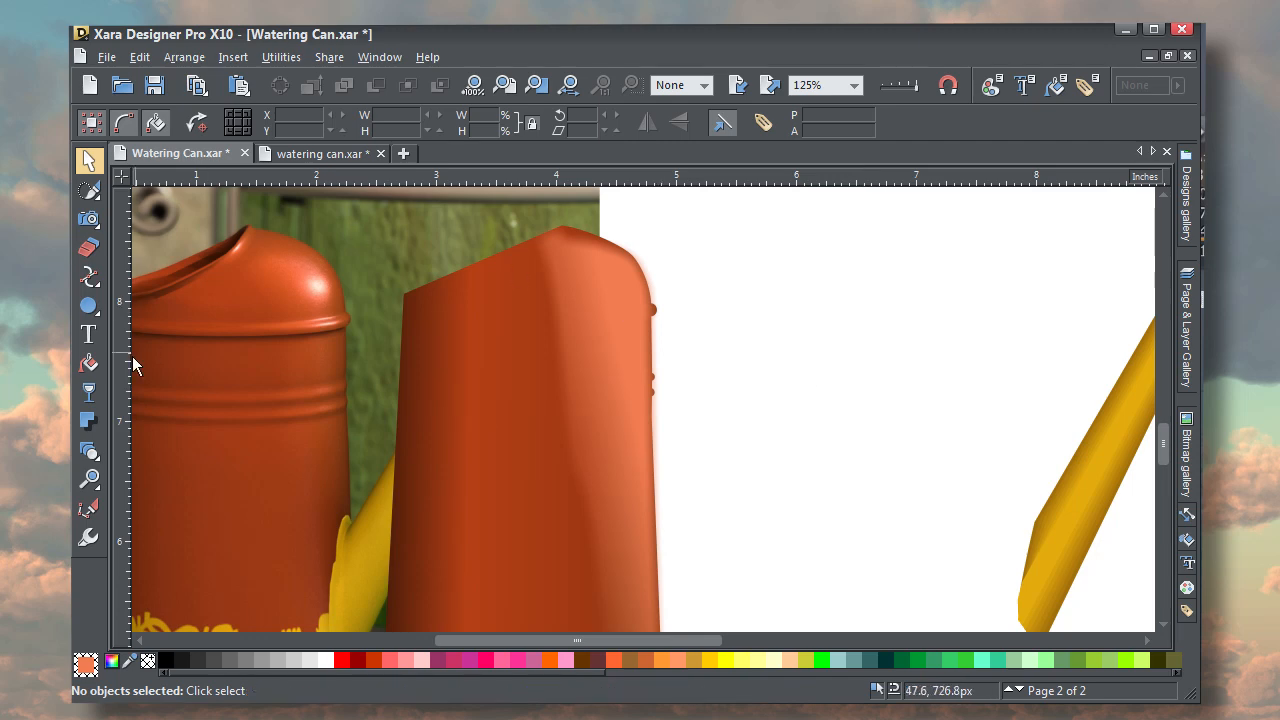
Draw a circle about 47 px wide on the body's upper right shoulder and fill it white
click(89, 307)
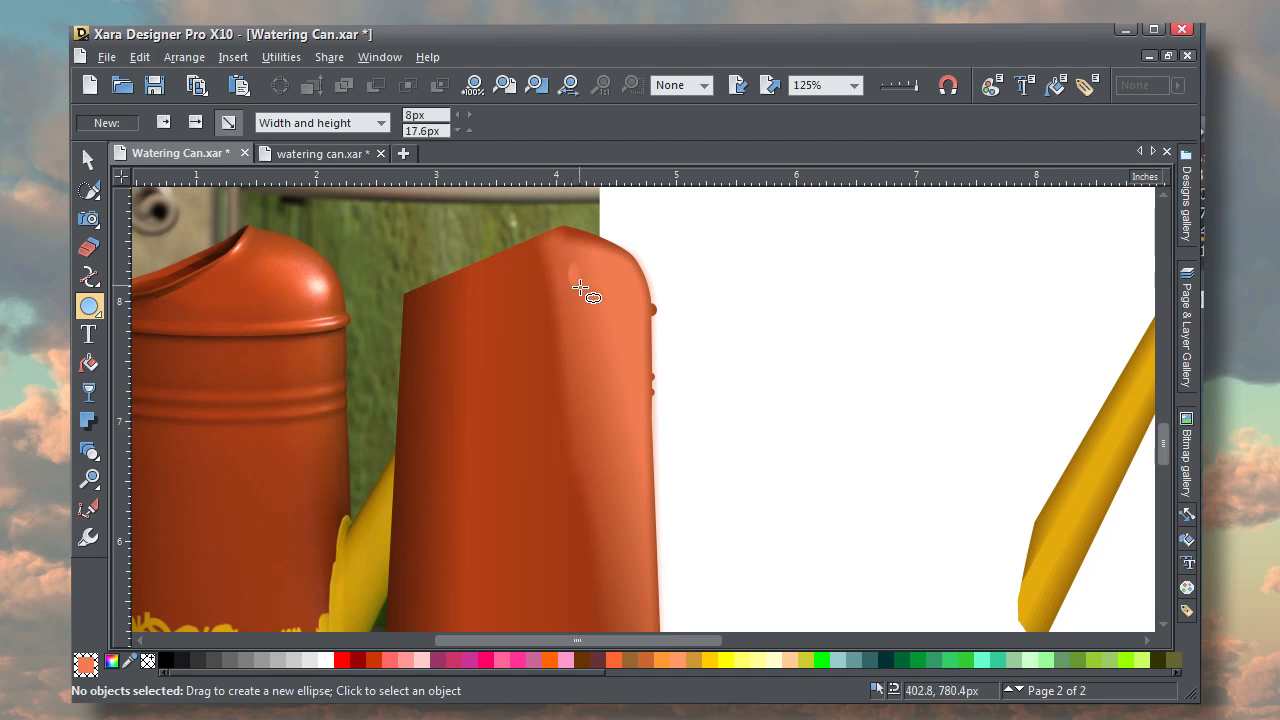
drag(597, 291, 627, 320)
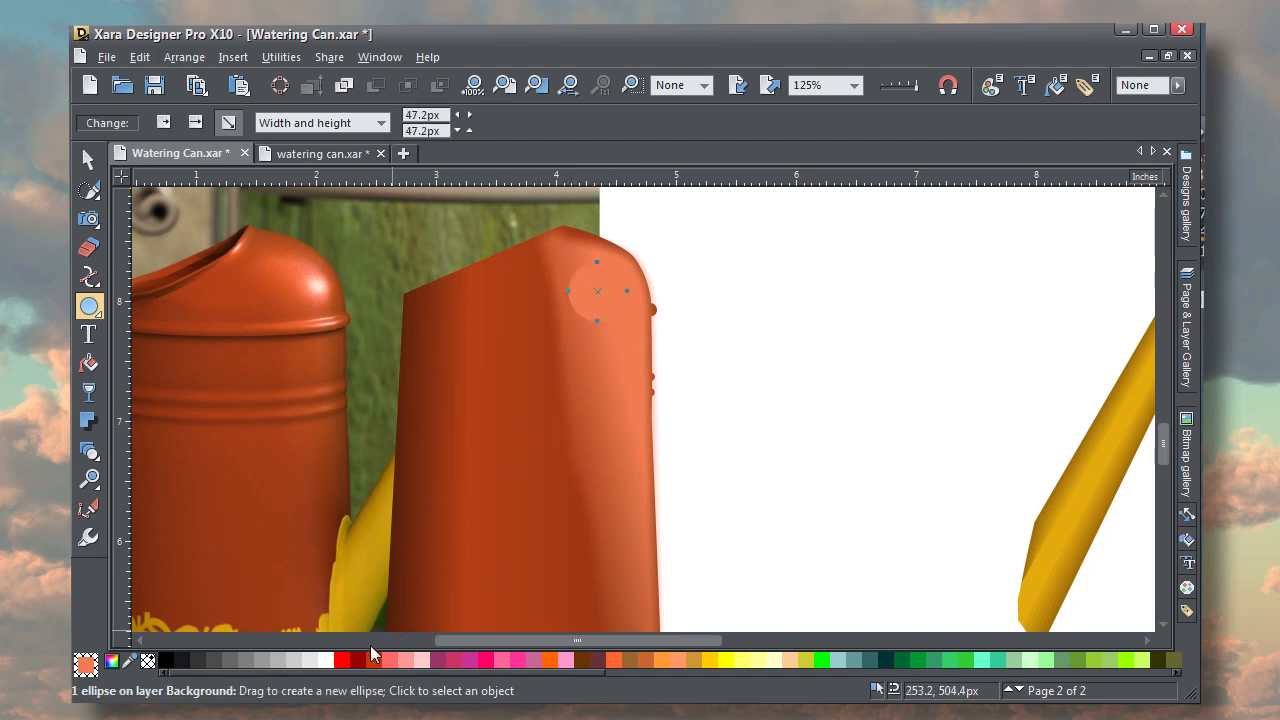
click(323, 662)
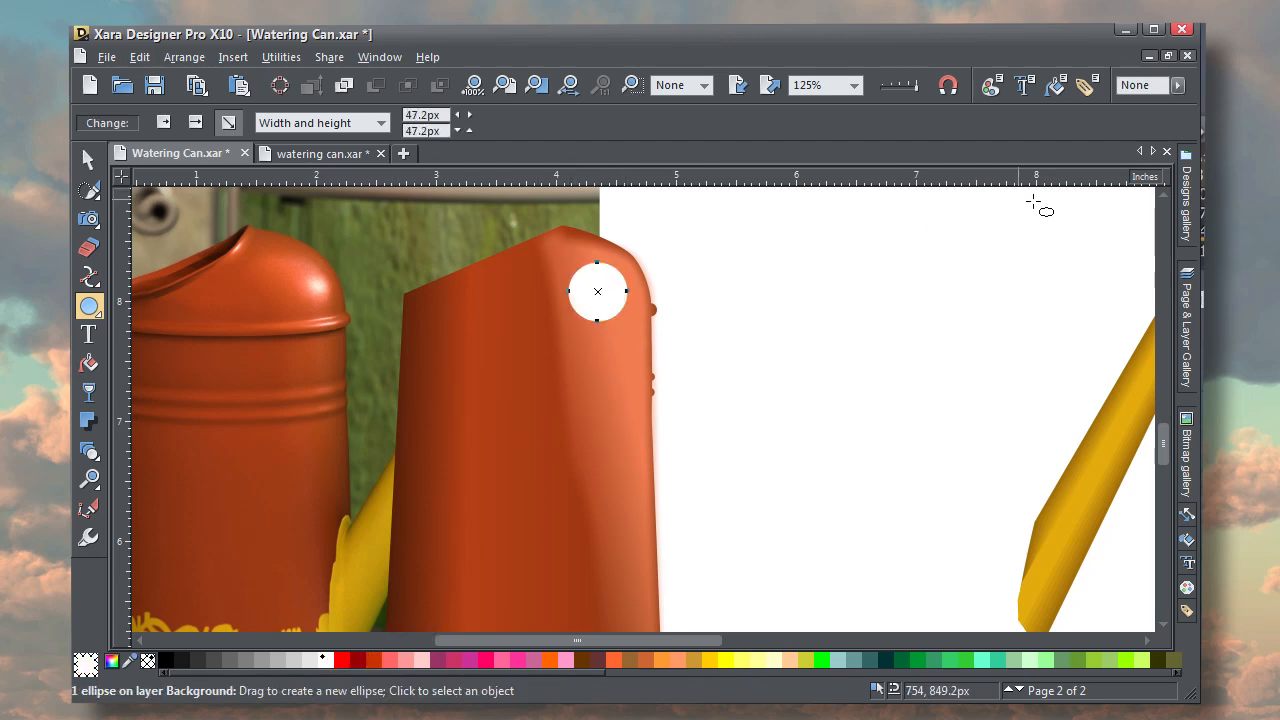
Feather the white circle by about 20.9 px to make a soft glint and deselect it
drag(1181, 102, 1222, 106)
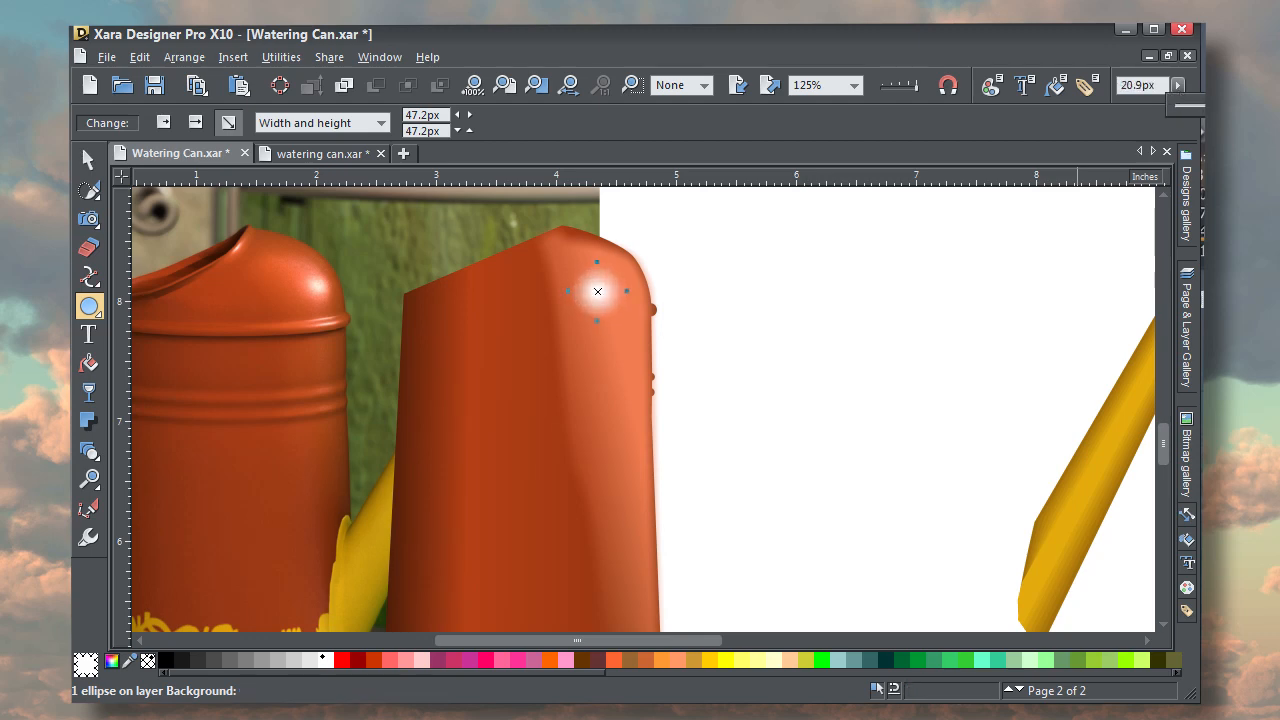
click(88, 160)
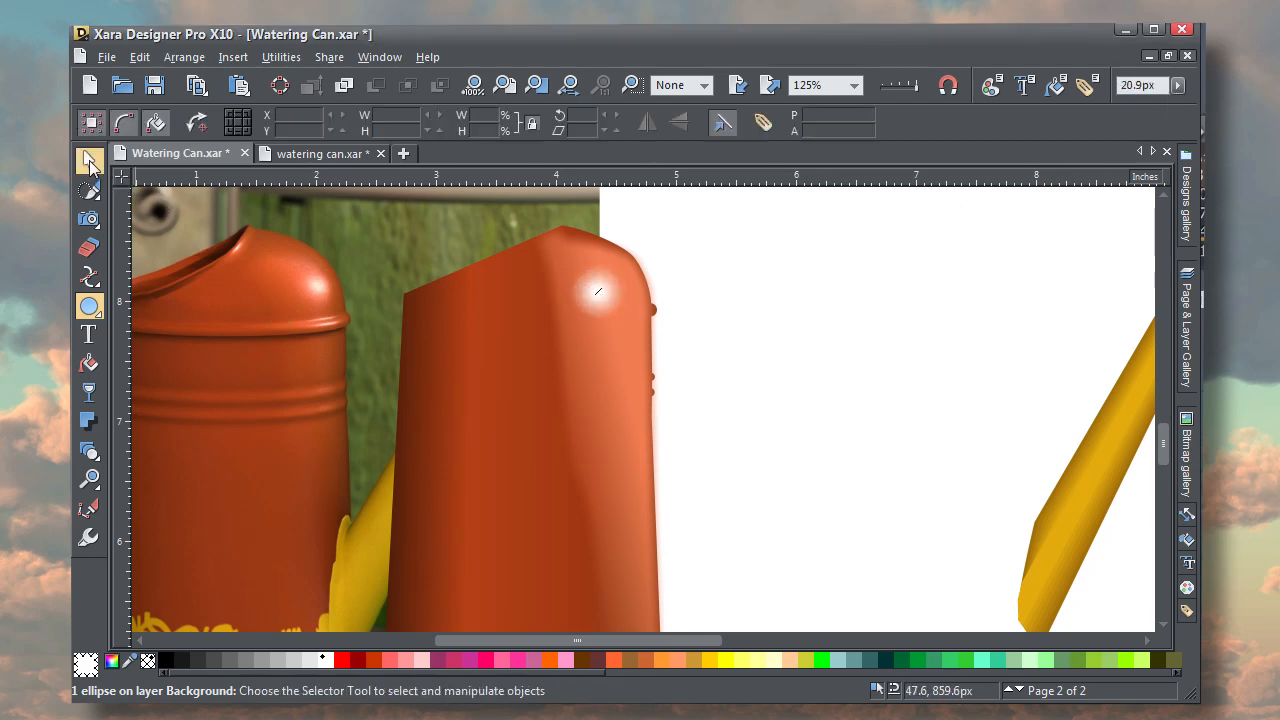
click(785, 417)
Select the can body together with its highlight and glint and move them right onto the blank page, clear of the photo
scroll(716, 402, down, 3)
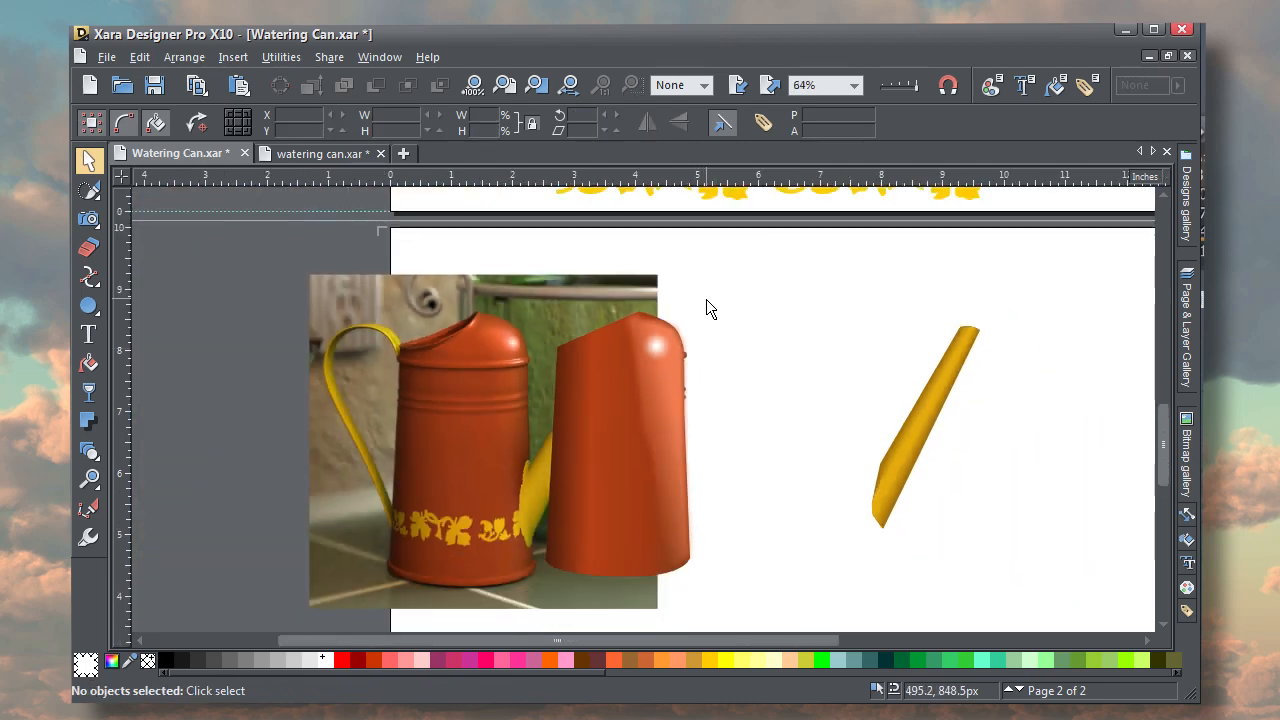
drag(706, 298, 495, 597)
drag(560, 558, 449, 531)
scroll(477, 320, up, 3)
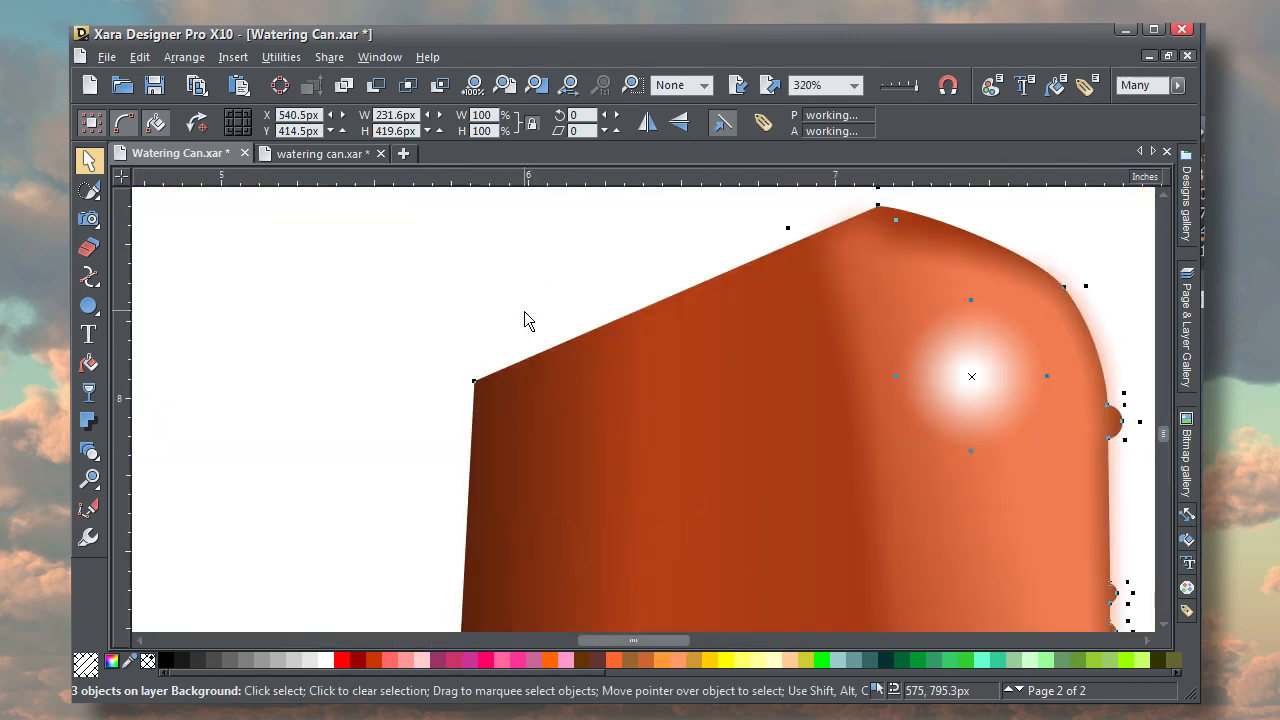
click(524, 316)
scroll(660, 416, down, 2)
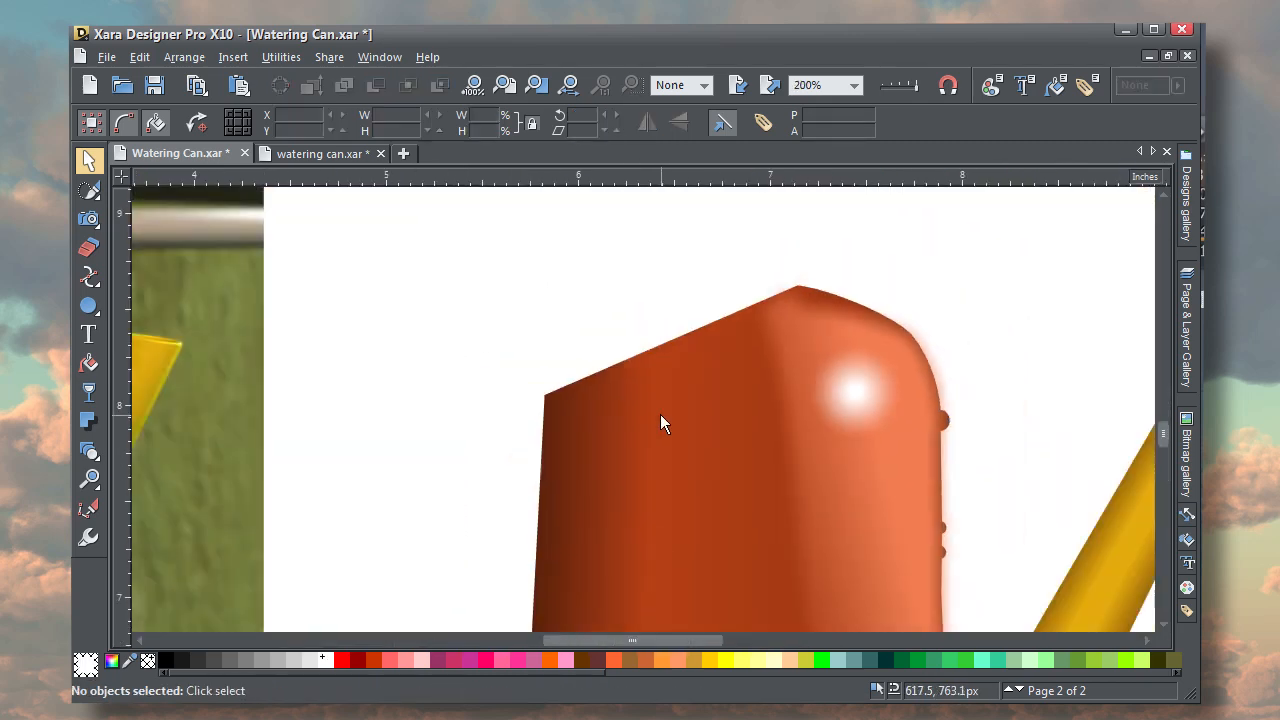
scroll(660, 414, down, 3)
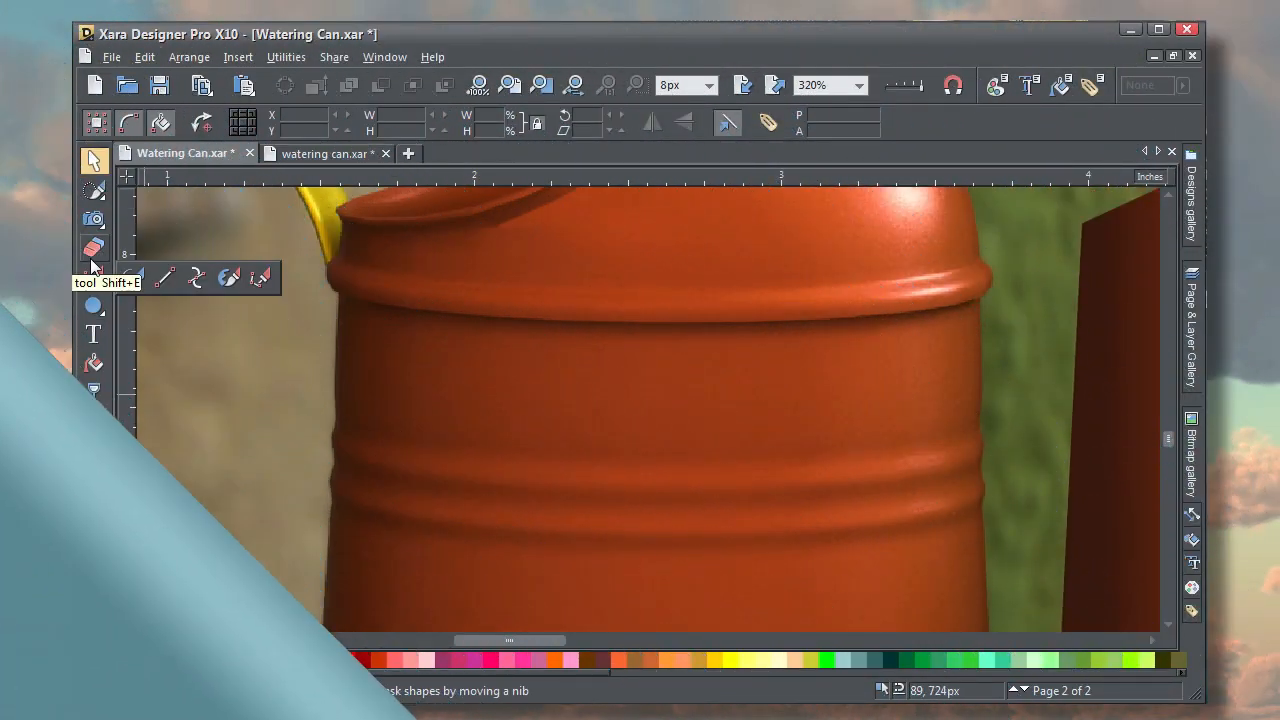
Draw a line across the photographed can's upper rim with the Pen tool and bend it downward to follow the rim's curve
click(261, 277)
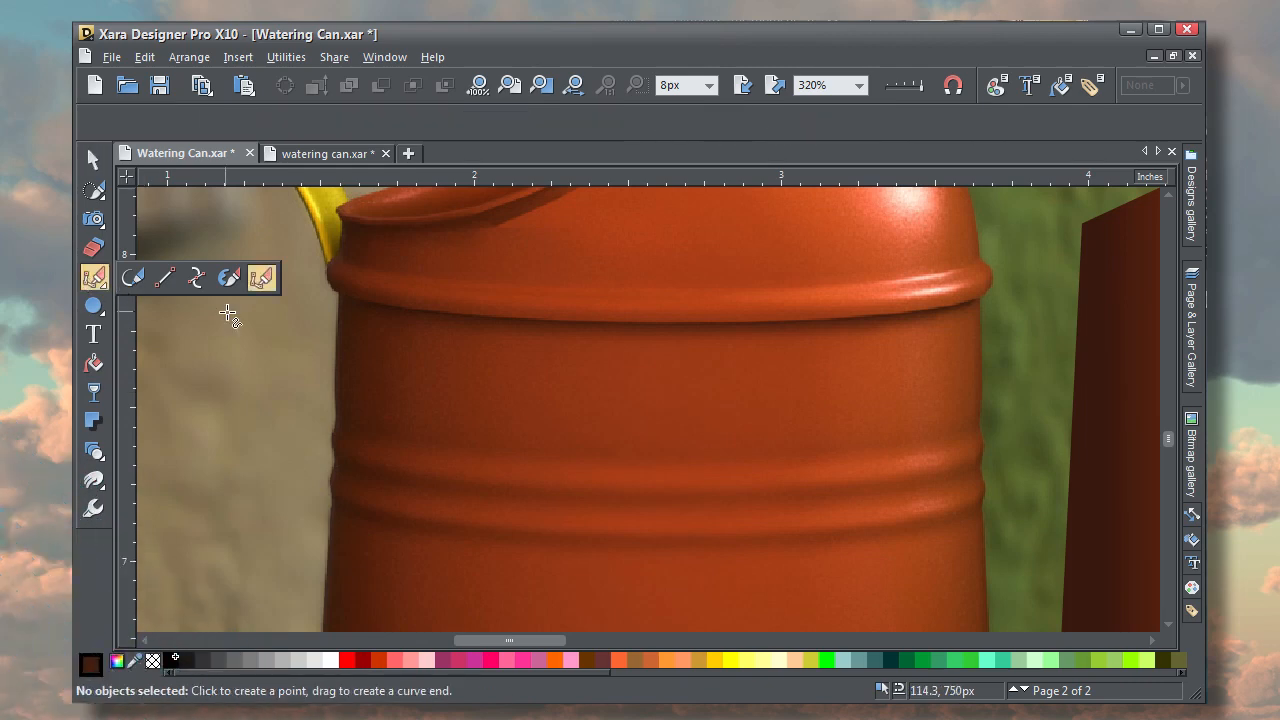
click(336, 275)
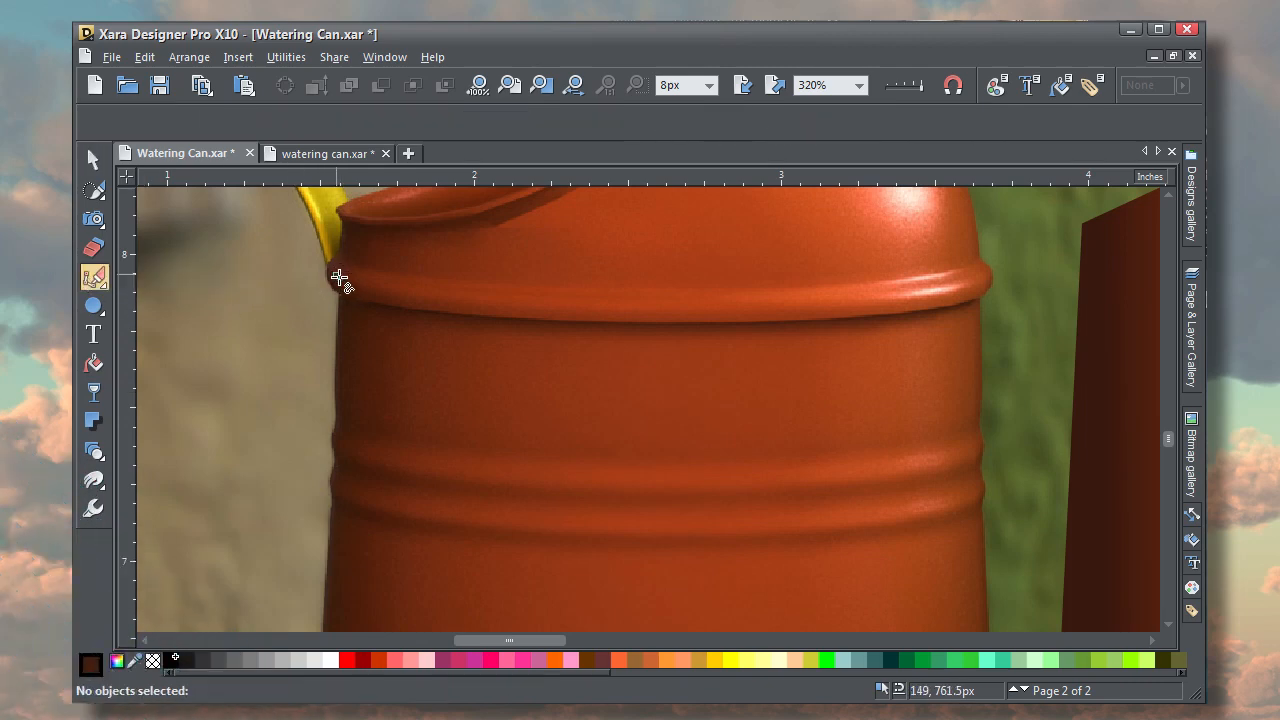
click(978, 280)
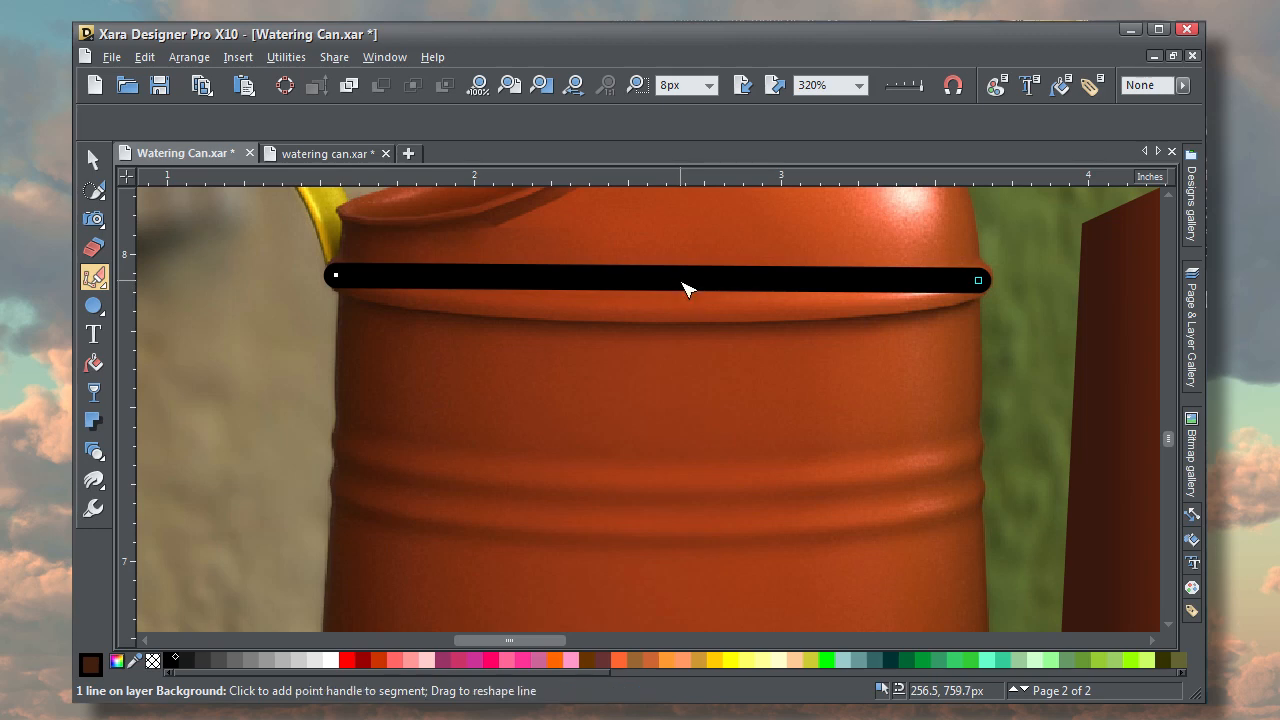
drag(684, 287, 678, 318)
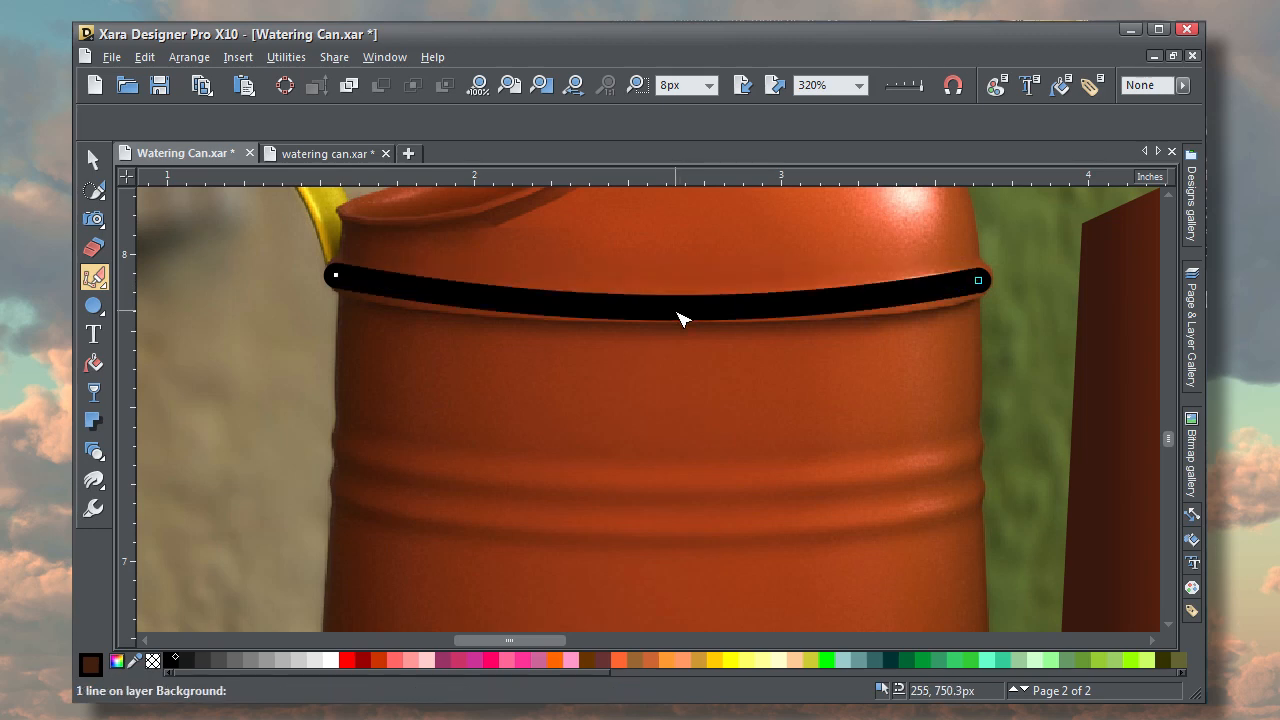
Set the rim line's width to 12 px
click(680, 85)
text(12)
key(Return)
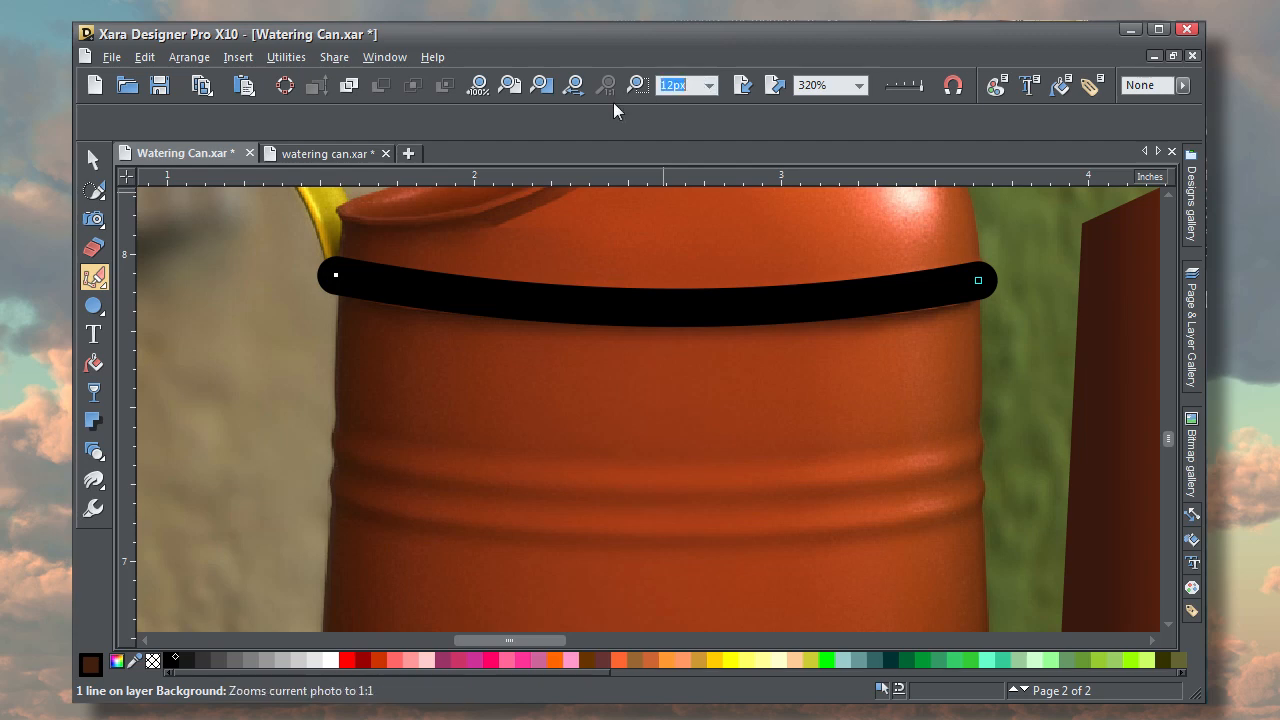
Set the rim line's width to 11 px and move it down about 17 px, just below the photographed rim
text(11)
key(Return)
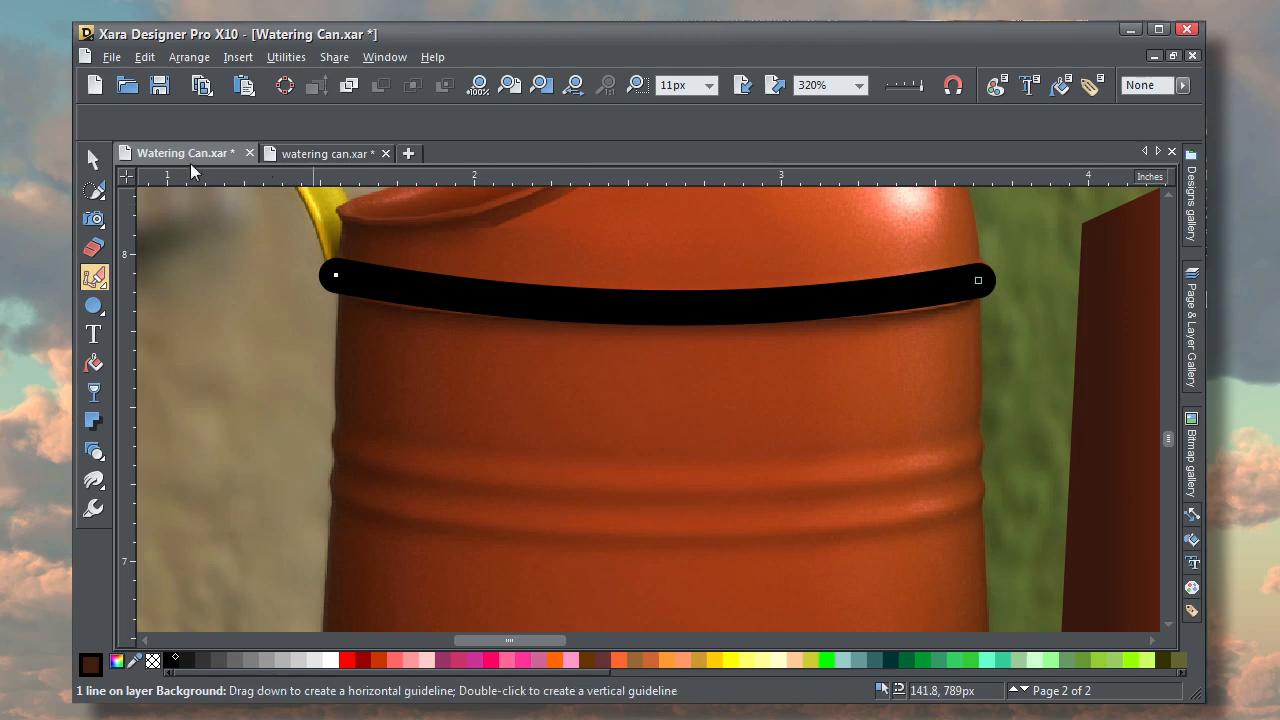
click(93, 160)
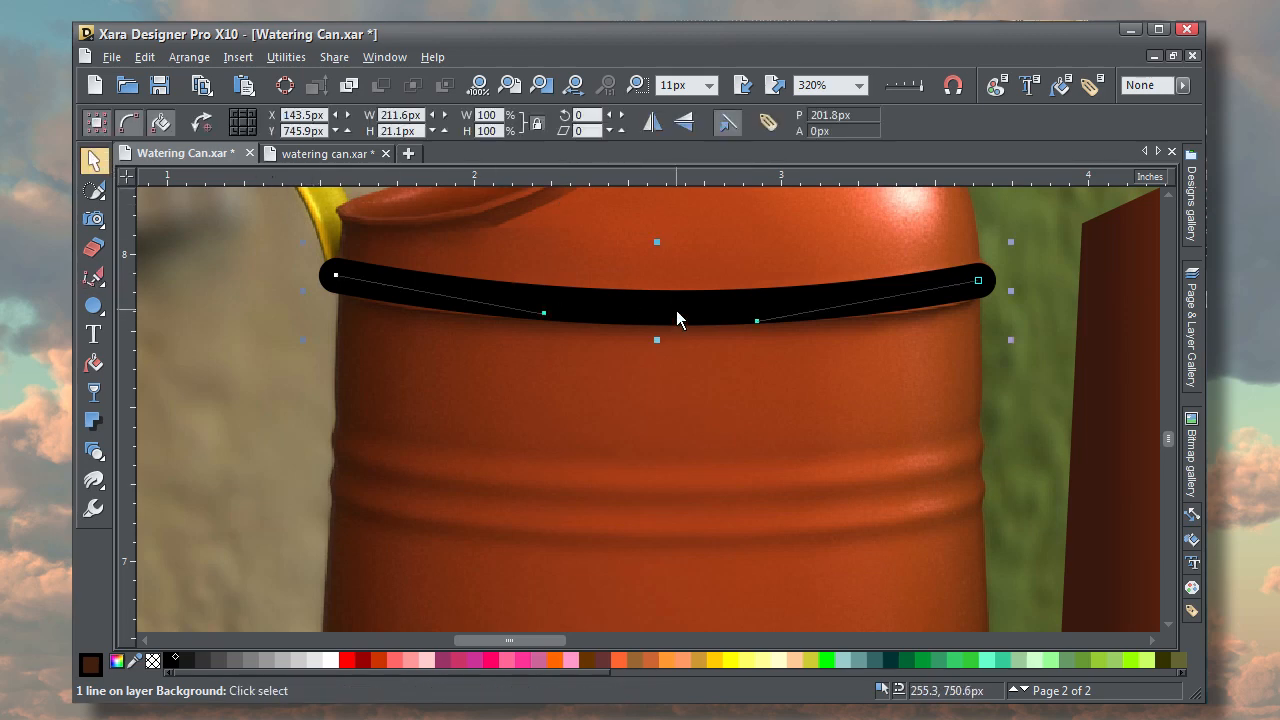
drag(677, 314, 674, 368)
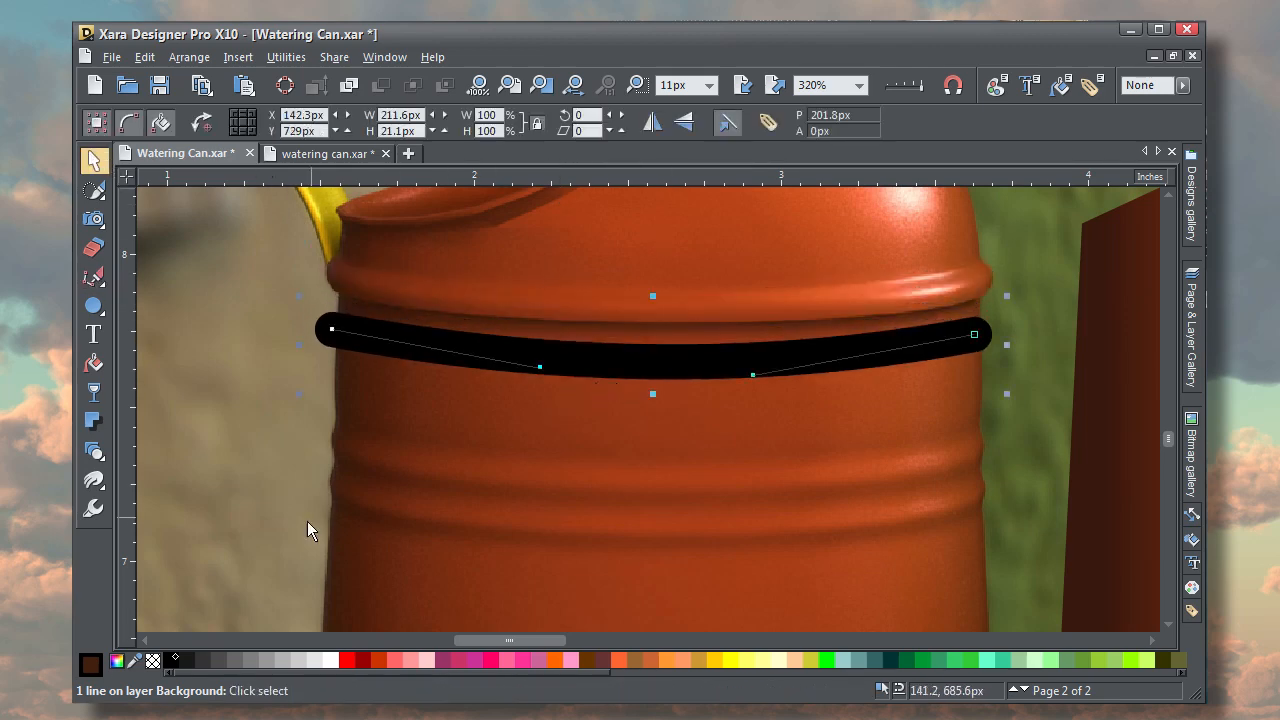
Recolour the rim line dark reddish brown (742a0f) by sampling the shaded part of the photographed can
click(117, 660)
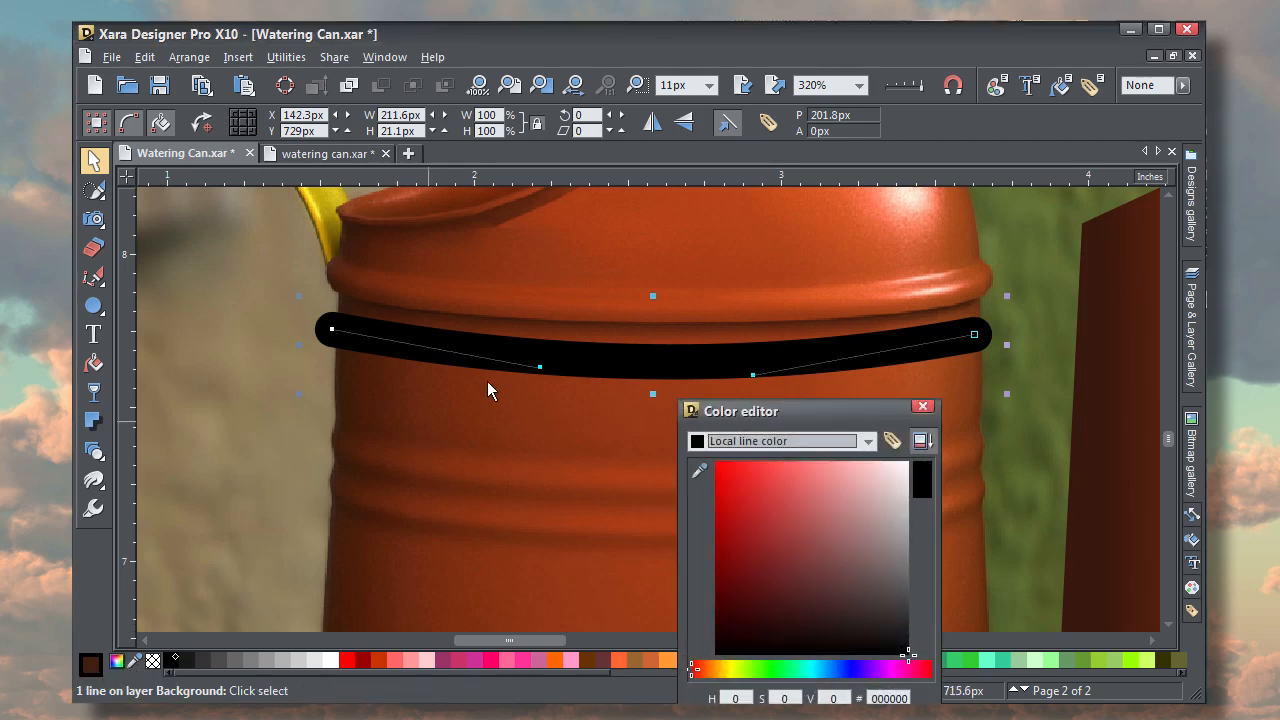
click(922, 440)
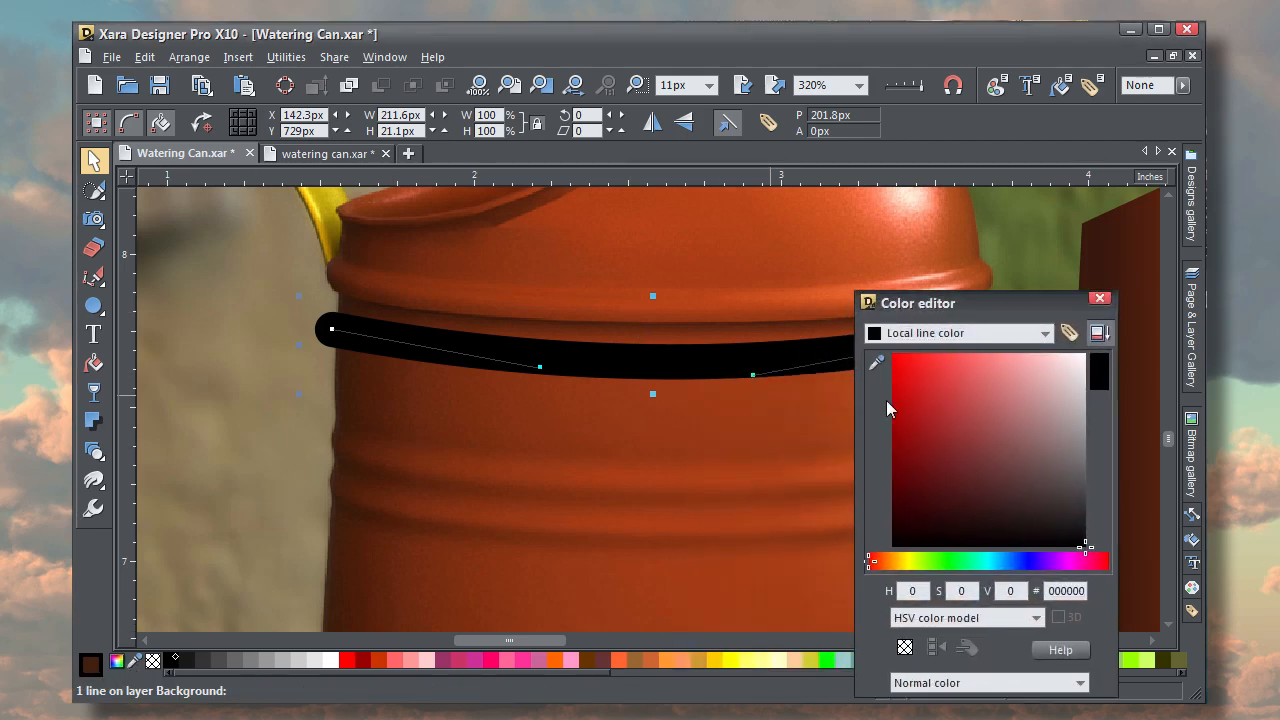
drag(878, 364, 470, 316)
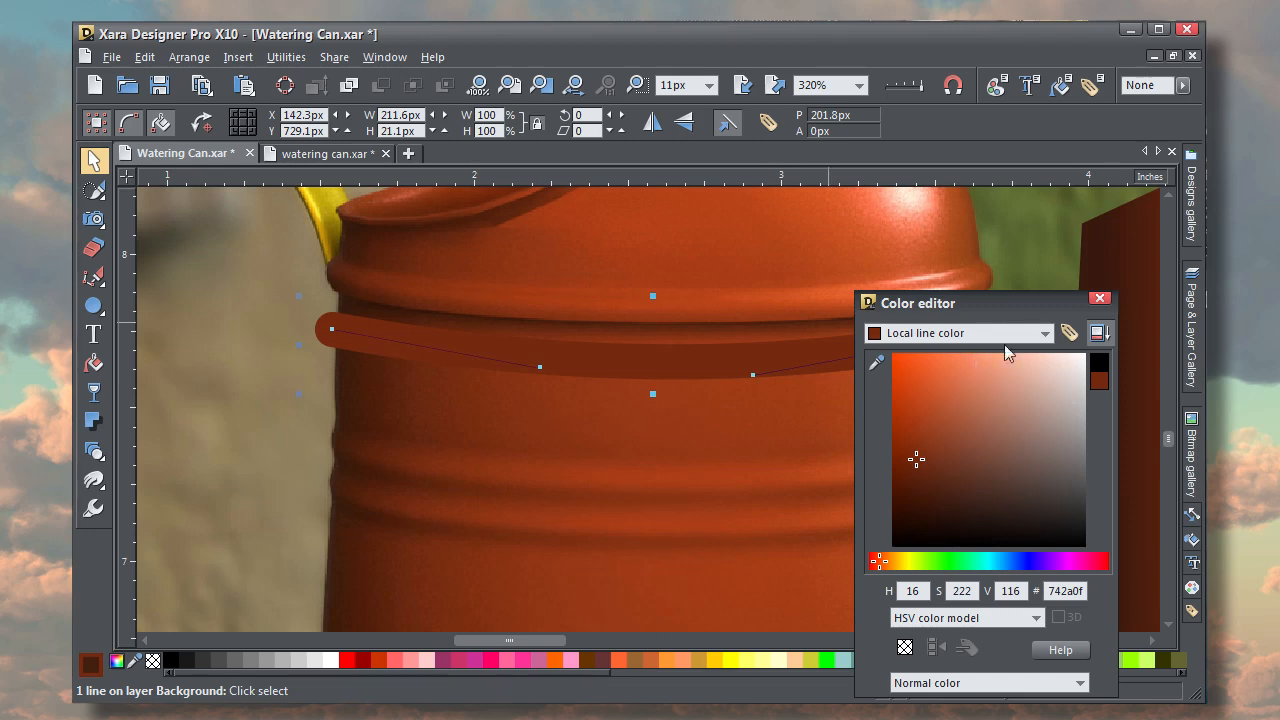
click(1100, 298)
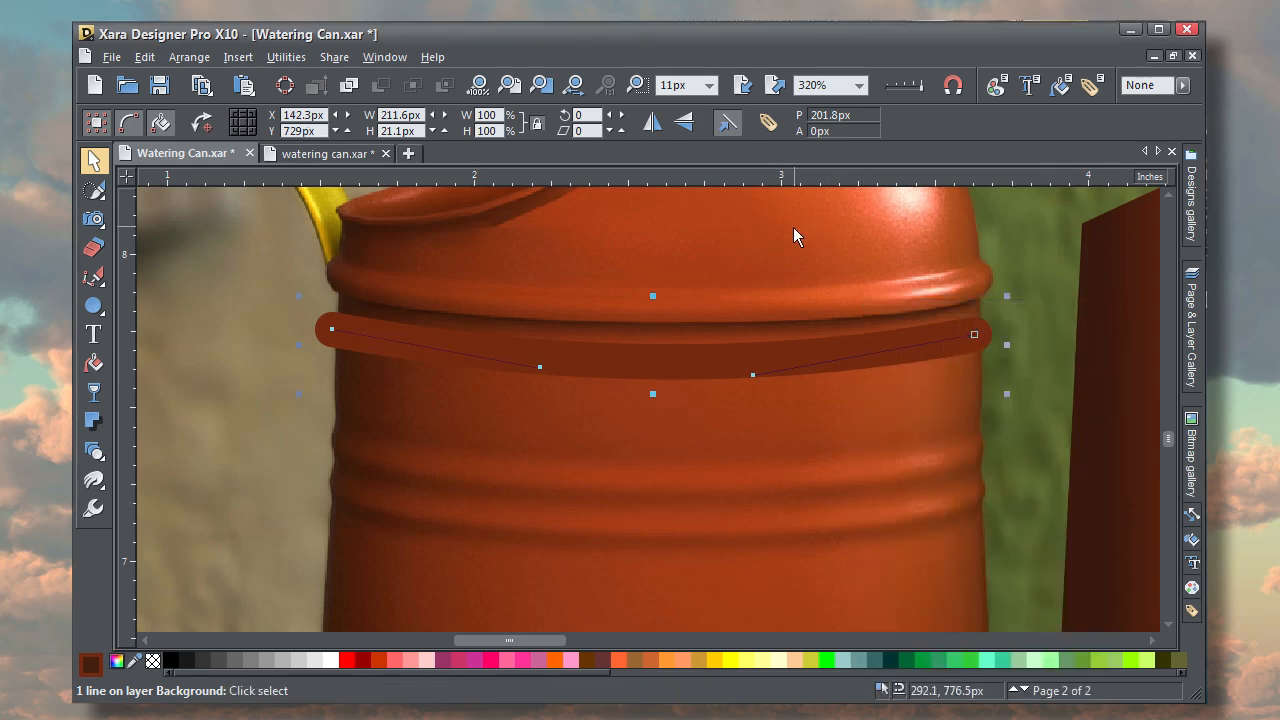
Clone the thick rim line, make the copy 1 px wide and colour it bright orange (dc5925) sampled from the photographed rim
click(709, 85)
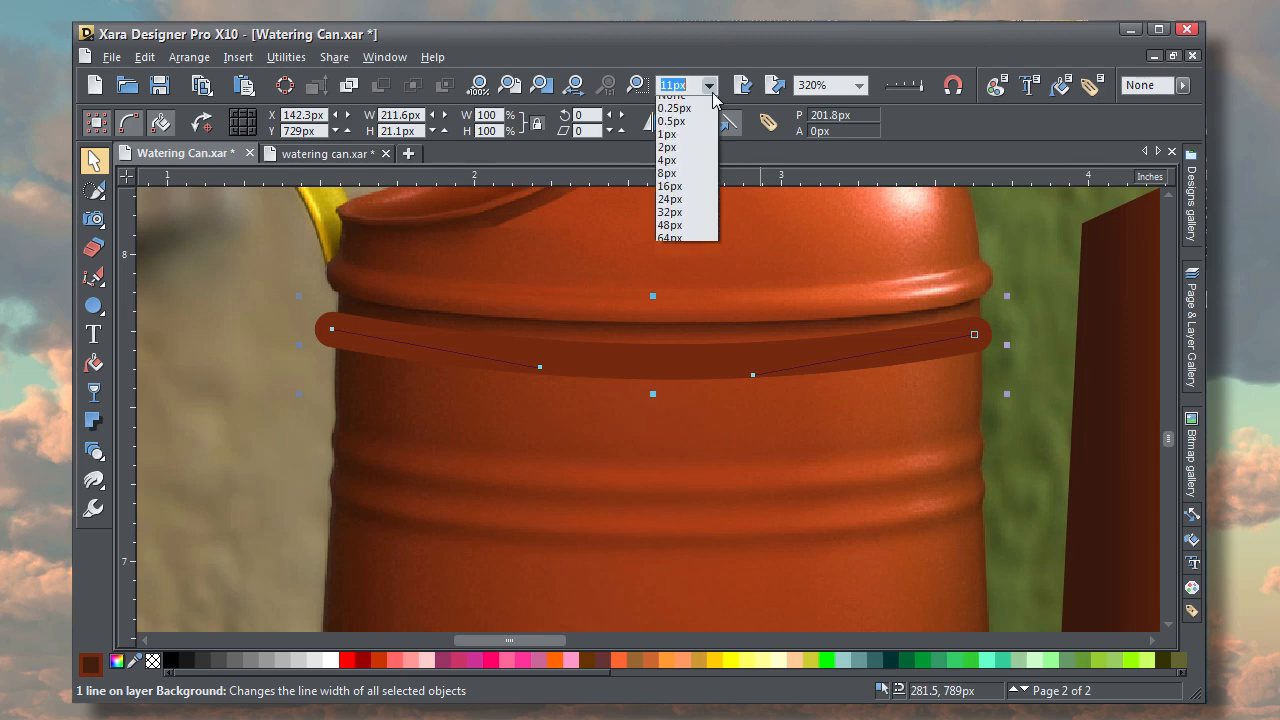
click(698, 151)
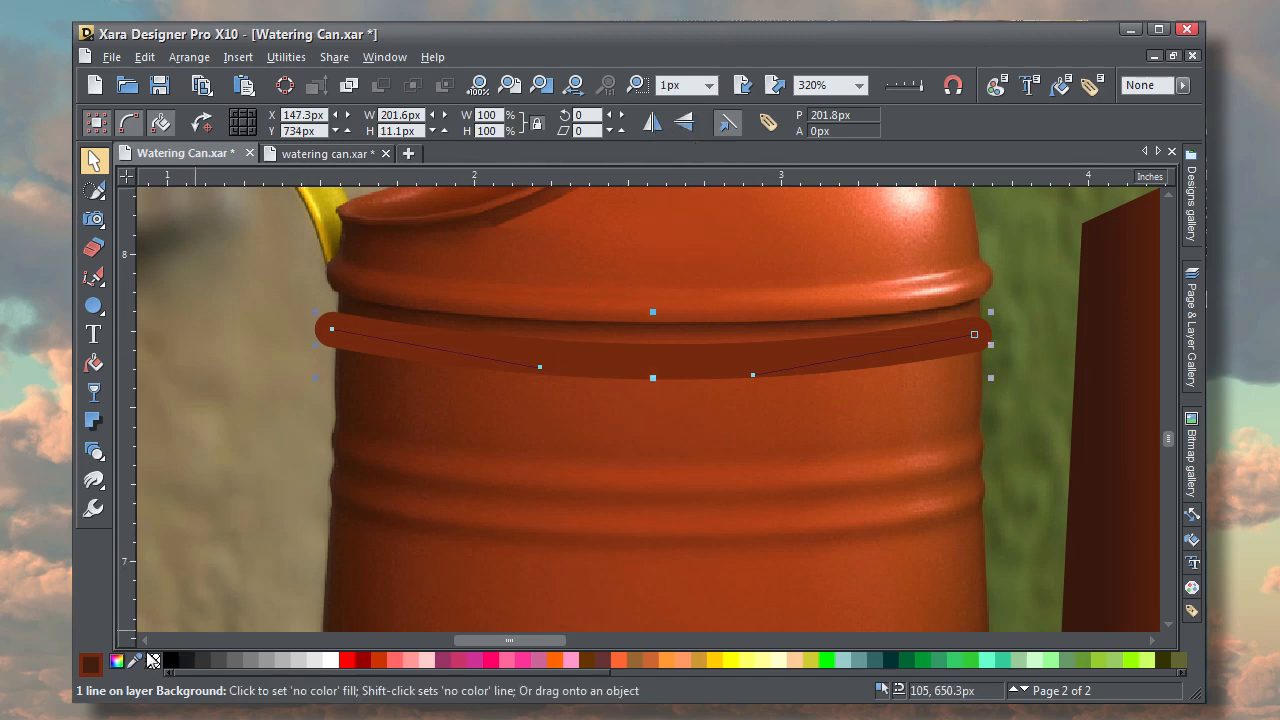
click(116, 661)
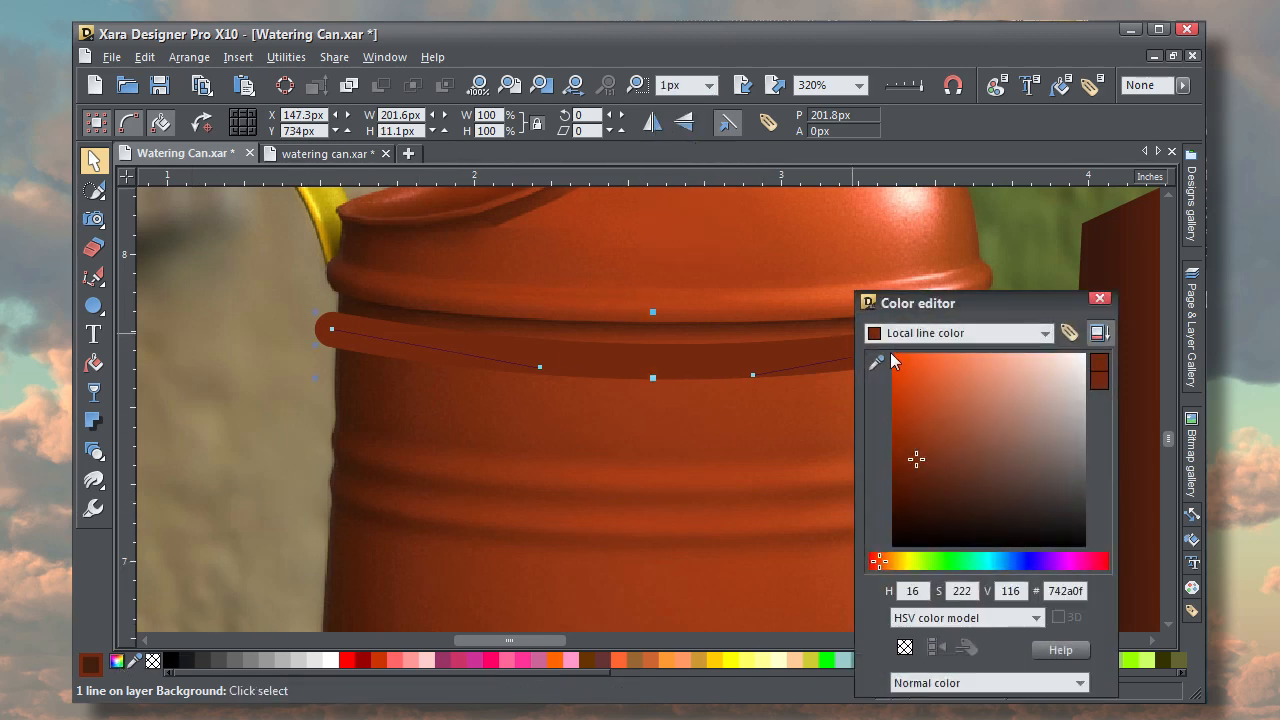
drag(879, 363, 830, 296)
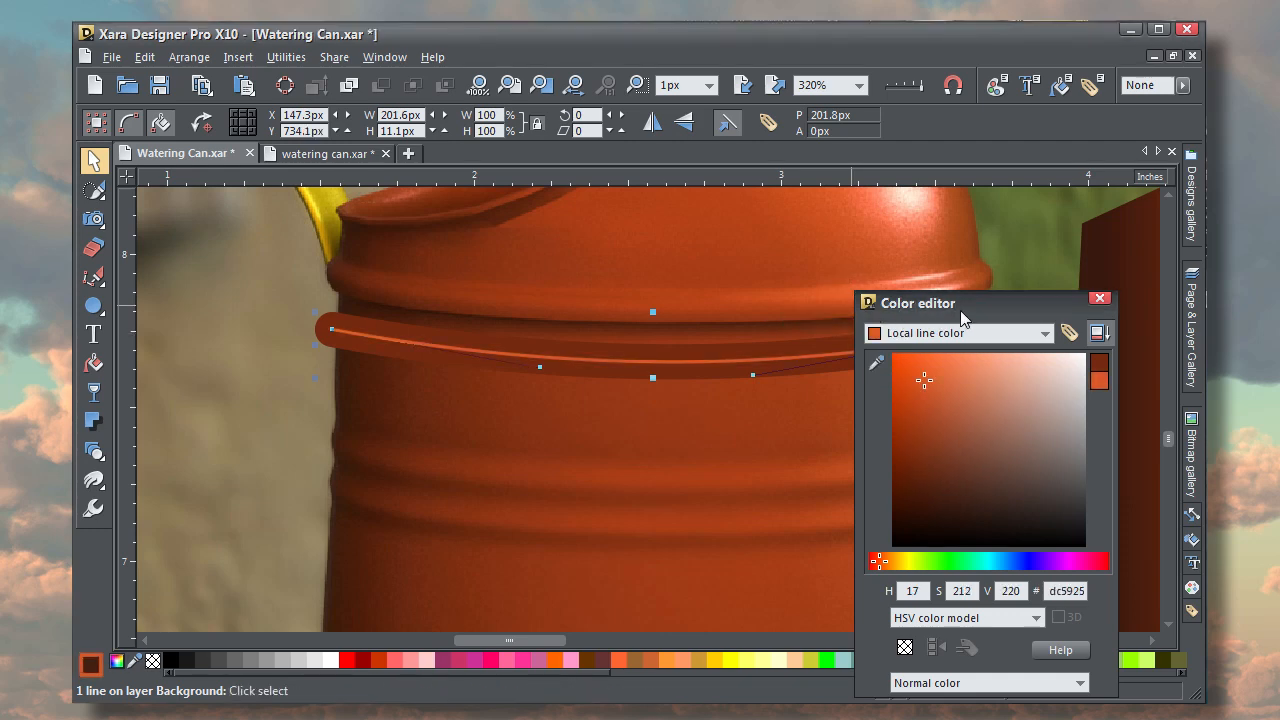
drag(963, 312, 736, 526)
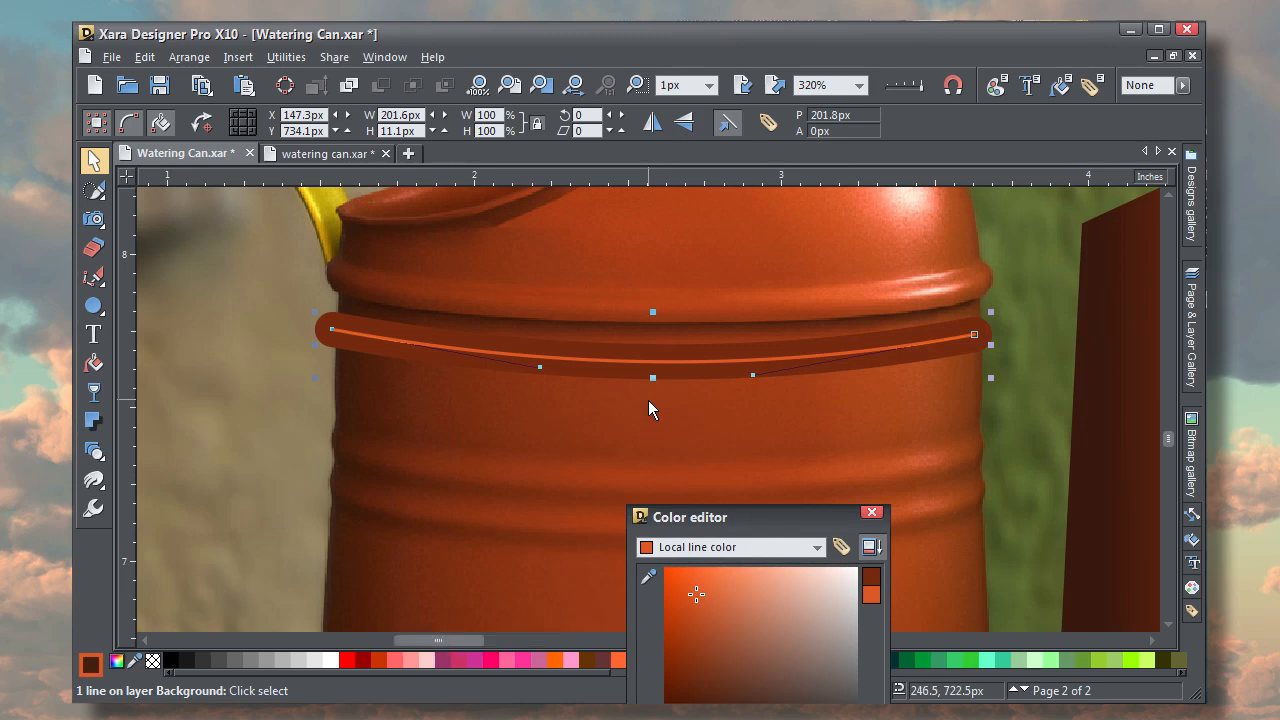
Shift the thin orange line up about 3 px within the dark band and move both lines down the can about 18 px
scroll(648, 410, up, 1)
drag(652, 322, 653, 305)
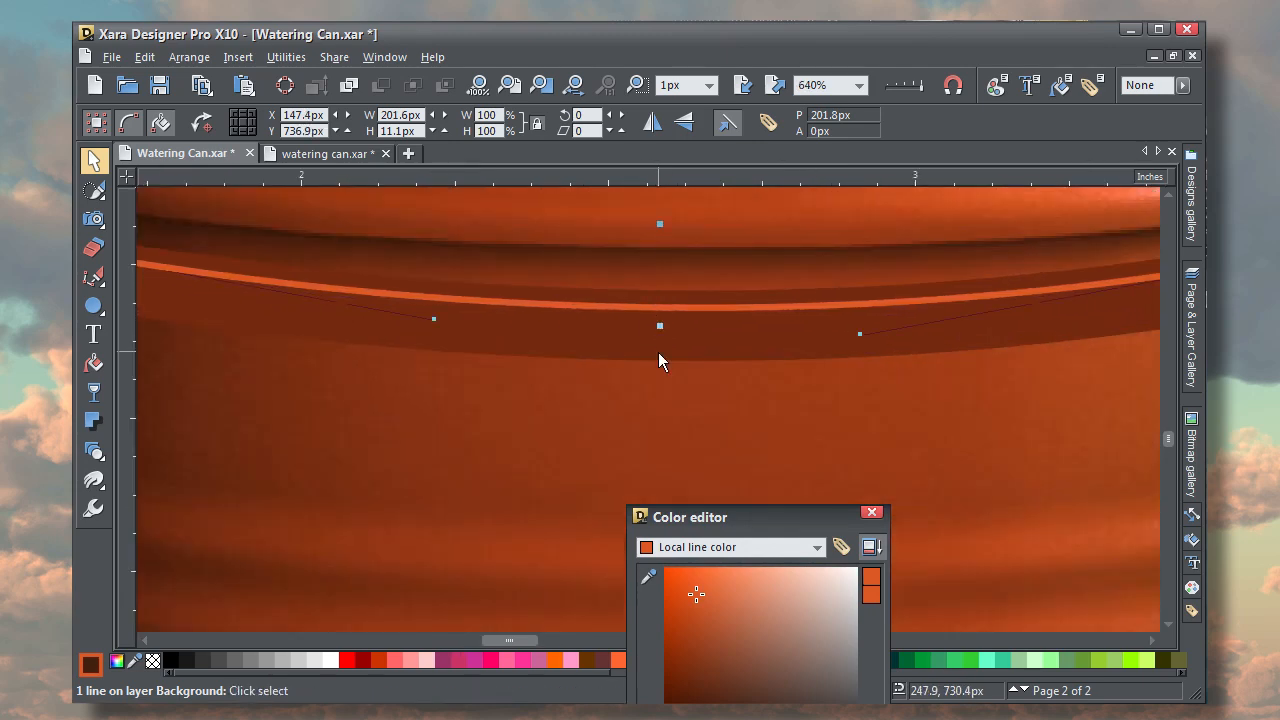
scroll(658, 352, down, 1)
scroll(495, 402, down, 1)
scroll(559, 367, up, 1)
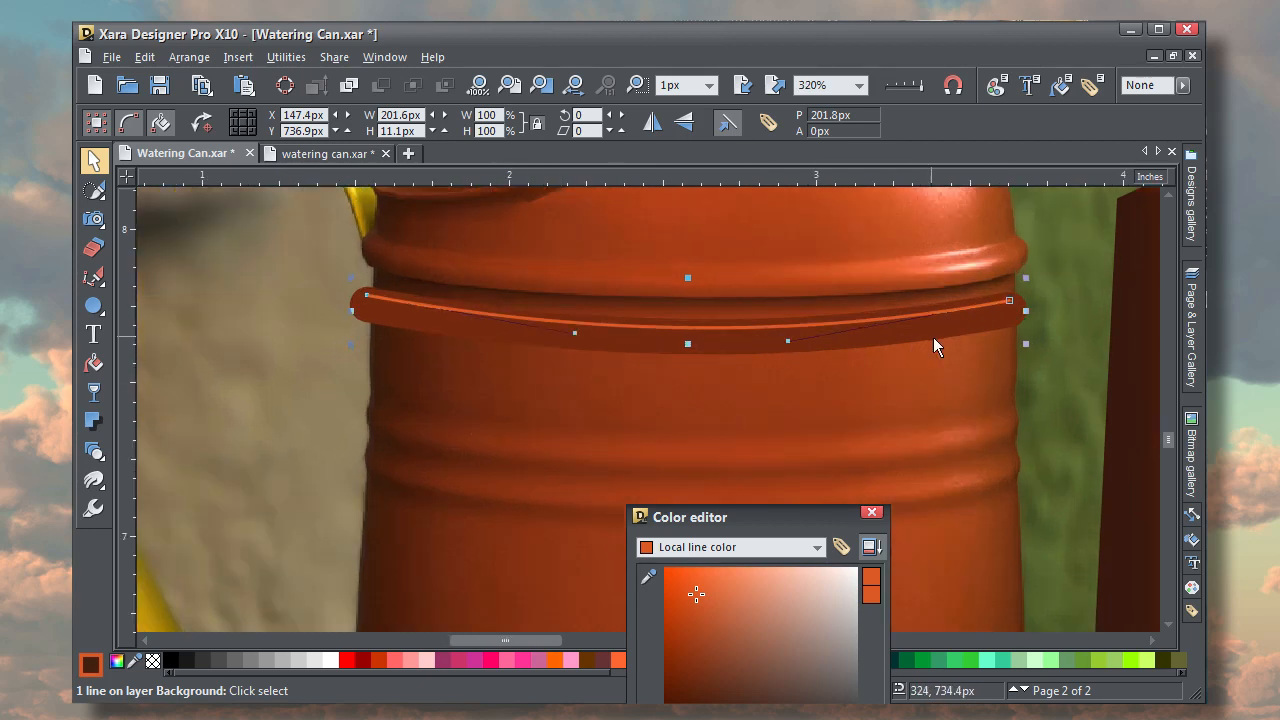
drag(1053, 258, 290, 388)
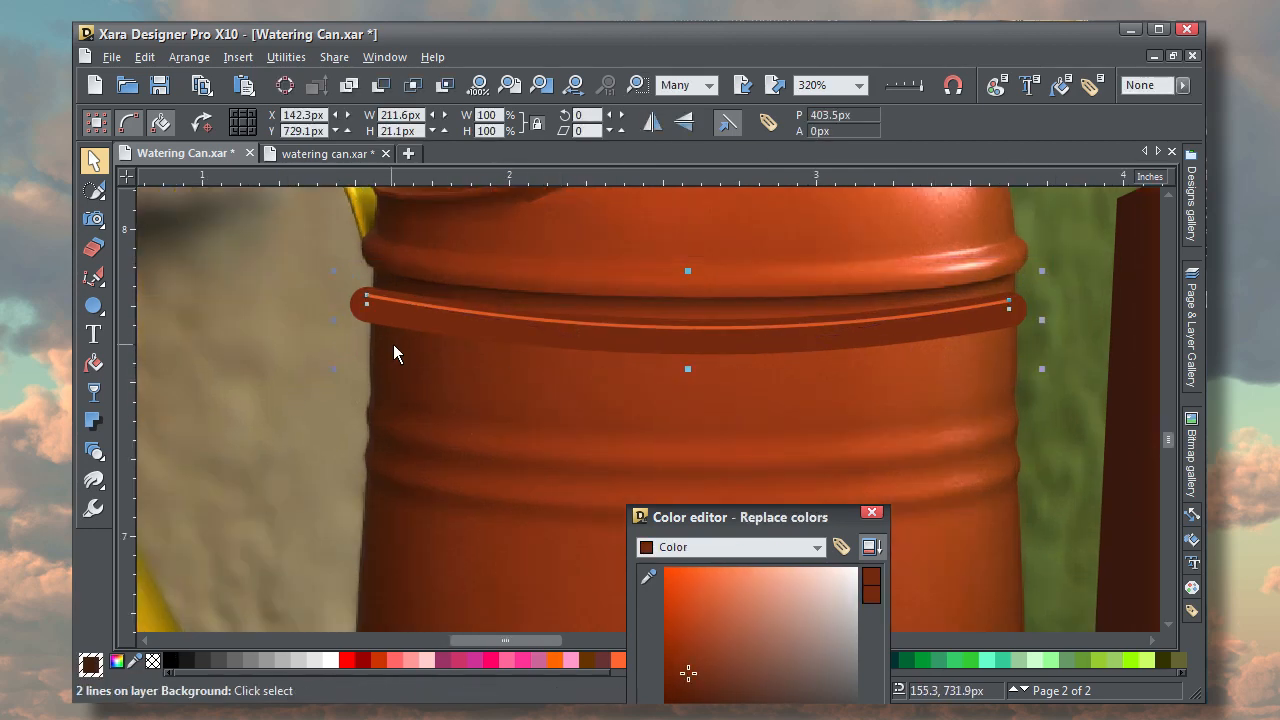
drag(404, 328, 409, 380)
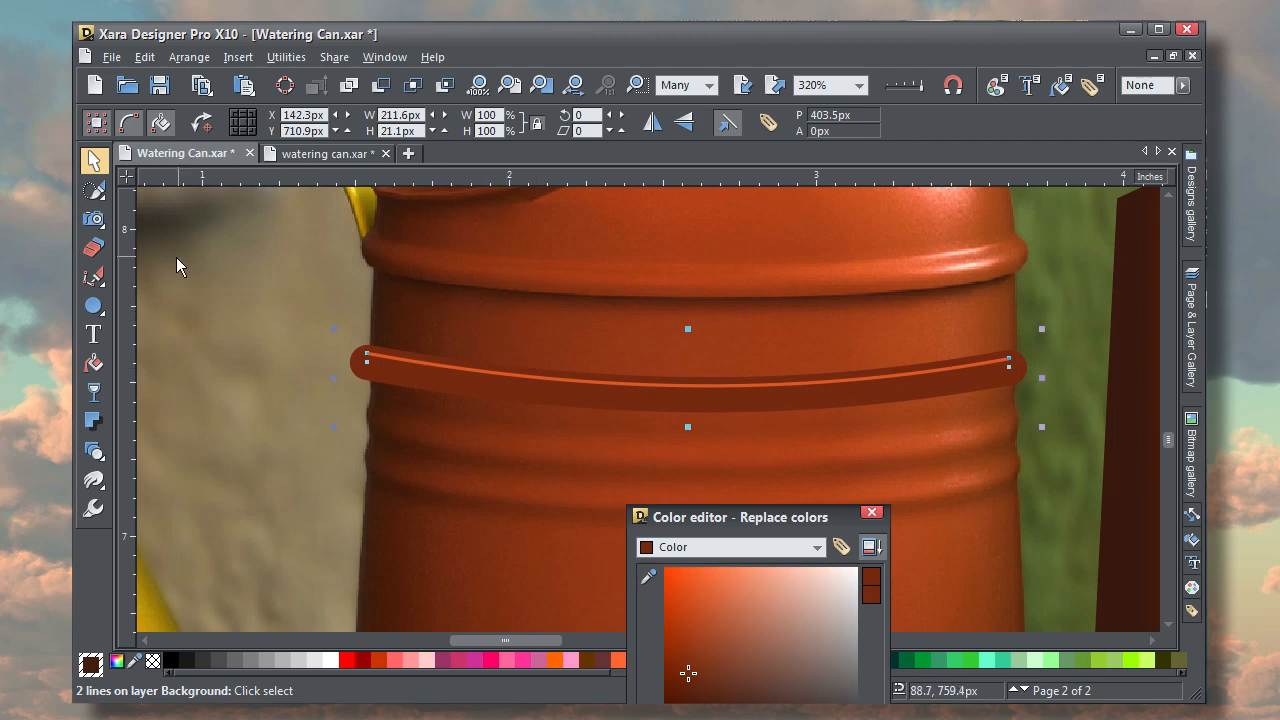
Shorten the thin orange line by adding a point about a quarter of the way along and deleting its left end point
click(94, 277)
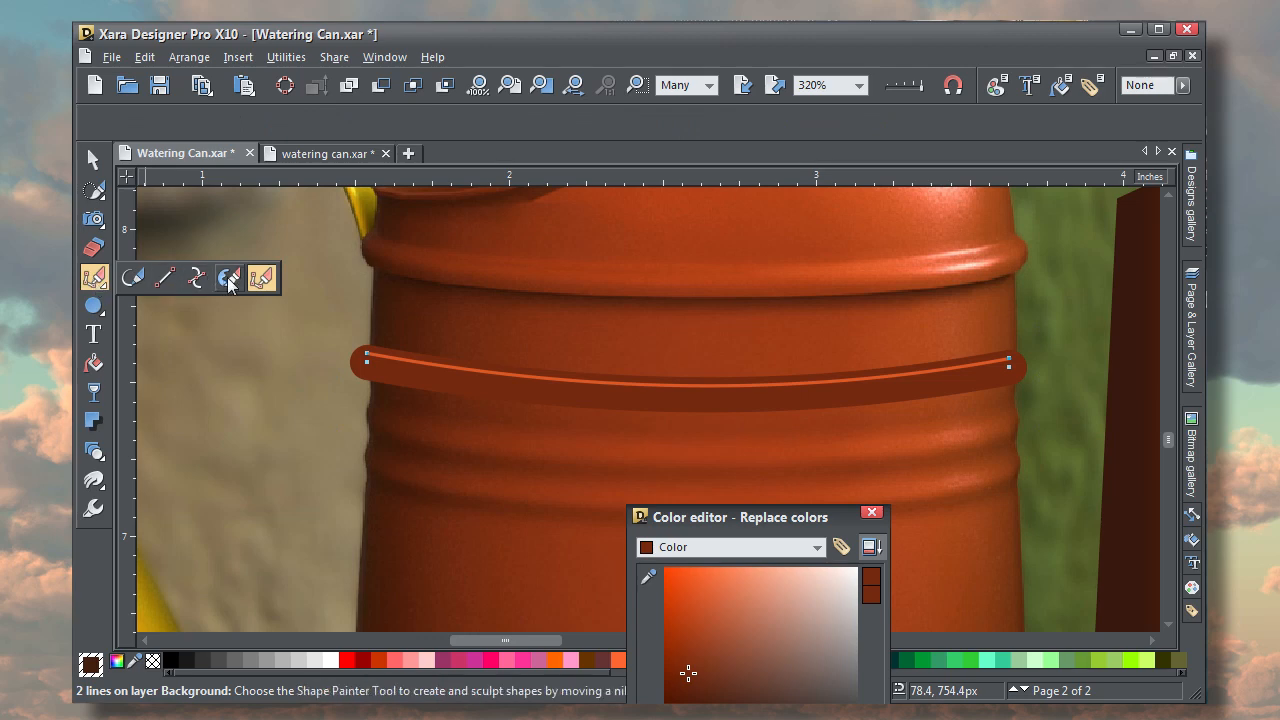
click(199, 280)
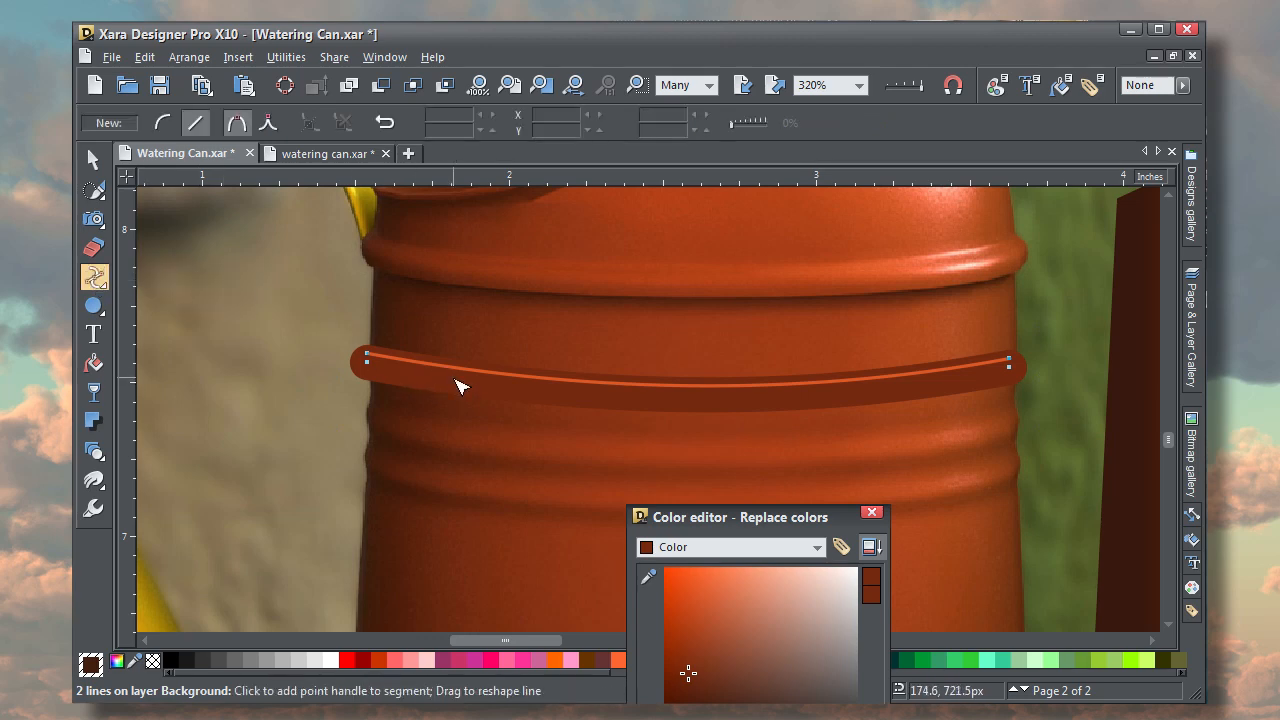
click(513, 374)
drag(337, 333, 382, 357)
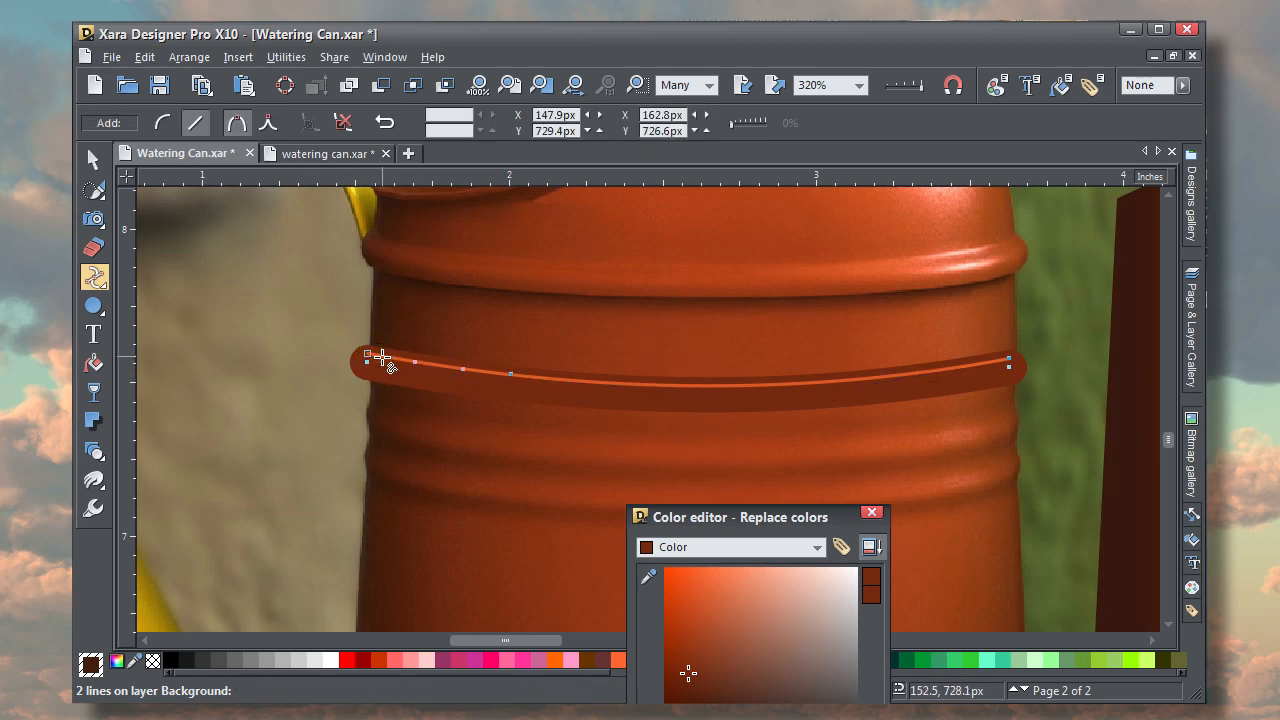
key(Delete)
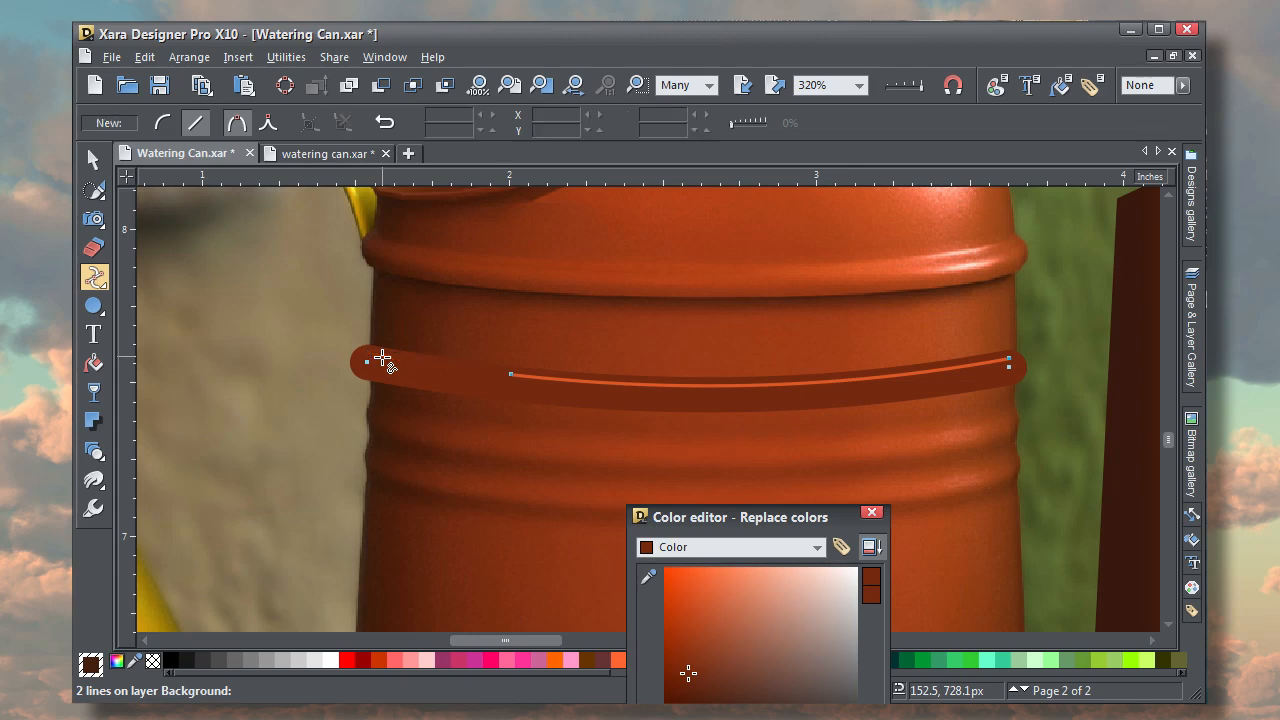
Blend the thick dark line into the thin orange line with the Blend tool to shade the rim
click(95, 160)
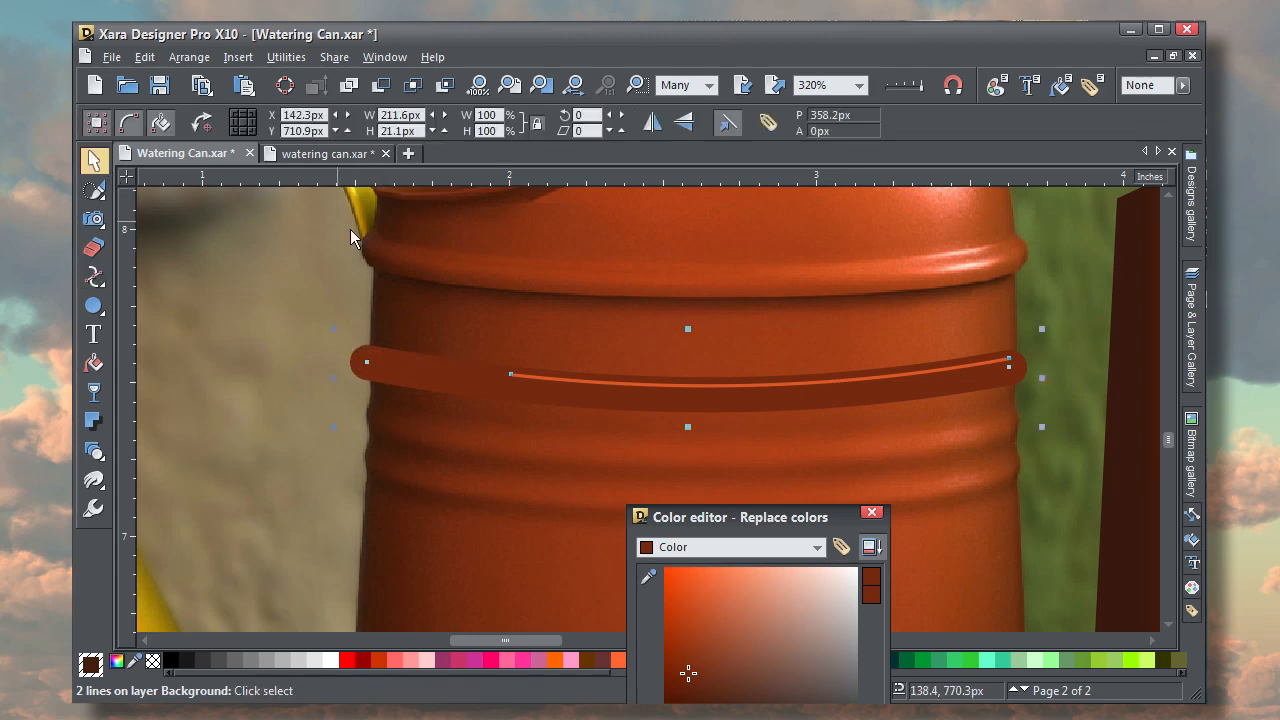
shift+click(574, 398)
scroll(574, 398, up, 2)
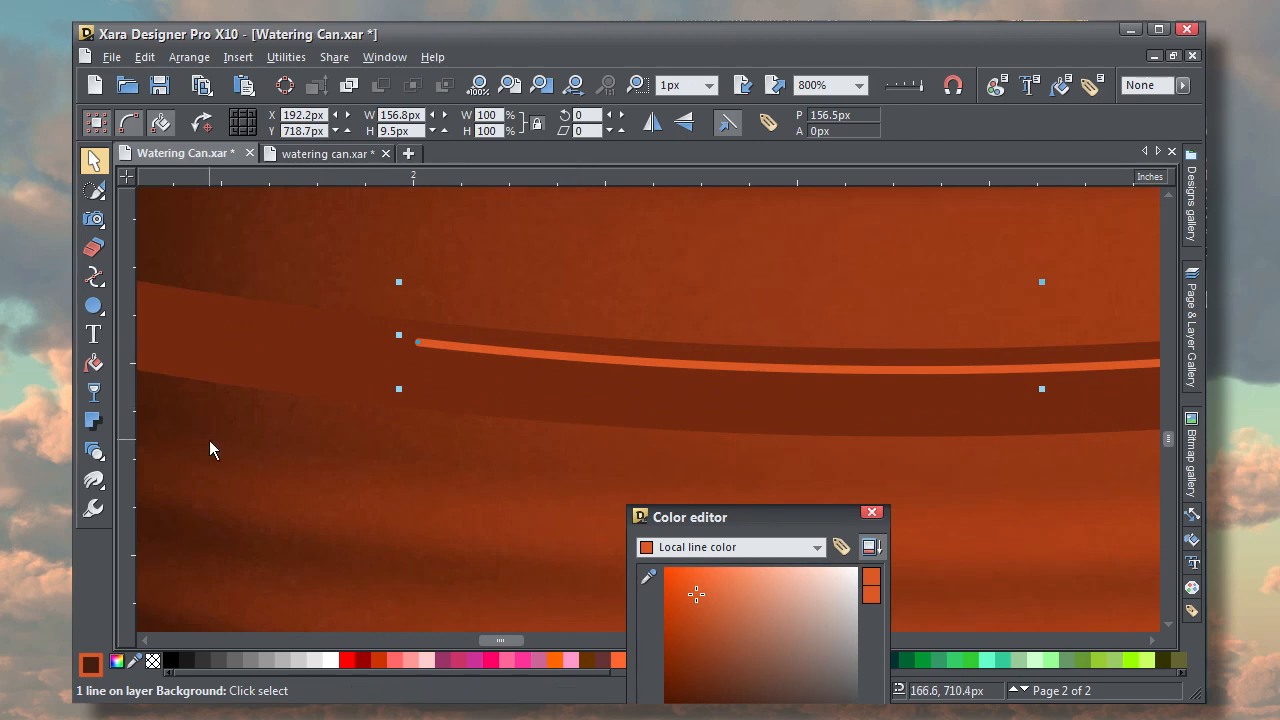
click(93, 452)
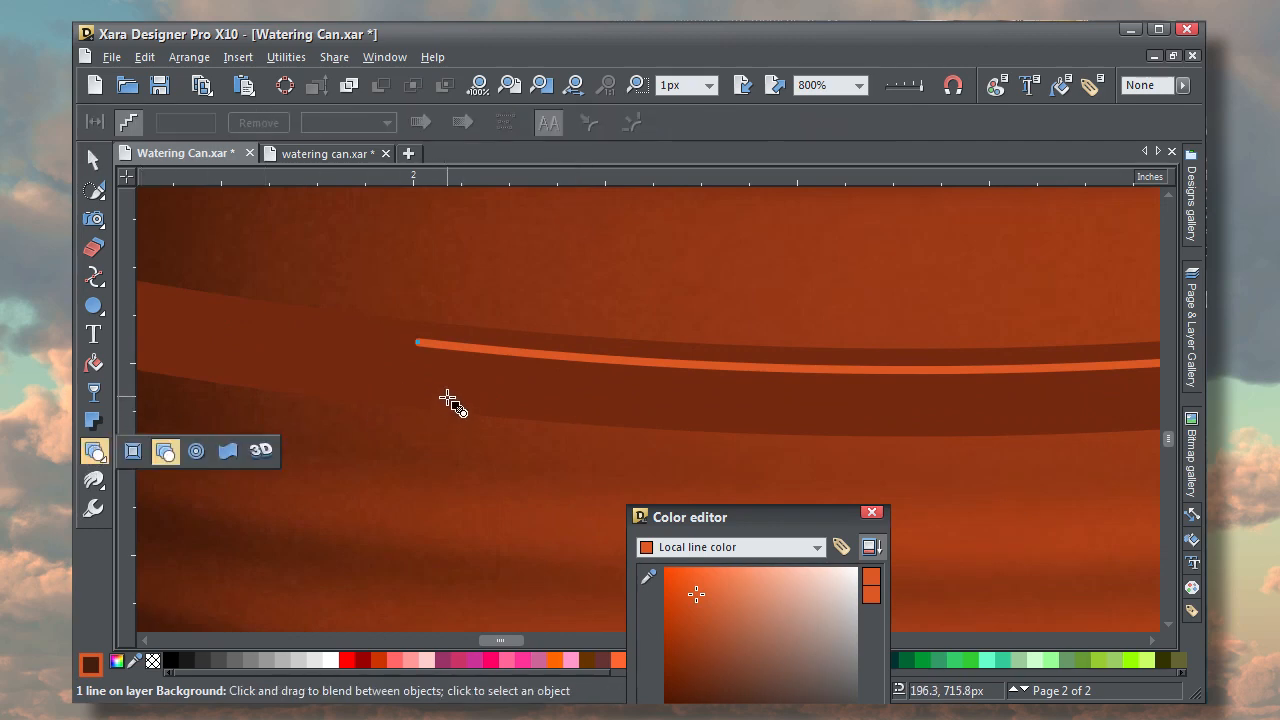
drag(450, 392, 460, 349)
scroll(465, 376, down, 2)
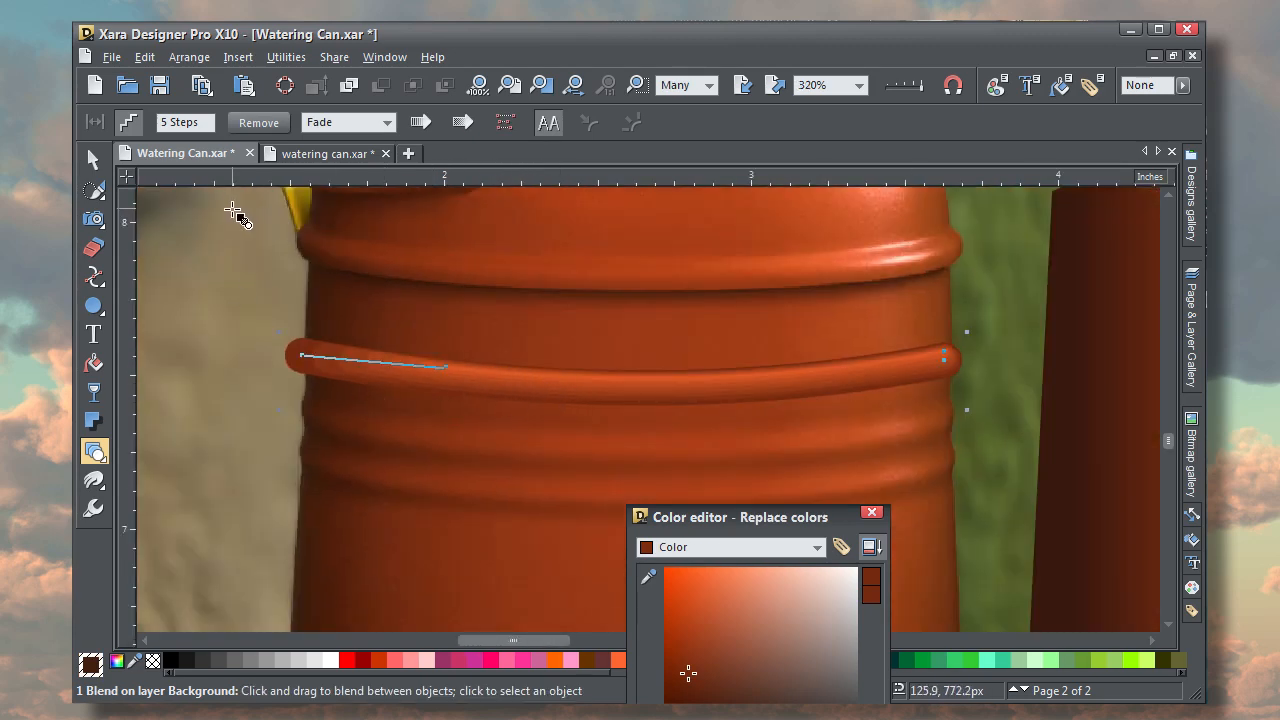
Set the rim blend to 12 steps and move the blended rim down about 4 px
click(182, 122)
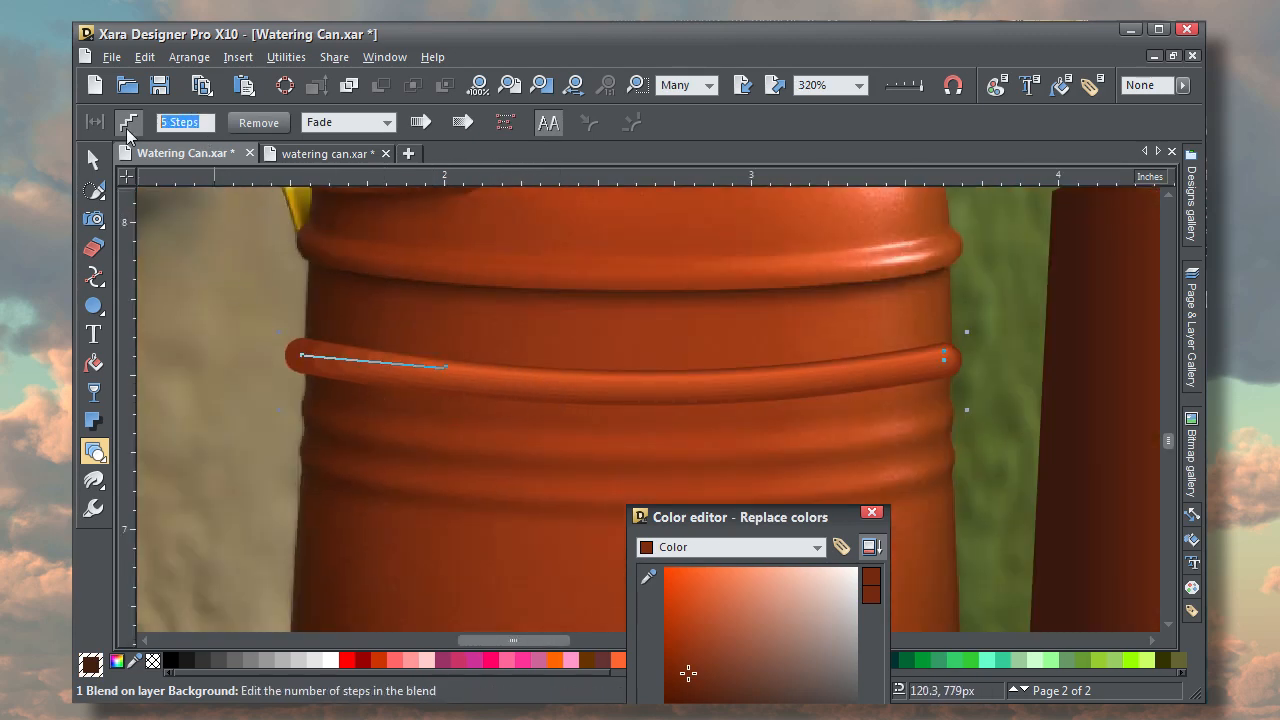
text(12)
key(Return)
click(93, 160)
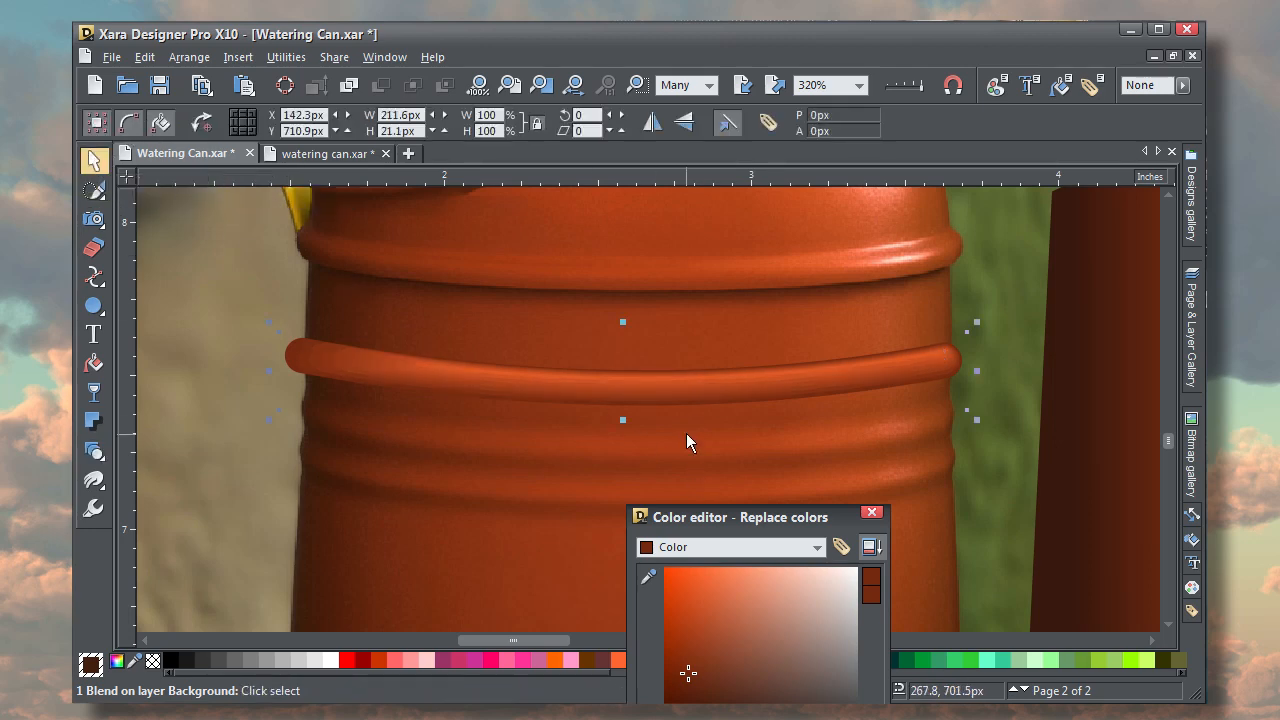
mouse_move(681, 396)
mouse_down()
mouse_move(694, 491)
mouse_move(682, 392)
mouse_move(686, 408)
mouse_up()
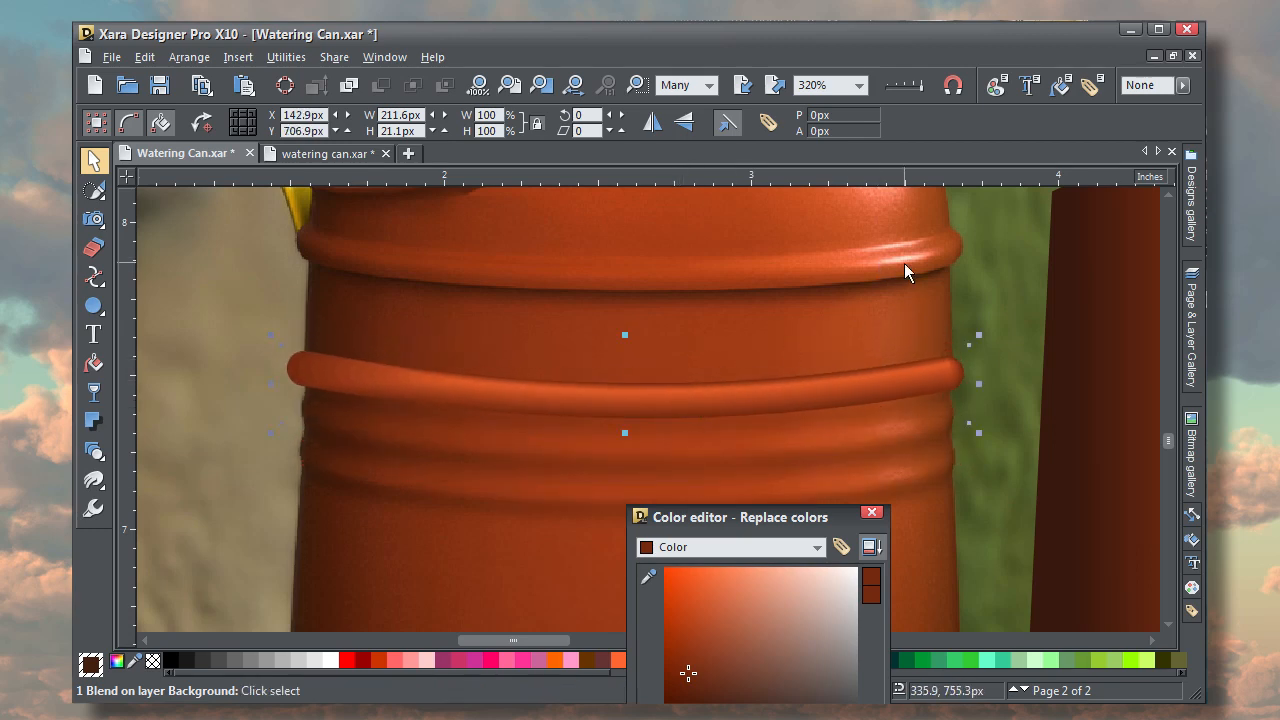
Draw a short line along the lower glint at the photographed rim's right end with the Pen tool and bend it slightly downward
scroll(904, 264, up, 2)
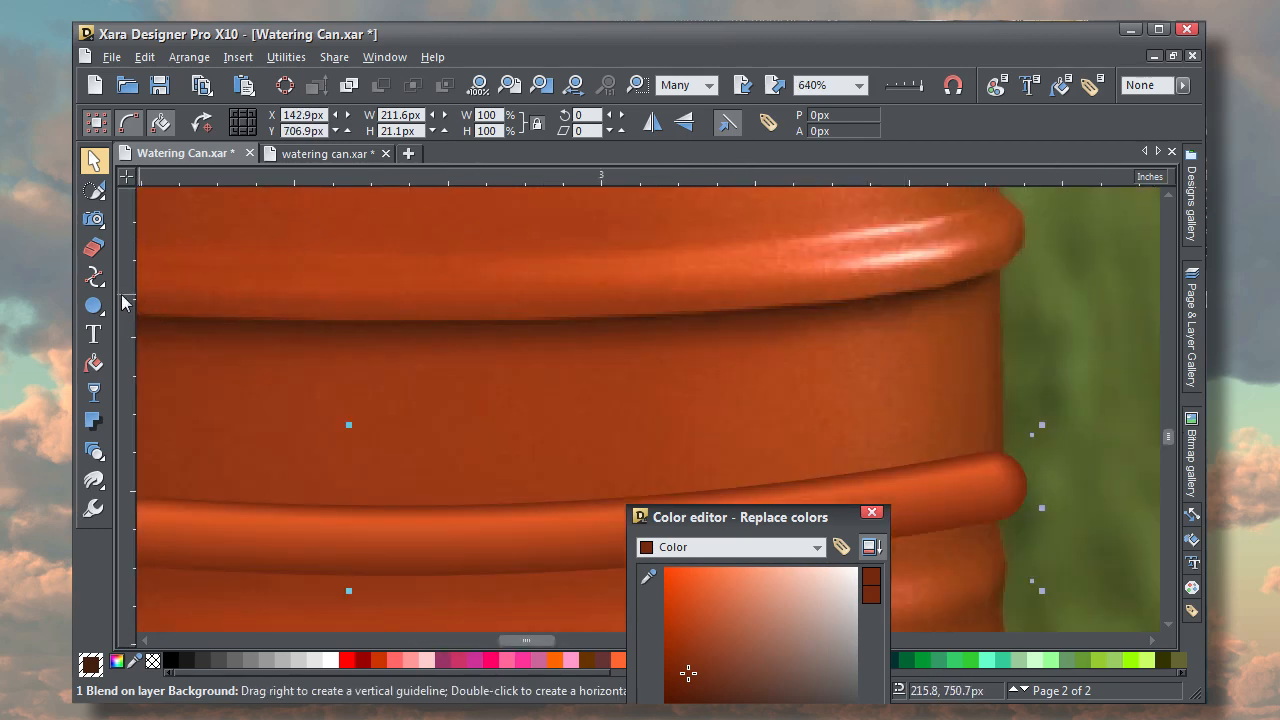
mouse_move(95, 278)
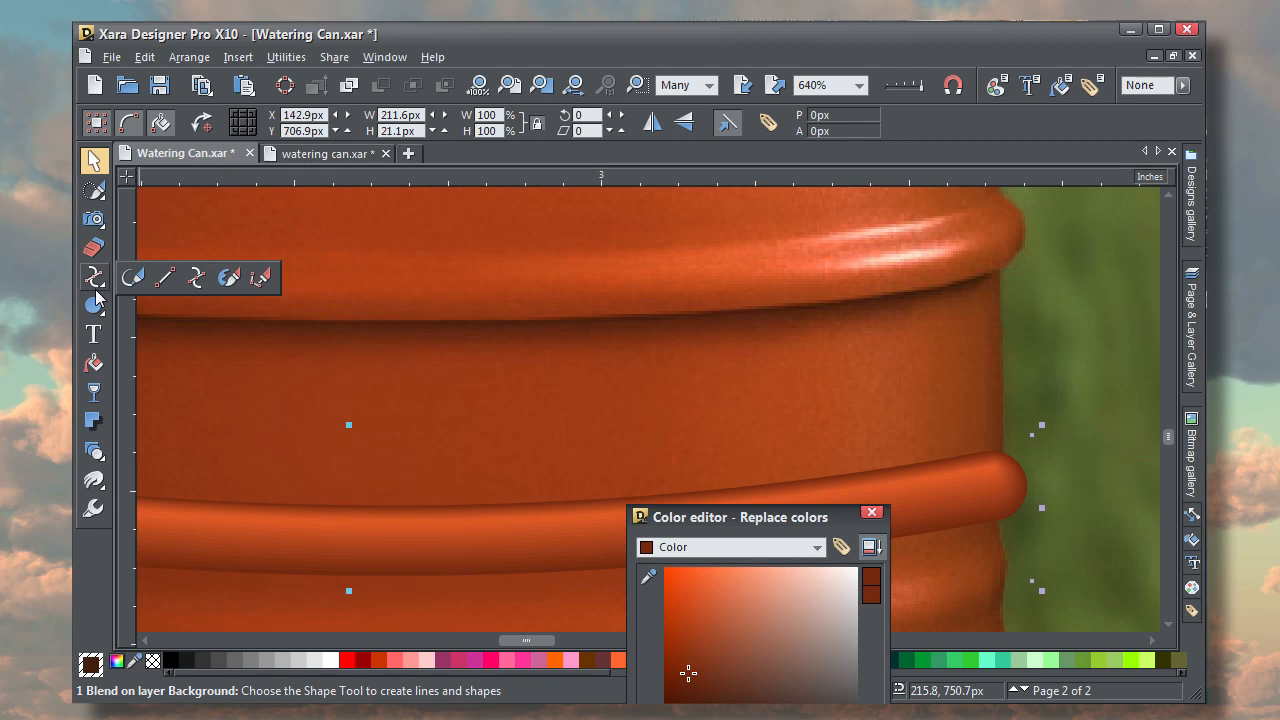
click(258, 284)
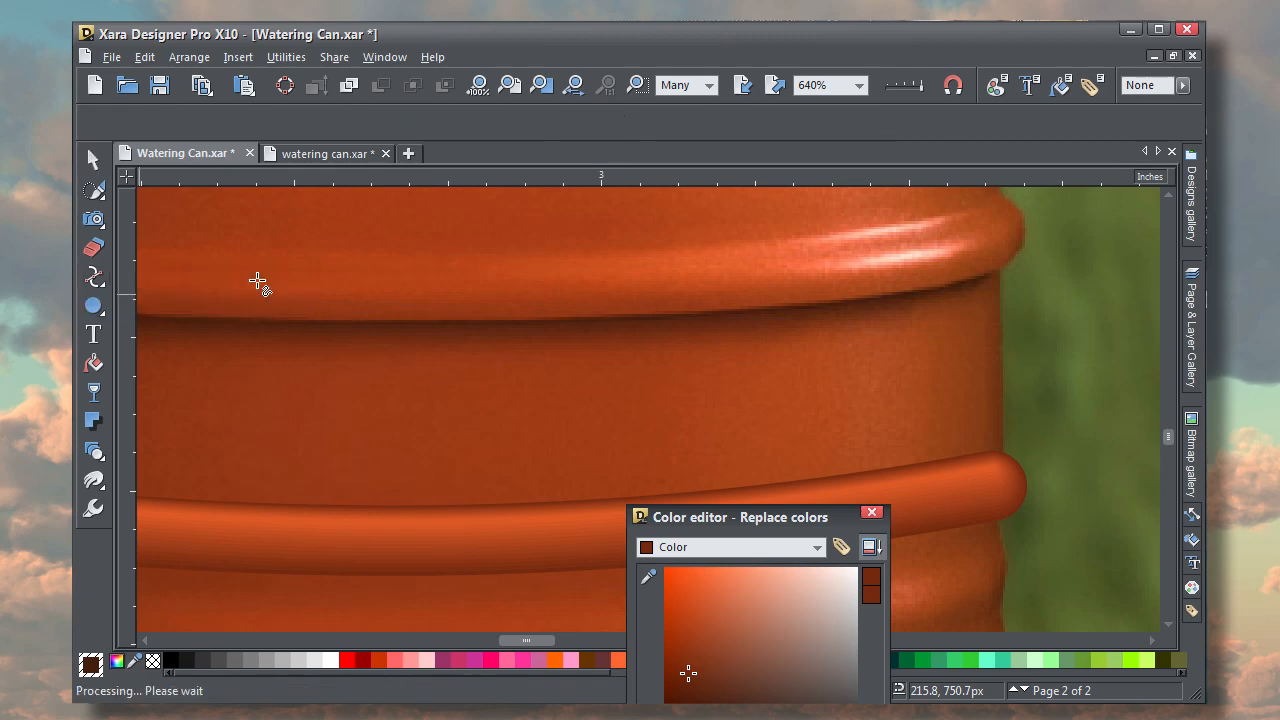
click(815, 270)
click(967, 246)
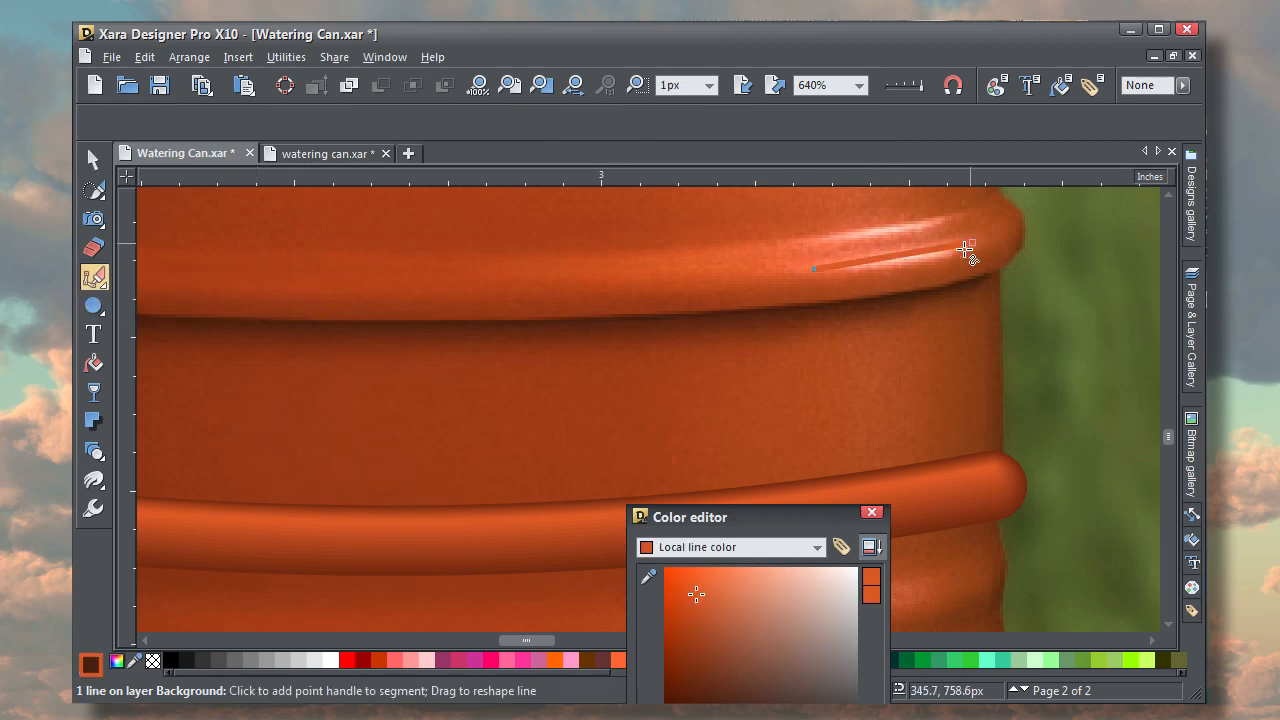
drag(914, 260, 913, 266)
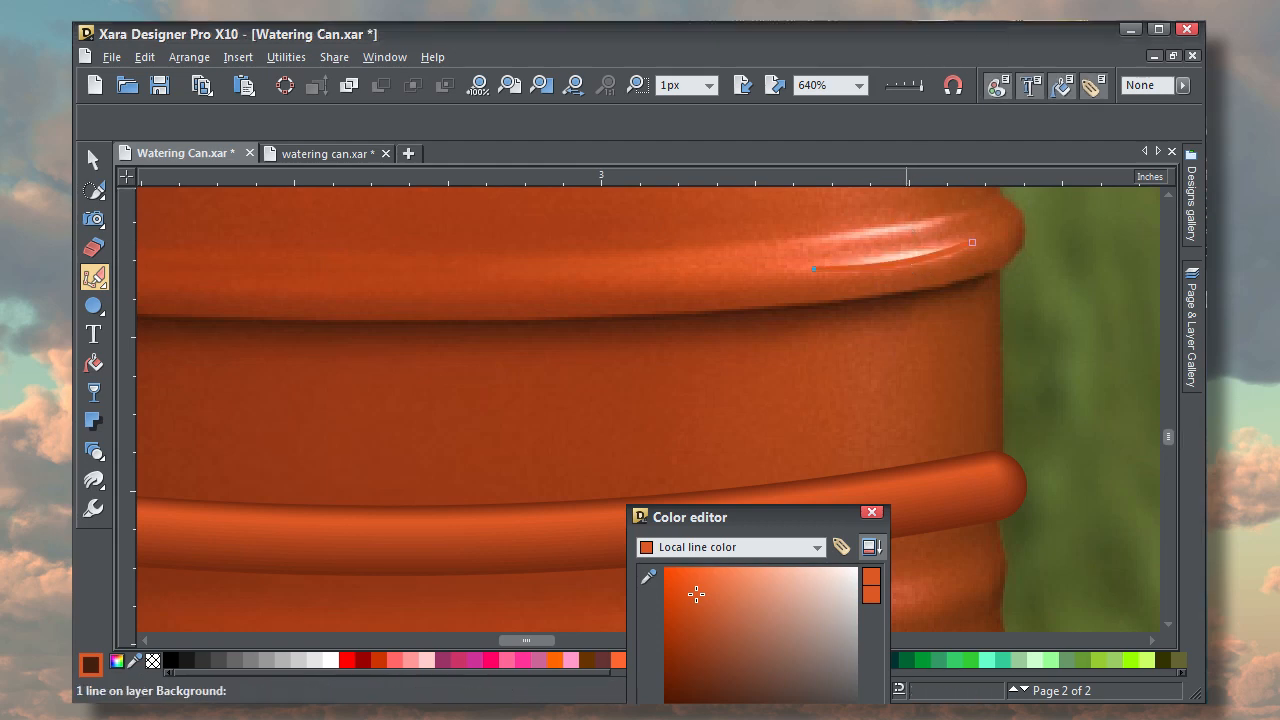
Colour the short glint line white and apply the Ellipse stroke shape from the Line gallery at 4 px width
drag(713, 477, 382, 187)
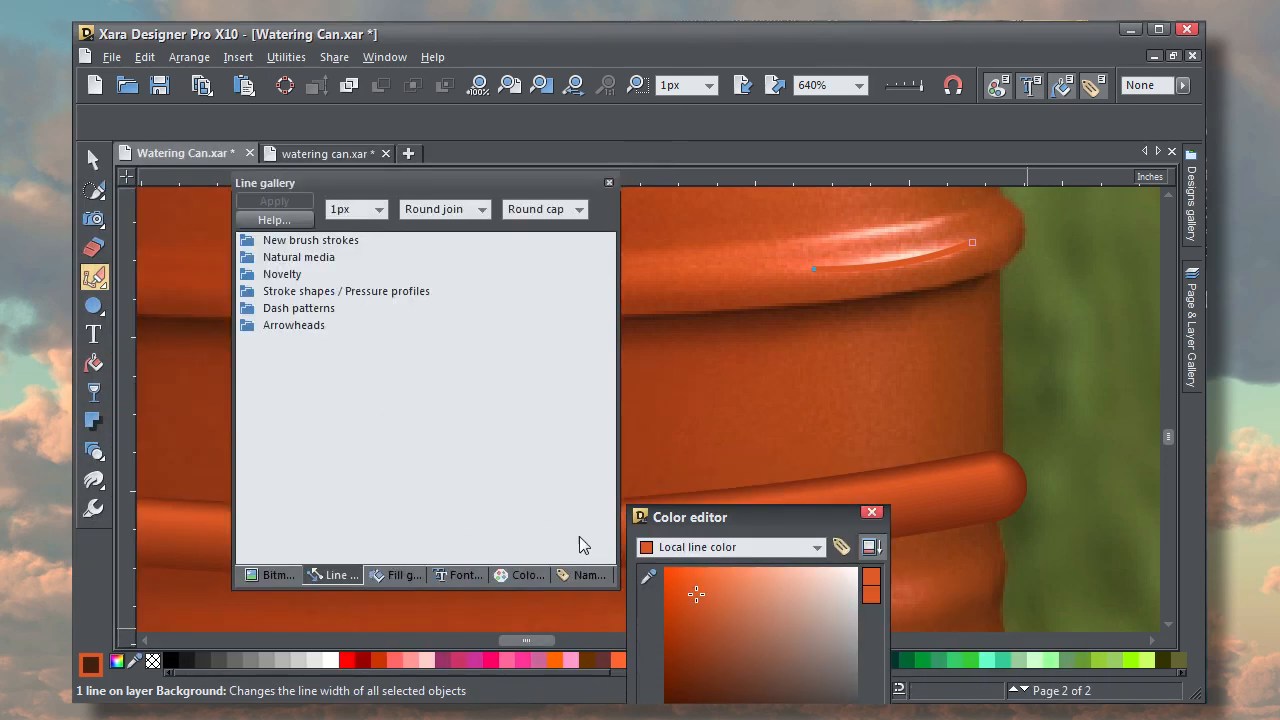
drag(695, 592, 879, 572)
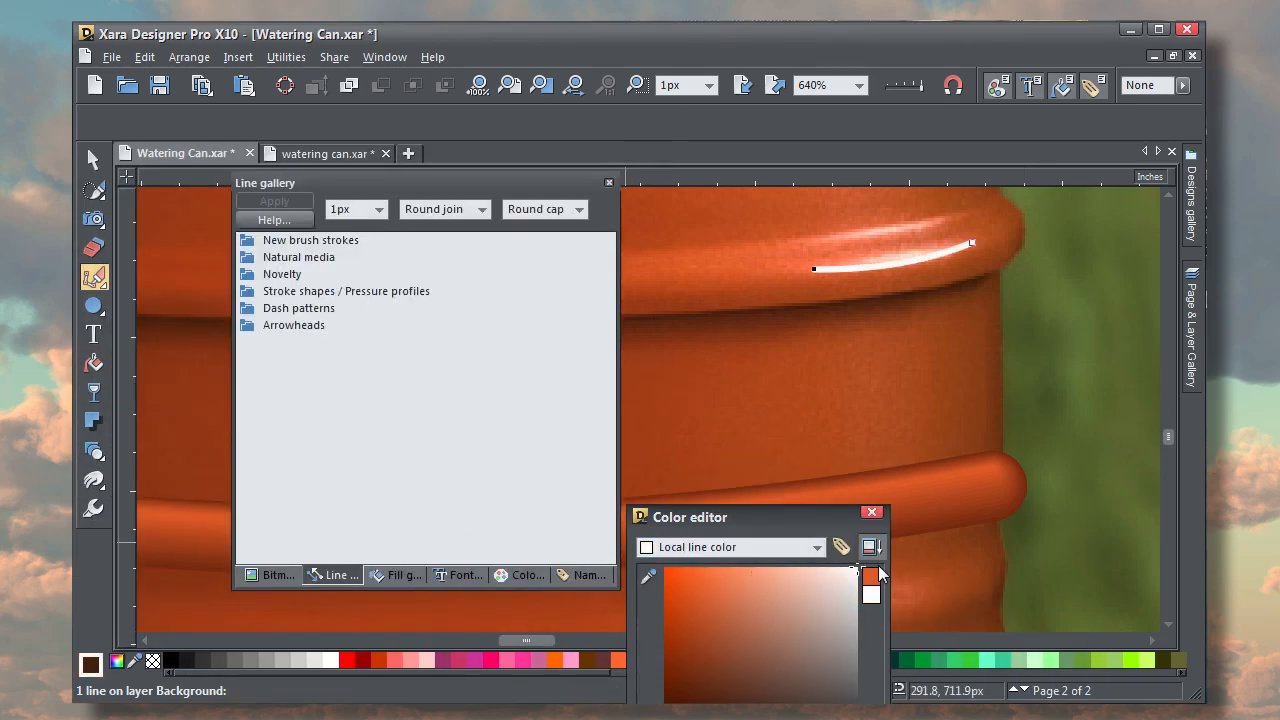
click(295, 294)
click(315, 380)
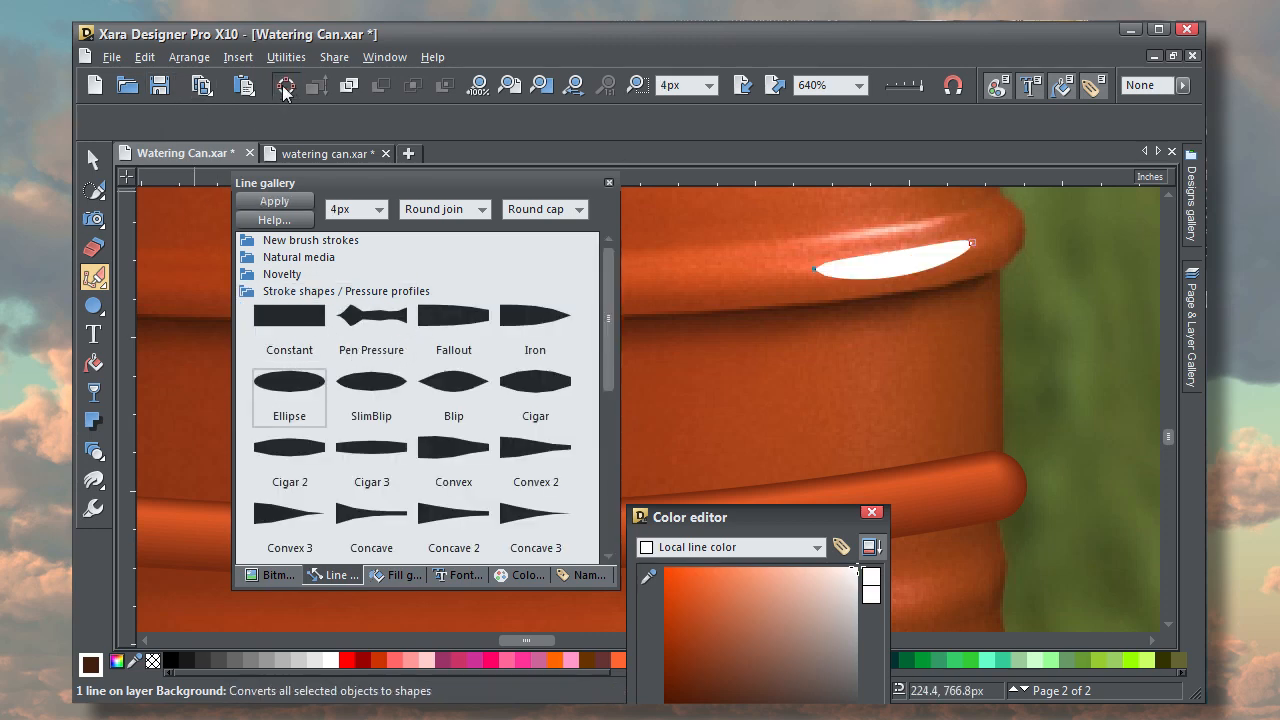
Feather the white glint by 2.3 px and place a copy along the upper glint of the photographed rim, feathered by 2.6 px
click(1183, 88)
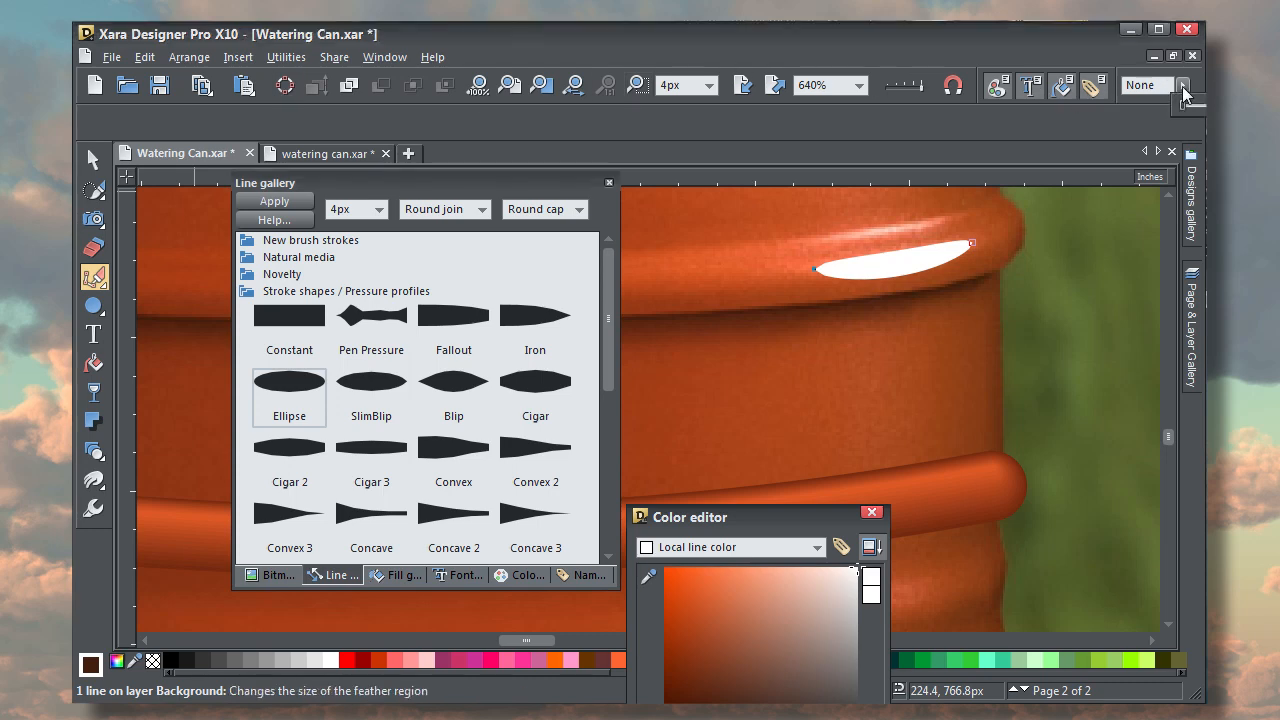
drag(1180, 110, 1196, 110)
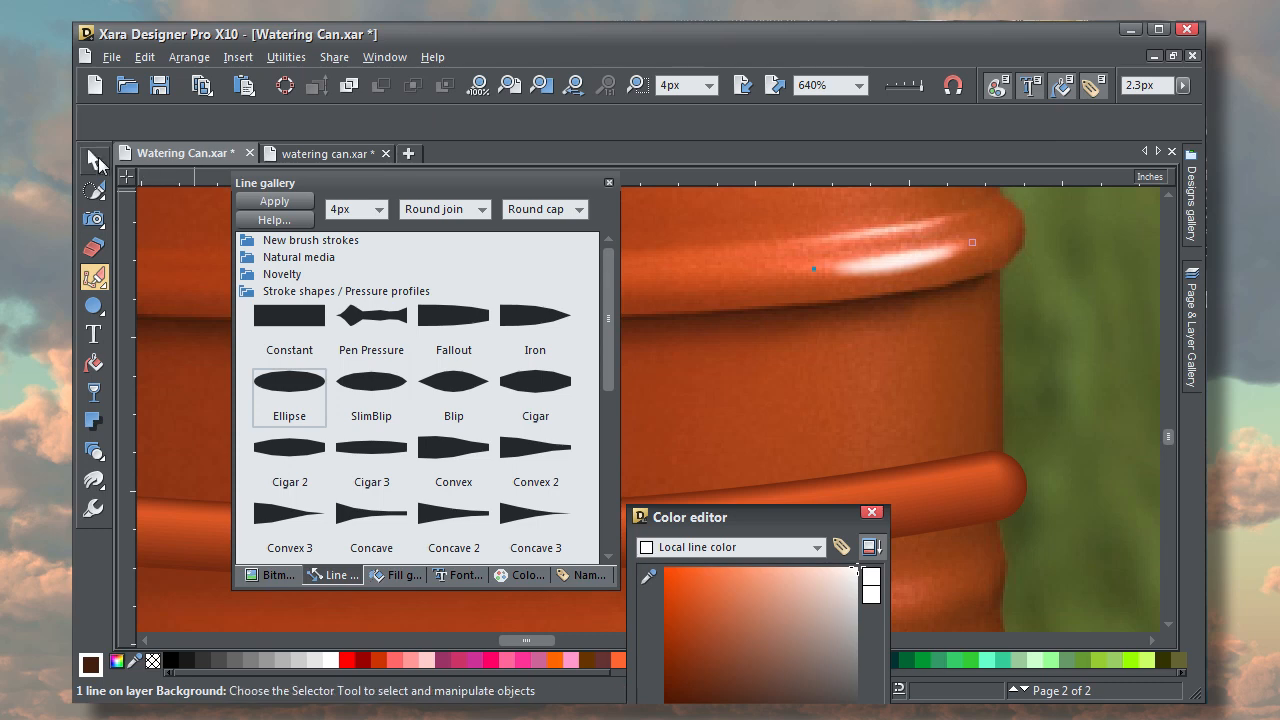
click(96, 161)
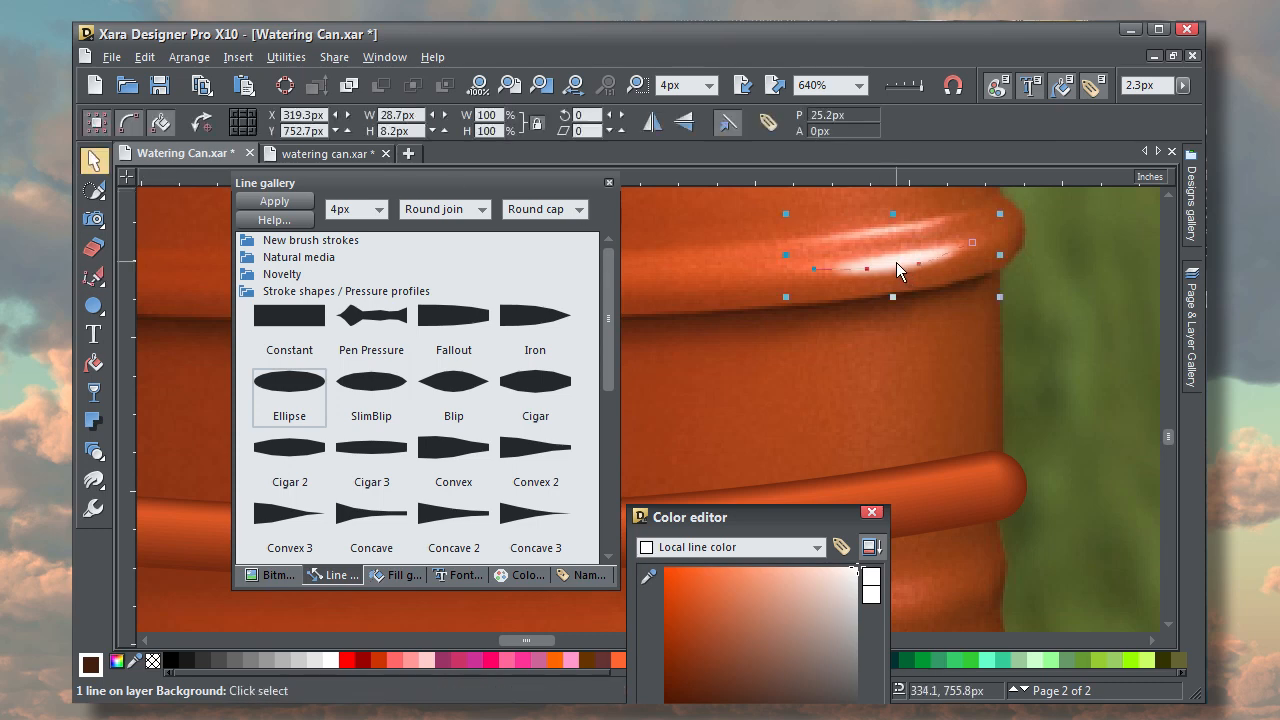
drag(896, 262, 891, 236)
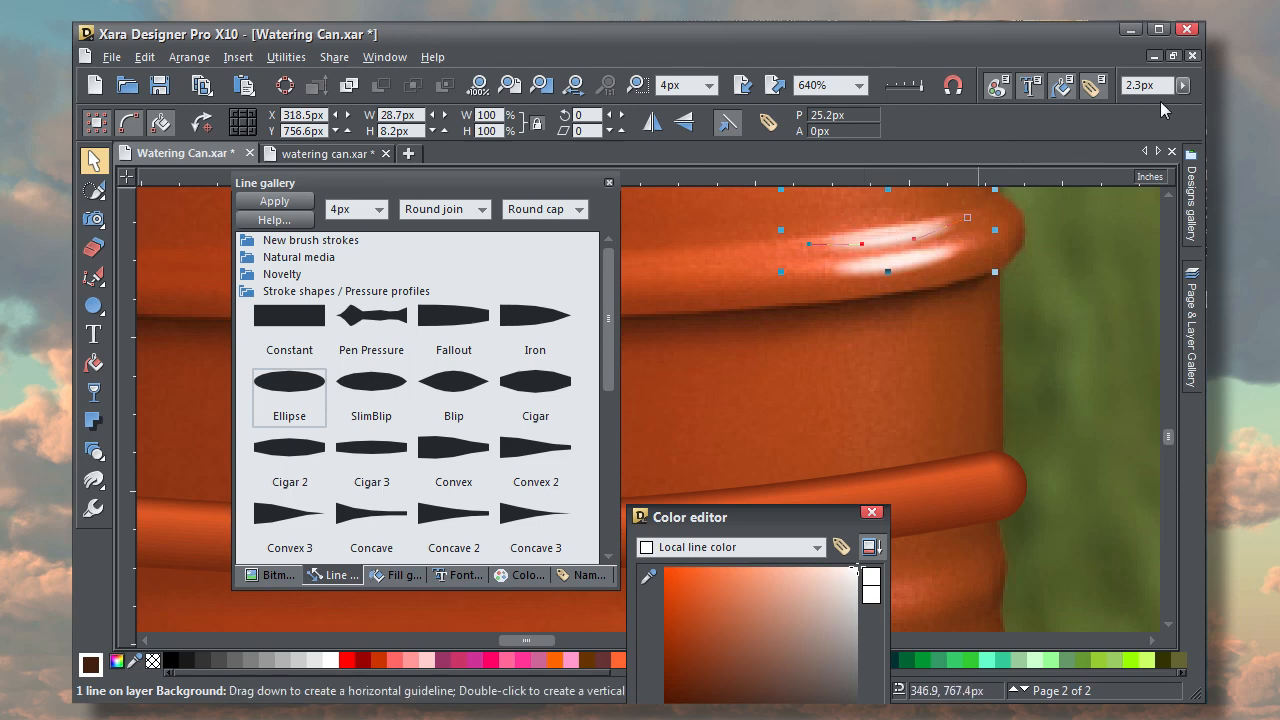
drag(1182, 86, 1180, 104)
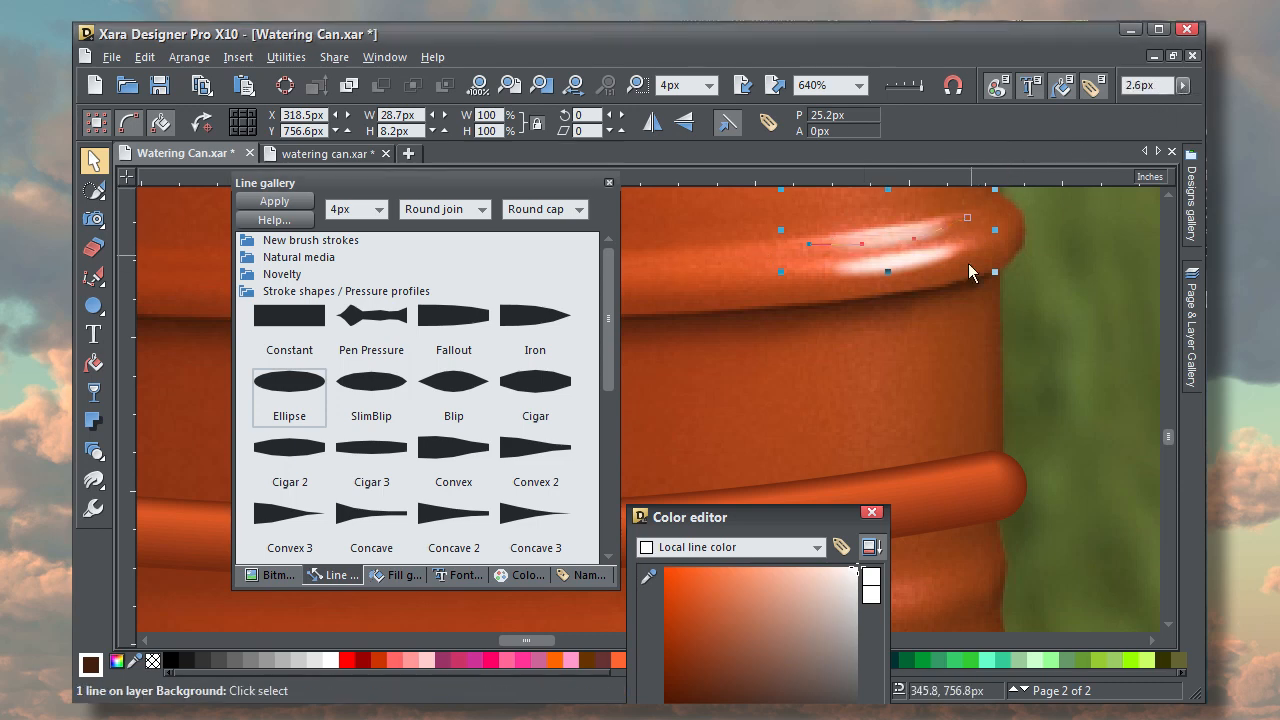
Move the blended rim up onto the photographed rim beneath the two white glints and group the rim with them
drag(940, 499, 941, 252)
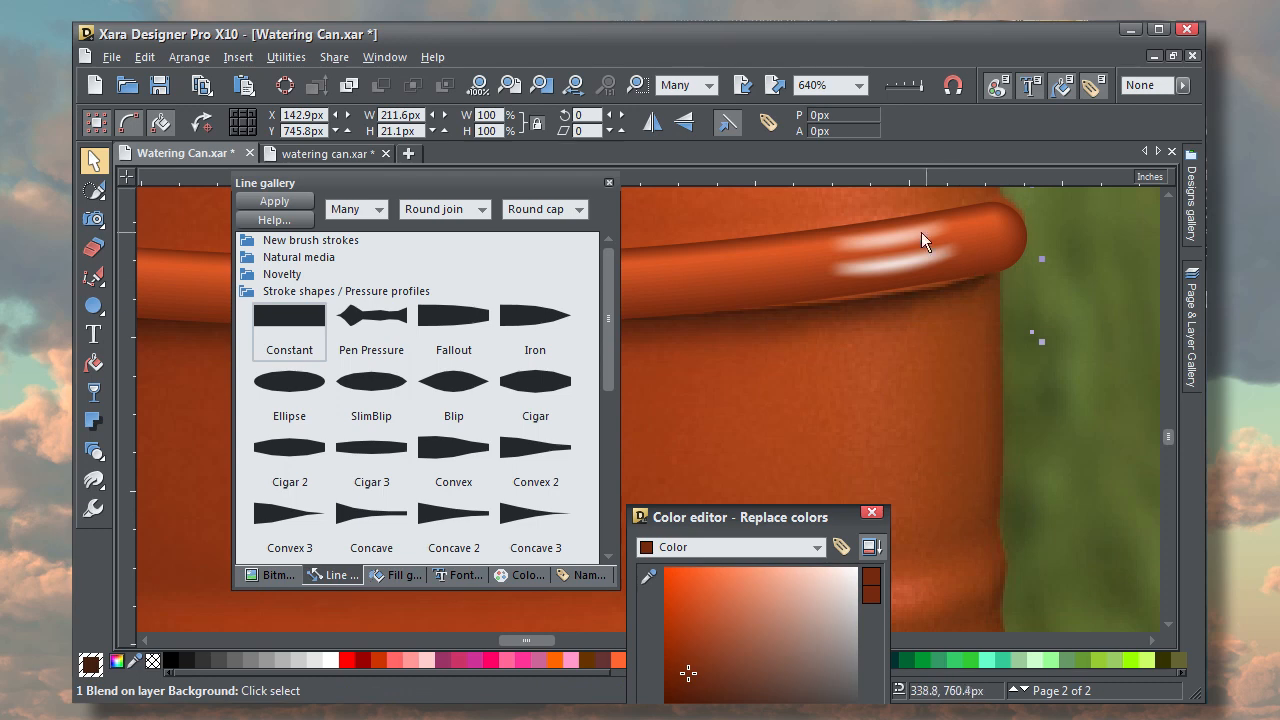
drag(771, 206, 862, 266)
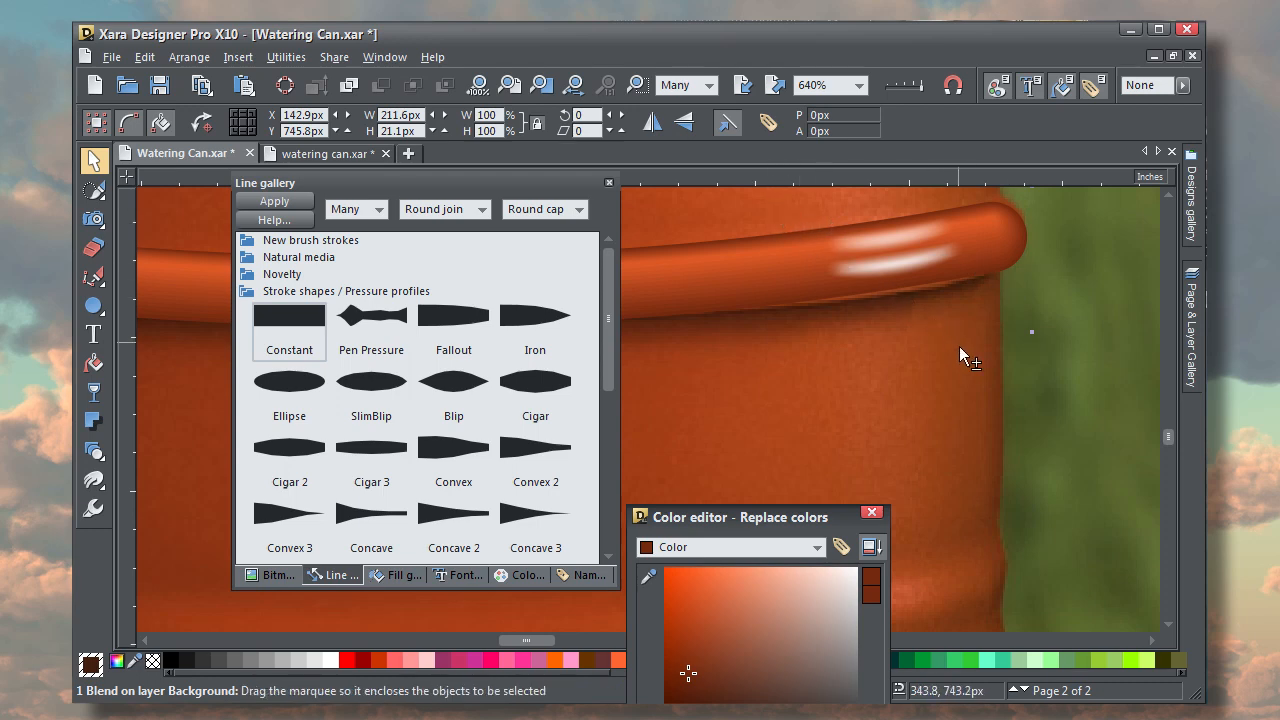
drag(959, 346, 969, 362)
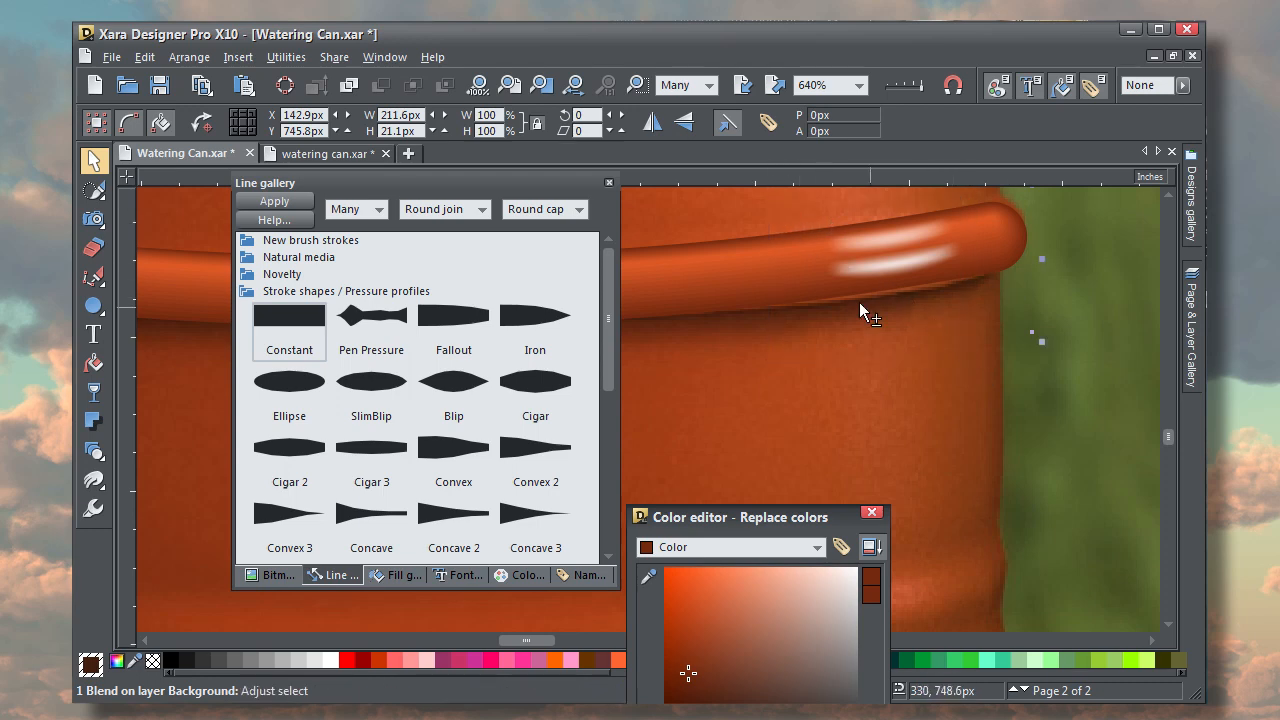
ctrl+click(690, 299)
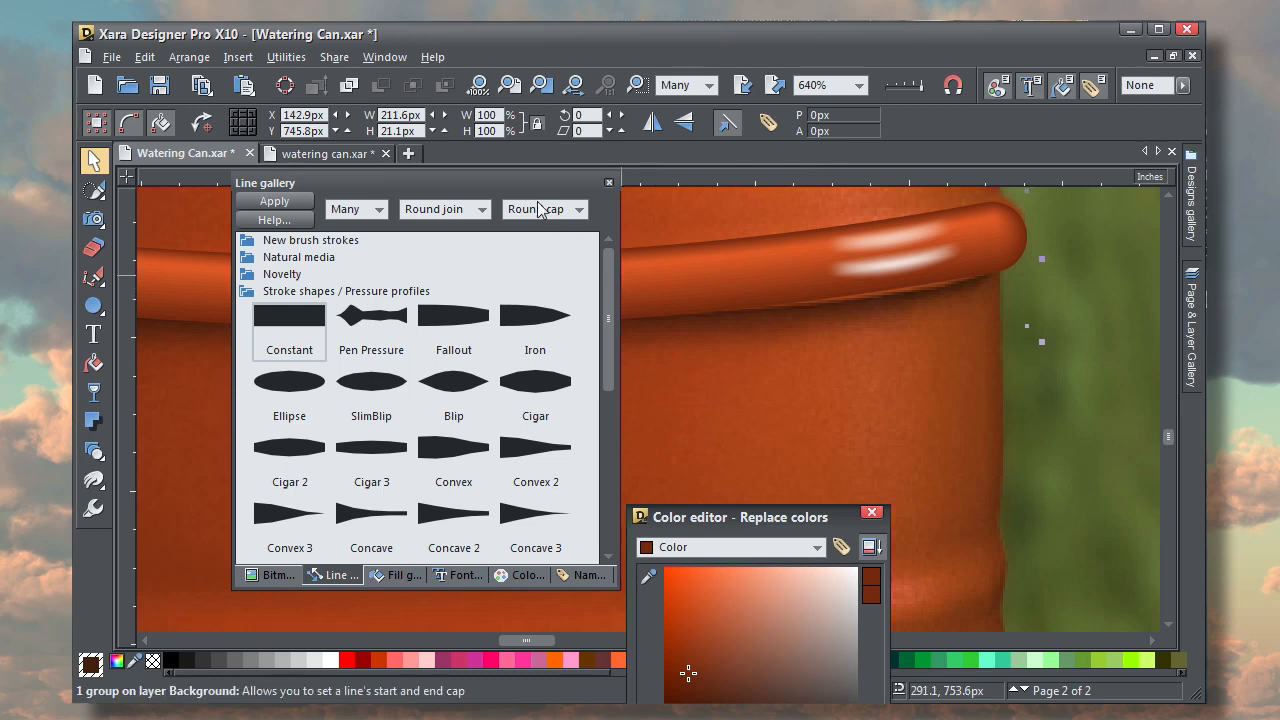
Draw a closed shadow shape with the Pen tool, following the rim's length and curving back over the can body to widen at the left
drag(529, 191, 529, 438)
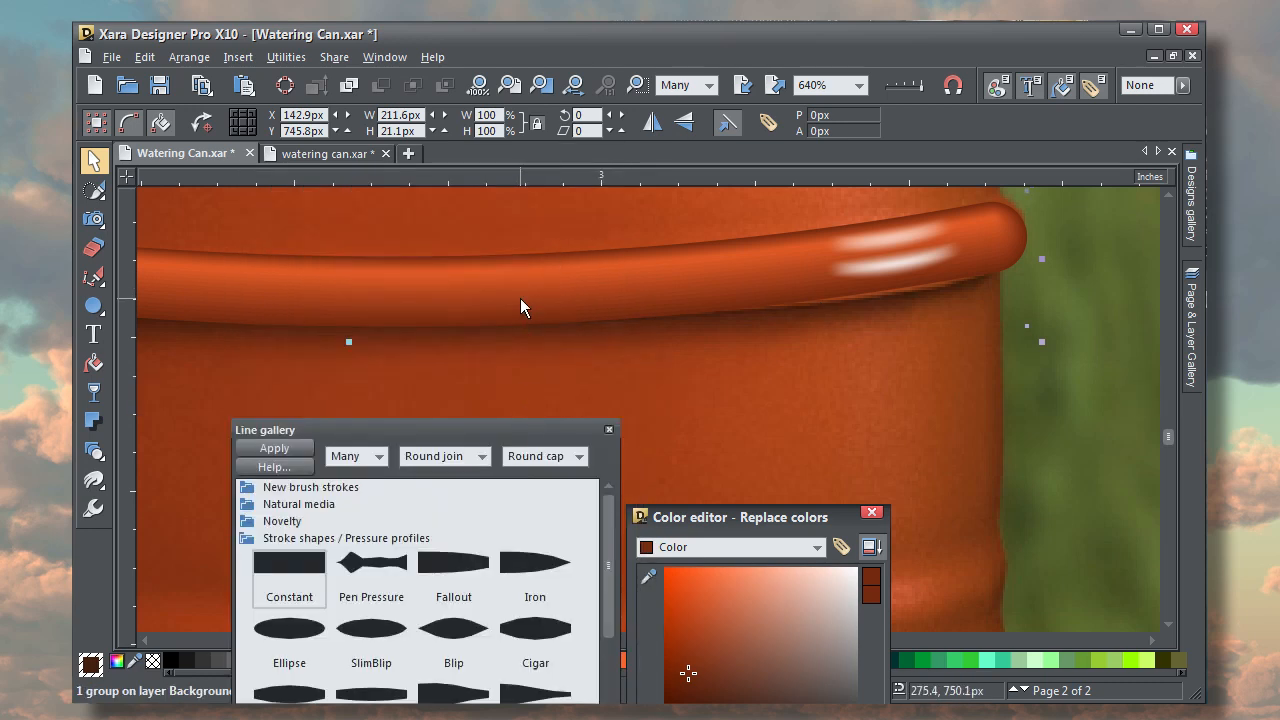
key(shift+F8)
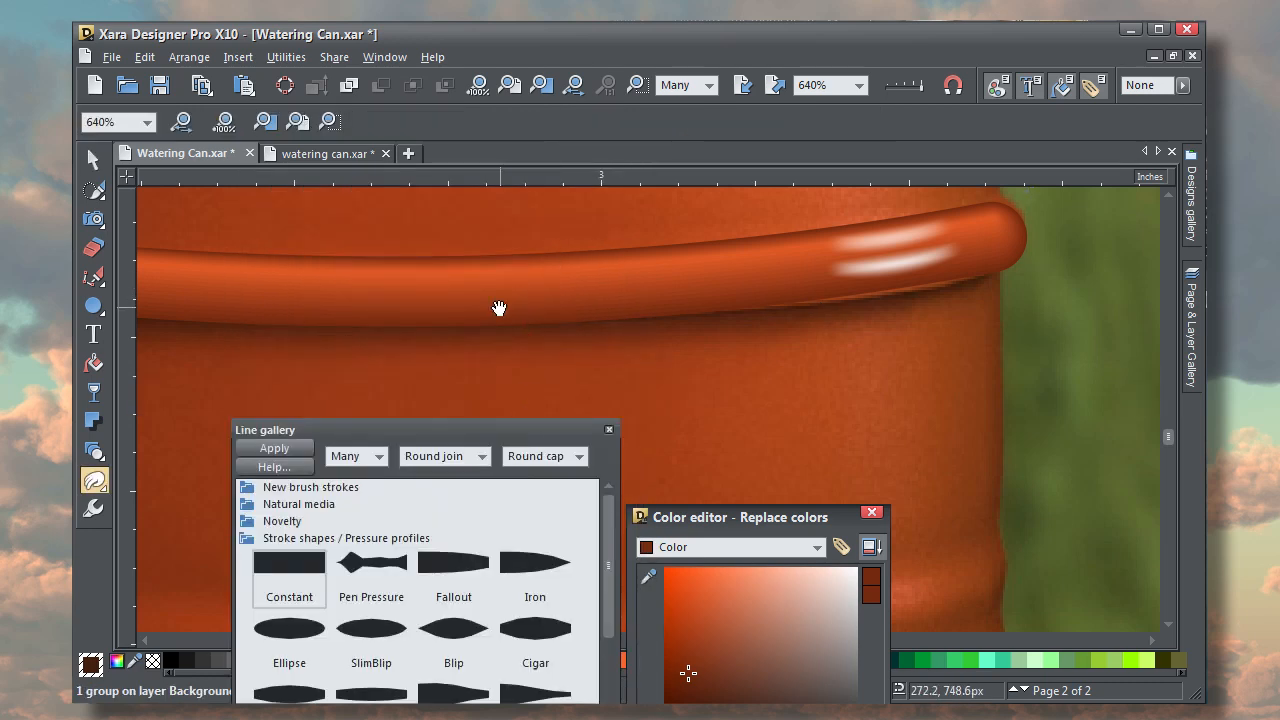
drag(497, 308, 732, 294)
key(F2)
scroll(723, 292, down, 1)
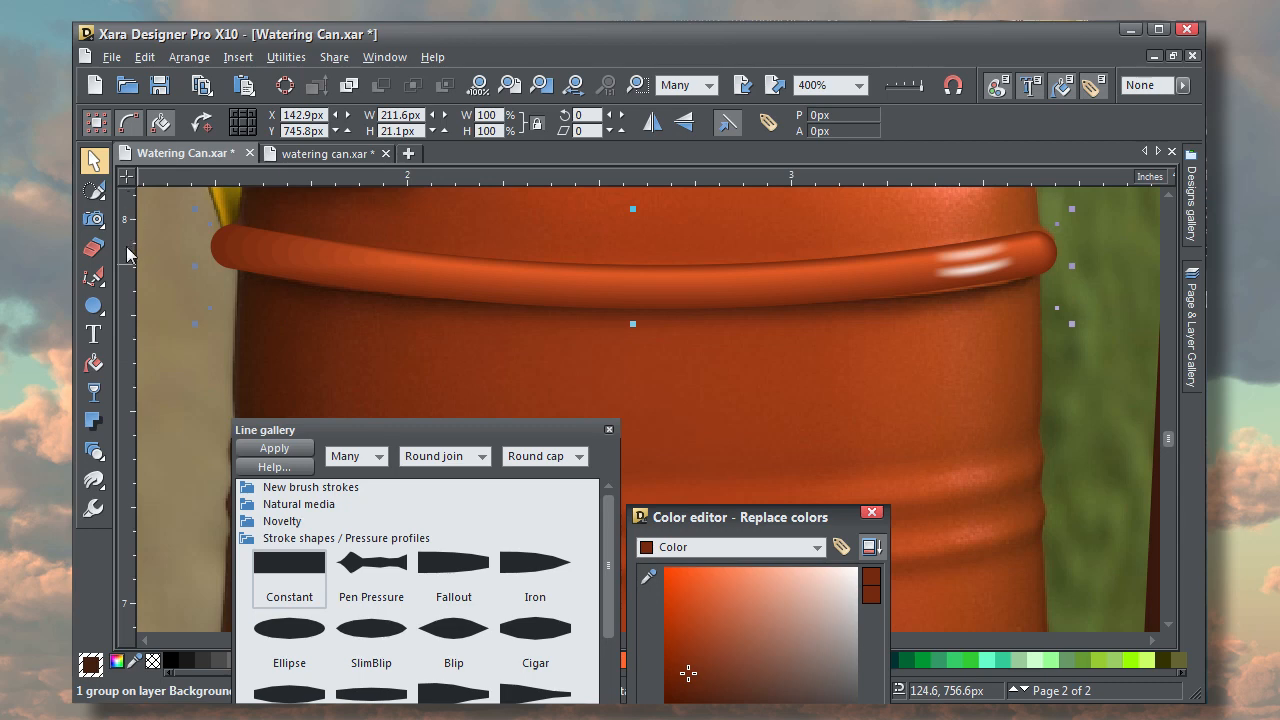
mouse_move(105, 281)
click(260, 277)
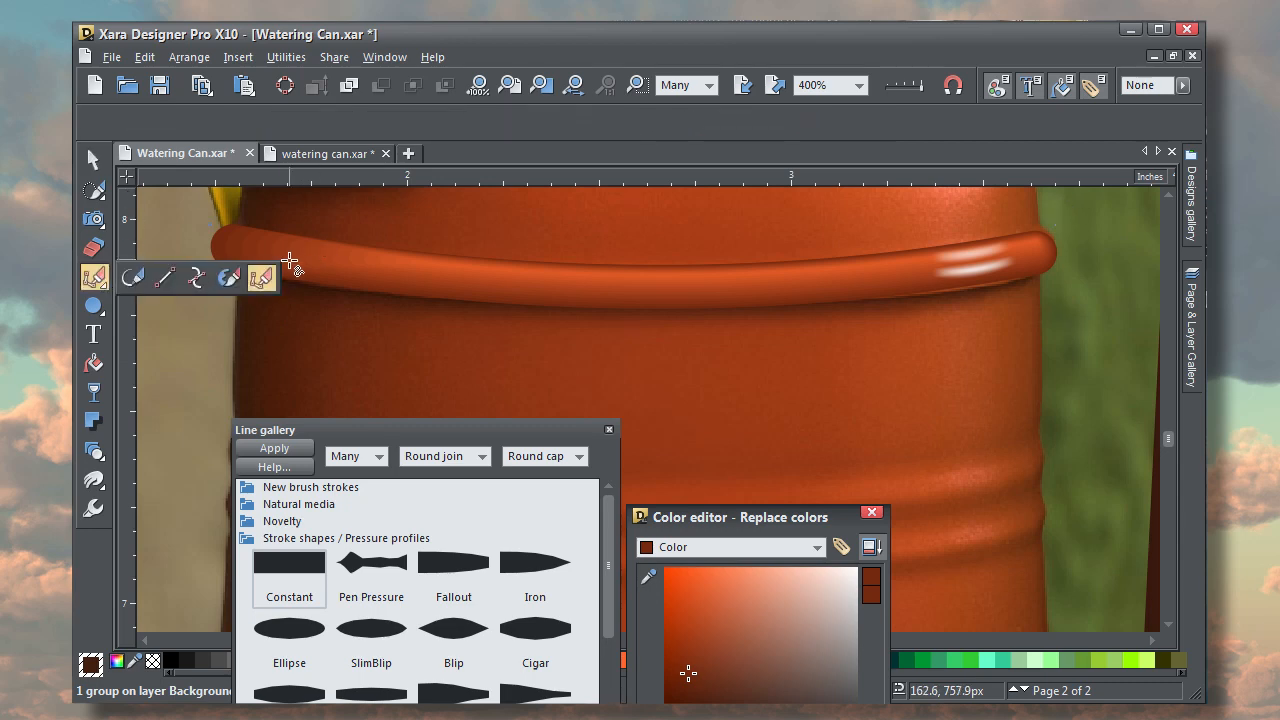
drag(237, 252, 341, 270)
click(820, 272)
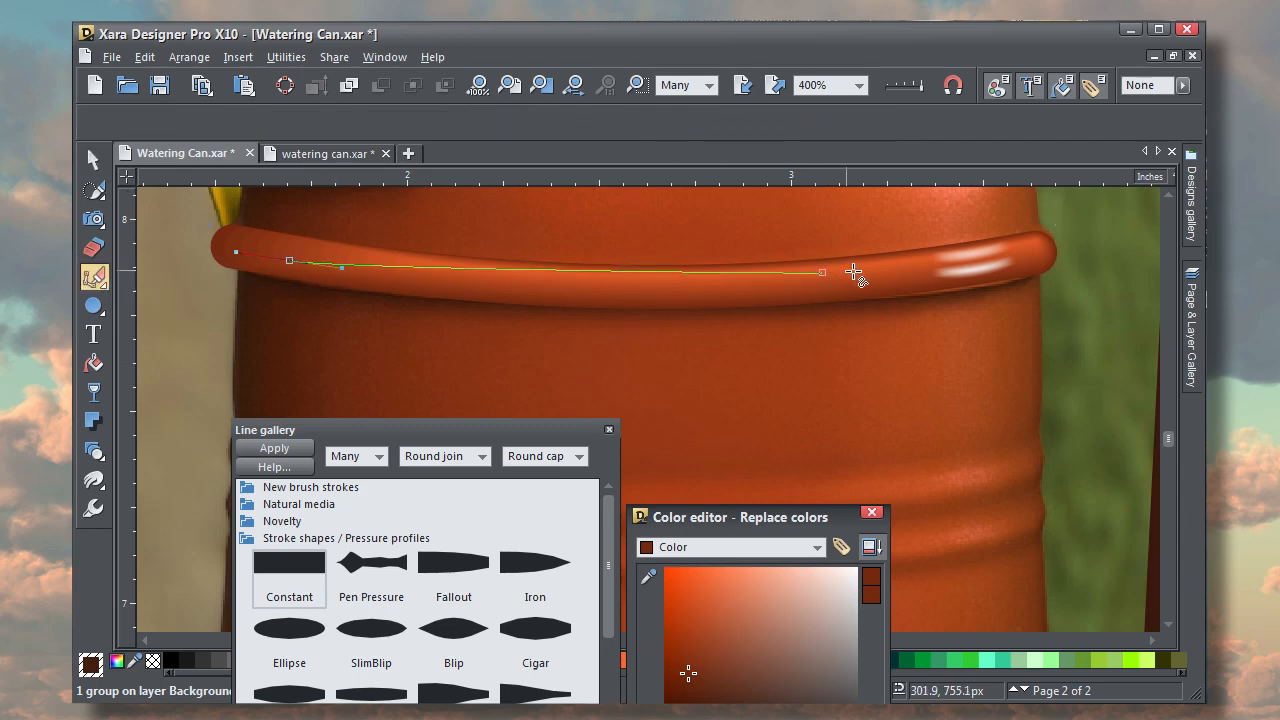
click(875, 270)
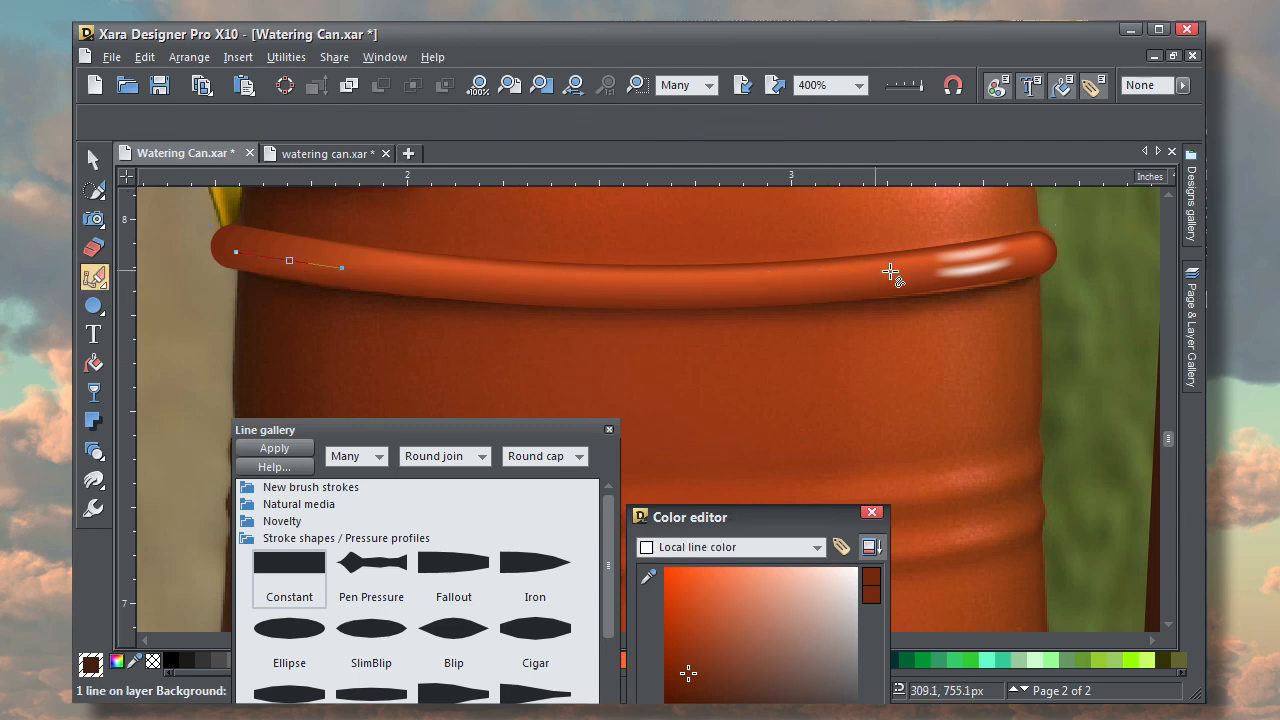
click(985, 257)
drag(1027, 263, 1025, 285)
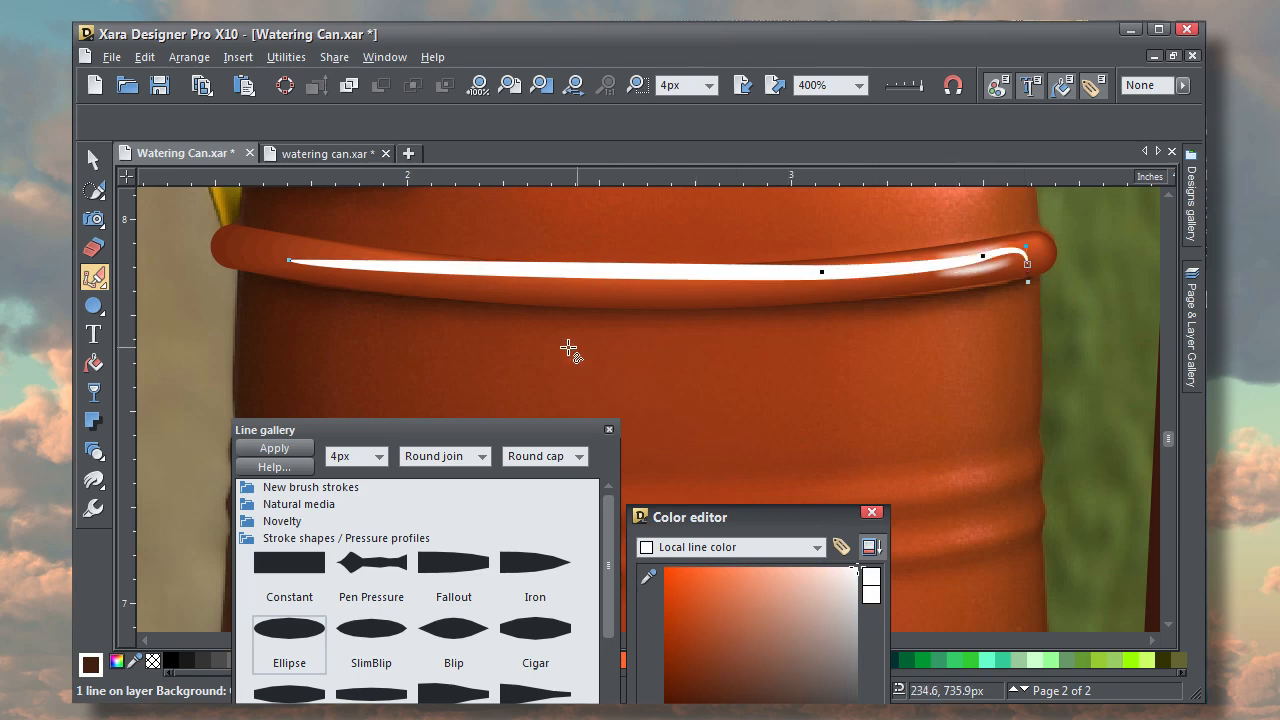
mouse_move(482, 332)
mouse_down()
mouse_move(429, 317)
mouse_move(323, 323)
mouse_move(366, 343)
mouse_up()
drag(302, 372, 279, 354)
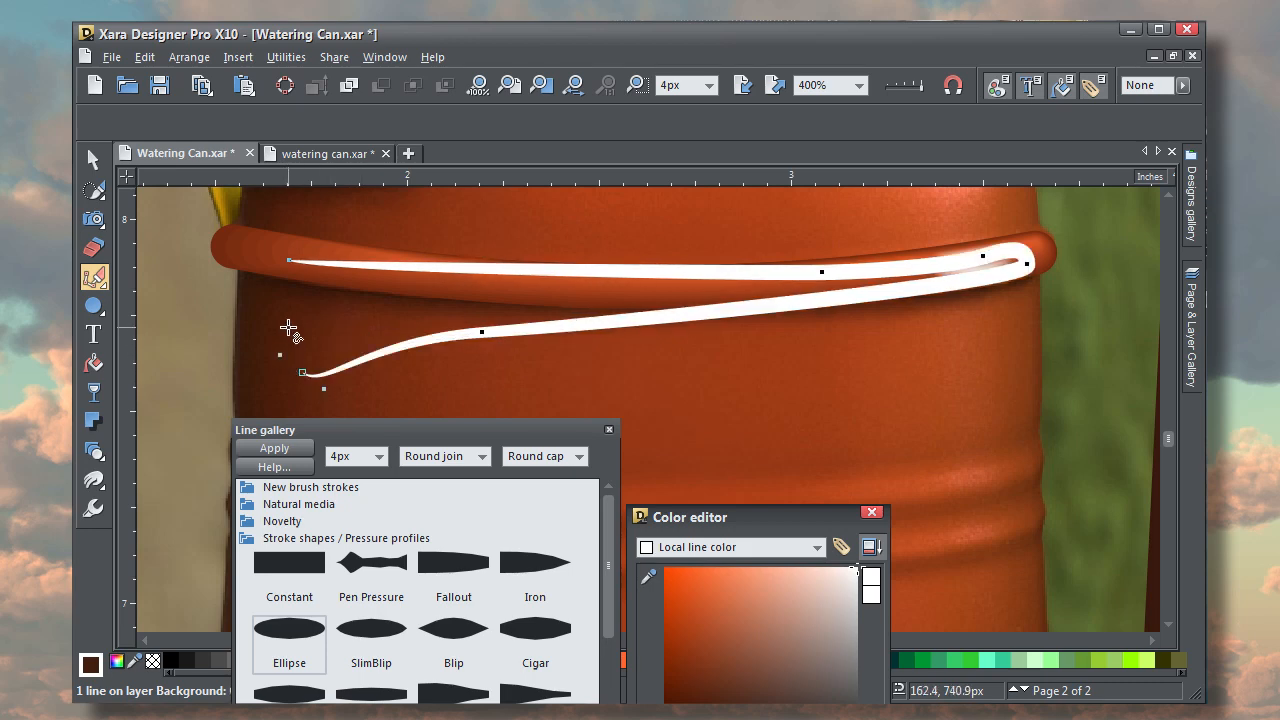
click(288, 263)
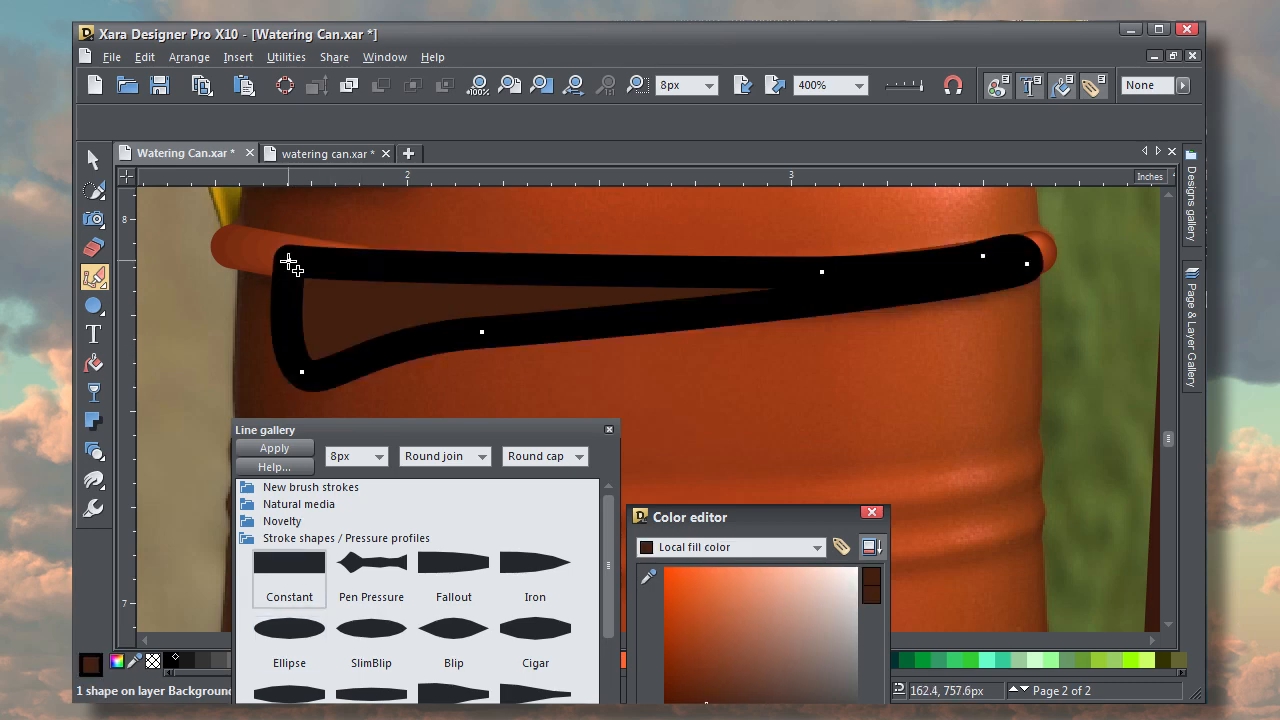
Remove the shadow shape's outline, feather it by 2.9 px and place it behind the rim
shift+click(153, 663)
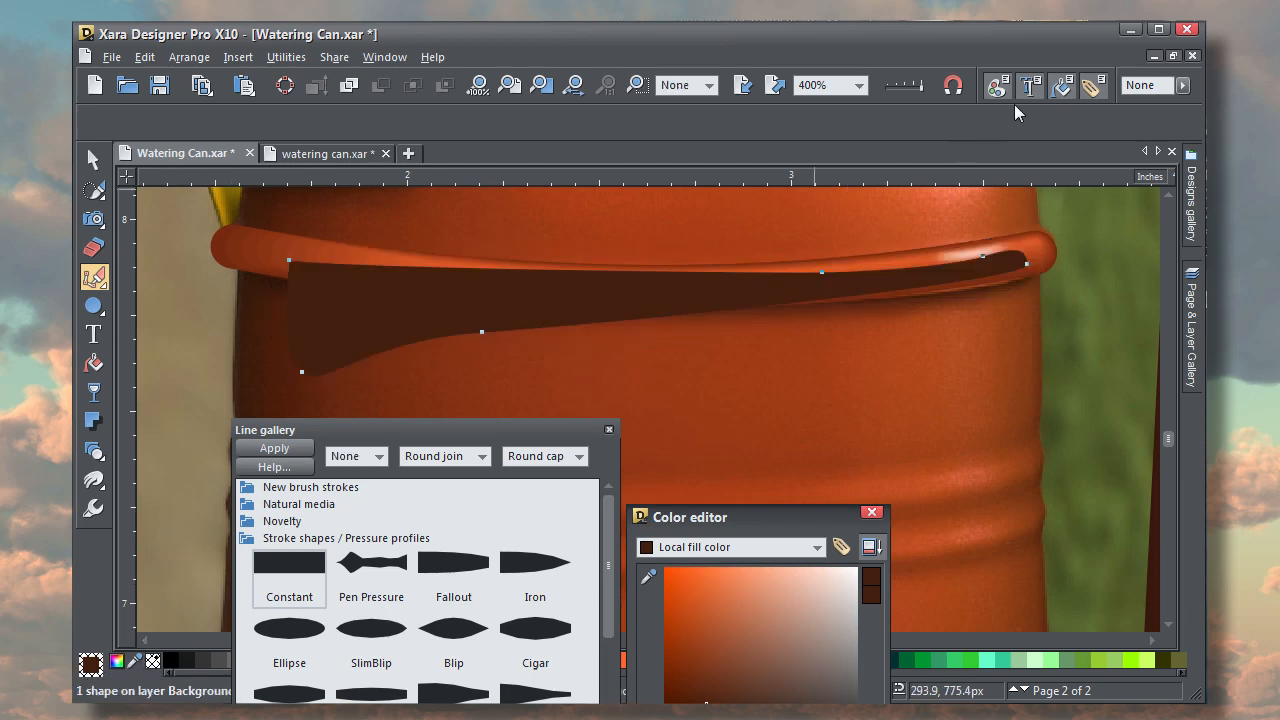
drag(1182, 90, 1191, 112)
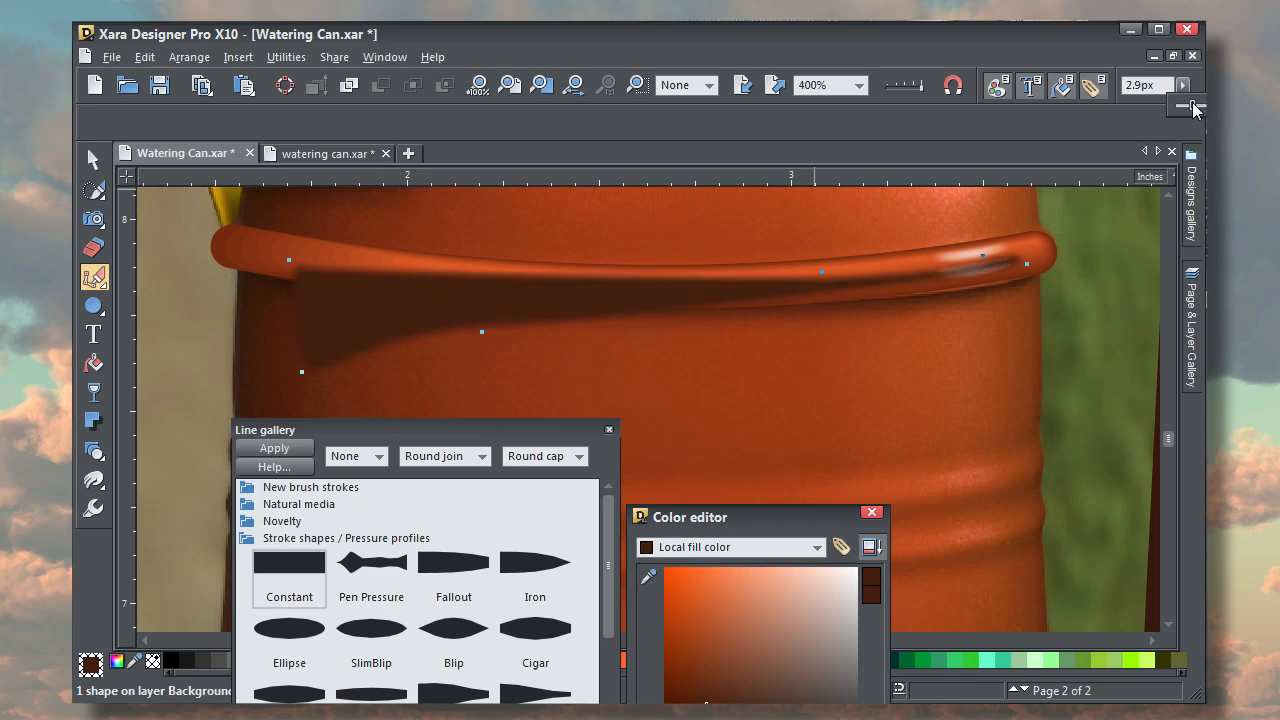
click(93, 160)
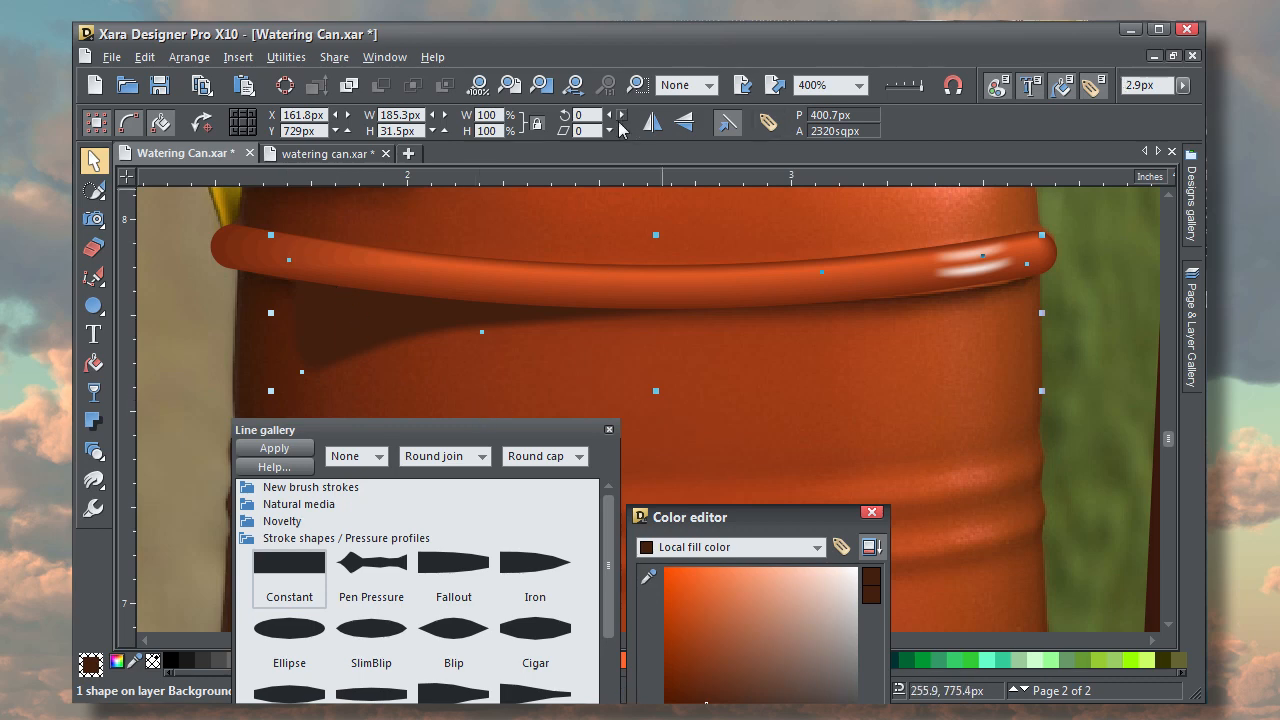
Recolour the shadow shape with a dark brown sampled from the photo just below the rim and fit it back under the rim
drag(408, 324, 392, 393)
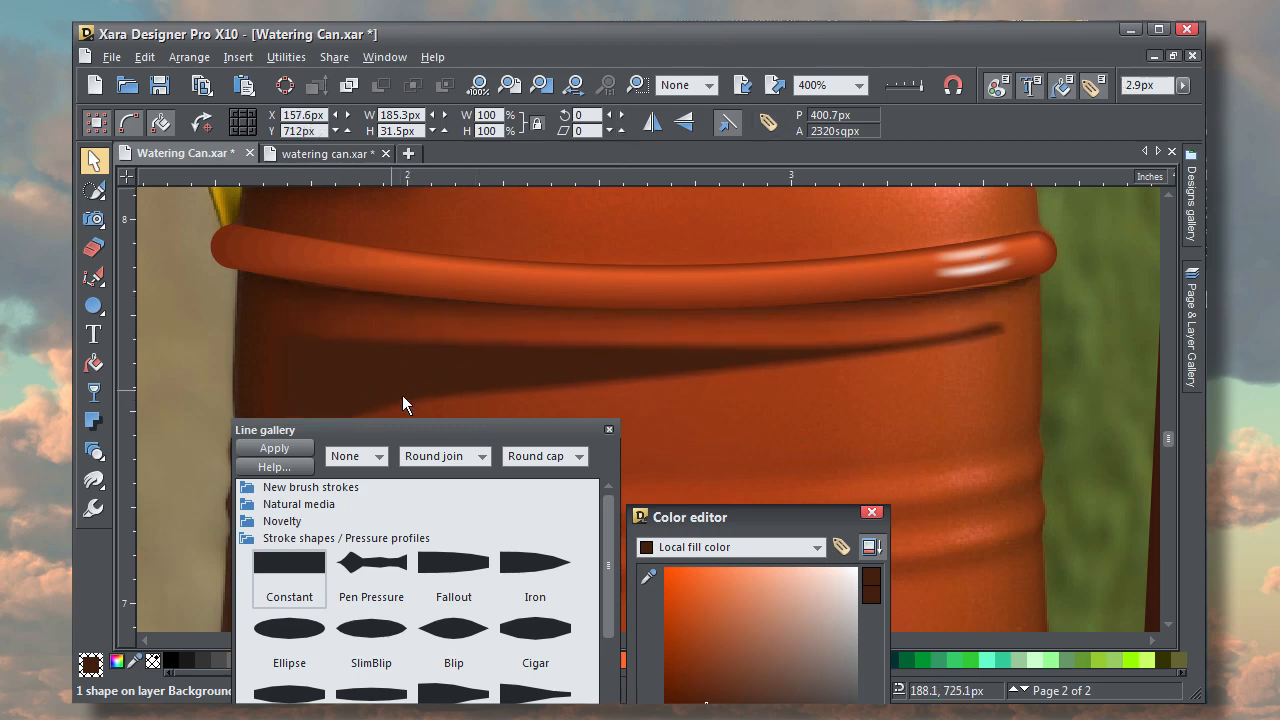
drag(645, 578, 960, 292)
mouse_move(959, 291)
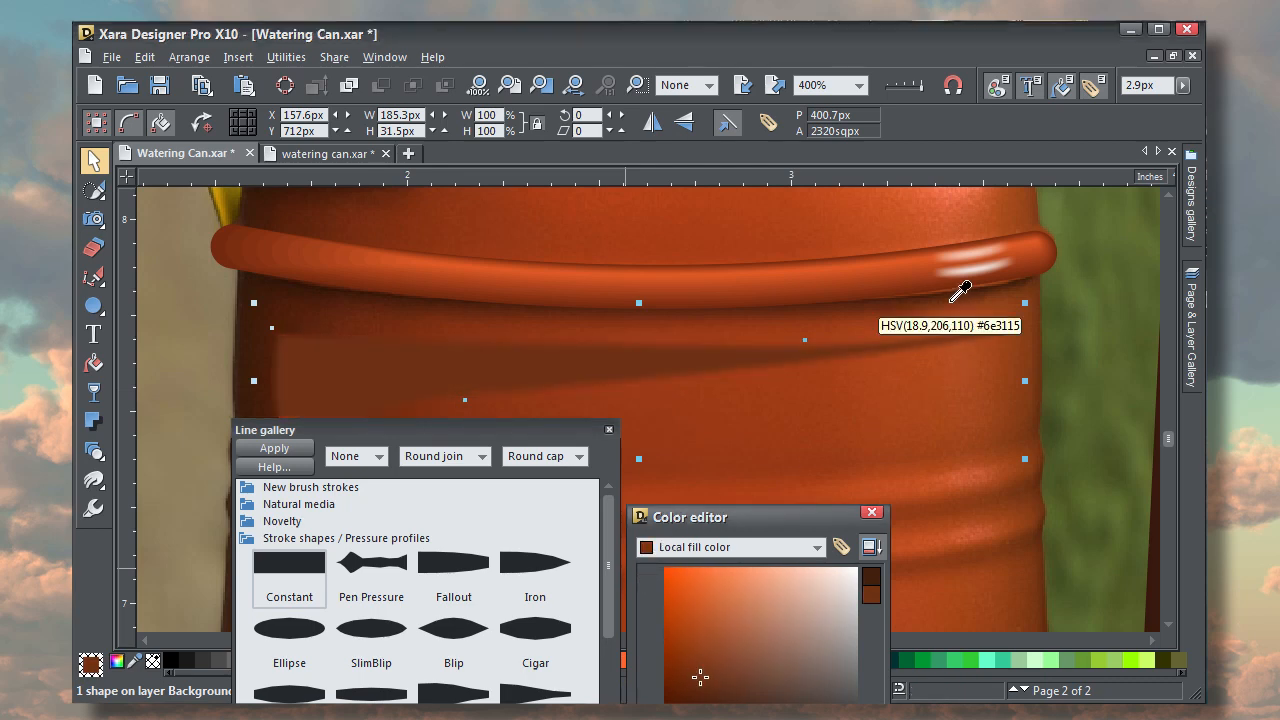
drag(959, 291, 958, 288)
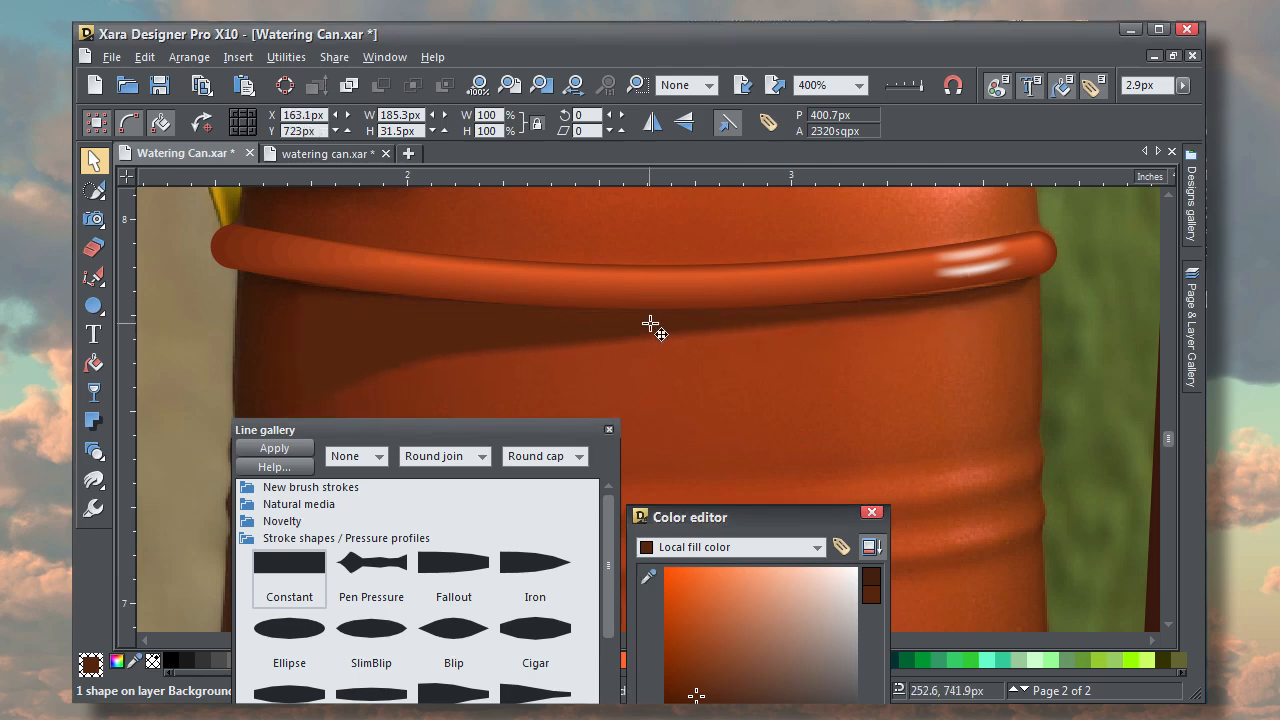
drag(657, 332, 657, 323)
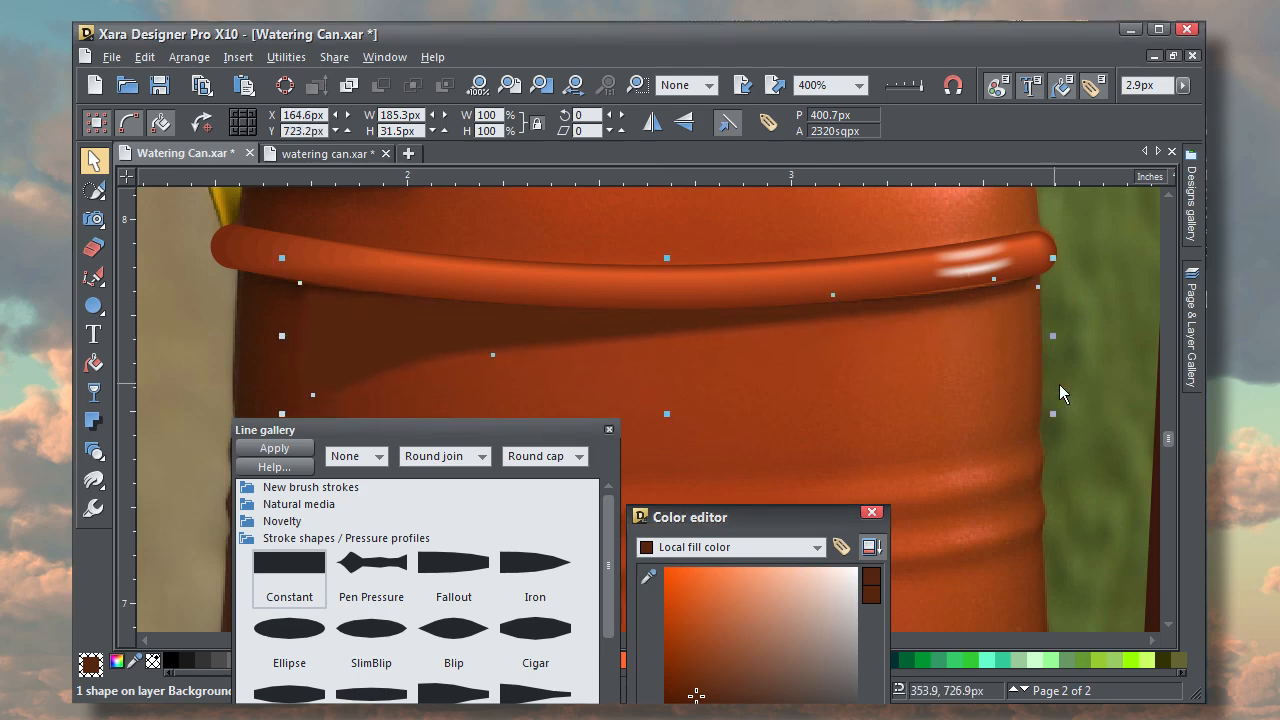
click(1097, 380)
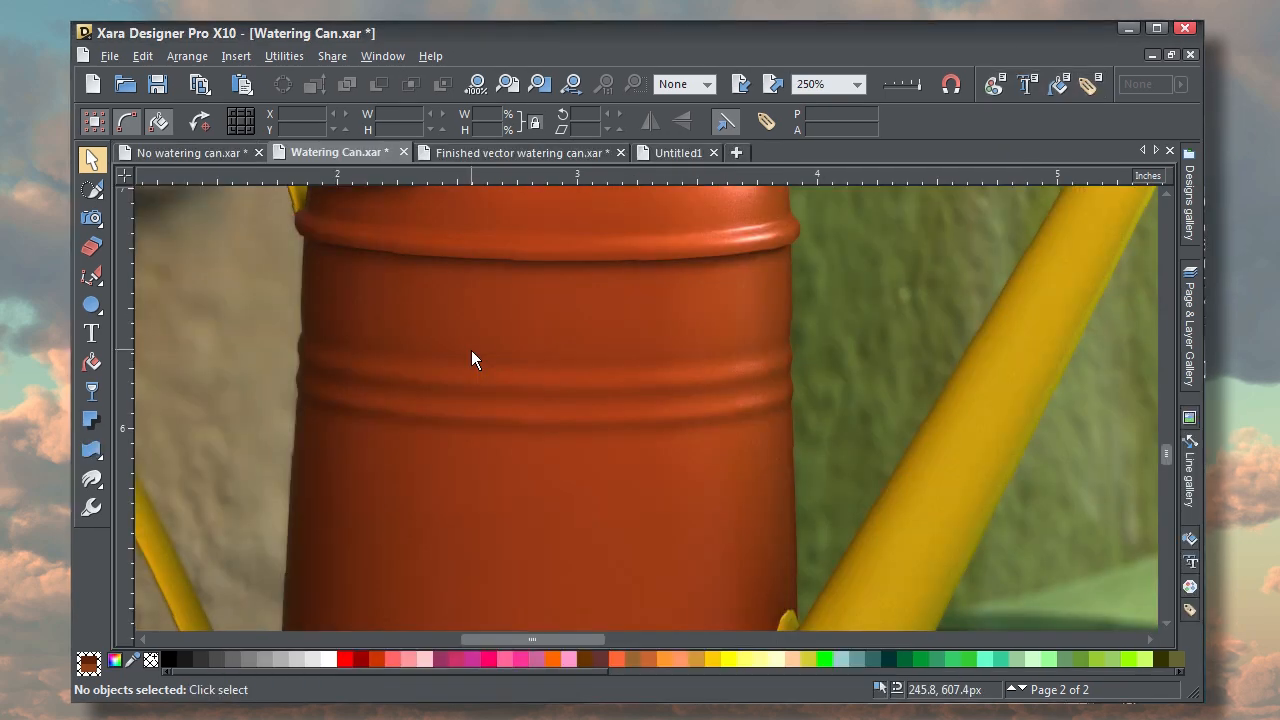
Draw a line across the can along the top of the lower ridges, bend it downward to follow them and set its width to 8 px
click(91, 275)
click(300, 353)
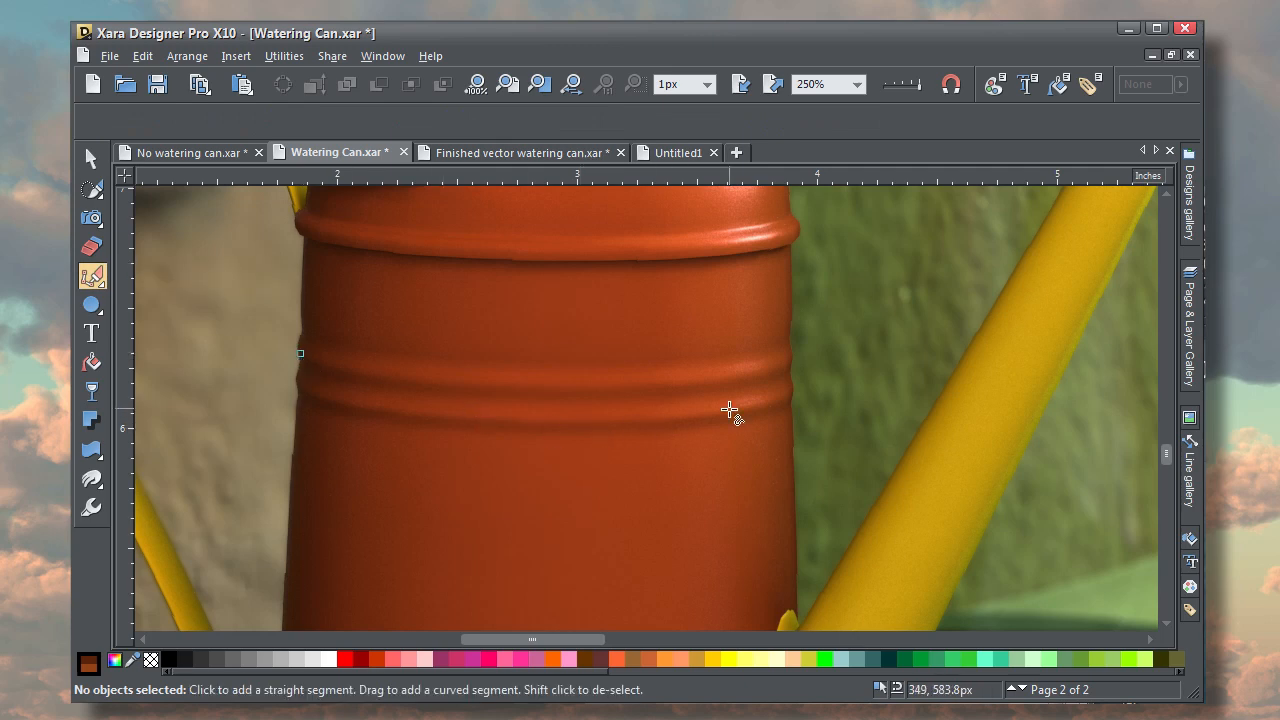
click(787, 360)
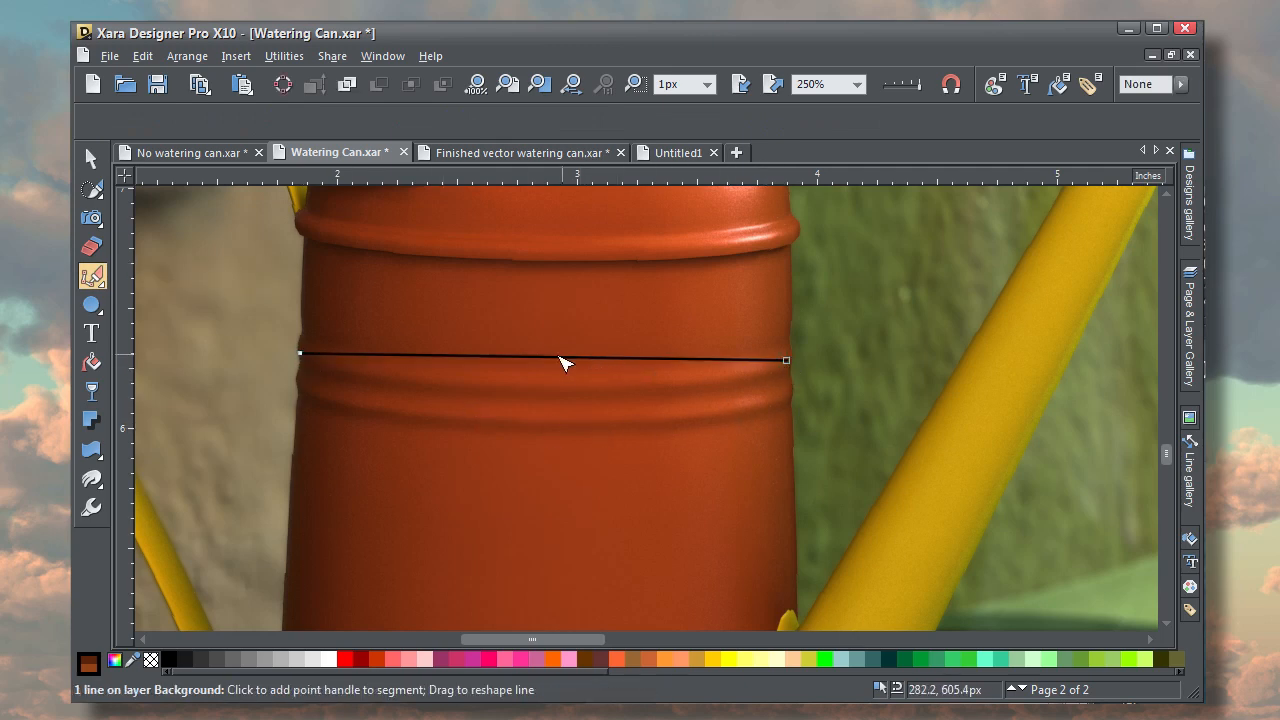
drag(557, 362, 548, 381)
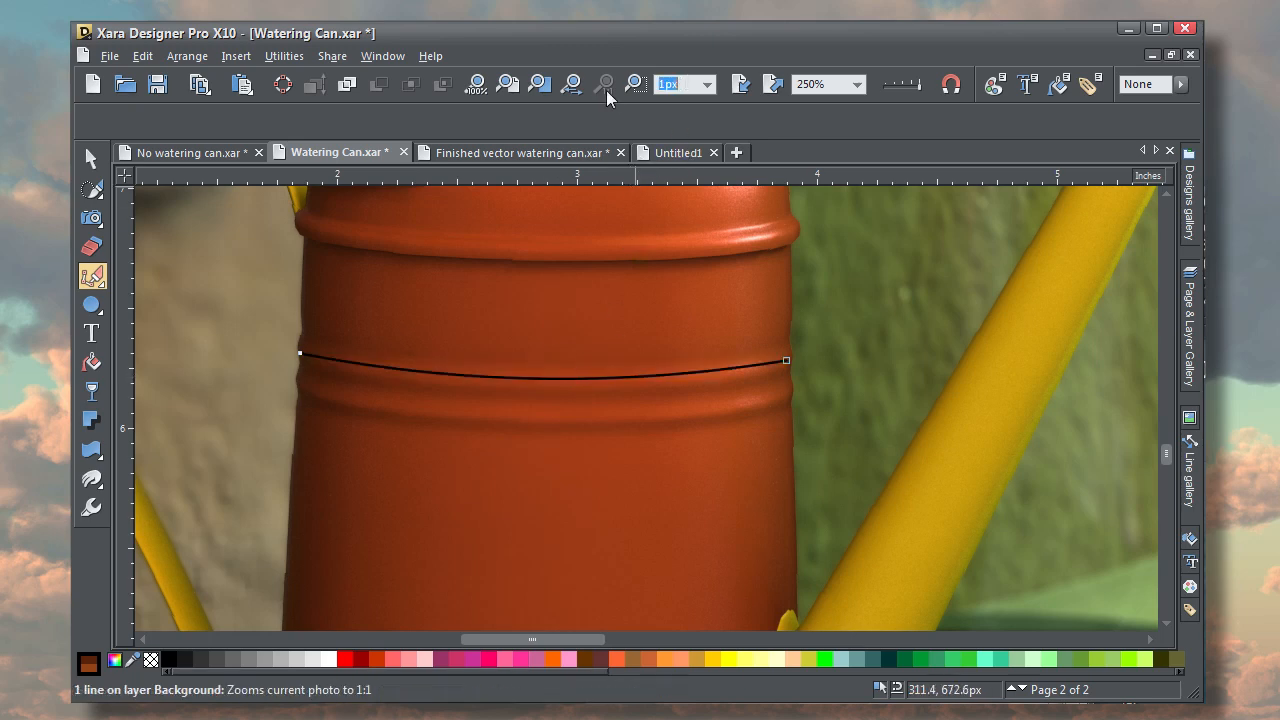
text(8)
key(Return)
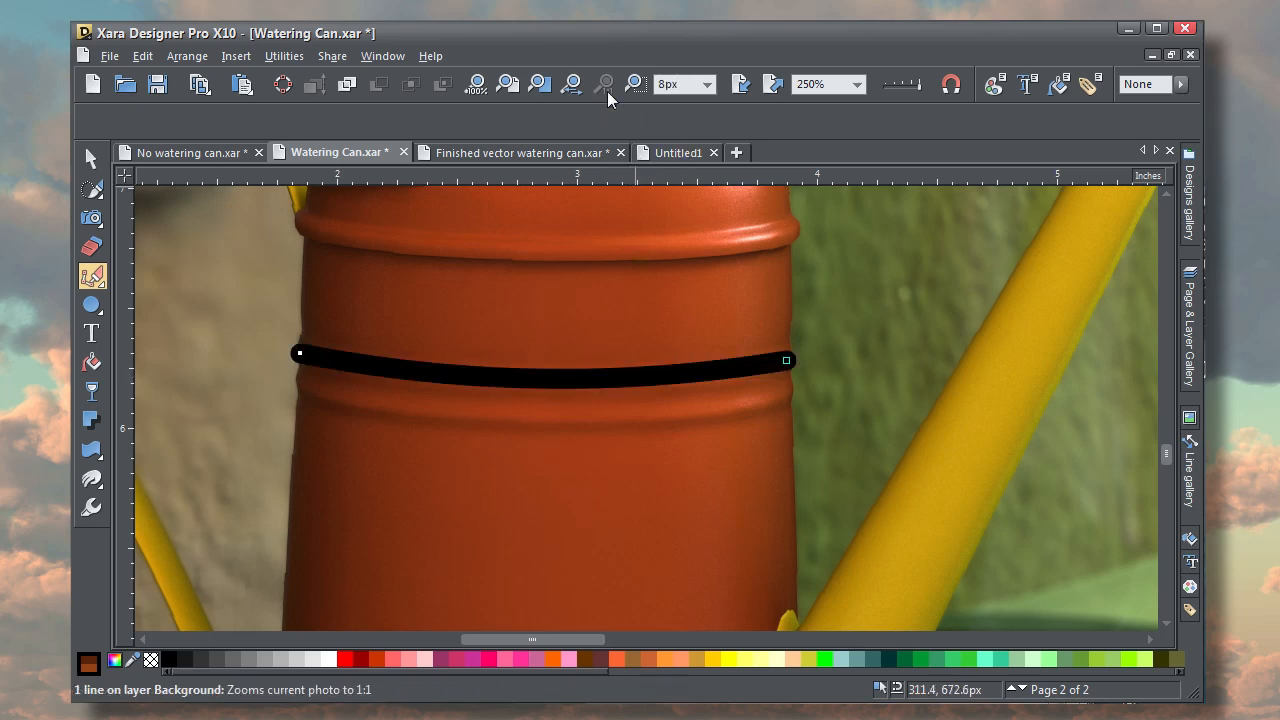
Convert the thick black line to a shape and move it slightly down over the lower ridges
scroll(651, 307, up, 1)
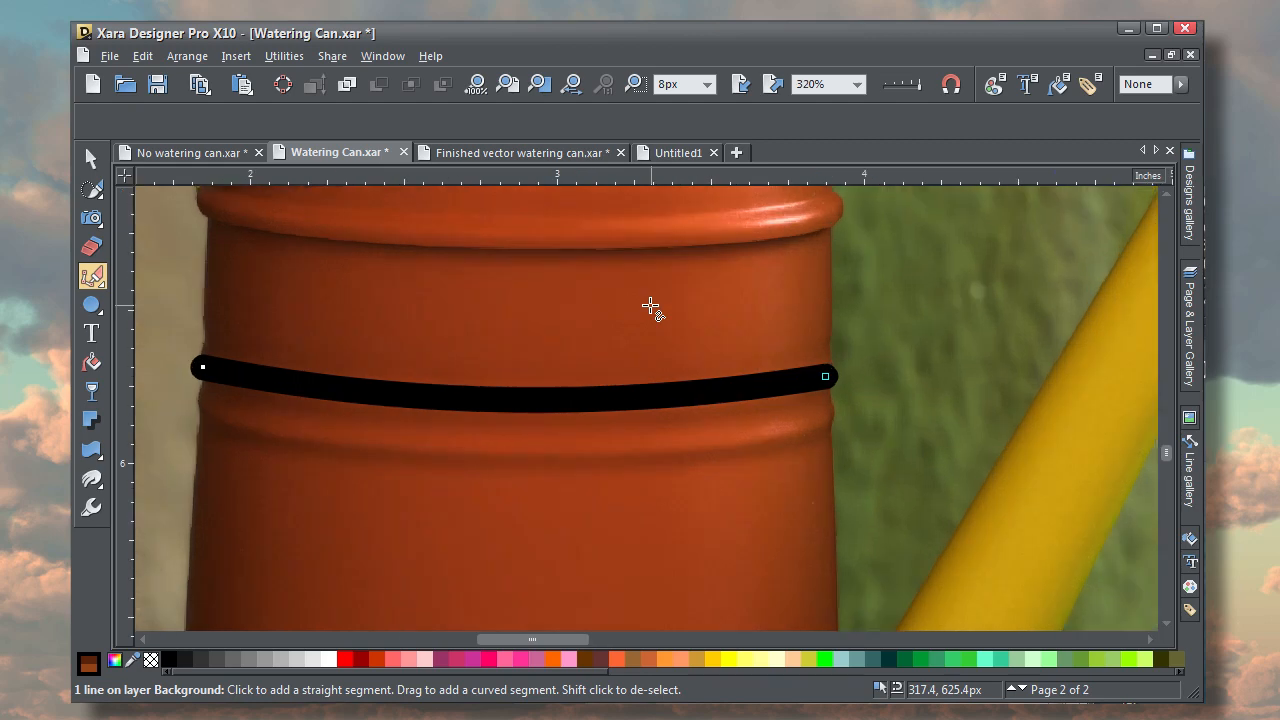
scroll(651, 307, down, 1)
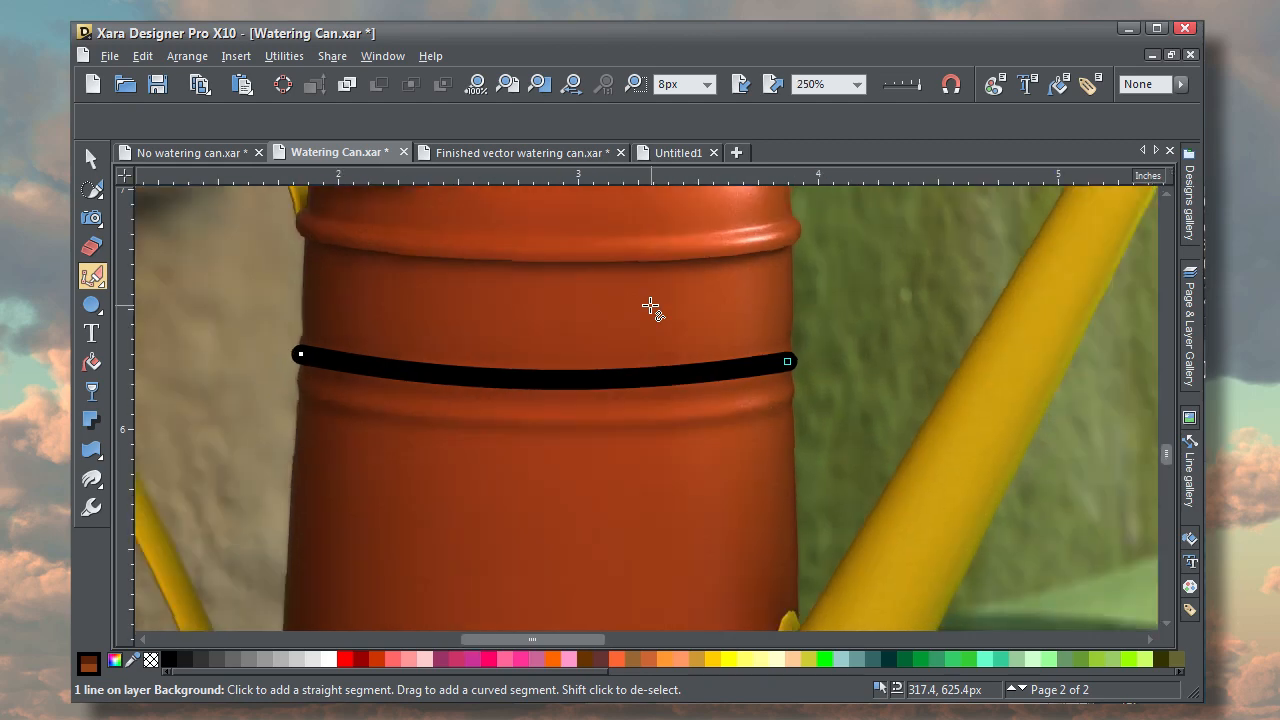
click(209, 61)
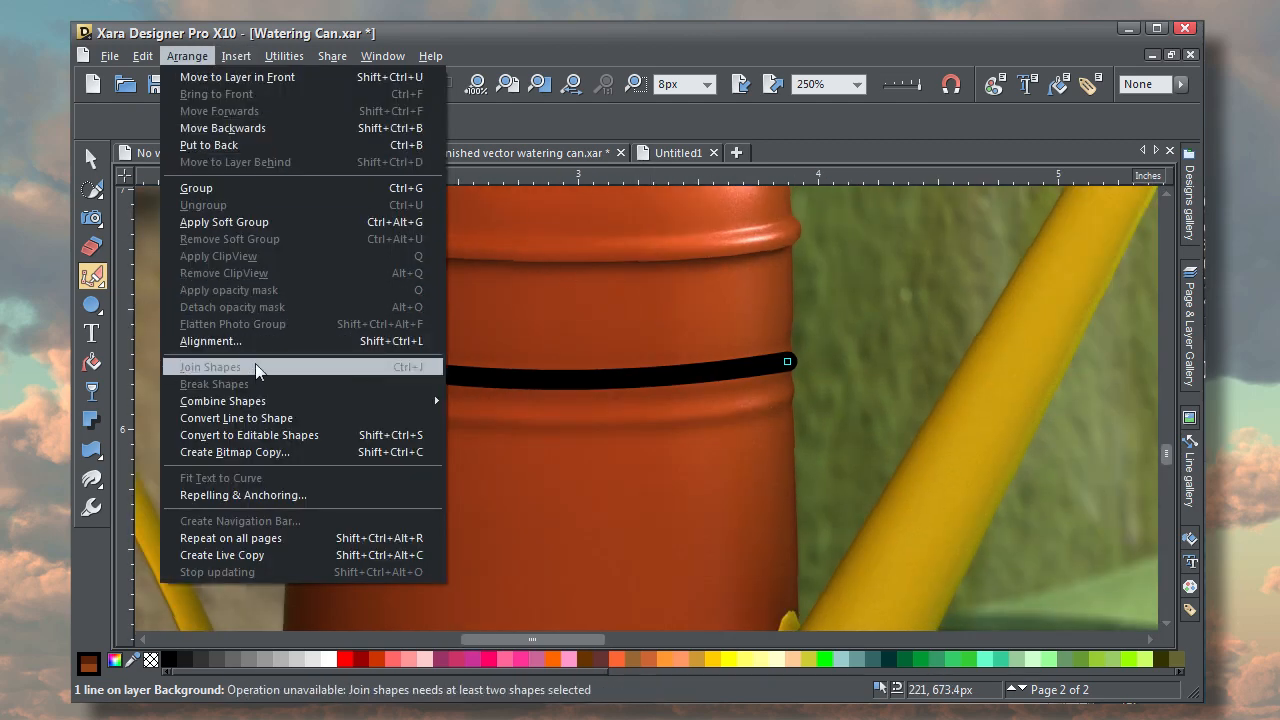
click(265, 420)
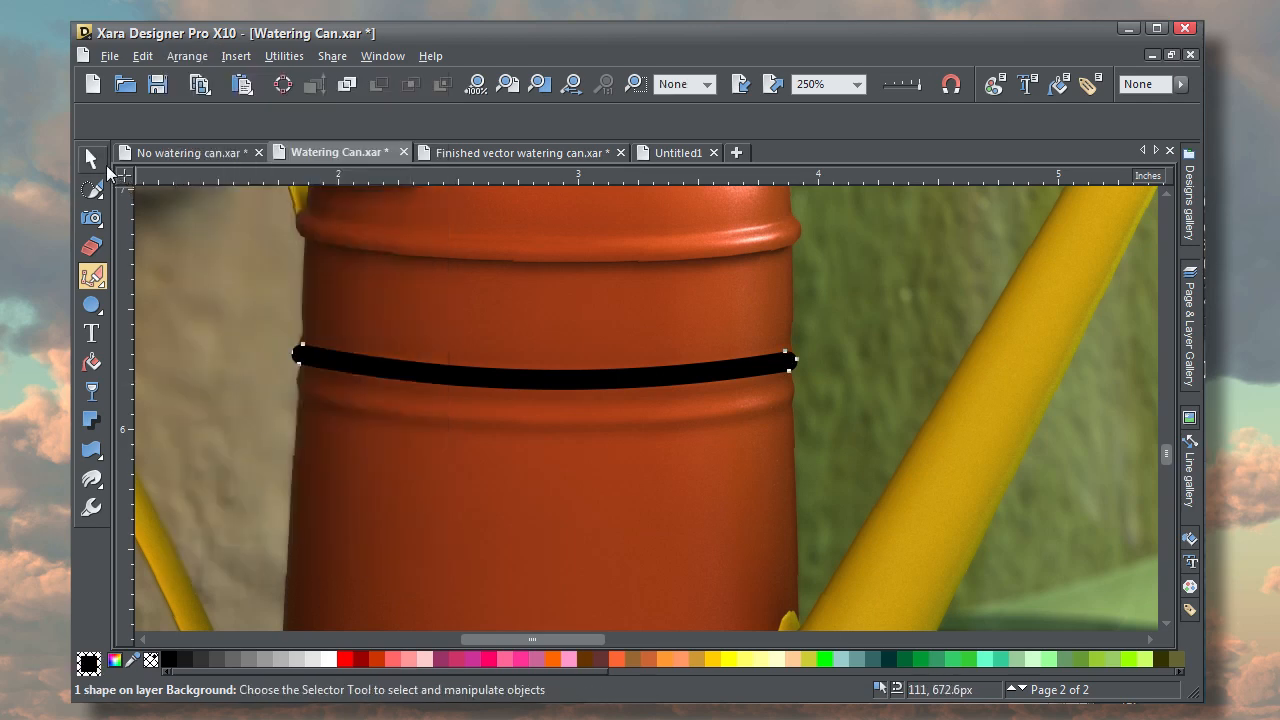
click(98, 164)
drag(553, 388, 553, 410)
scroll(553, 409, up, 3)
scroll(553, 409, down, 2)
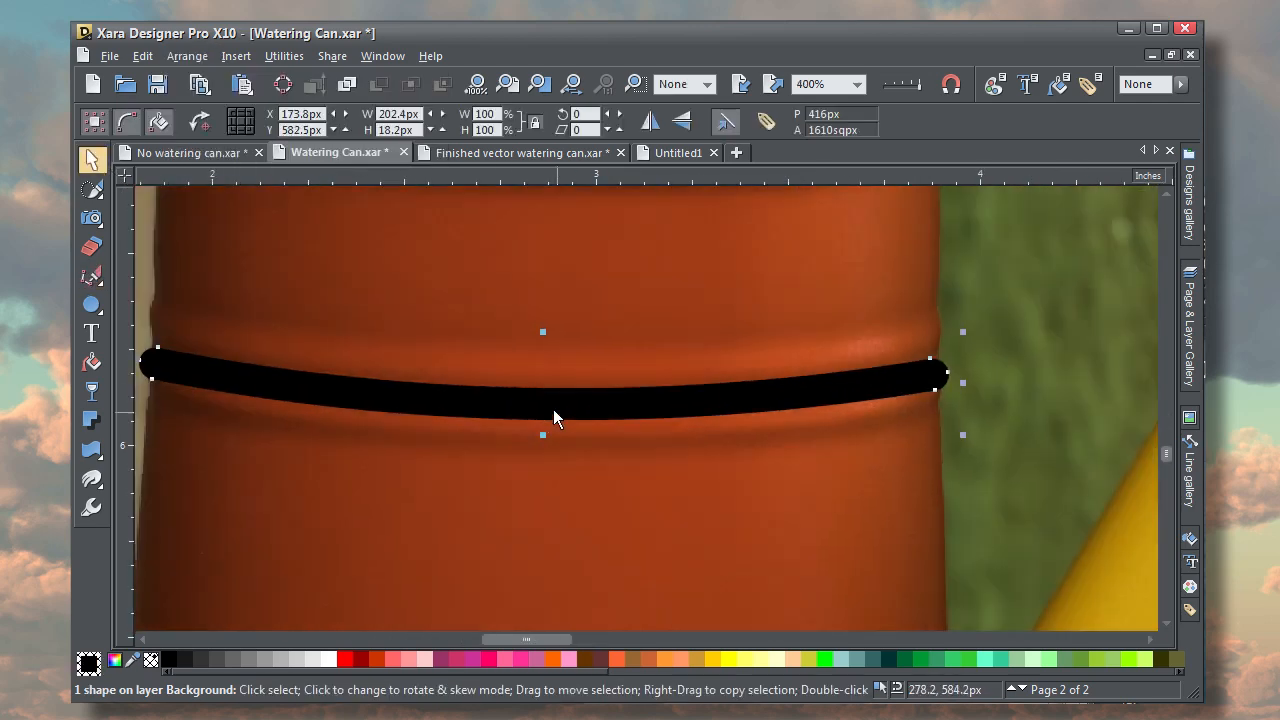
Apply a linear gradient across the black ridge shape from left to right and sample its end colour from the can's right edge
click(92, 363)
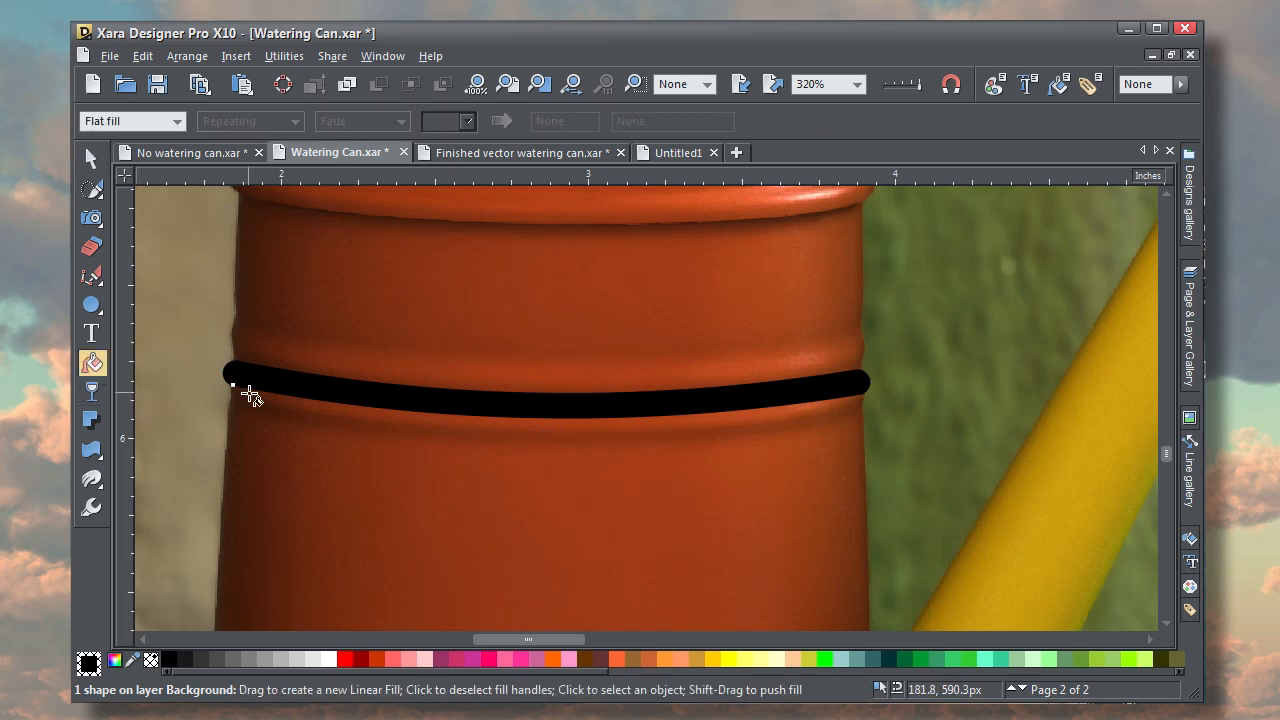
drag(250, 388, 851, 385)
drag(150, 660, 866, 337)
Add a middle colour to the ridge shape's gradient and sample the middle and start colours from the can just above the shape
double_click(520, 385)
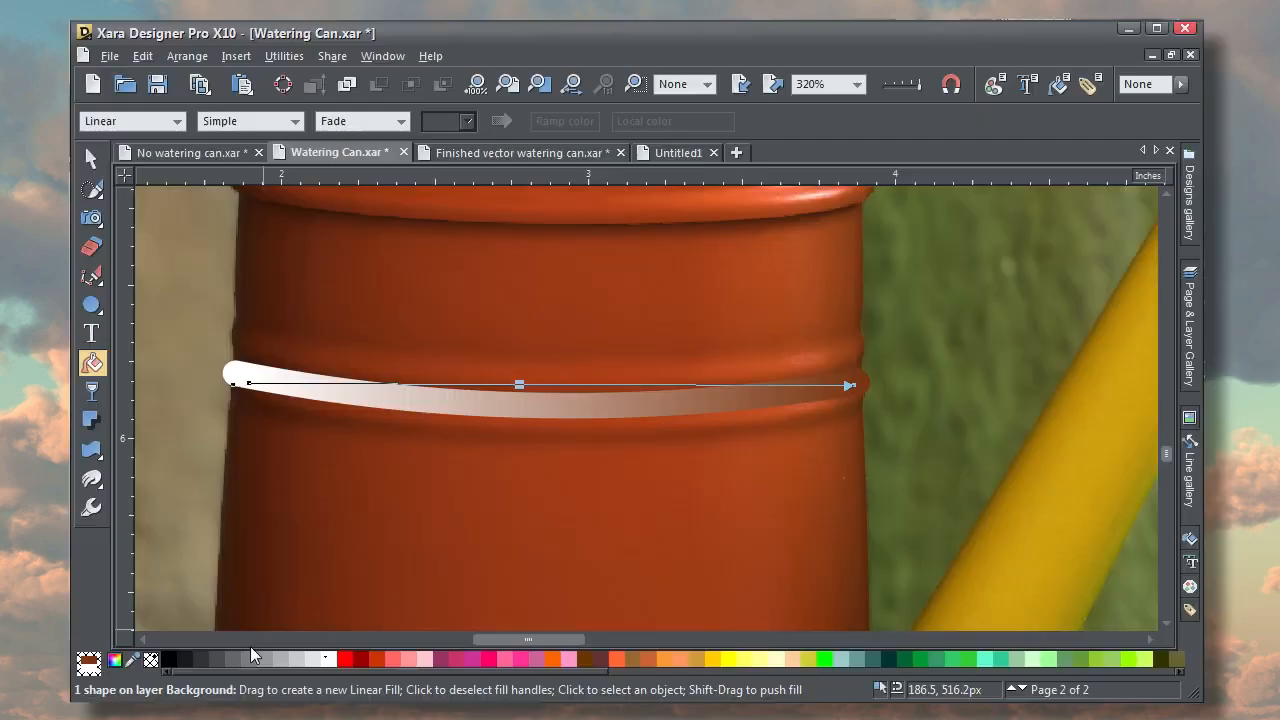
drag(132, 662, 533, 368)
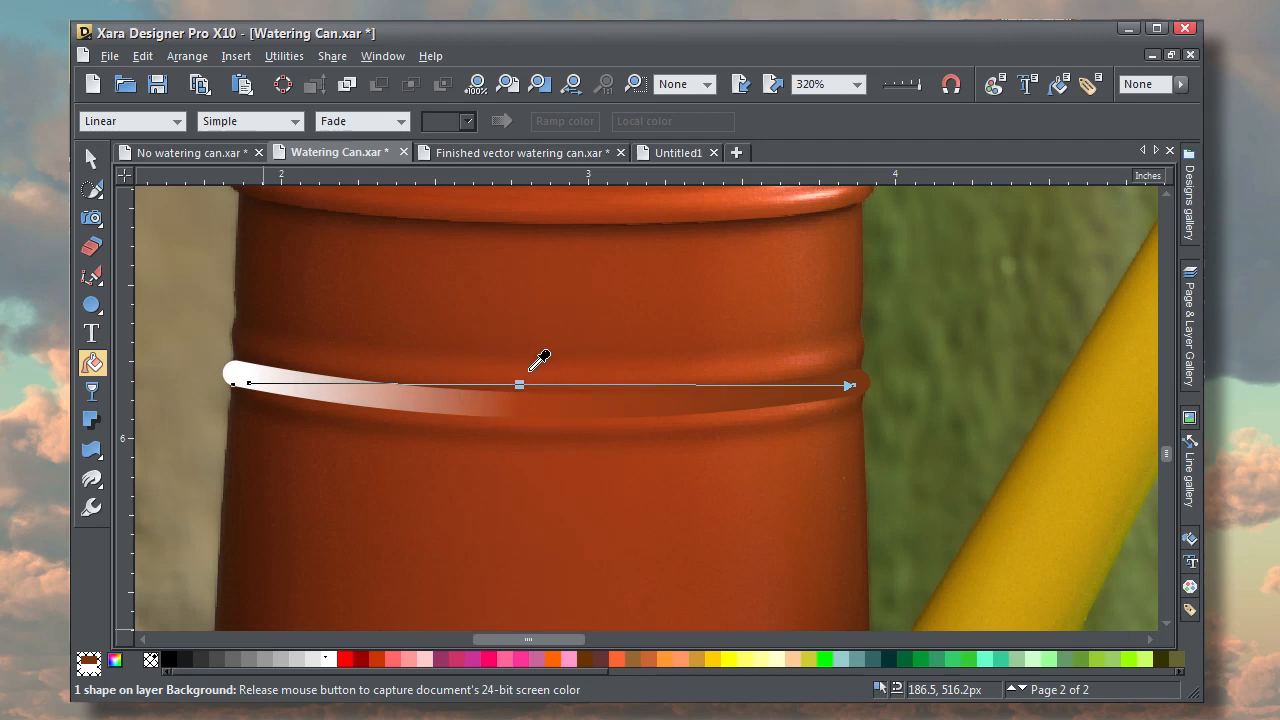
click(250, 385)
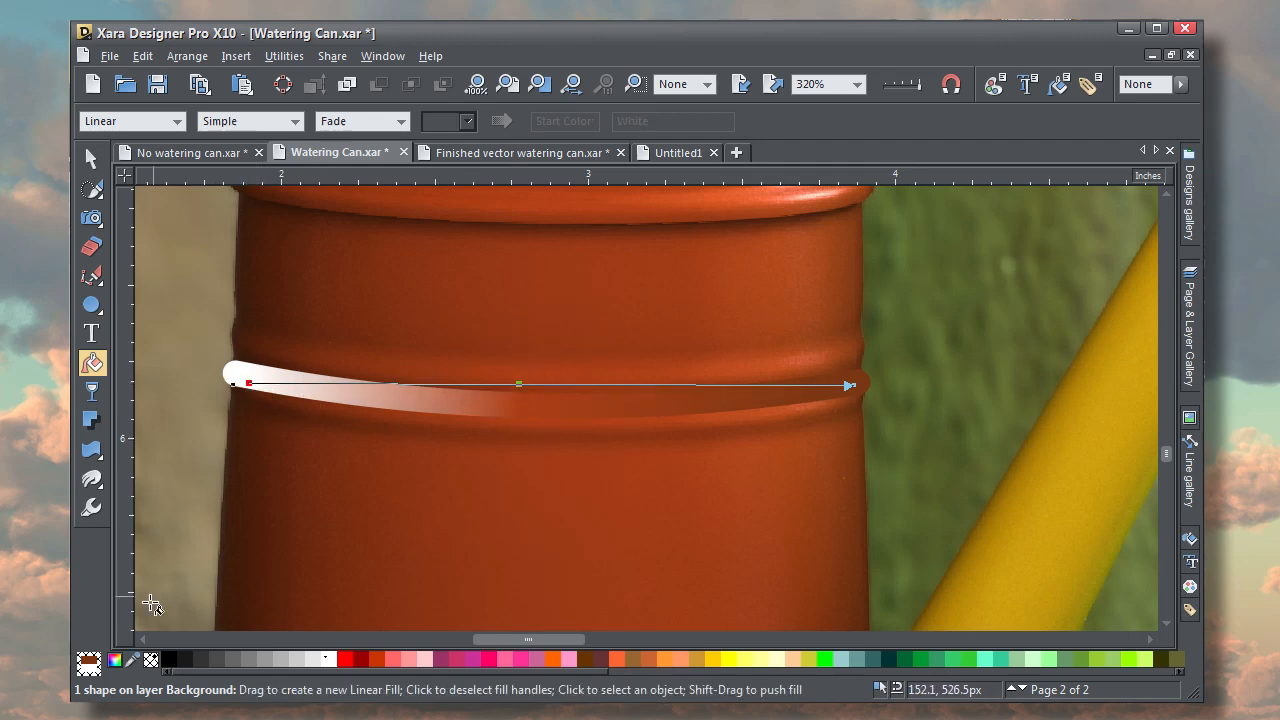
drag(134, 666, 259, 330)
click(91, 158)
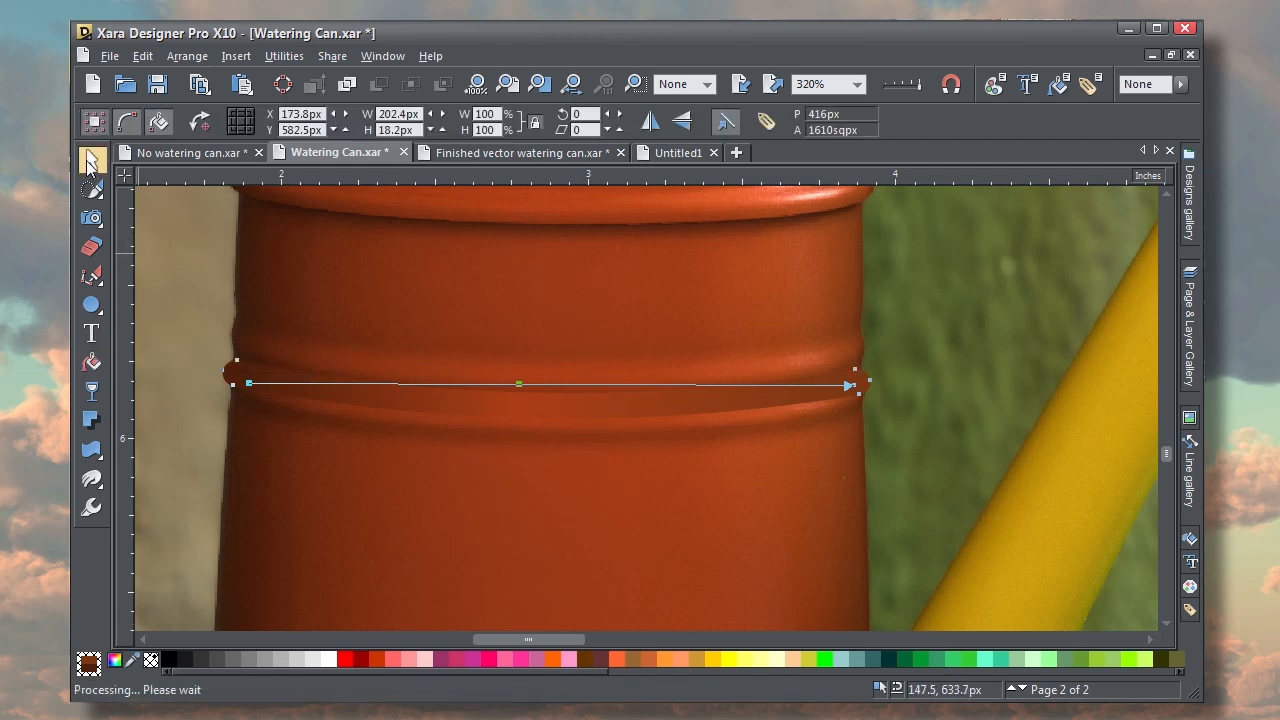
key(Escape)
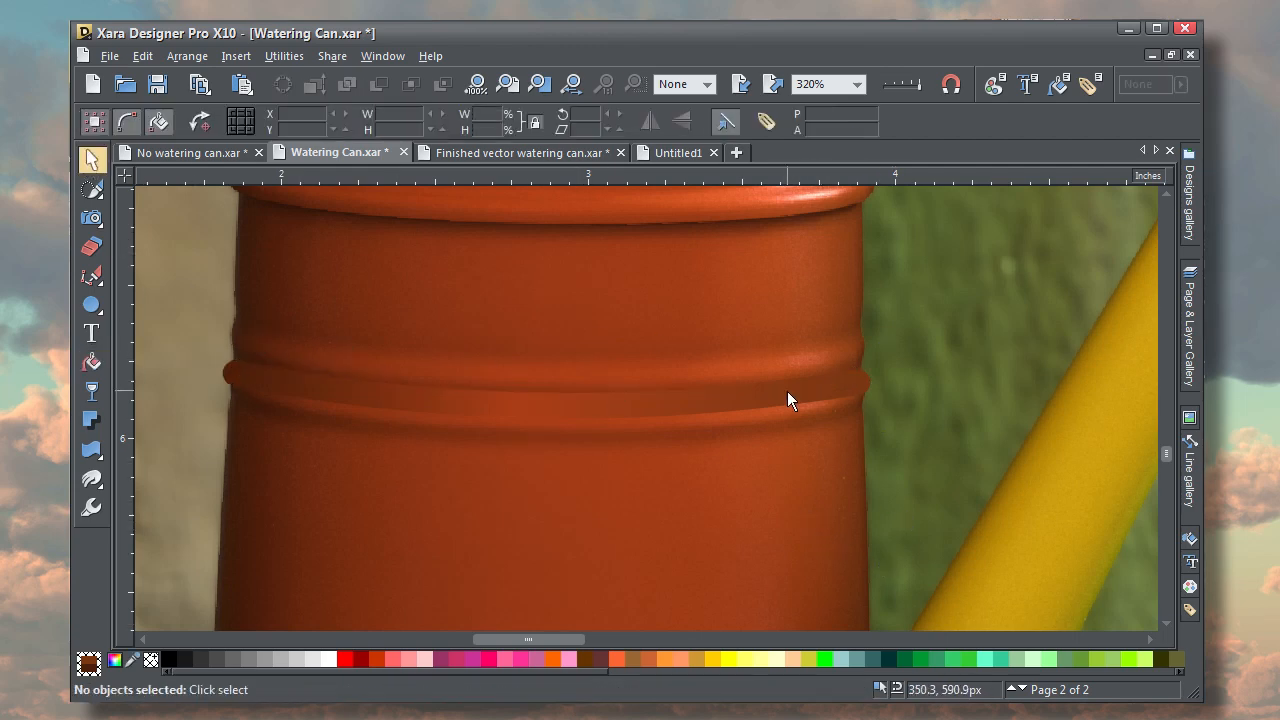
Draw an ellipse about 29 by 9 px over the upper ridge's right highlight, then rotate and shift it slightly to follow the ridge
scroll(787, 391, up, 2)
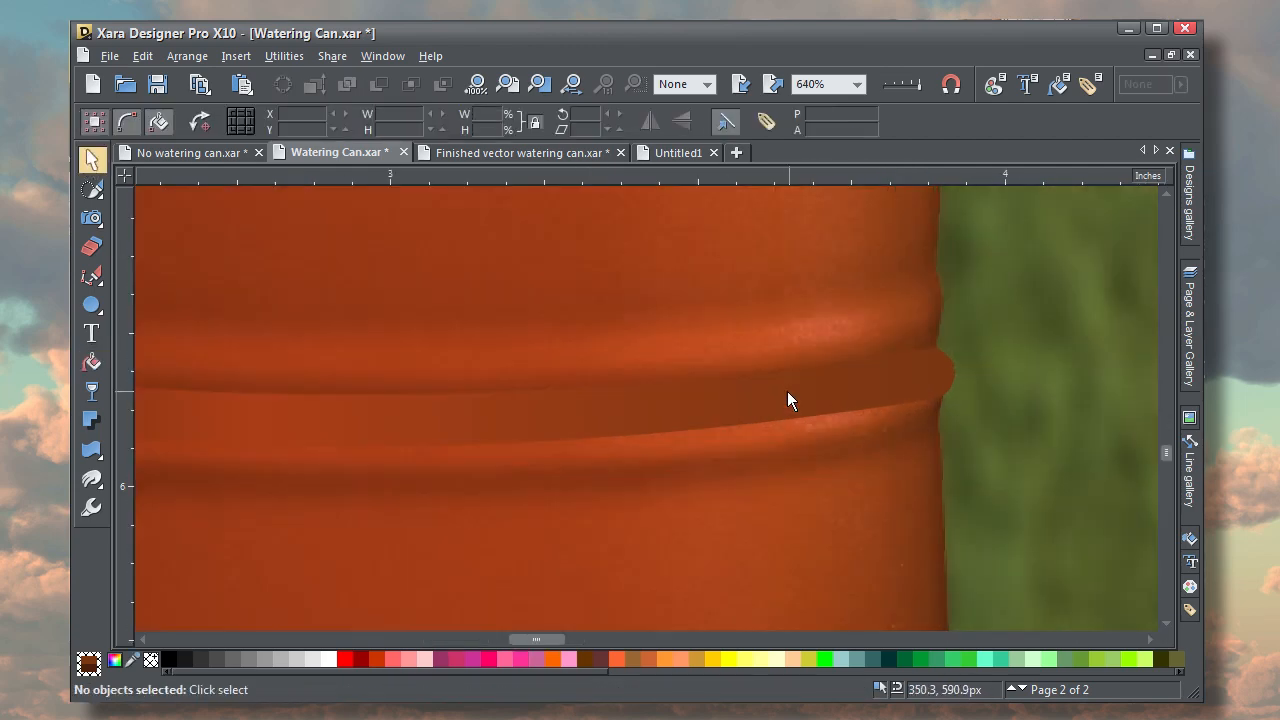
click(92, 305)
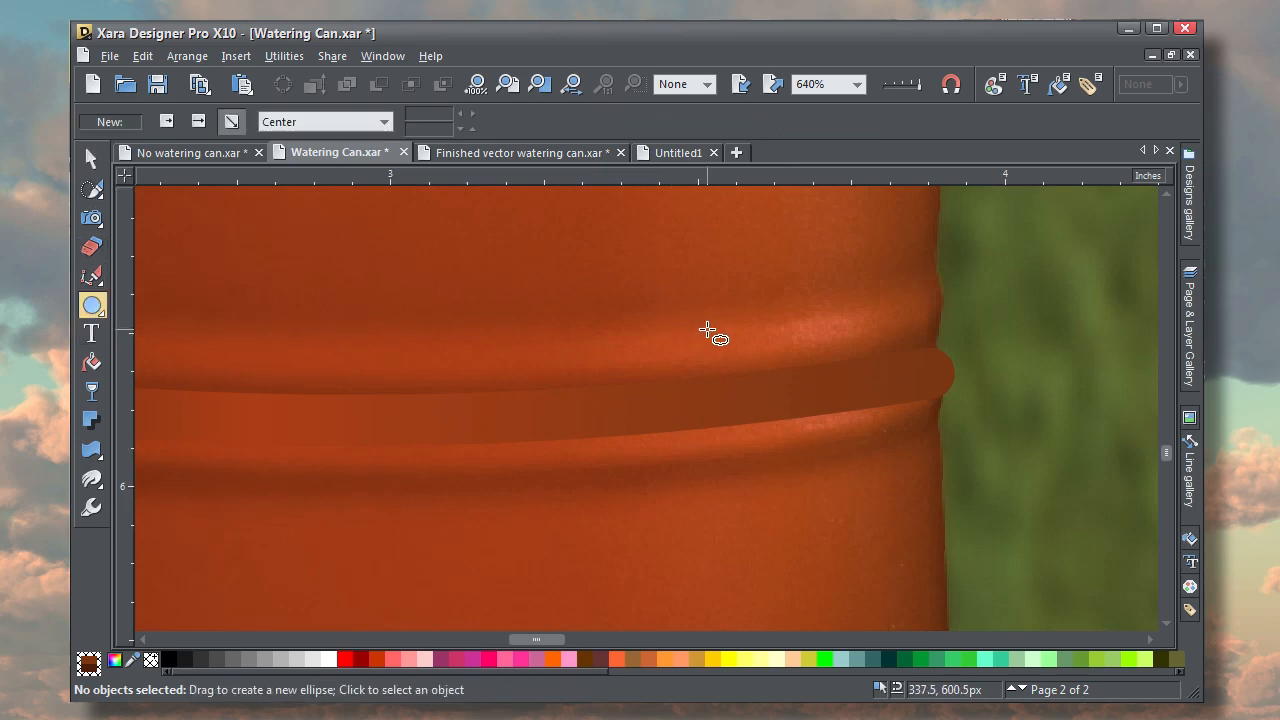
mouse_move(705, 322)
mouse_down()
mouse_move(863, 357)
mouse_move(890, 377)
mouse_up()
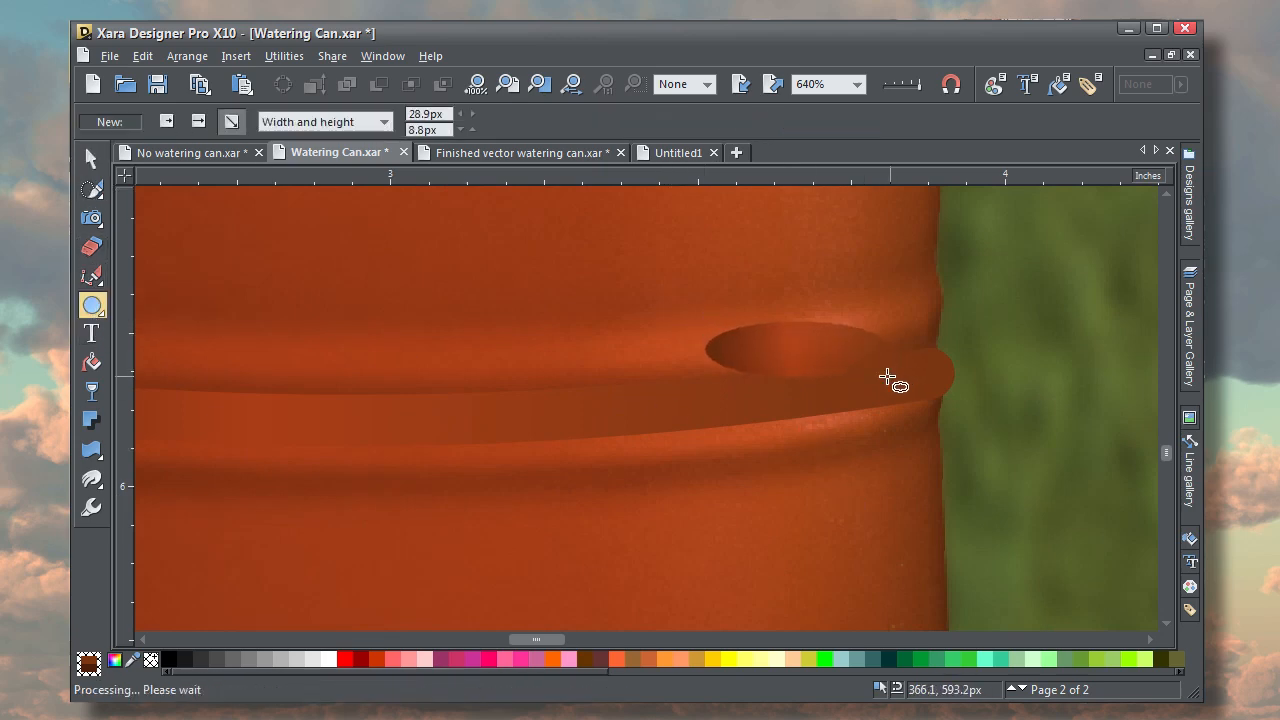
click(92, 158)
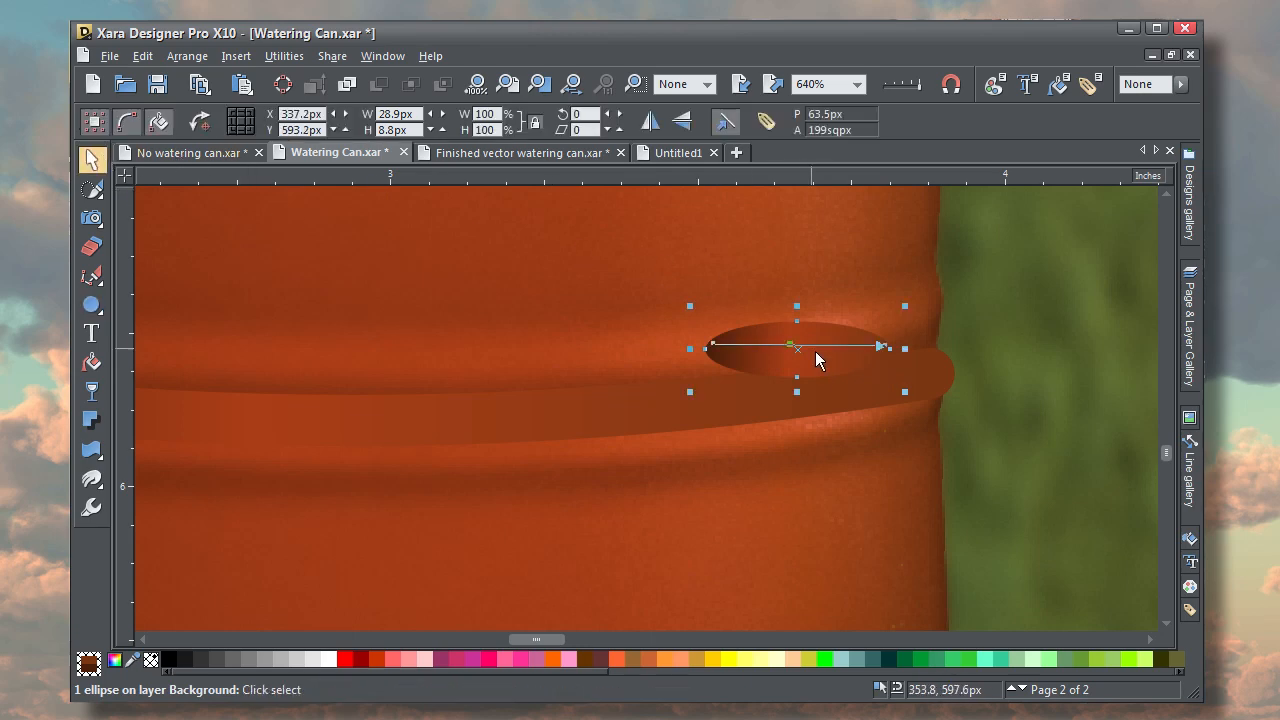
click(821, 367)
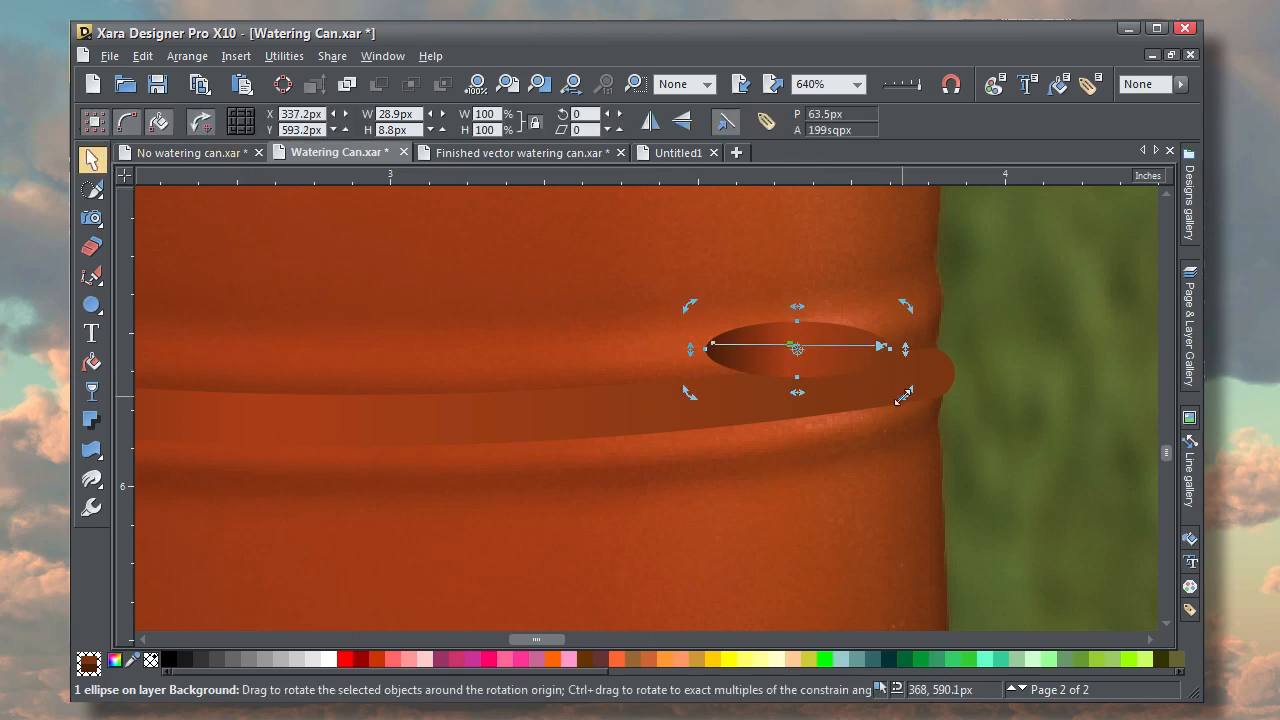
drag(905, 391, 900, 386)
drag(846, 354, 840, 341)
Replace the ellipse's gradient colours with one flat colour, move it off the highlight and sample the photo's light highlight colour for it
click(505, 659)
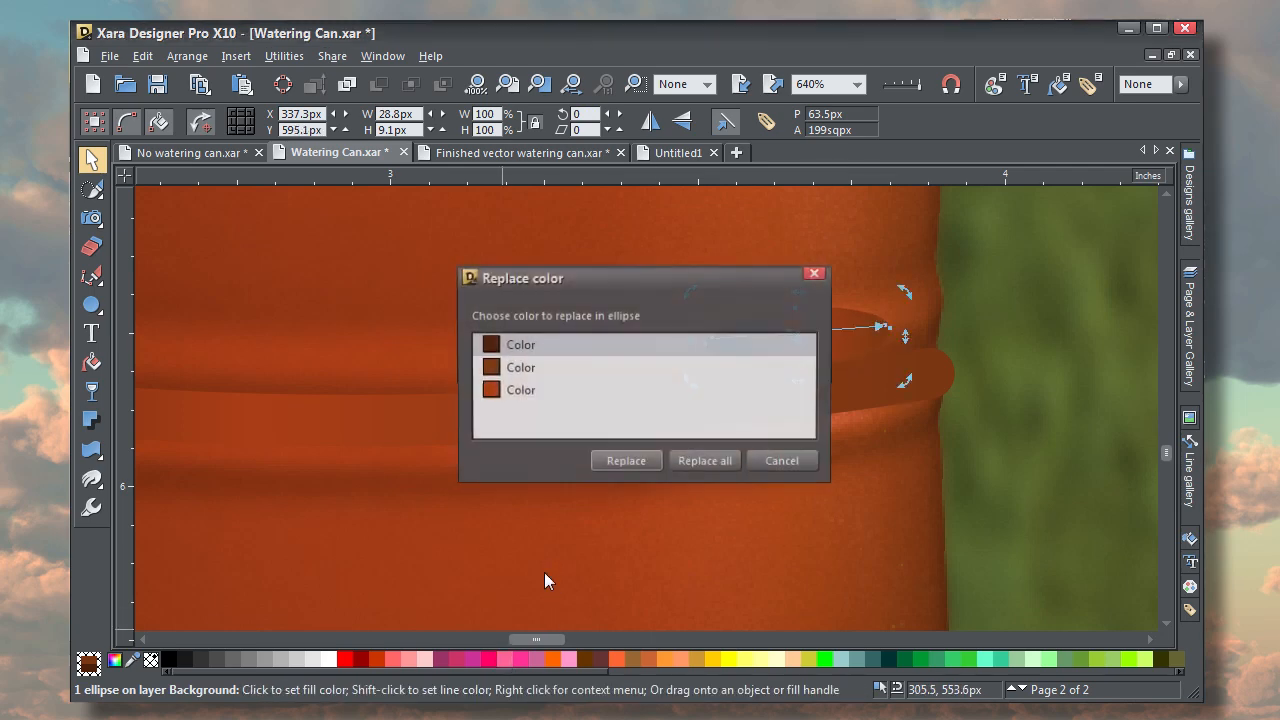
click(687, 466)
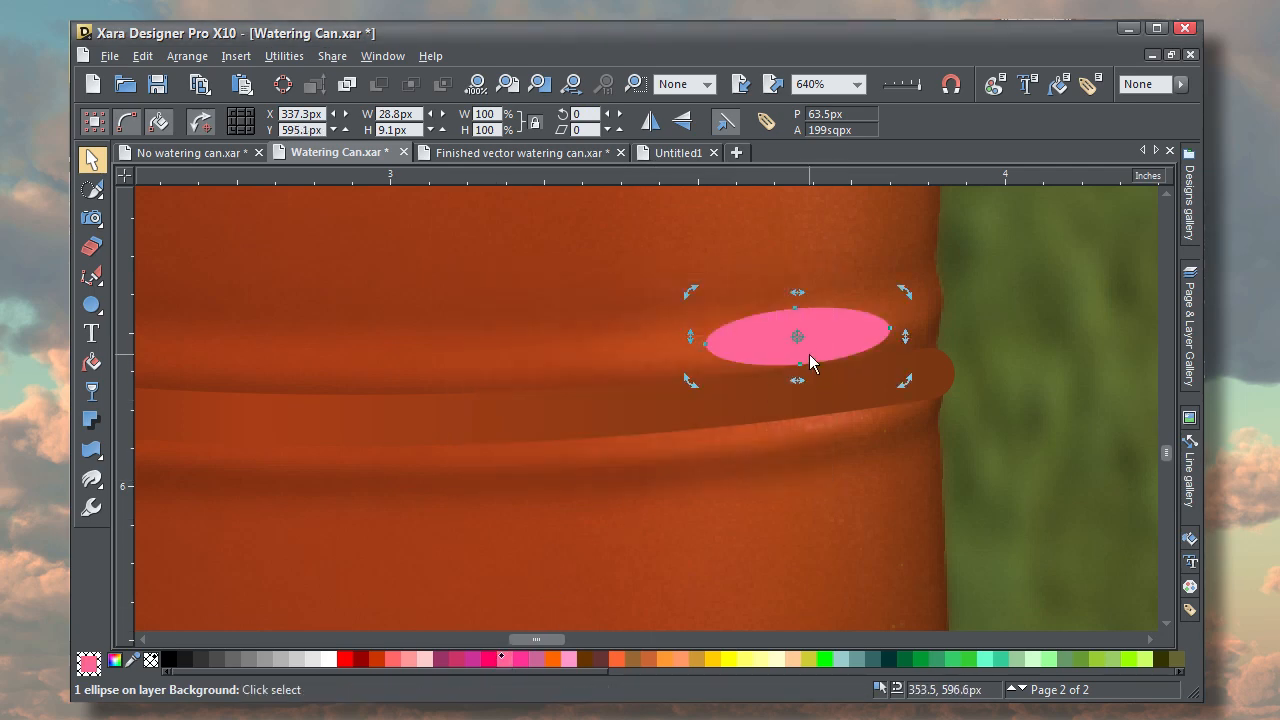
drag(810, 347, 733, 294)
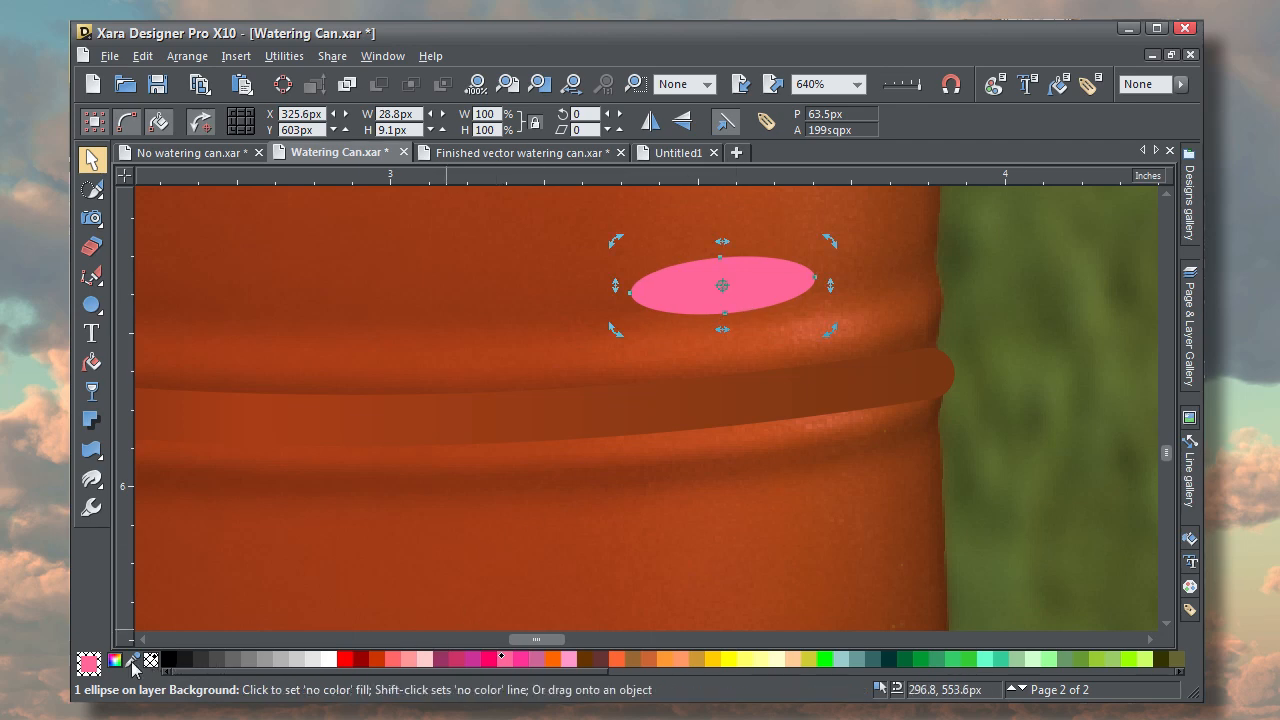
drag(132, 662, 860, 318)
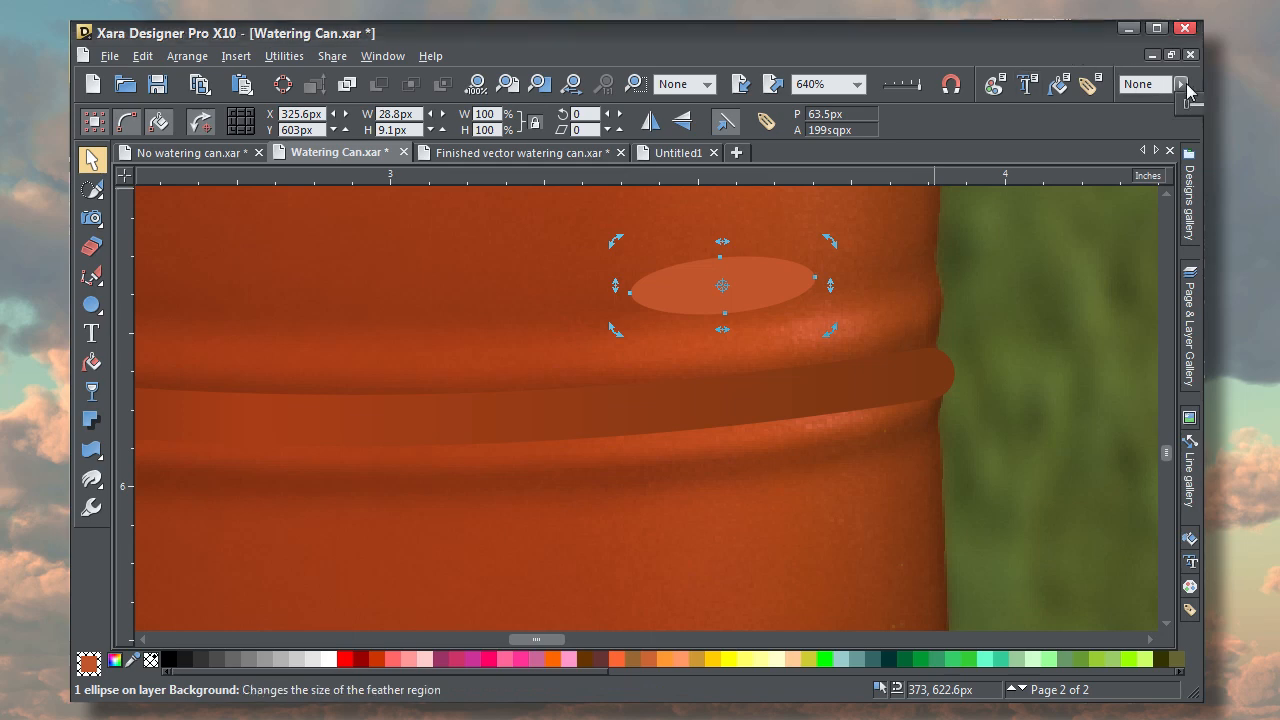
Feather the highlight ellipse by 3.2 px, place it on the right part of the gradient band and move both onto the upper ridge
drag(1188, 90, 1196, 112)
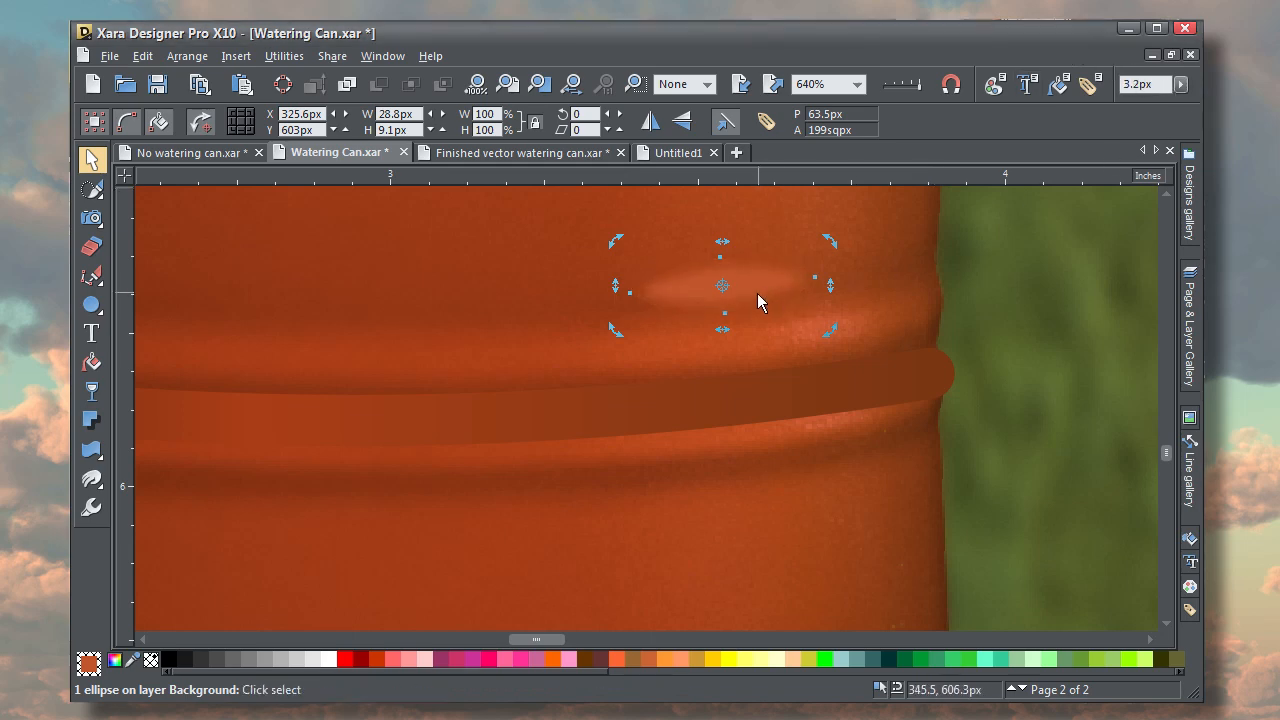
drag(755, 292, 809, 403)
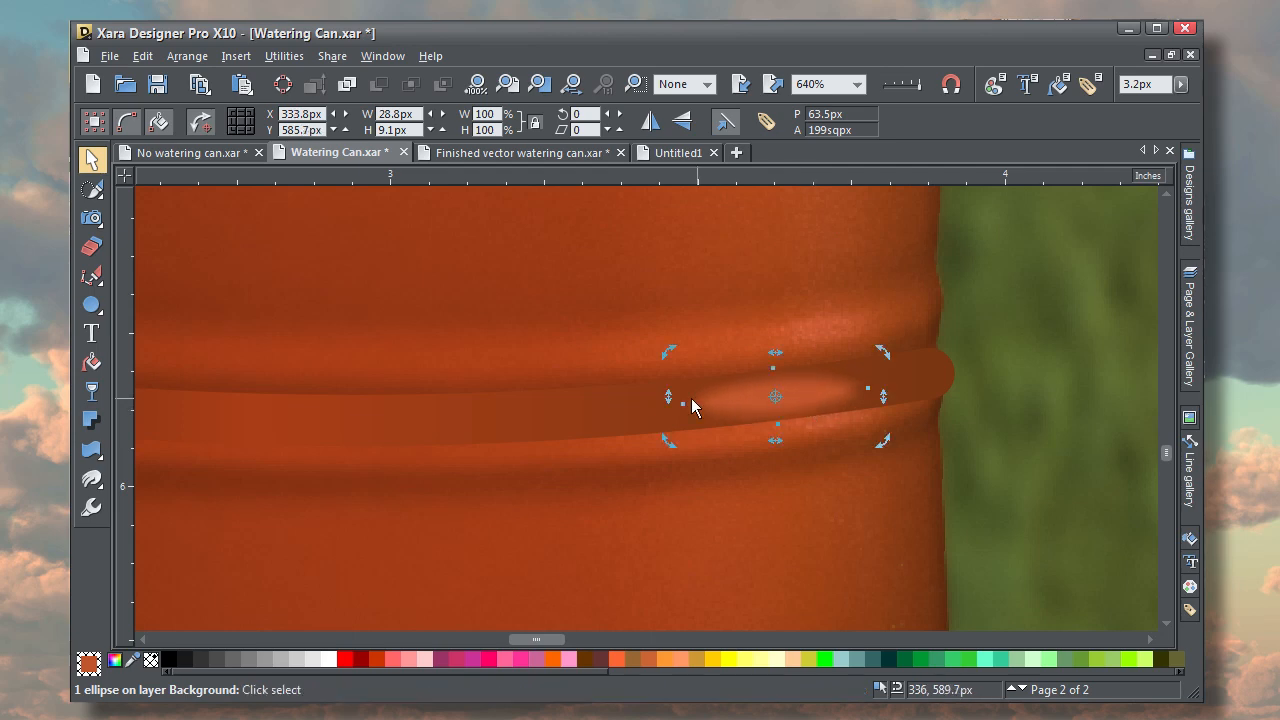
shift+click(639, 399)
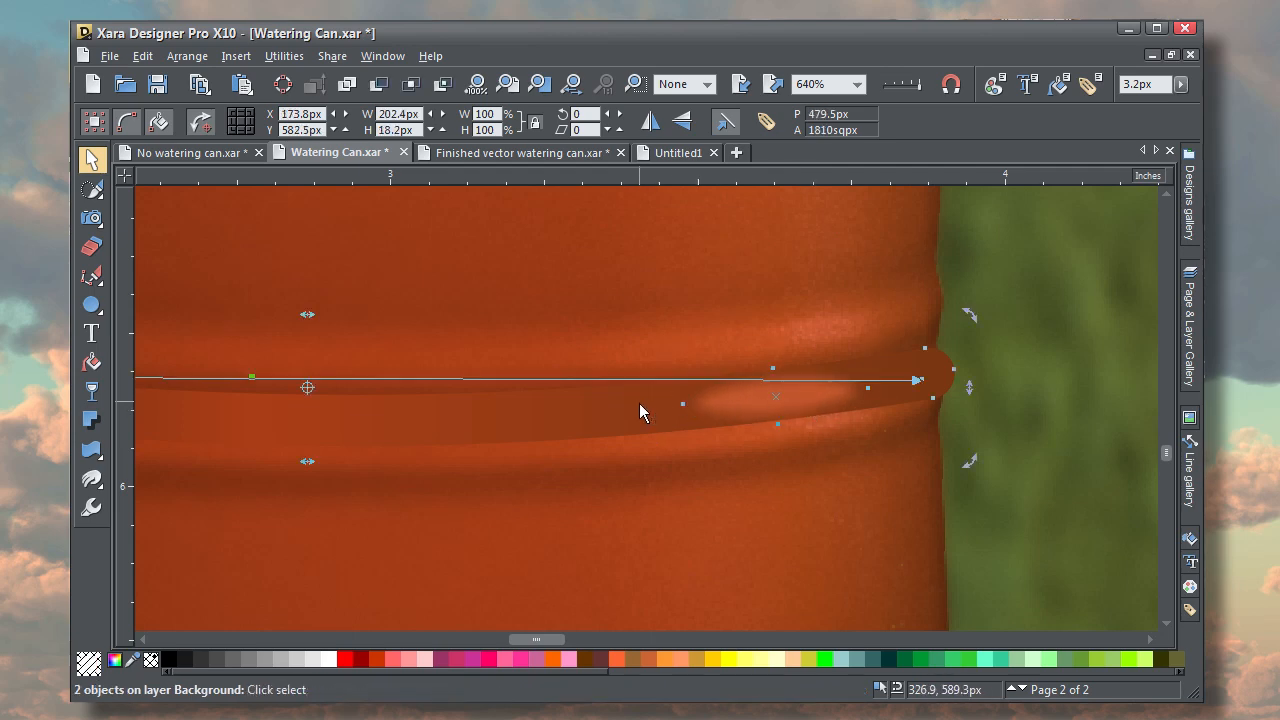
drag(639, 403, 627, 345)
Feather the gradient band on the upper ridge by 2 px
click(637, 383)
click(626, 357)
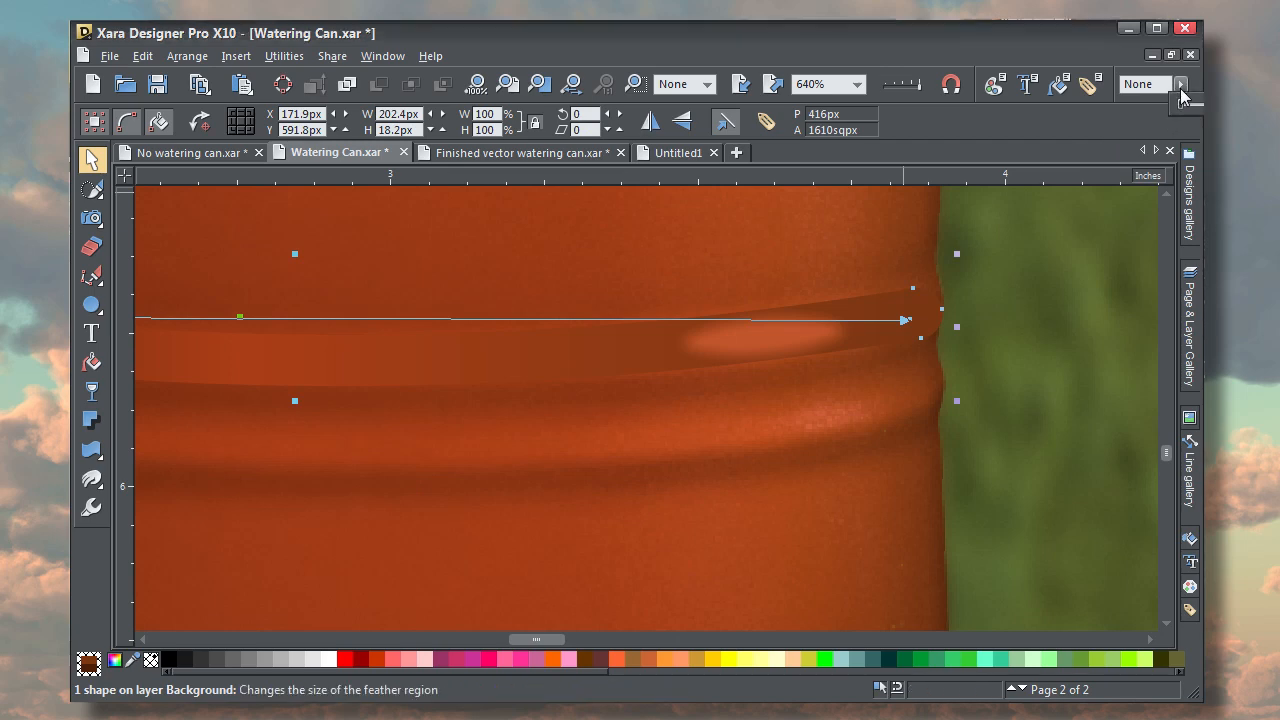
drag(1181, 94, 1192, 112)
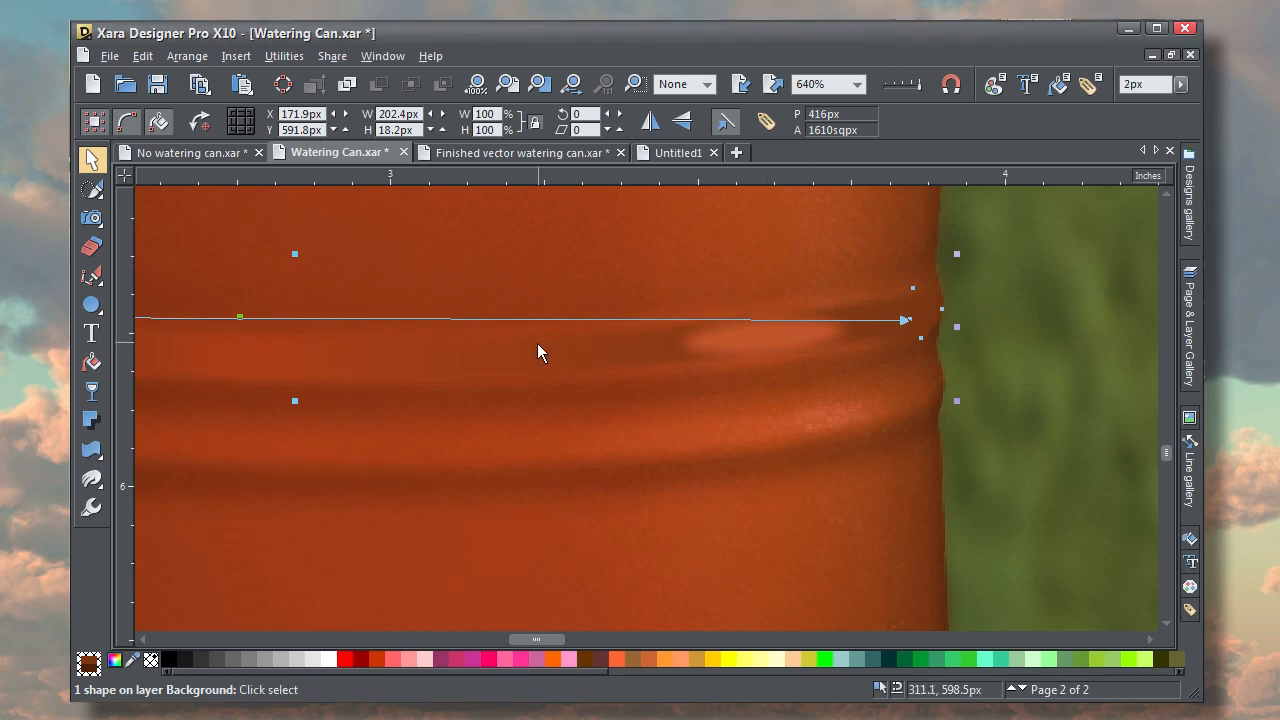
shift+click(505, 352)
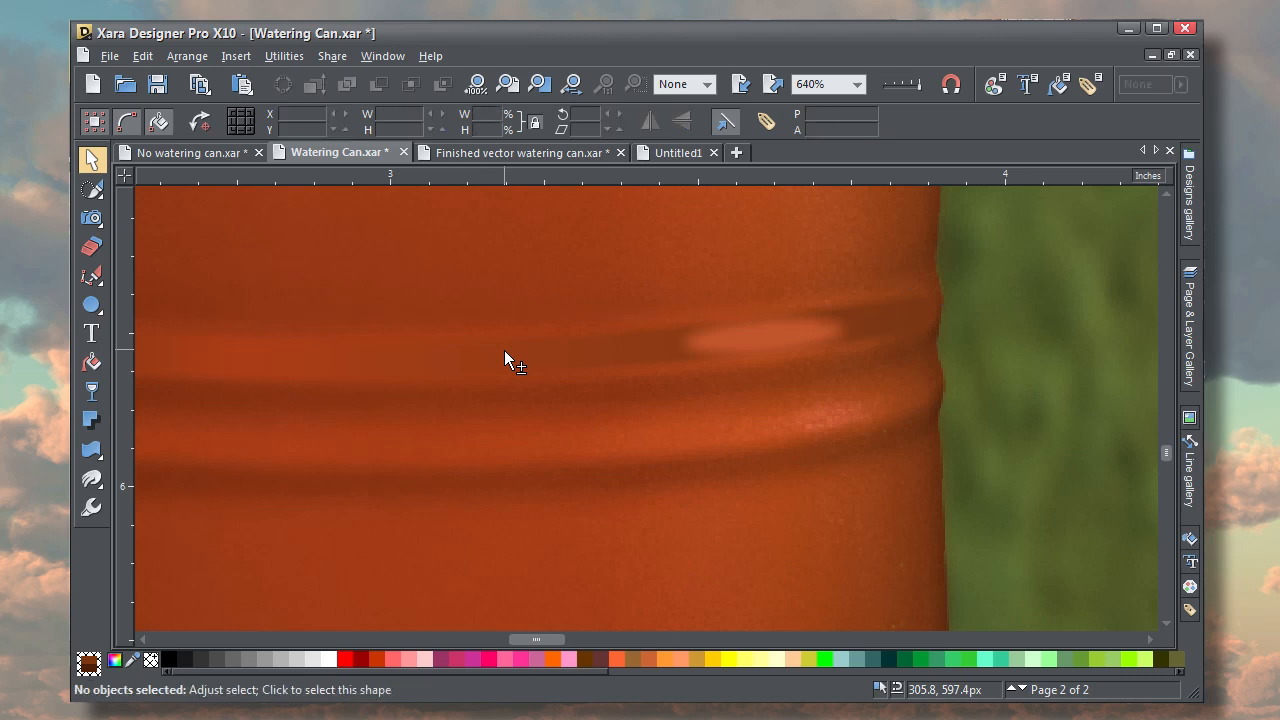
Copy the upper ridge's gradient band together with its highlight ellipse down onto the lower ridge
click(549, 361)
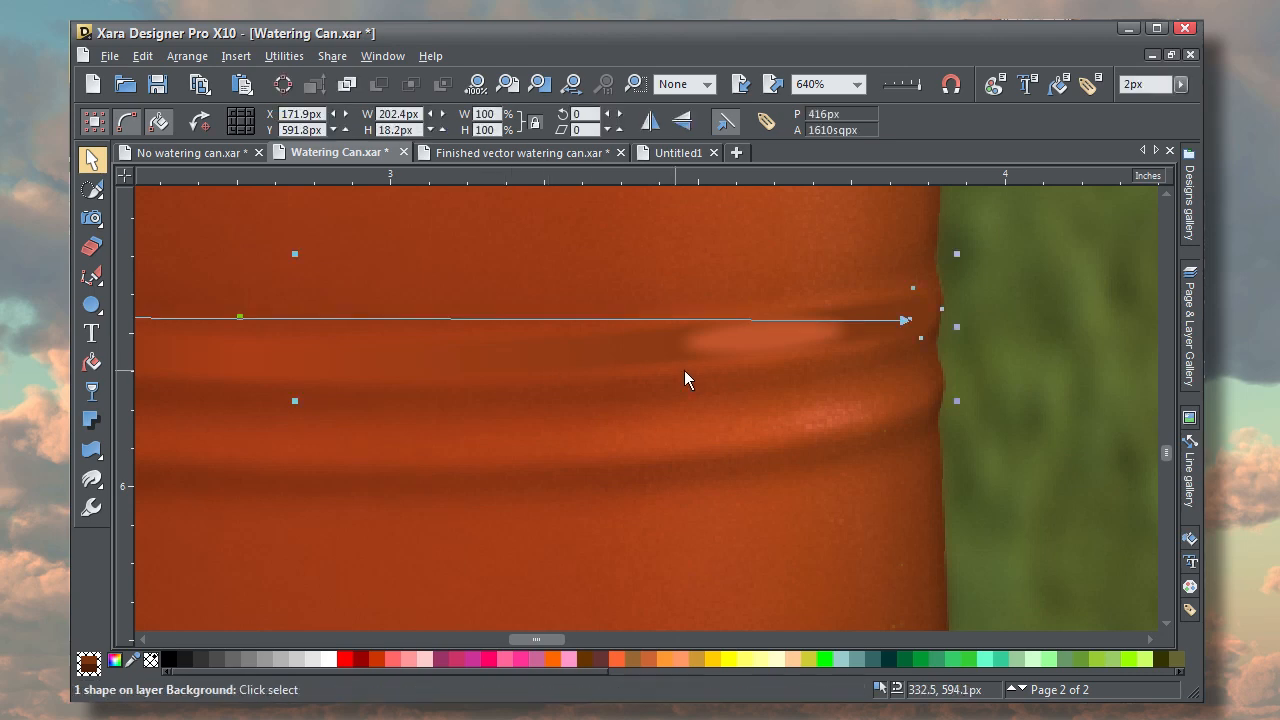
shift+click(726, 342)
drag(726, 342, 724, 427)
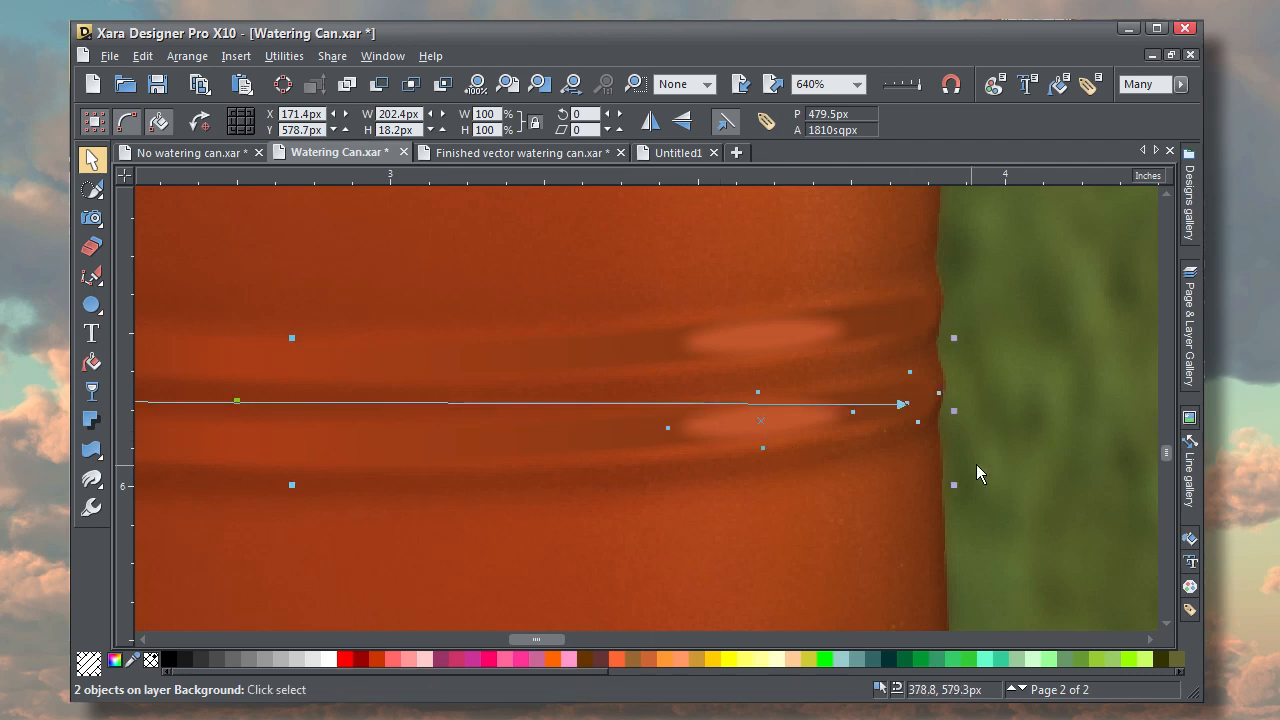
click(1031, 457)
Enlarge the lower ridge's highlight ellipse to about 31 by 11 px
click(783, 430)
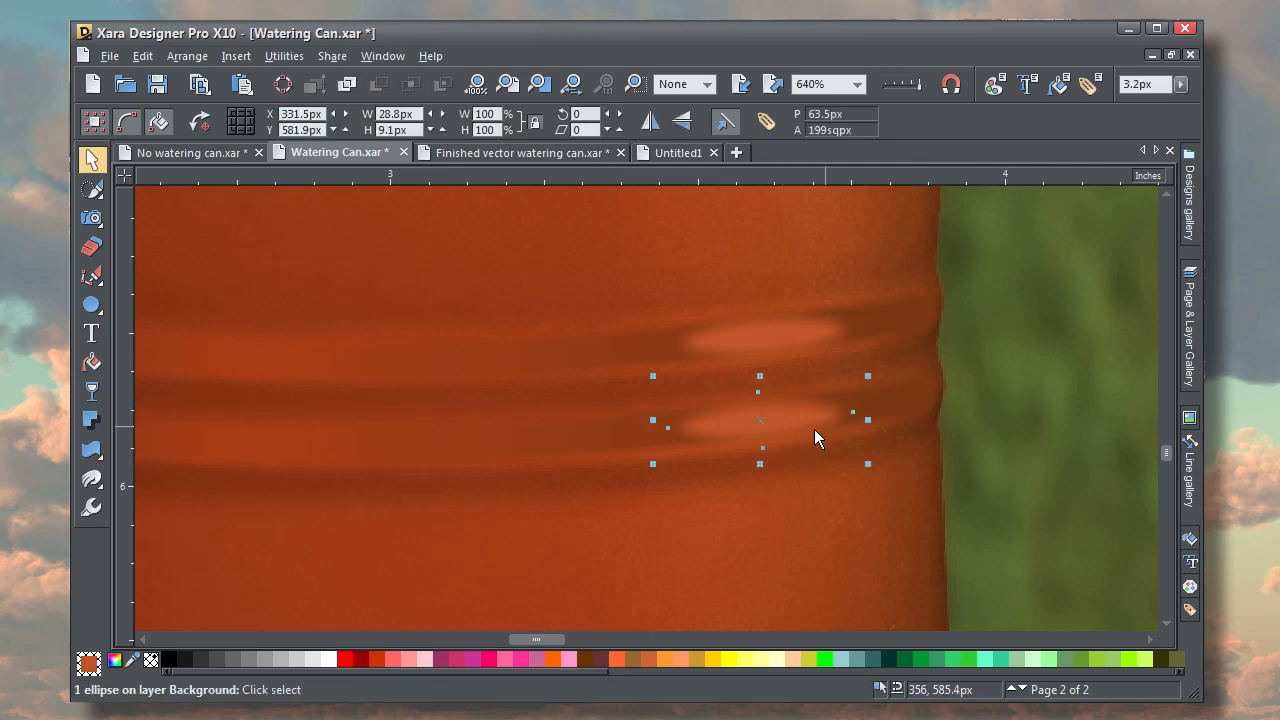
drag(758, 375, 758, 373)
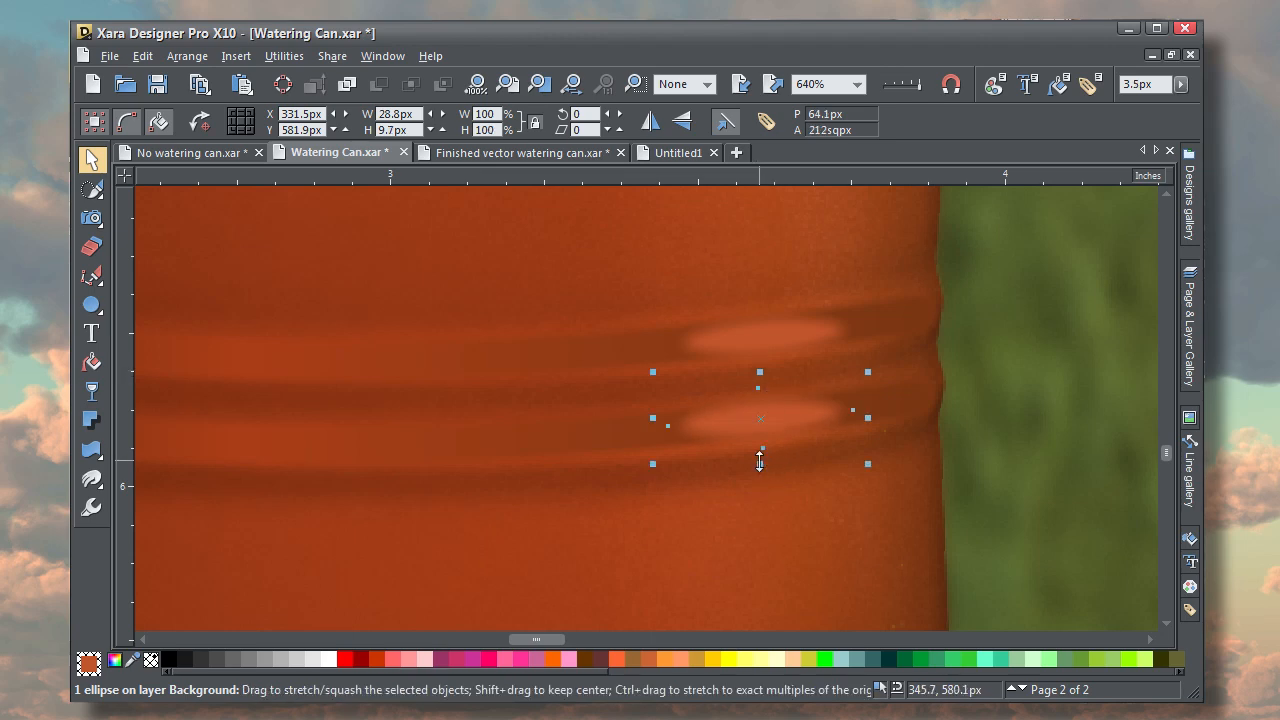
drag(760, 460, 758, 467)
drag(867, 419, 882, 422)
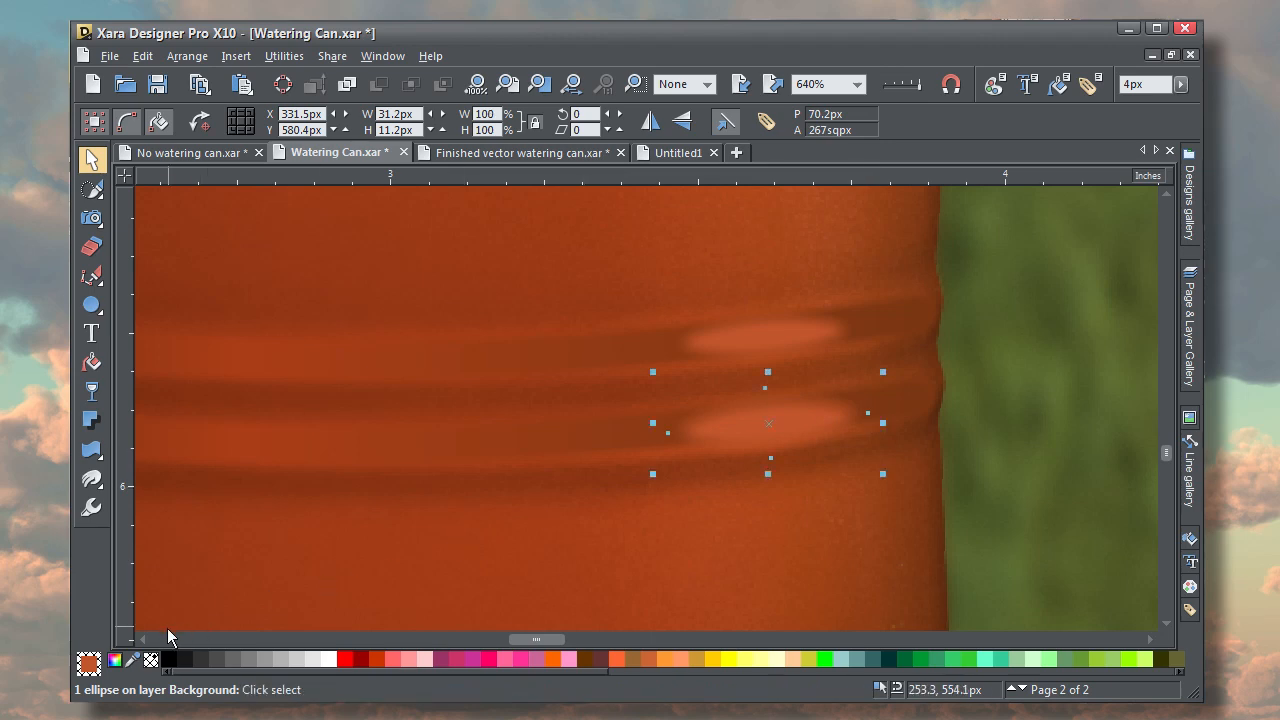
Lighten the lower highlight ellipse's fill to colour ca5e33
click(114, 660)
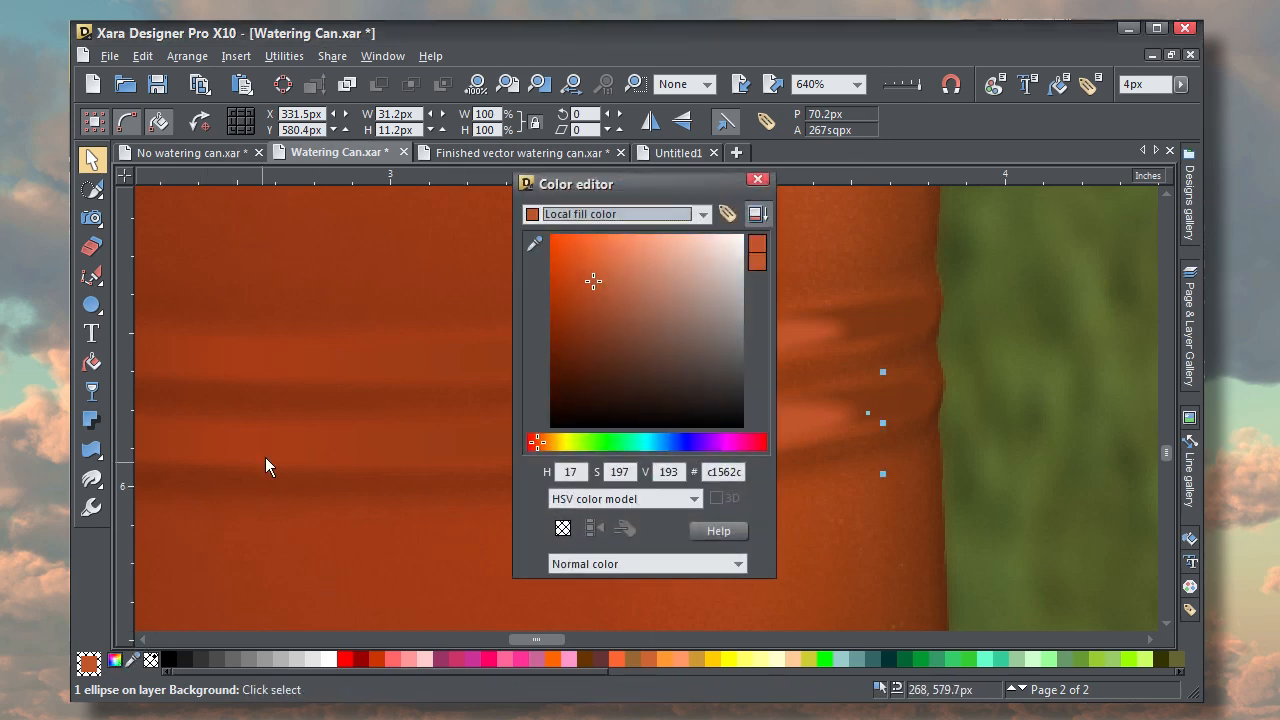
key(ctrl+shift+b)
click(596, 276)
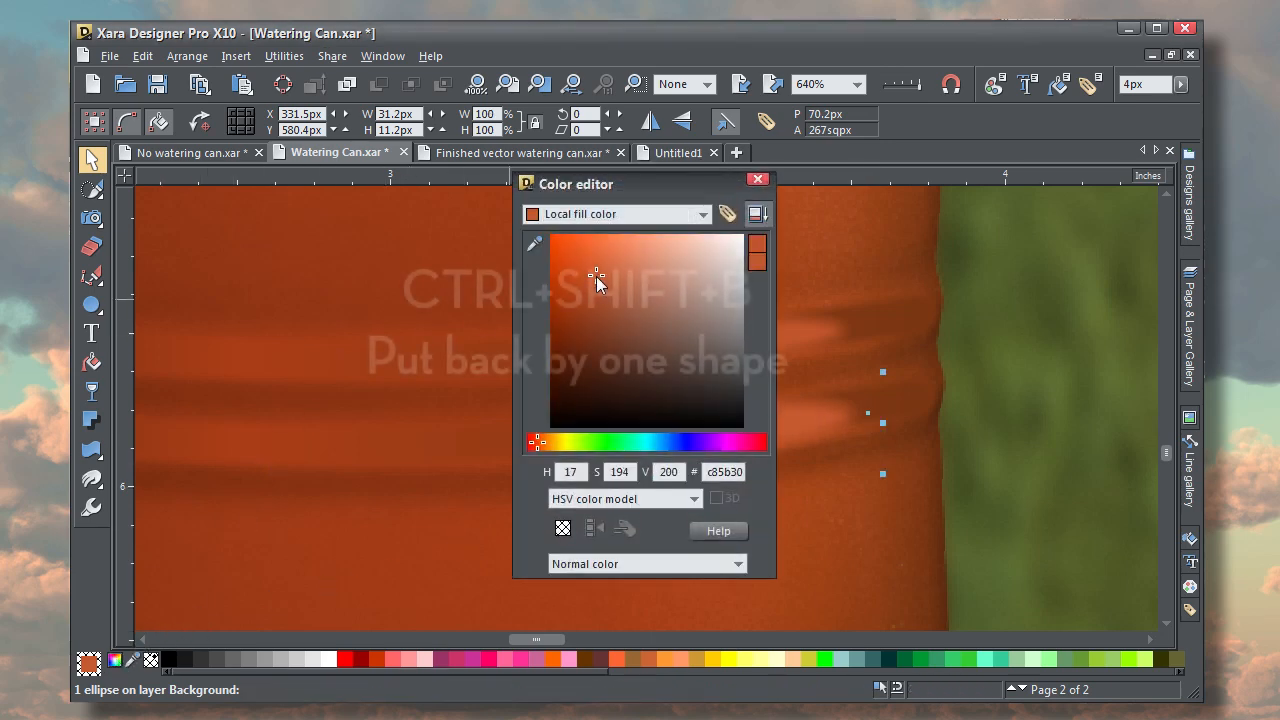
drag(633, 180, 506, 199)
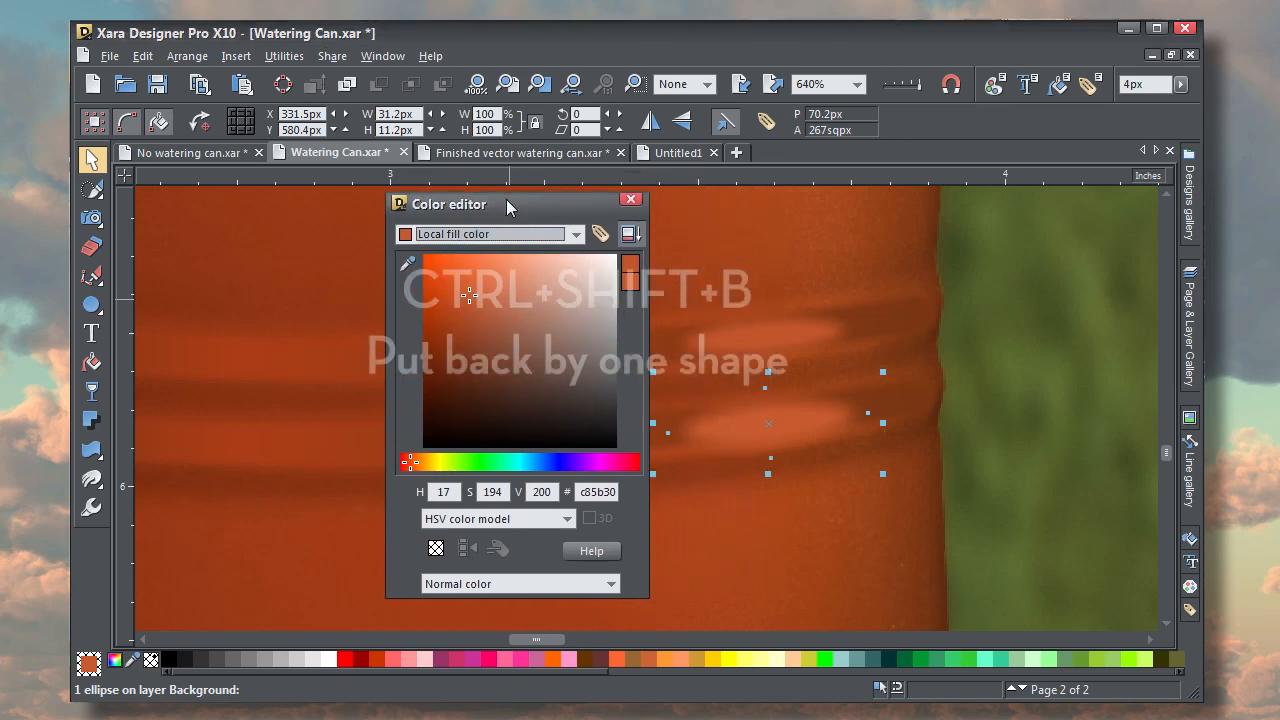
click(476, 289)
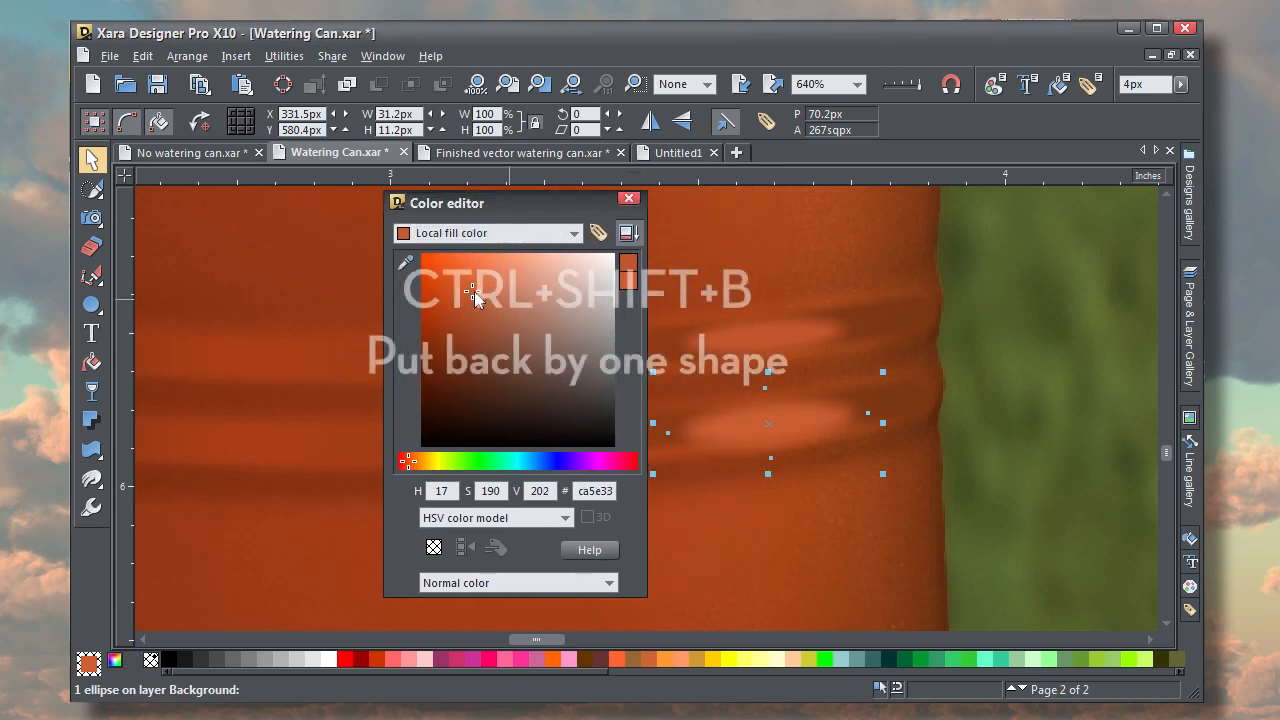
click(628, 201)
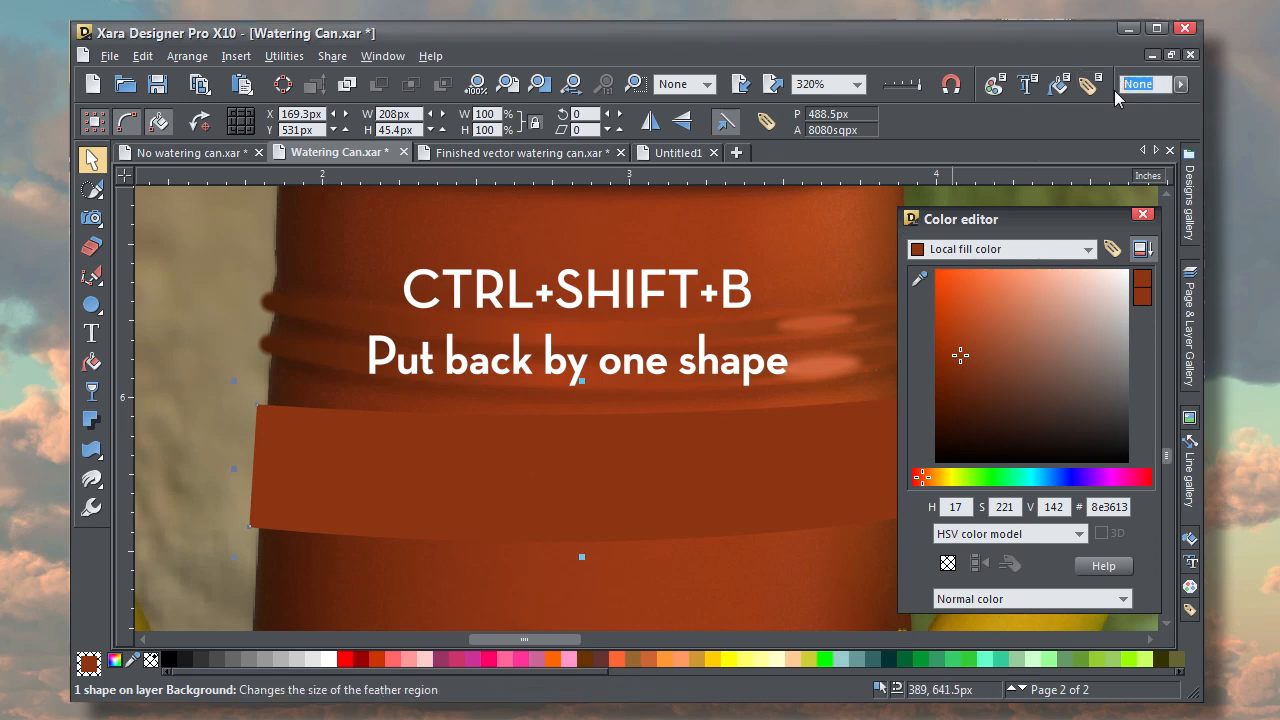
Feather the wide dark brown shape below the ridges by 9 px and close the colour editor
text(9)
key(Return)
key(ctrl+shift+b)
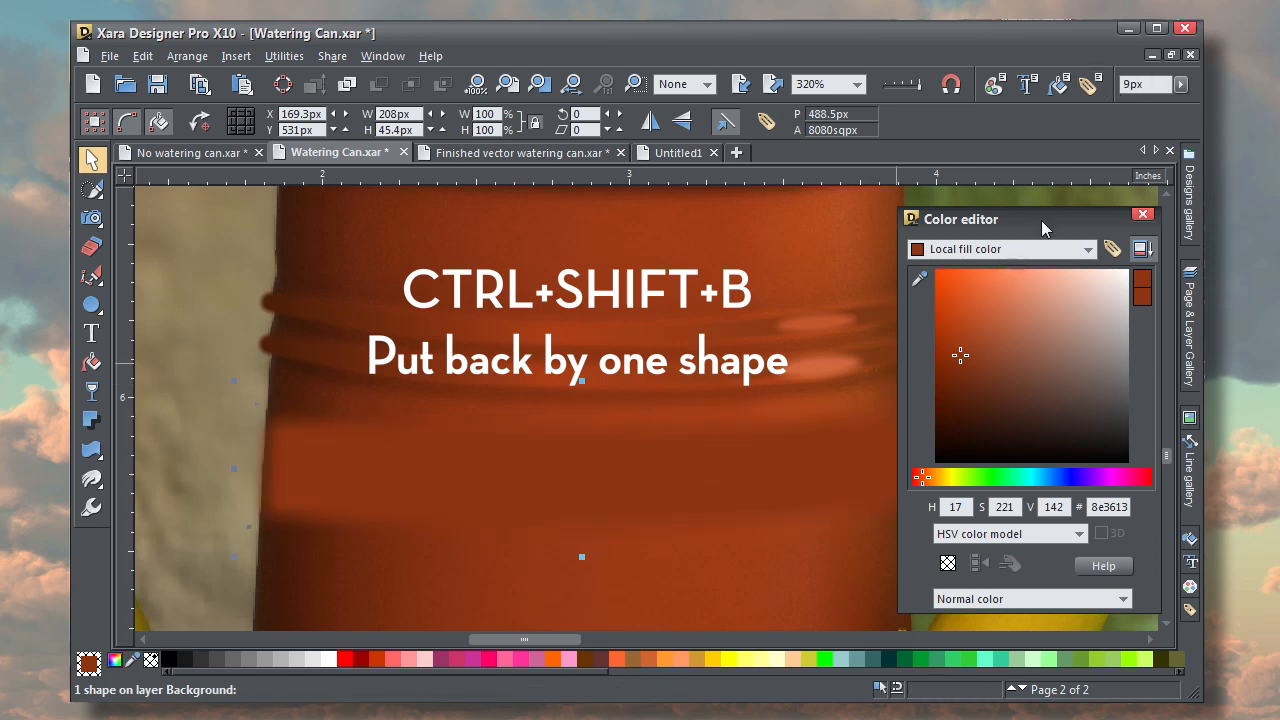
click(1143, 214)
Move the feathered brown shape up over the ridges and send it back behind the ridge bands and highlights
drag(704, 483, 712, 366)
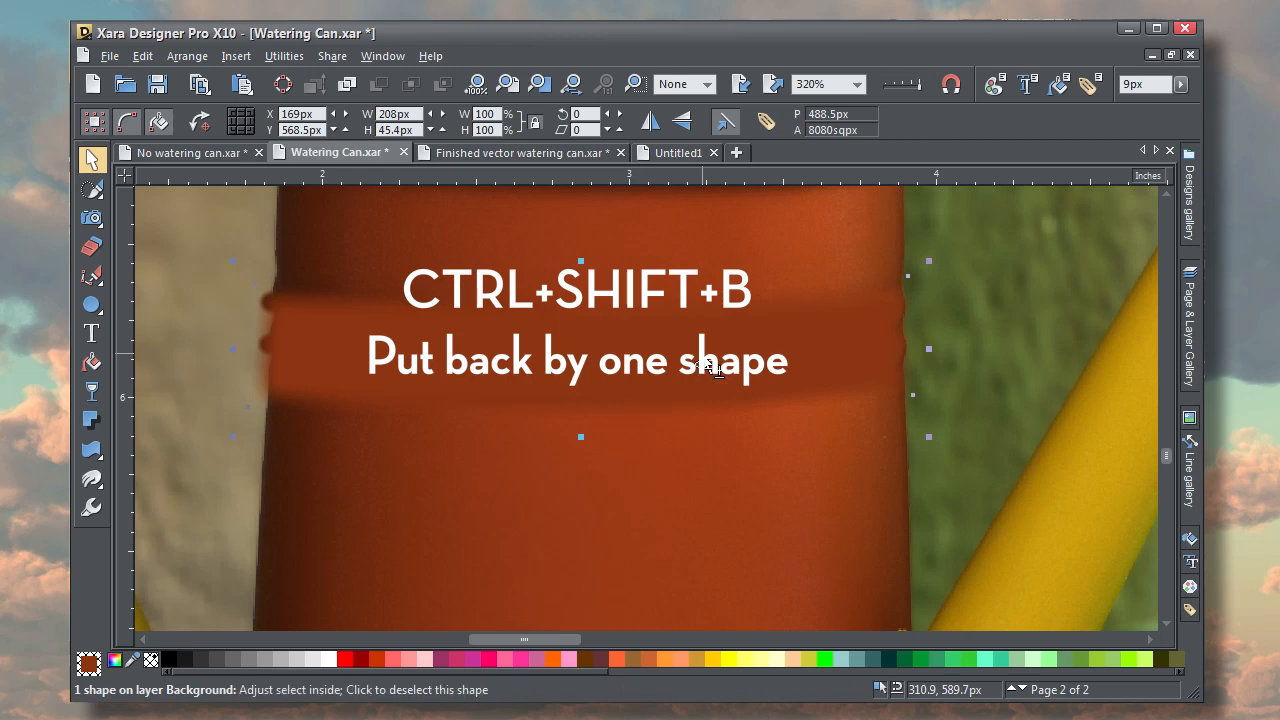
key(ctrl+shift+b)
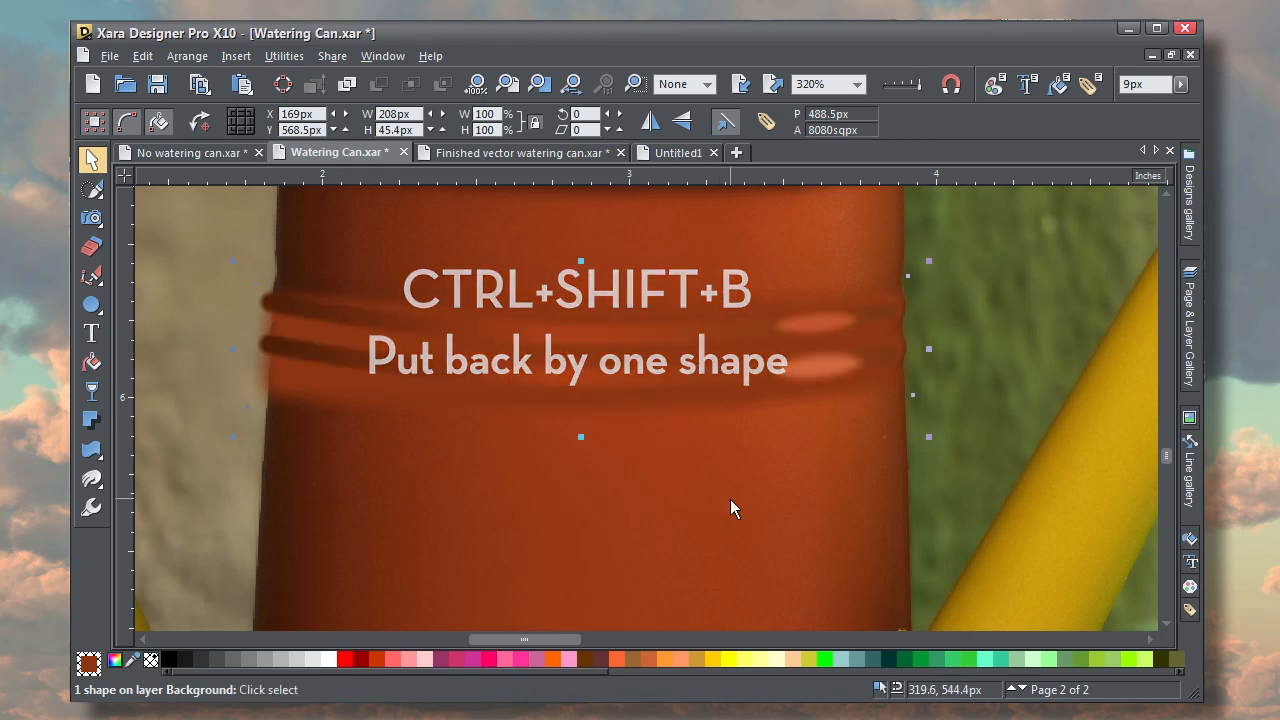
key(Escape)
scroll(730, 508, down, 1)
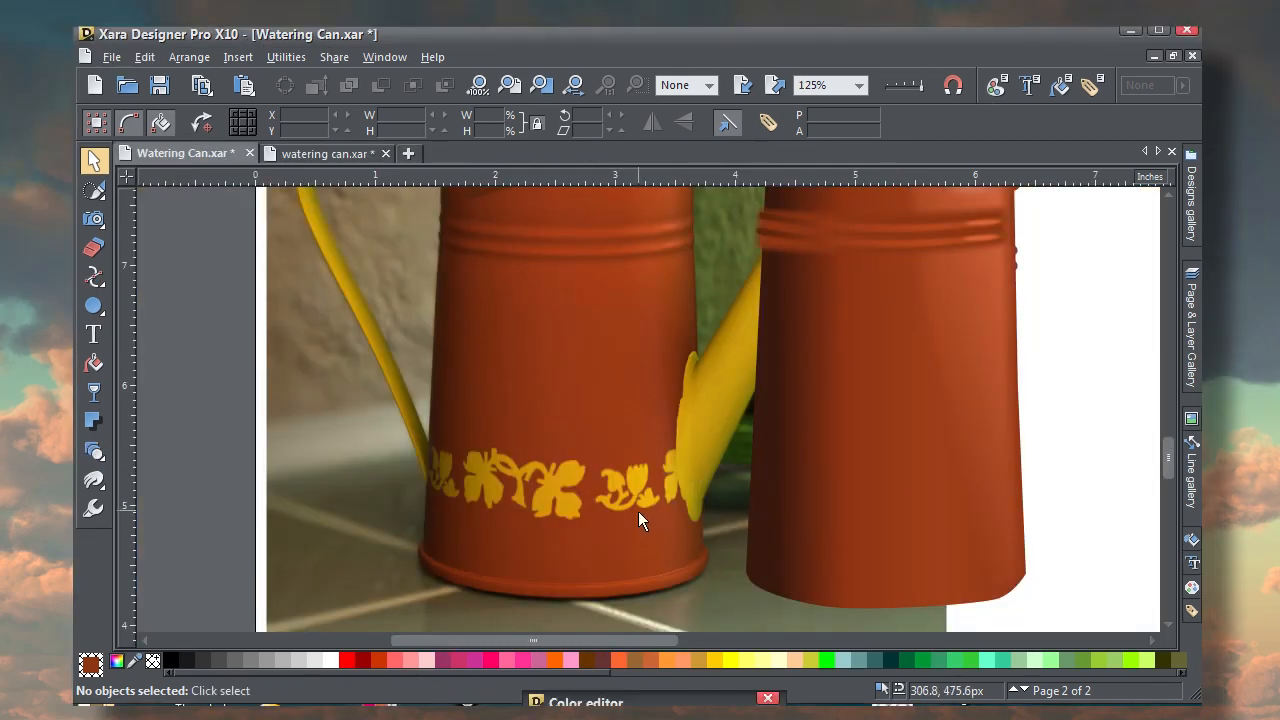
Start tracing the yellow spout's flared base with the Pen tool, from its upper notch over the tip and down the left edge
key(shift+F8)
drag(638, 511, 580, 457)
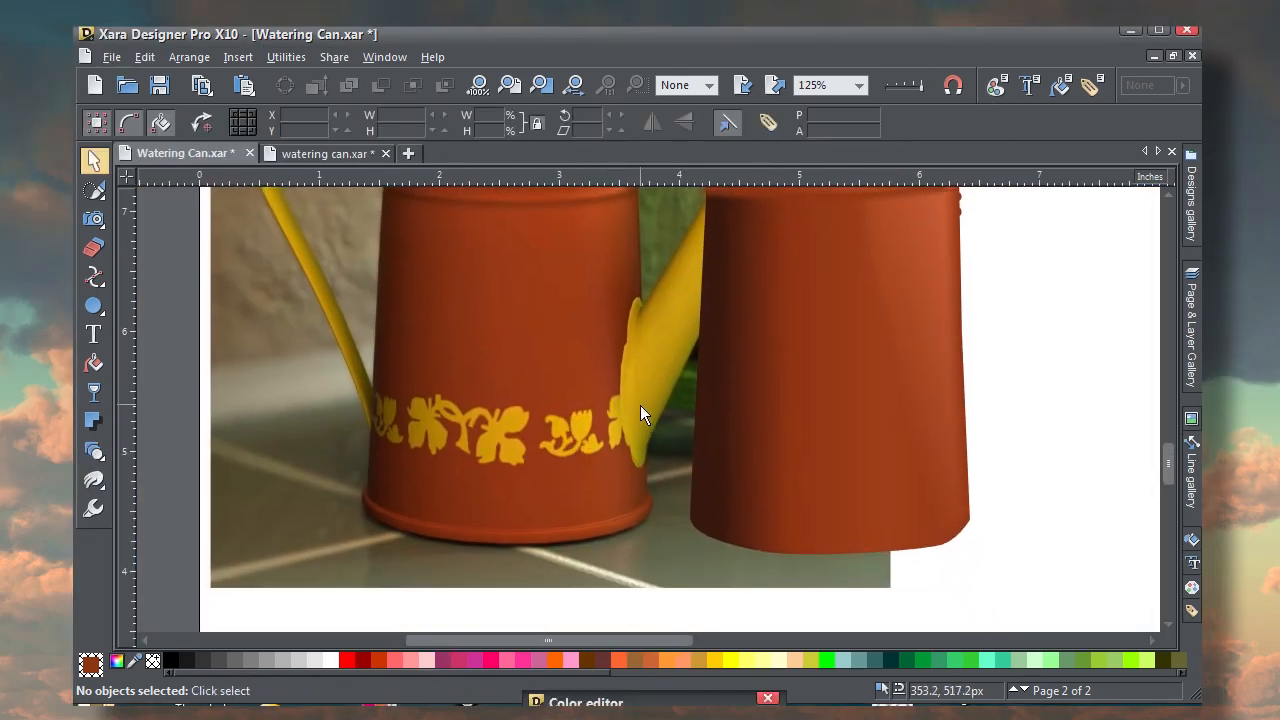
scroll(640, 405, up, 1)
drag(636, 399, 571, 434)
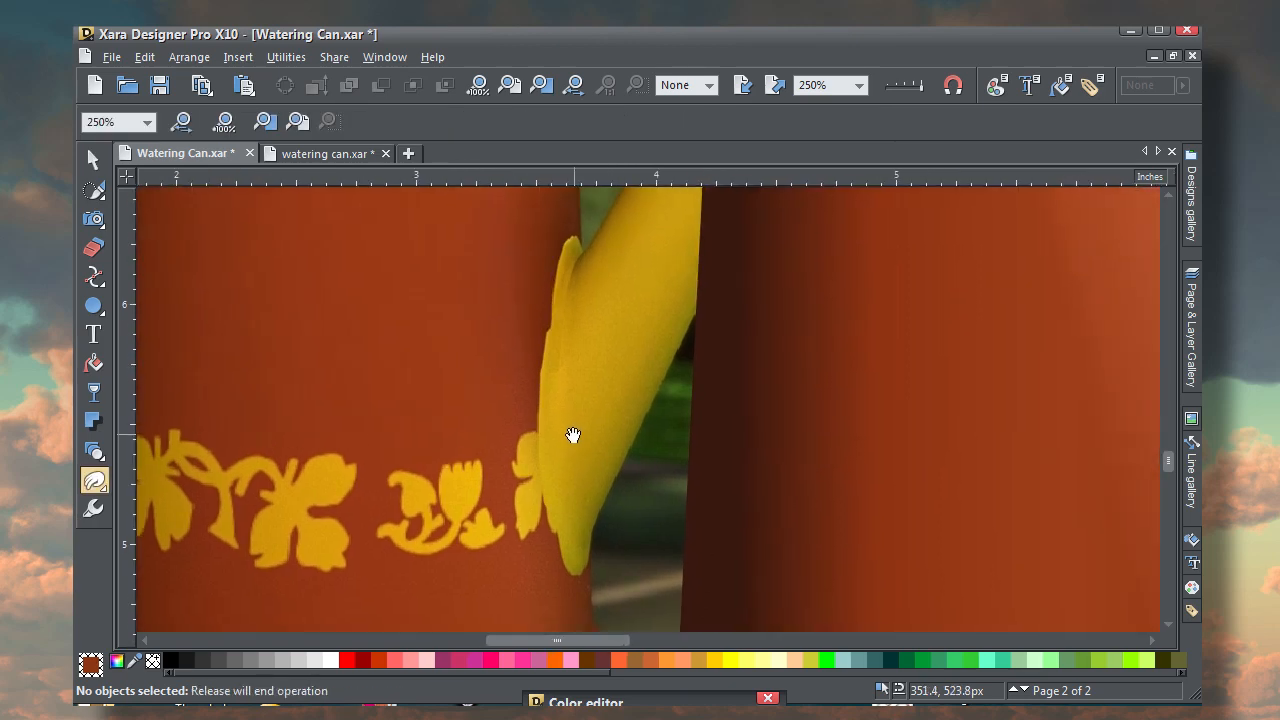
mouse_move(94, 277)
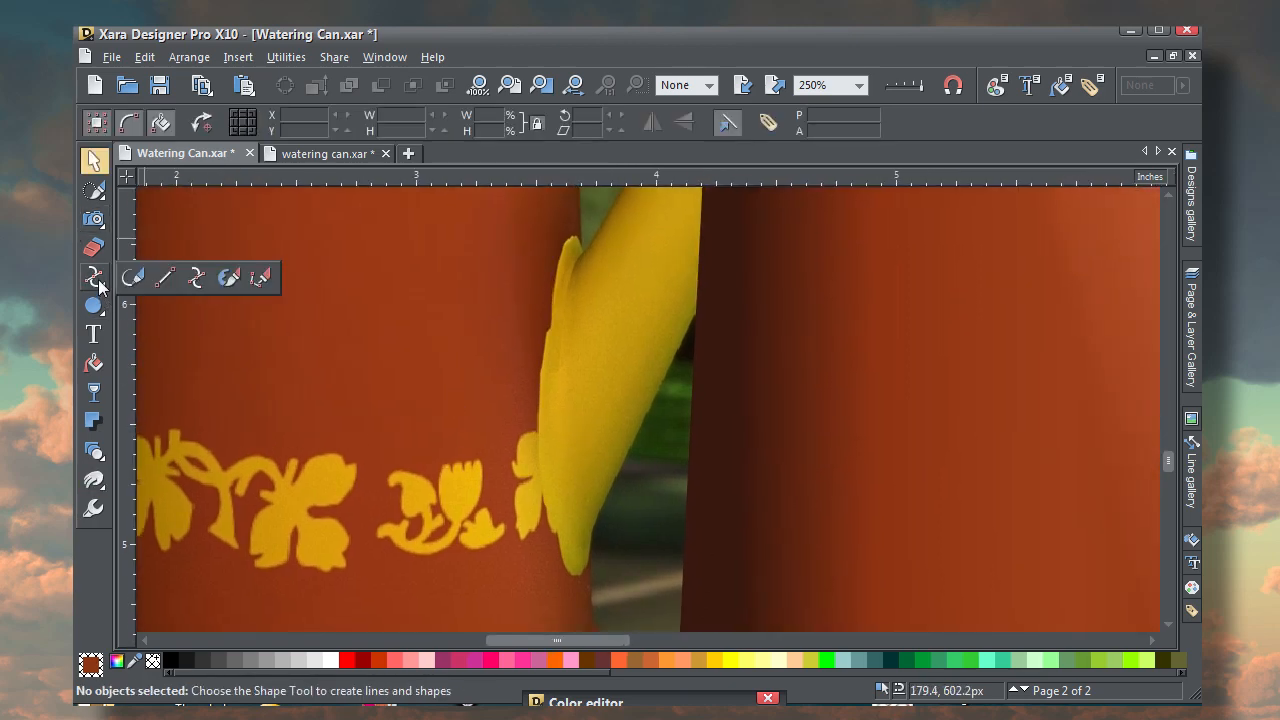
click(197, 277)
click(253, 278)
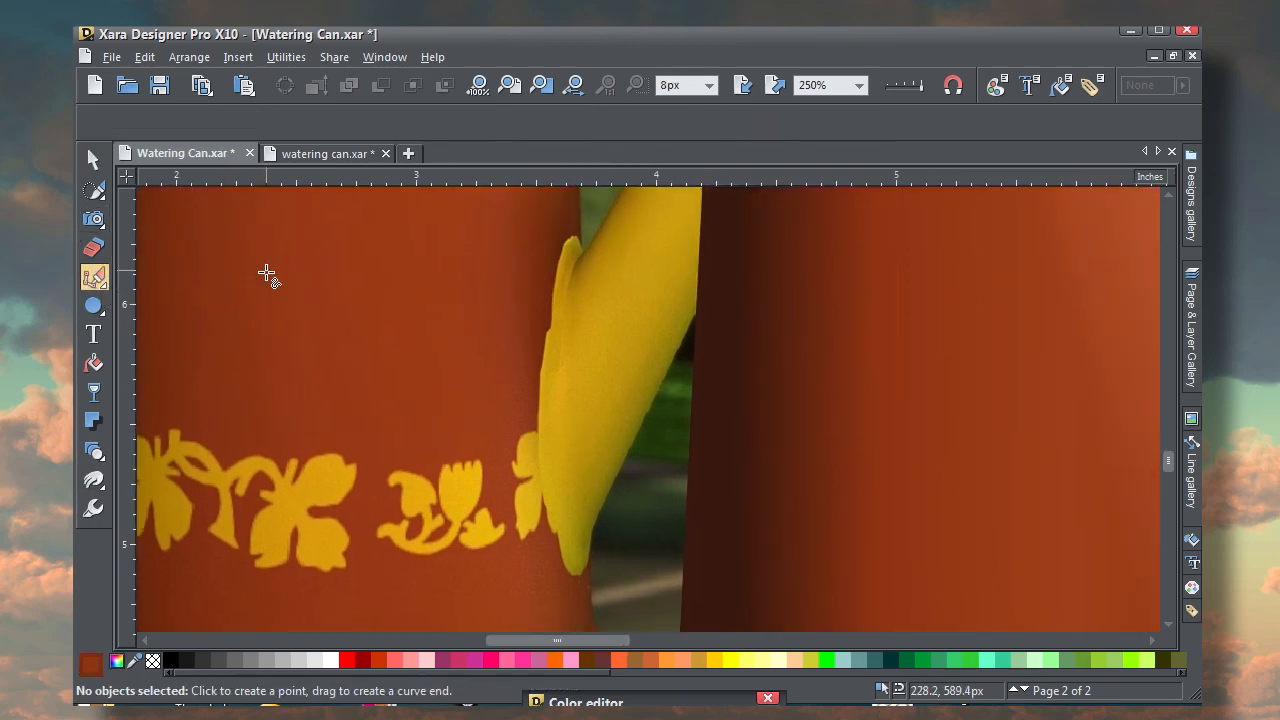
click(583, 267)
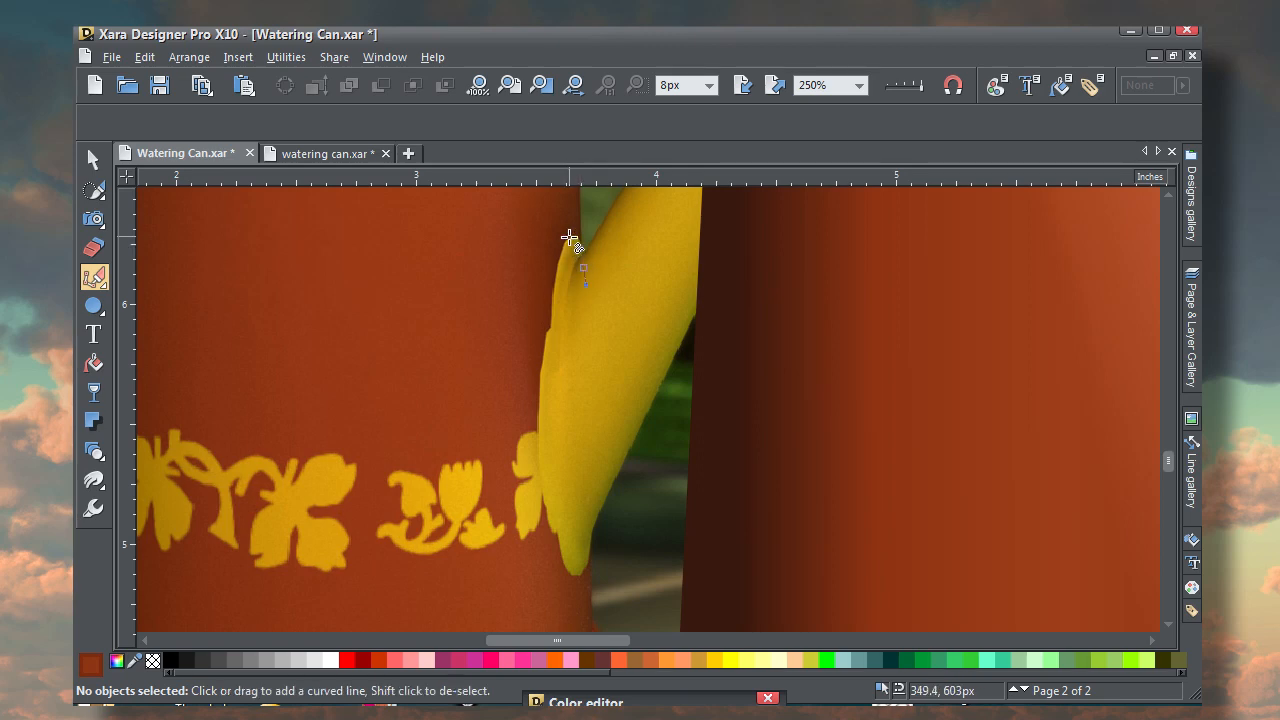
click(561, 242)
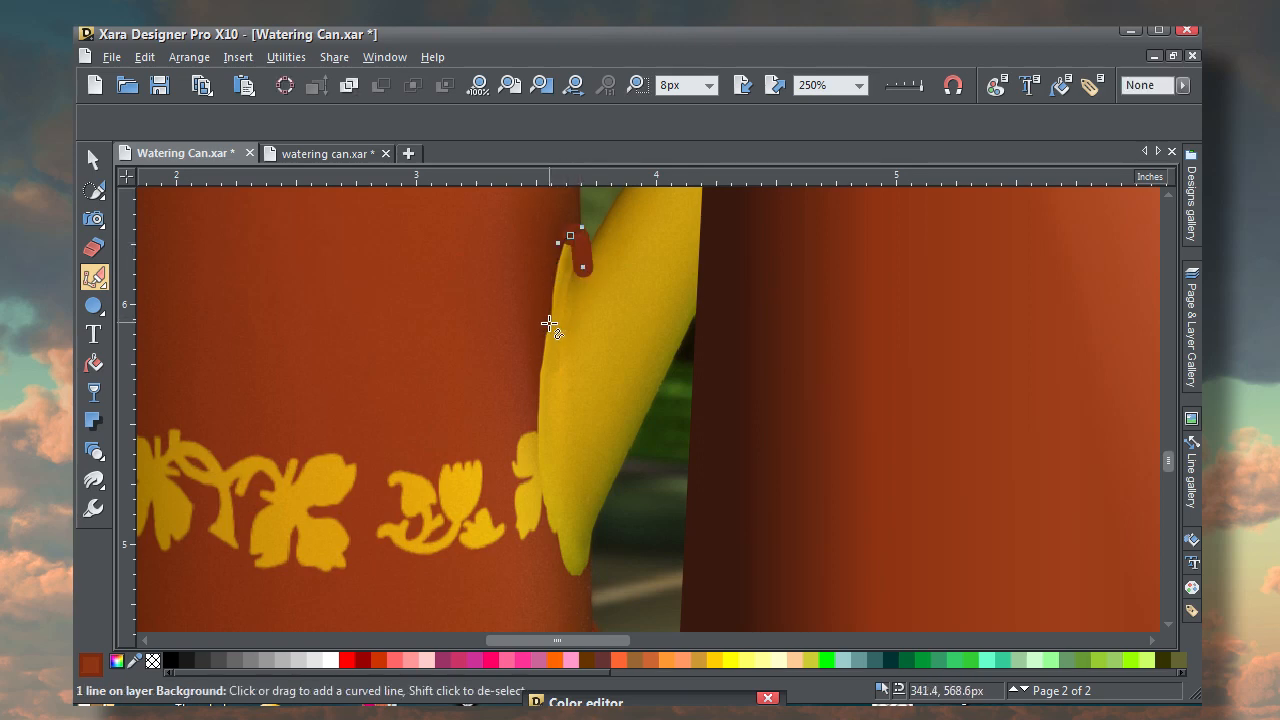
drag(552, 330, 545, 333)
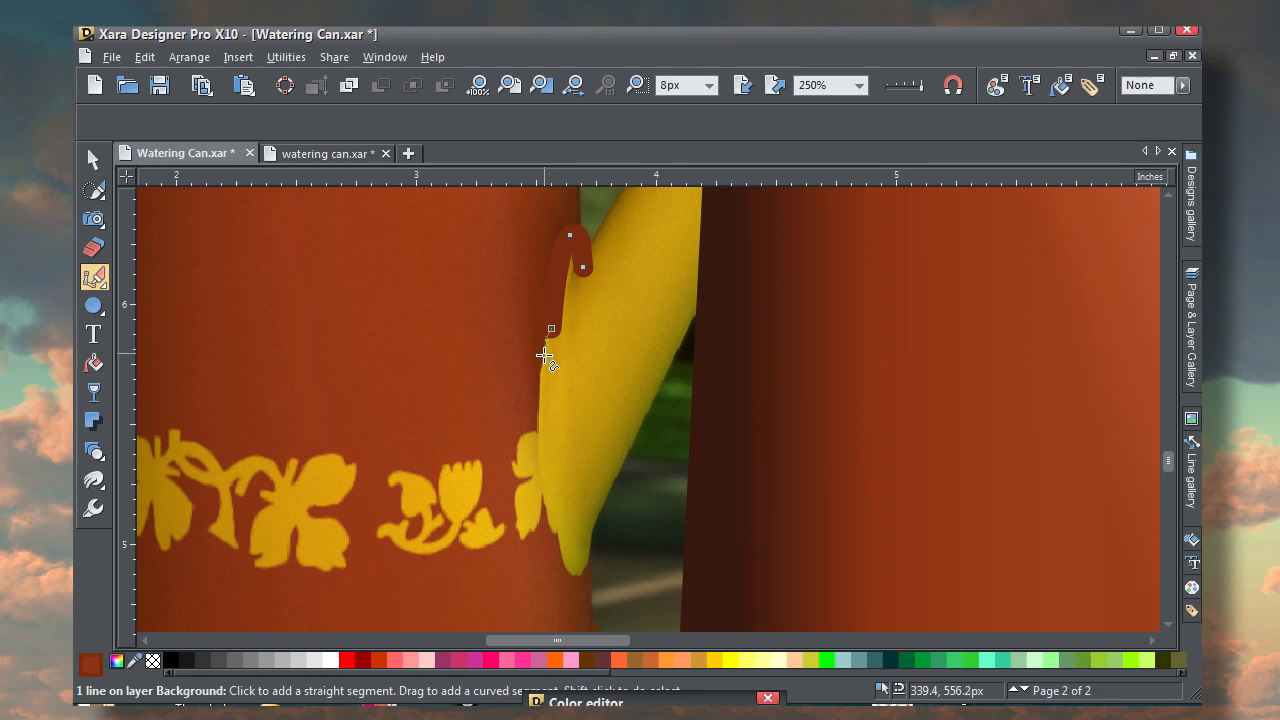
click(544, 358)
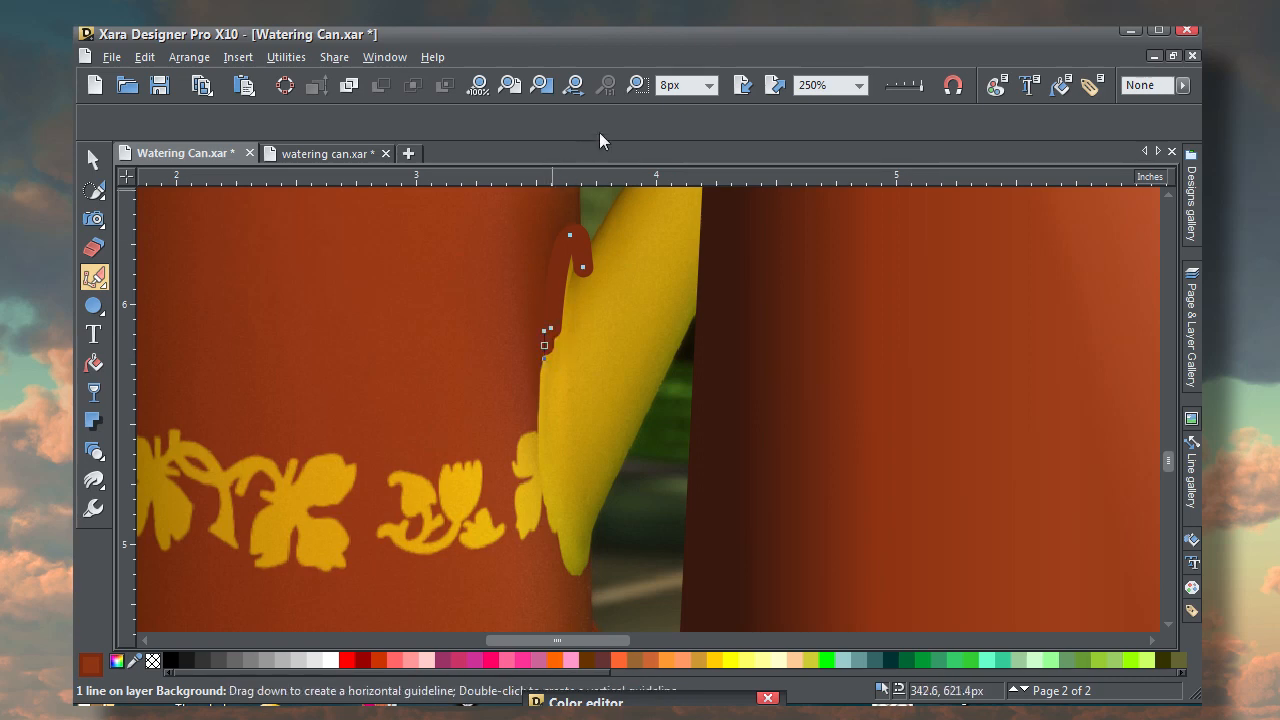
Set the traced spout-base line to 1 px wide and colour it white
click(708, 85)
click(673, 143)
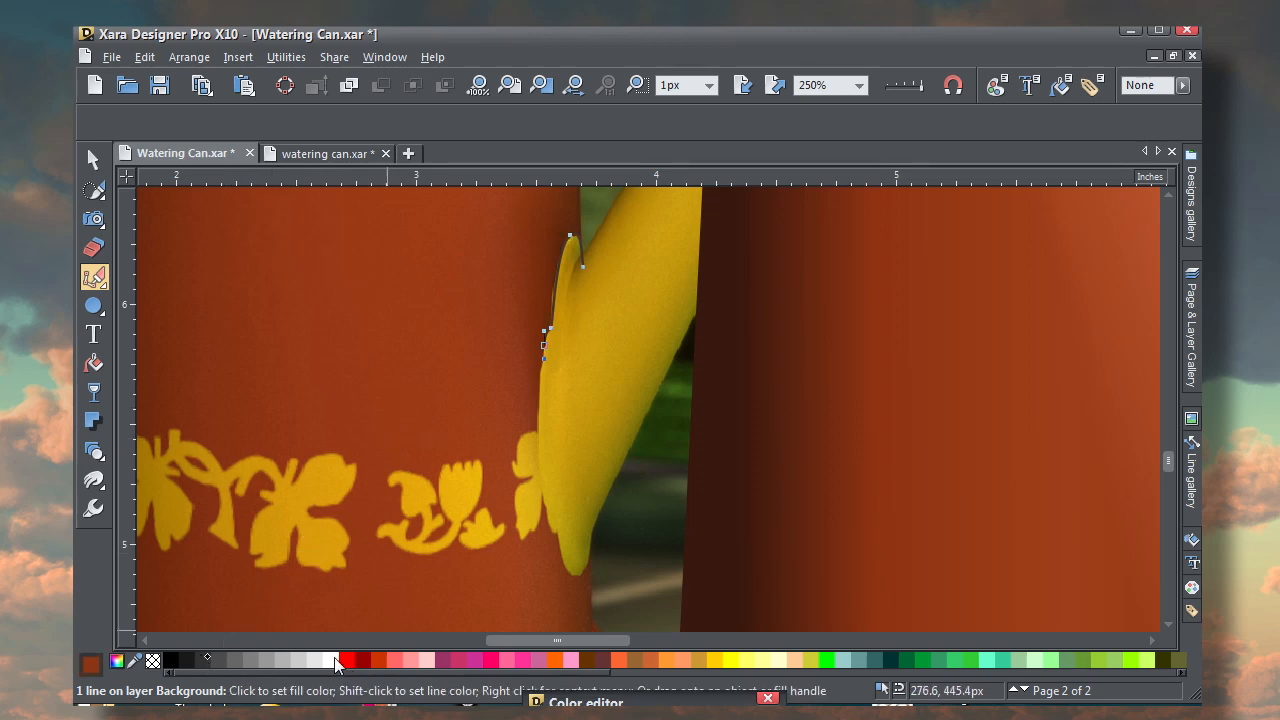
click(335, 660)
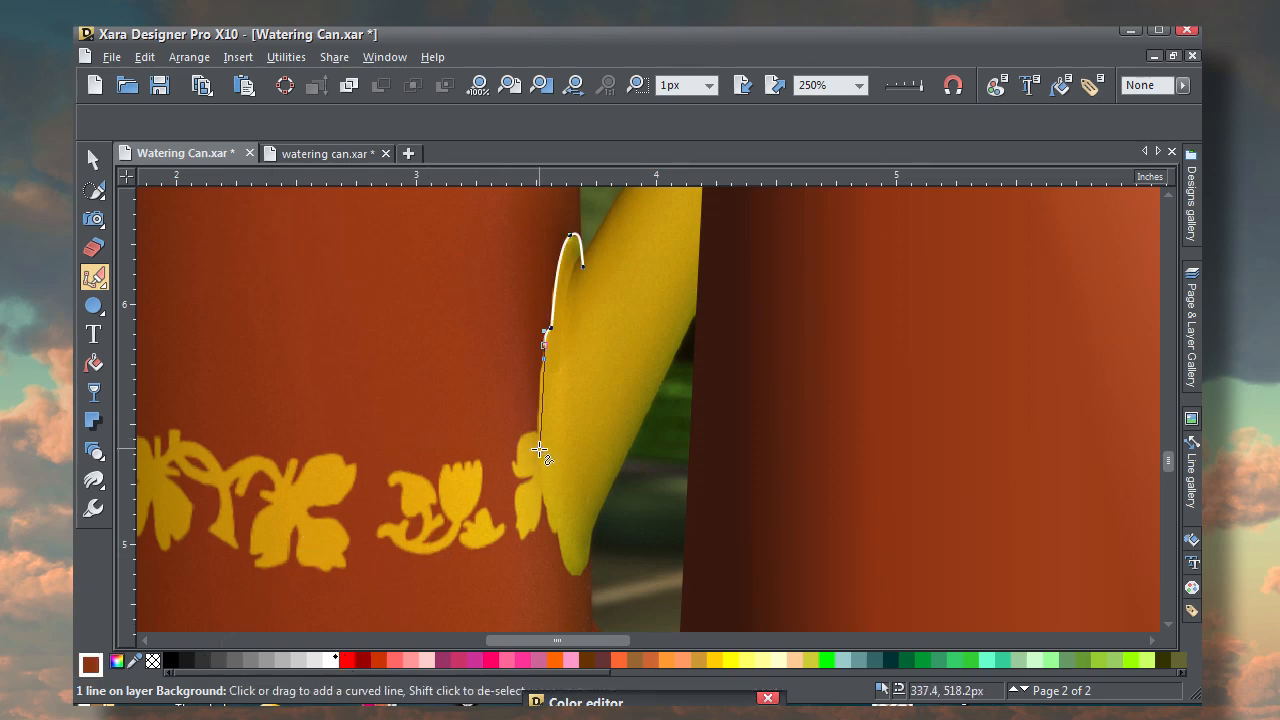
Continue the outline around the spout base's lower tip and back up to its start, closing a shape about 29 by 145 px
drag(540, 451, 550, 505)
click(554, 535)
click(583, 577)
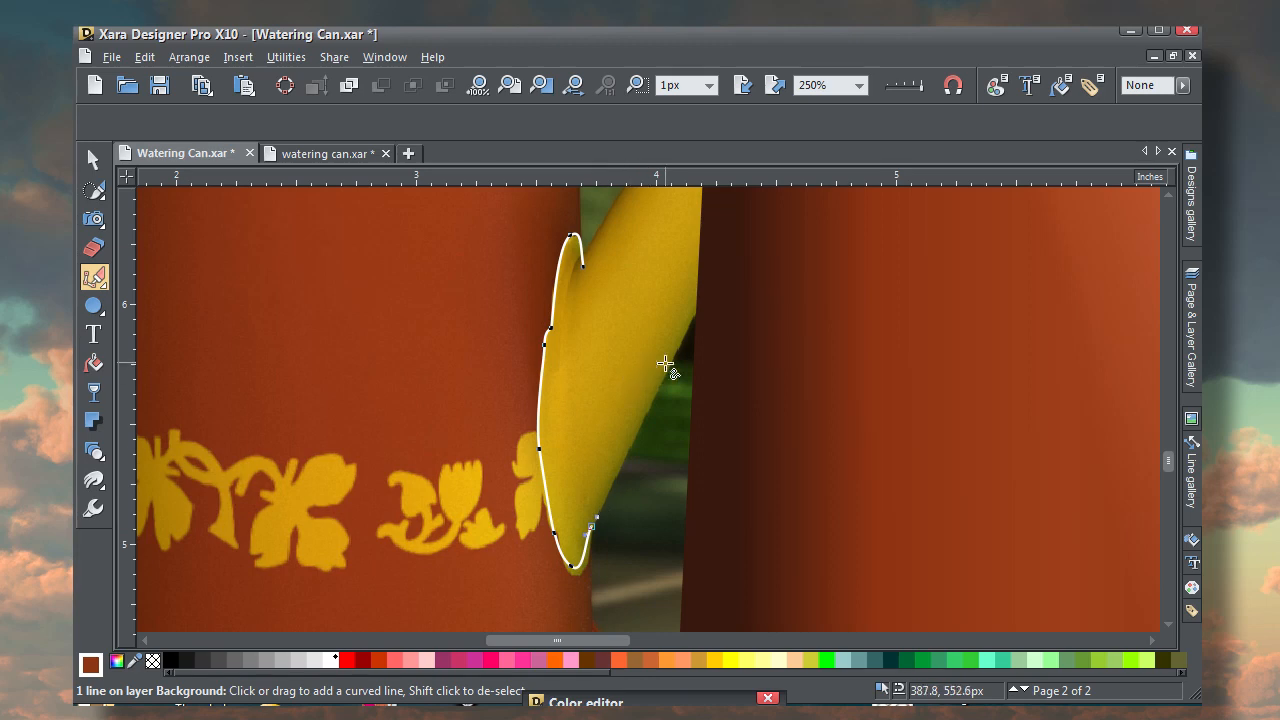
click(585, 452)
click(572, 240)
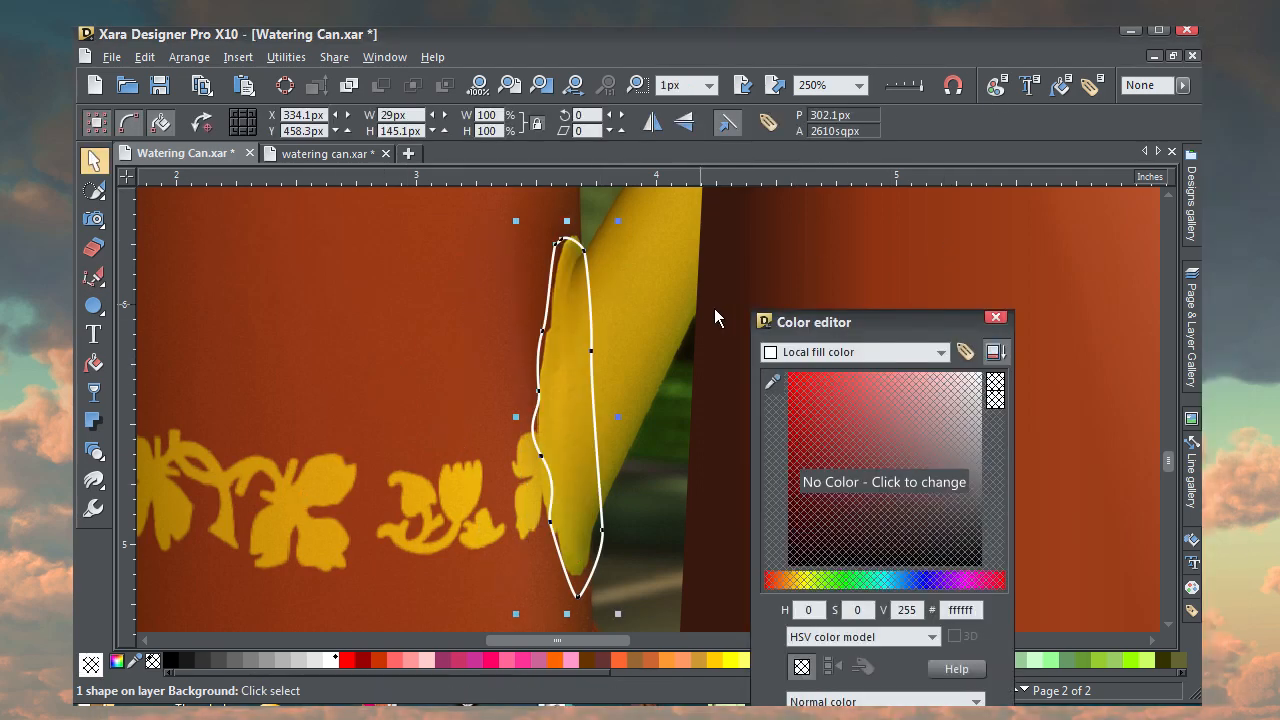
Move the outline about 31 px left off the spout and give it an elliptical fill with start colour cf9f0f sampled from the spout
drag(788, 305, 810, 208)
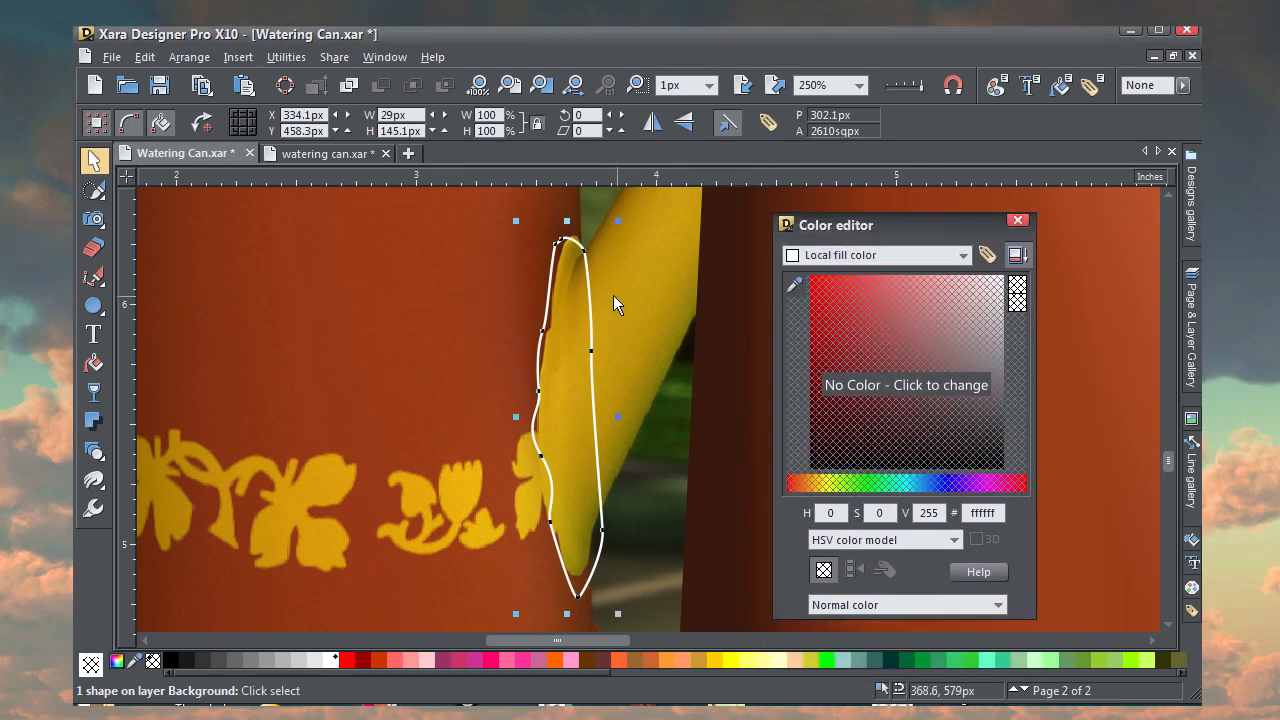
drag(589, 277, 509, 276)
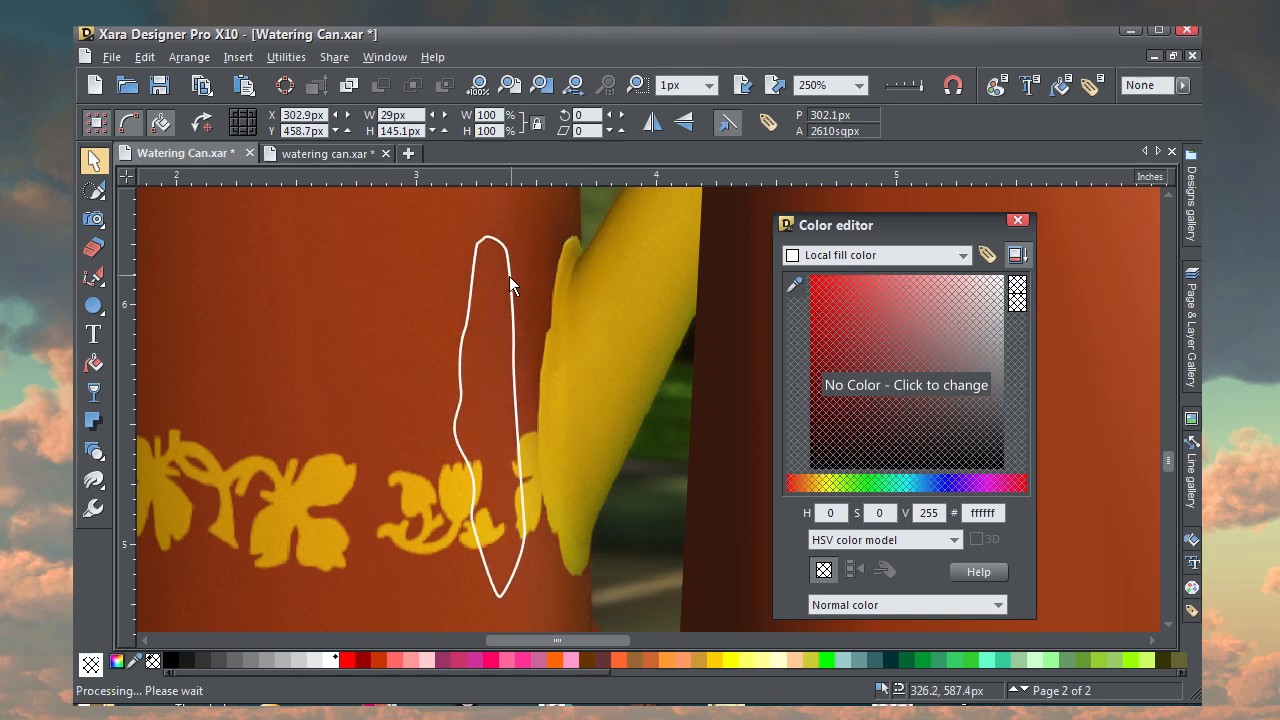
click(93, 363)
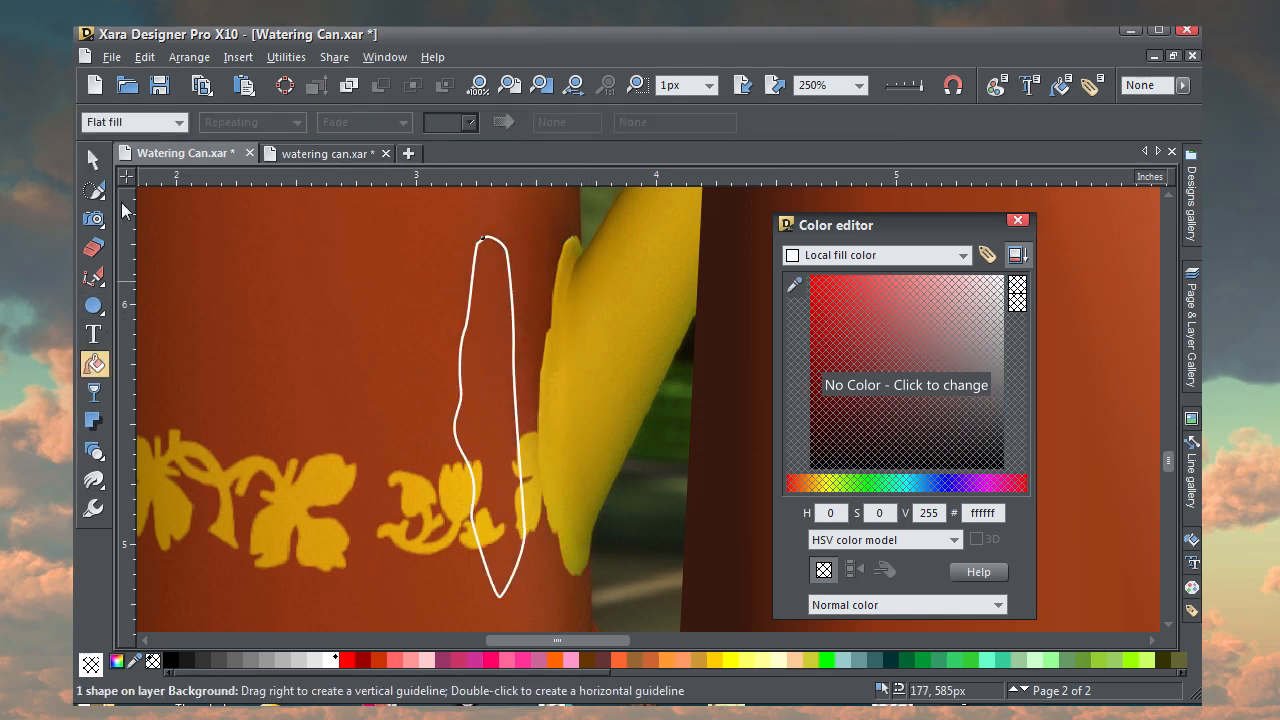
click(174, 123)
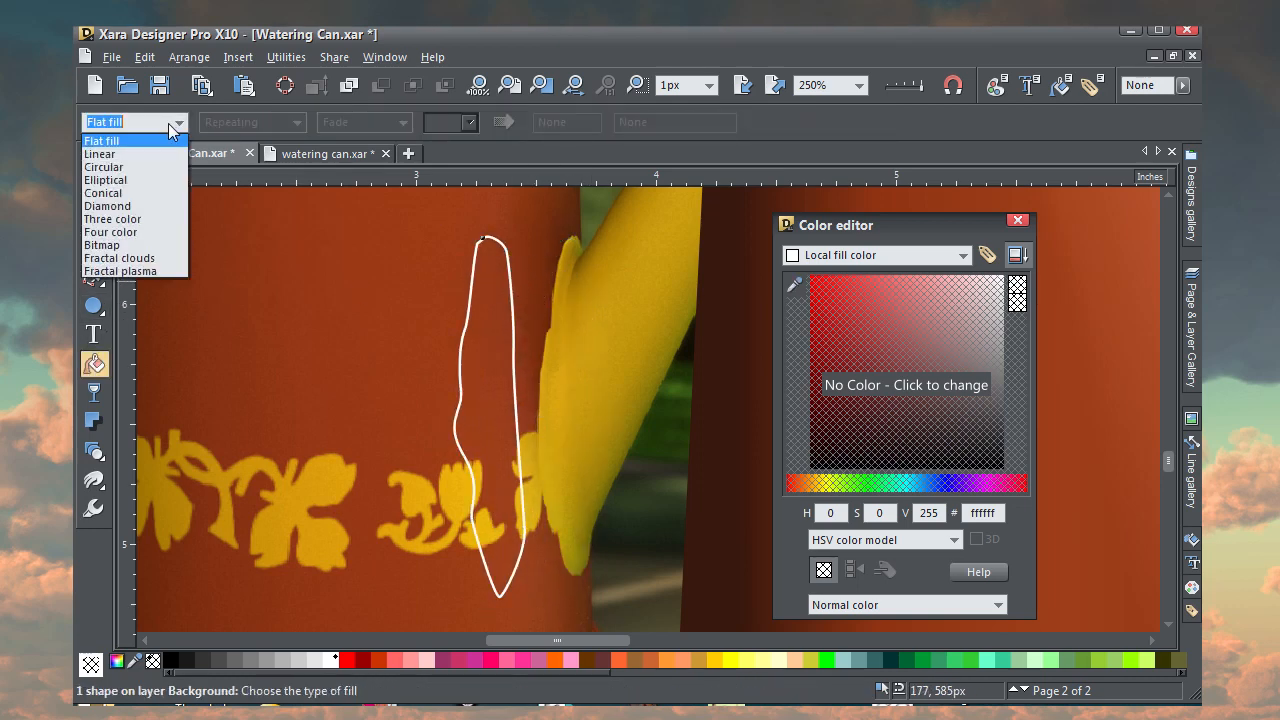
click(137, 180)
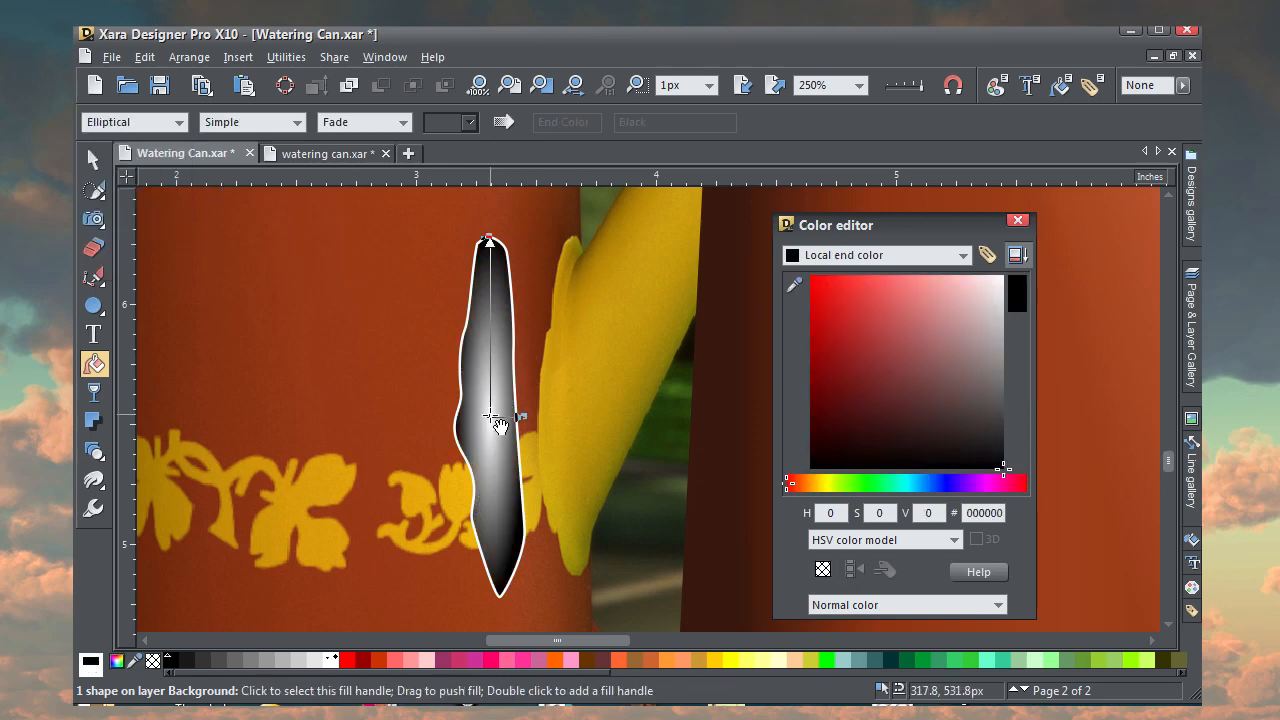
drag(497, 424, 494, 412)
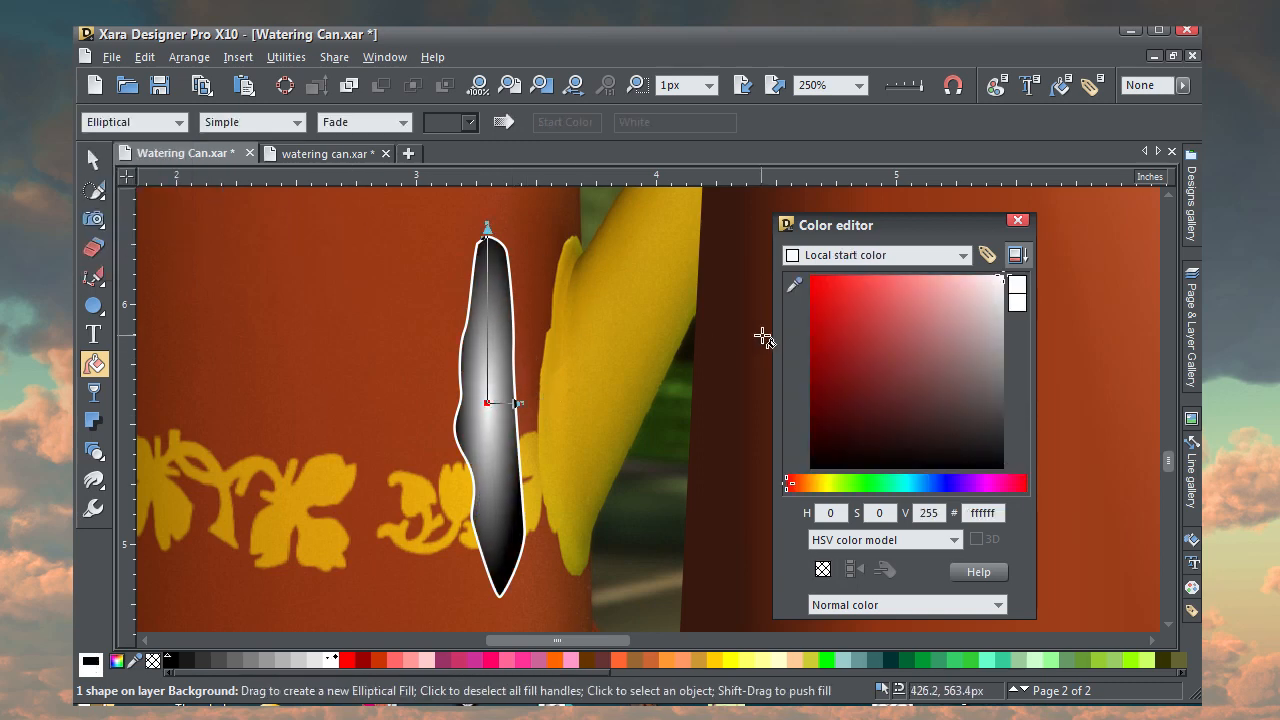
drag(794, 294, 608, 332)
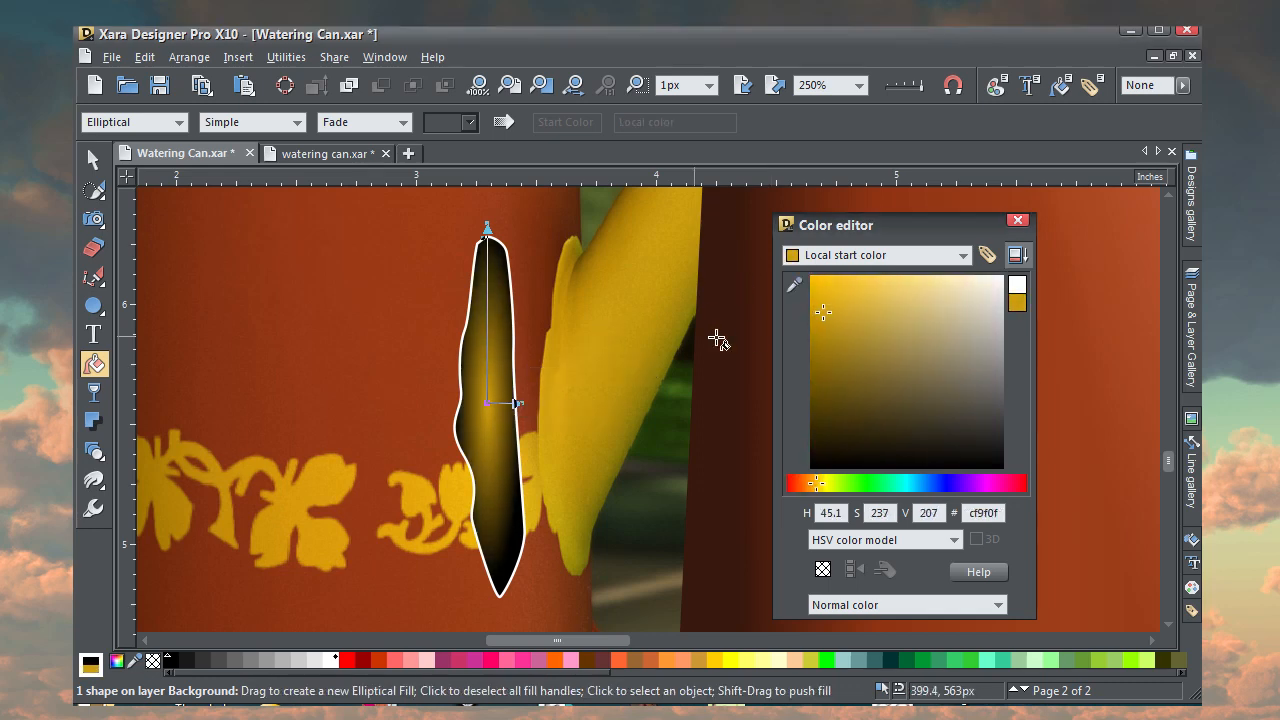
Give the selected shape's elliptical fill start color e5b00c and end color 6d5108, and remove its outline
drag(825, 311, 820, 293)
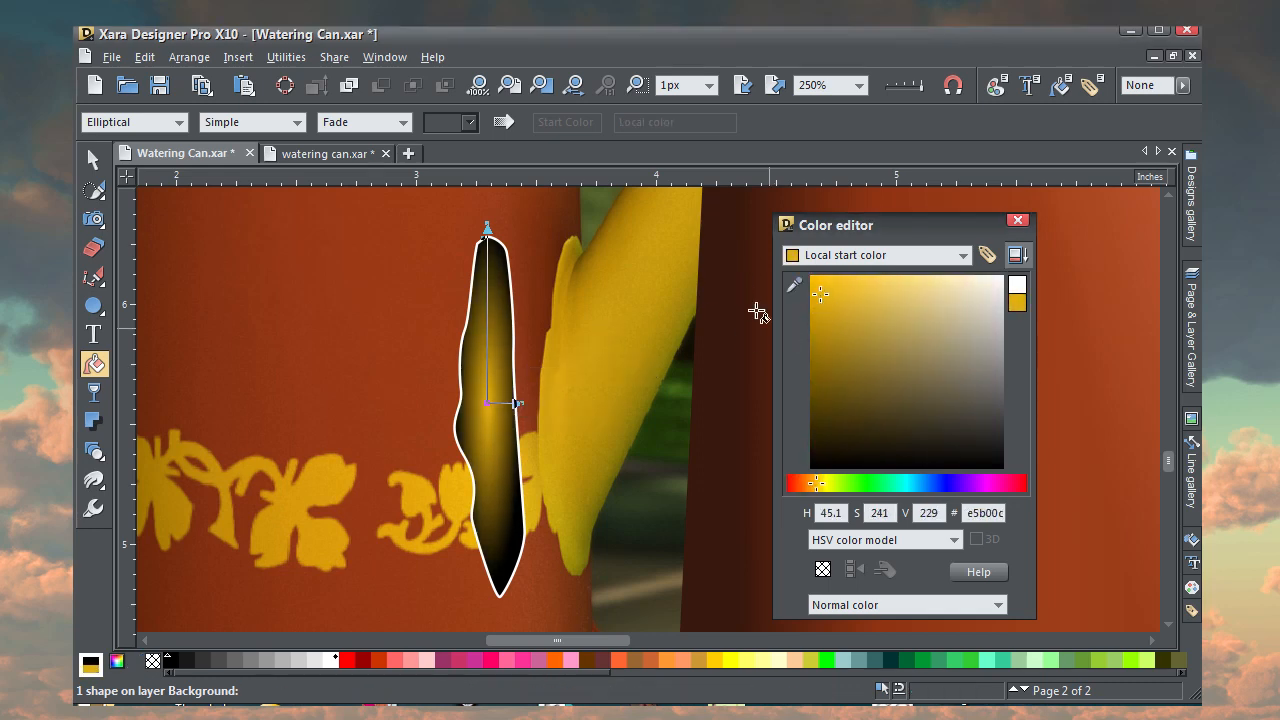
click(486, 230)
drag(794, 285, 592, 258)
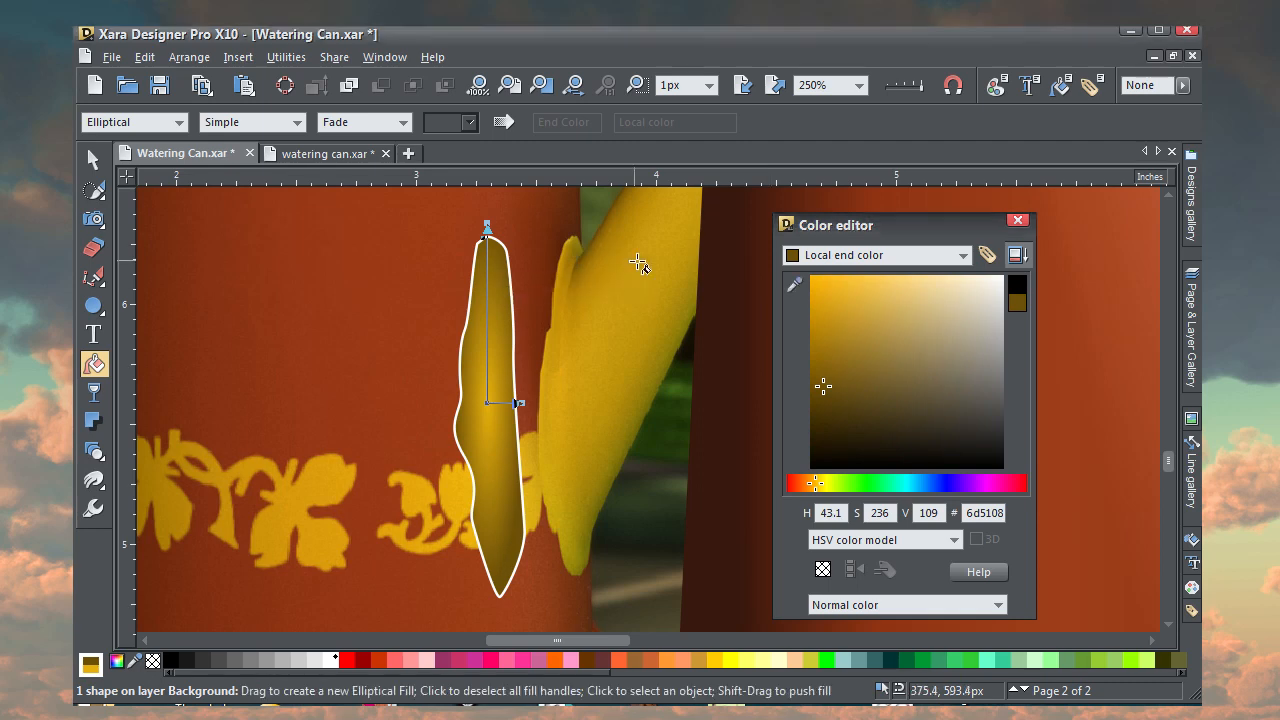
click(155, 662)
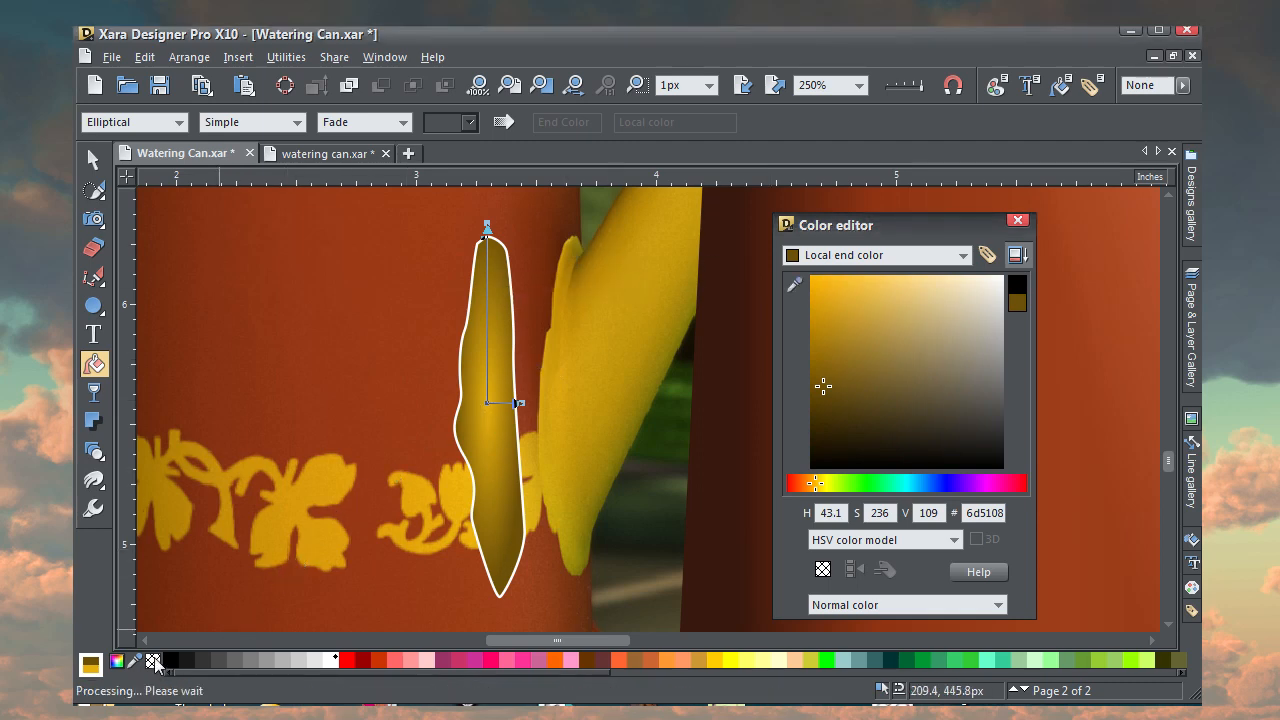
Set the first profile value of the shape's elliptical fill to -0.4
click(515, 124)
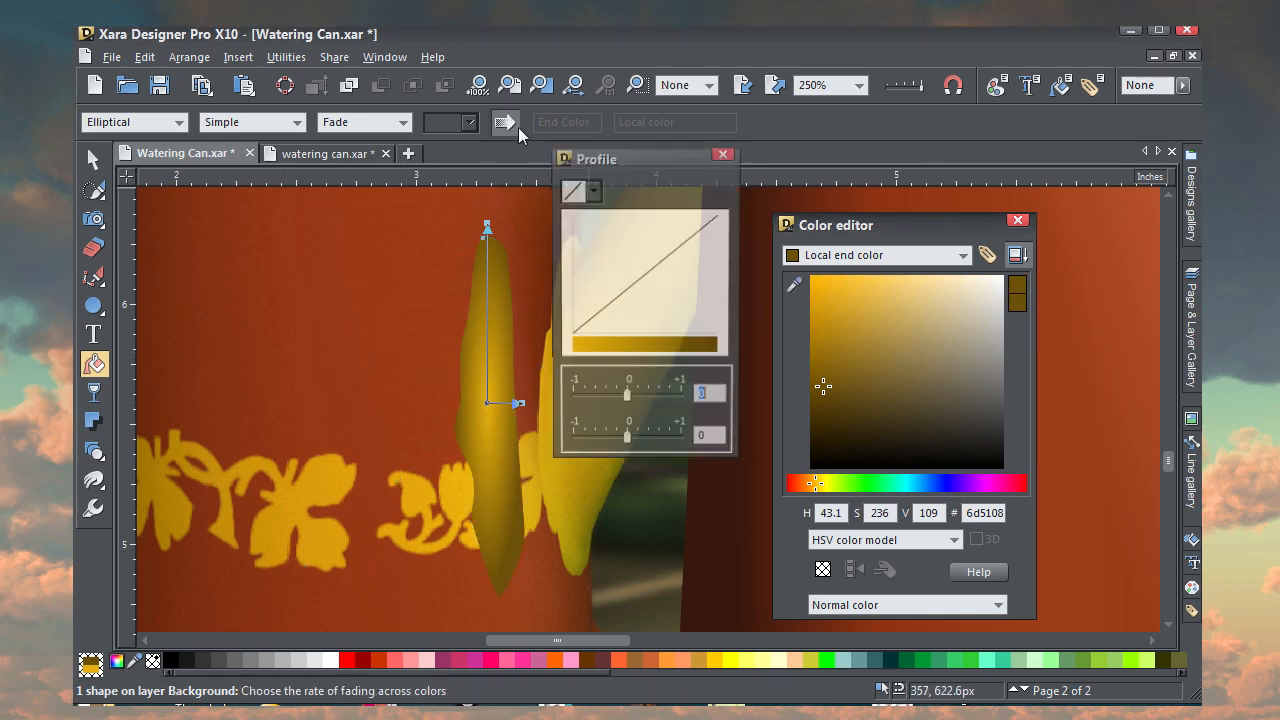
drag(667, 157, 750, 185)
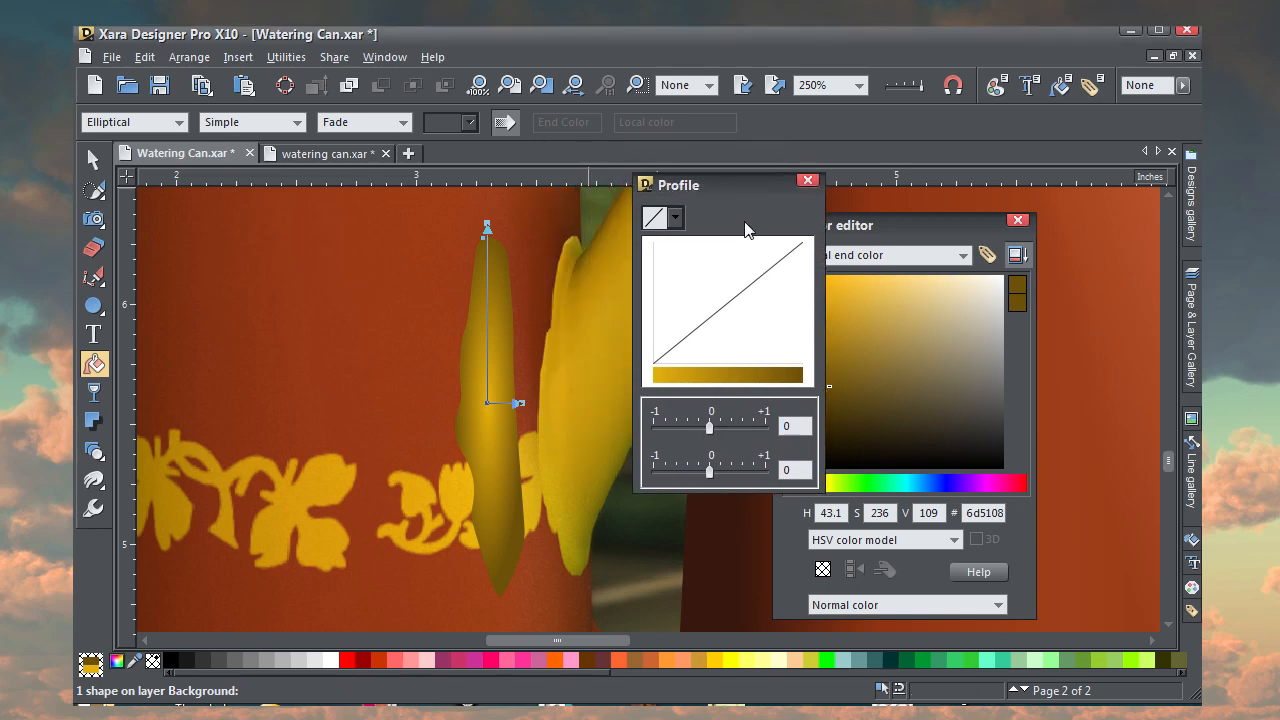
drag(710, 430, 688, 429)
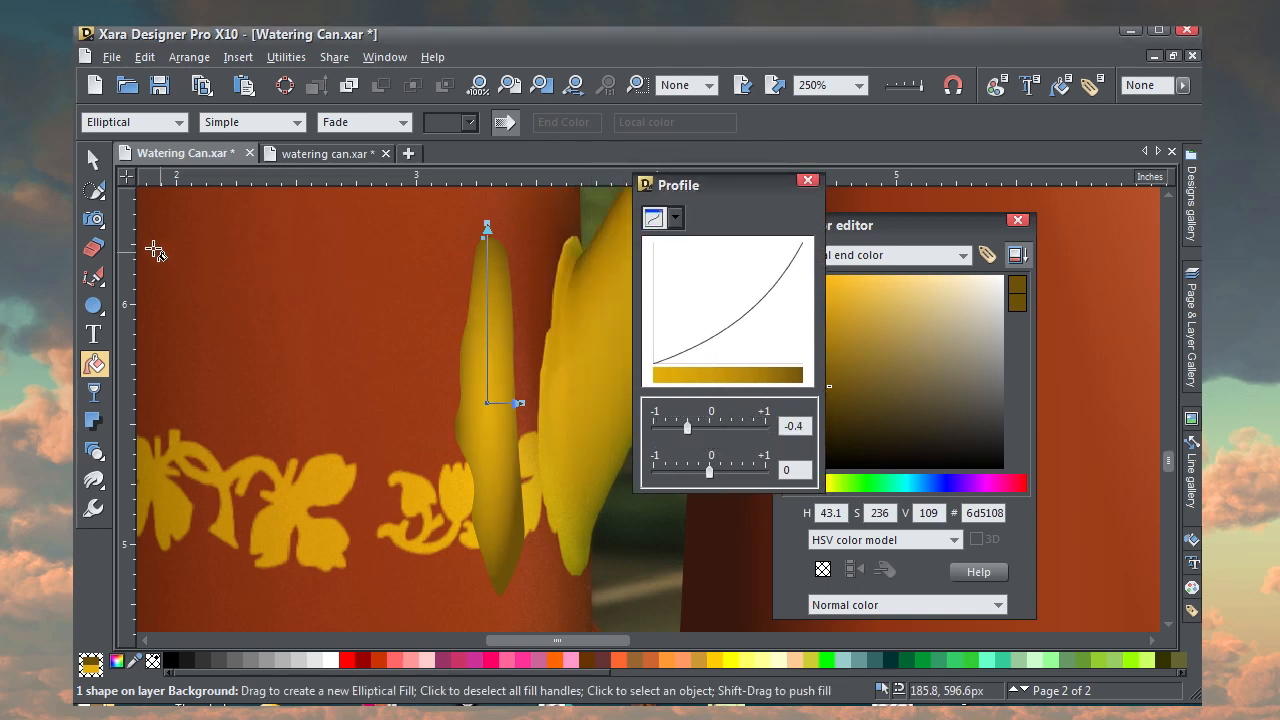
Move the finished yellow shape onto the lower end of the drawn yellow spout beside the can drawing, and deselect it
click(93, 160)
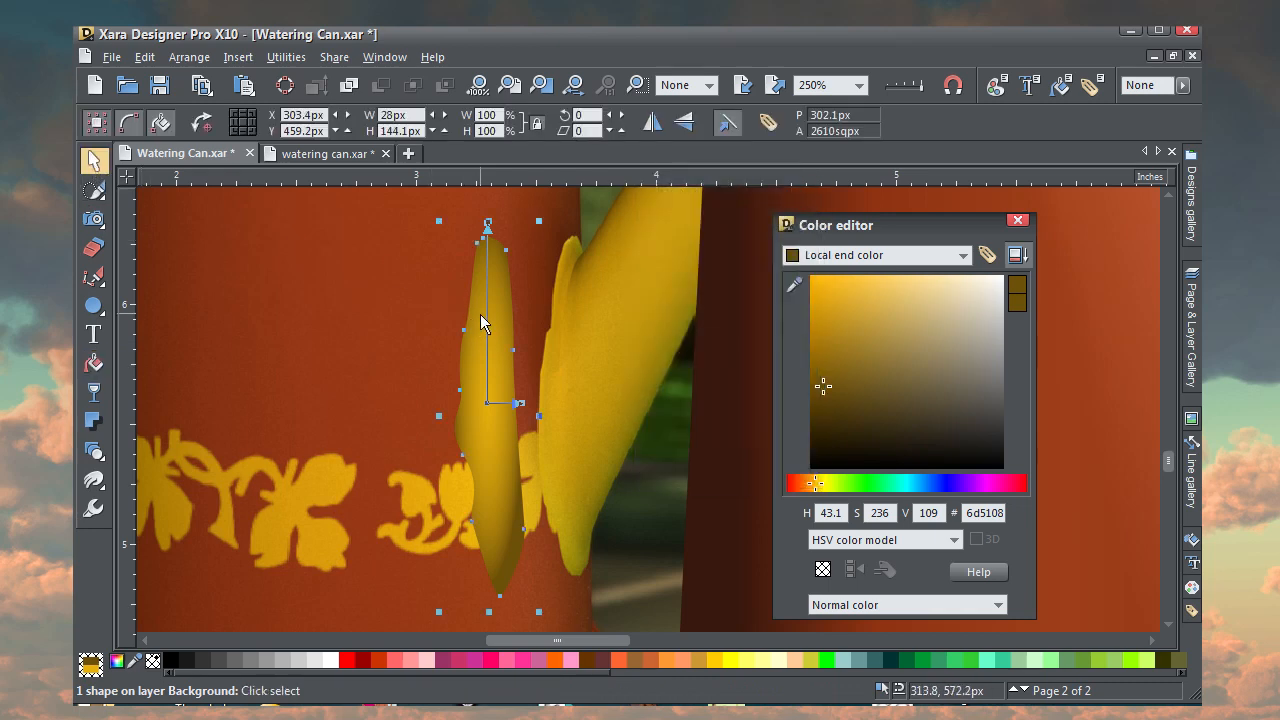
drag(476, 316, 560, 311)
key(ctrl+z)
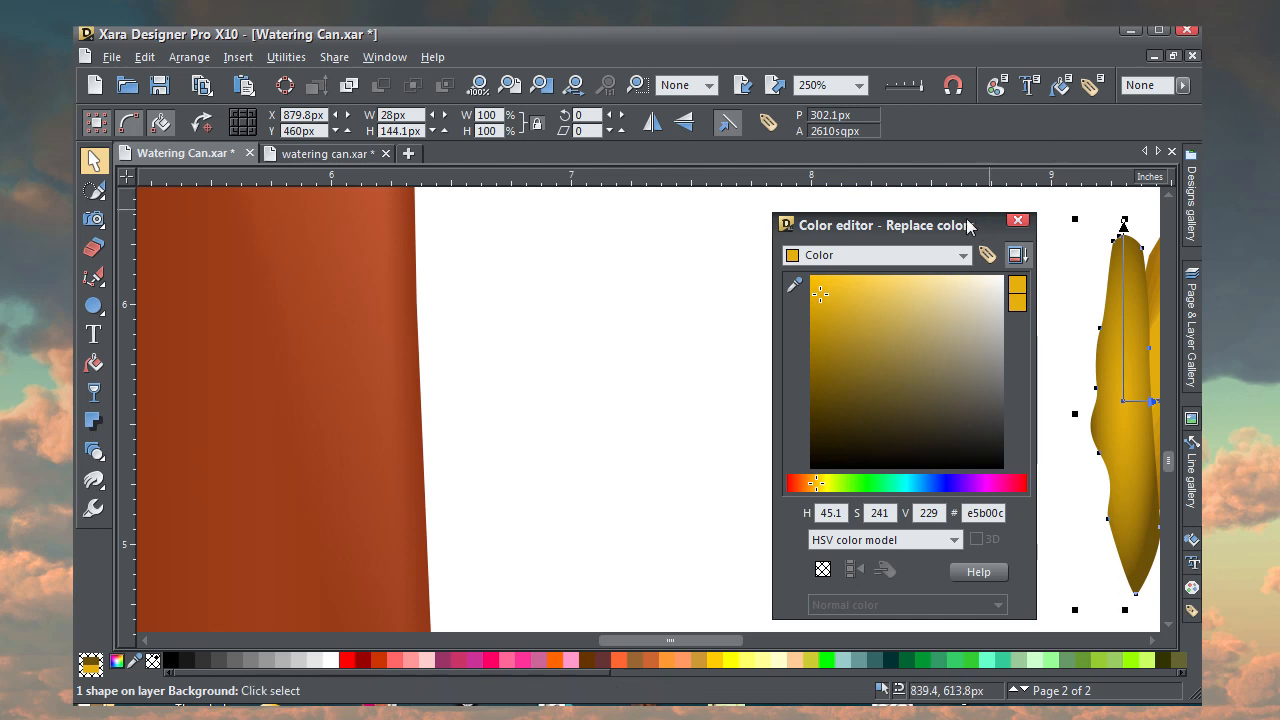
drag(975, 225, 905, 246)
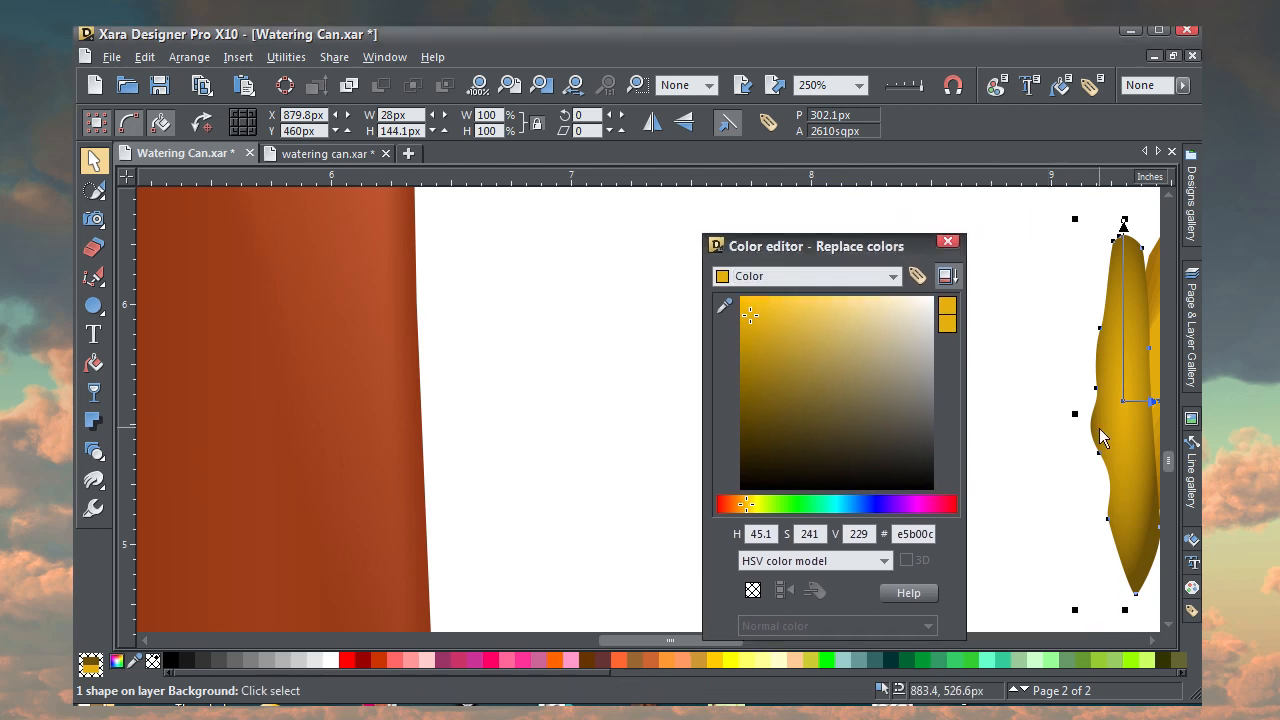
drag(1068, 456, 1023, 449)
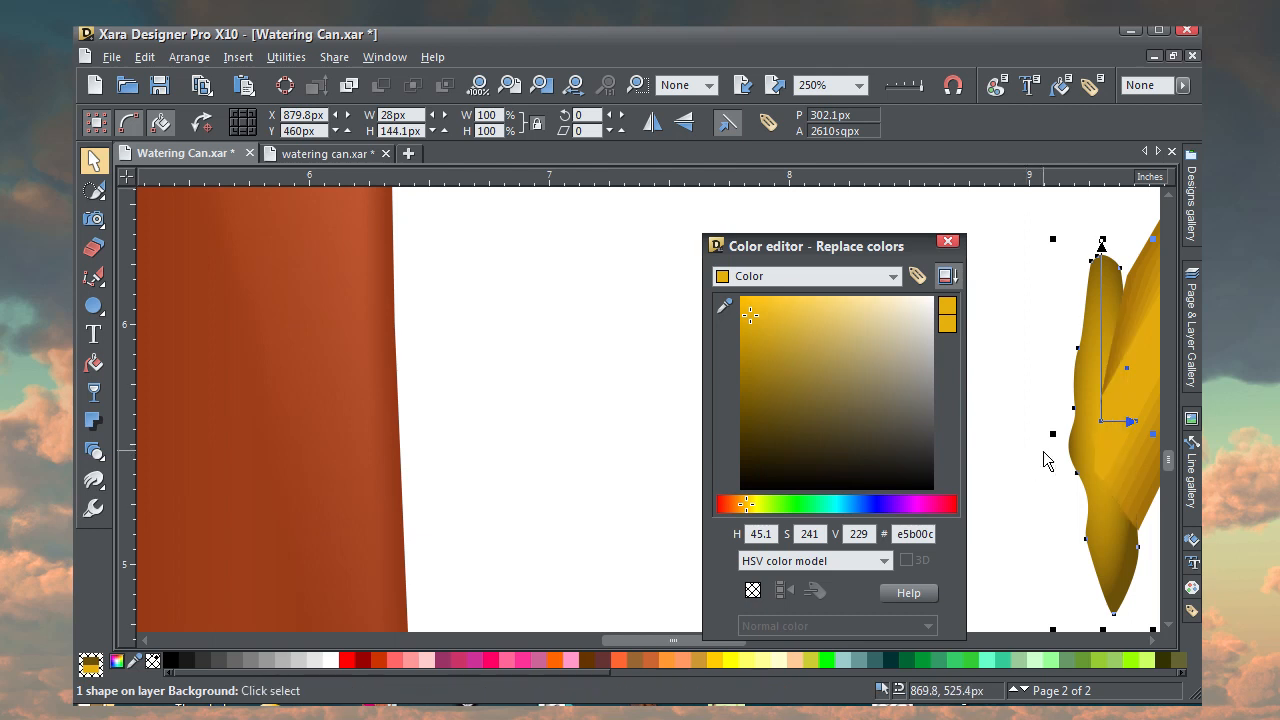
click(1030, 455)
key(shift+F8)
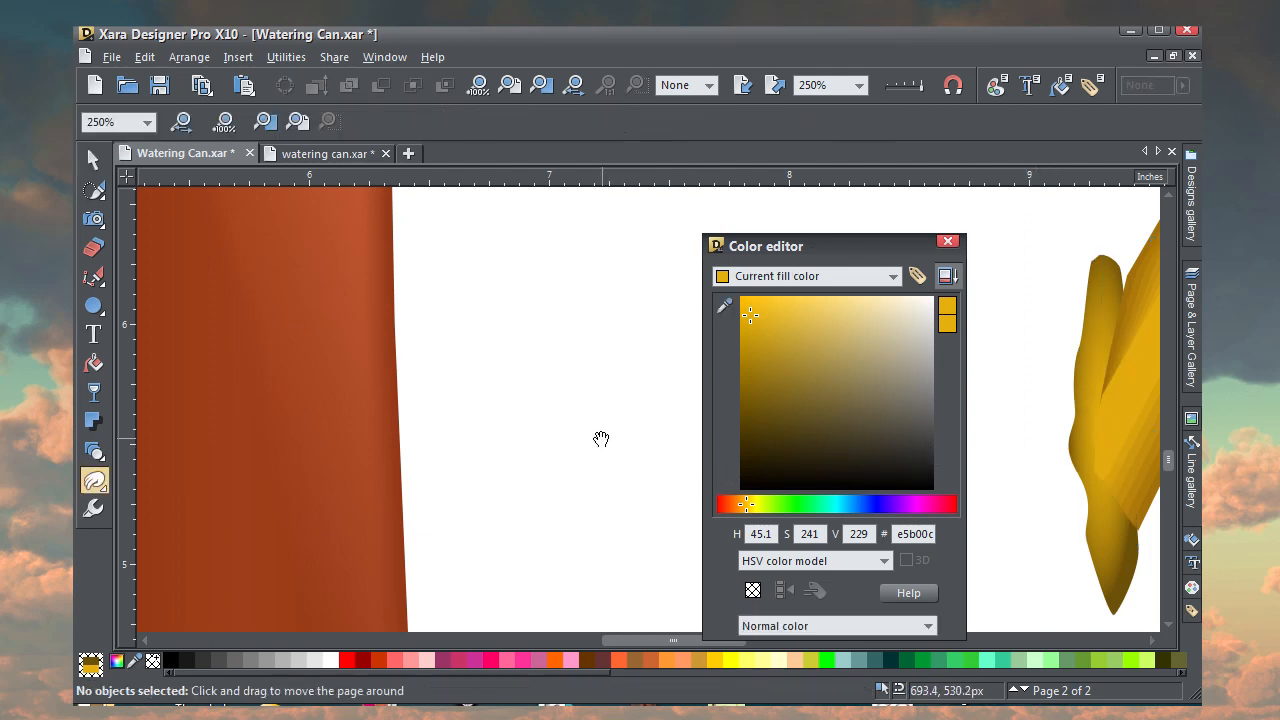
drag(600, 437, 961, 341)
key(F2)
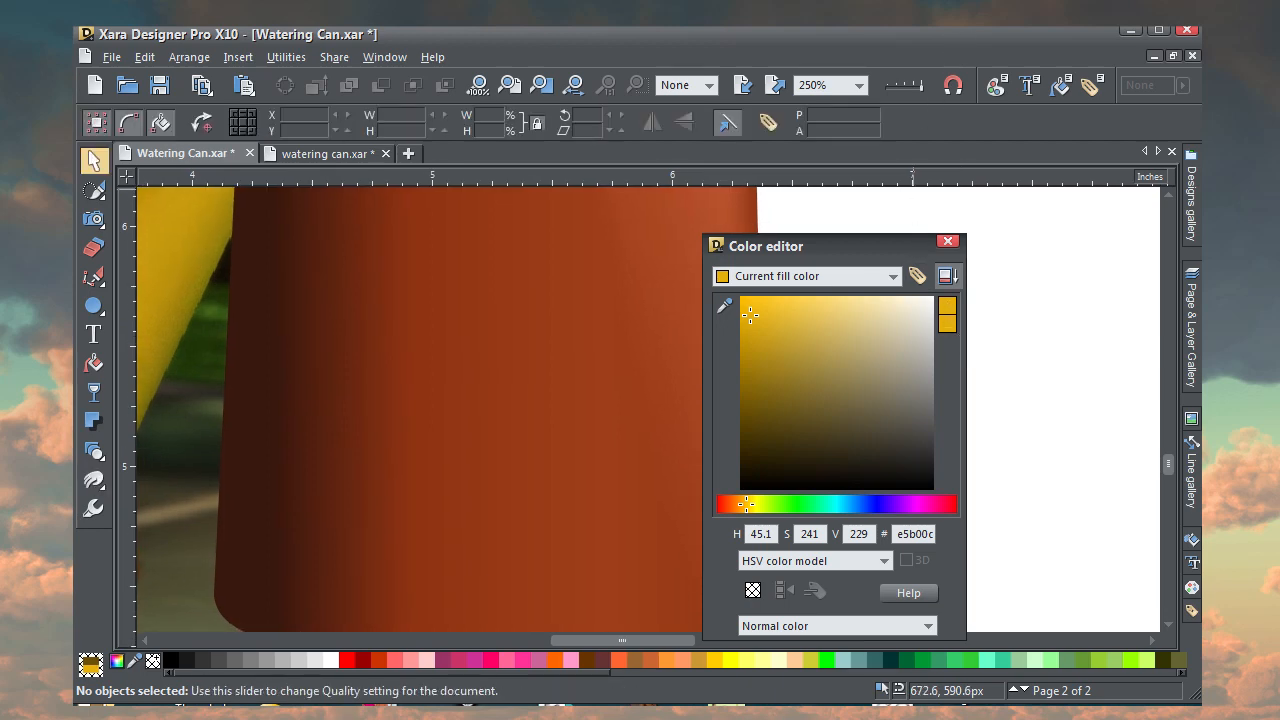
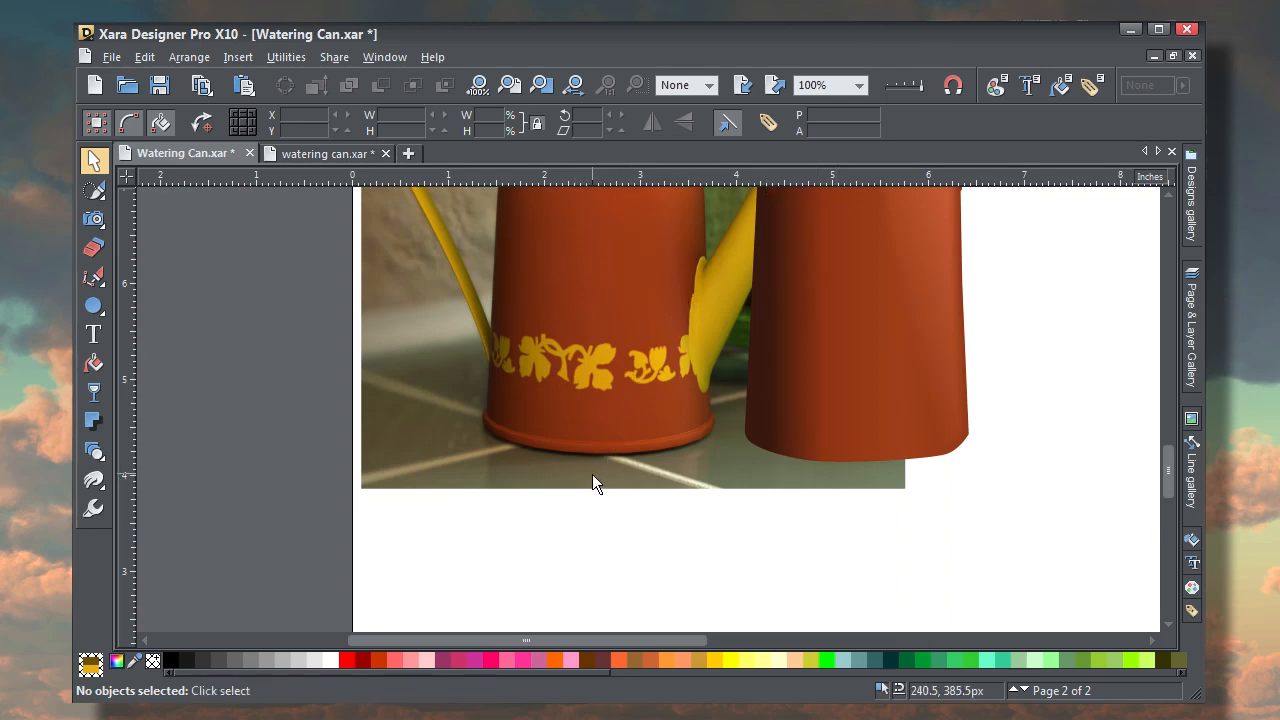
Draw a rectangle about 232 by 32.5 px across the photographed can's base rim, with a white outline and no fill
scroll(592, 473, up, 2)
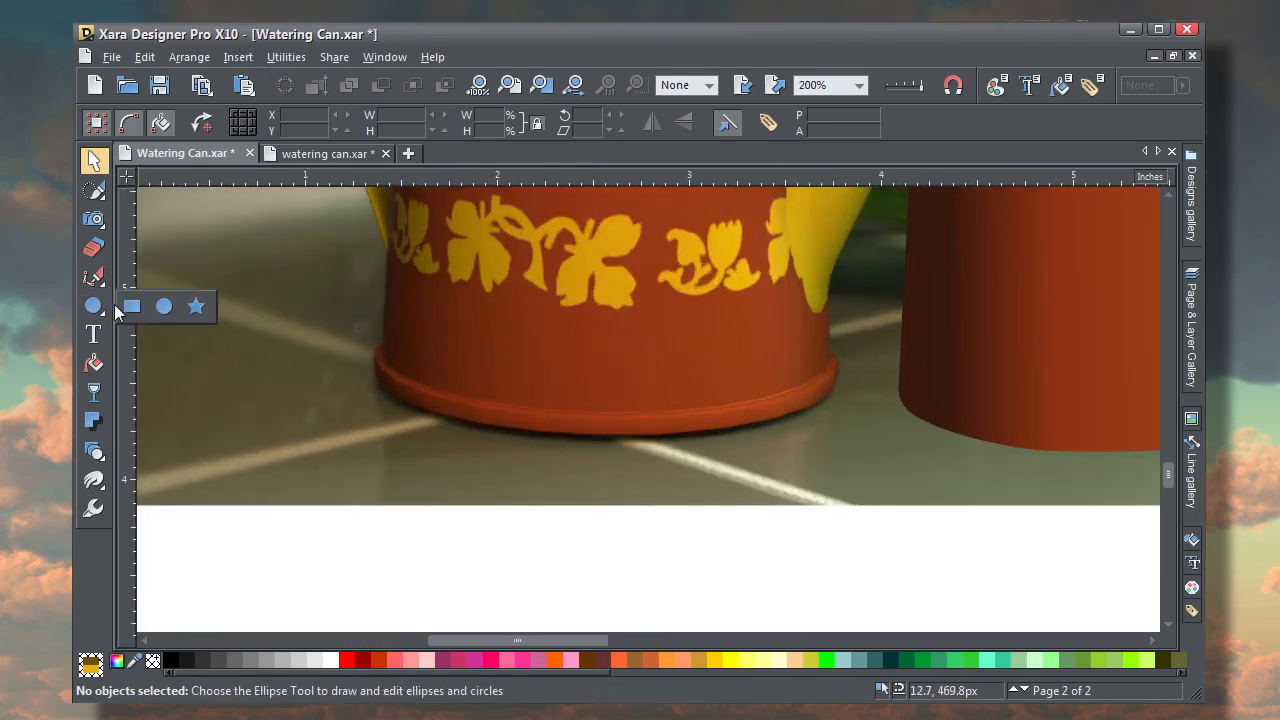
click(131, 306)
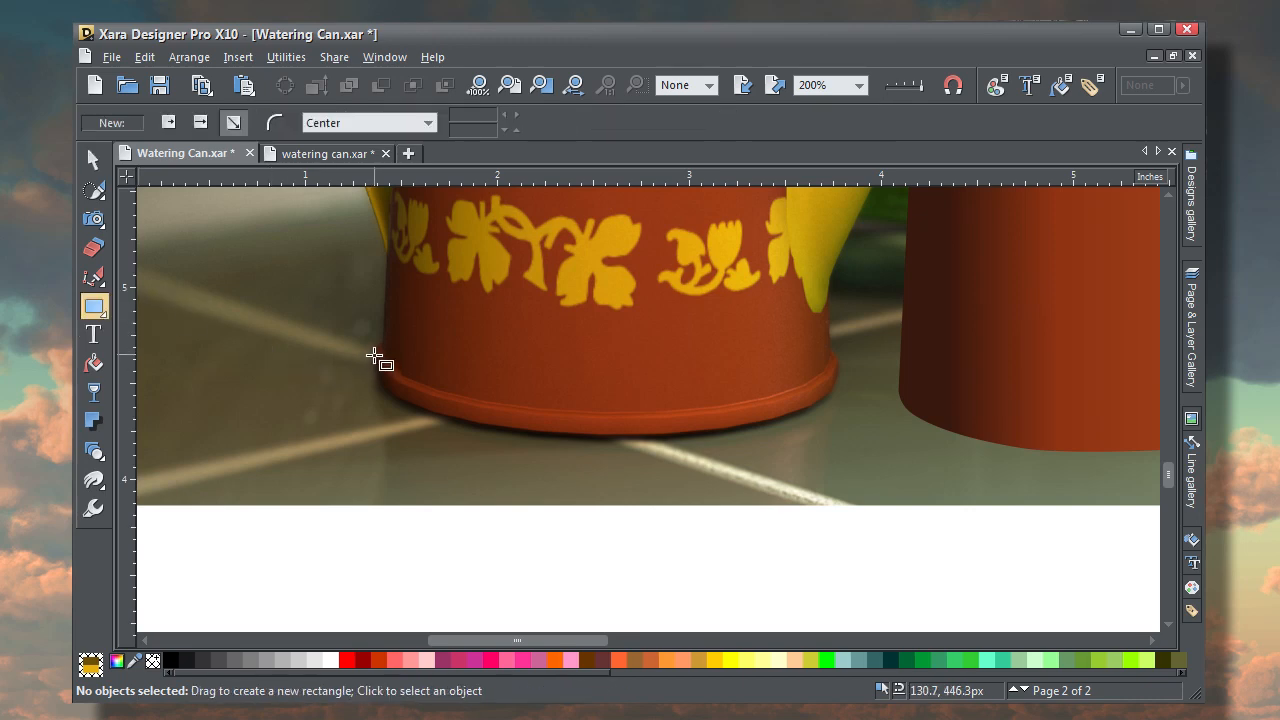
drag(373, 357, 838, 421)
shift+click(331, 660)
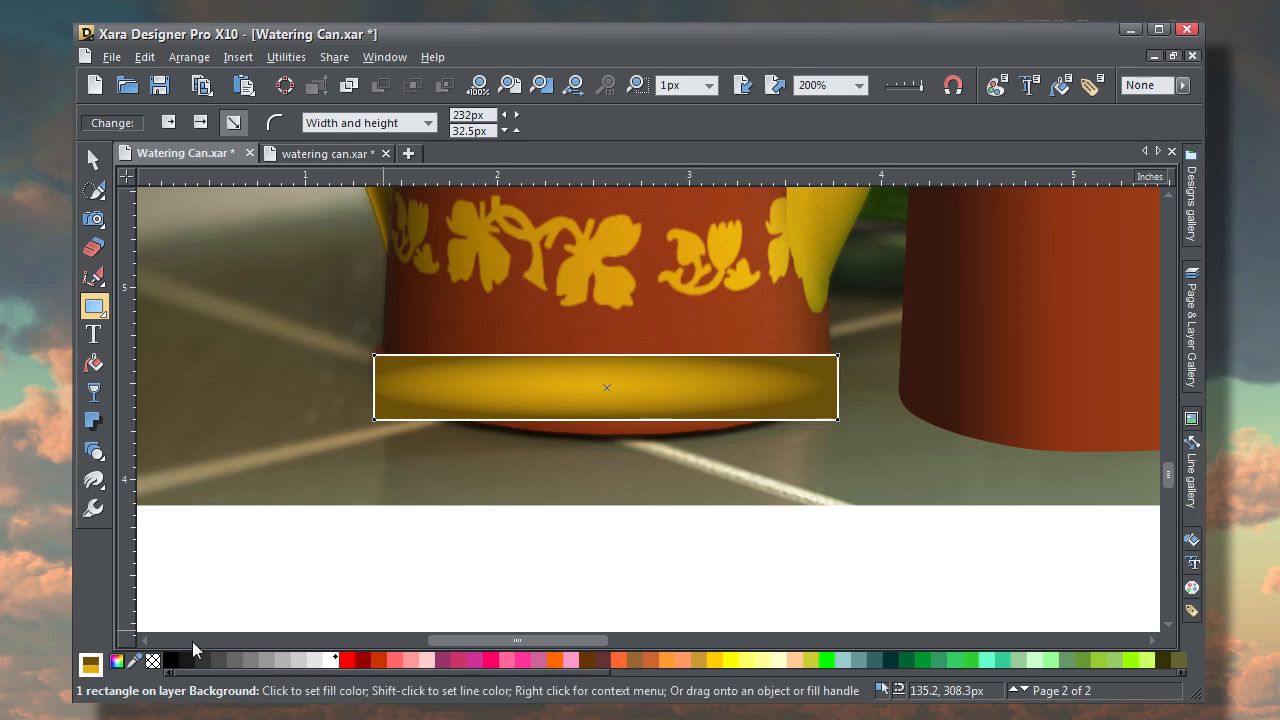
click(153, 662)
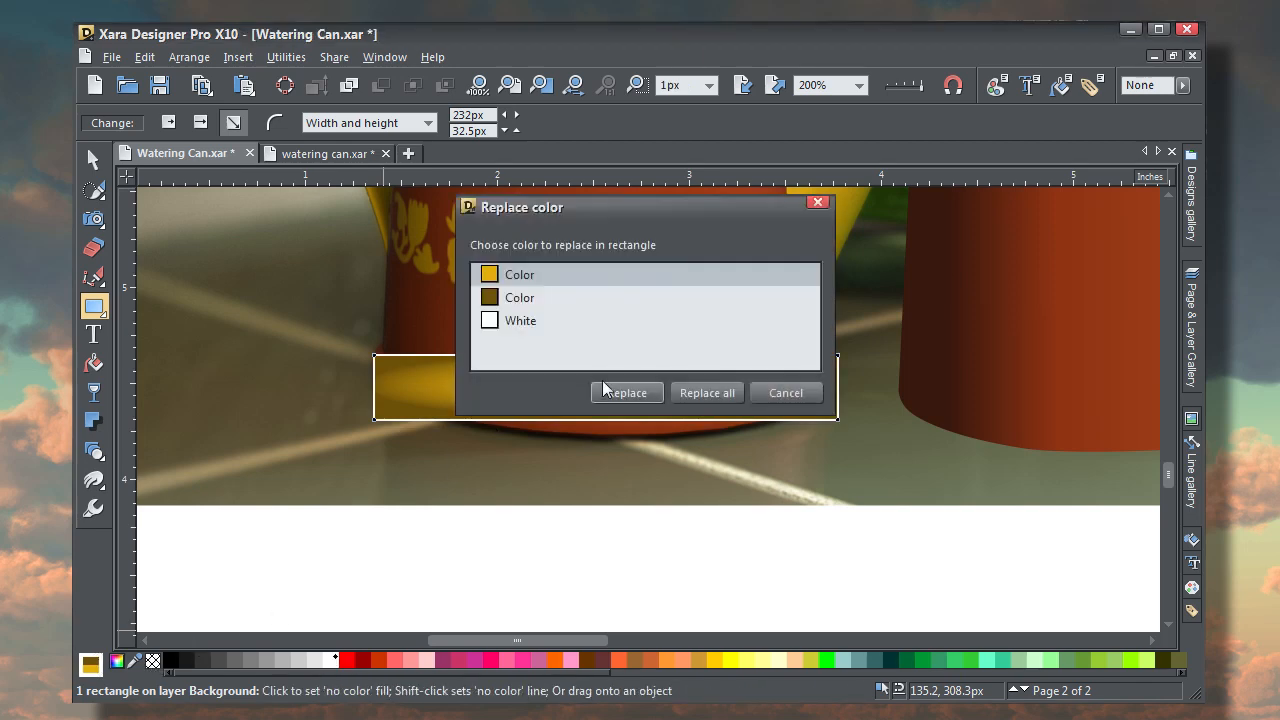
click(627, 392)
Resize the rectangle to about 231.8 by 20.8 px to fit the ends of the base rim, and round its corners
scroll(390, 368, up, 3)
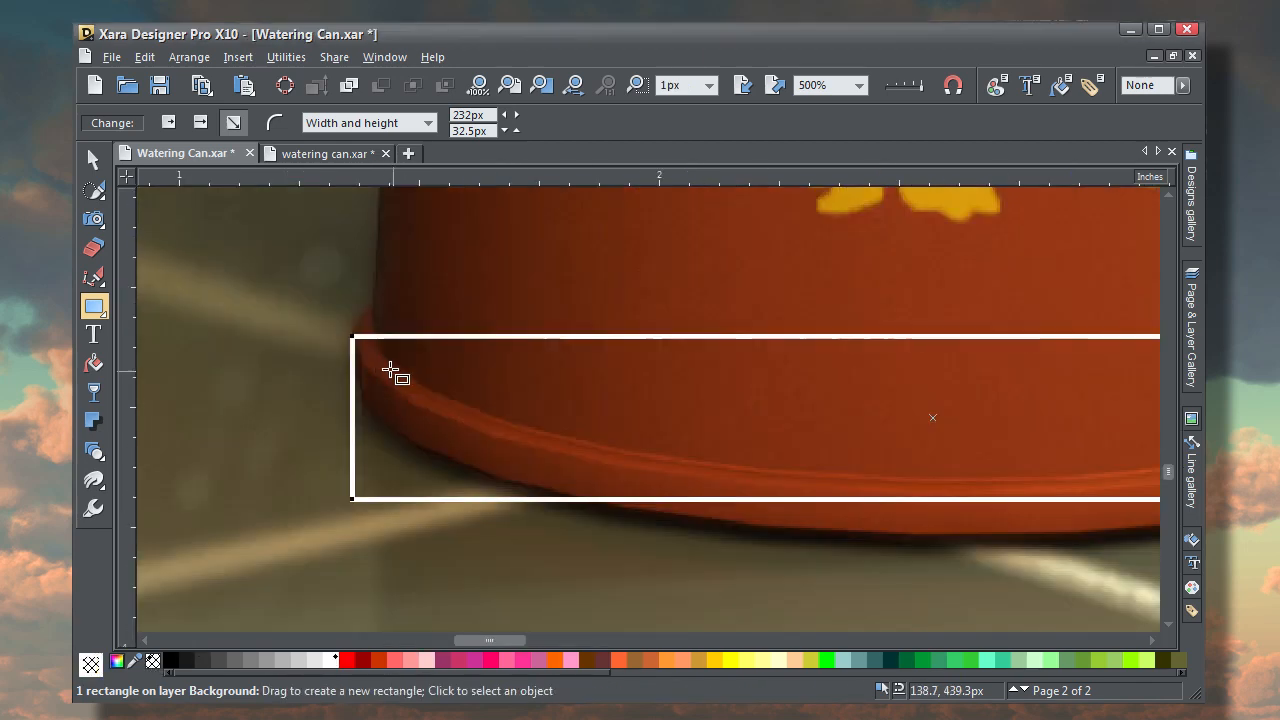
drag(358, 346, 356, 314)
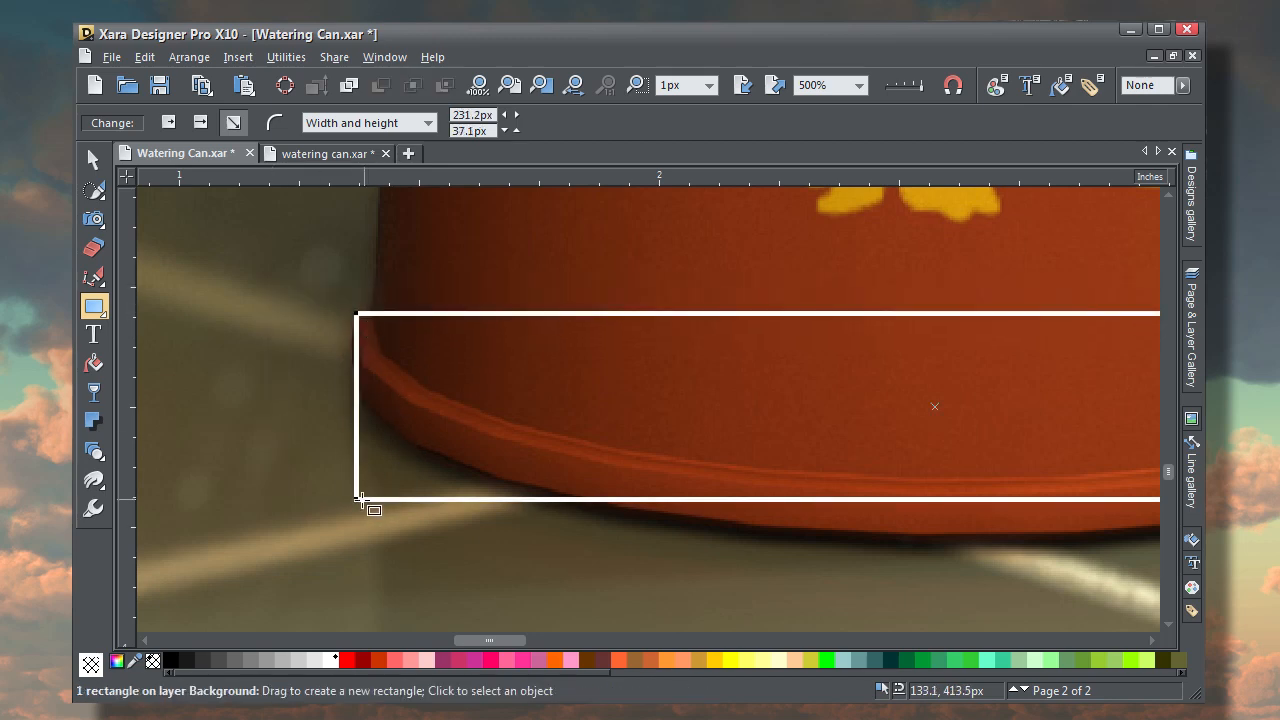
drag(357, 498, 355, 418)
ctrl+click(355, 418)
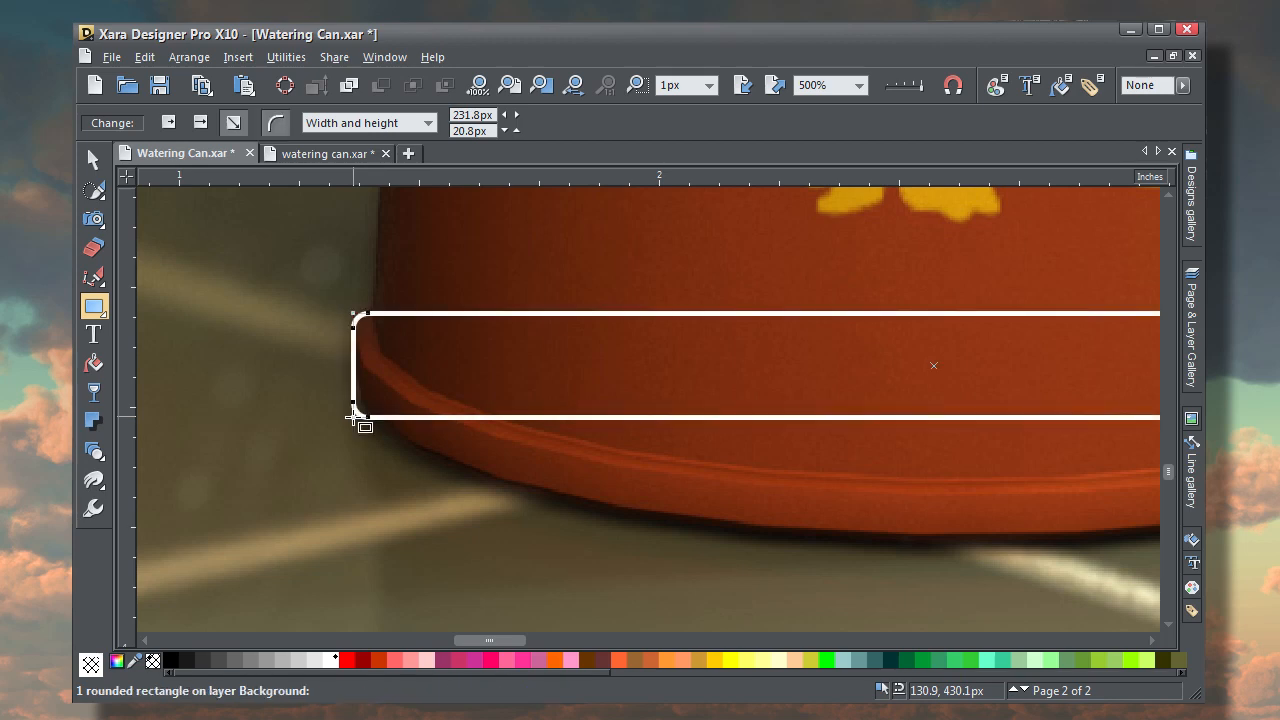
key(shift+F8)
drag(720, 502, 337, 500)
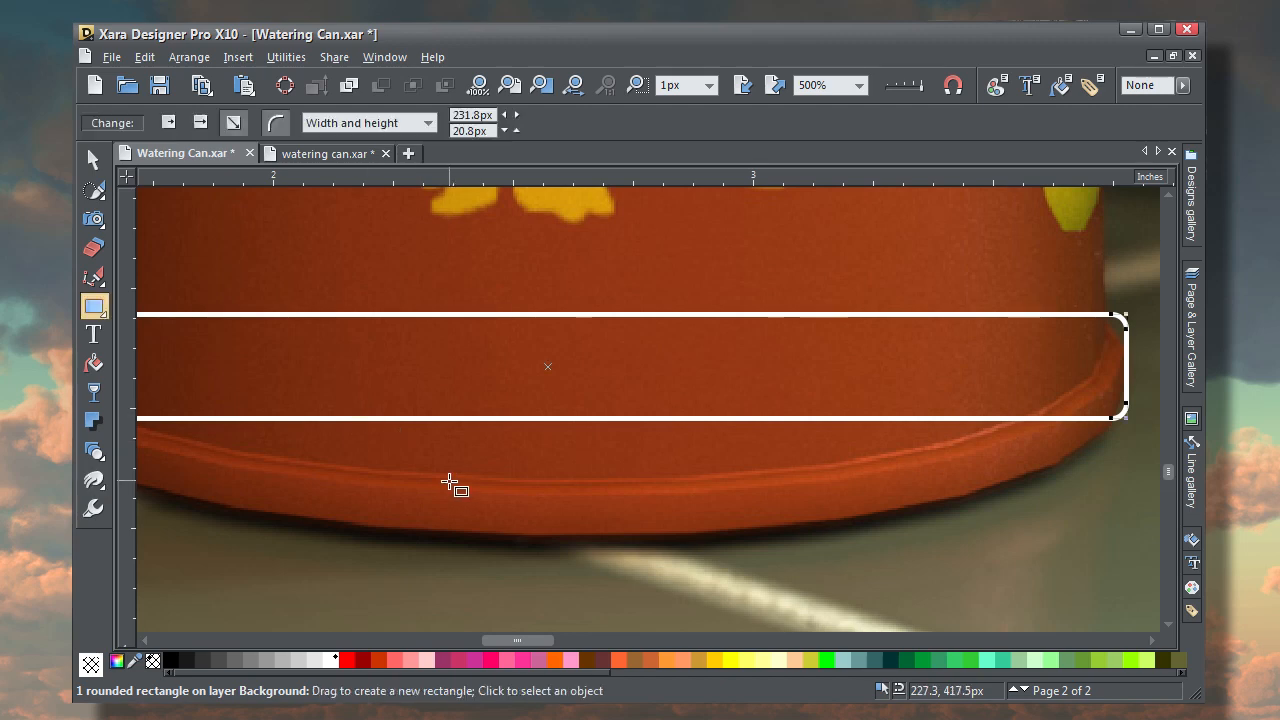
scroll(454, 486, down, 2)
drag(454, 486, 532, 487)
key(F6)
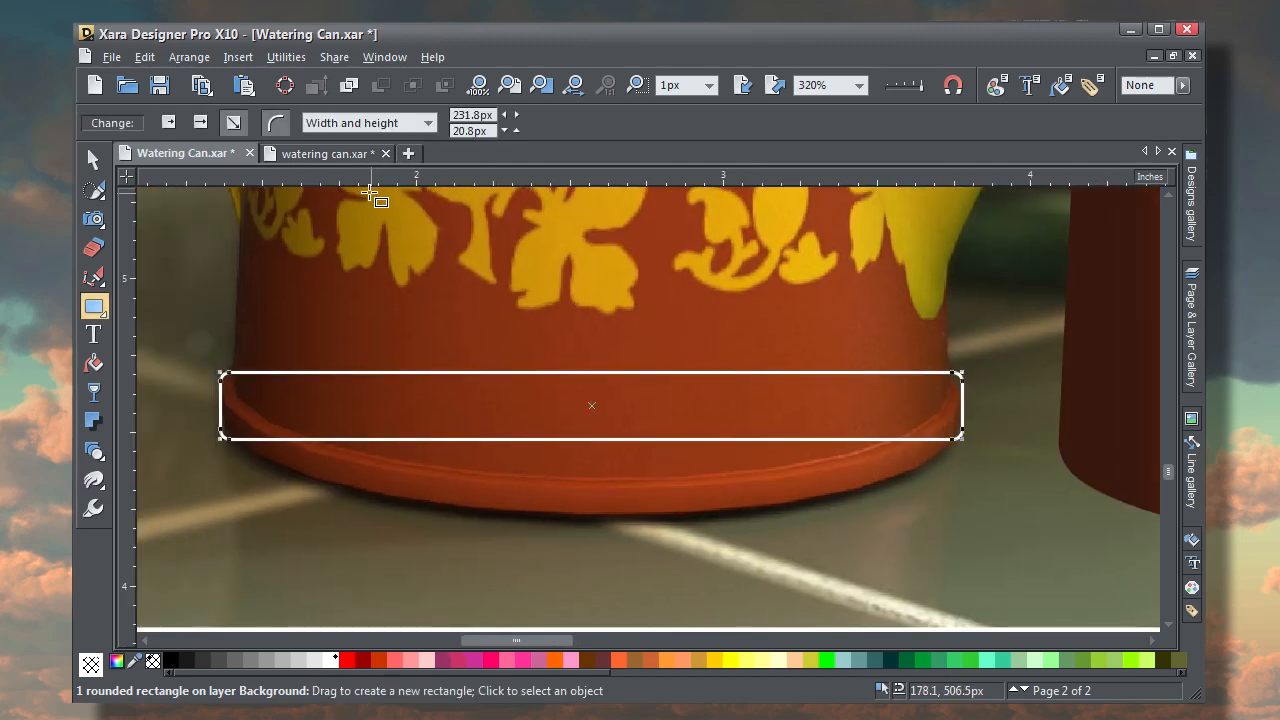
Convert the rounded rectangle to an editable shape and bend its long edges downward to follow the can's curved base rim
click(287, 88)
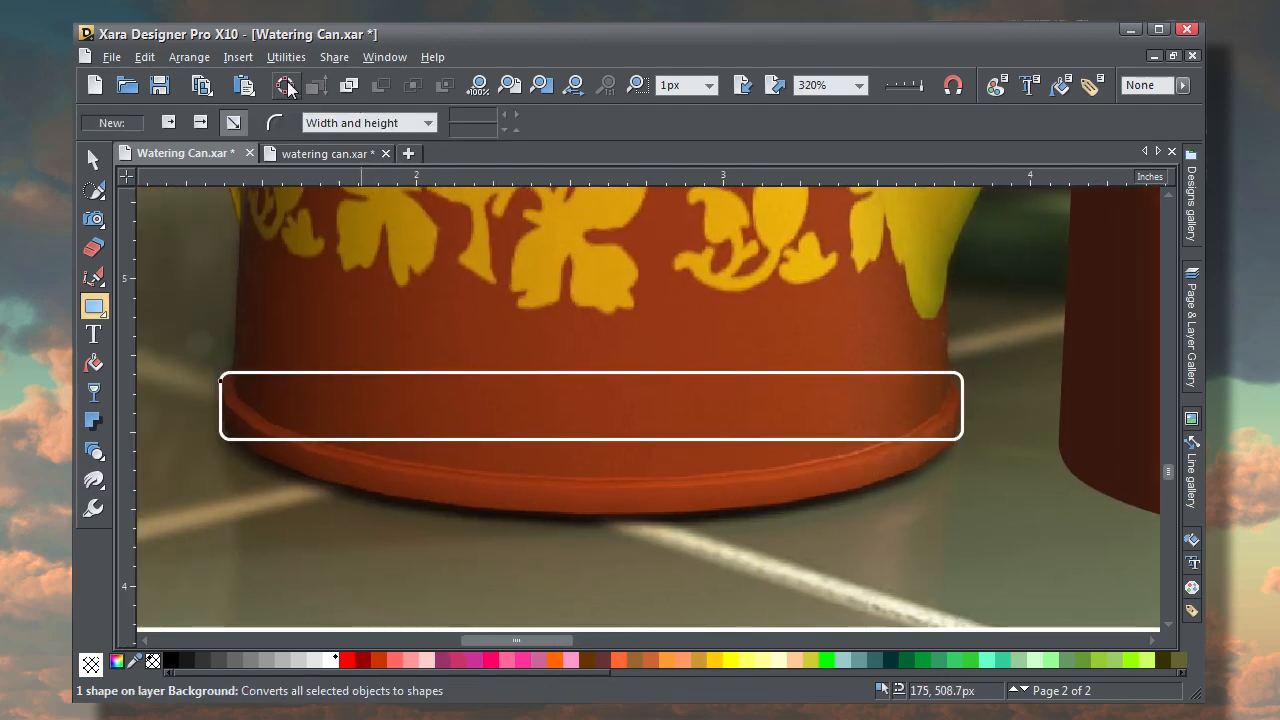
click(100, 283)
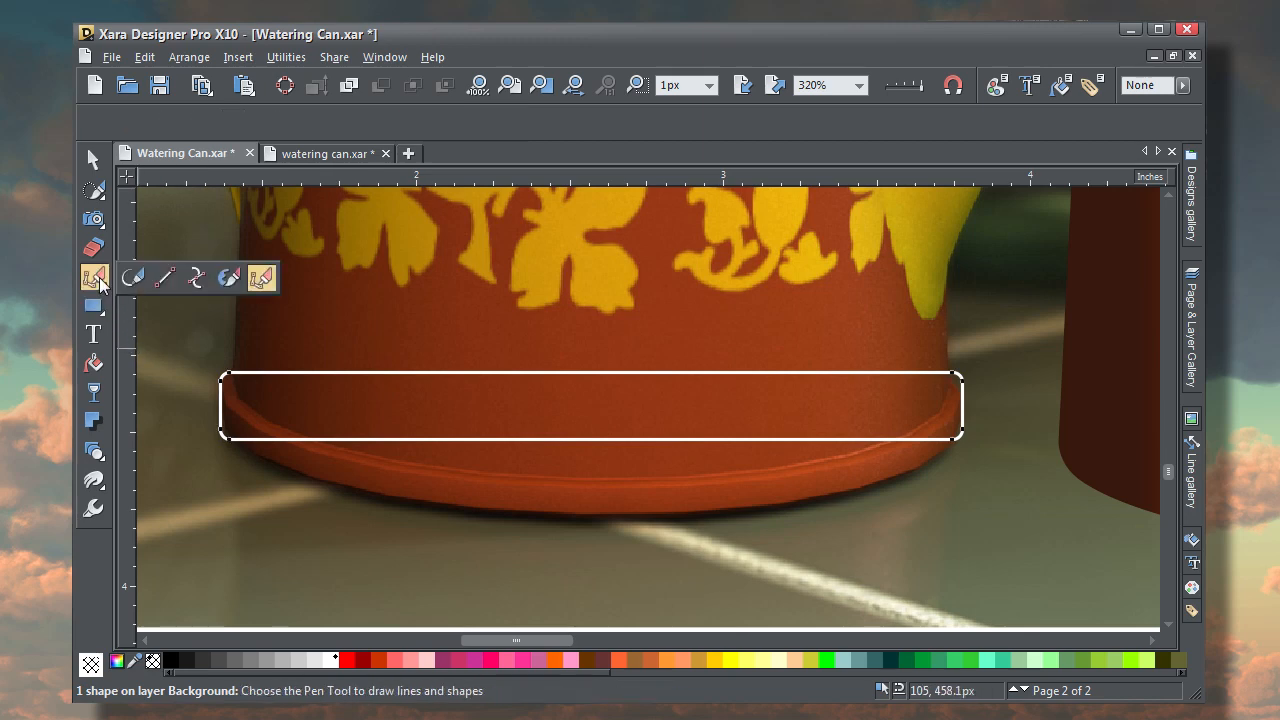
click(198, 279)
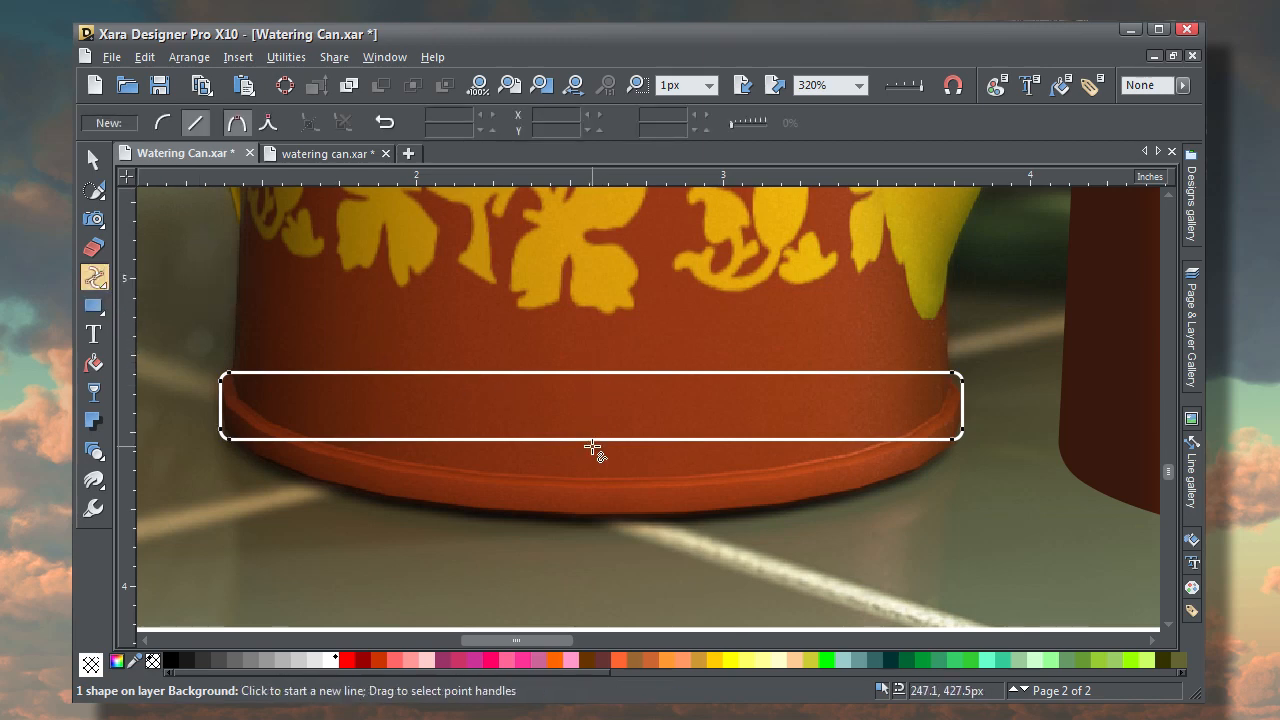
drag(597, 440, 608, 521)
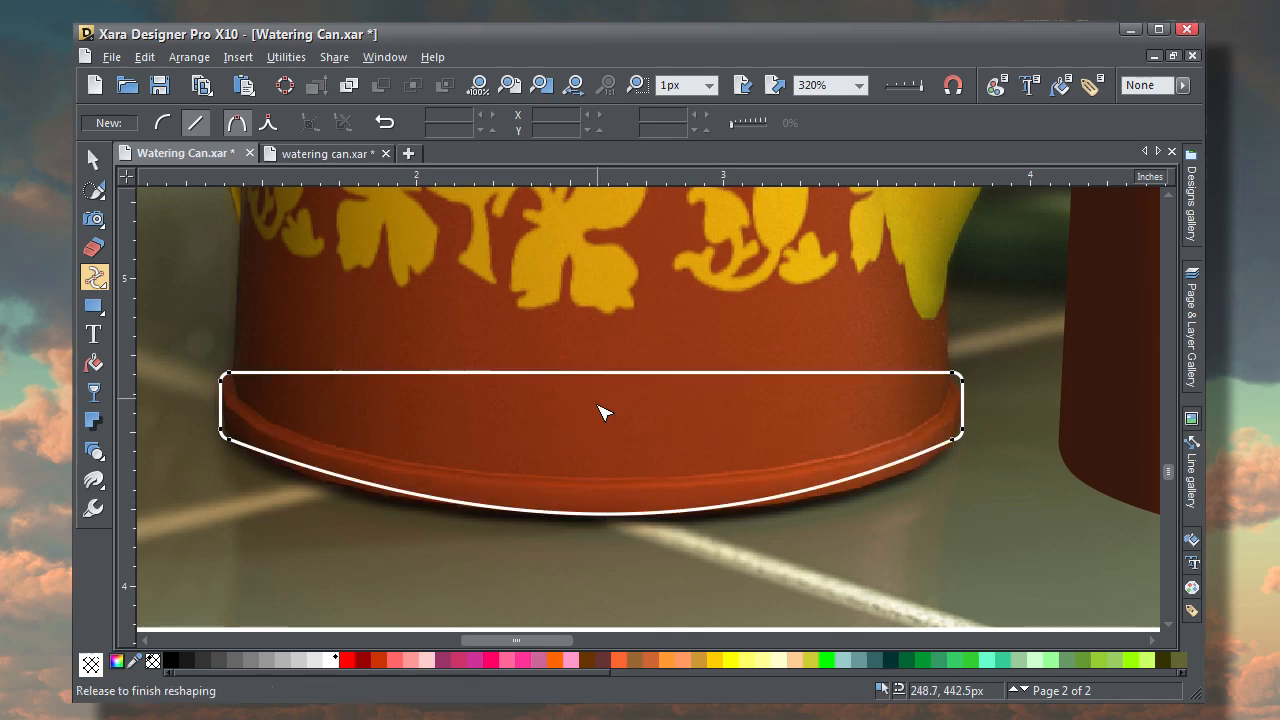
drag(604, 412, 603, 486)
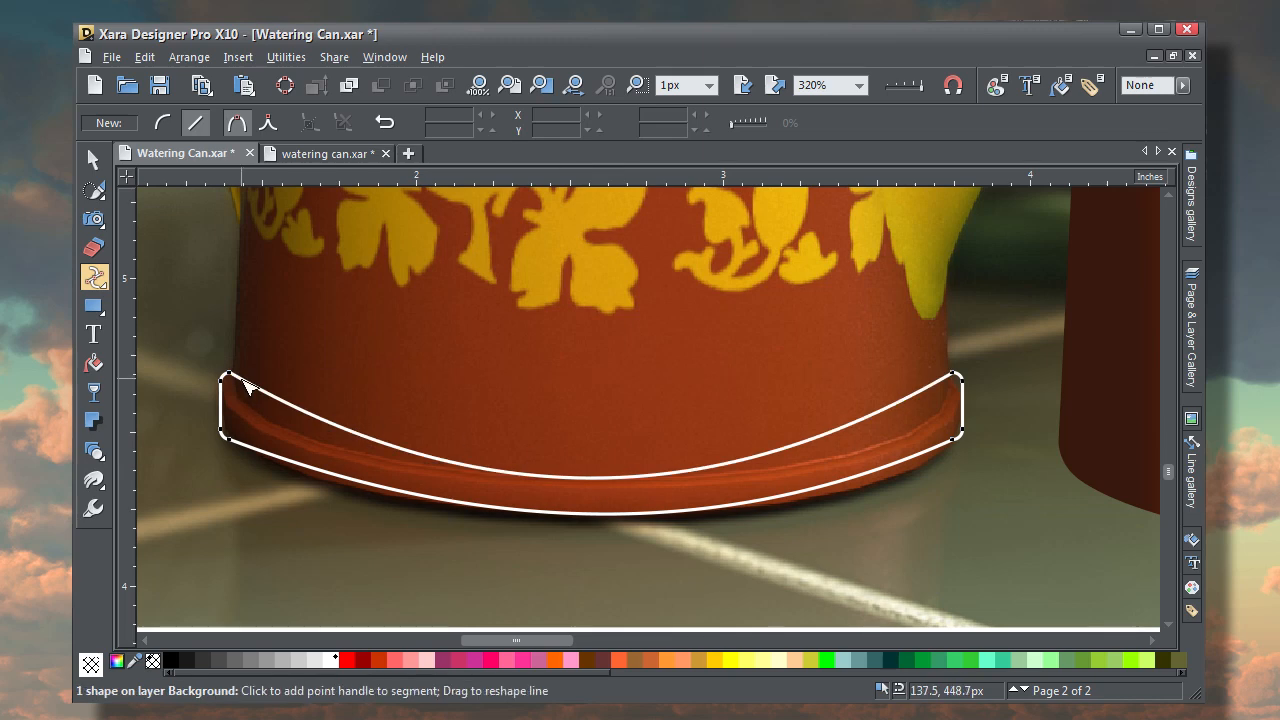
Move the upper and lower pairs of corner points at the rim outline's left end closer together to fit the photographed rim
scroll(245, 380, up, 4)
scroll(237, 368, down, 2)
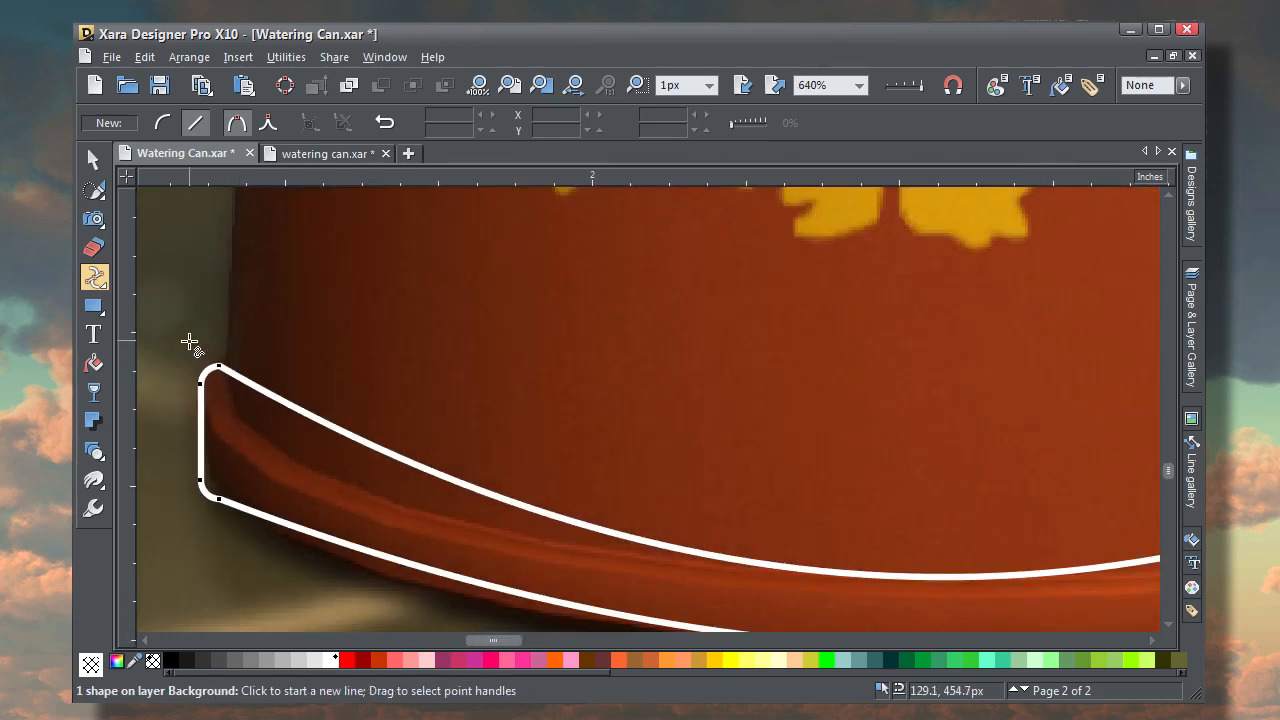
drag(190, 343, 262, 425)
drag(217, 380, 222, 383)
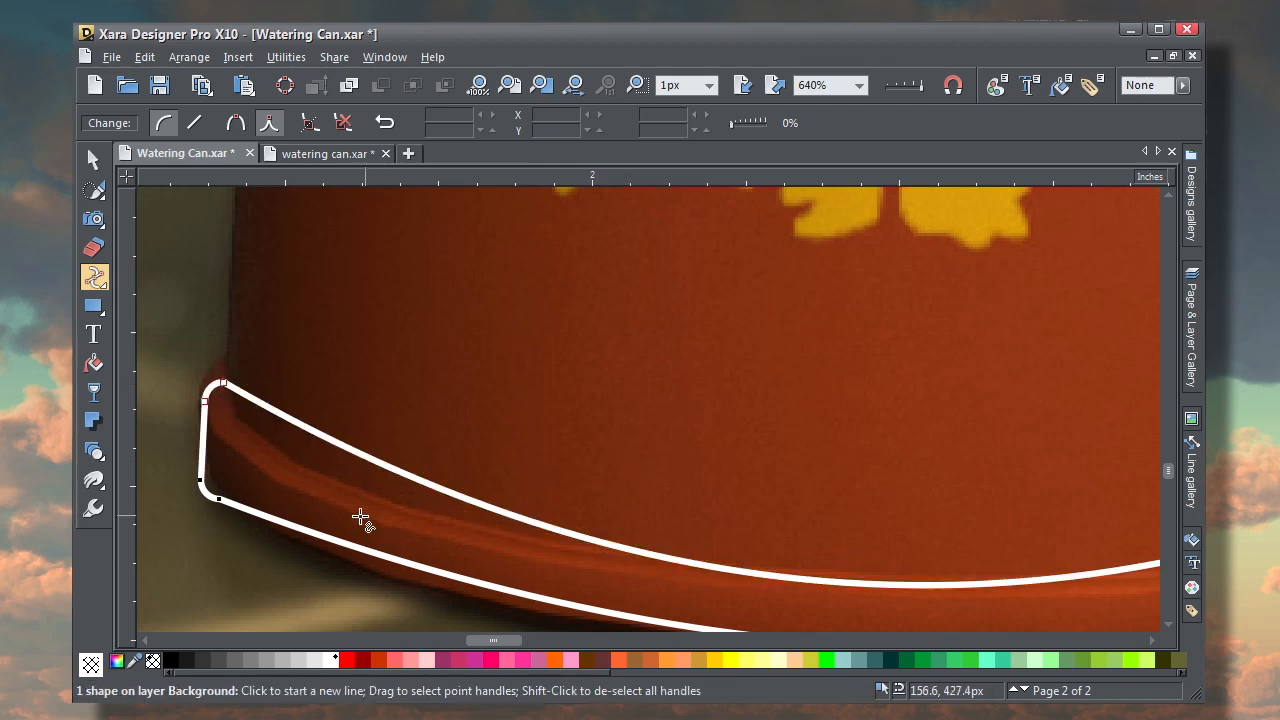
drag(250, 525, 248, 522)
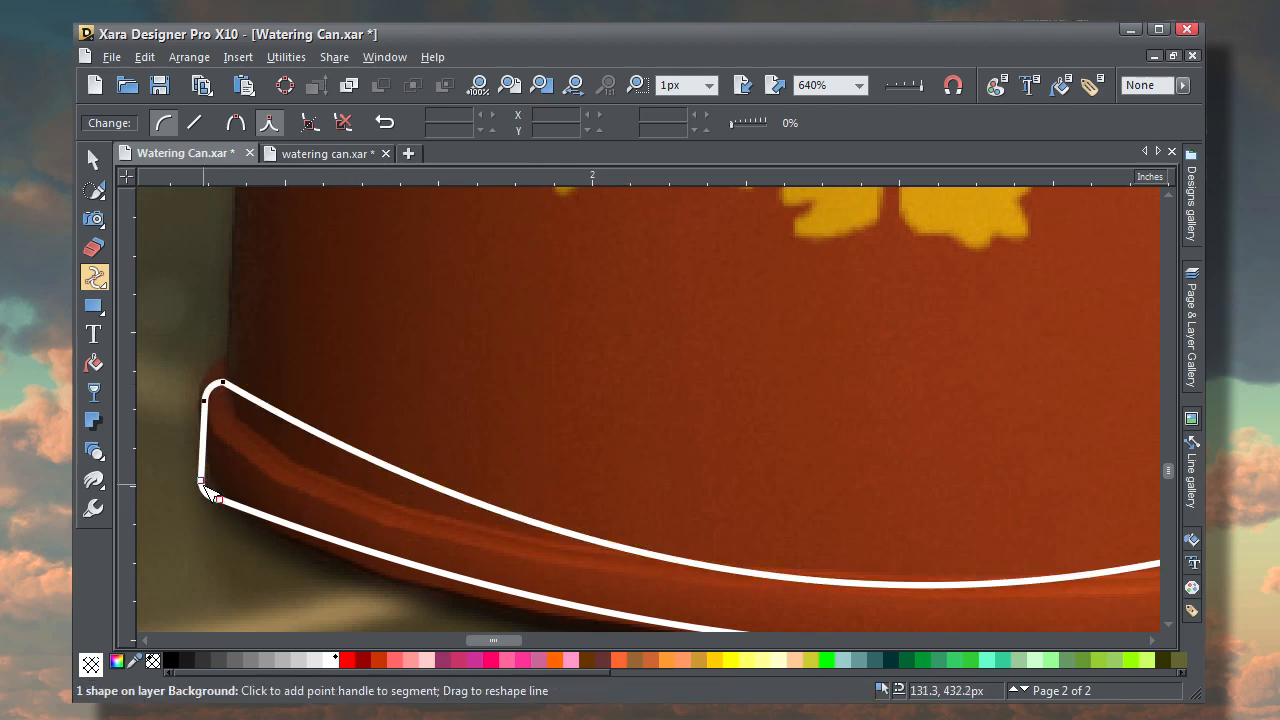
drag(200, 480, 200, 464)
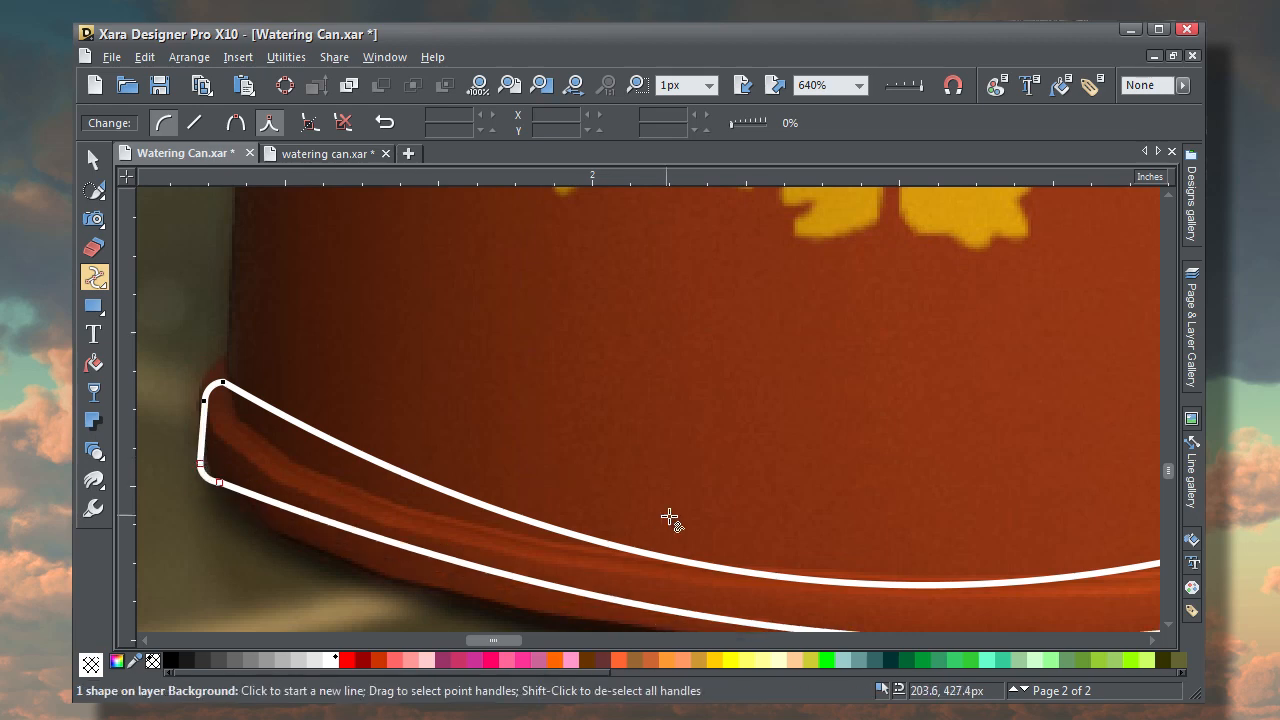
Bow the outline's lower edge outward from its lower-left corner with the curve handle, so it follows the rim's underside
key(shift+F8)
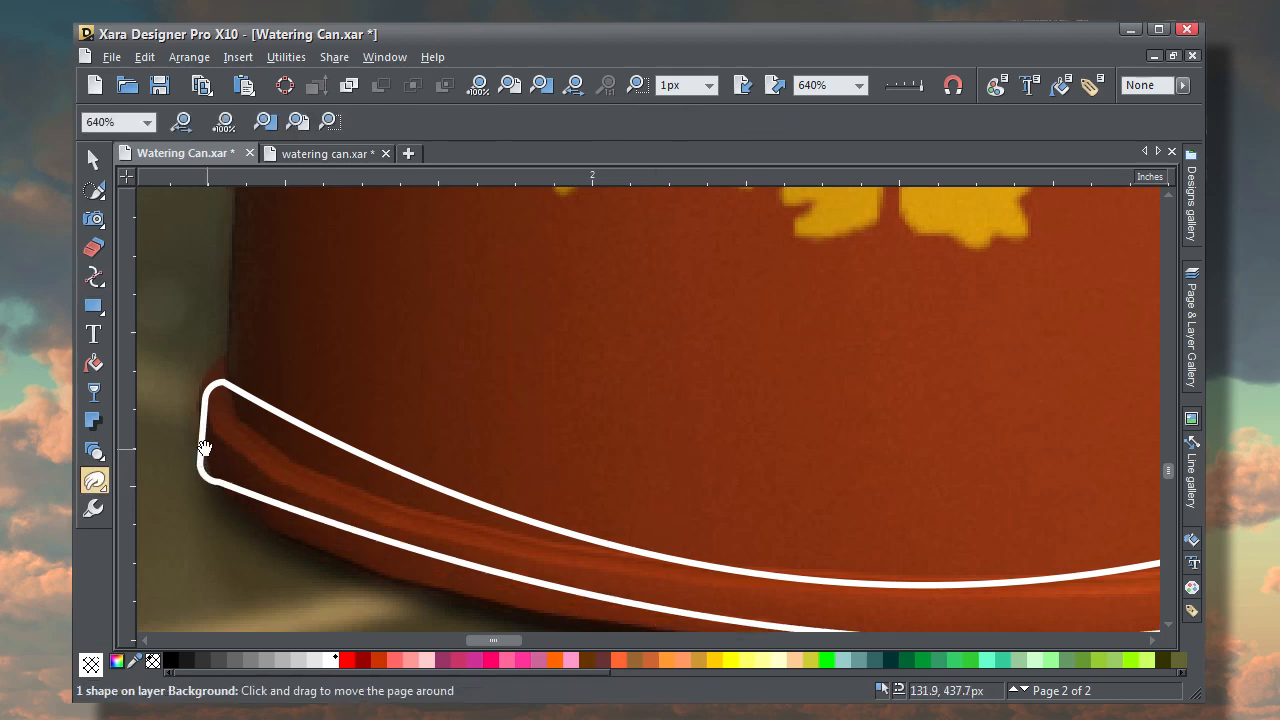
mouse_move(94, 306)
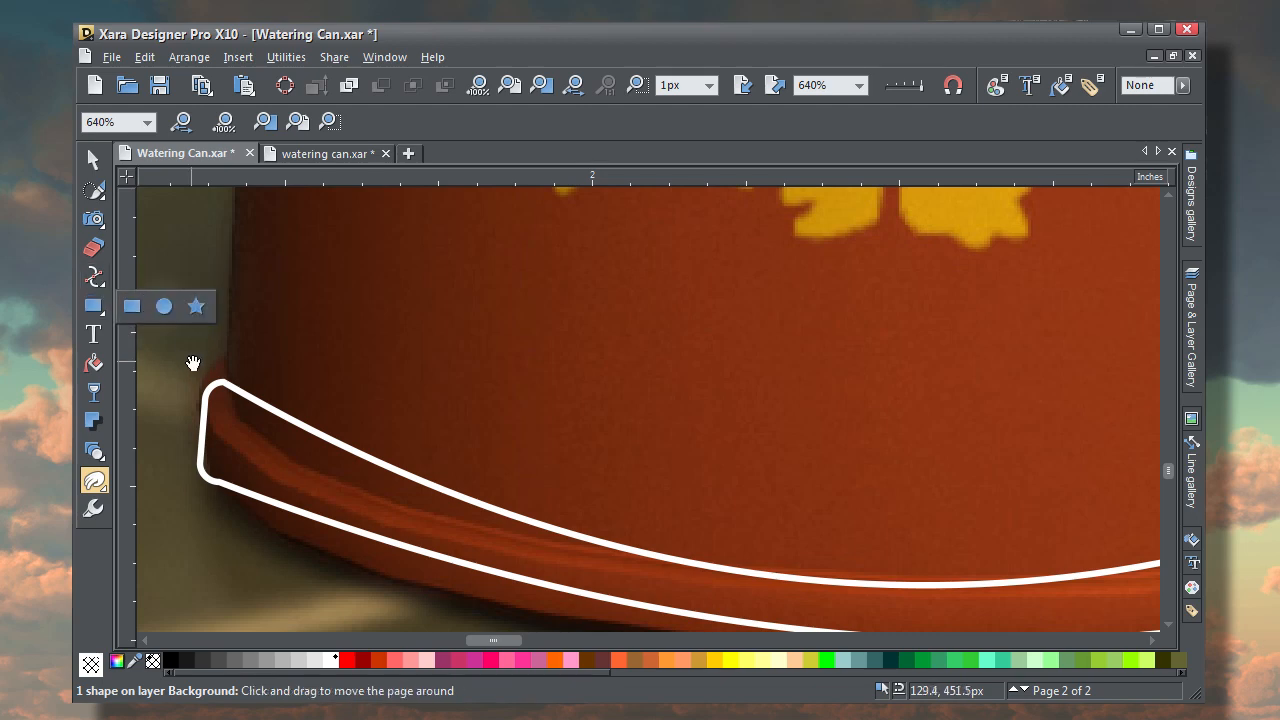
click(93, 160)
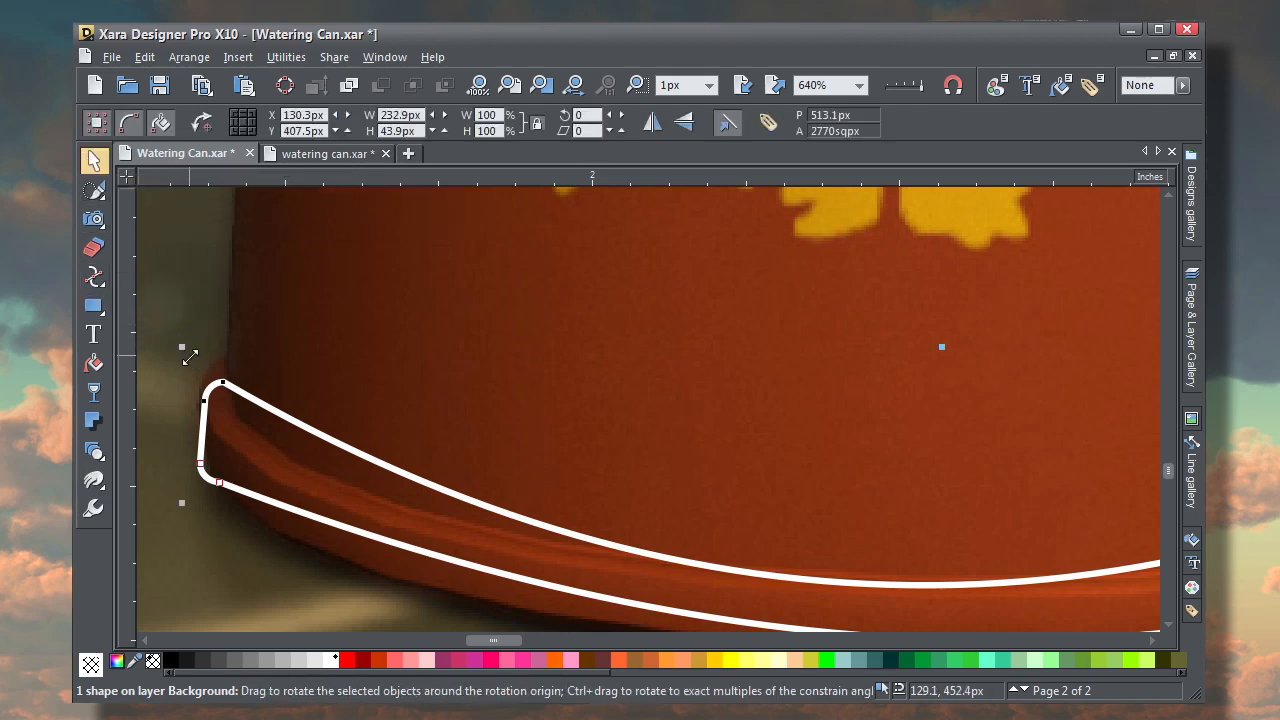
click(201, 403)
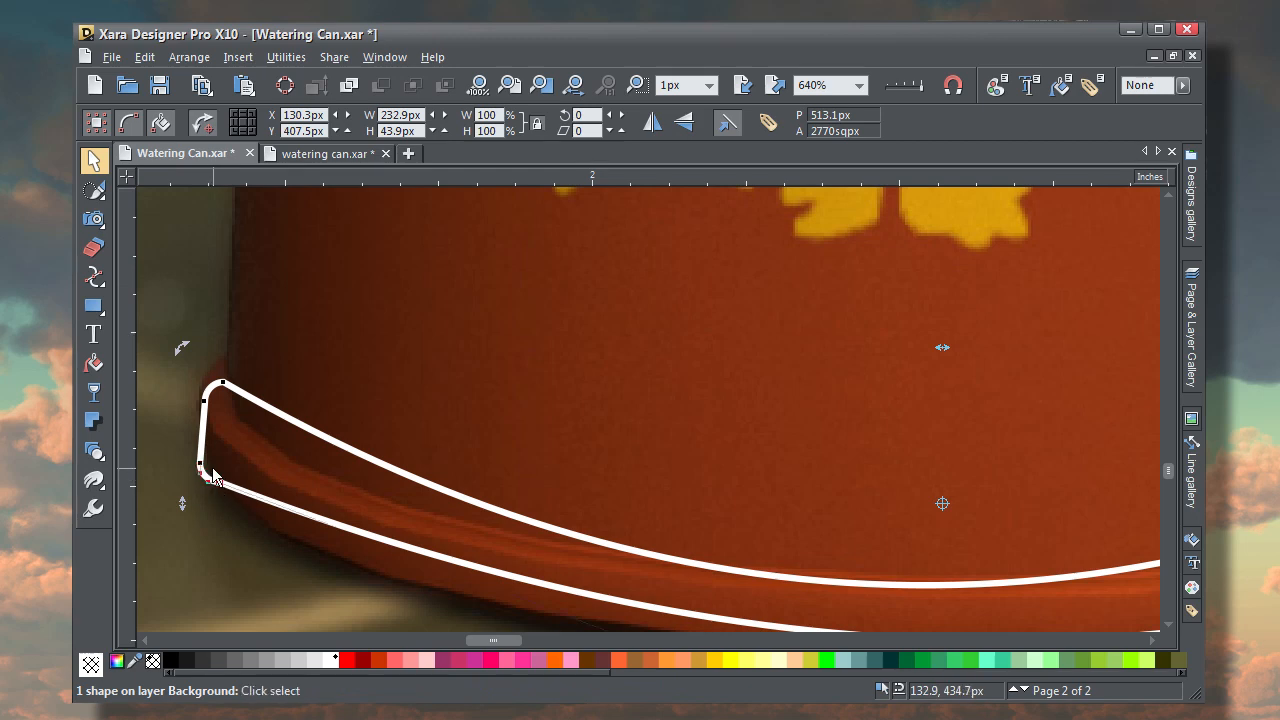
click(95, 277)
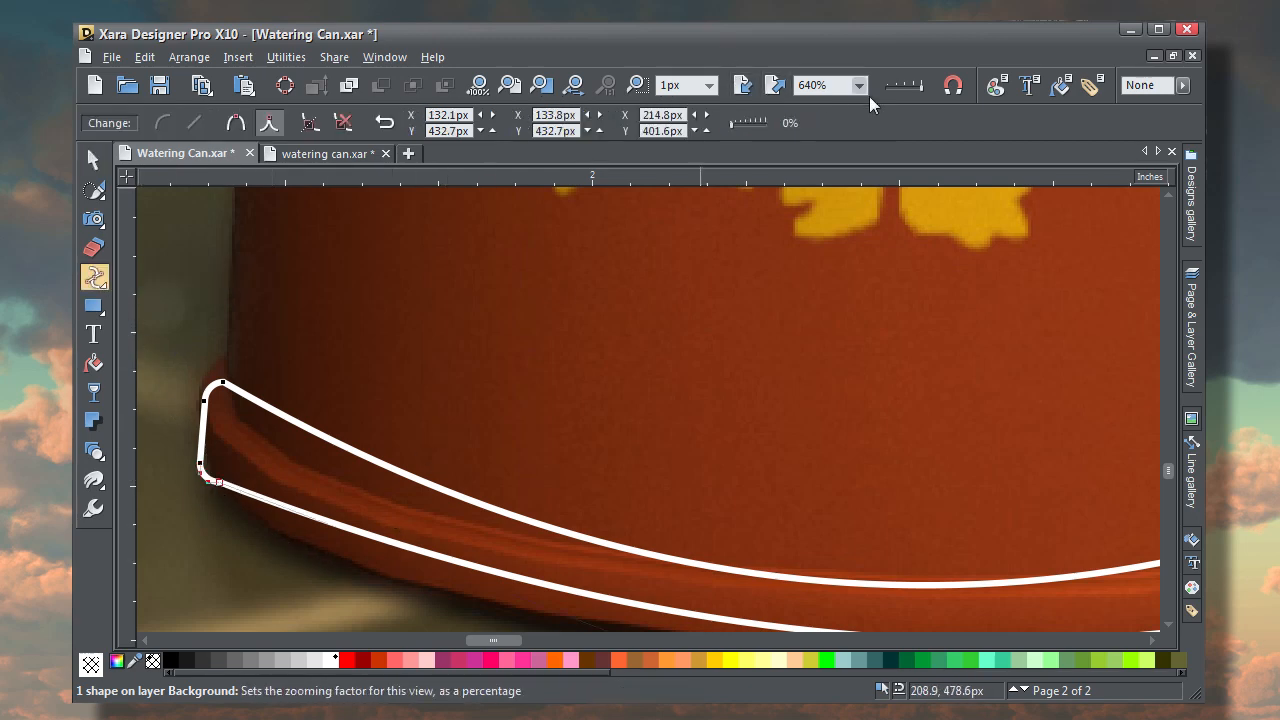
click(889, 85)
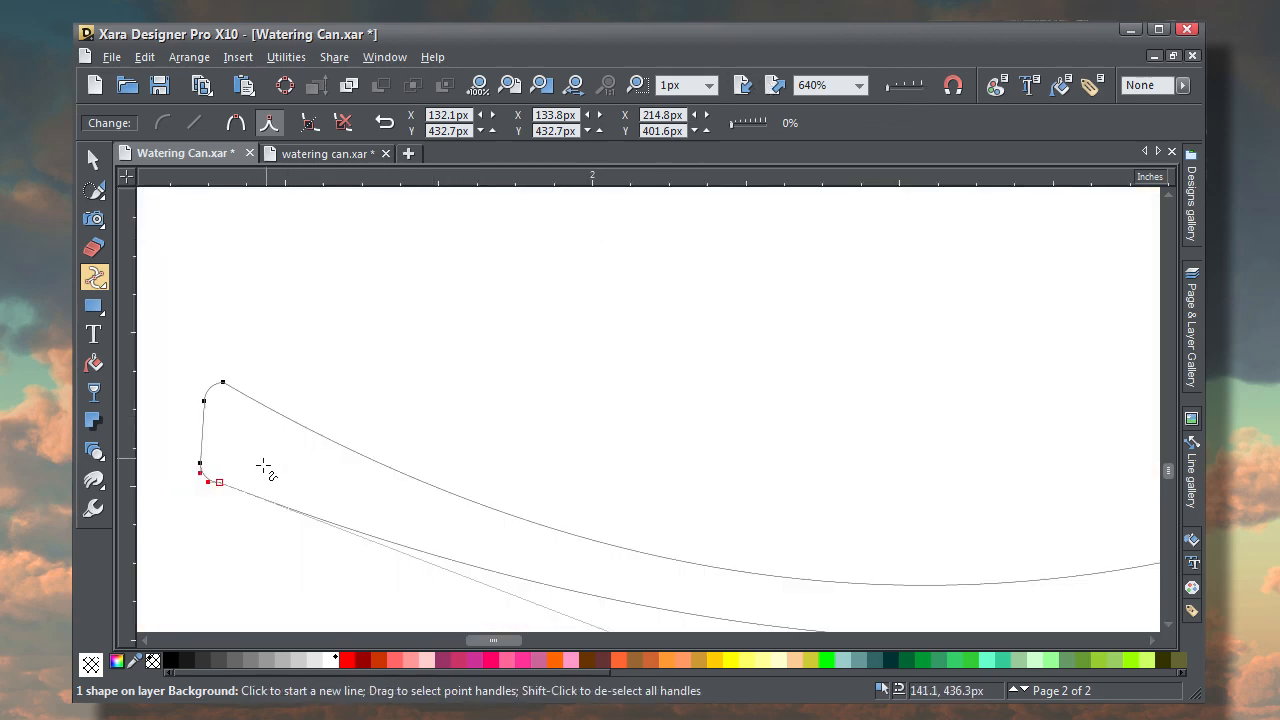
drag(678, 482, 620, 490)
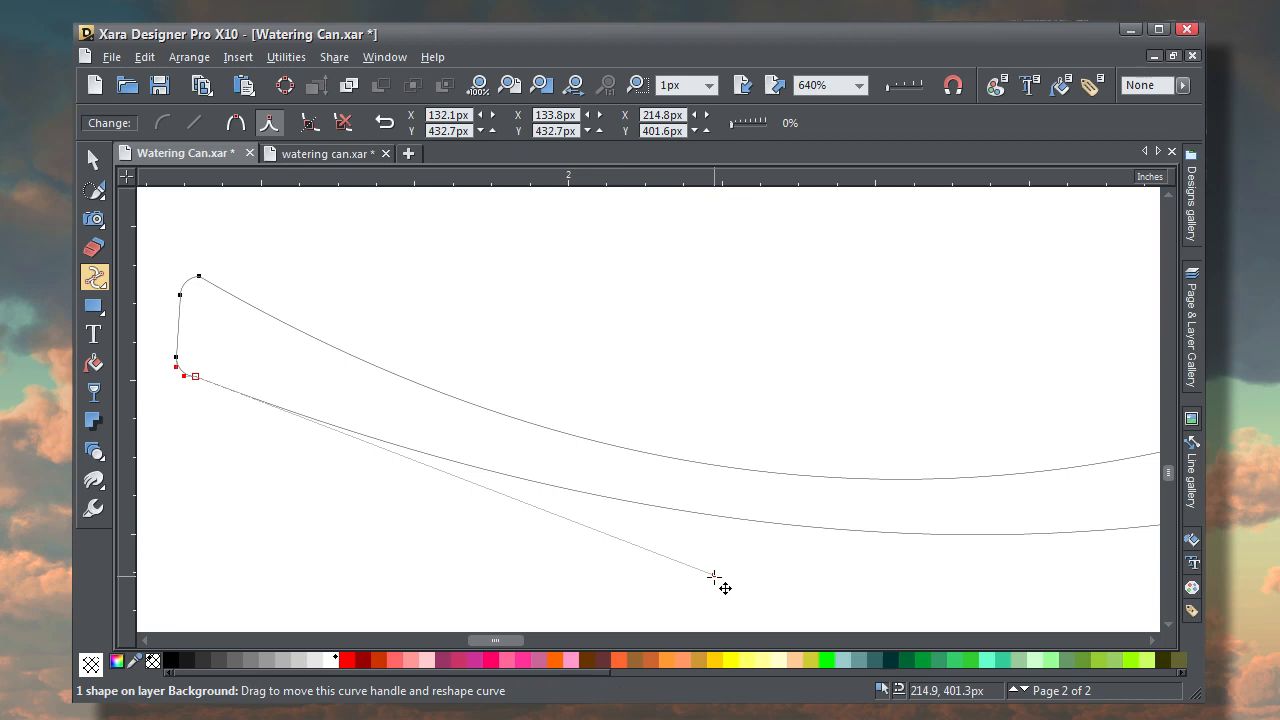
drag(714, 577, 685, 596)
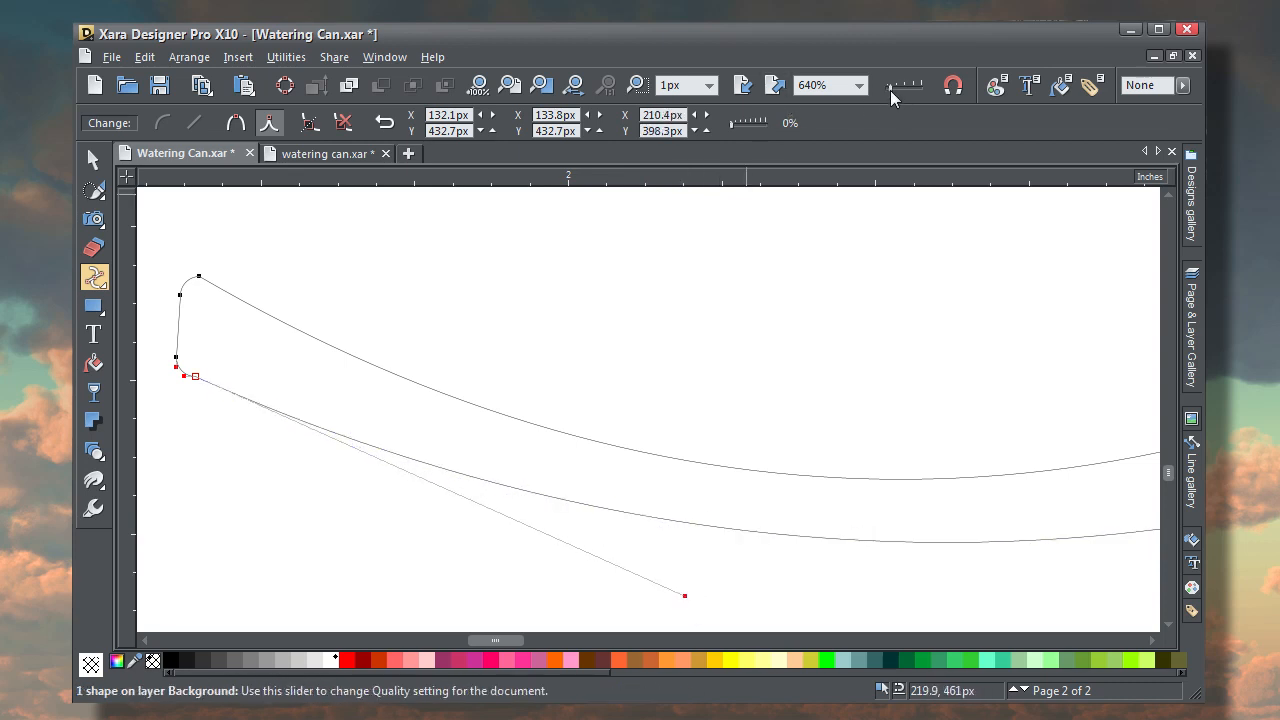
drag(890, 88, 921, 88)
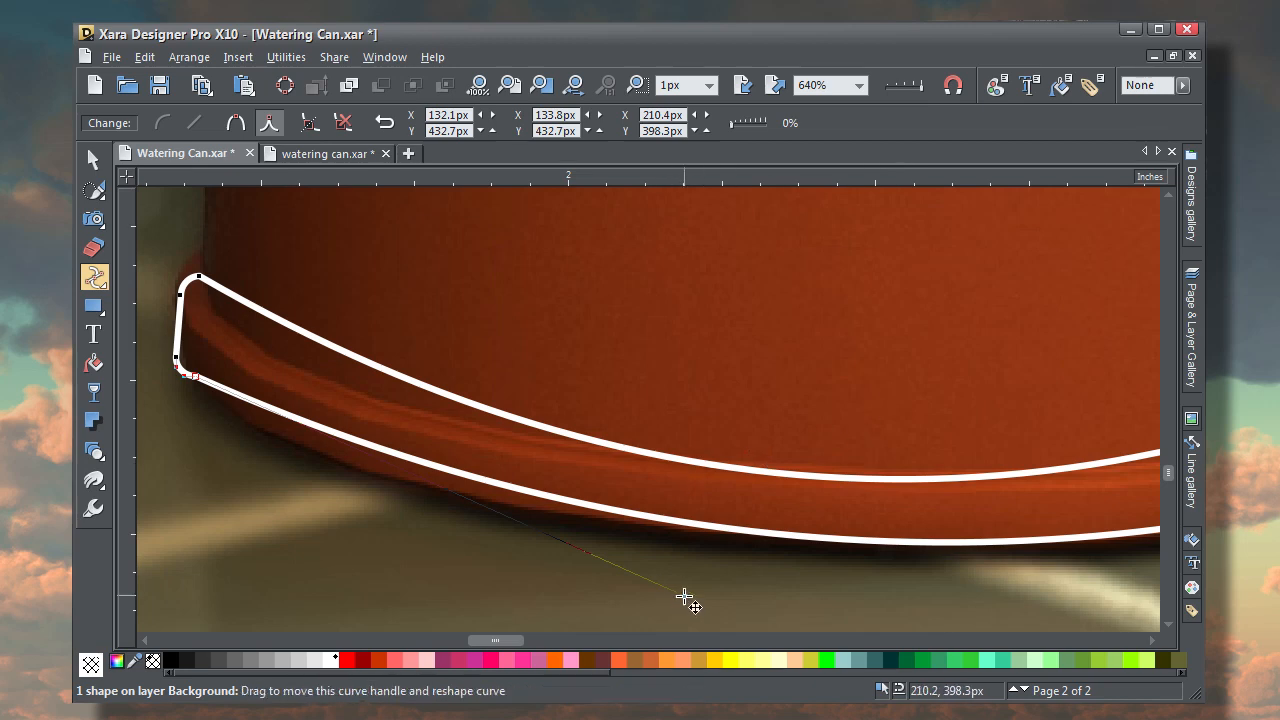
drag(686, 596, 600, 612)
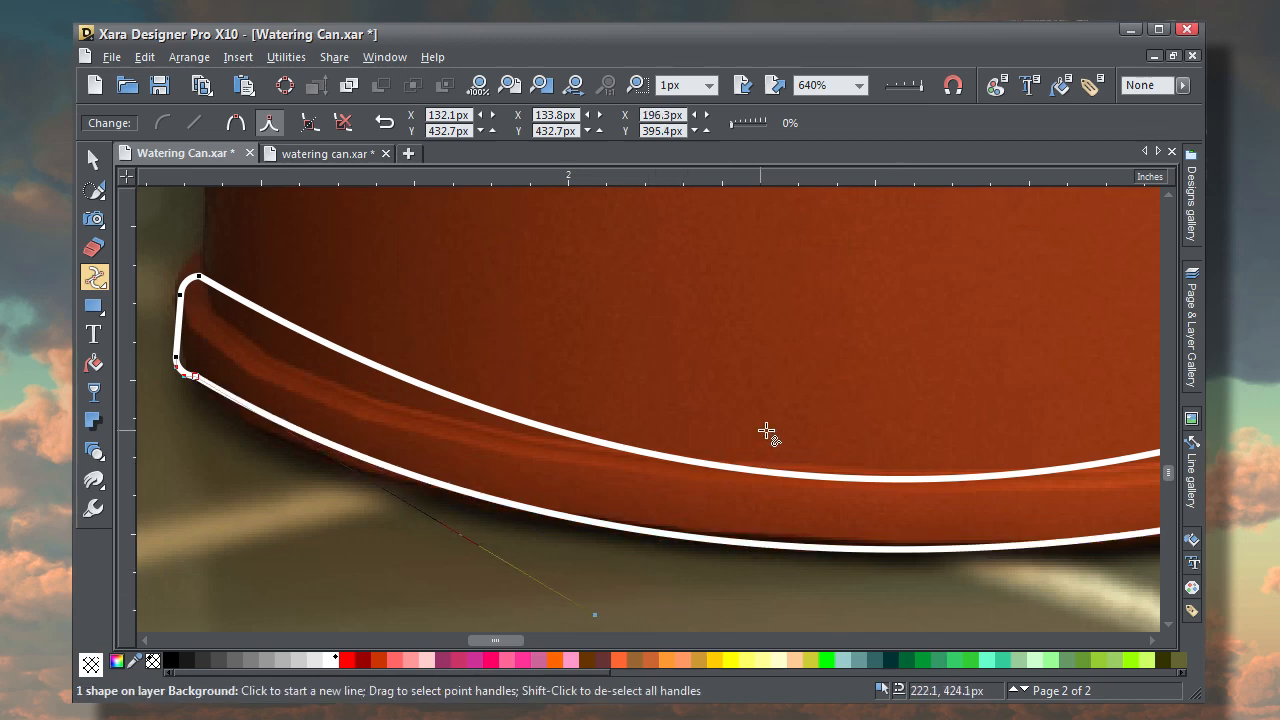
Lower the upper corner points at the outline's right end and bow the lower edge there onto the rim's underside
drag(774, 430, 509, 431)
drag(774, 451, 474, 463)
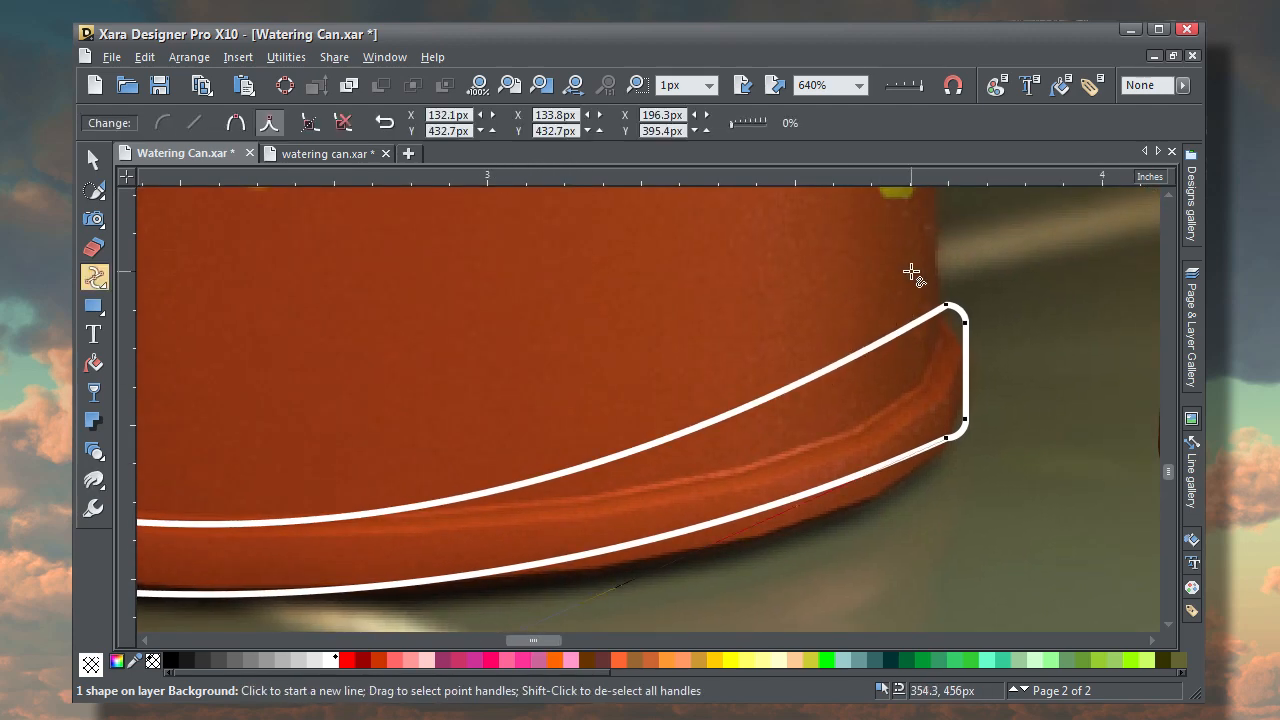
drag(912, 272, 961, 341)
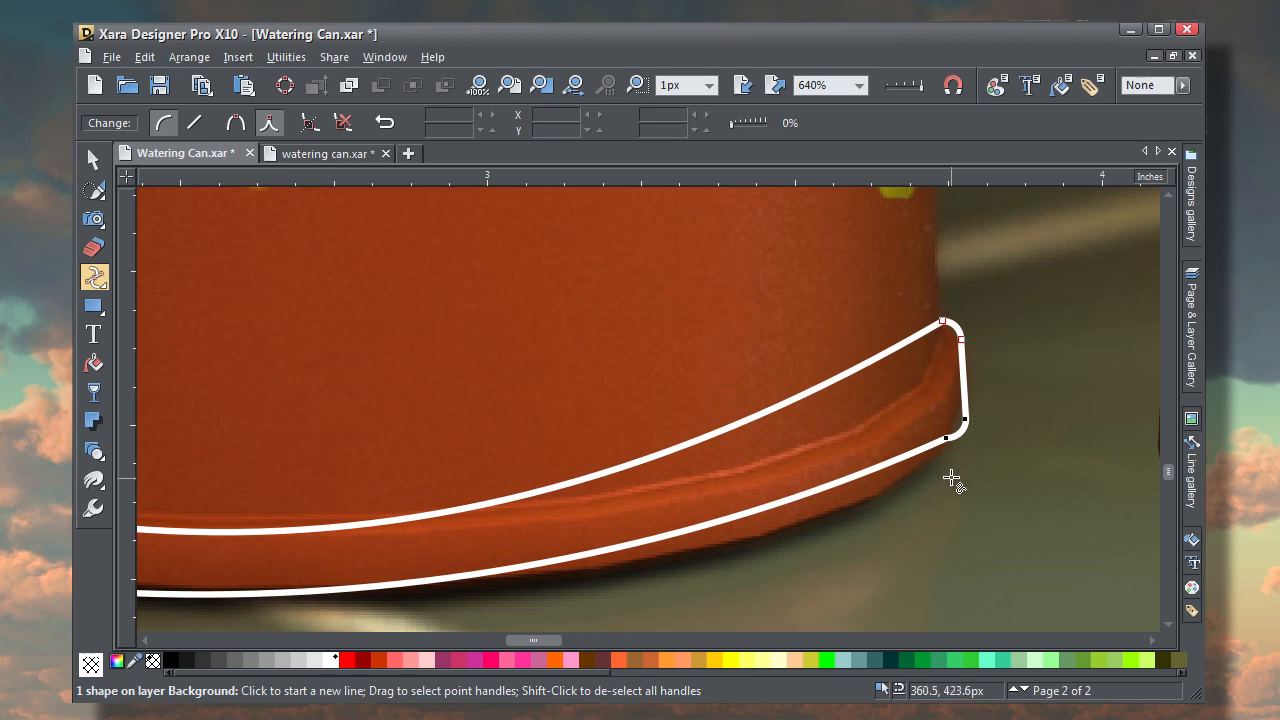
click(947, 441)
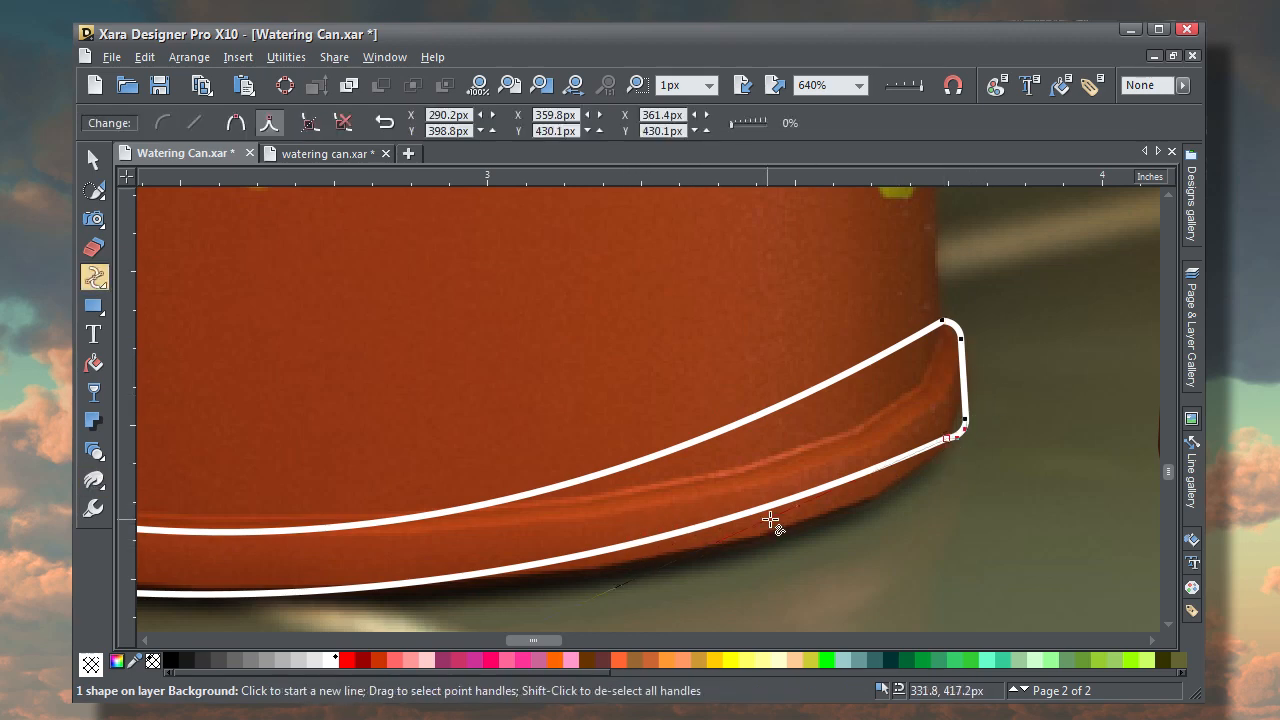
drag(777, 509, 806, 519)
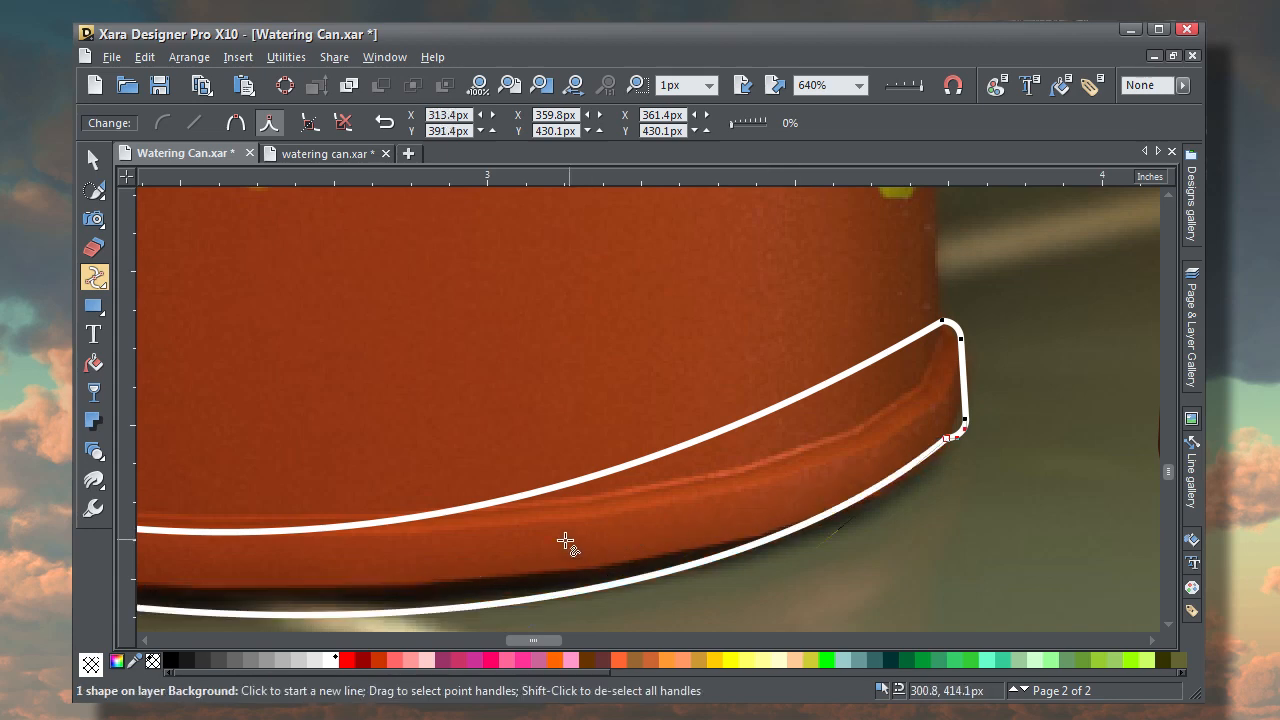
drag(335, 599, 643, 483)
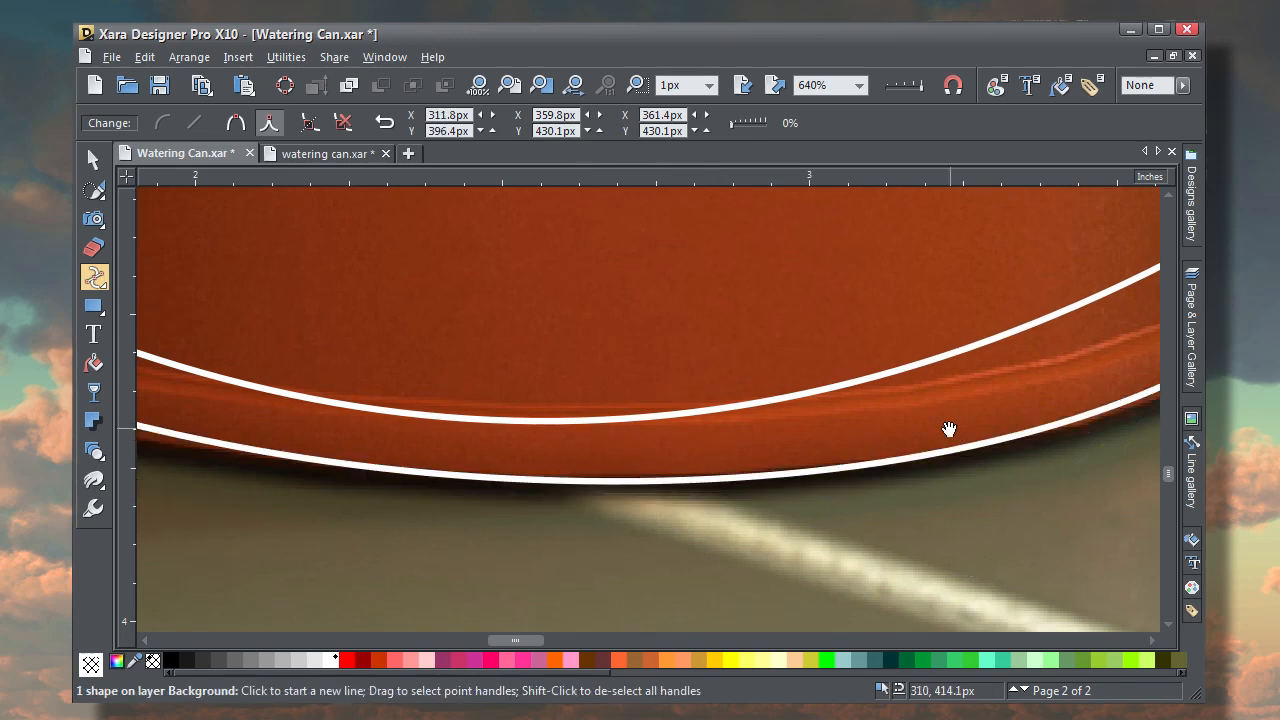
Bow the outline's upper edge downward from its upper-right corner with the curve handle, closer to the rim's upper edge
drag(949, 429, 575, 516)
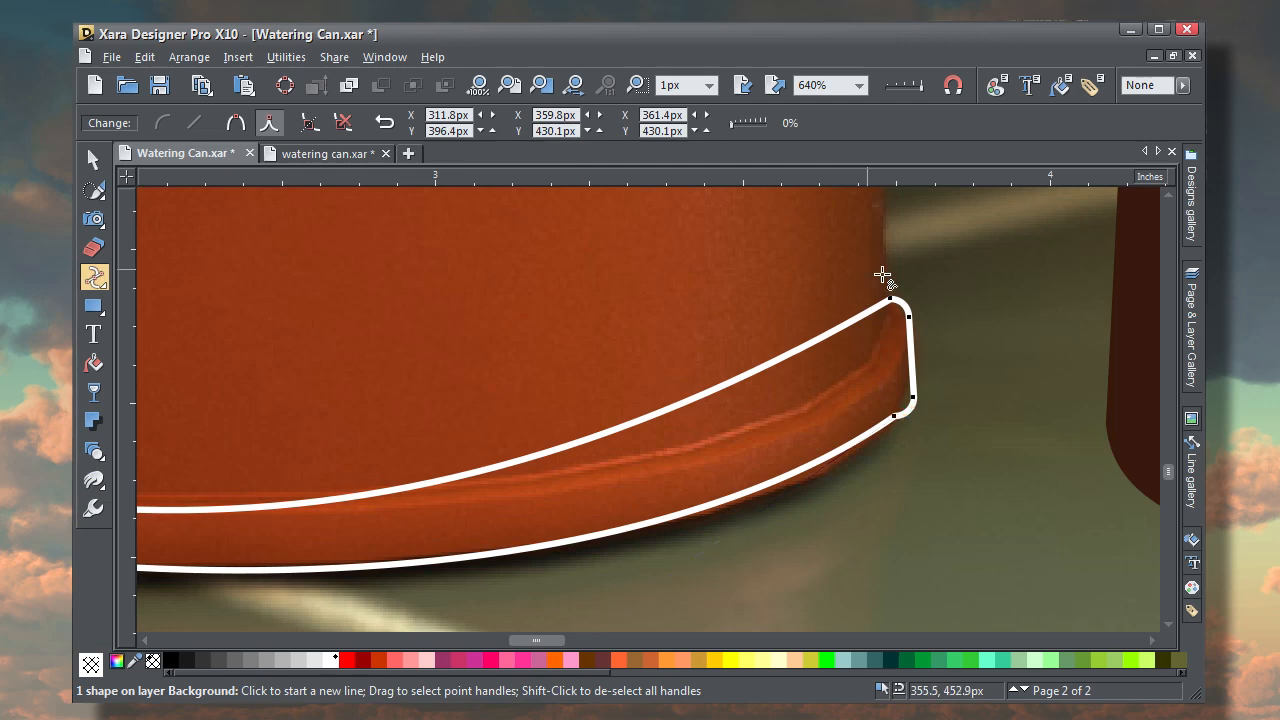
drag(864, 267, 942, 330)
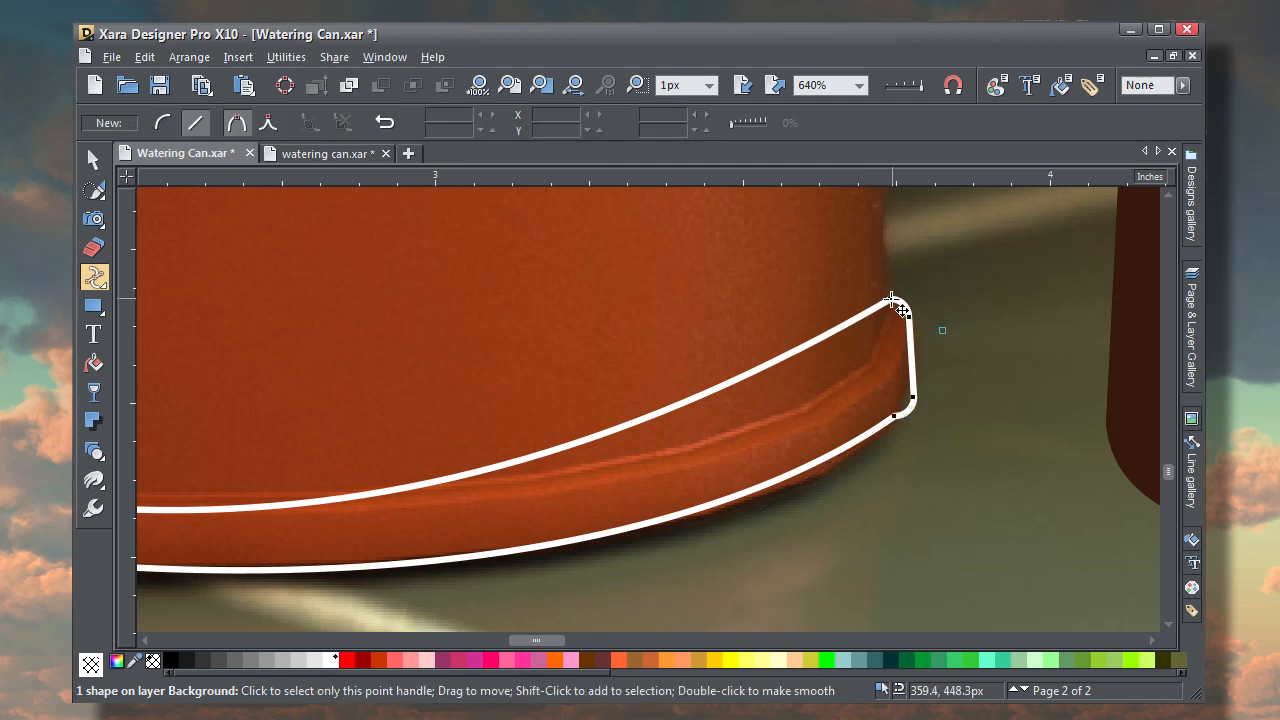
click(892, 300)
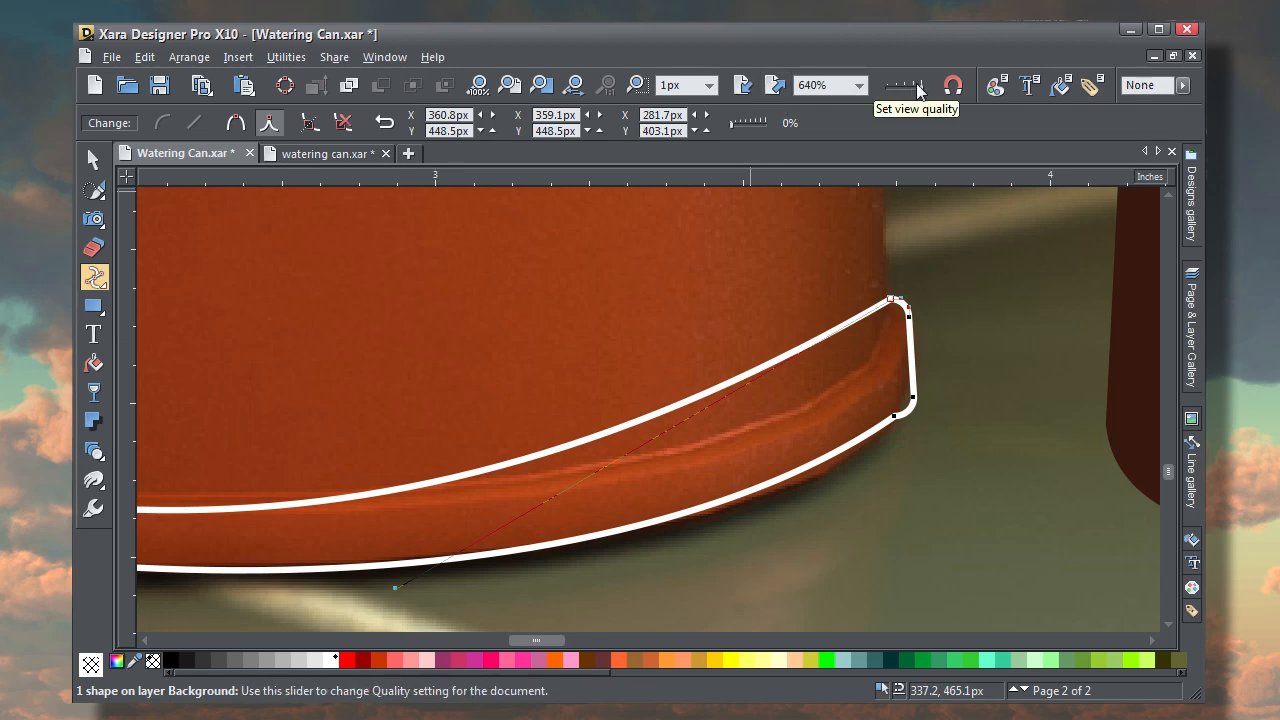
drag(918, 88, 888, 87)
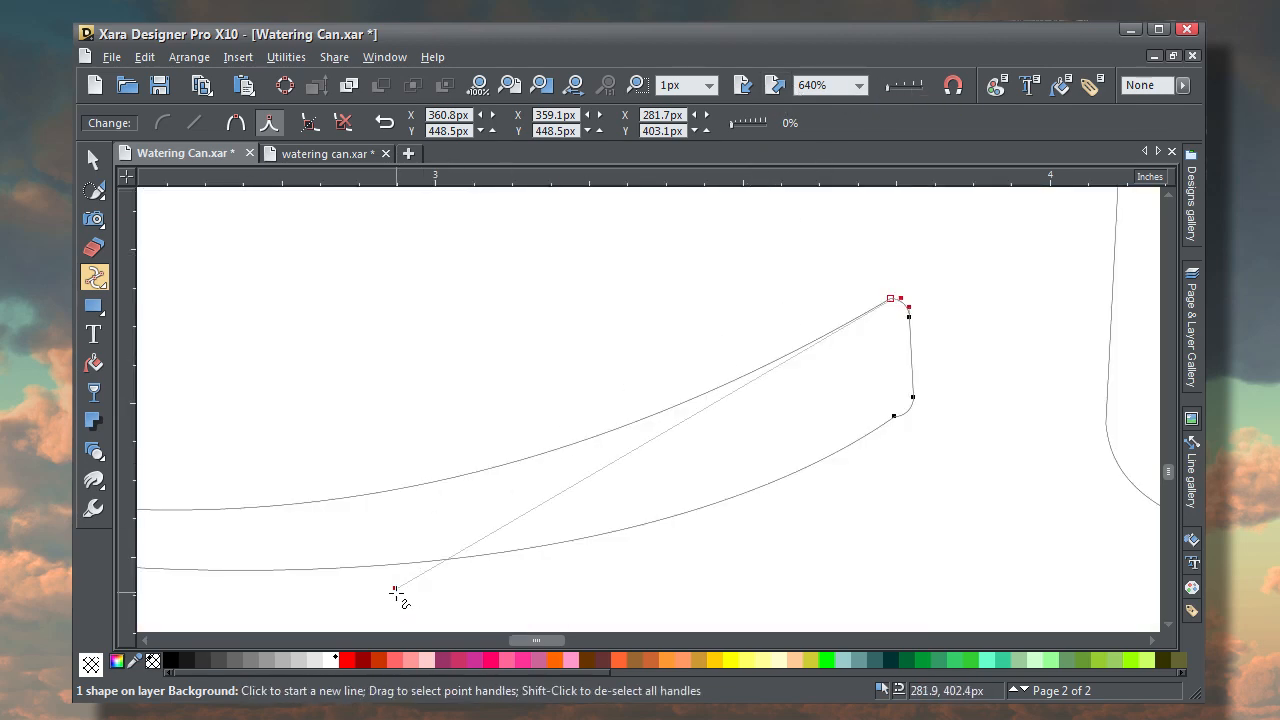
drag(396, 592, 476, 593)
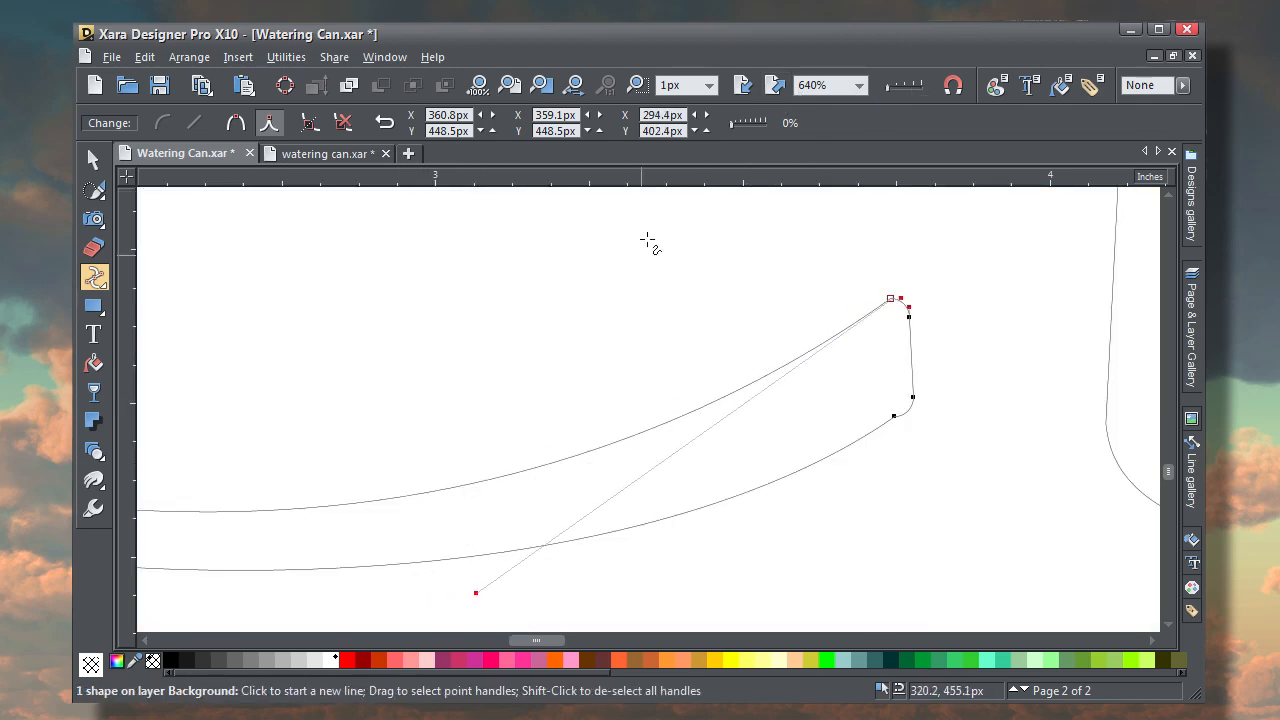
drag(889, 87, 918, 88)
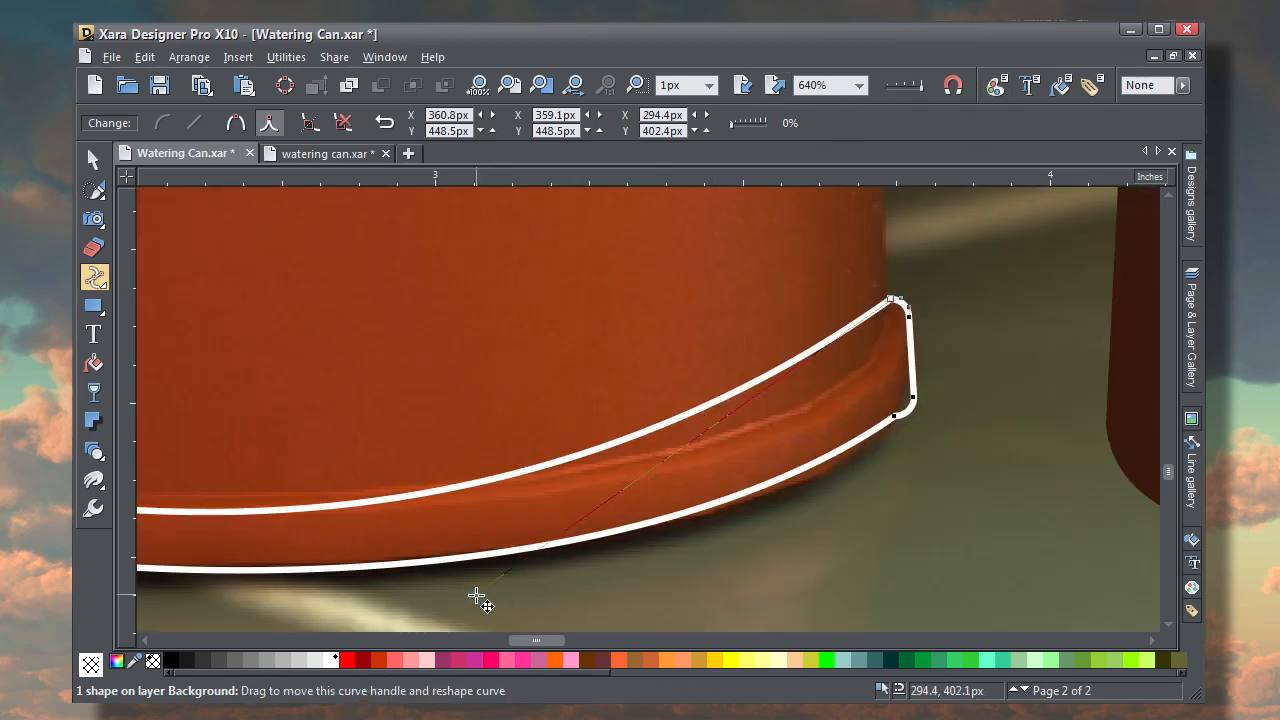
drag(477, 596, 528, 581)
Add a point on the upper edge near its right end, shift it toward the rim, and raise the edge's middle to match
click(802, 362)
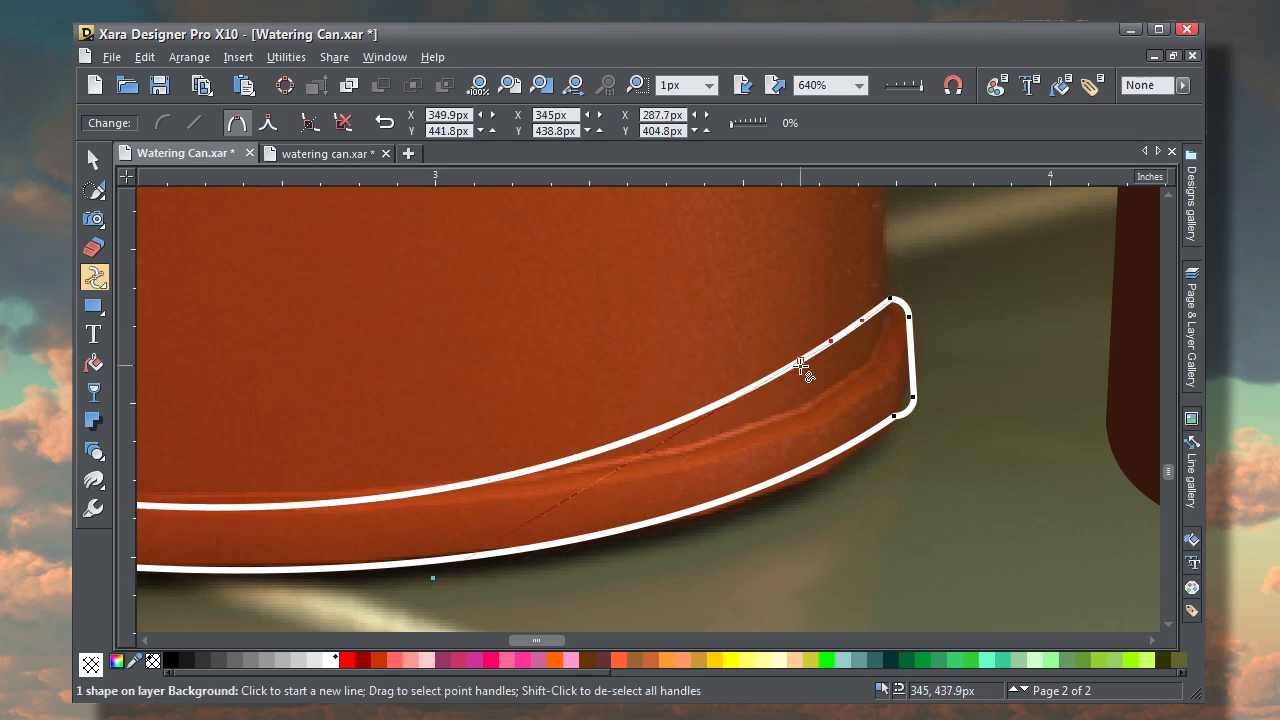
drag(817, 370, 823, 383)
drag(862, 322, 880, 333)
drag(660, 407, 740, 420)
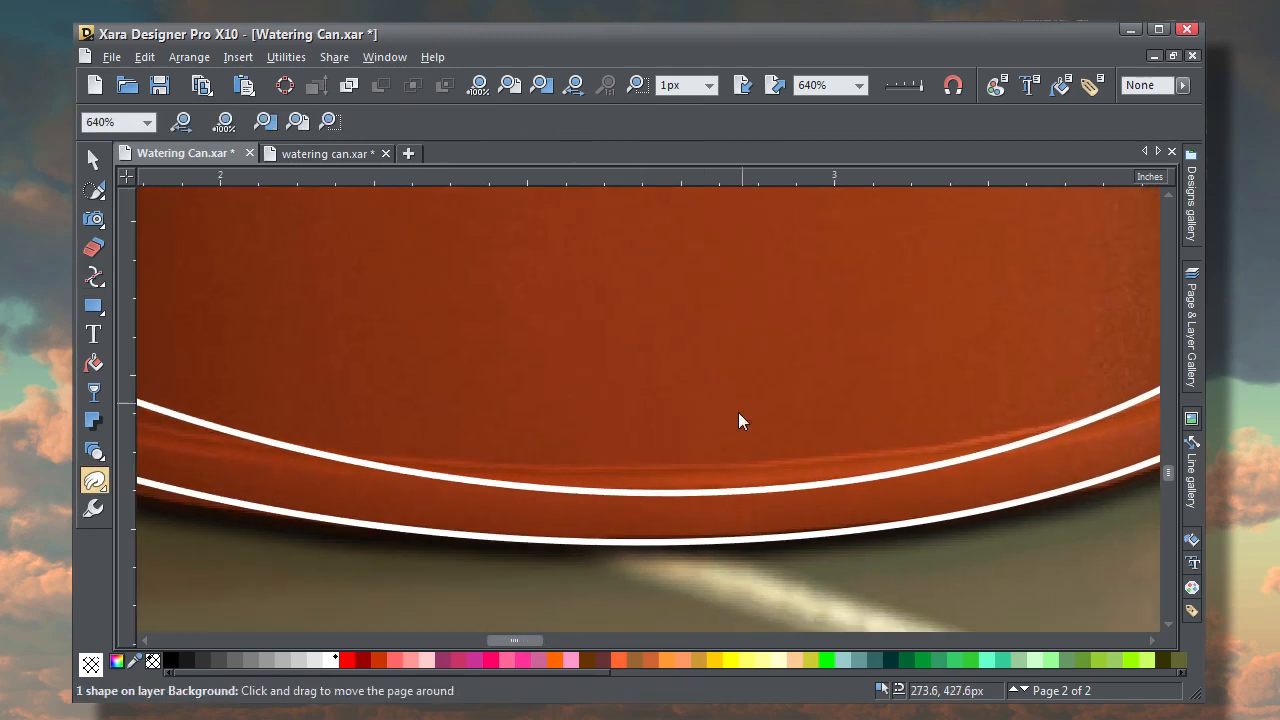
key(F4)
drag(731, 491, 634, 466)
Add a point on the upper edge beside the left corner and move it down so the edge follows the rim
drag(428, 404, 879, 417)
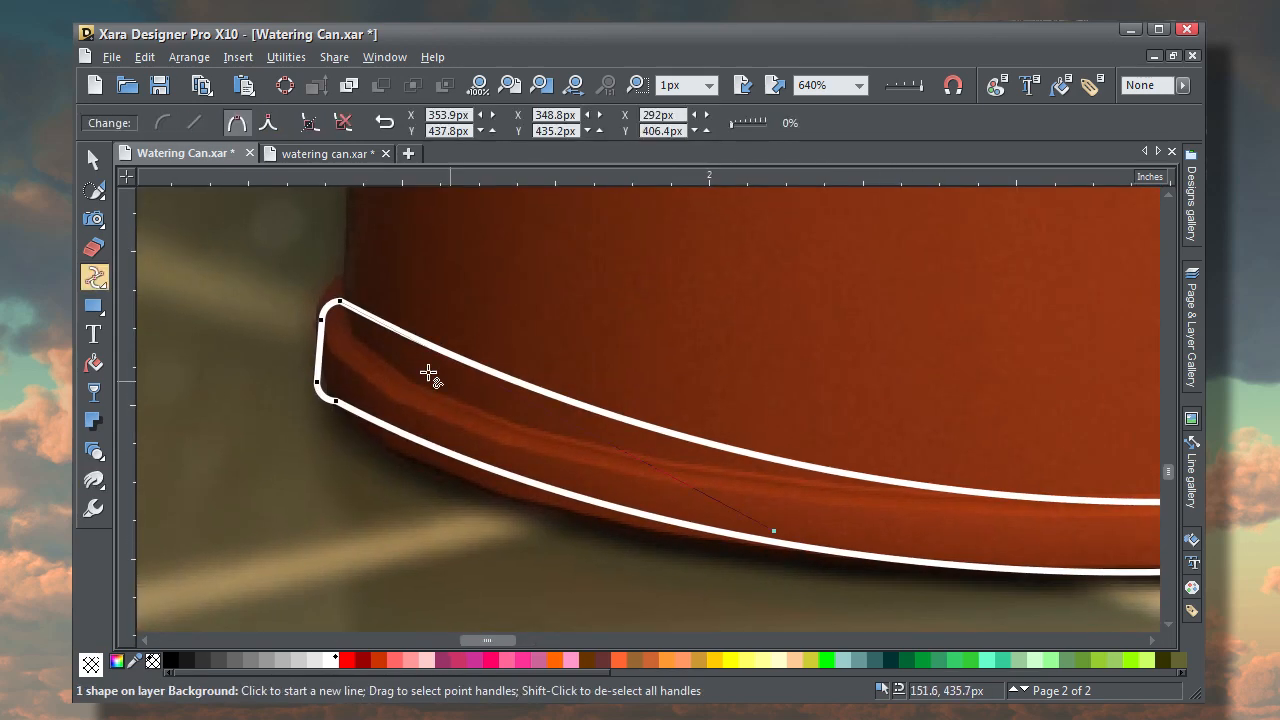
click(355, 310)
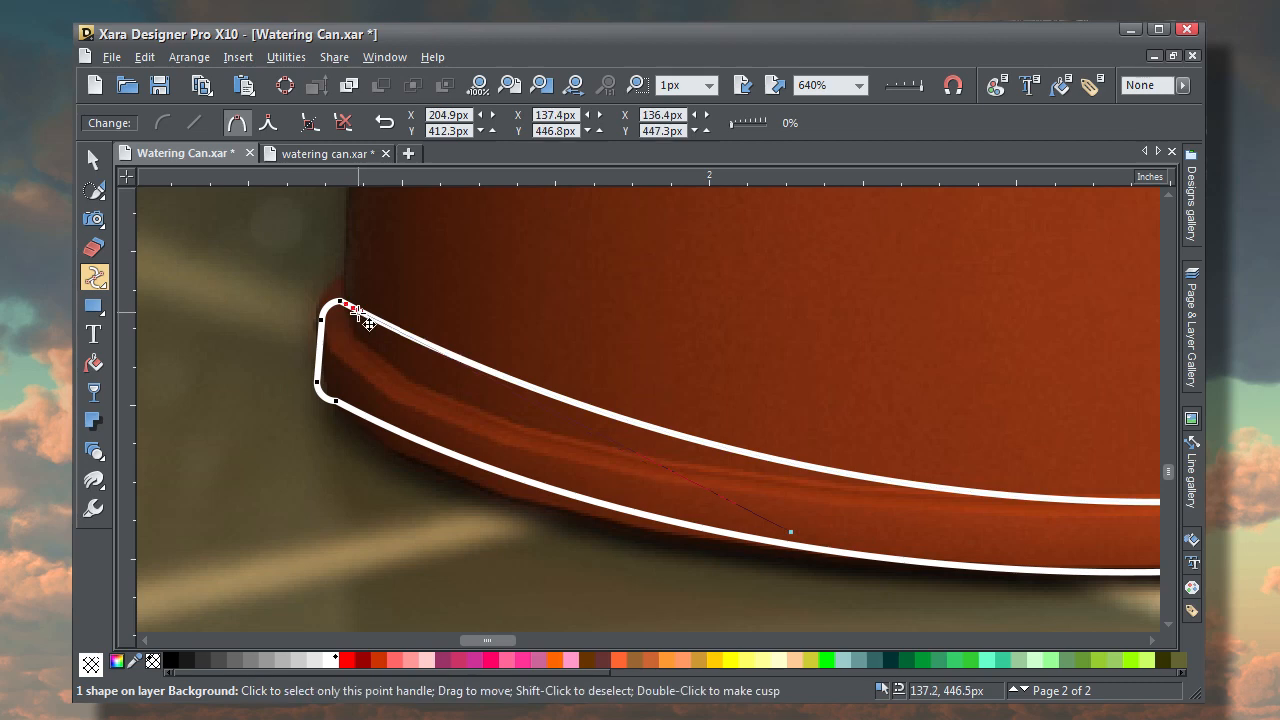
drag(358, 311, 348, 328)
scroll(690, 320, down, 2)
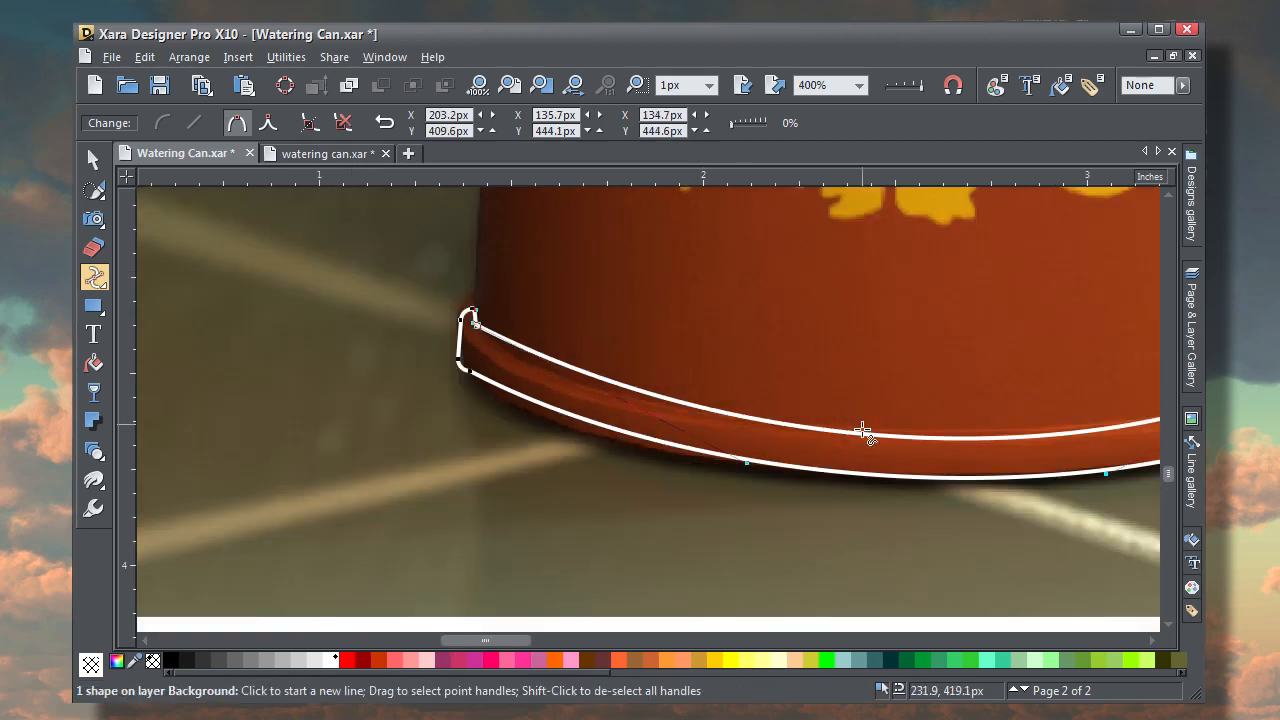
drag(863, 430, 594, 457)
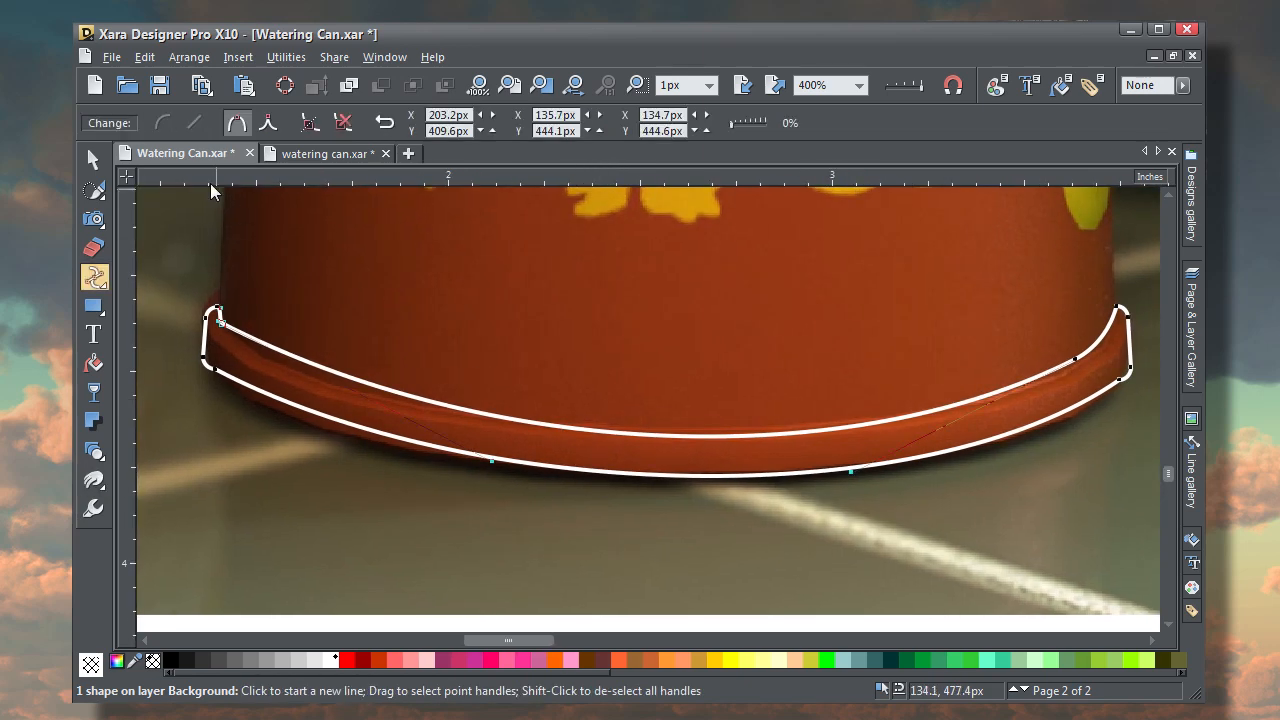
Move the rim shape just below the photographed rim and fill it with dark brown sampled from the rim's left end
click(94, 160)
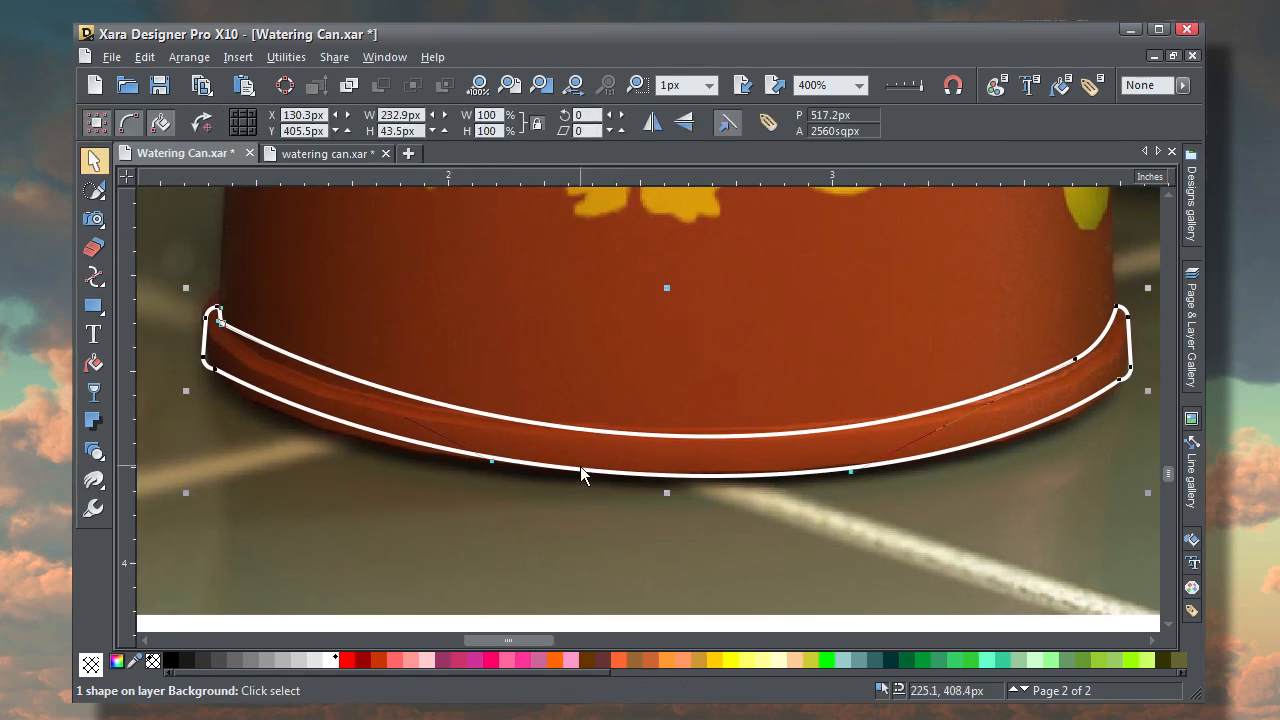
drag(580, 466, 572, 556)
drag(116, 660, 240, 366)
Apply a right-to-left linear gradient across the rim shape and add a stop about a third from its left end, coloured from the photographed rim
click(94, 363)
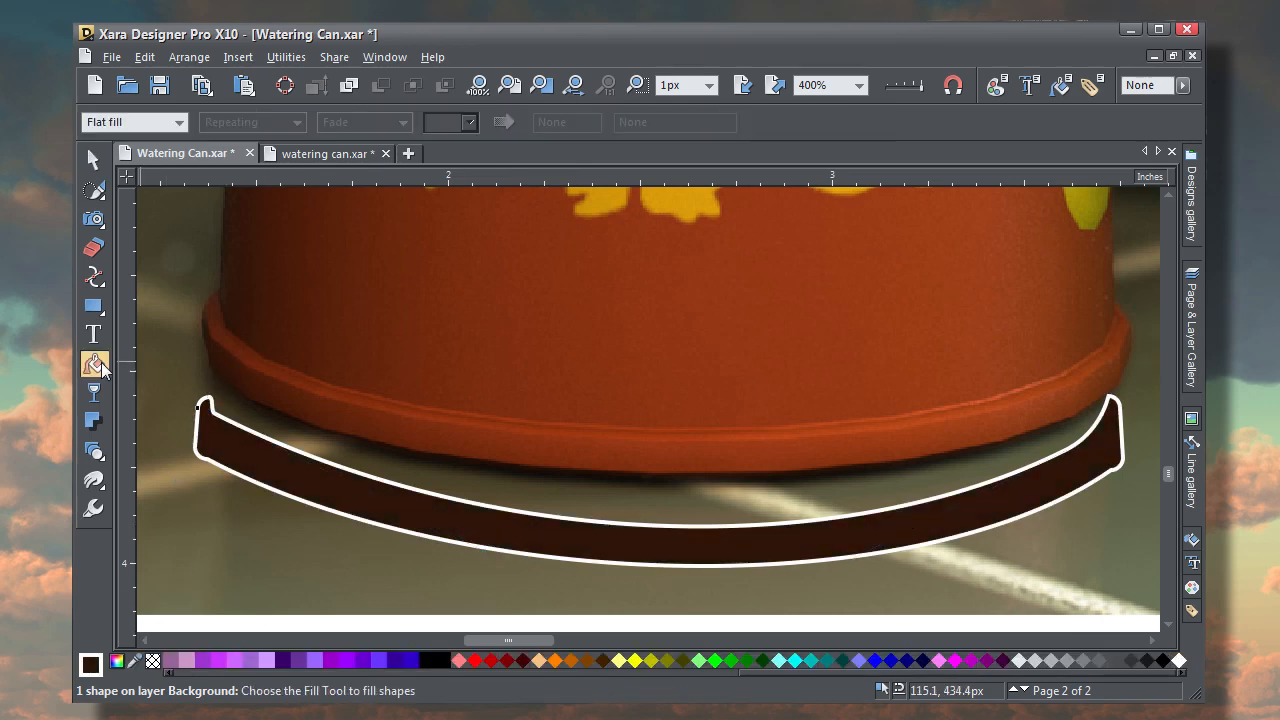
drag(1098, 365, 237, 366)
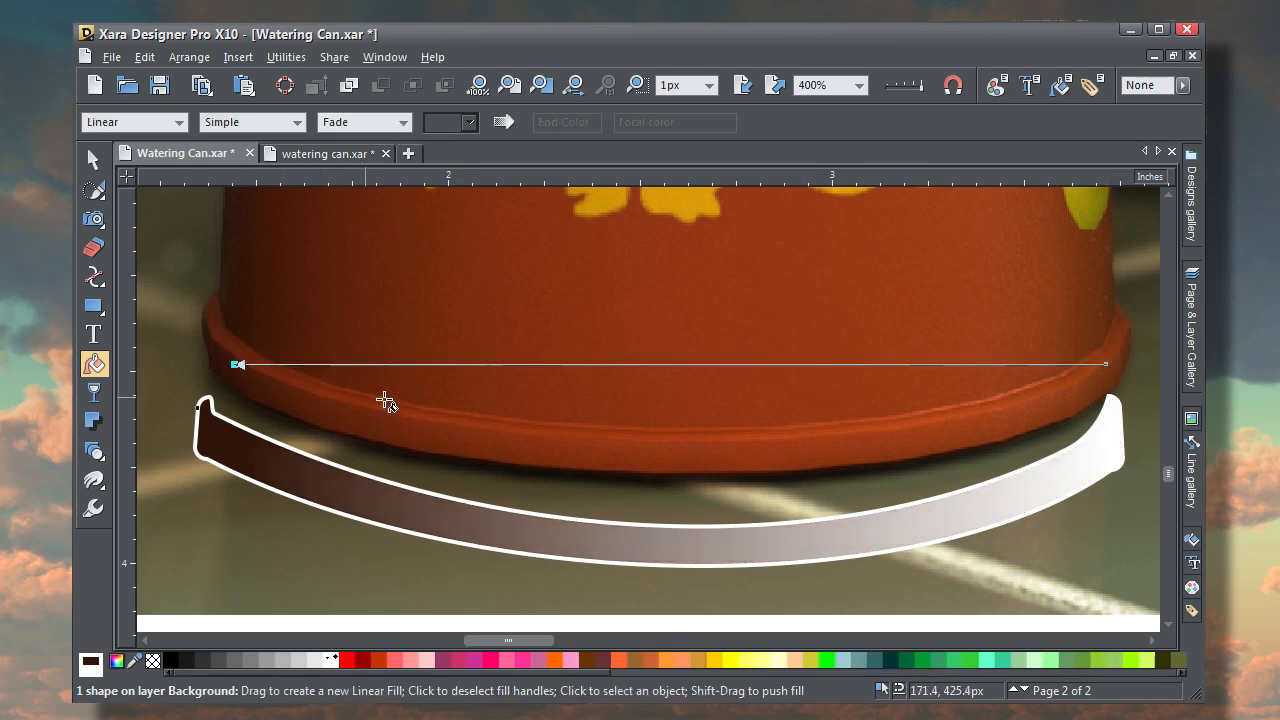
click(514, 365)
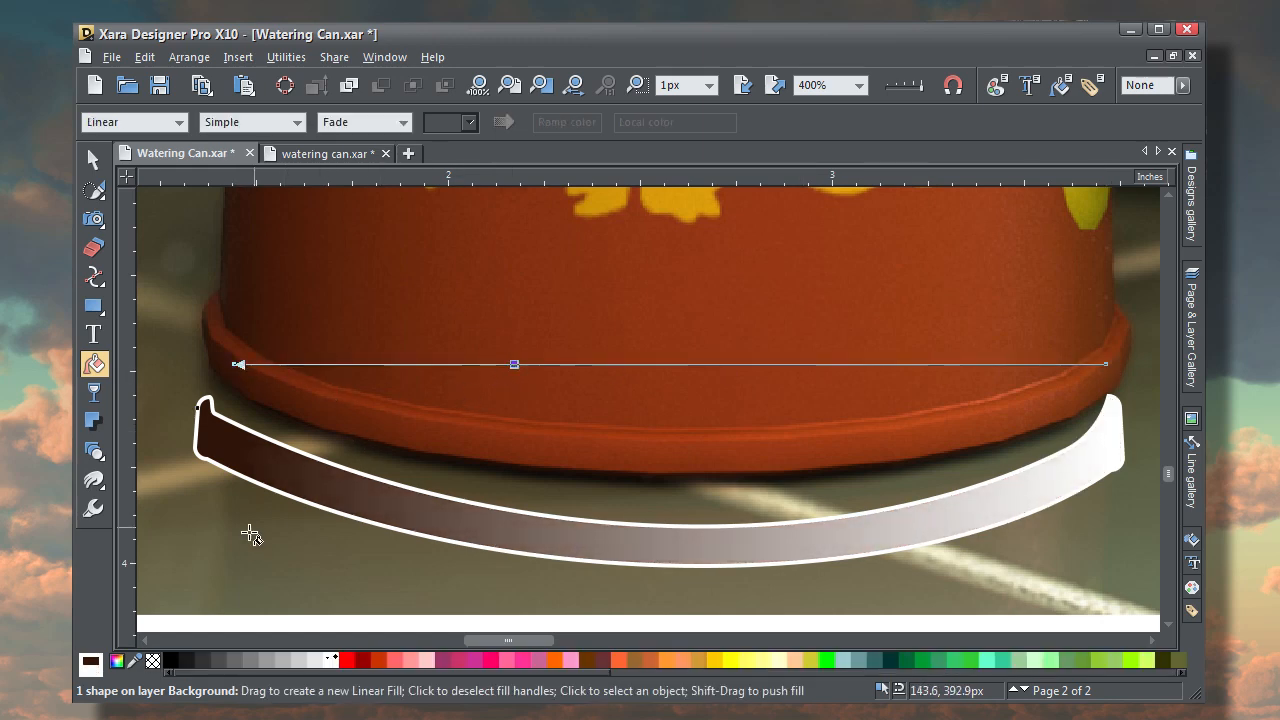
drag(134, 660, 497, 428)
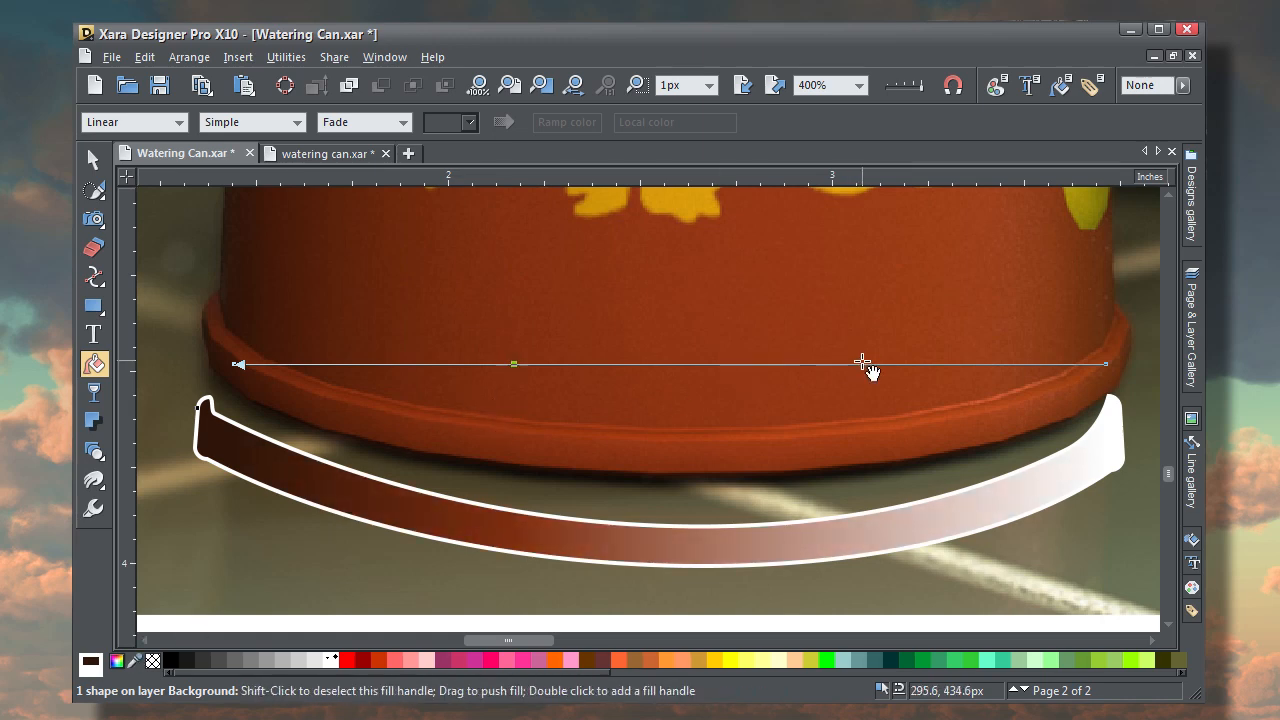
Add a gradient stop in the right part of the rim shape and recolour it and the right end with colours sampled from the photo
double_click(862, 364)
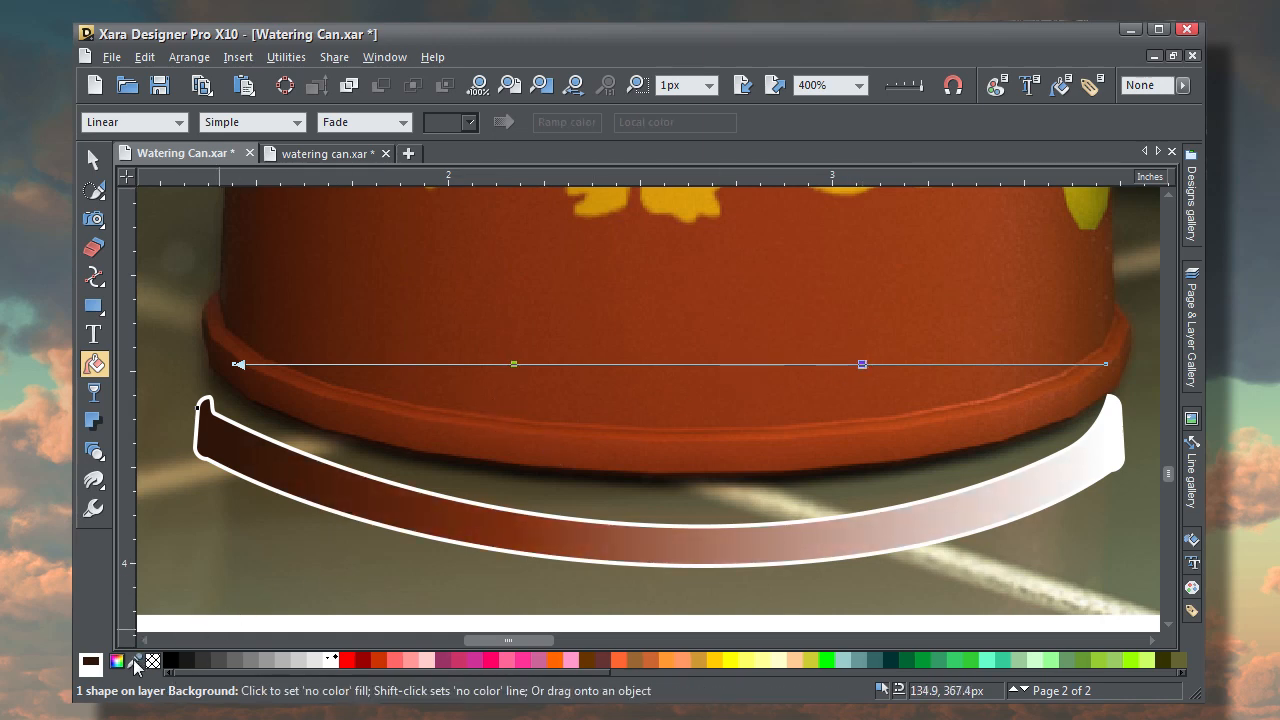
drag(134, 661, 880, 424)
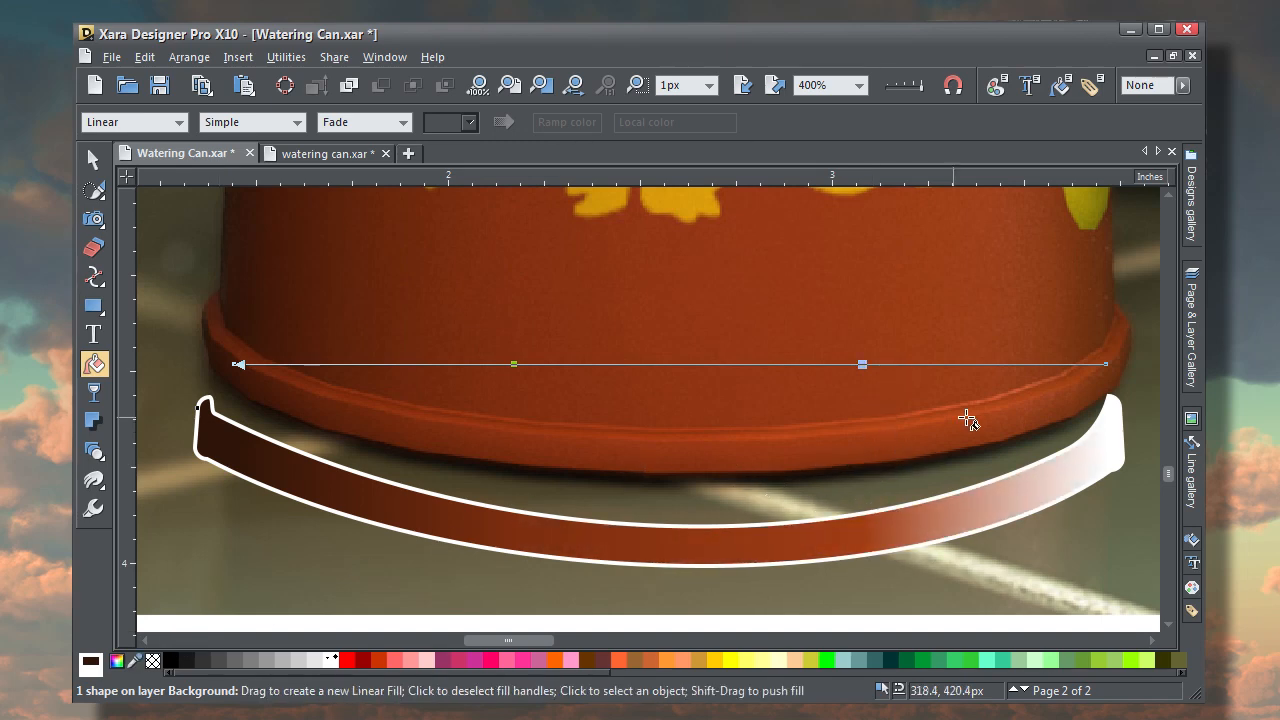
click(1107, 366)
drag(140, 670, 1102, 372)
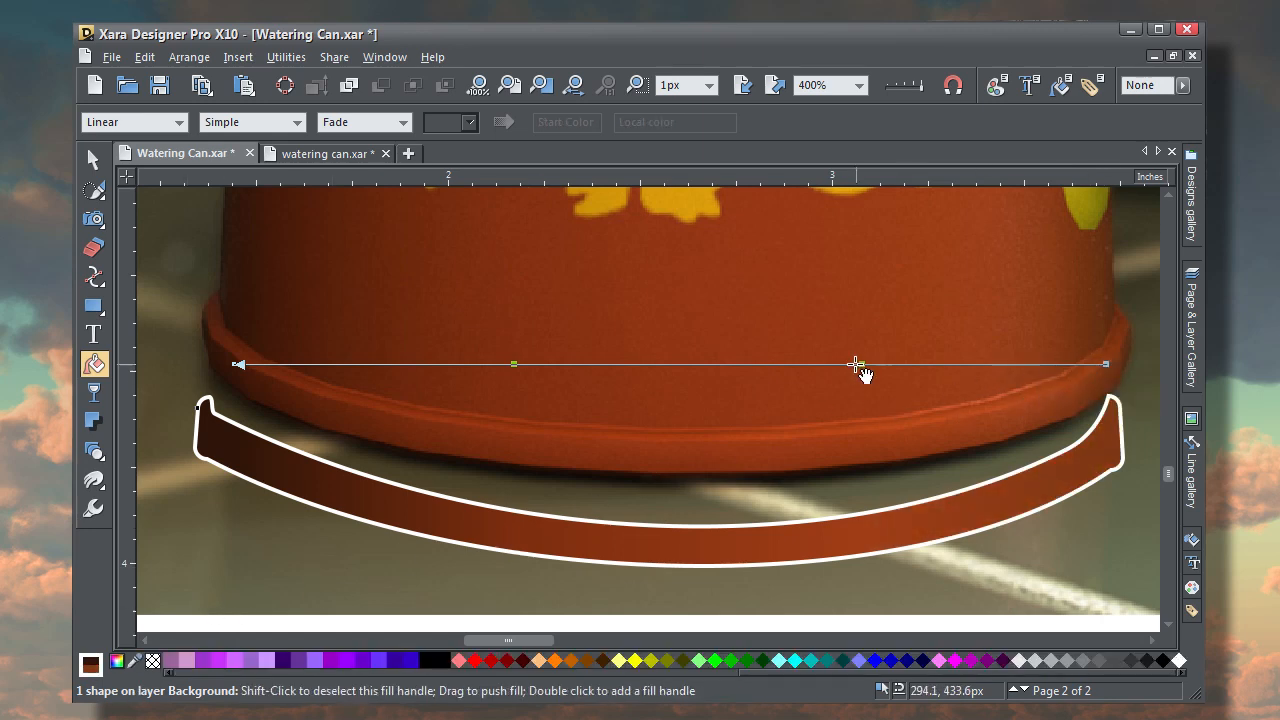
Add a gradient stop near the middle with a colour sampled from the rim, and remove the rim shape's outline
double_click(728, 365)
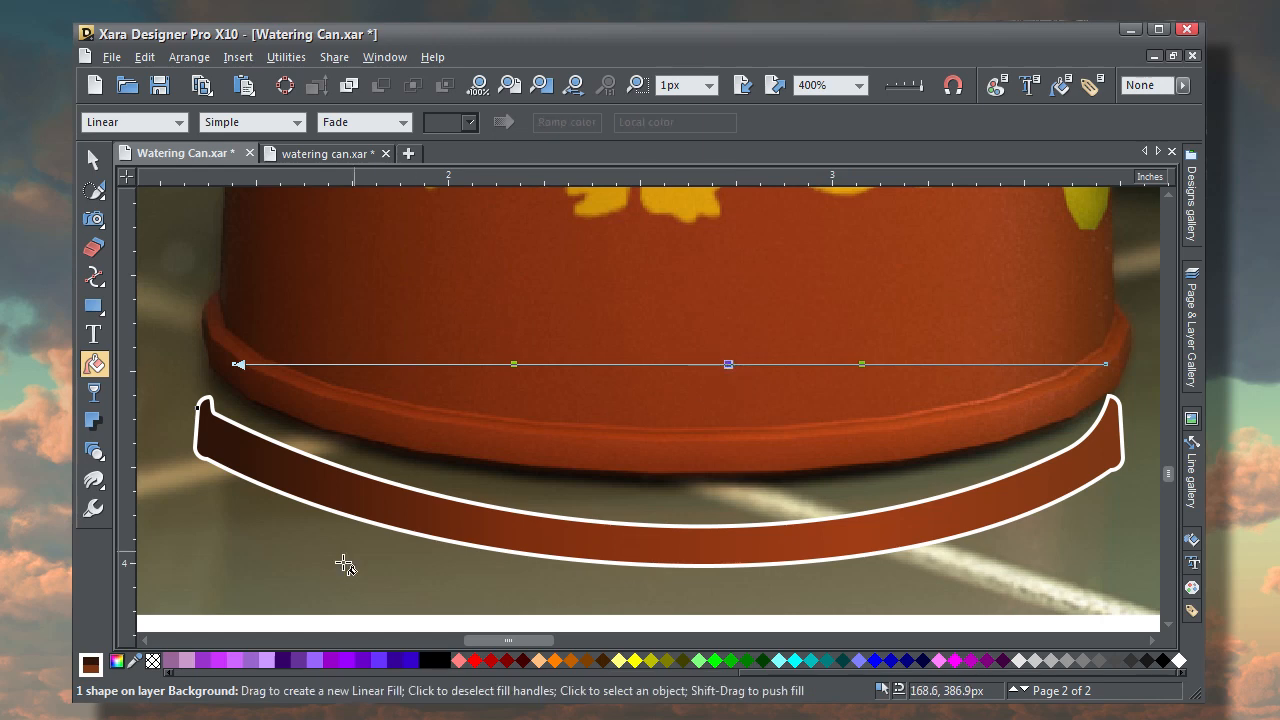
drag(138, 668, 727, 458)
shift+click(153, 661)
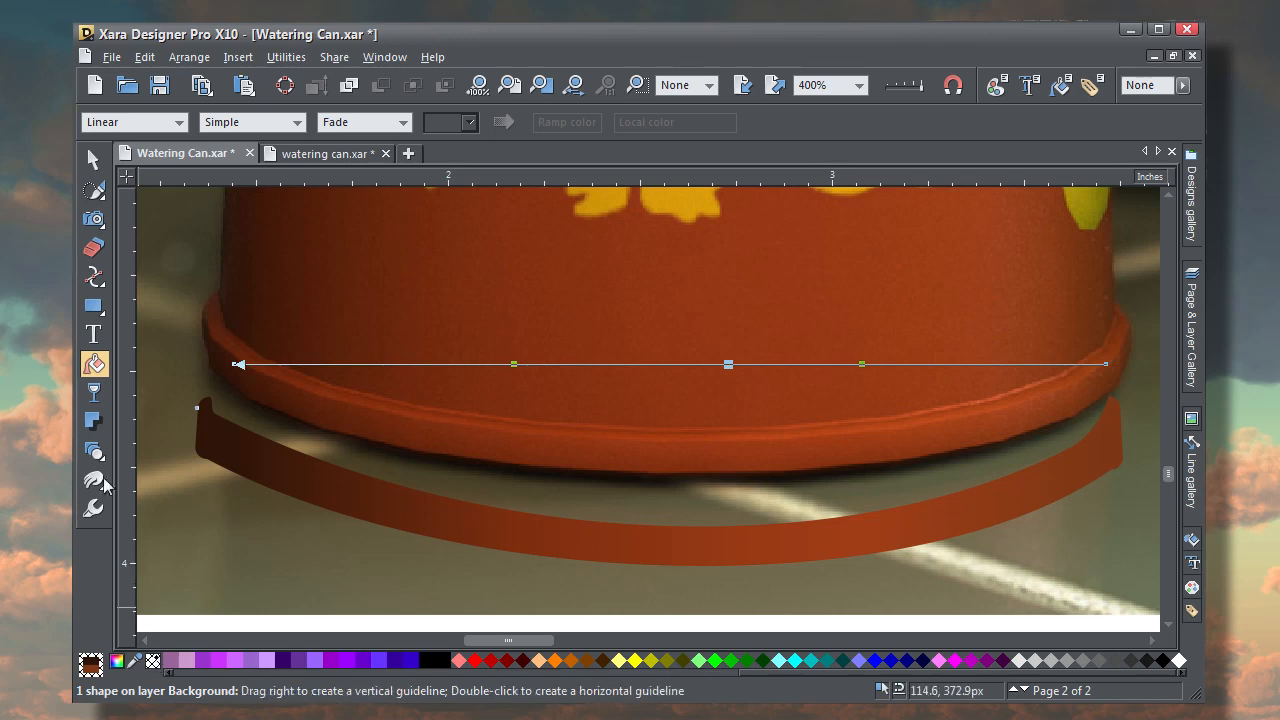
Draw a curved line with the Pen tool along the photographed rim's upper edge, from its left end to its right end
mouse_move(88, 300)
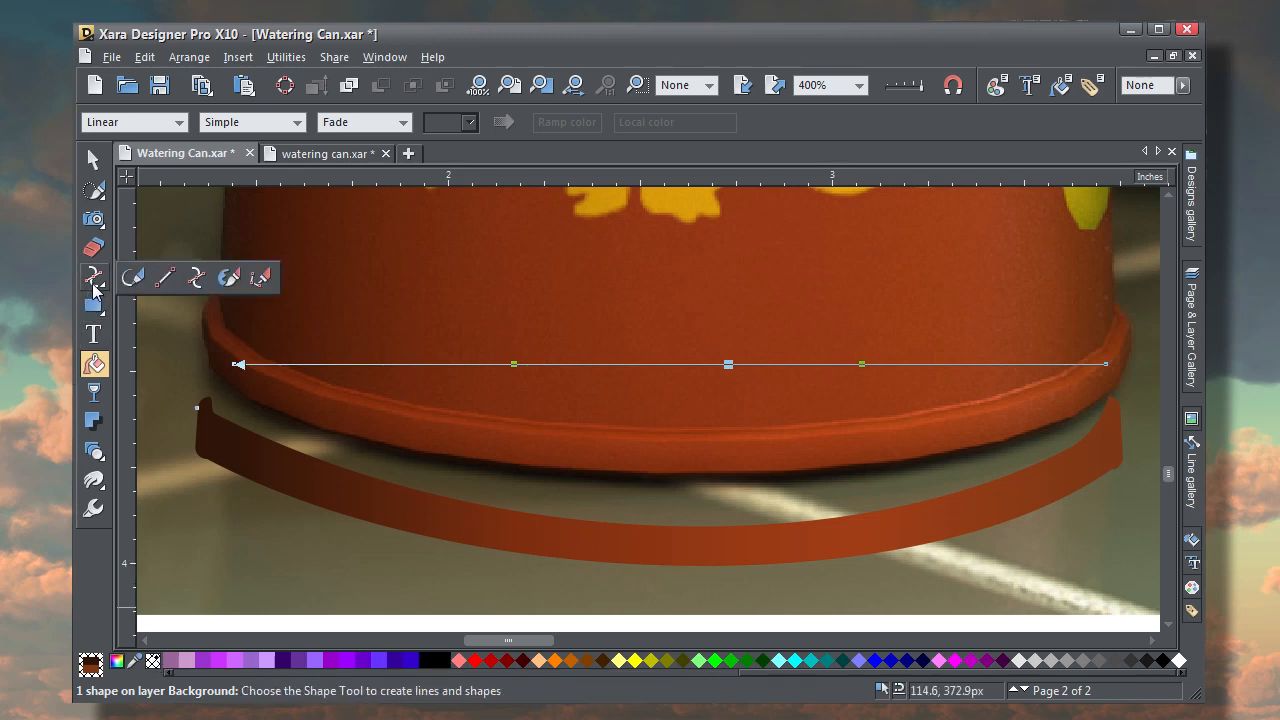
click(259, 280)
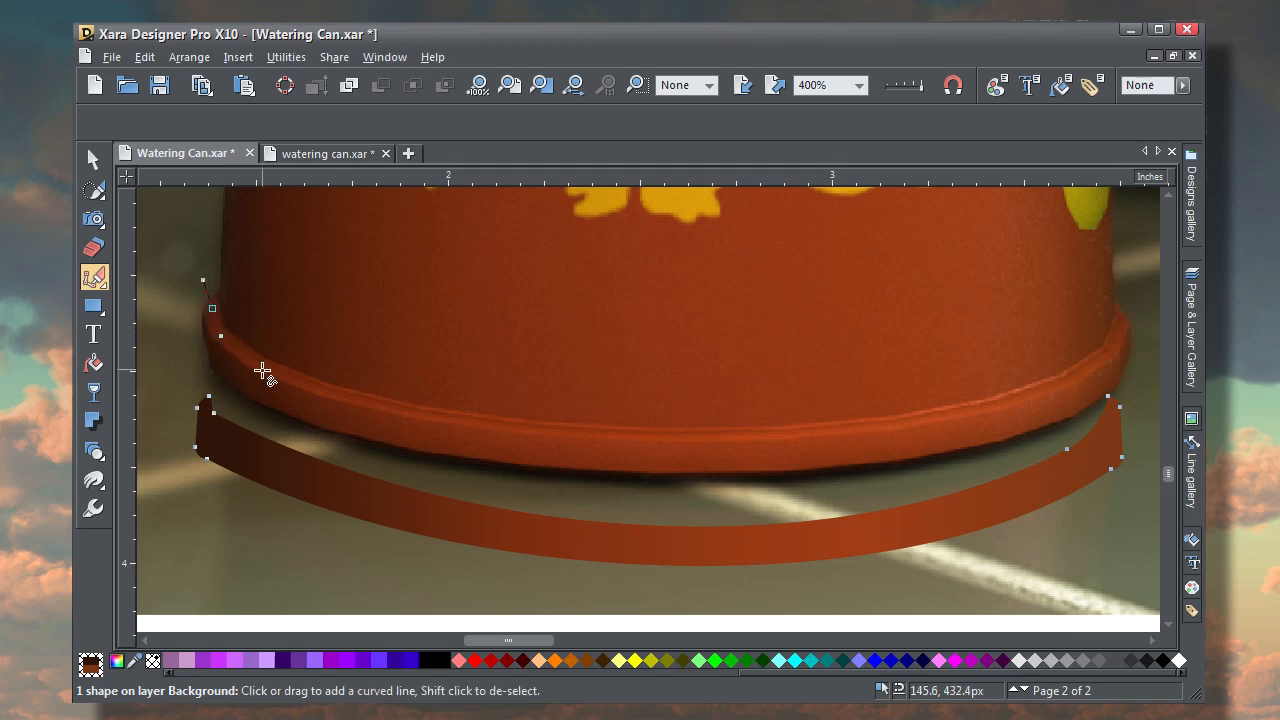
drag(269, 369, 300, 381)
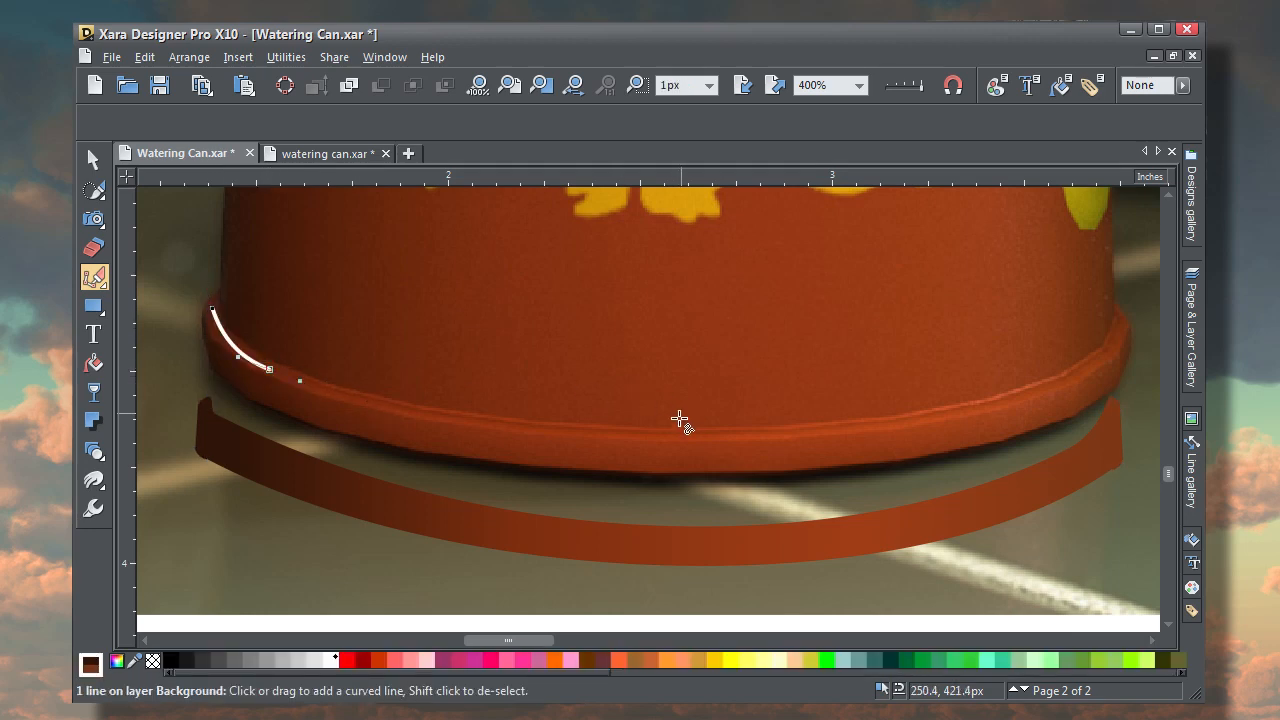
drag(685, 435, 856, 424)
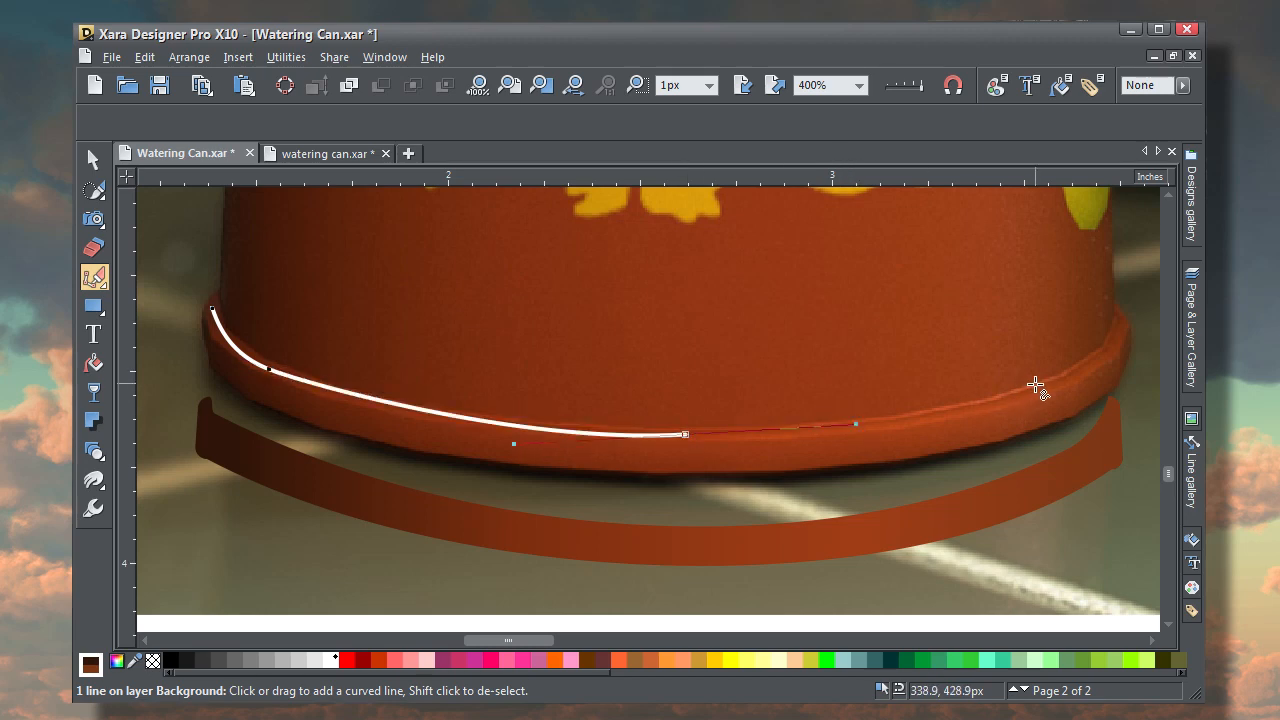
drag(1044, 385, 1116, 299)
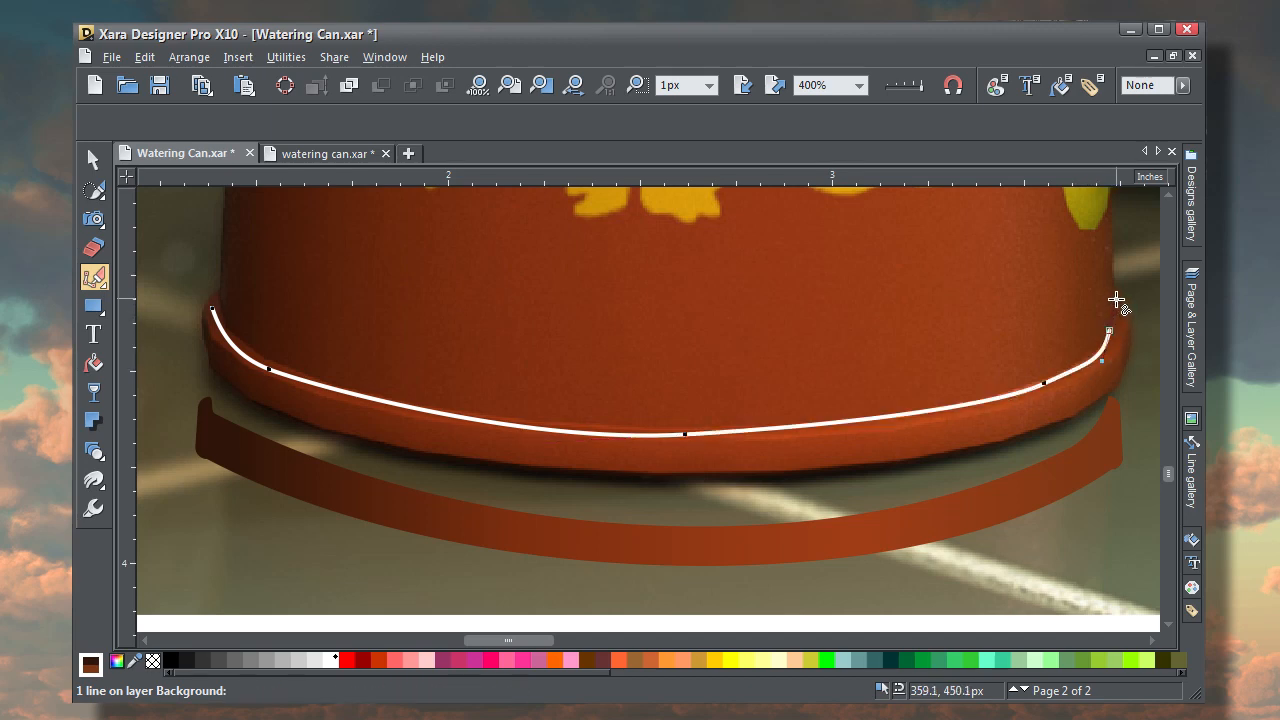
Convert the curved rim line to a shape and select it for moving
click(189, 57)
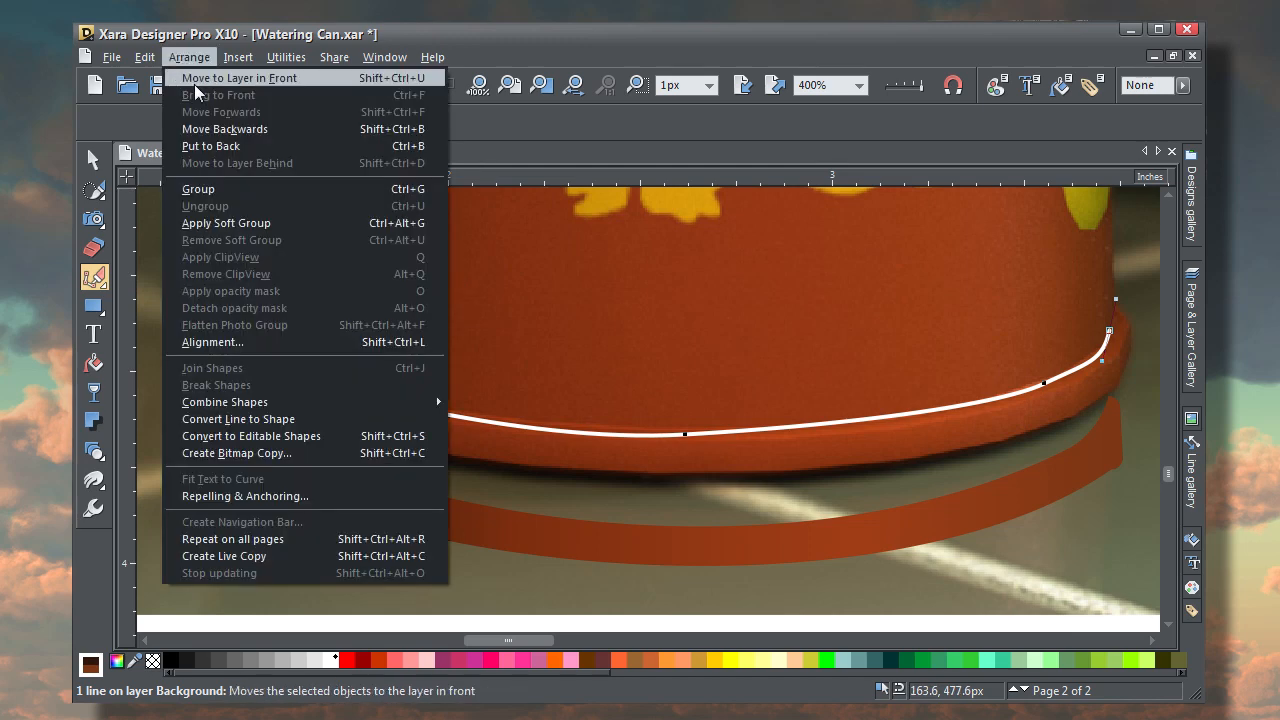
click(229, 419)
click(93, 160)
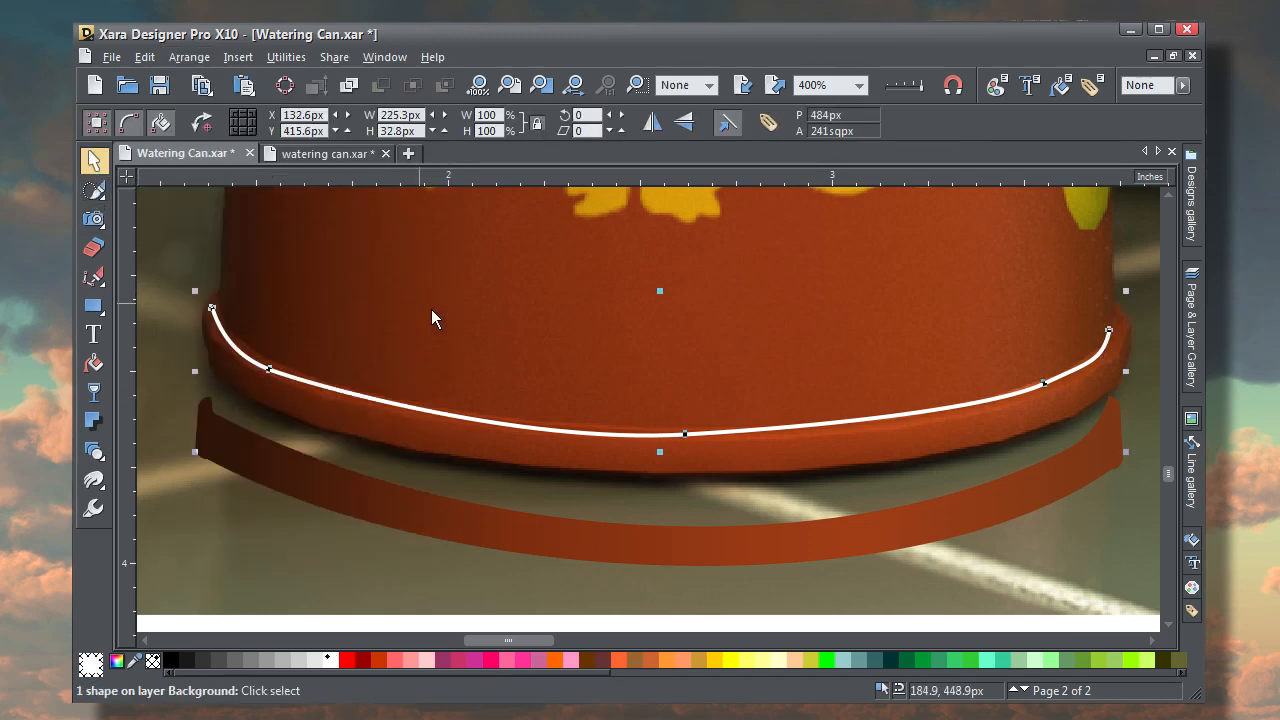
Fill the thin curved highlight with orange-red sampled from the rim's upper edge, and move the gradient rim shape onto the photographed rim
drag(517, 429, 531, 394)
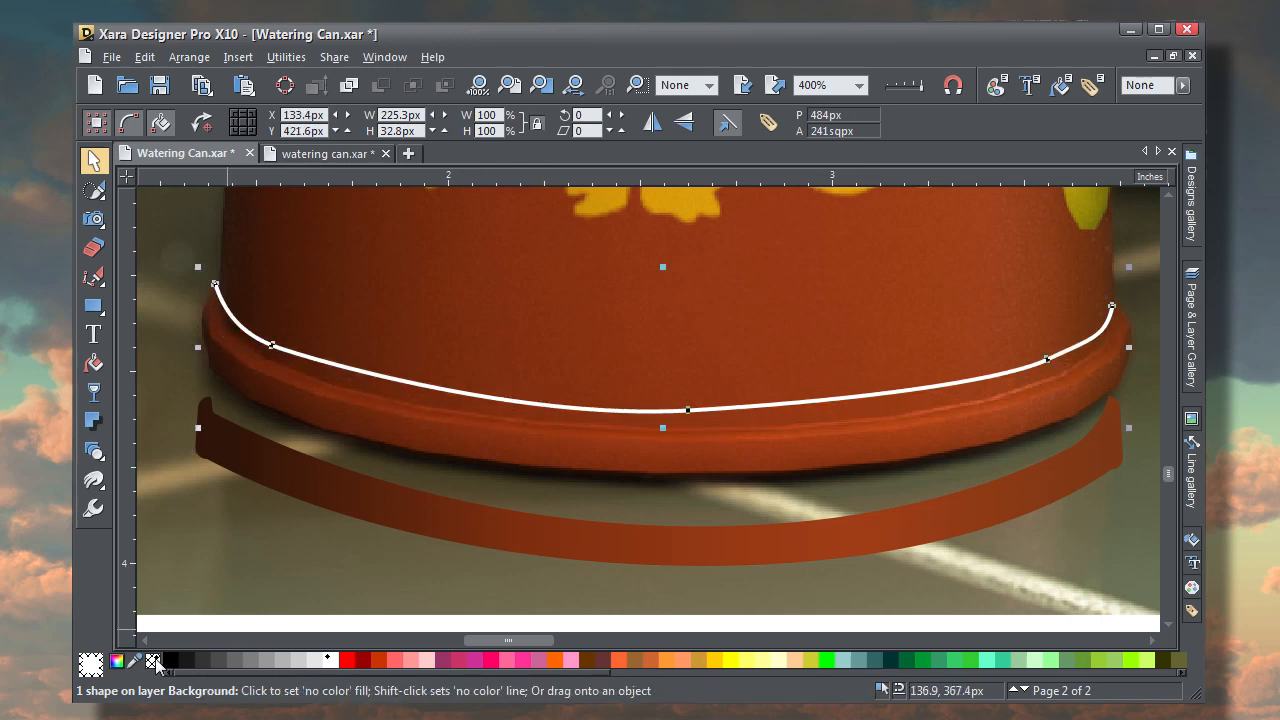
drag(138, 662, 776, 427)
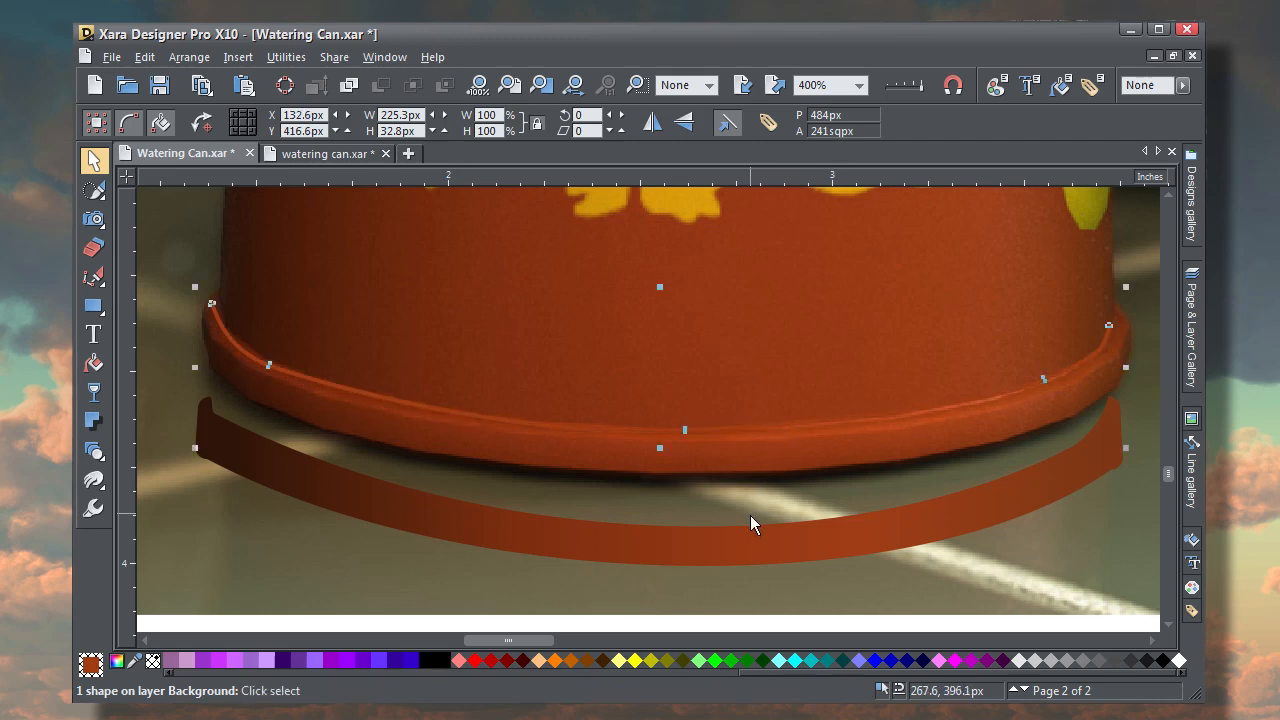
drag(744, 533, 748, 436)
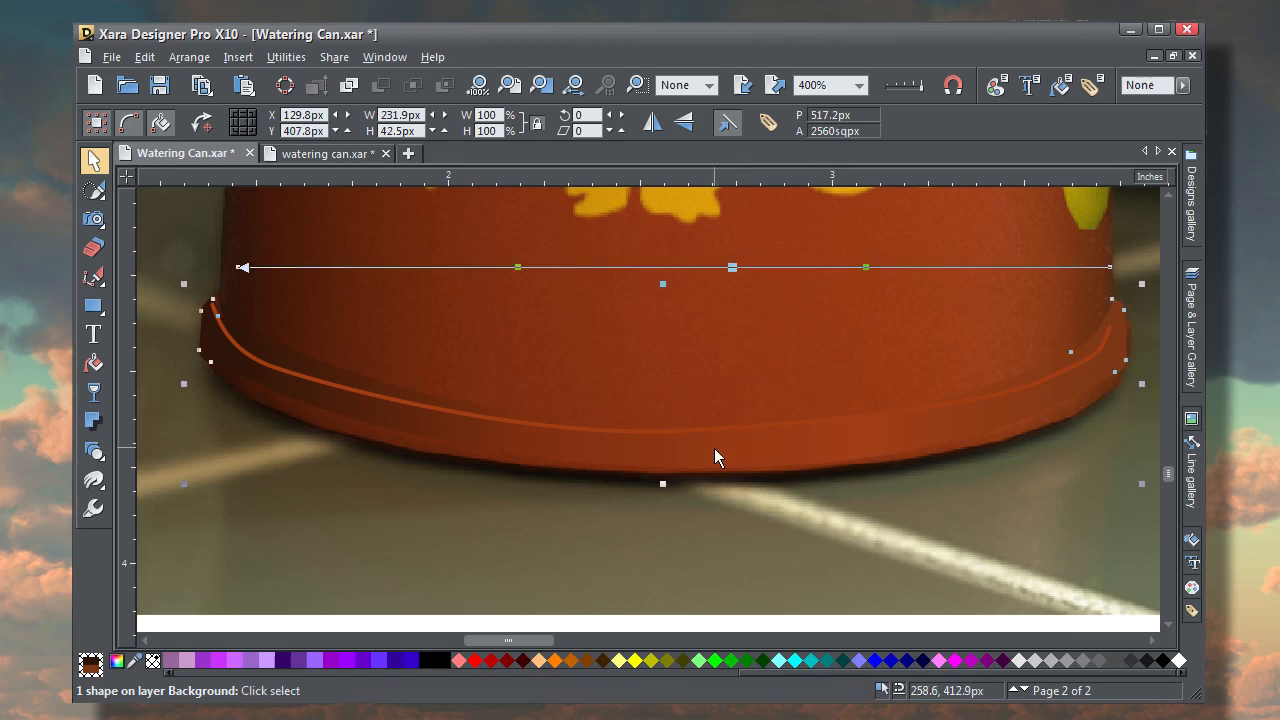
Draw a small closed shape with the Pen tool around the upper tip of the rim's right end
drag(814, 386, 571, 451)
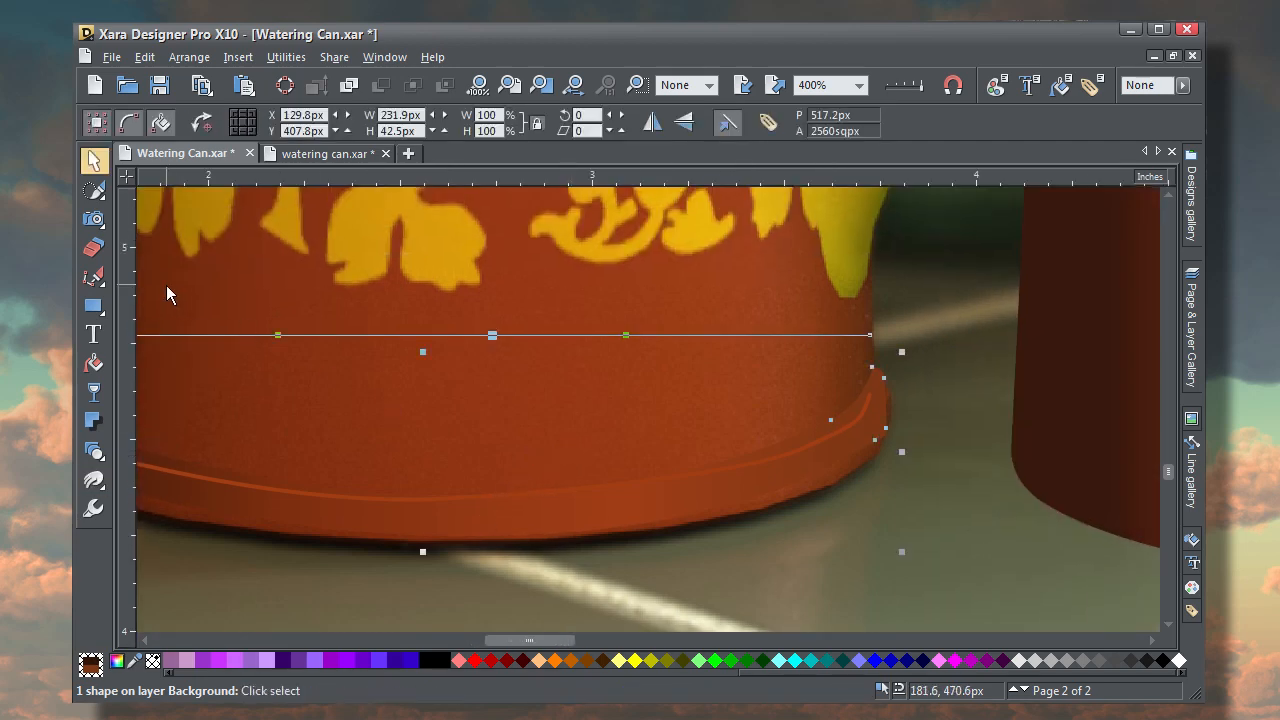
click(93, 276)
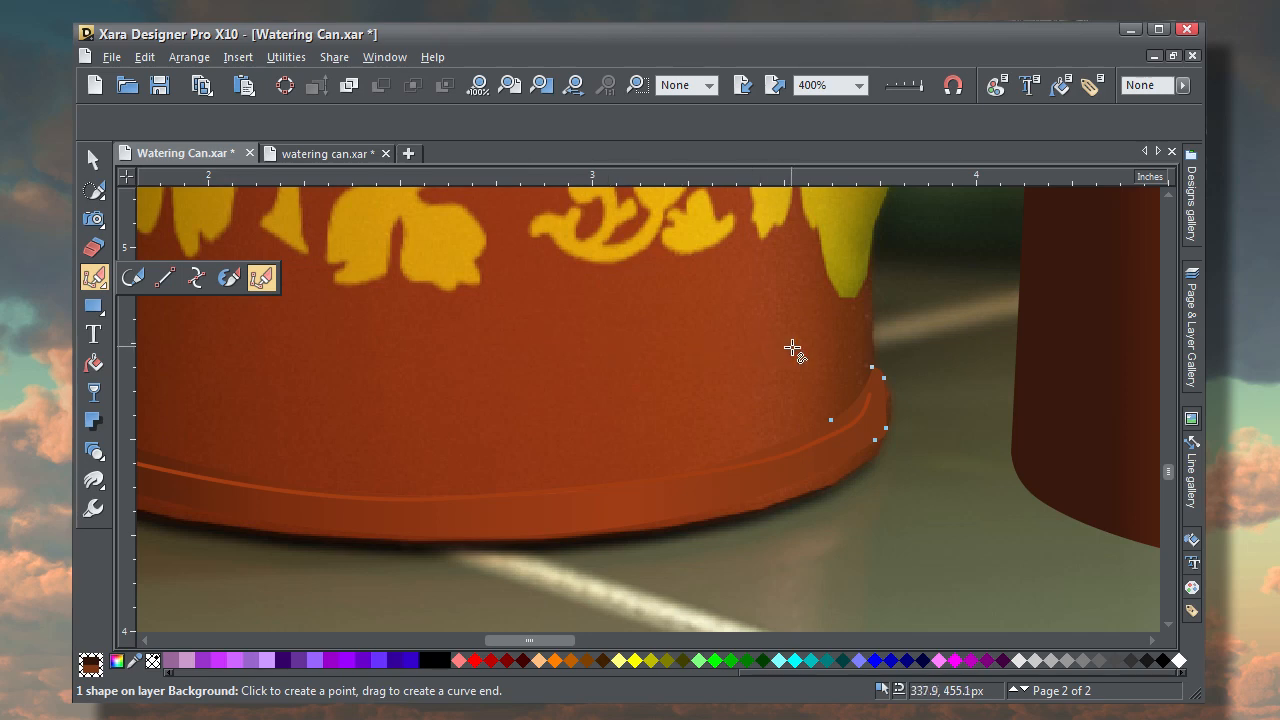
scroll(810, 352, up, 1)
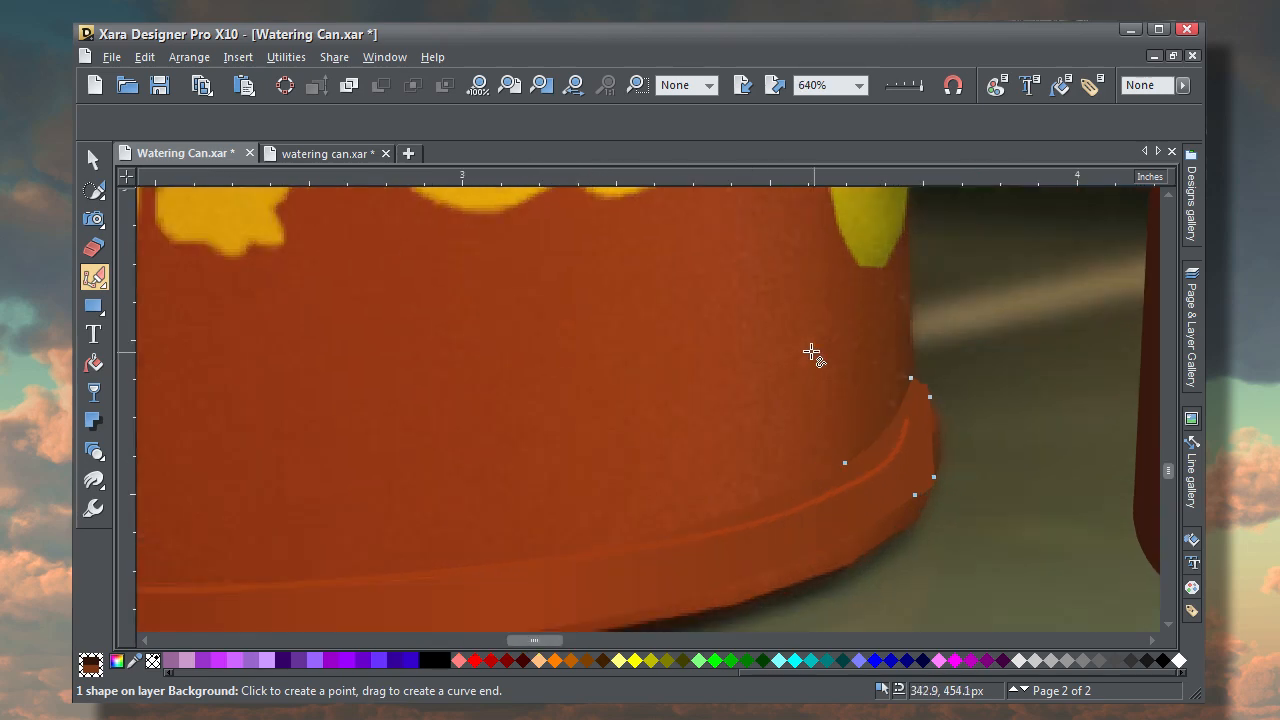
click(927, 418)
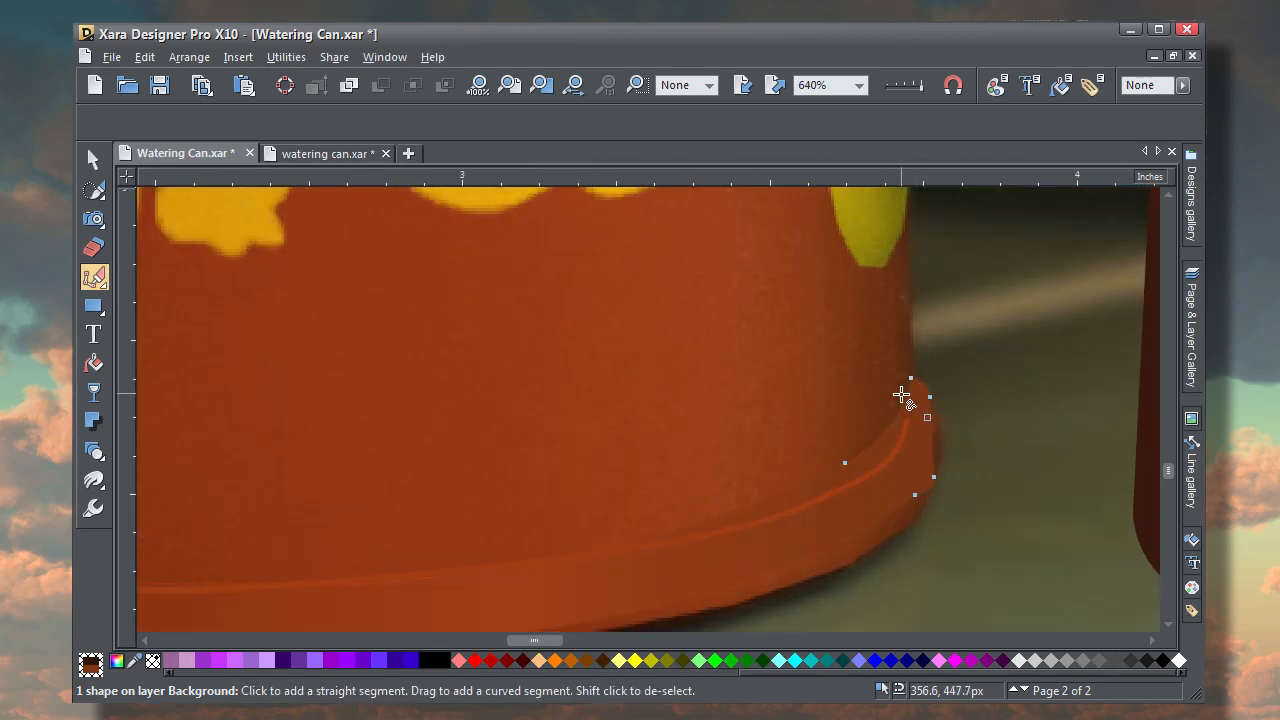
click(901, 395)
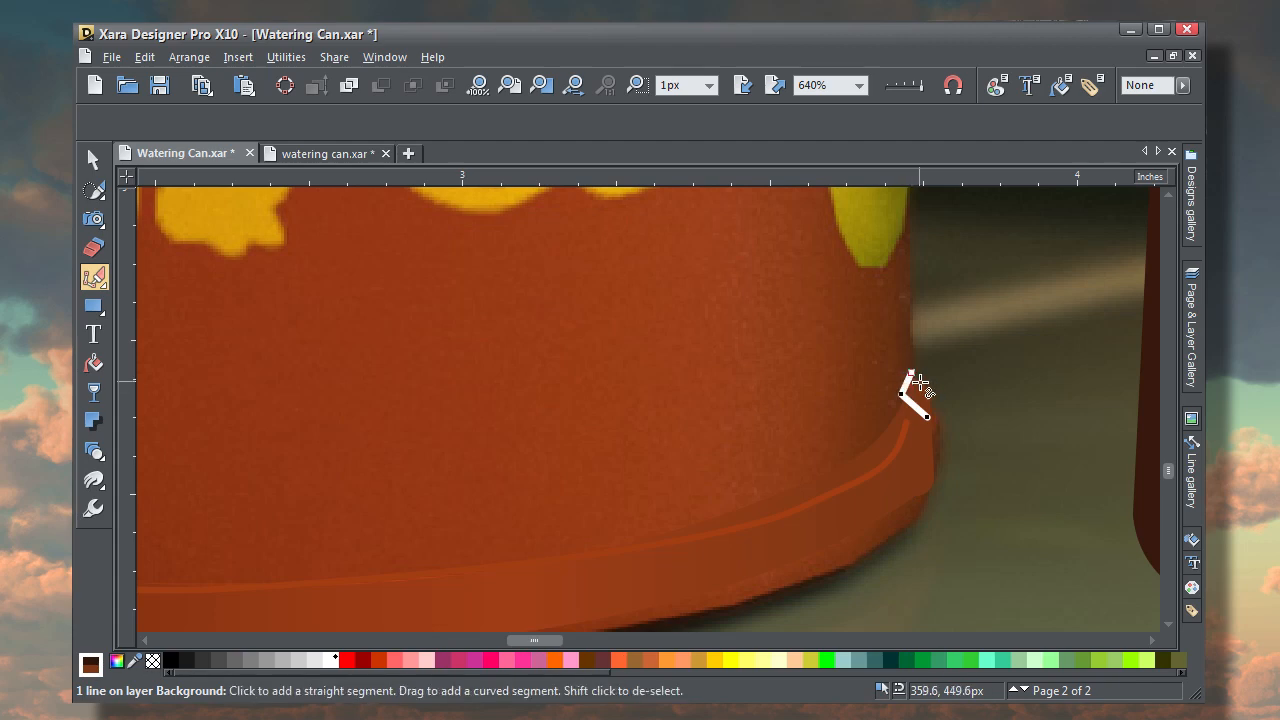
click(920, 386)
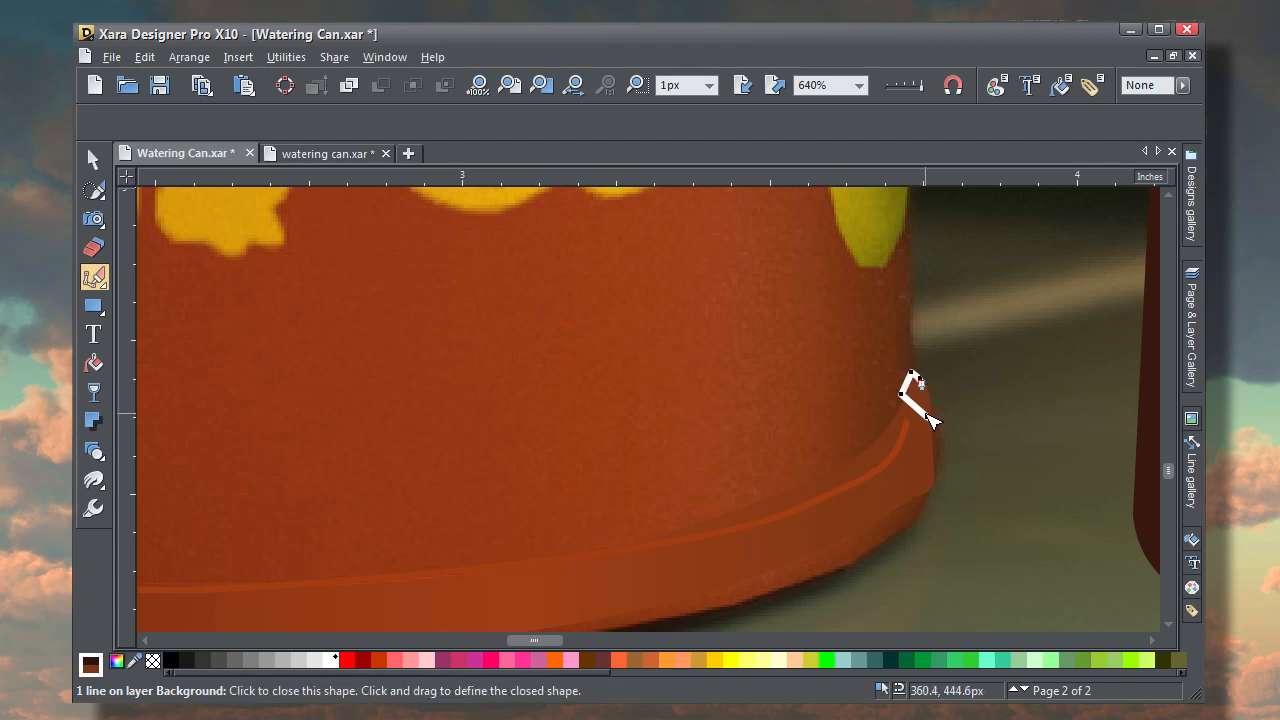
scroll(921, 400, up, 3)
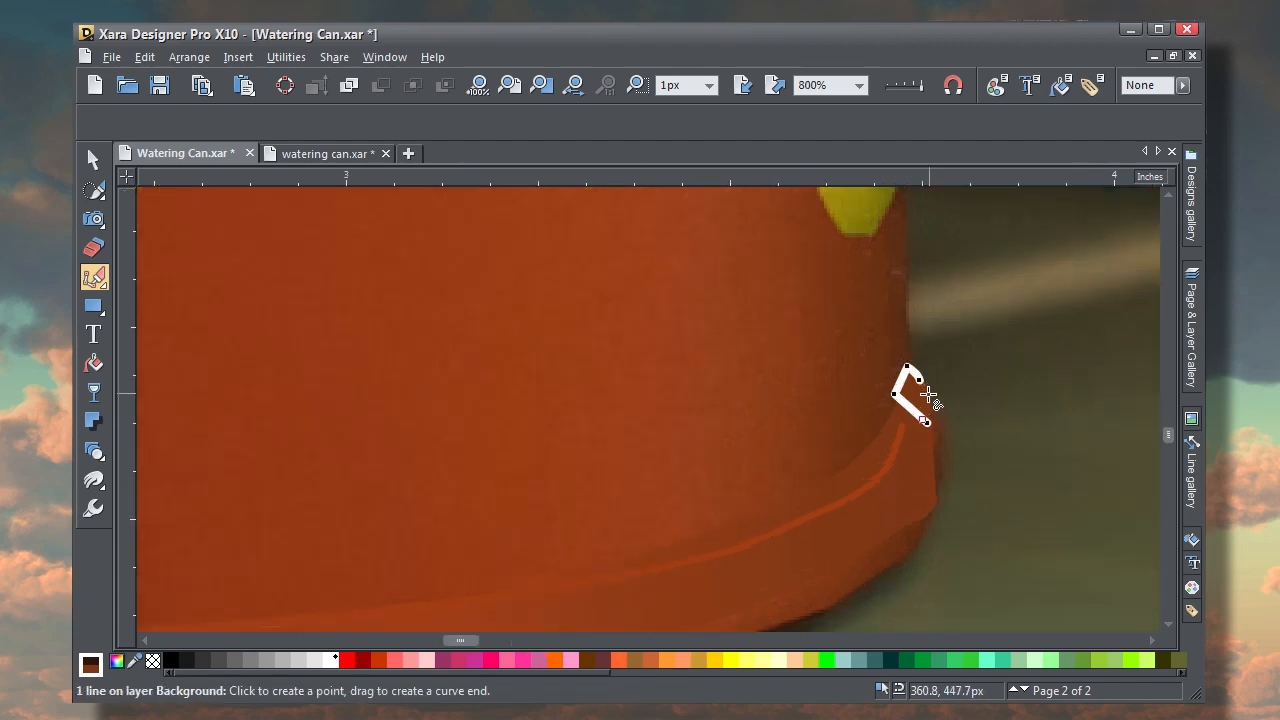
click(913, 369)
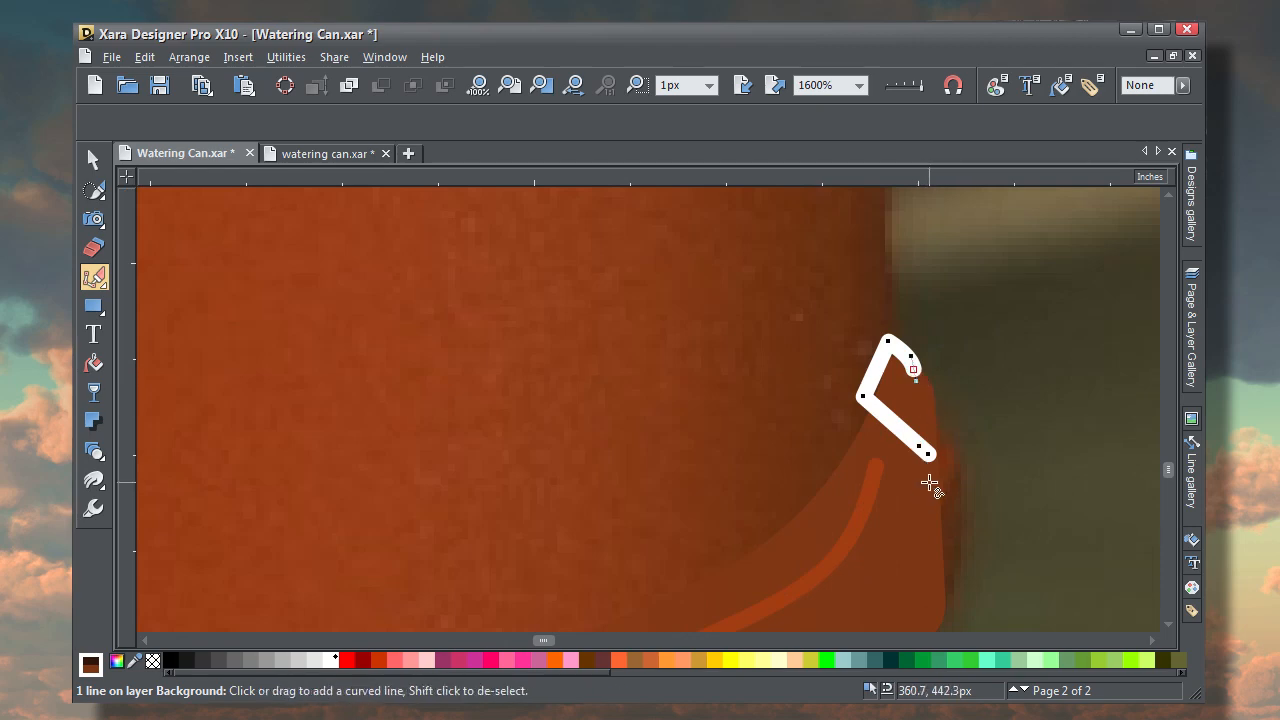
click(929, 456)
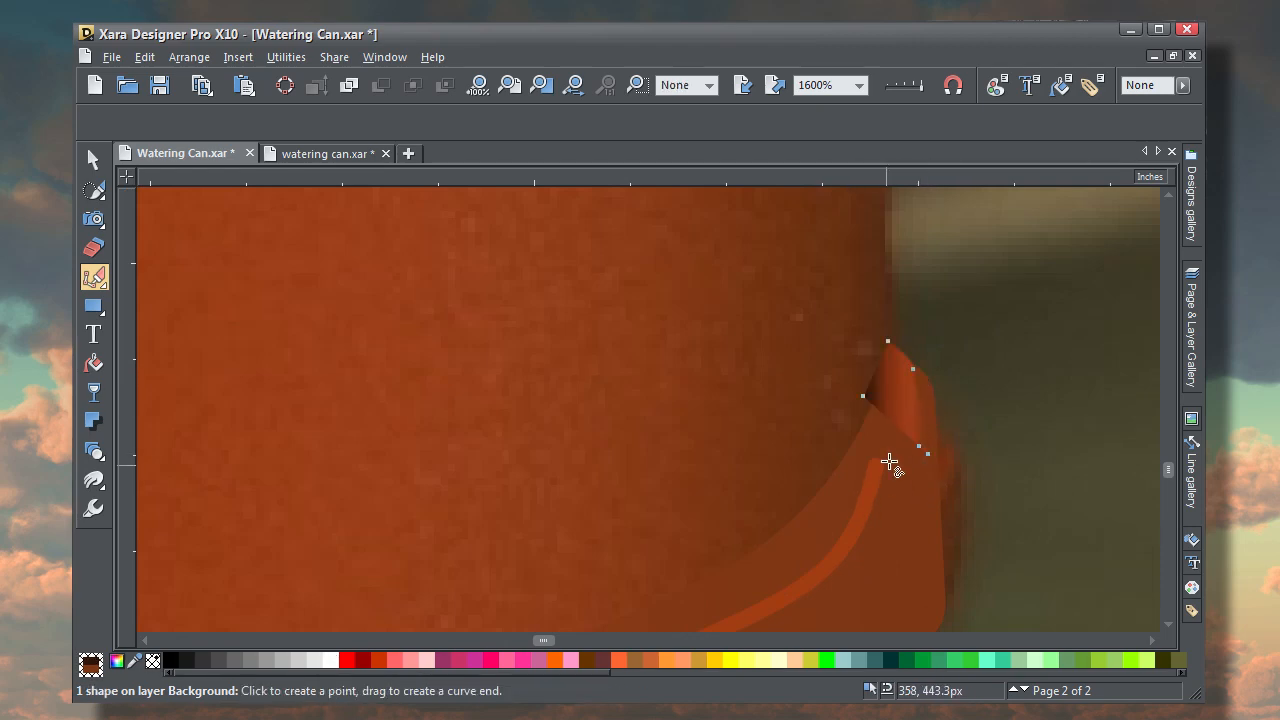
Replace all colours of the small tip shape with a flat red and darken it to b61717
drag(925, 434, 930, 426)
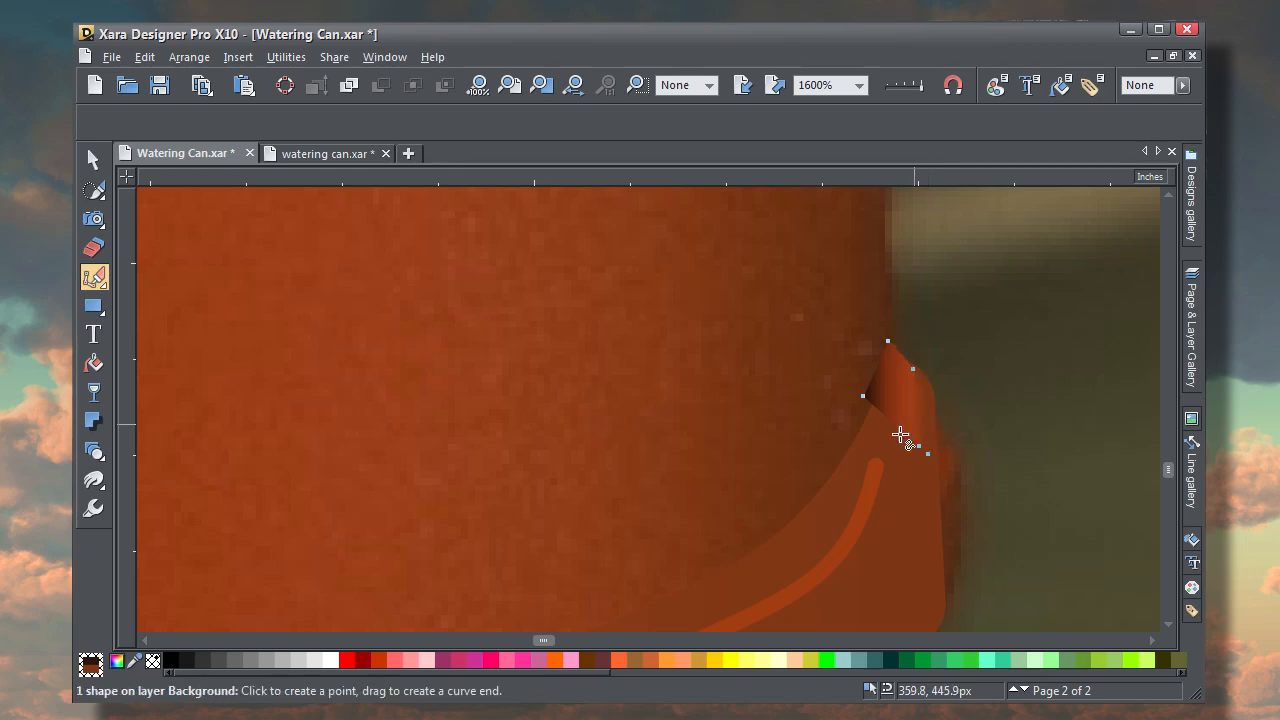
click(347, 662)
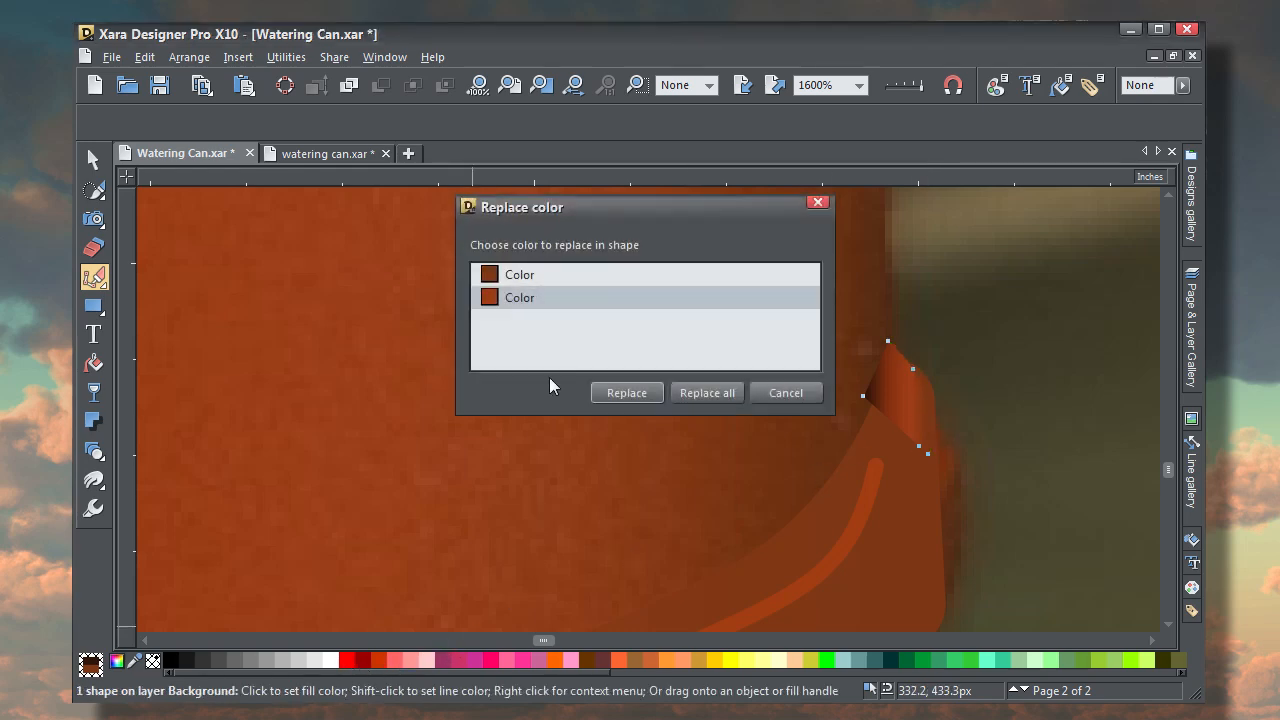
click(707, 392)
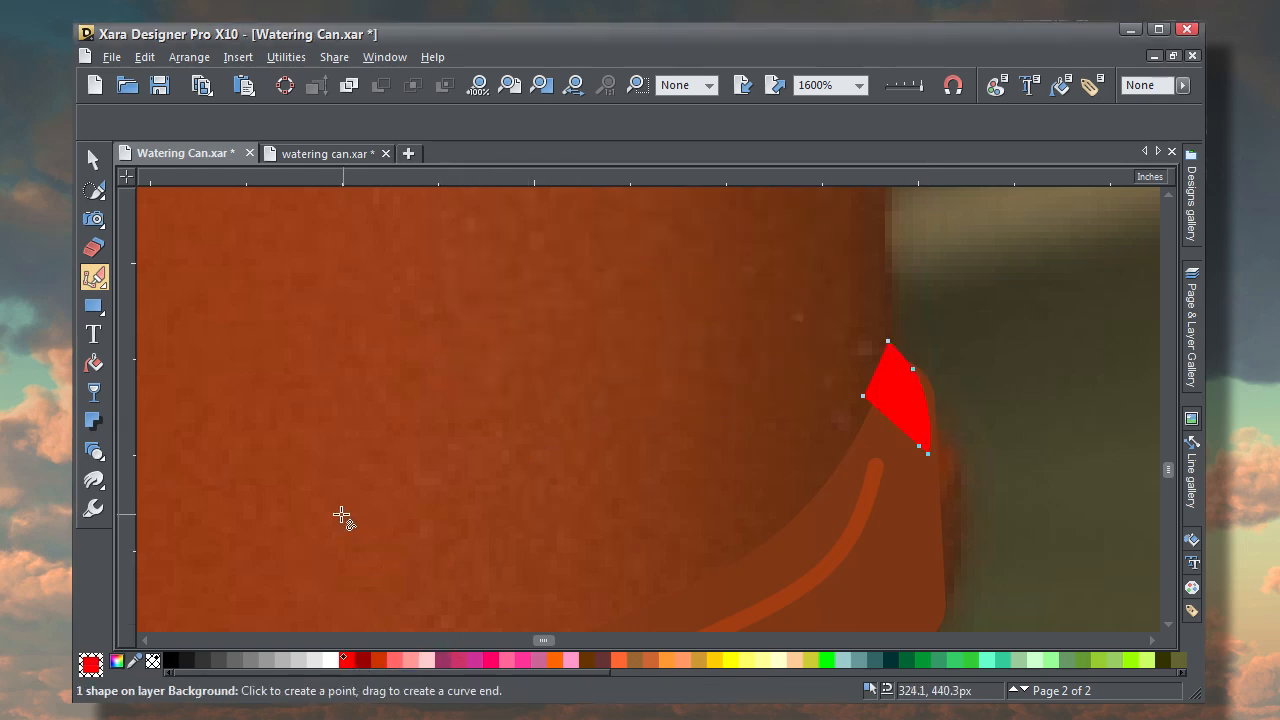
click(116, 660)
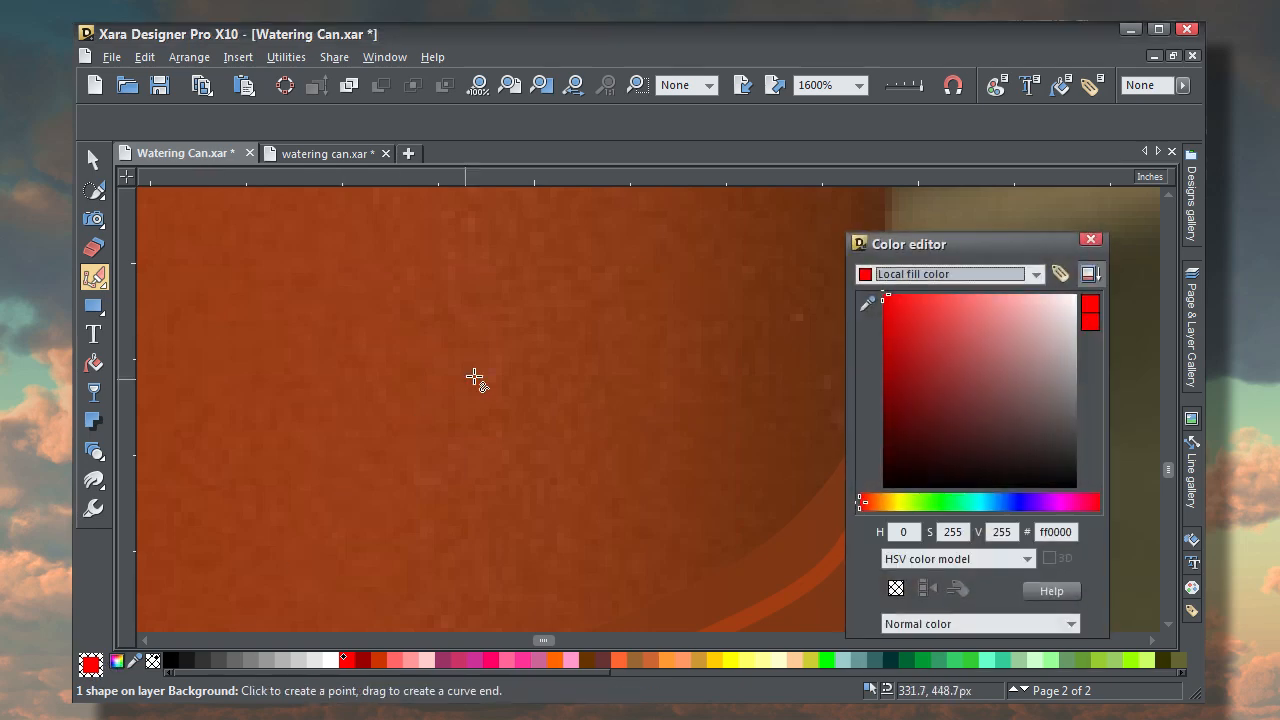
drag(935, 250, 1040, 273)
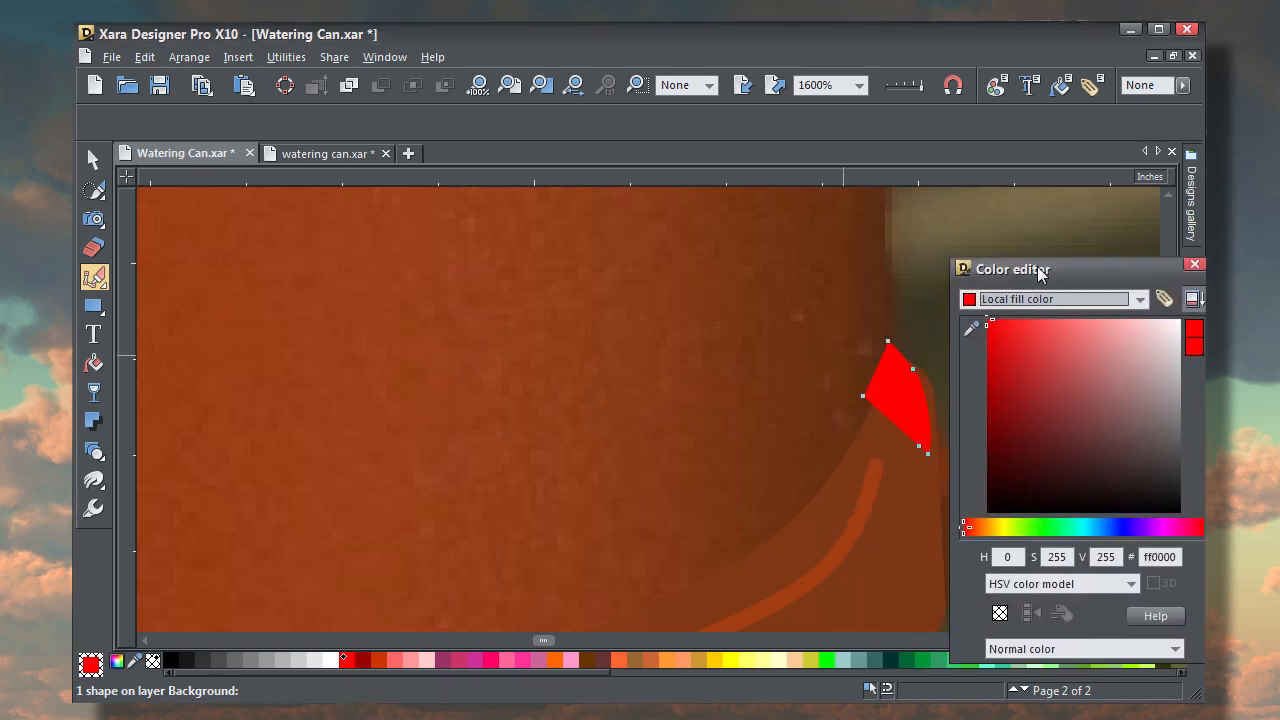
drag(1030, 345, 1012, 372)
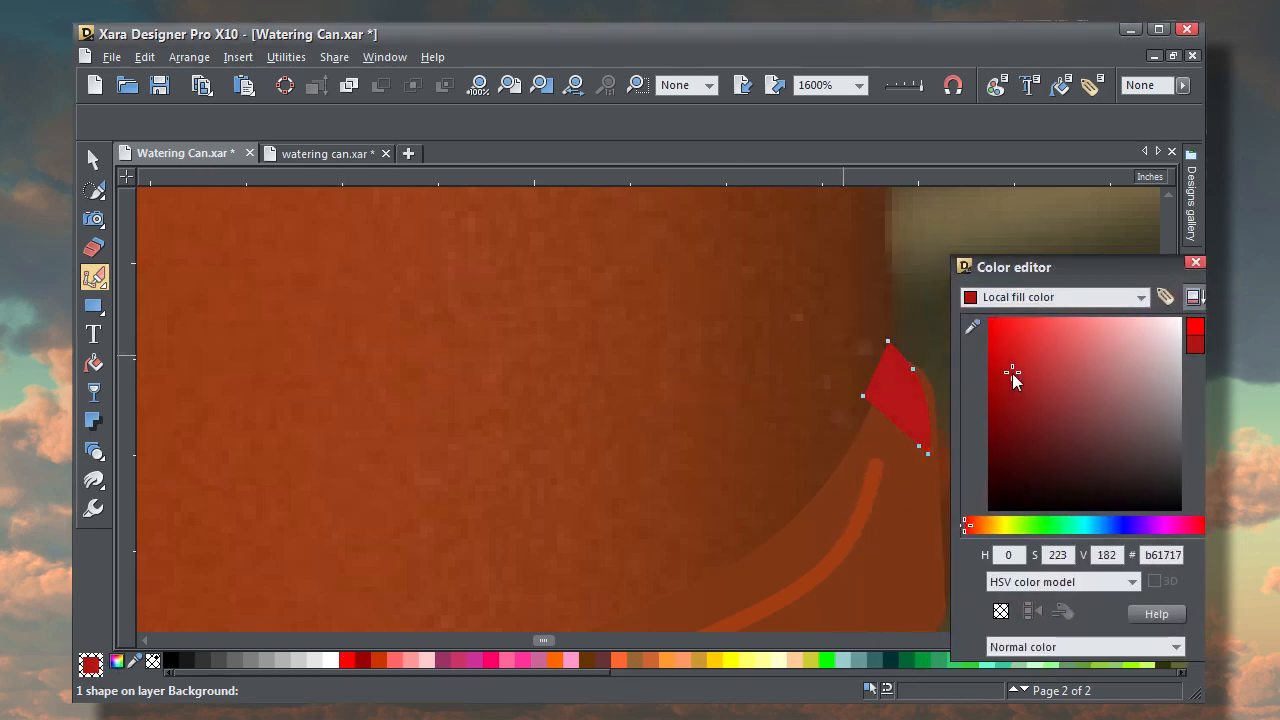
click(93, 160)
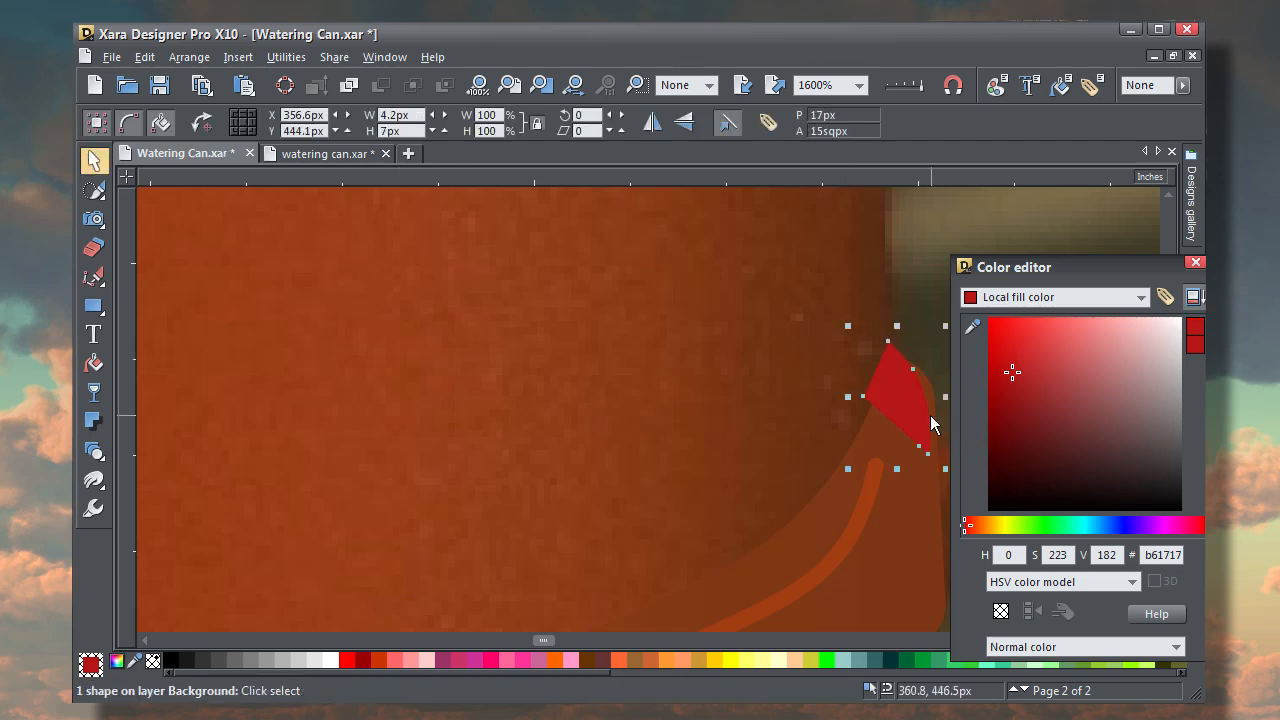
Shift the small red tip shape slightly outward so it fits the upper tip of the rim's right end
drag(930, 415, 940, 417)
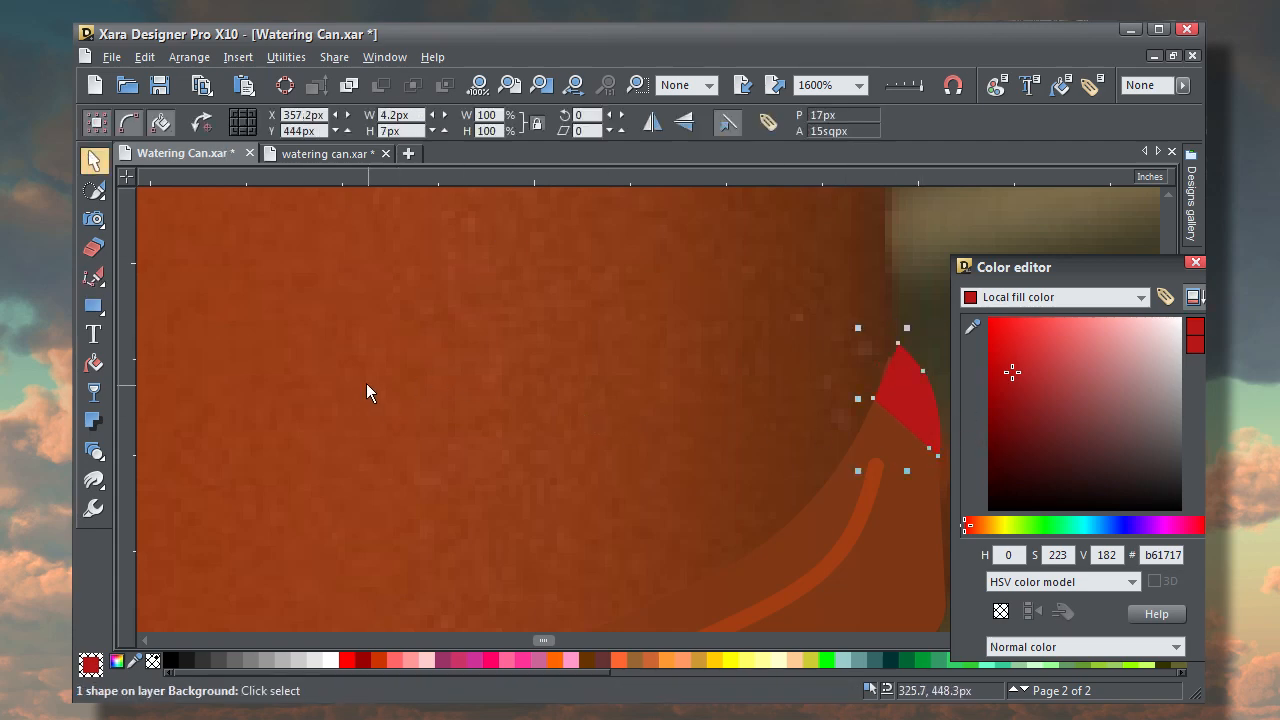
Draw a small closed red shape with the Pen tool over the rim's left upper tip and apply a short linear transparency to it
key(shift+F8)
drag(366, 392, 849, 349)
drag(460, 406, 566, 371)
drag(472, 378, 568, 617)
key(F2)
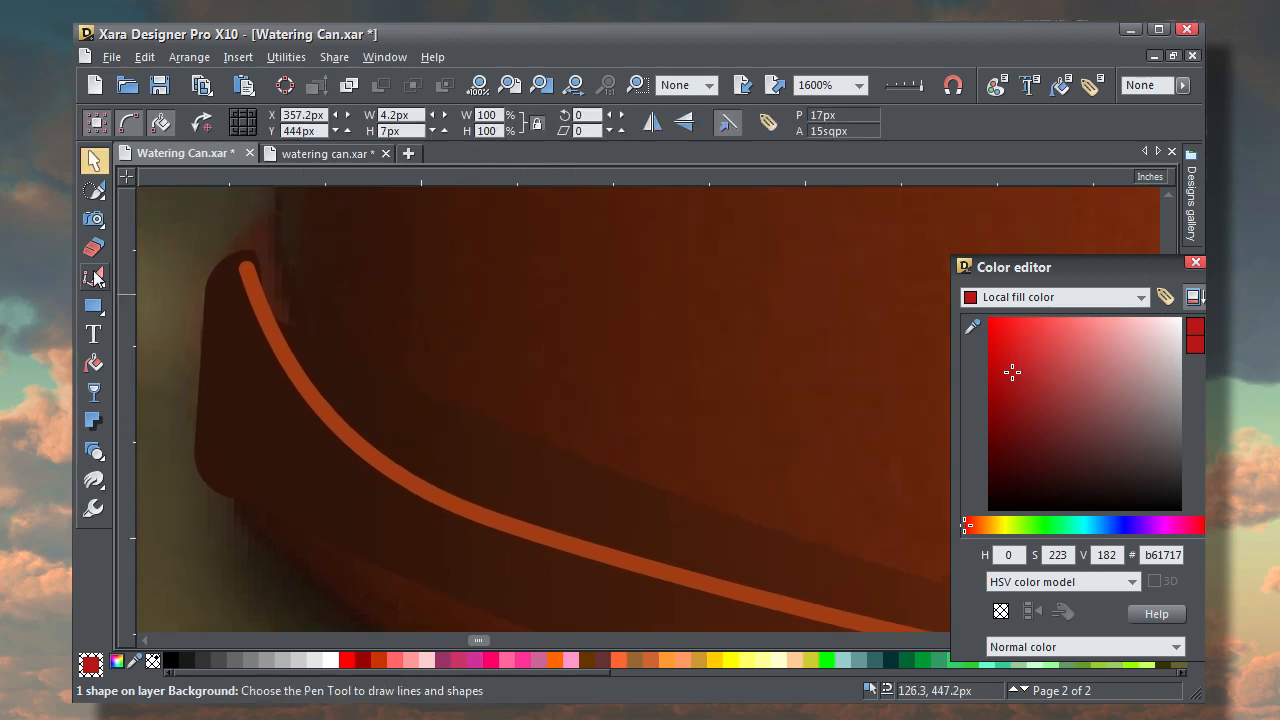
click(96, 277)
drag(262, 237, 241, 240)
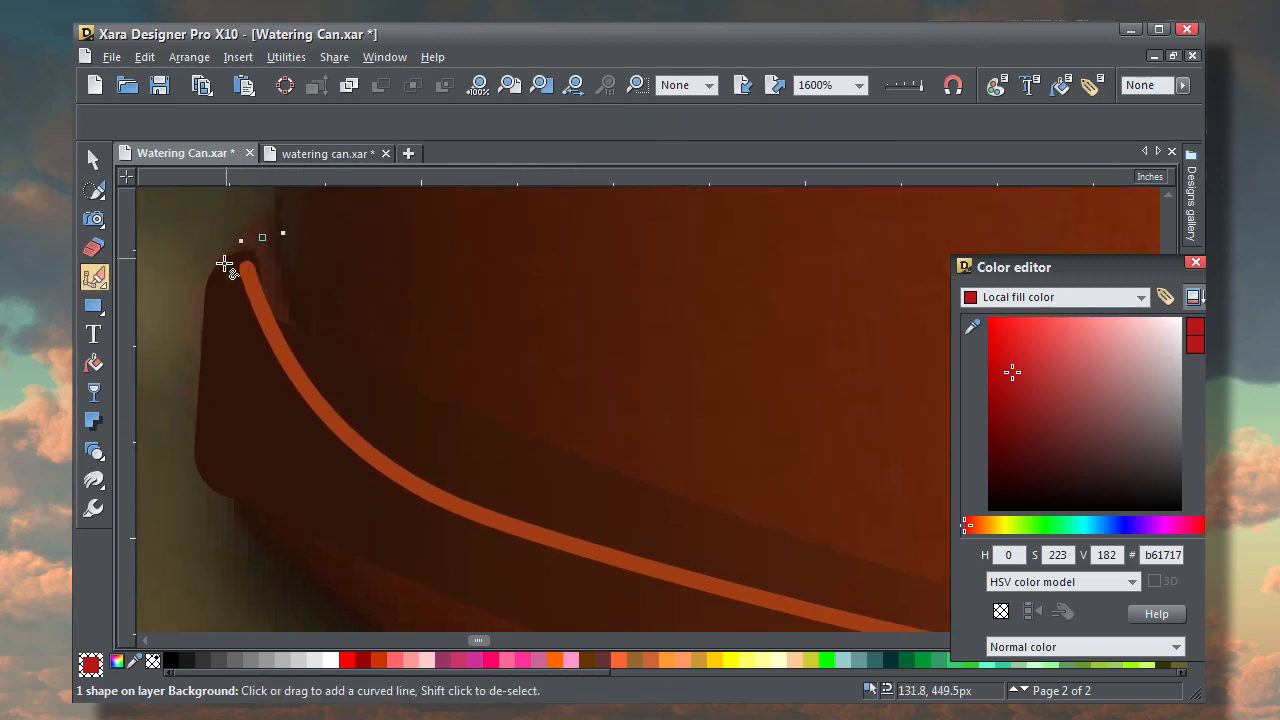
click(200, 329)
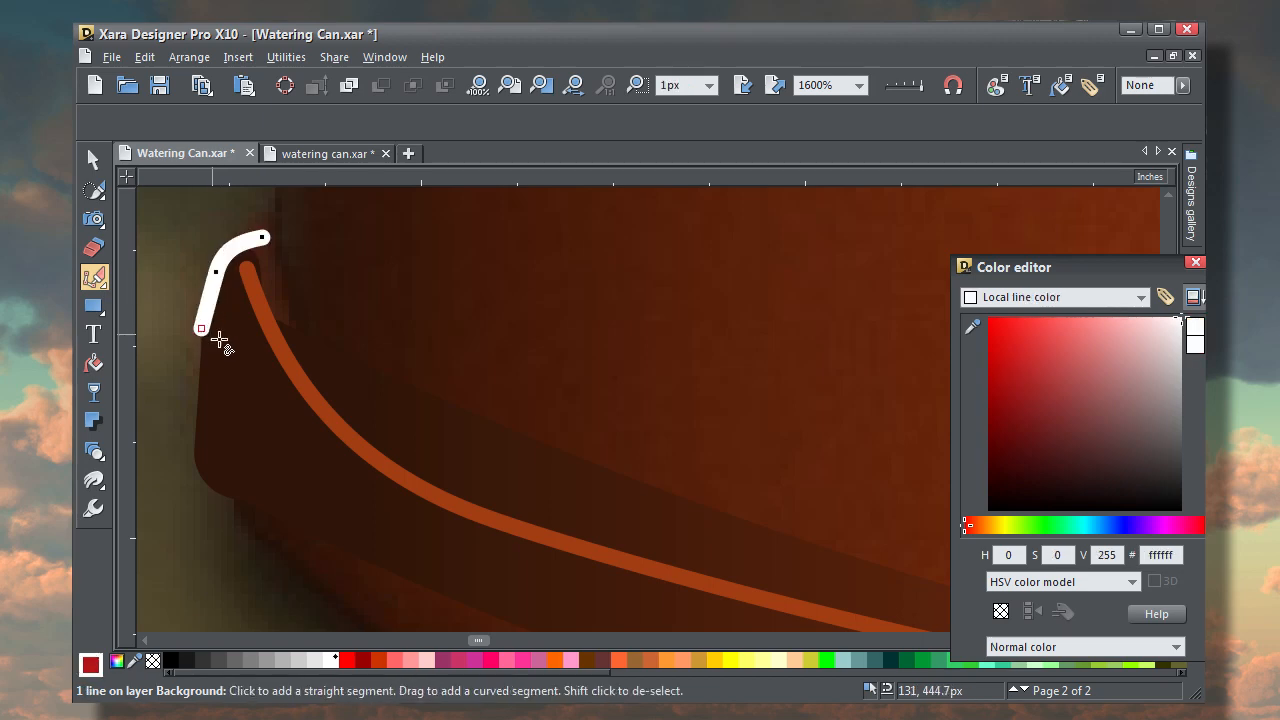
click(283, 333)
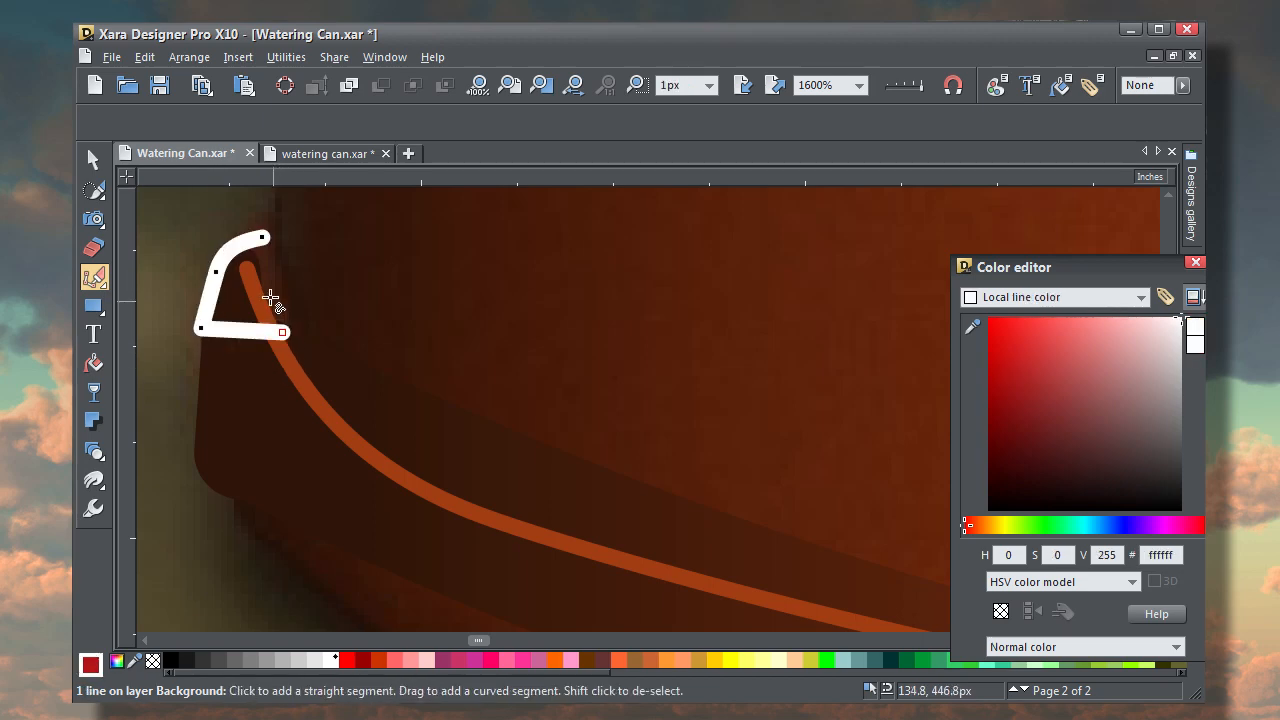
click(262, 238)
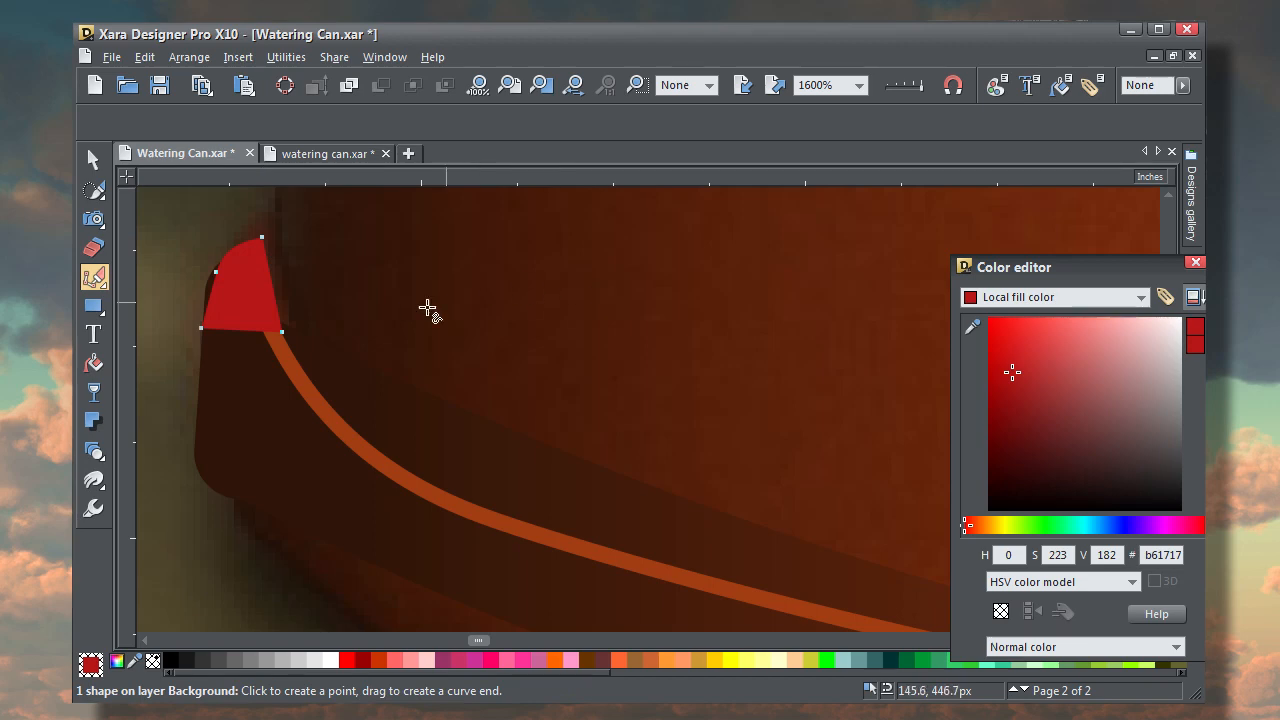
click(95, 391)
mouse_move(238, 292)
mouse_down()
mouse_move(250, 330)
mouse_move(228, 270)
mouse_up()
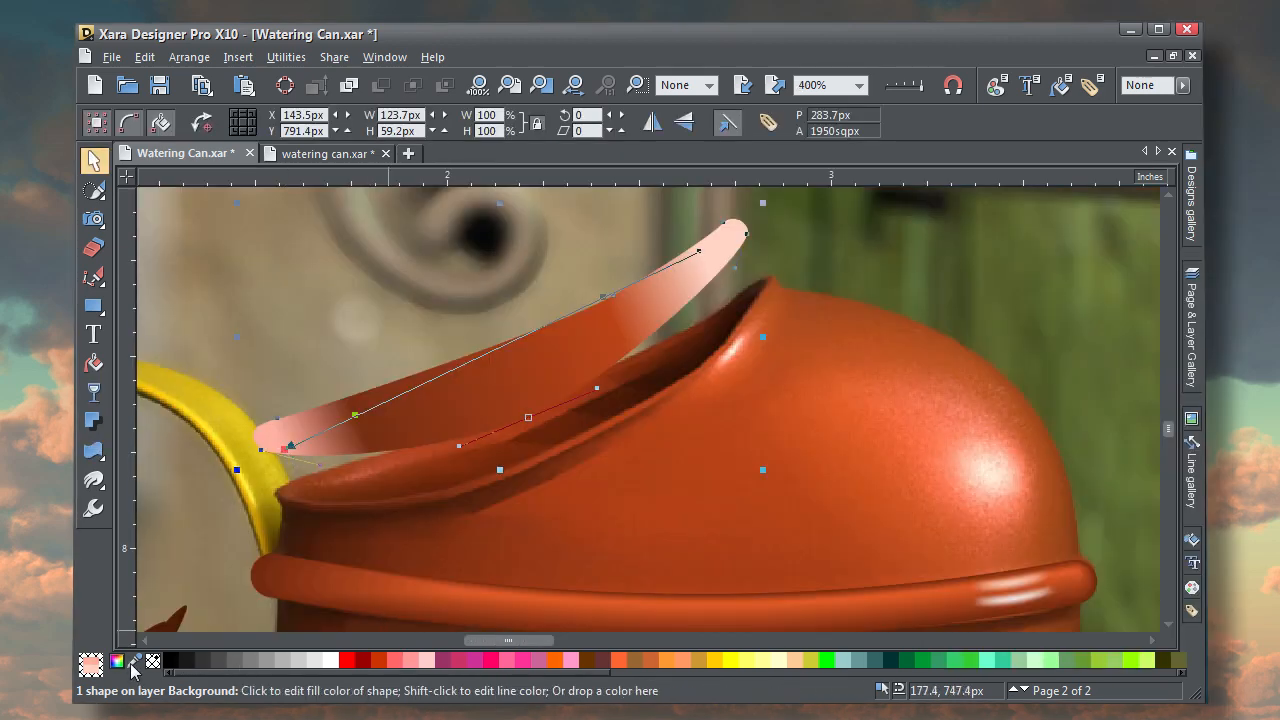
Replace both pale gradient ends of the opening shape with photo-sampled red-brown and dark brown, extend the gradient, and move the shape onto the photographed opening
drag(136, 661, 372, 484)
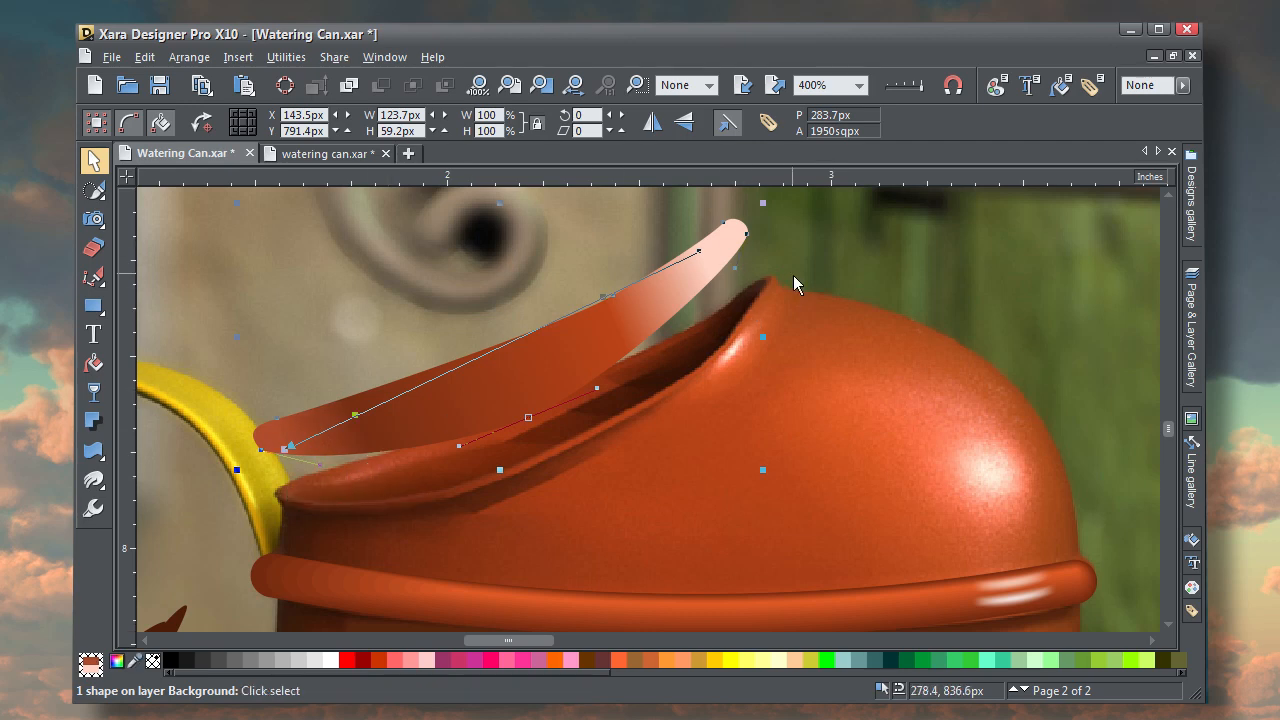
drag(711, 261, 730, 253)
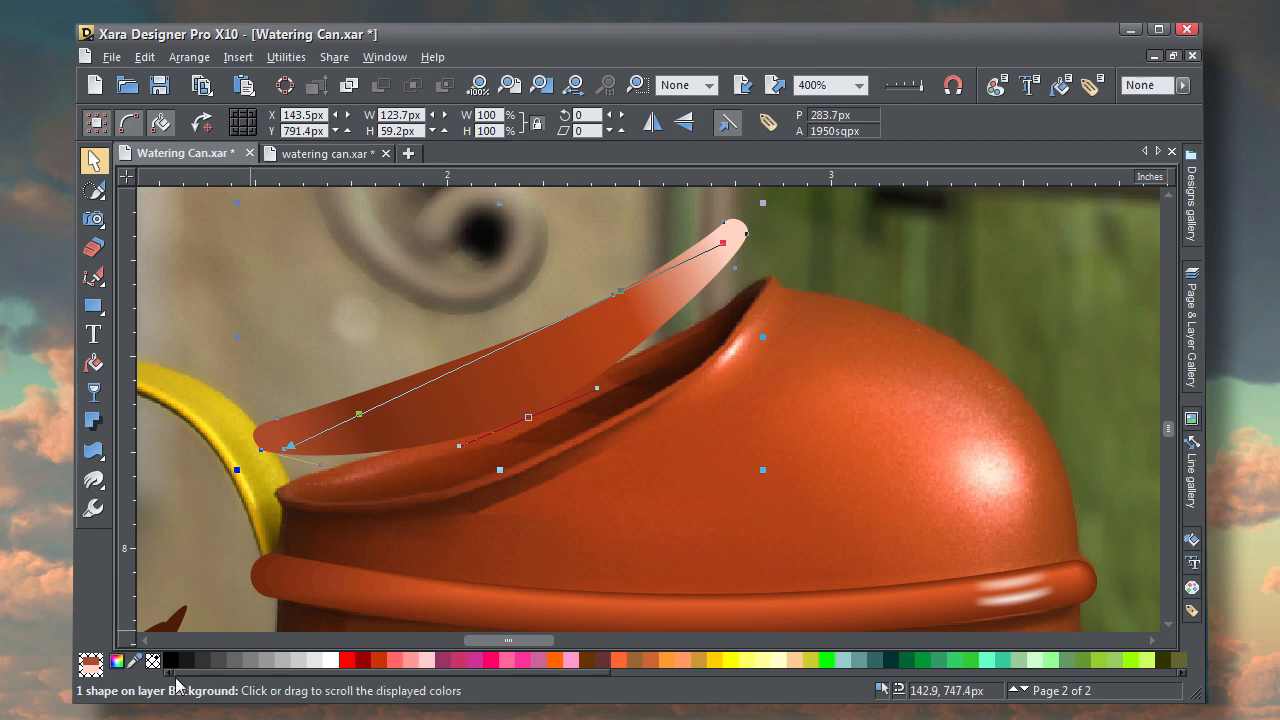
drag(137, 667, 755, 302)
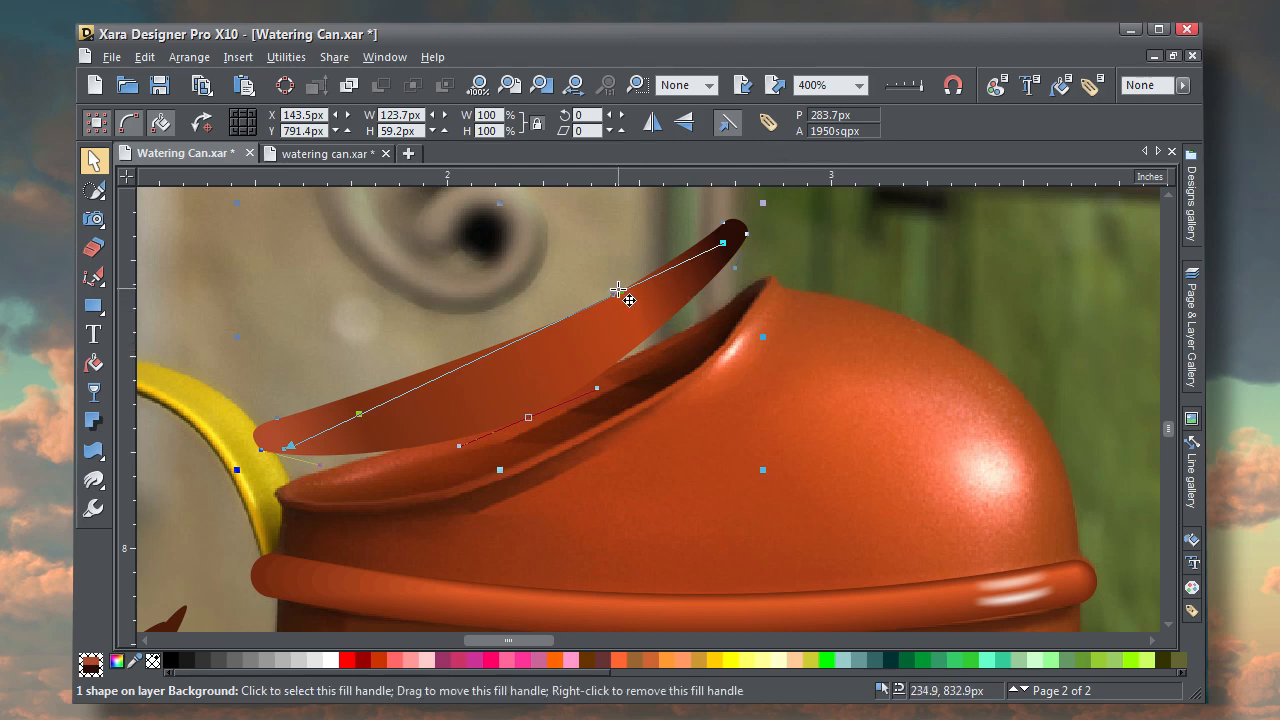
mouse_move(624, 292)
mouse_down()
mouse_move(651, 287)
mouse_move(641, 283)
mouse_up()
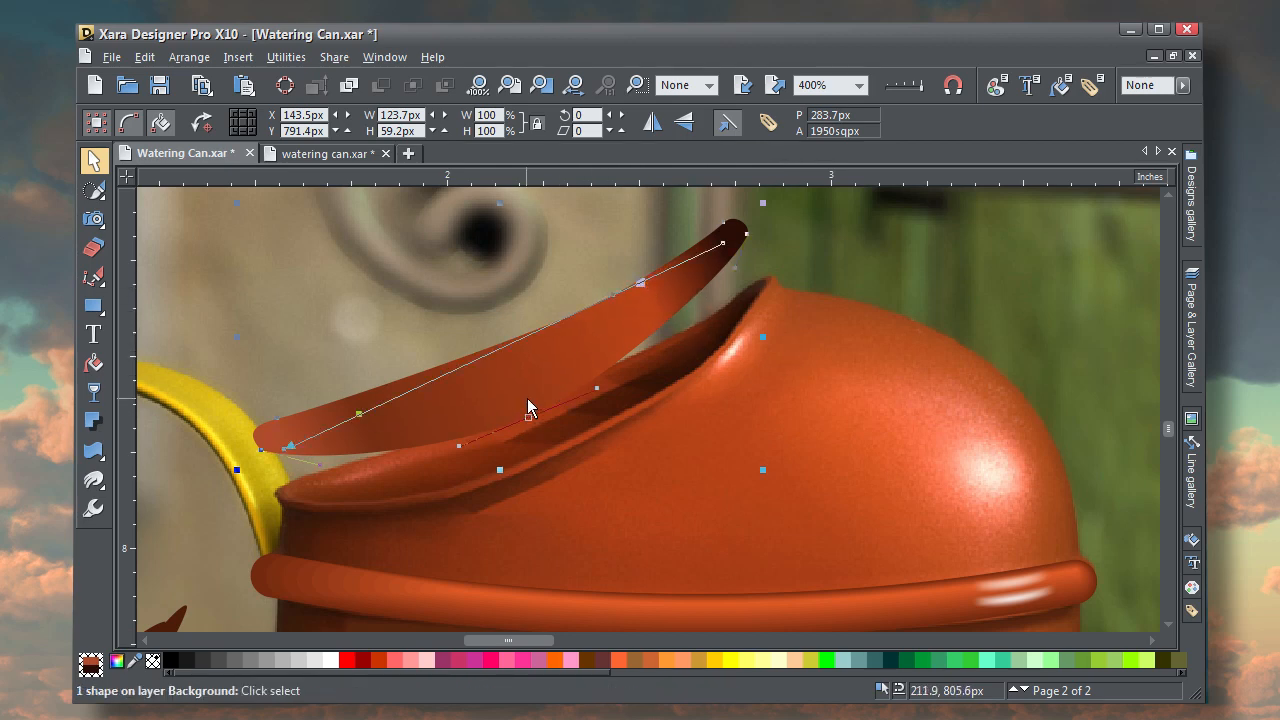
drag(528, 400, 560, 447)
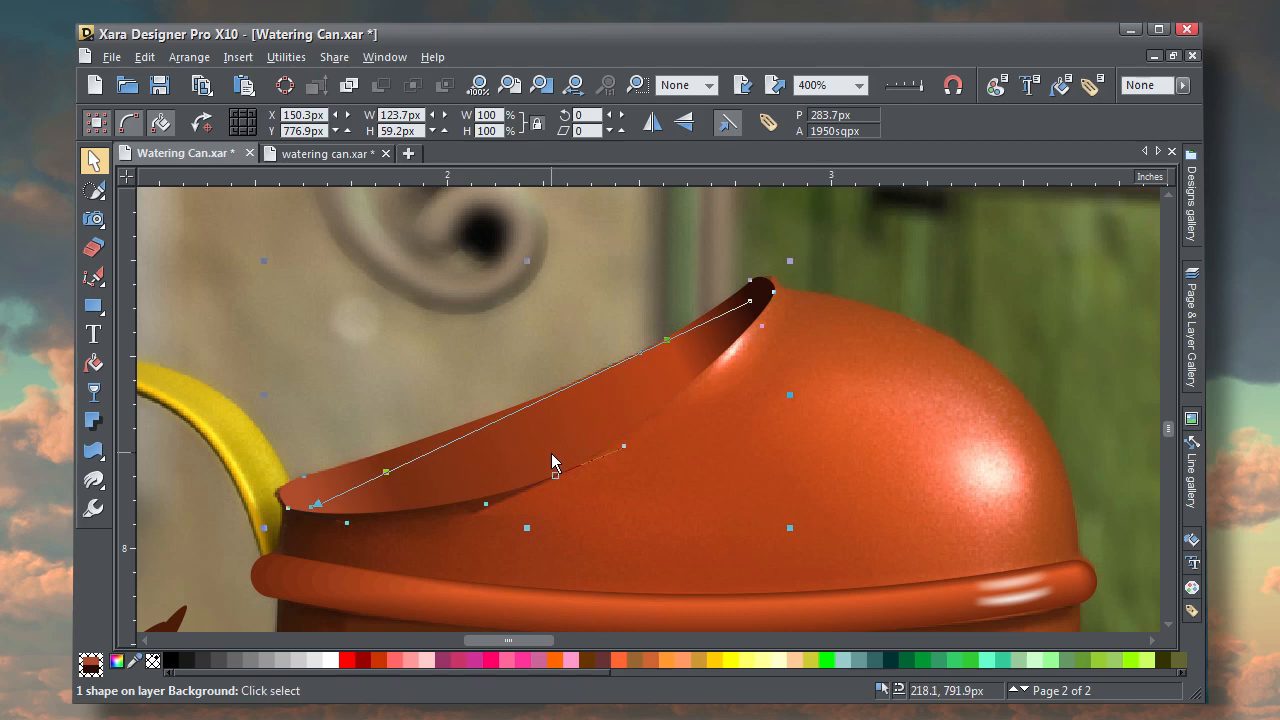
Give the opening shape a white 1px outline and set it aside on the can's dome
shift+click(331, 660)
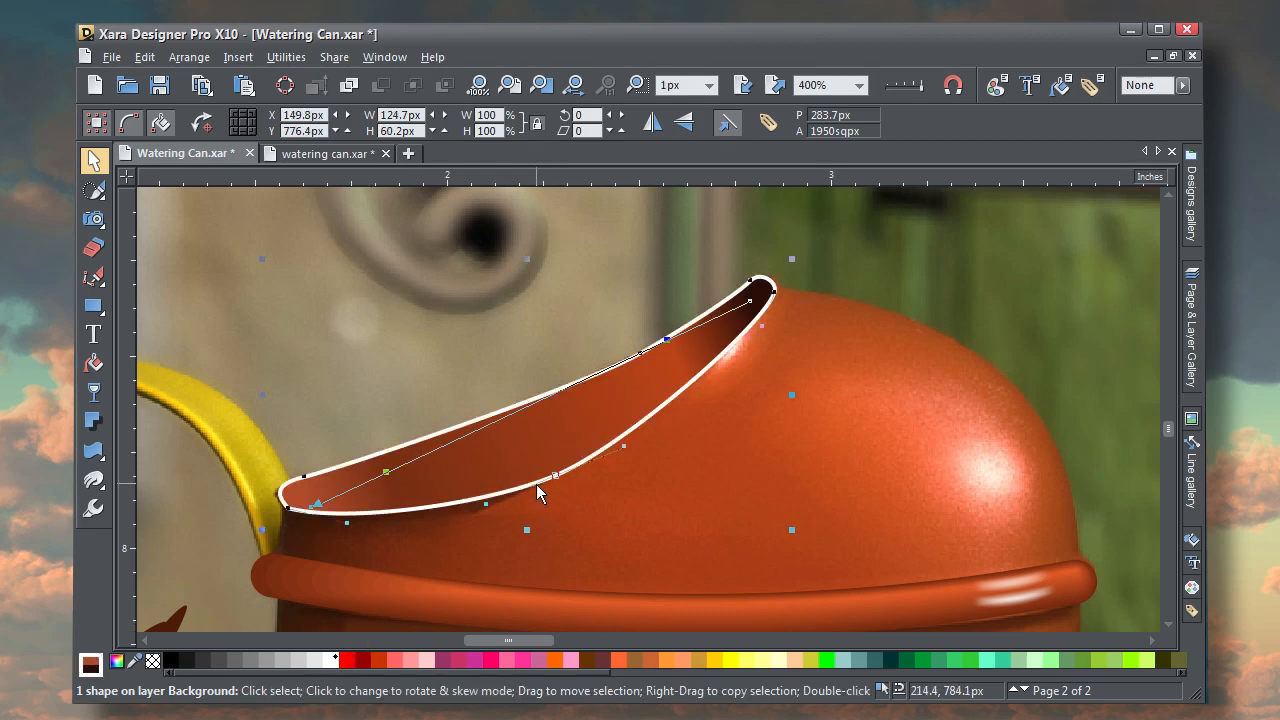
drag(545, 497, 803, 591)
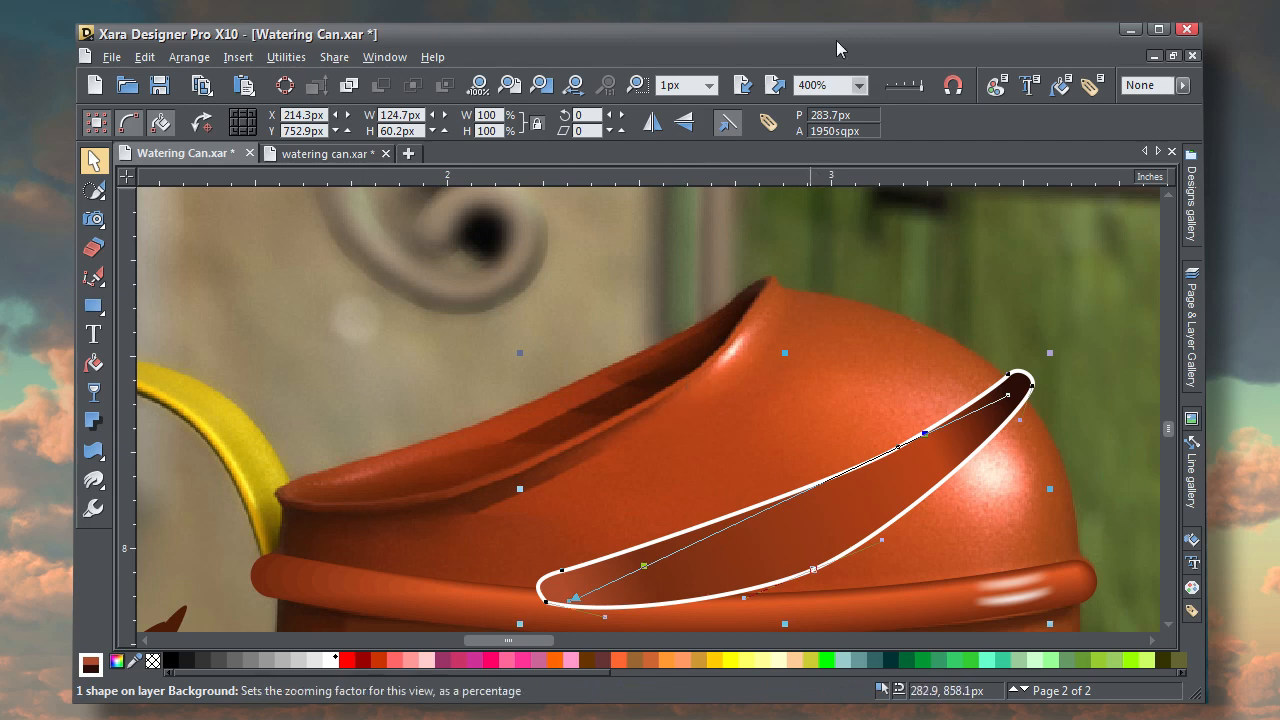
Paste the thin notched shadow shape above the photographed opening and fill it with an orange-red to dark brown gradient
key(ctrl+v)
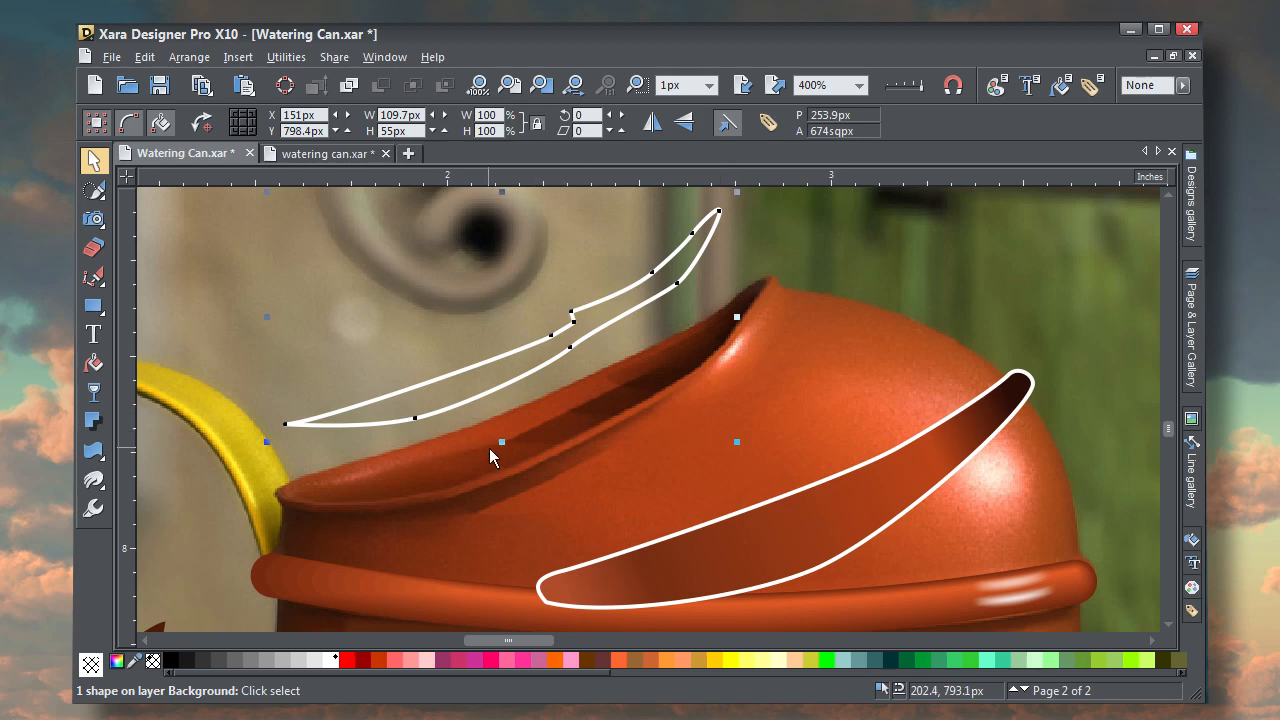
drag(542, 366, 582, 437)
click(559, 380)
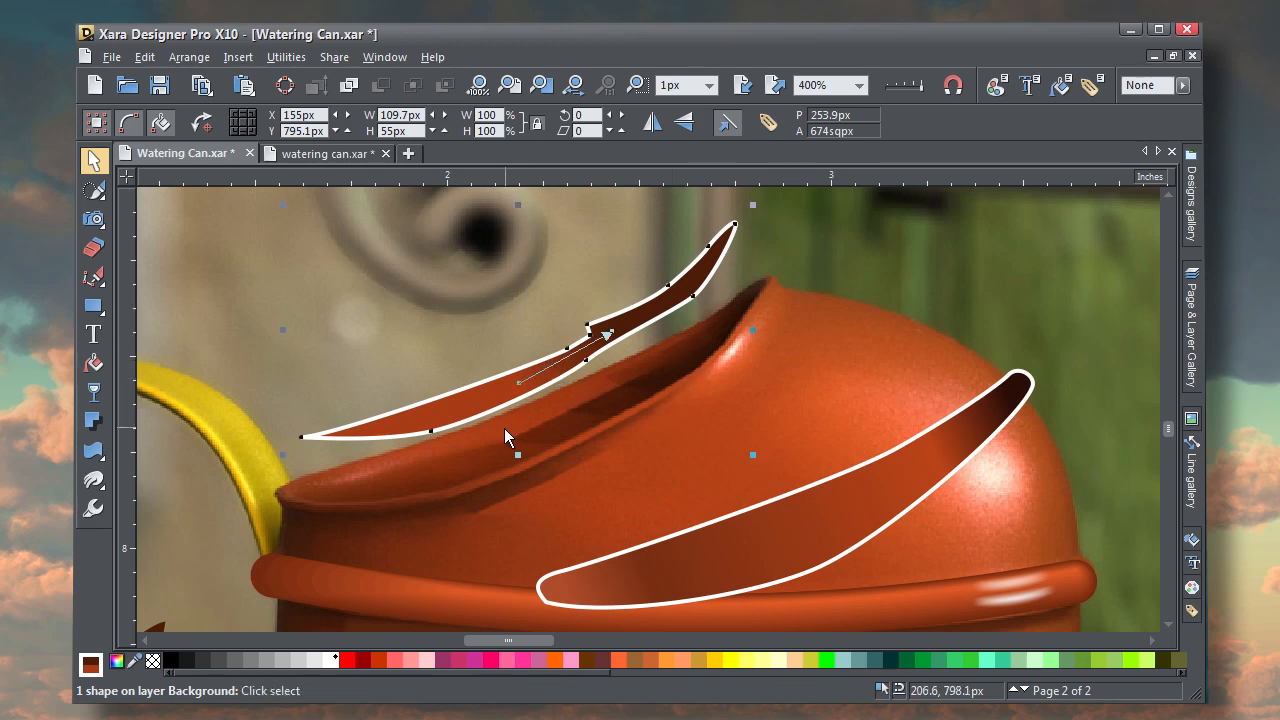
Move the notched shadow shape and the larger opening shape onto the photographed opening so they overlap
click(879, 530)
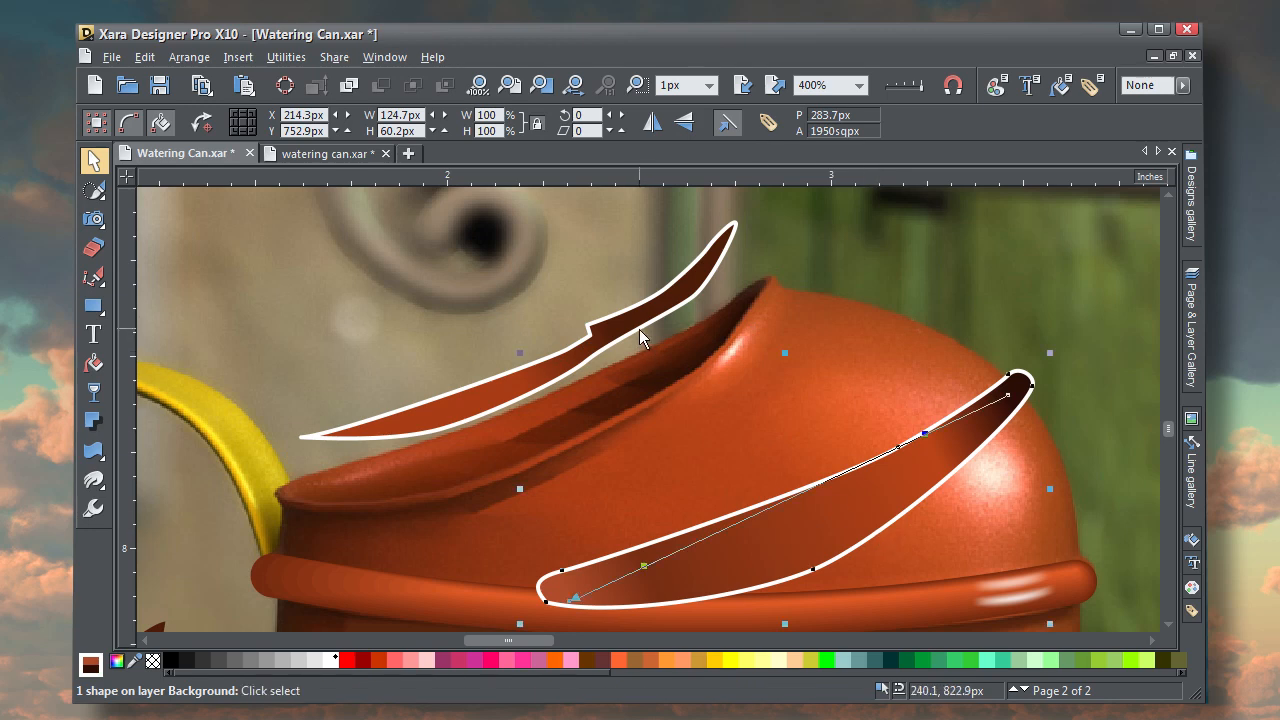
drag(639, 329, 650, 405)
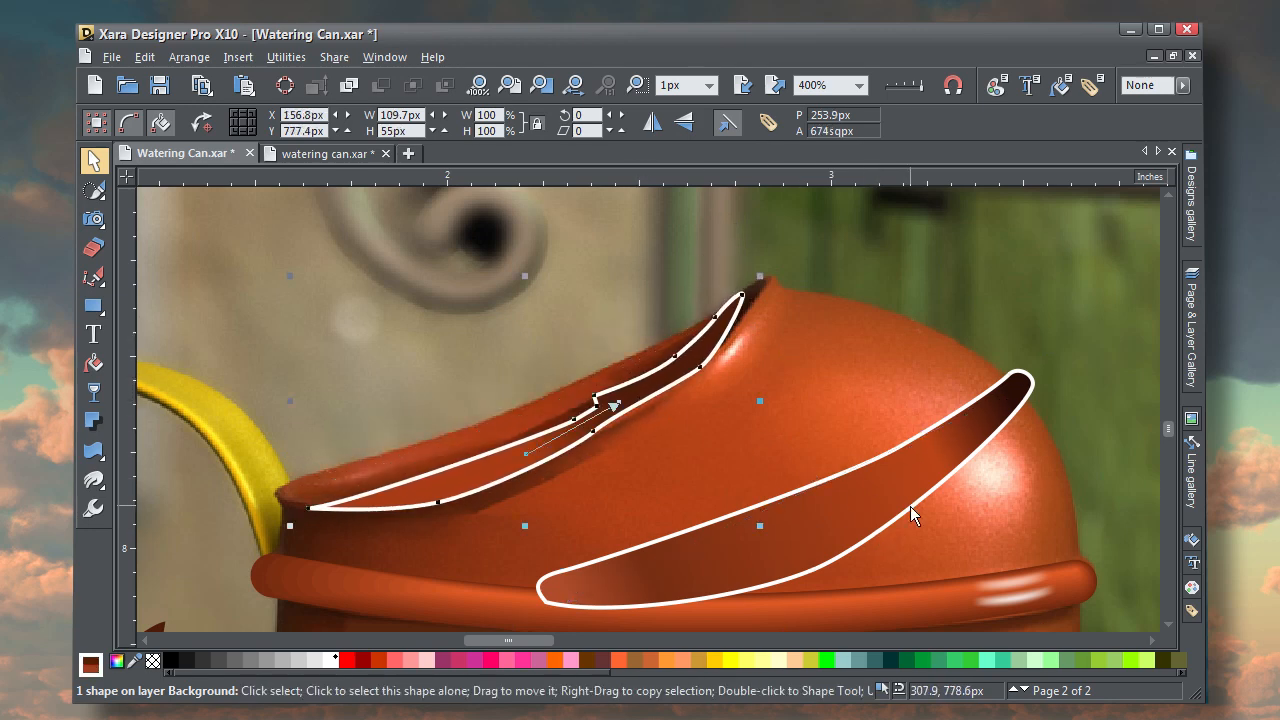
drag(914, 512, 680, 472)
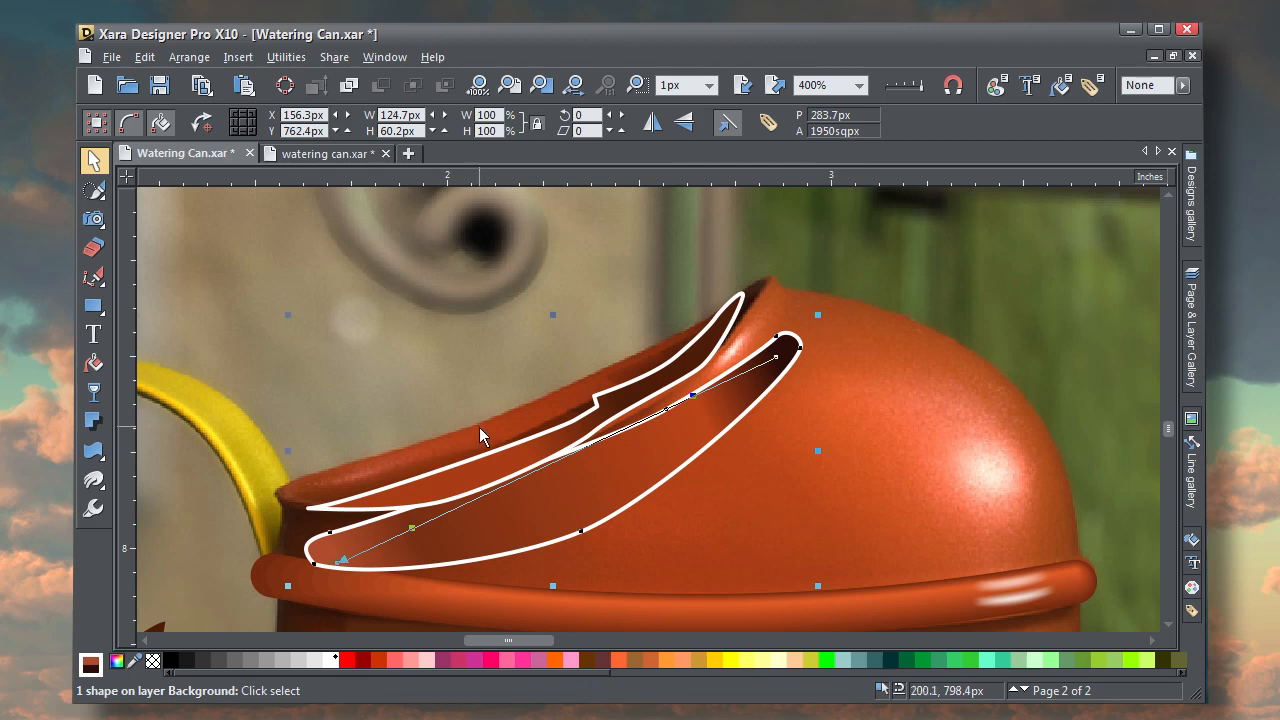
drag(653, 487, 629, 433)
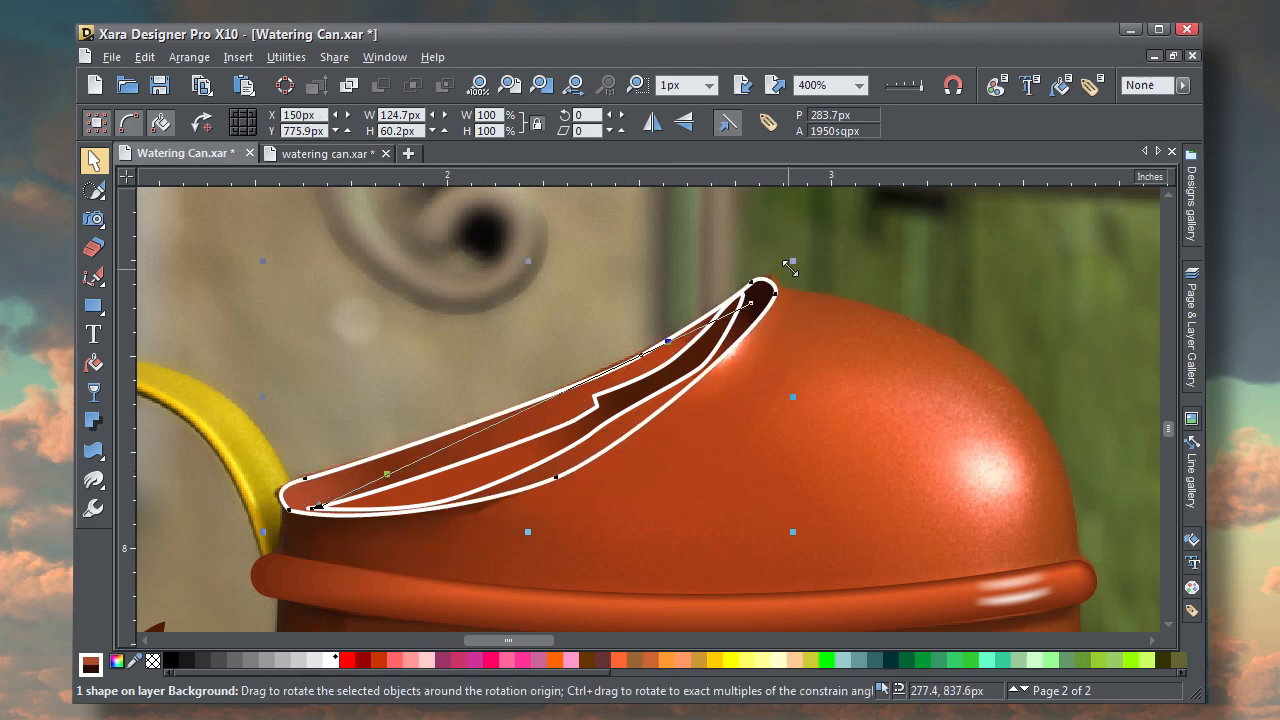
Remove the outlines from the two overlapping opening shapes and move them together onto the can's dome
key(Escape)
key(ctrl+a)
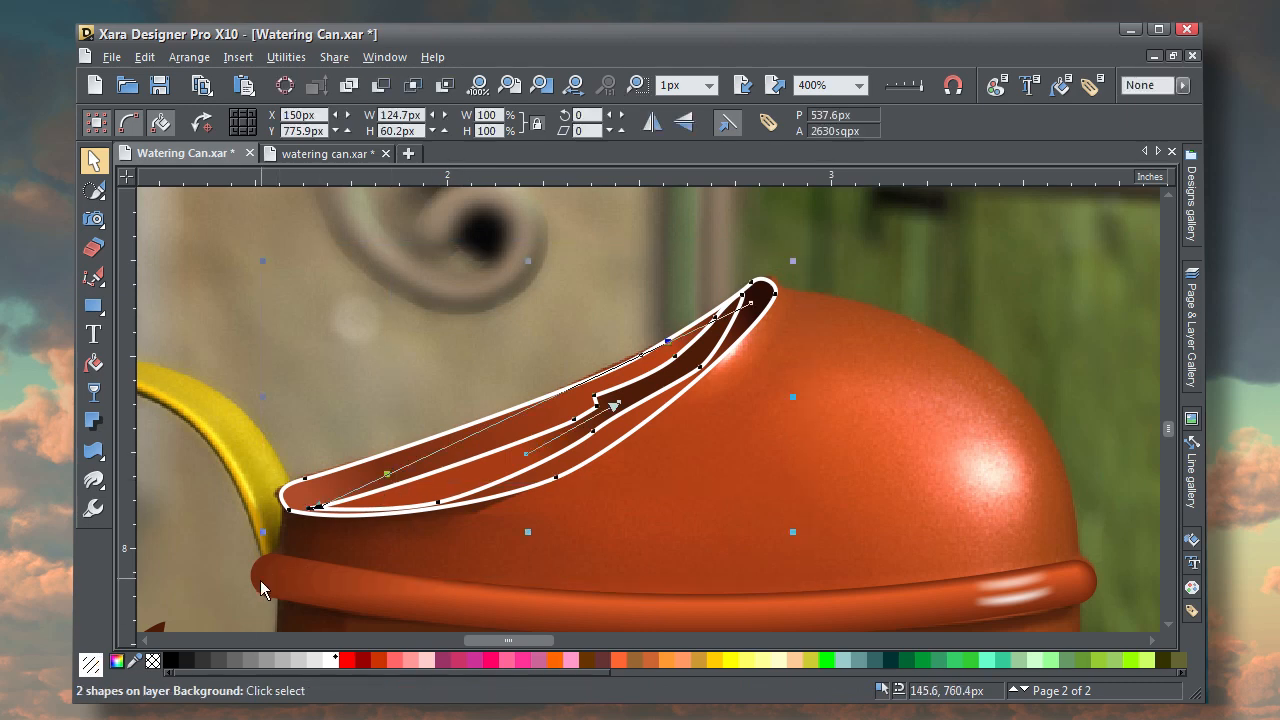
shift+click(155, 663)
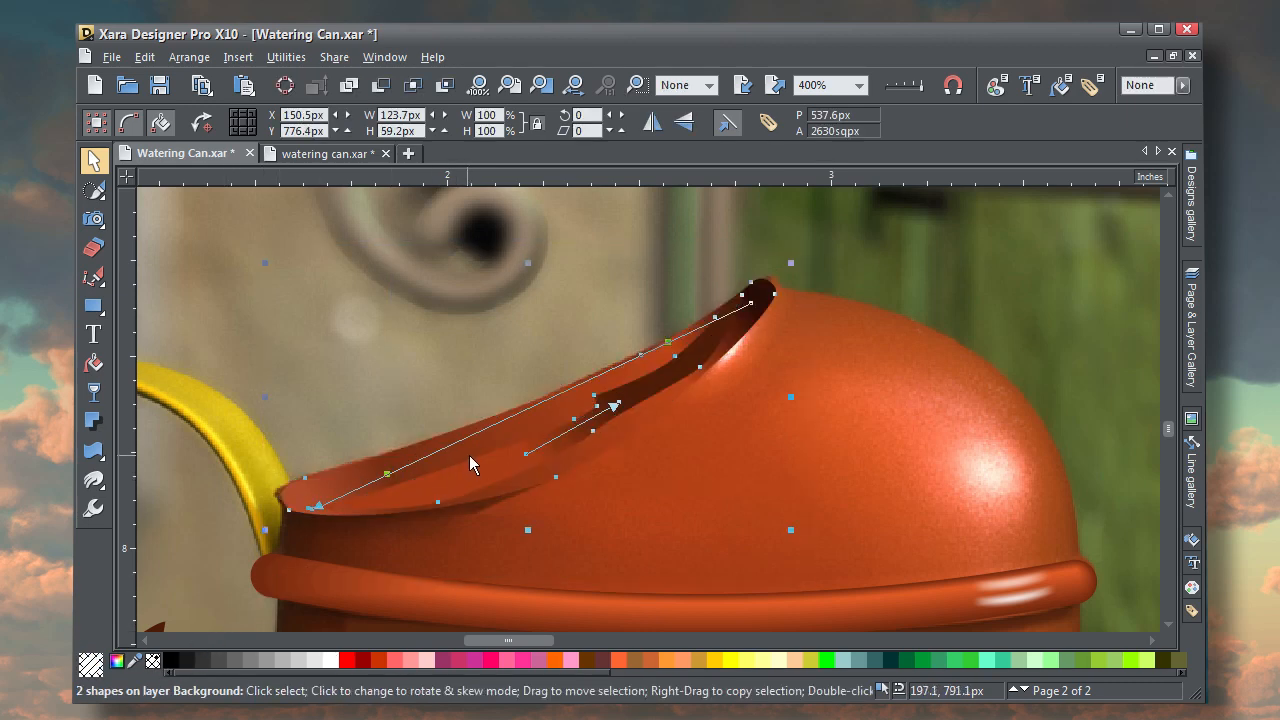
drag(469, 455, 649, 532)
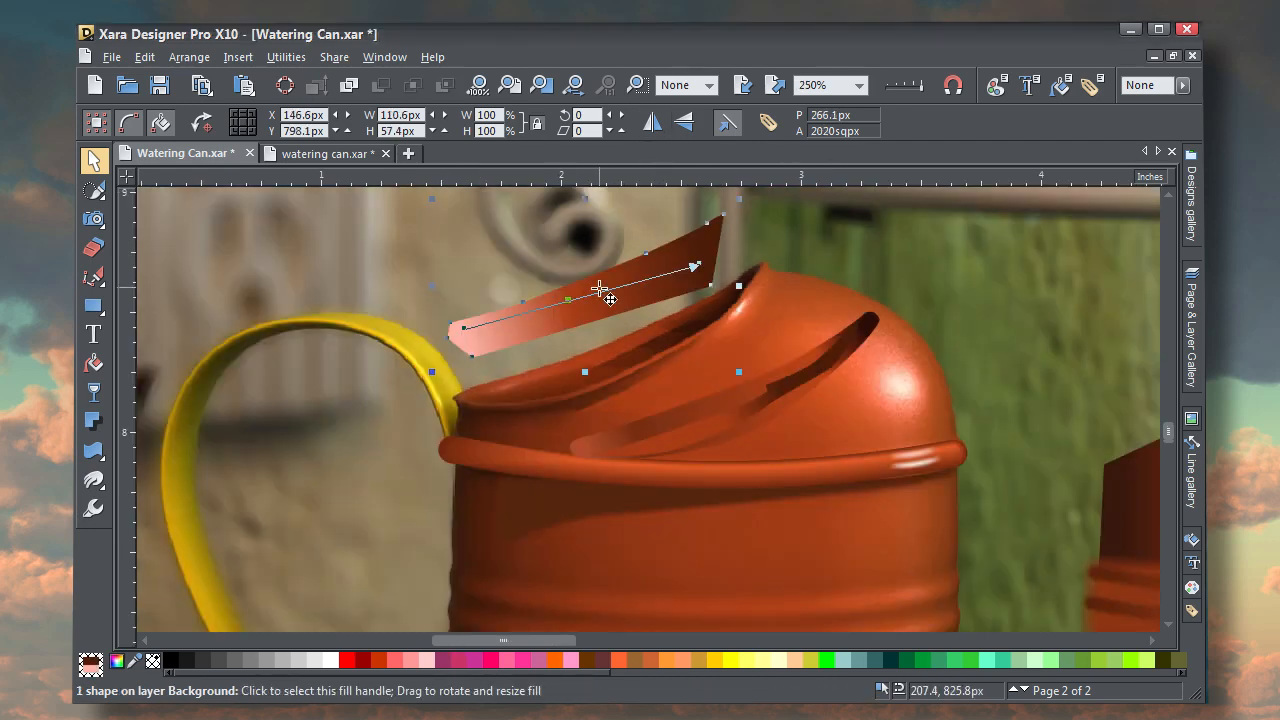
click(553, 252)
scroll(588, 279, up, 2)
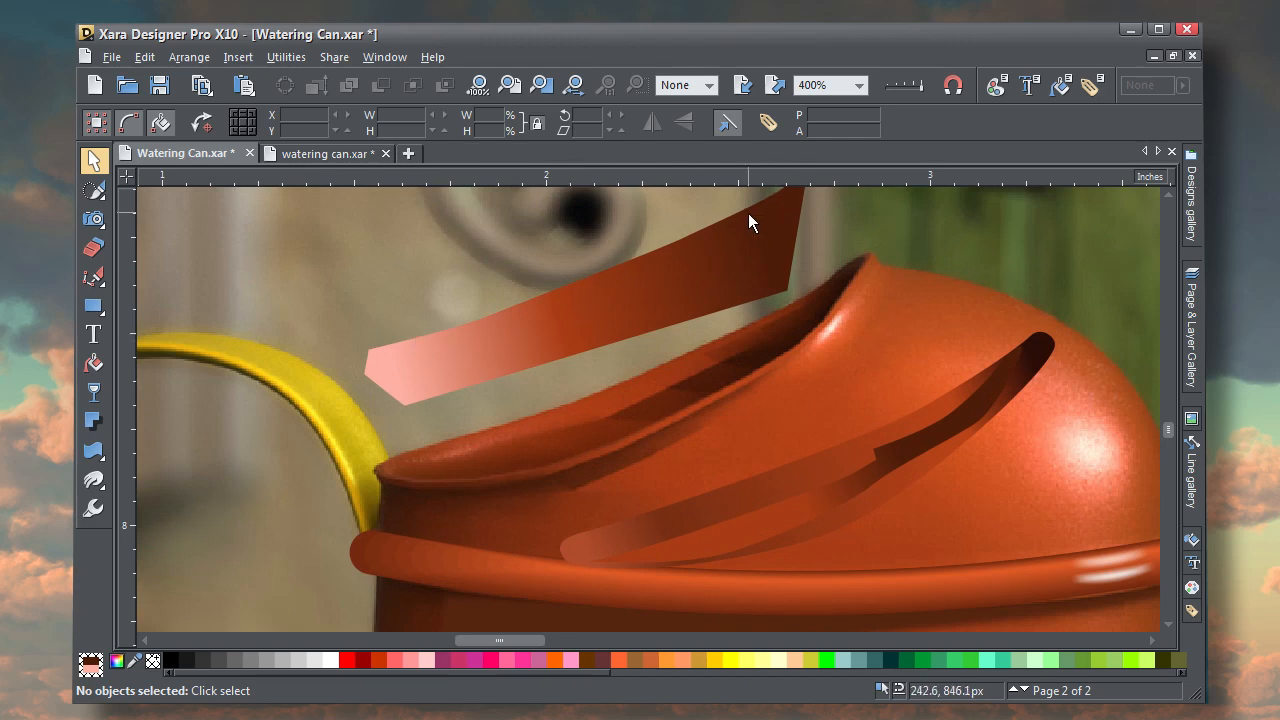
drag(693, 285, 753, 373)
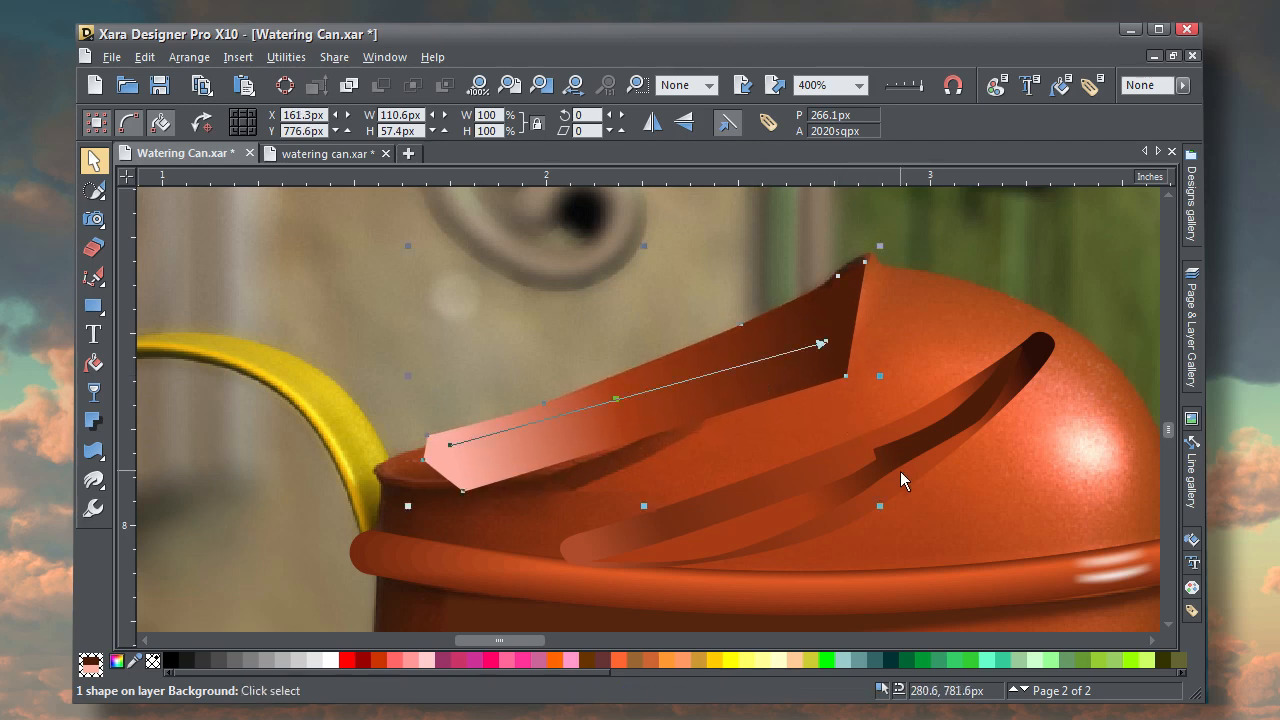
drag(900, 471, 740, 375)
key(ctrl+z)
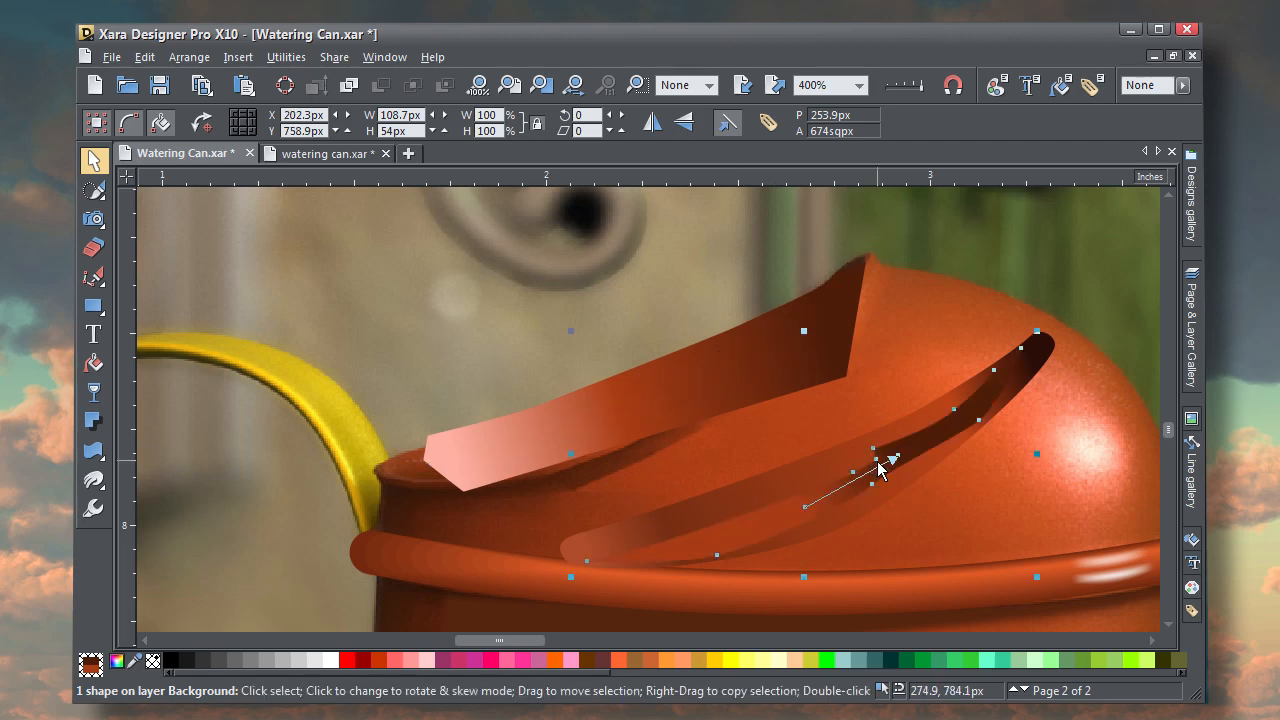
shift+click(897, 488)
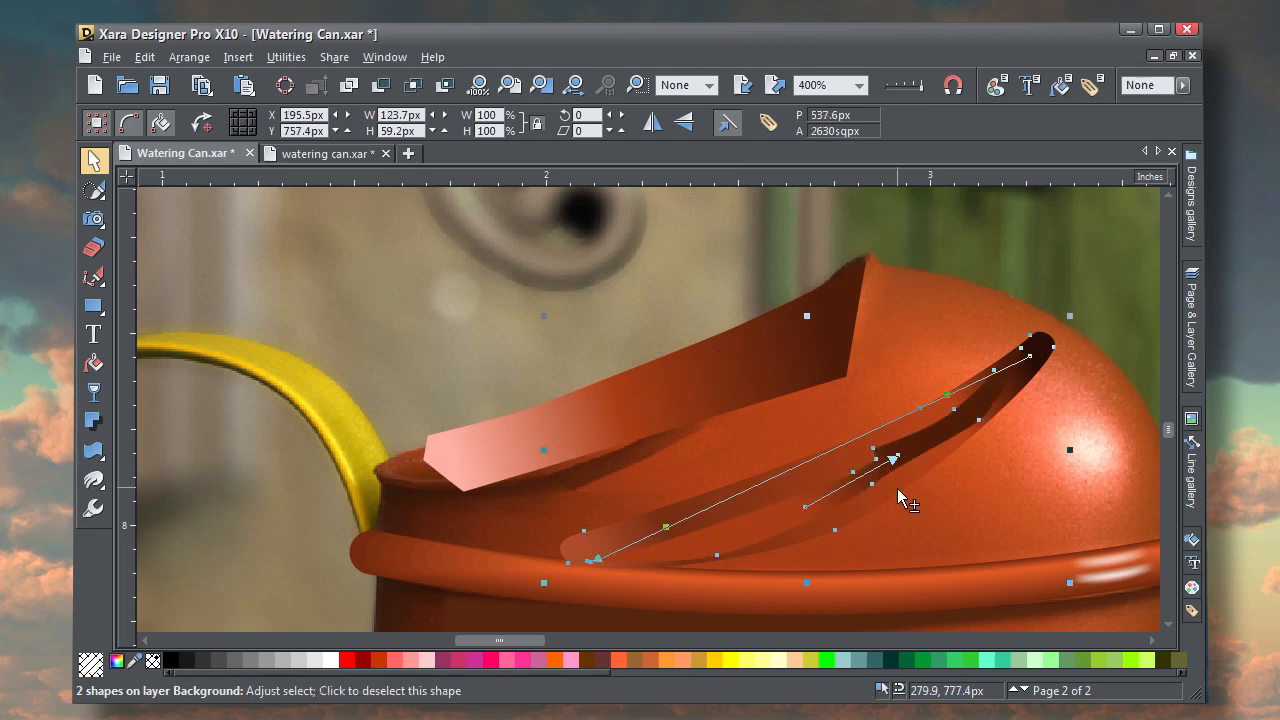
drag(897, 484, 829, 491)
drag(733, 393, 633, 347)
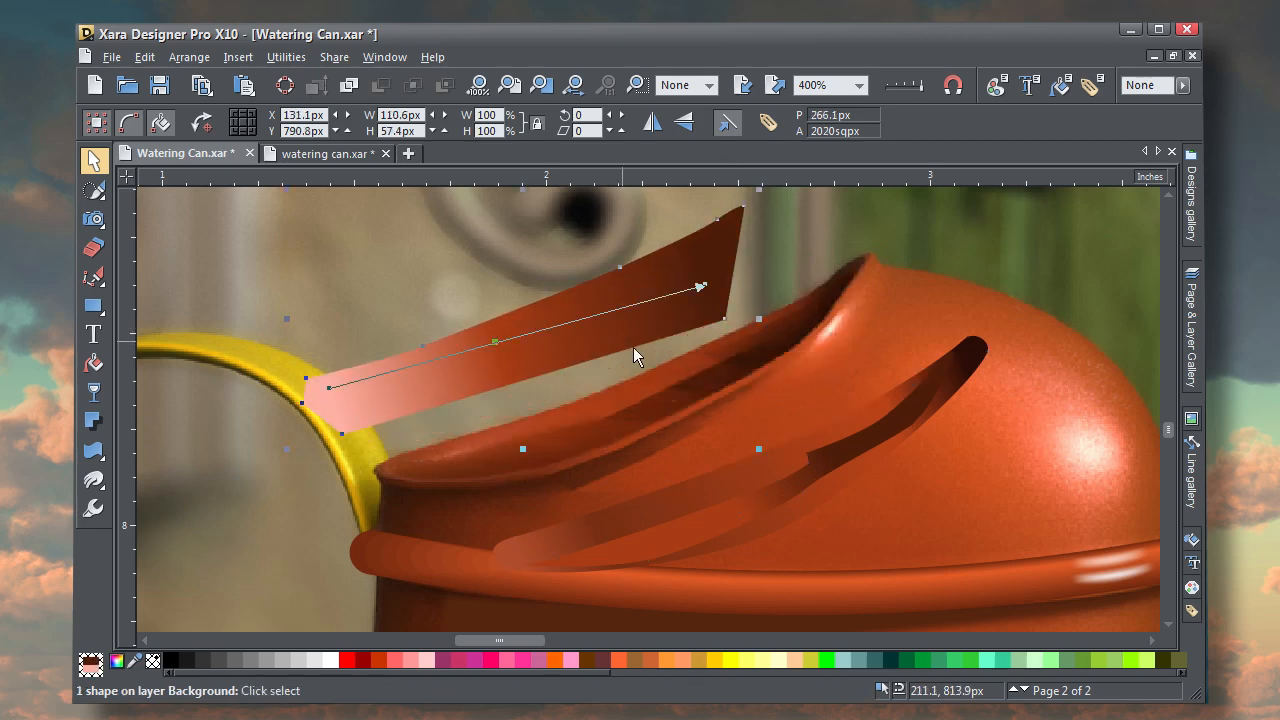
Move the two layered opening shapes together onto the photographed opening and position the tapered pink-to-brown gradient shape behind them
click(944, 385)
shift+click(726, 484)
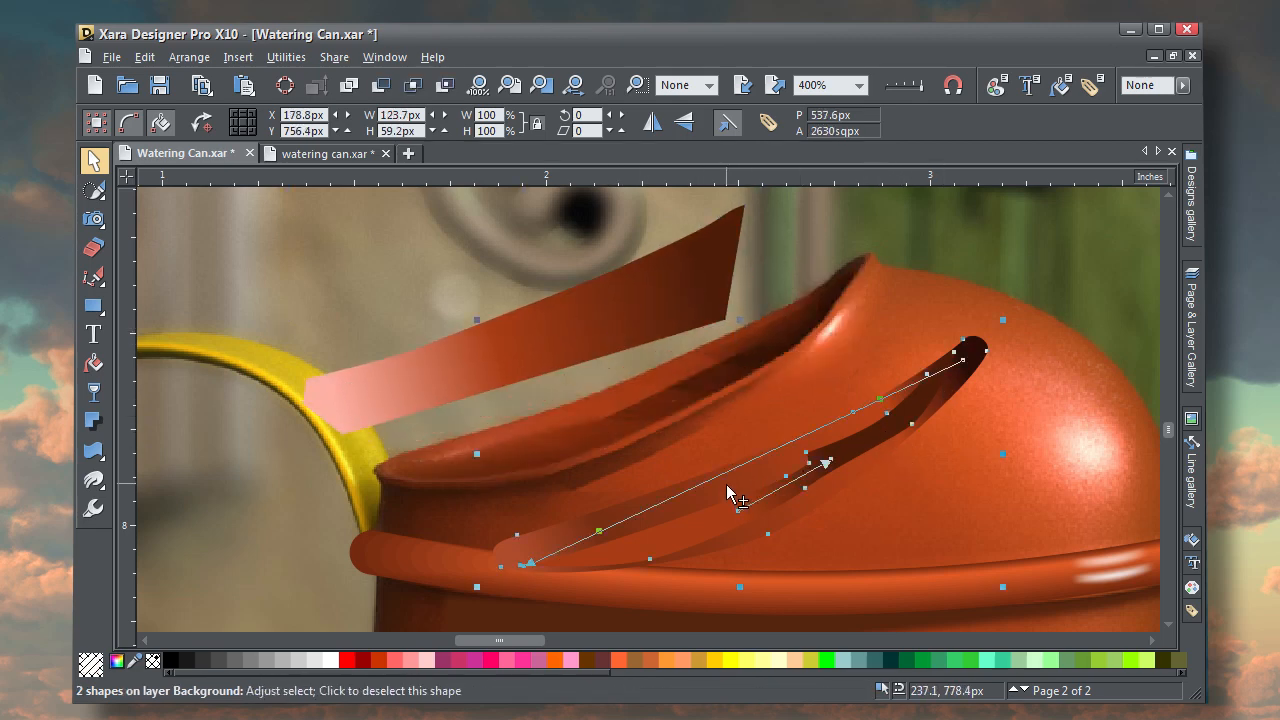
drag(930, 415, 814, 337)
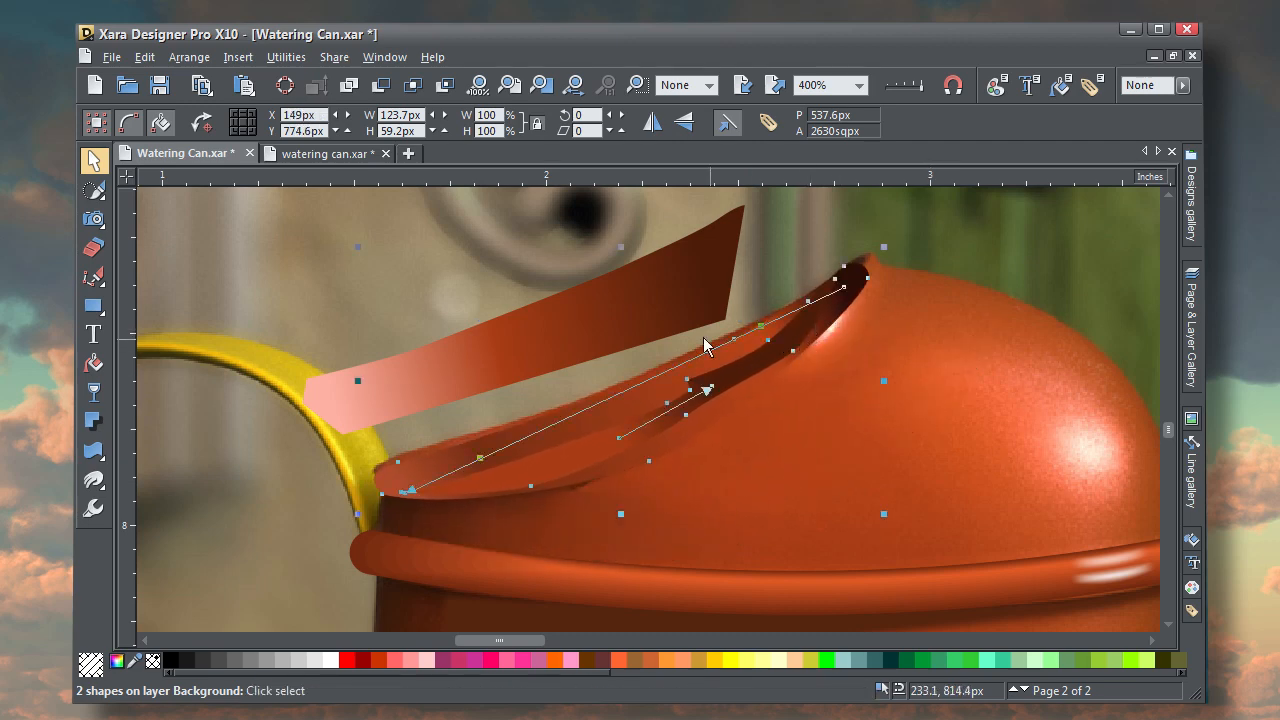
drag(664, 292, 764, 362)
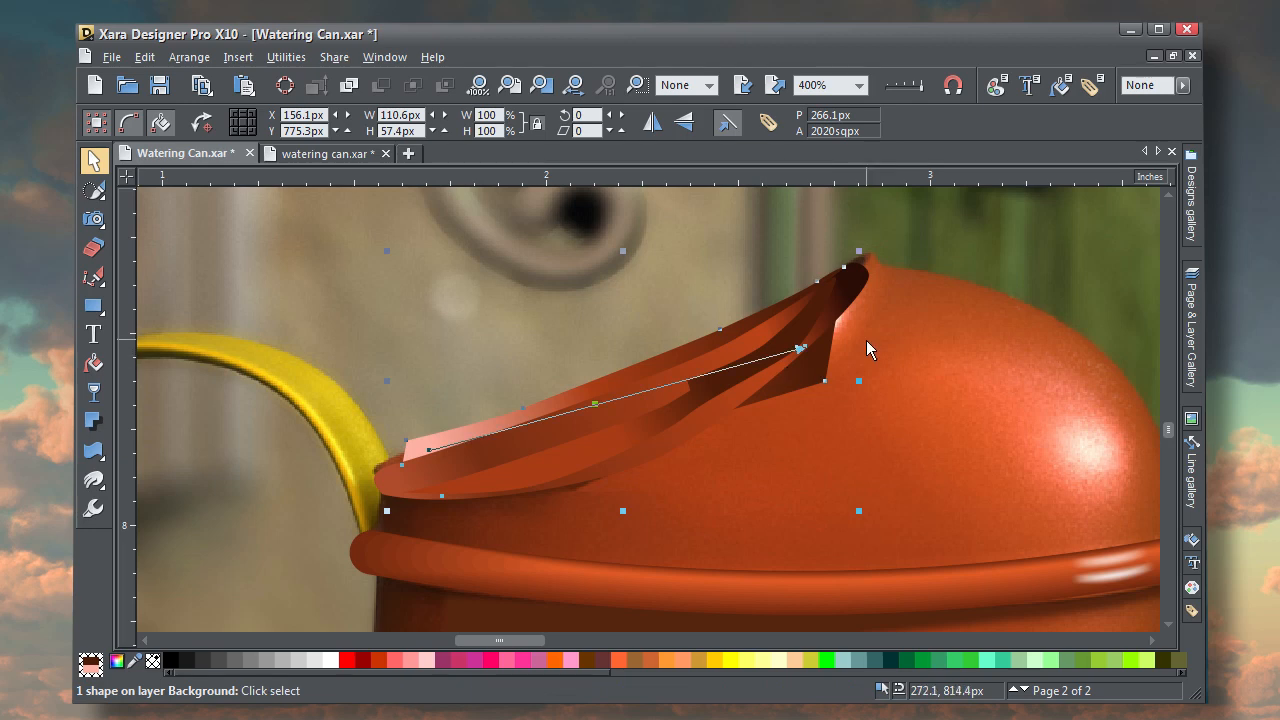
Group the three opening shapes and move the group onto the top of the vector watering can
drag(909, 225, 346, 551)
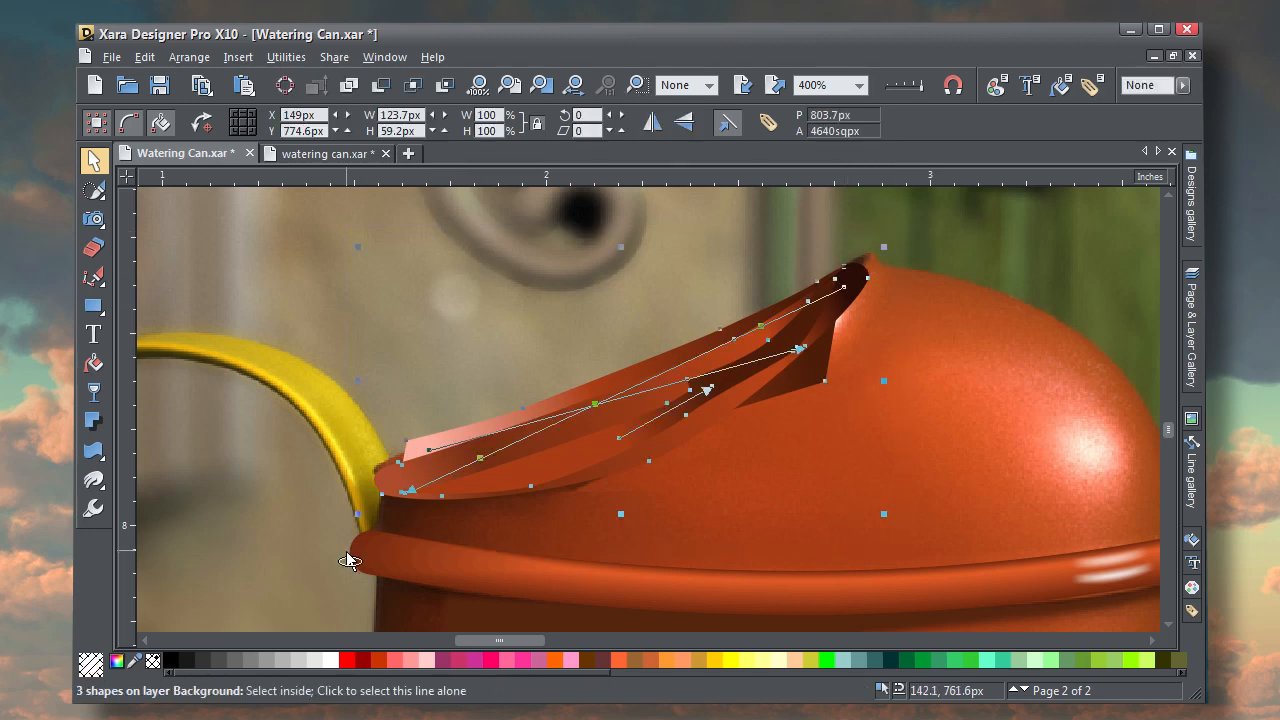
key(ctrl+g)
scroll(620, 512, down, 1)
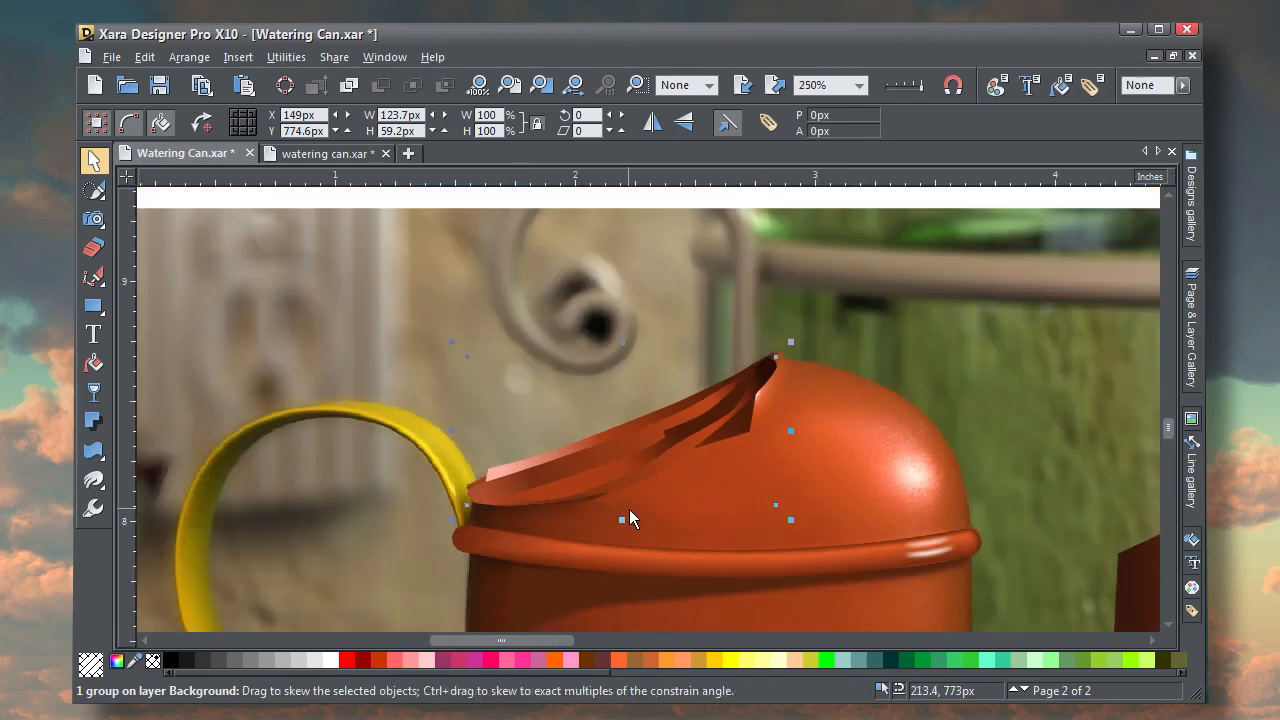
drag(629, 509, 976, 479)
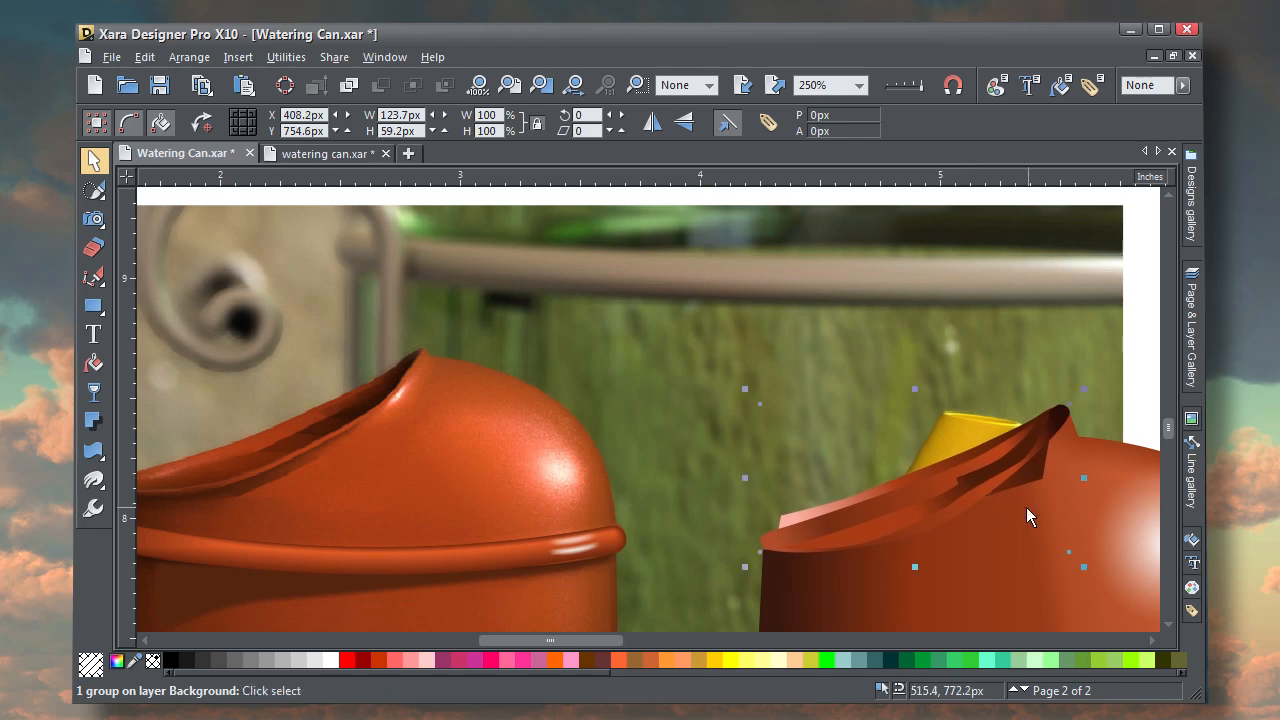
click(1031, 486)
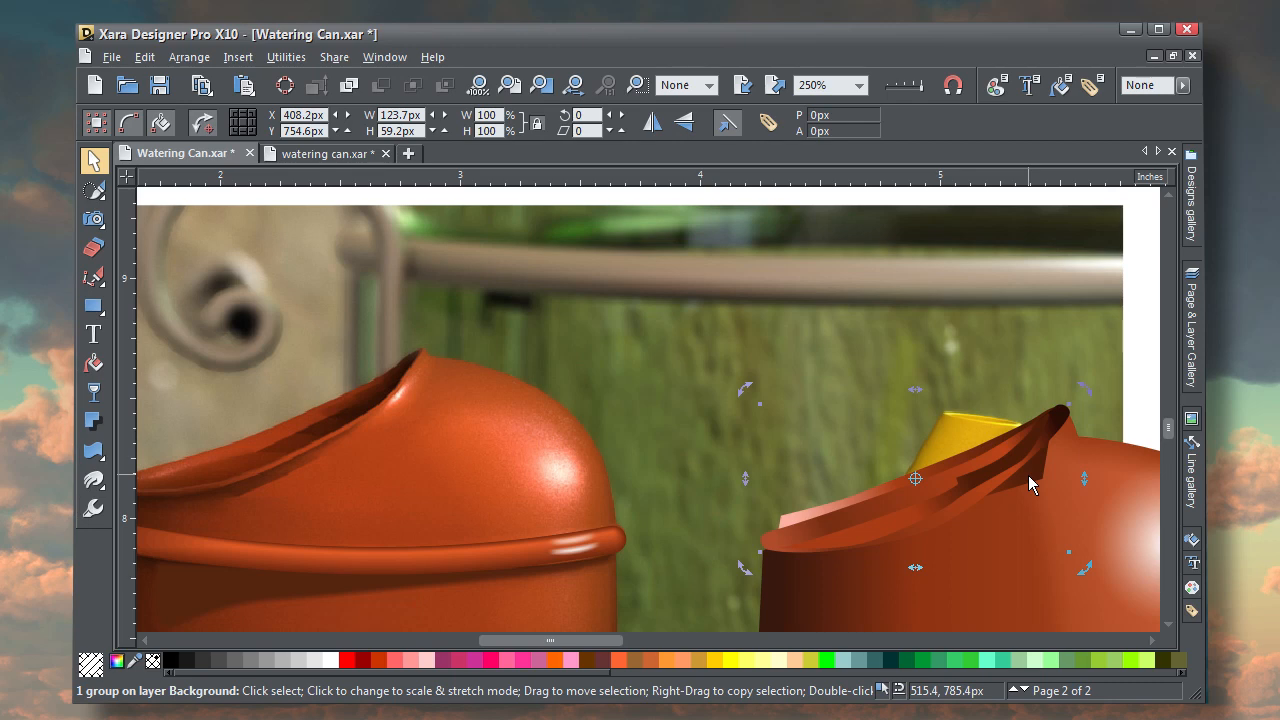
Shift the grouped opening shapes slightly so they sit against the top edge of the vector can
key(super)
key(super)
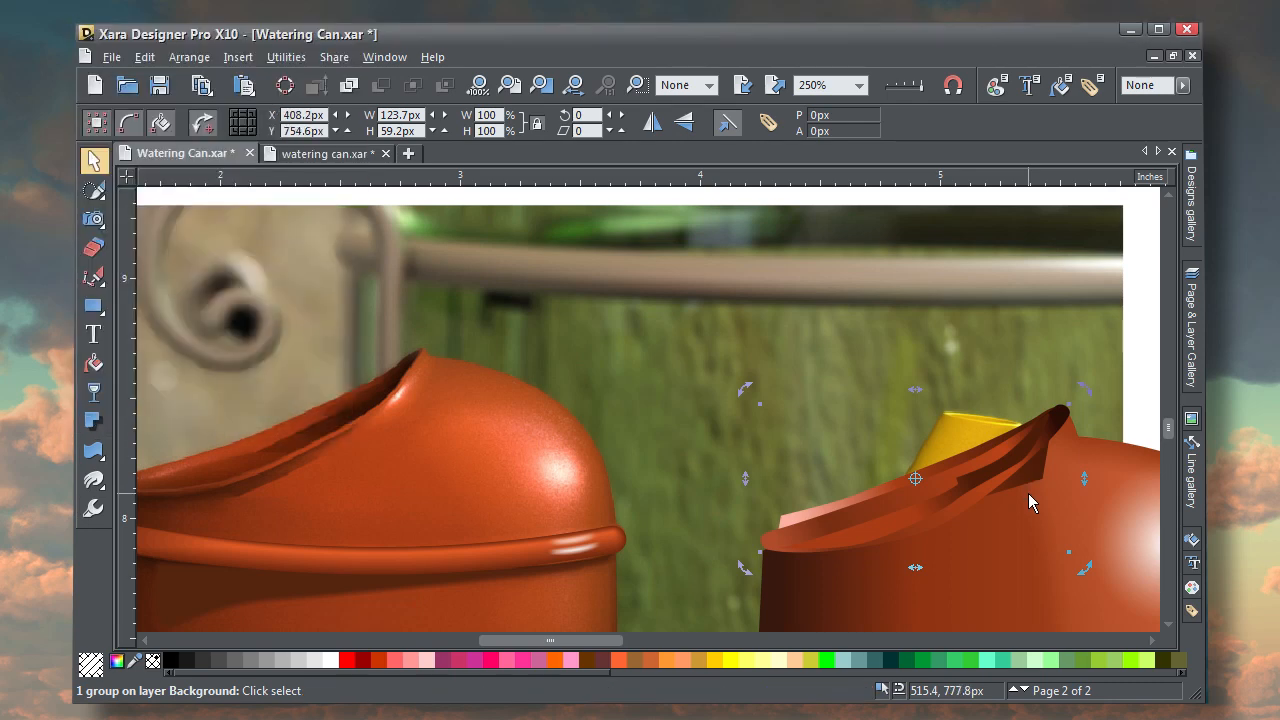
click(1035, 483)
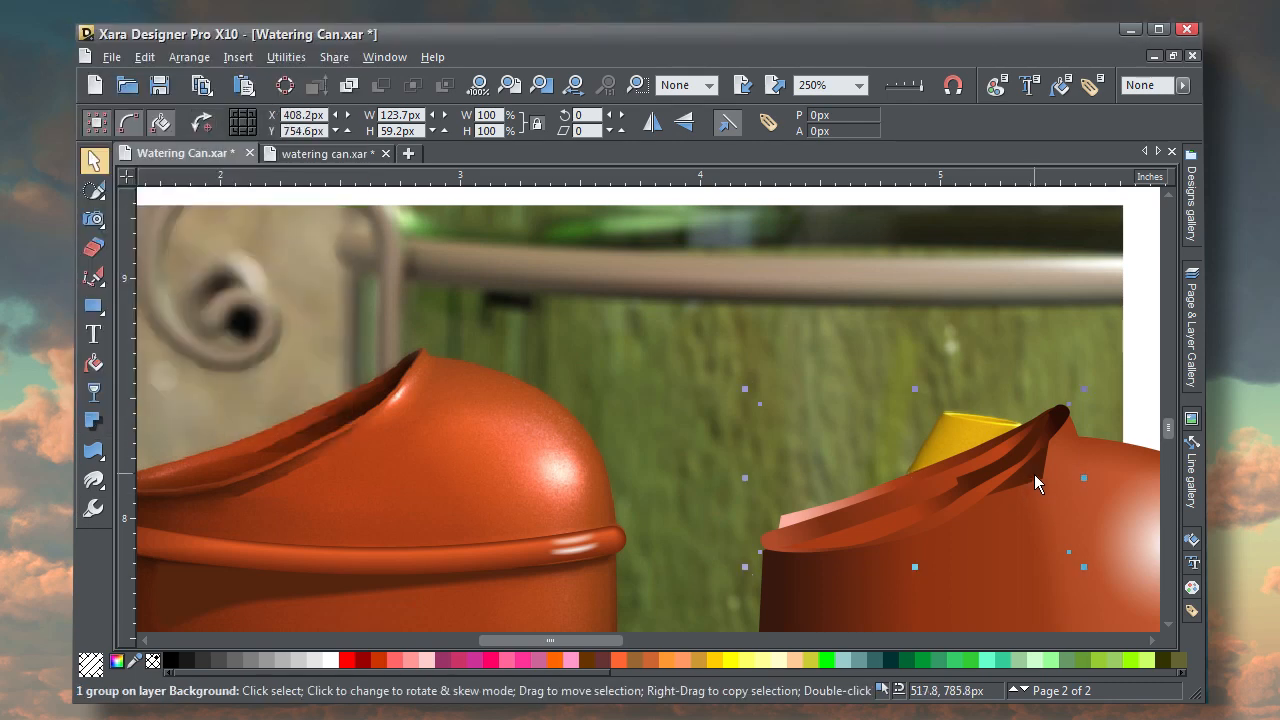
key(super)
key(ctrl)
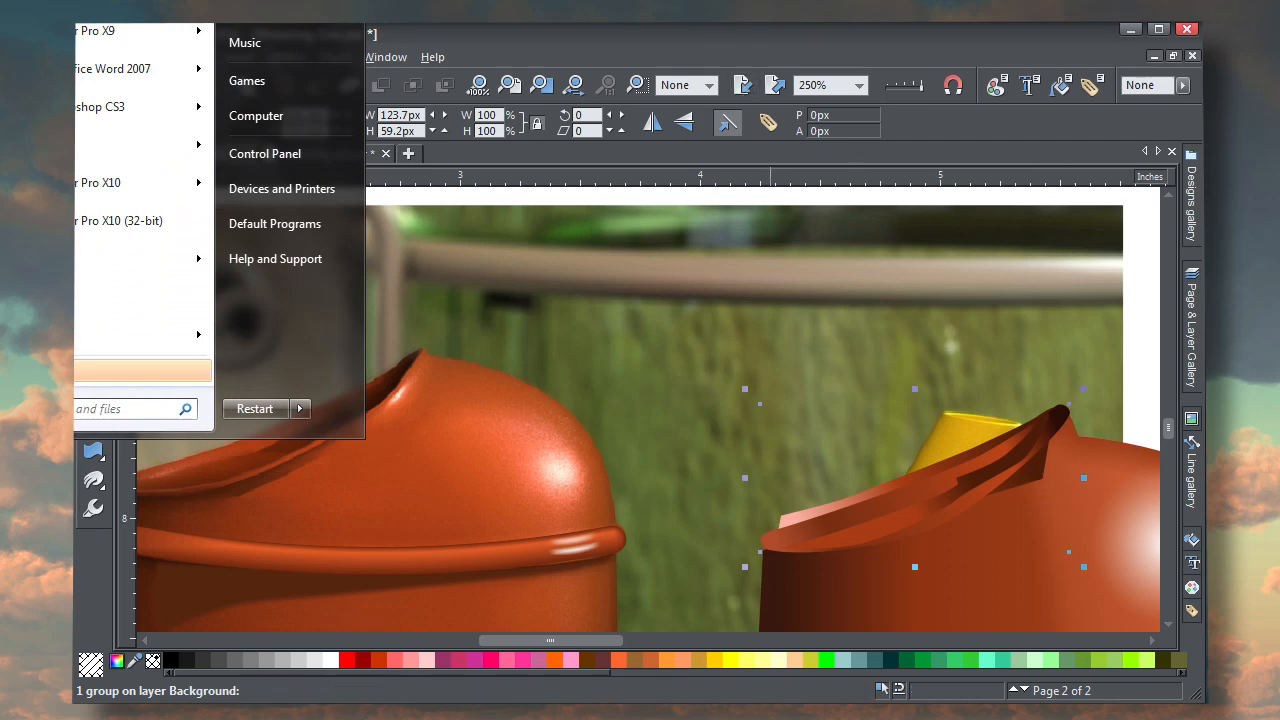
key(Escape)
click(400, 420)
drag(395, 428, 1042, 476)
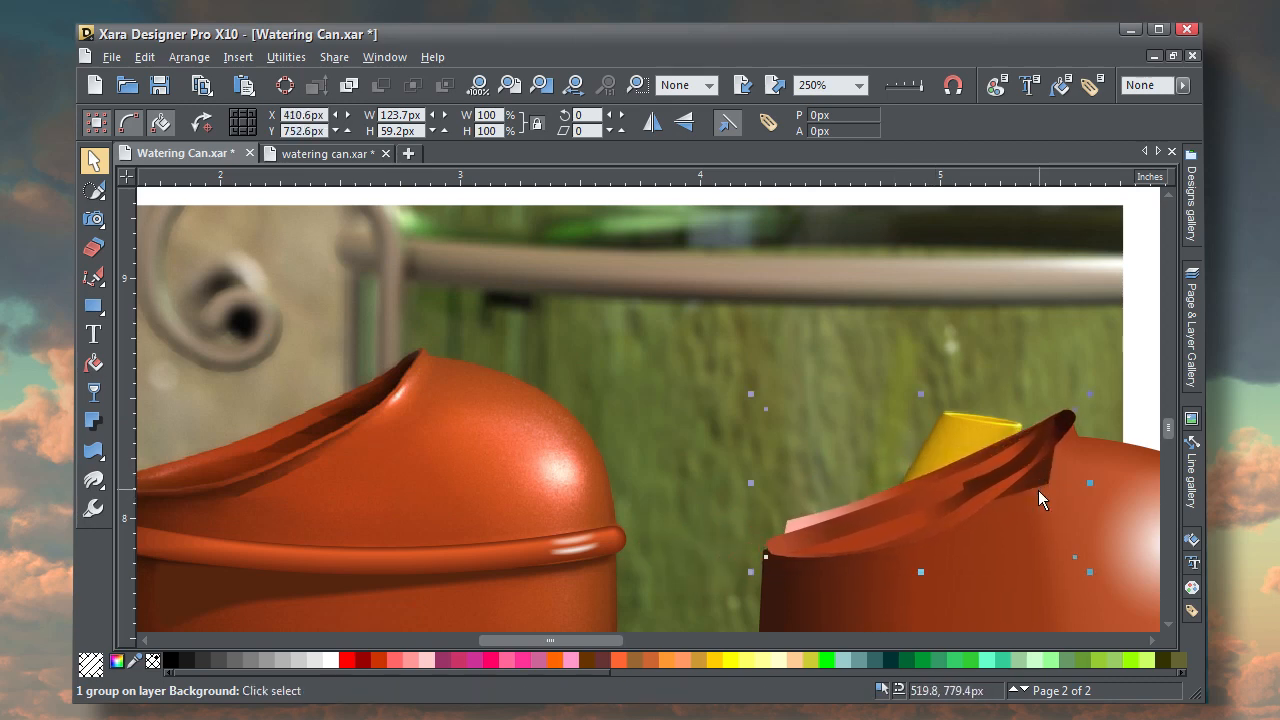
Select the pink-to-brown inside shape within the opening group and place it behind the can's dome but in front of the photo
ctrl+click(1041, 485)
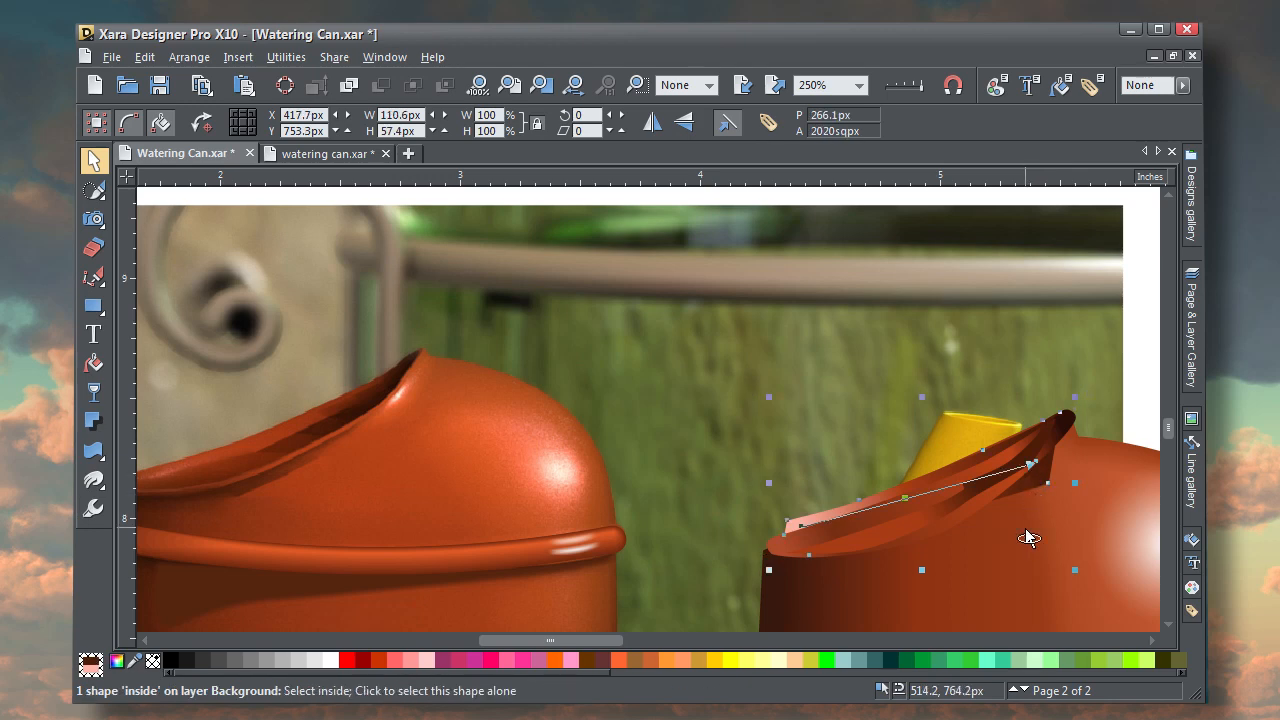
key(Escape)
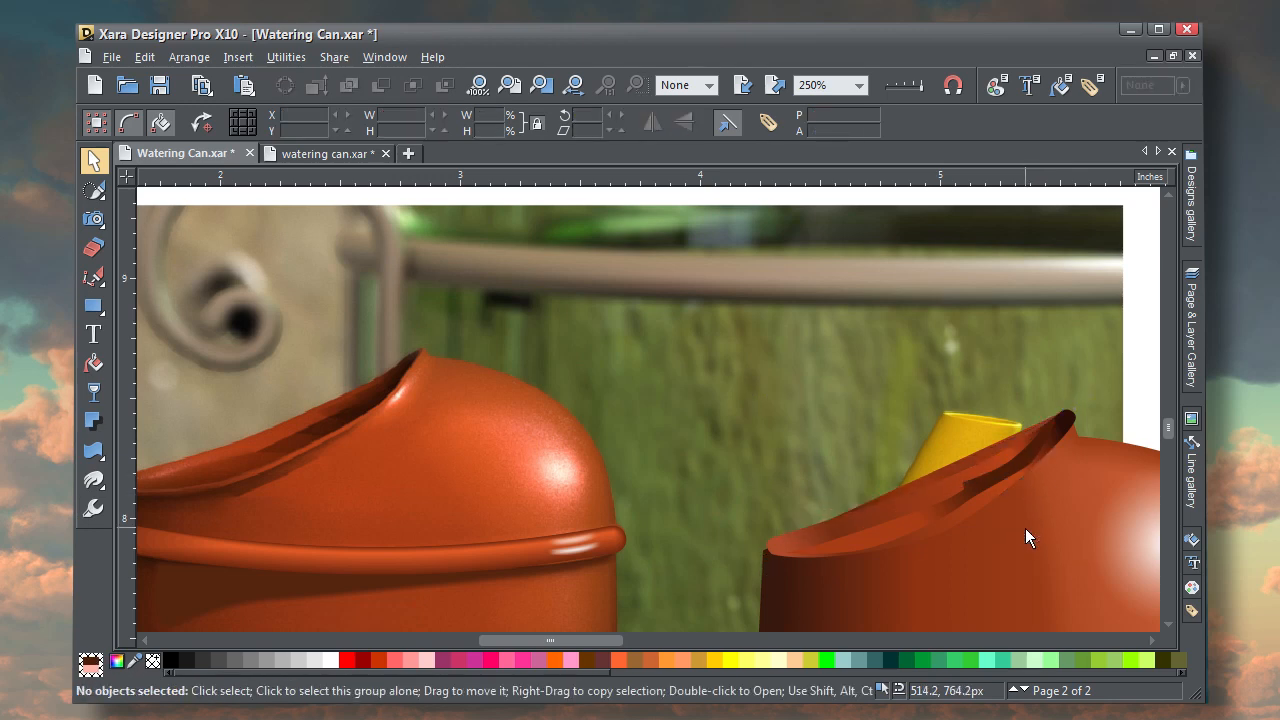
ctrl+shift+click(1029, 538)
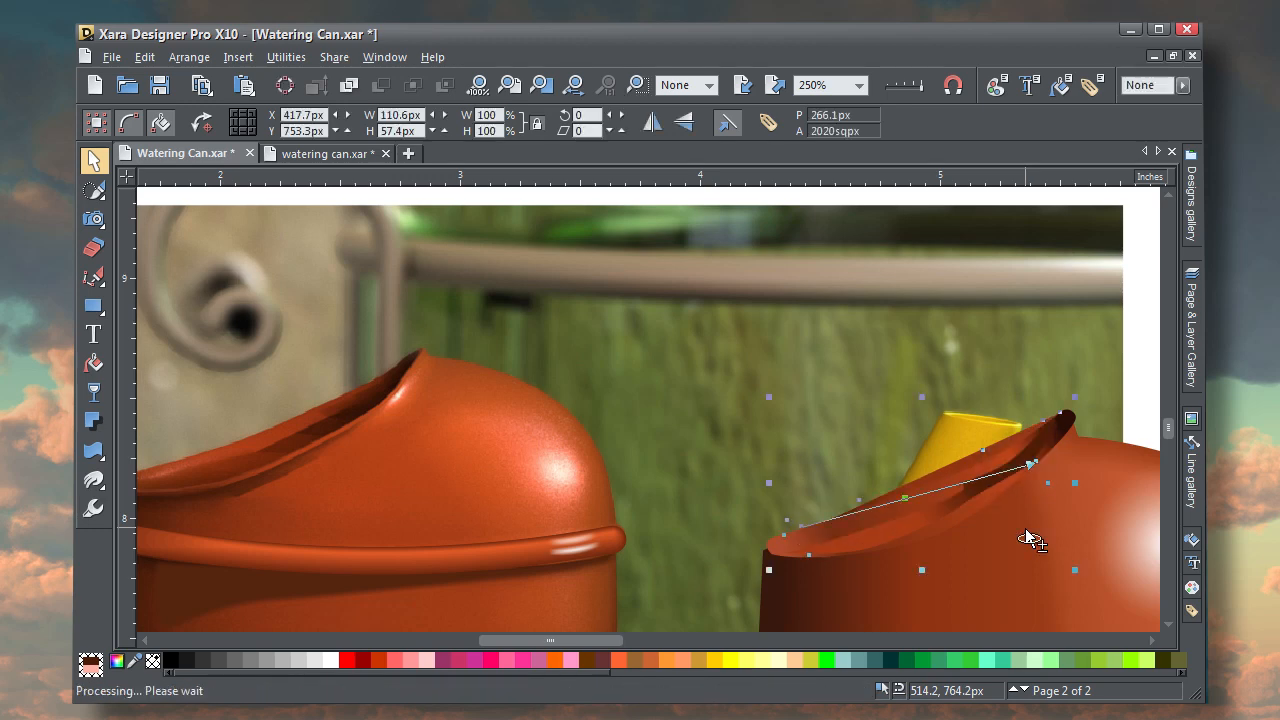
click(1025, 528)
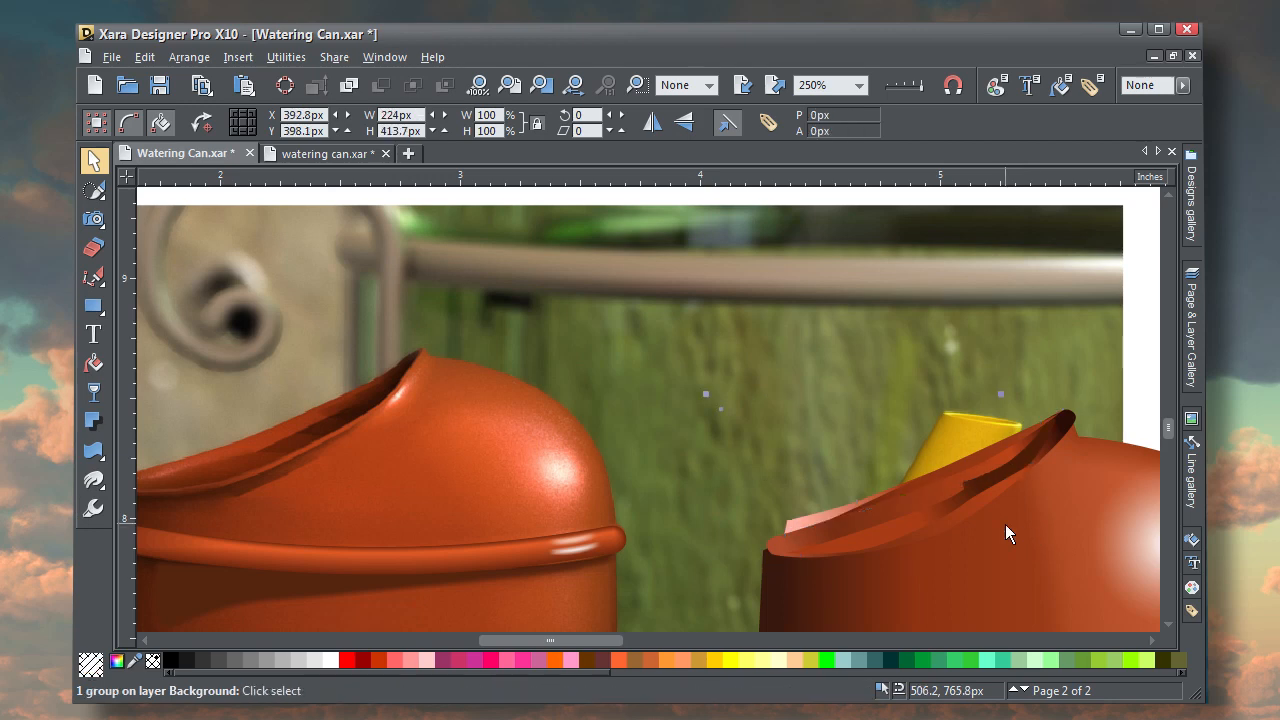
scroll(1005, 524, down, 2)
click(1107, 403)
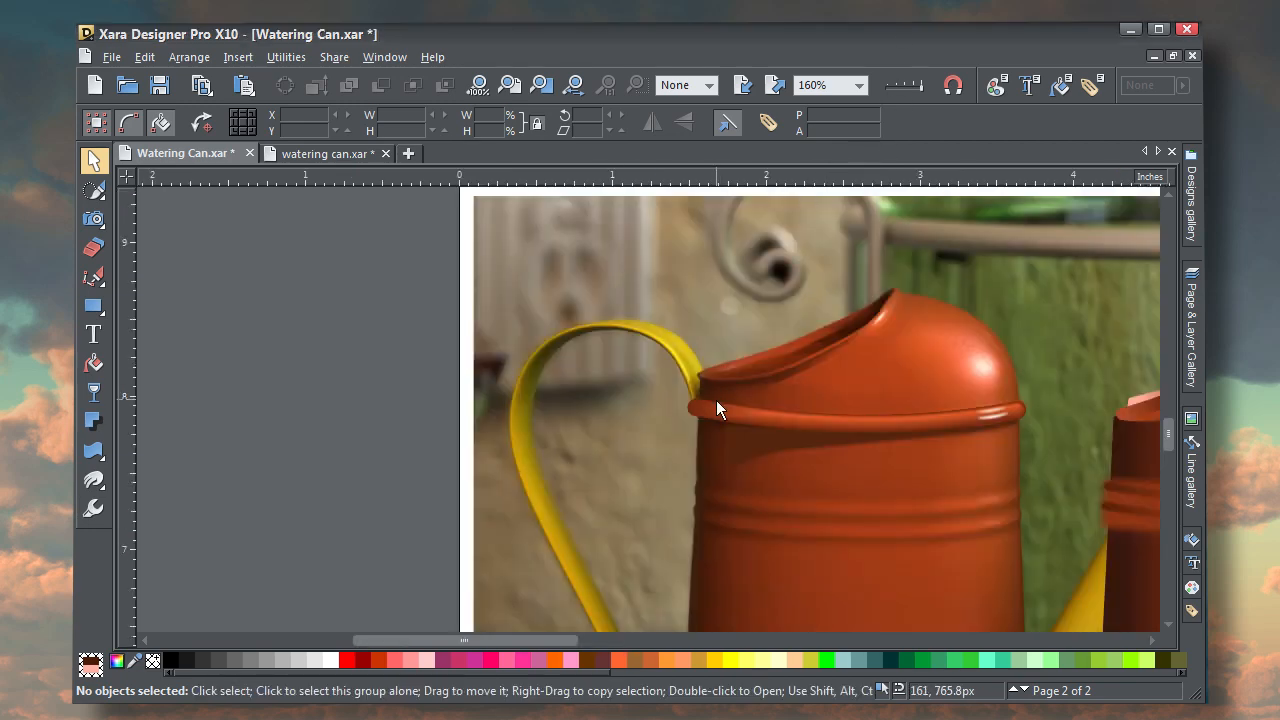
Start a curved line where the photographed yellow handle meets the can's rim and trace over the arch to the handle's outermost edge
click(716, 400)
scroll(716, 400, up, 3)
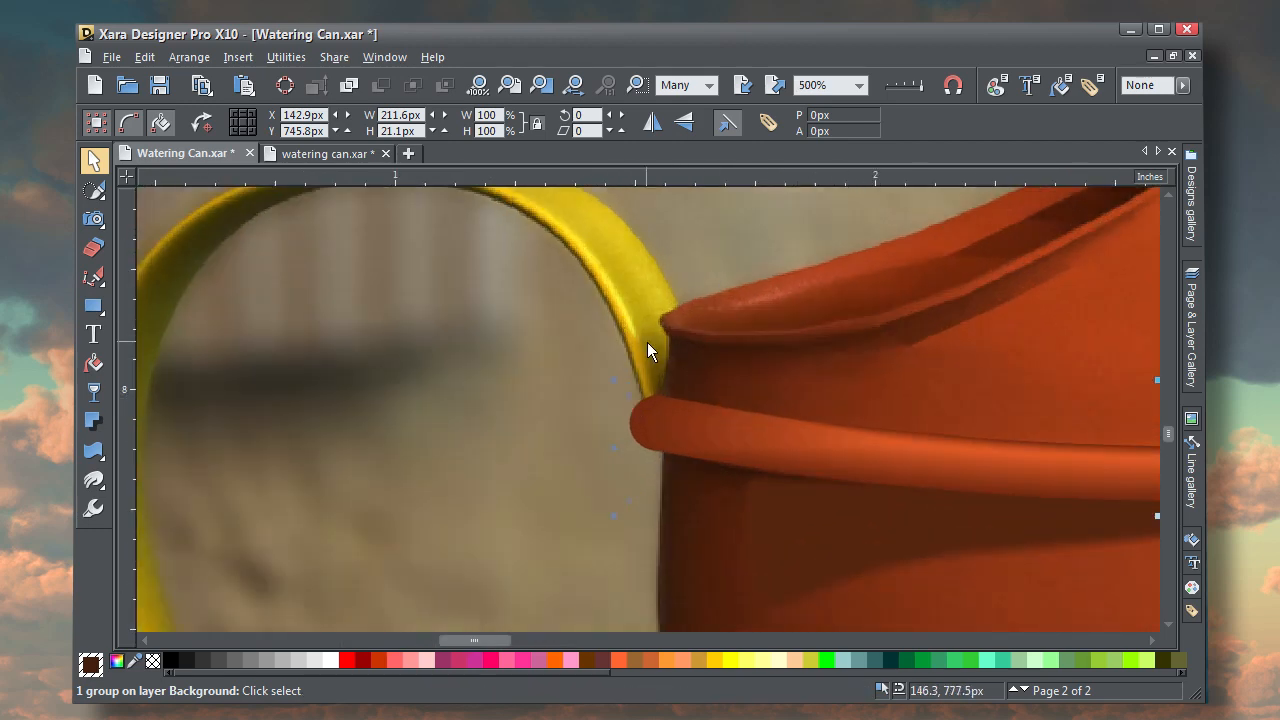
scroll(574, 451, down, 2)
key(shift+F8)
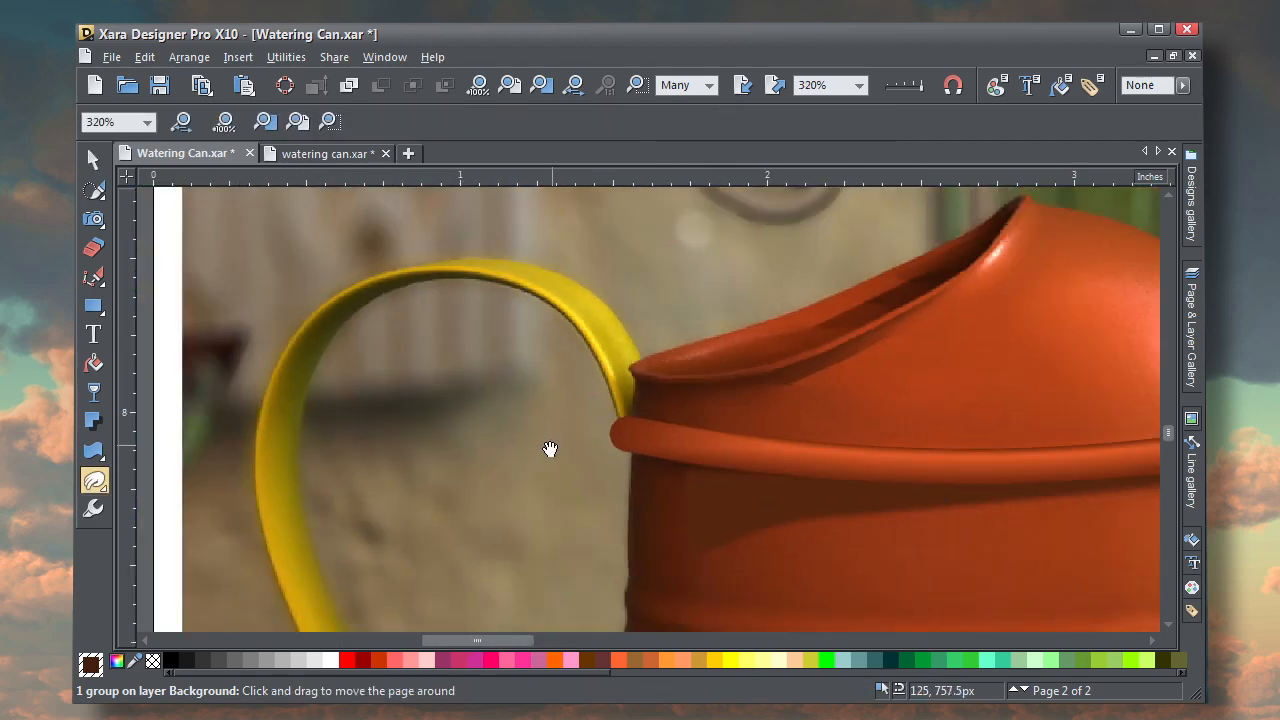
drag(549, 449, 688, 403)
key(F2)
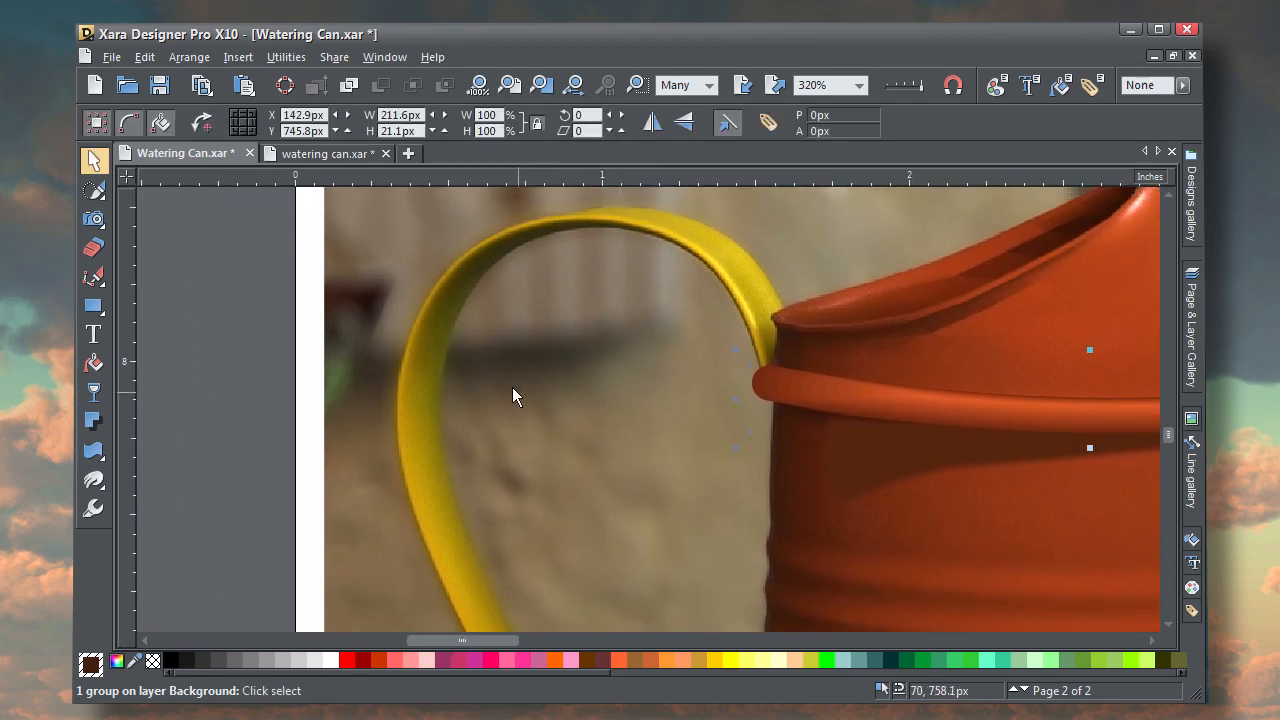
click(94, 277)
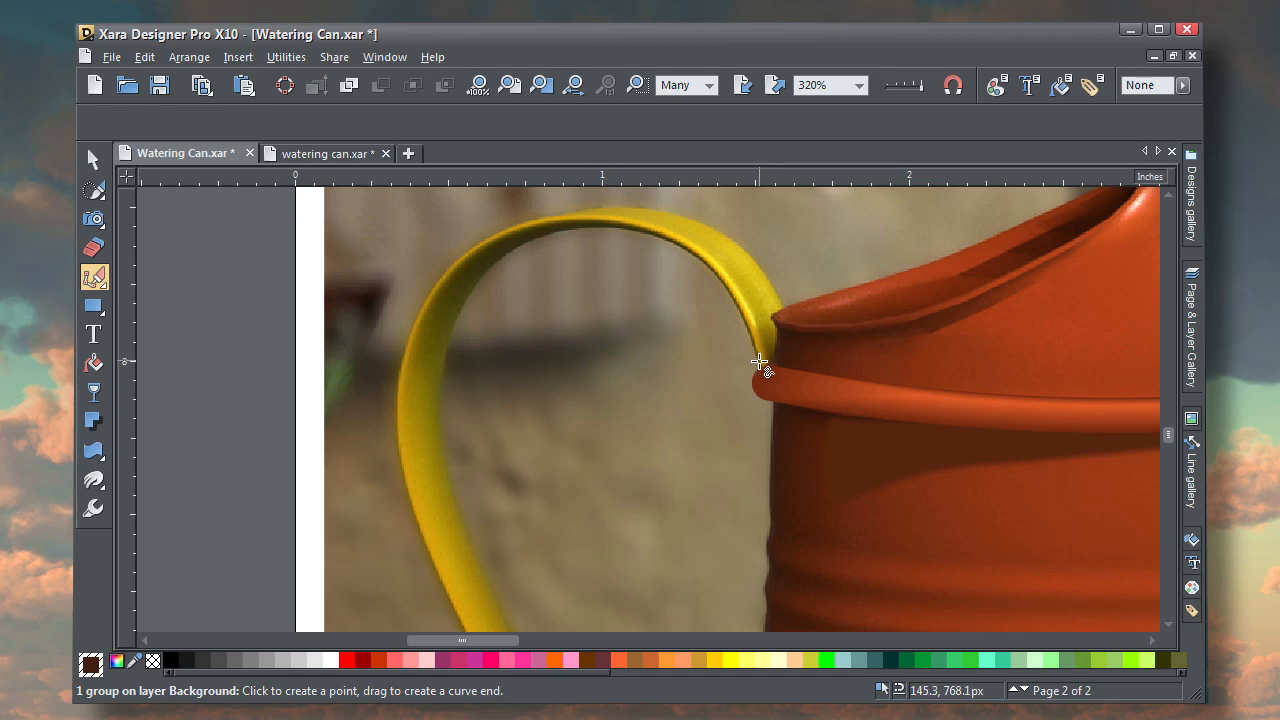
click(744, 303)
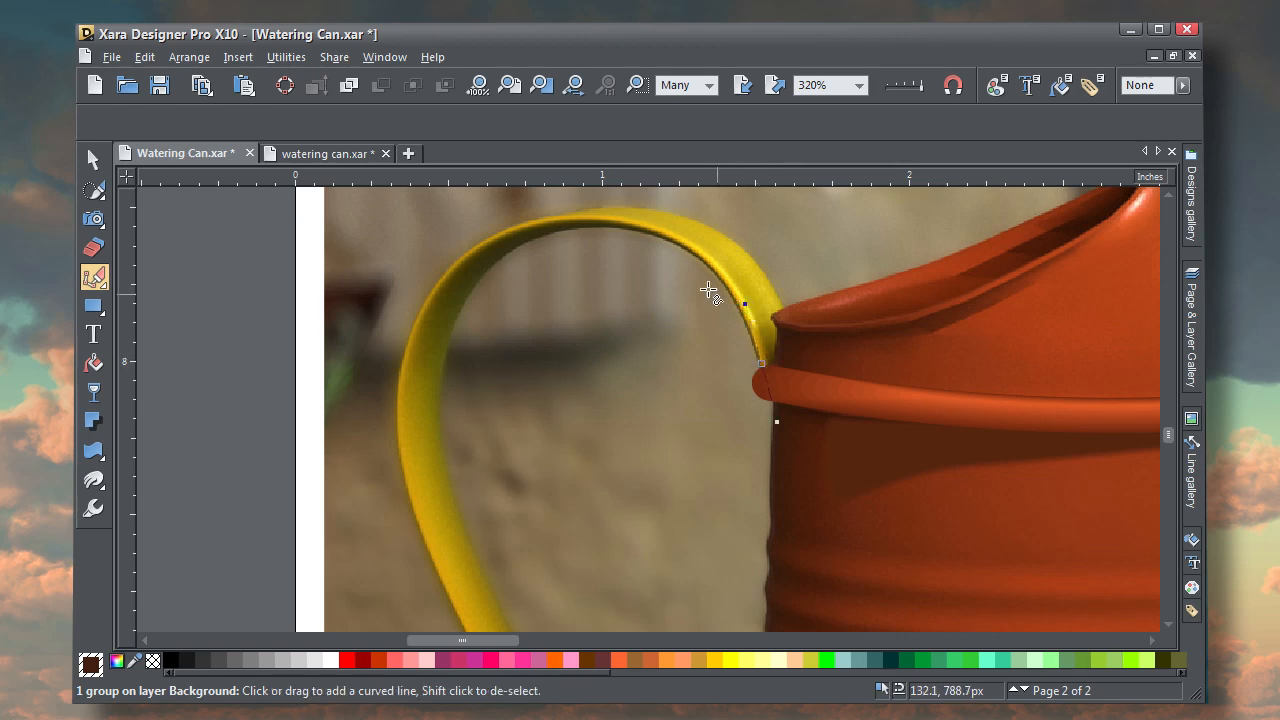
drag(586, 218, 486, 226)
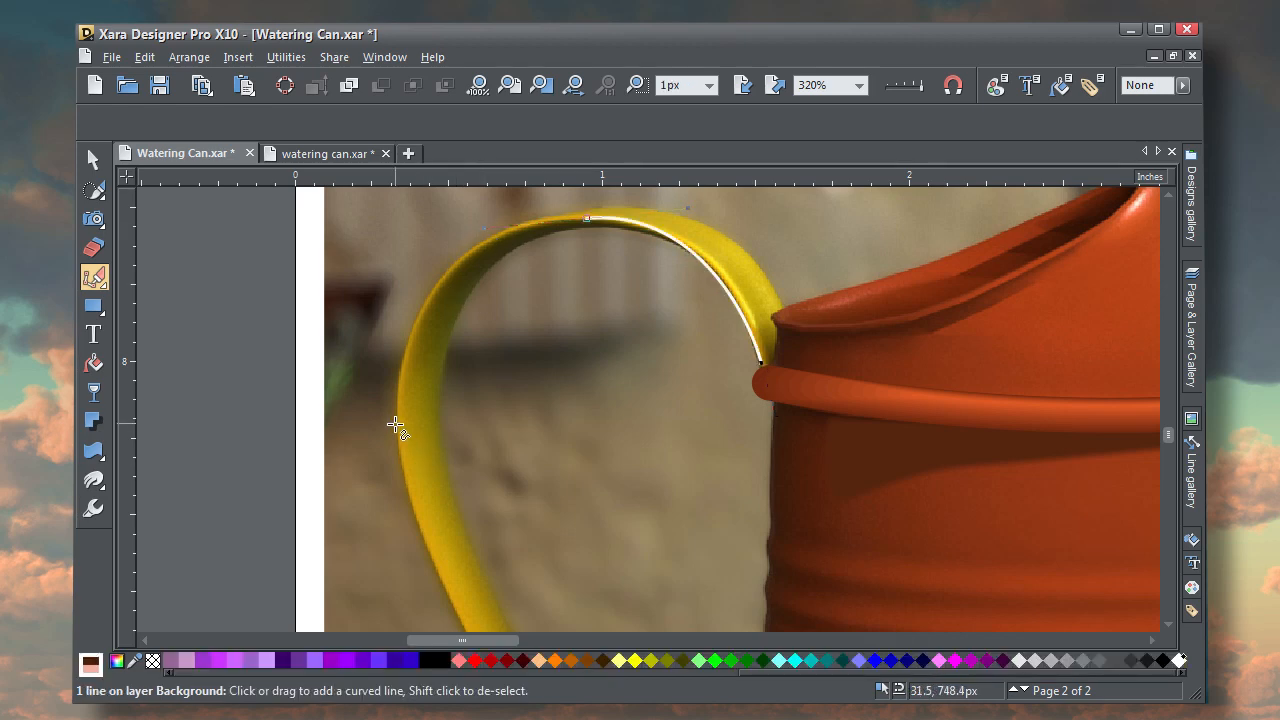
drag(397, 425, 409, 563)
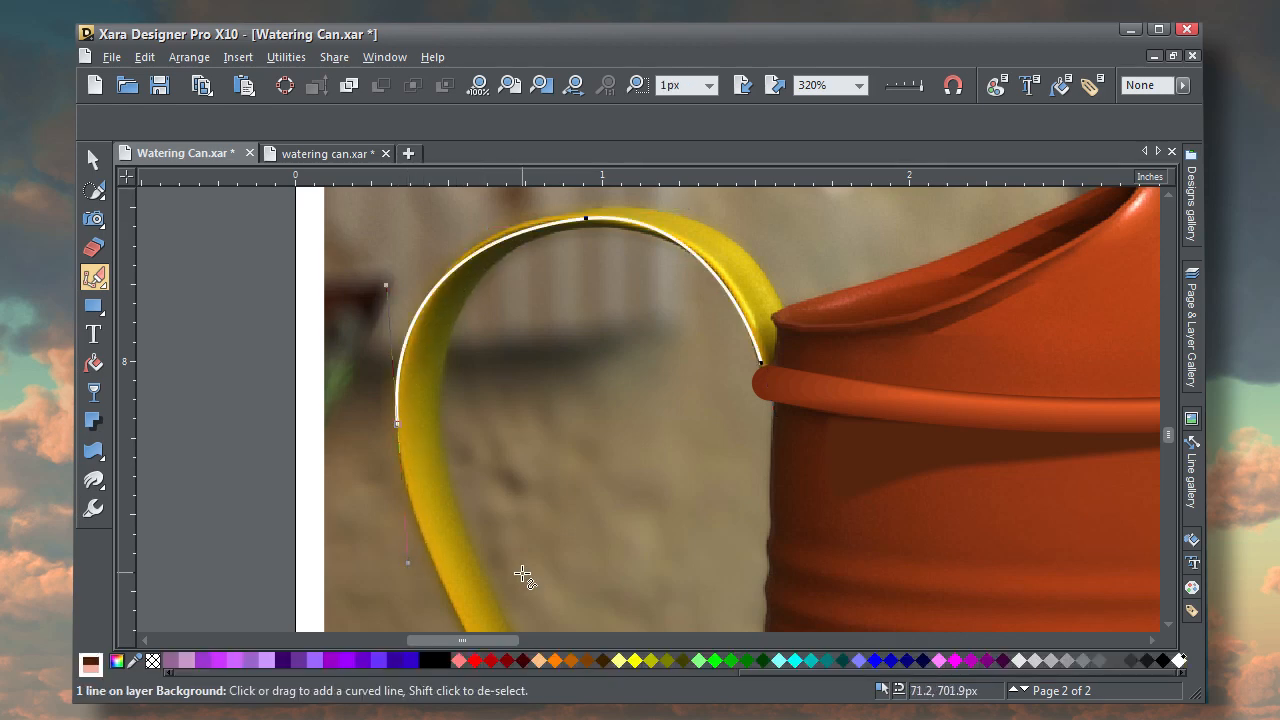
Continue the curved line down the handle's outer edge to where it meets the can beside the floral band
key(shift+F8)
drag(523, 574, 526, 263)
key(shift+F3)
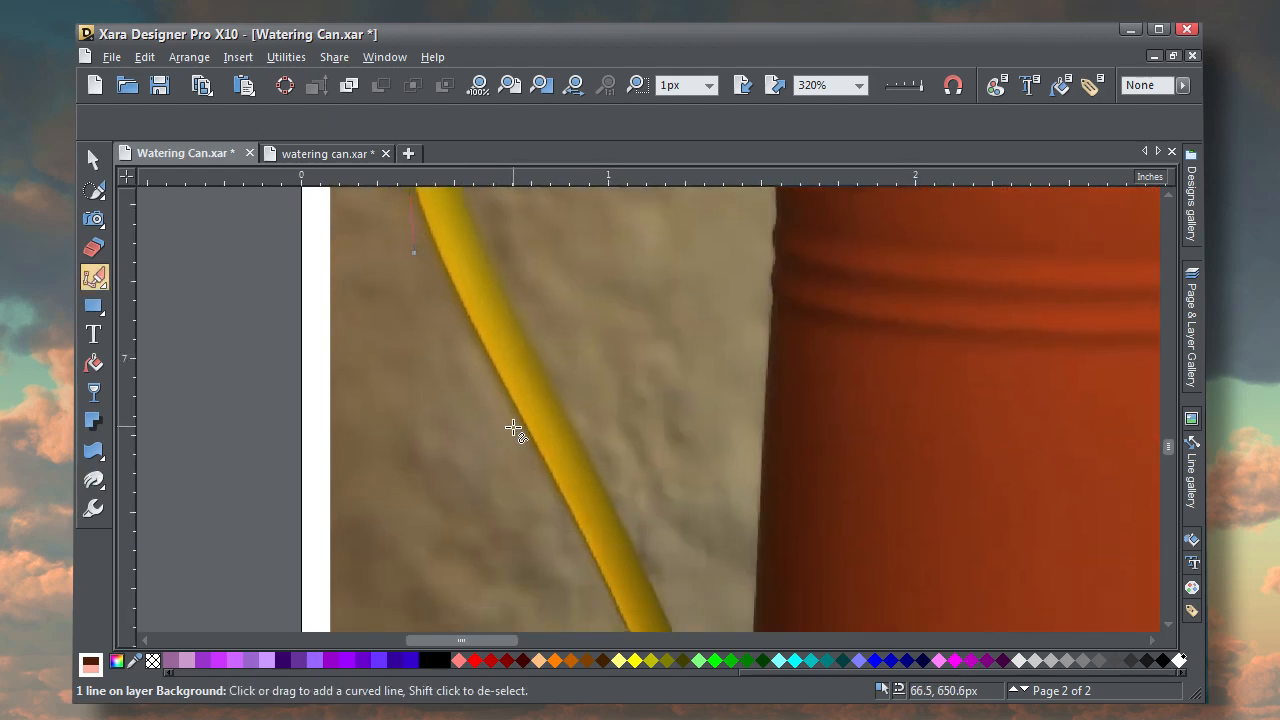
drag(517, 417, 519, 420)
key(shift+F8)
drag(666, 503, 528, 129)
key(shift+F3)
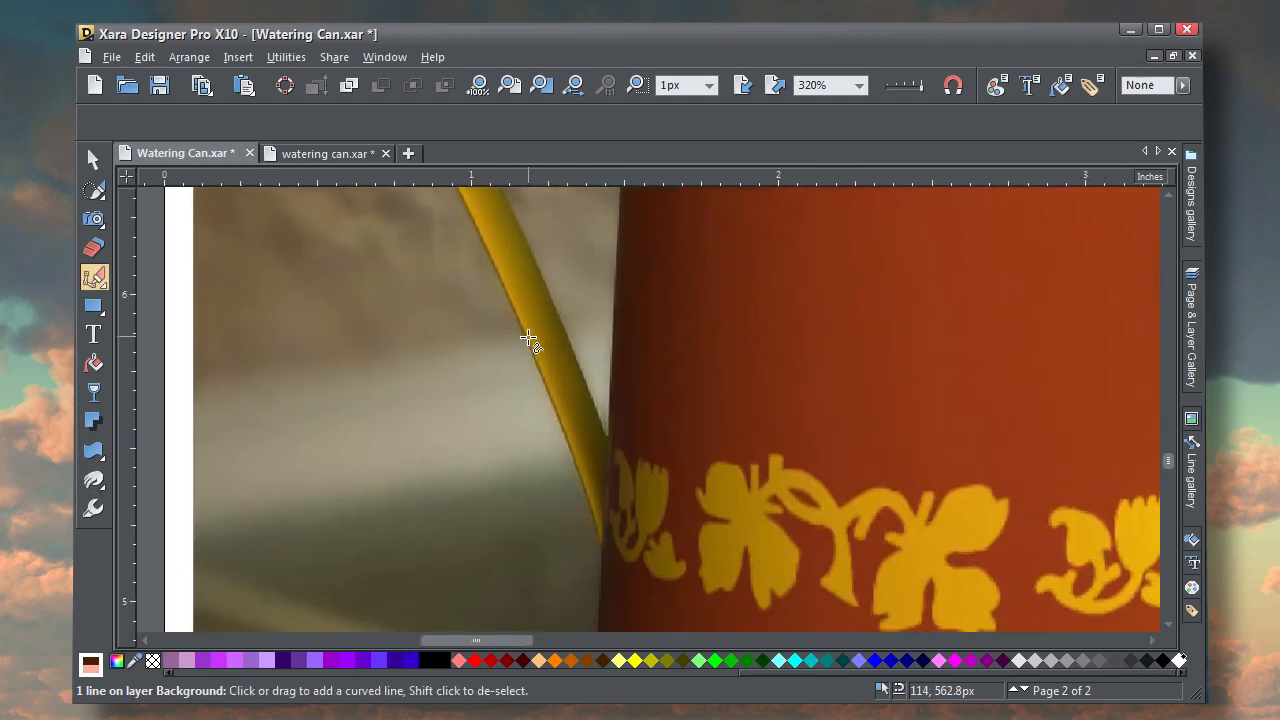
drag(543, 368, 551, 404)
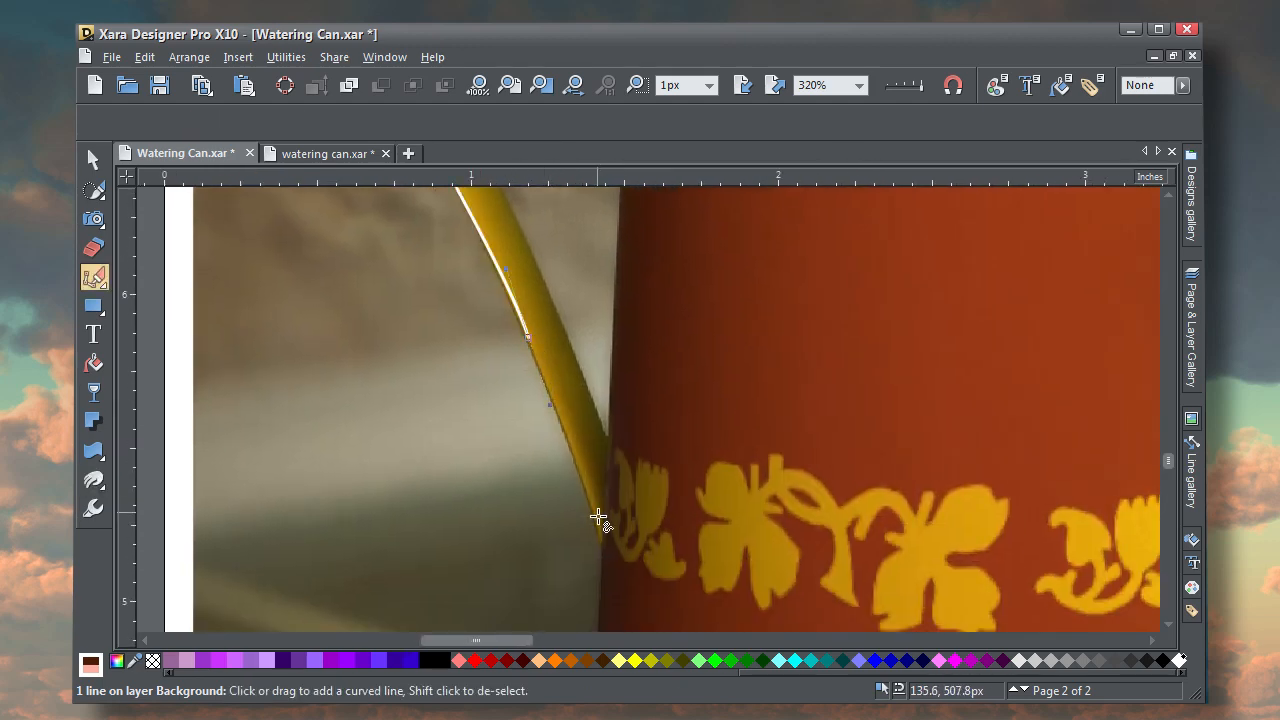
drag(601, 522, 606, 557)
click(606, 556)
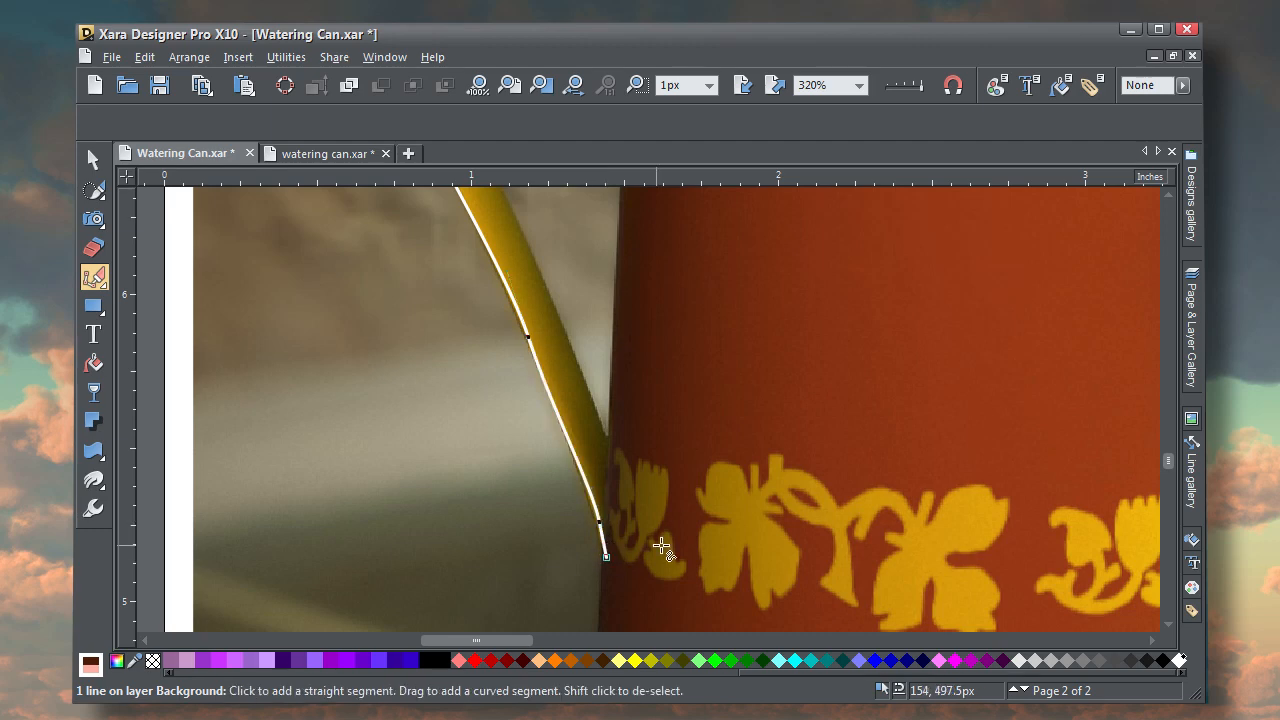
Adjust the curve point near the lower end of the handle line so it follows the photographed edge
scroll(492, 284, up, 3)
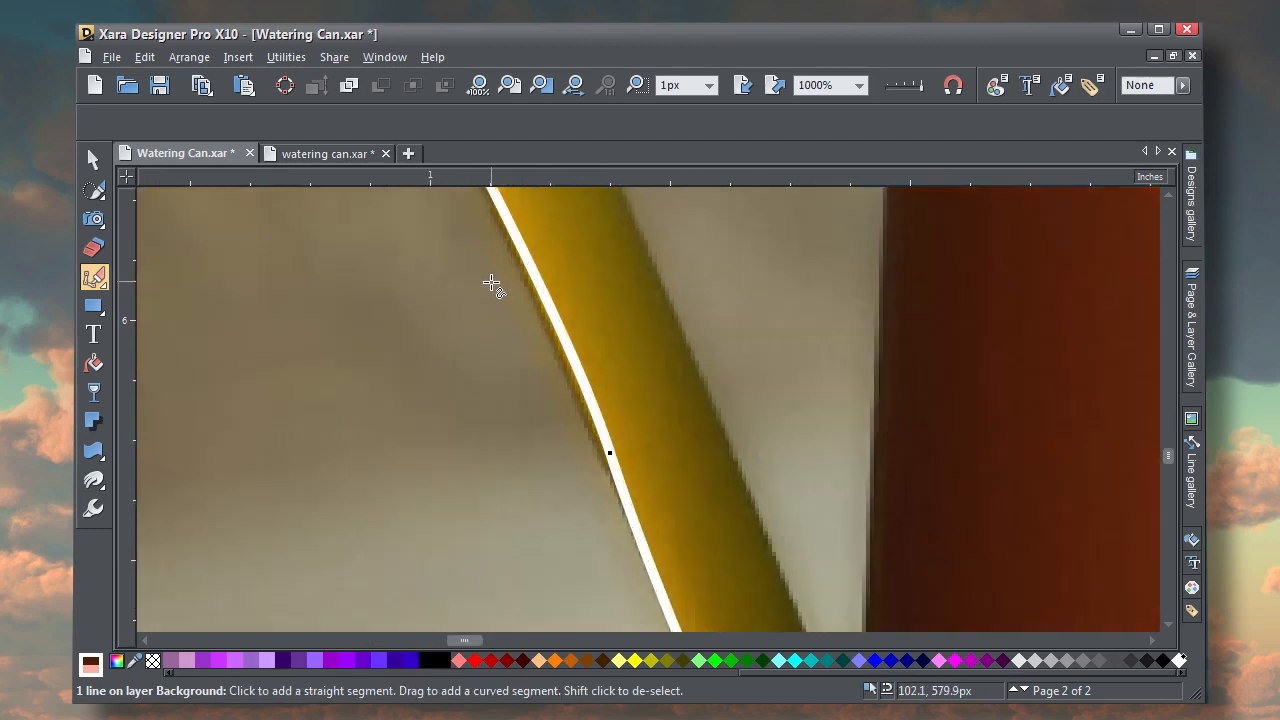
click(98, 162)
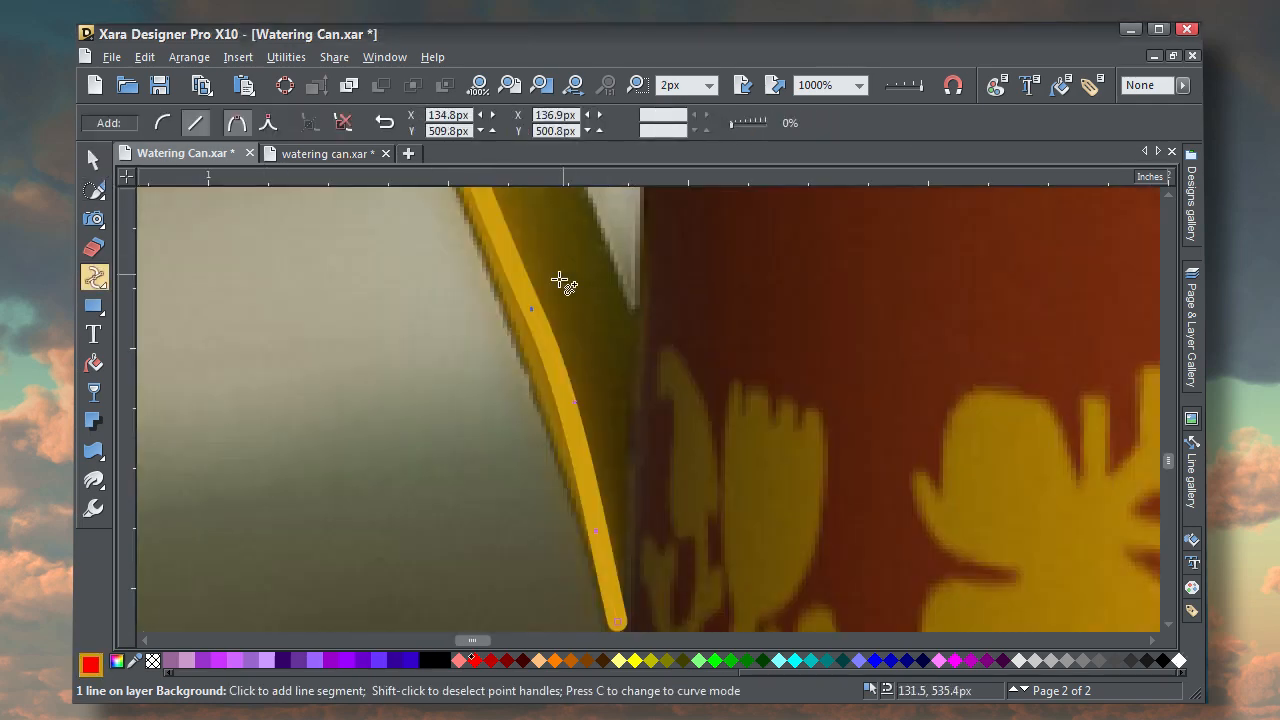
drag(536, 317, 531, 311)
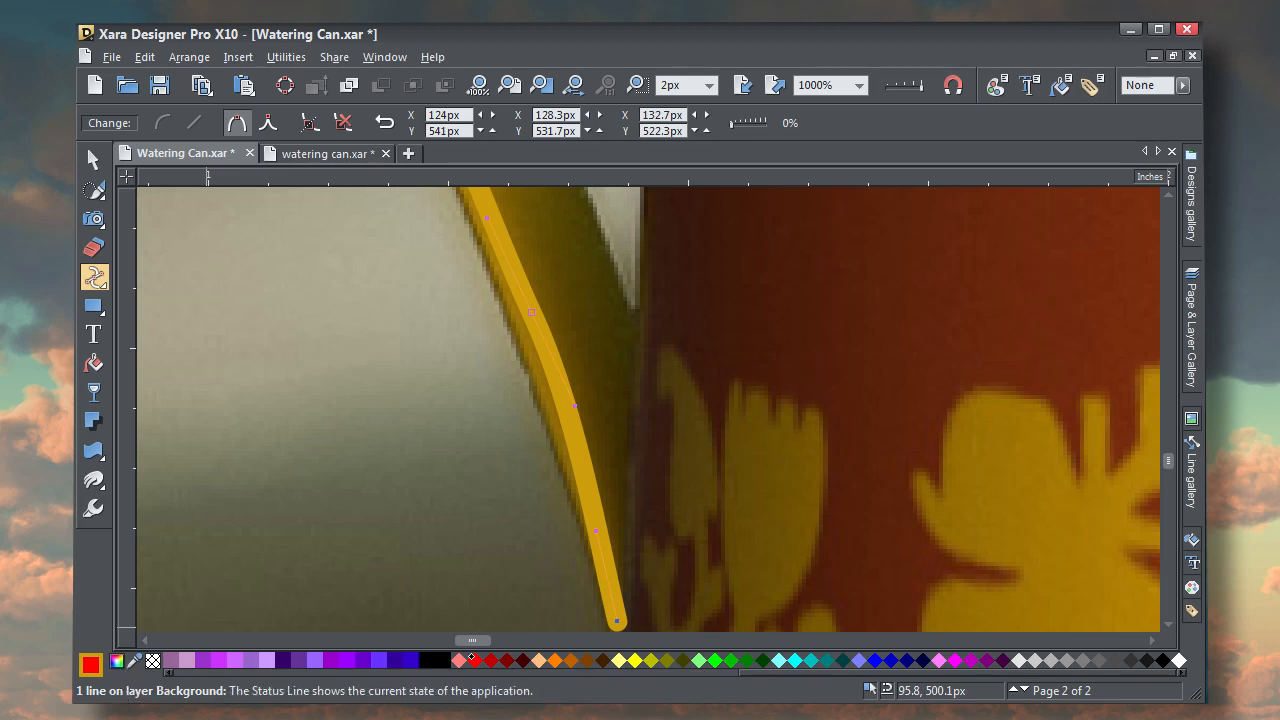
Recolour the handle line with the dark gold a17908 sampled from the photographed handle
key(ctrl+e)
drag(482, 597, 782, 259)
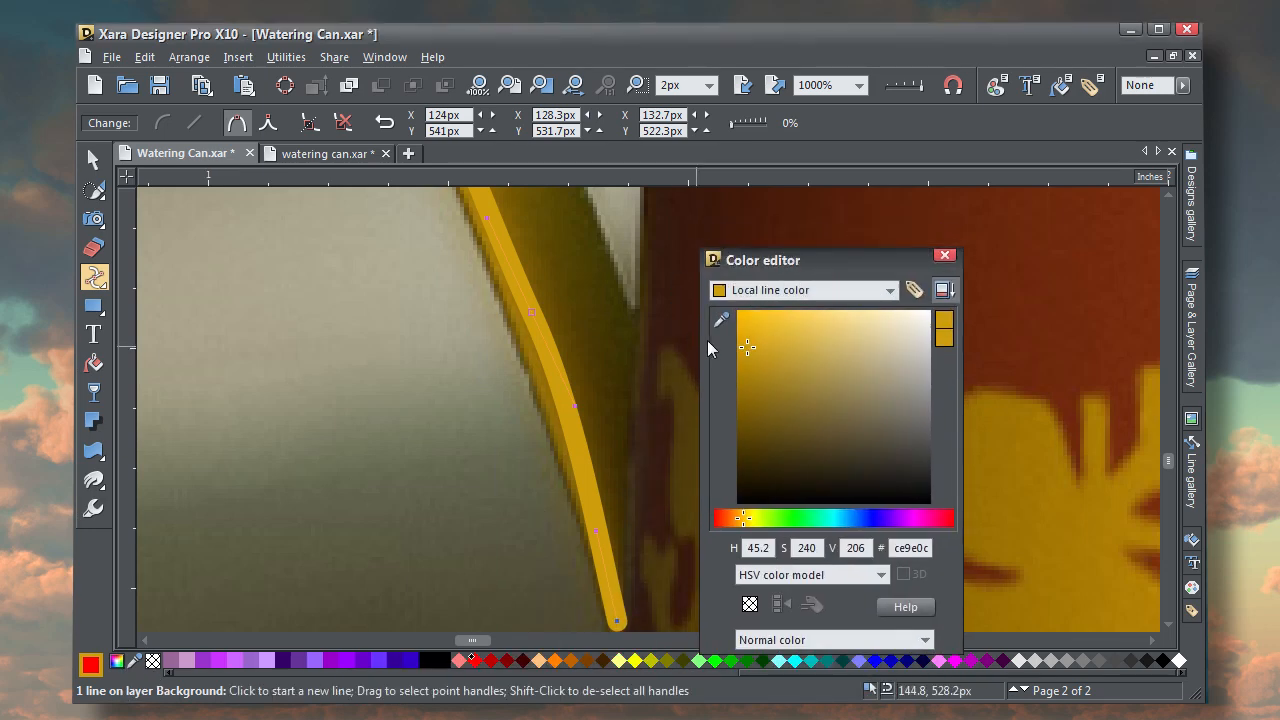
drag(724, 324, 513, 309)
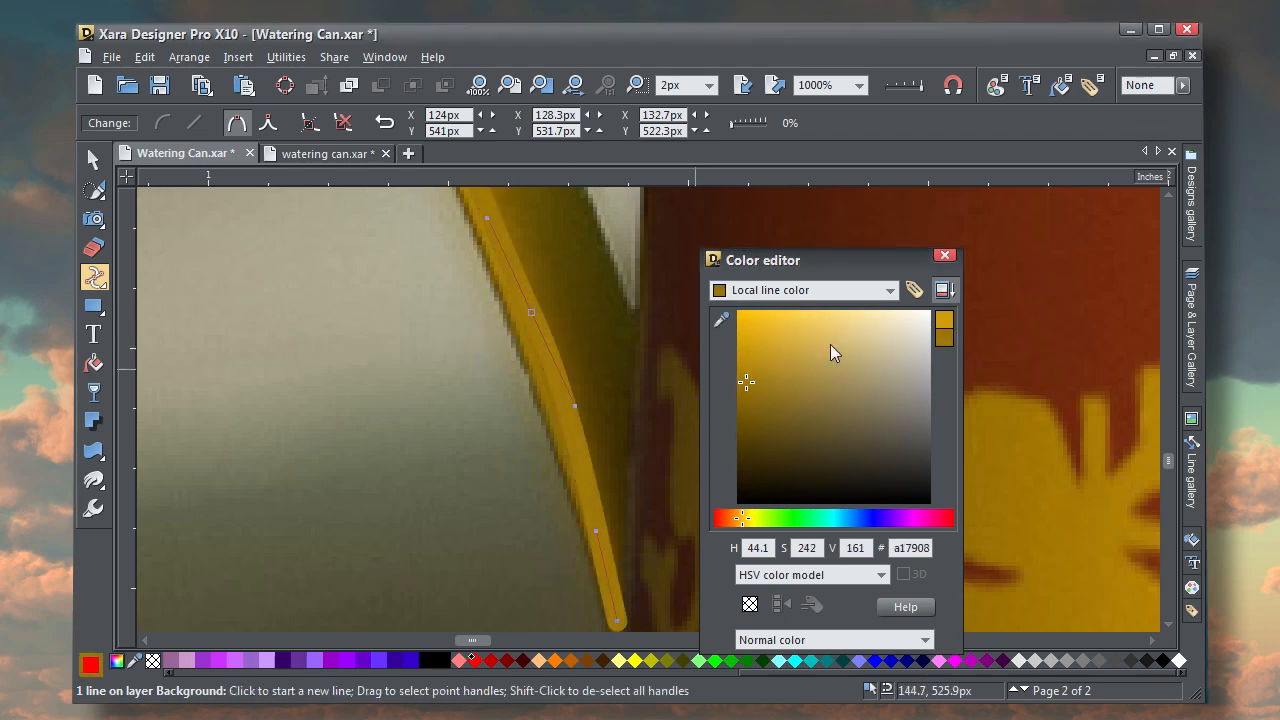
click(945, 258)
Trace the shaded inner band of the photographed handle, starting beneath the arch and following its inside edge downward
key(shift+F8)
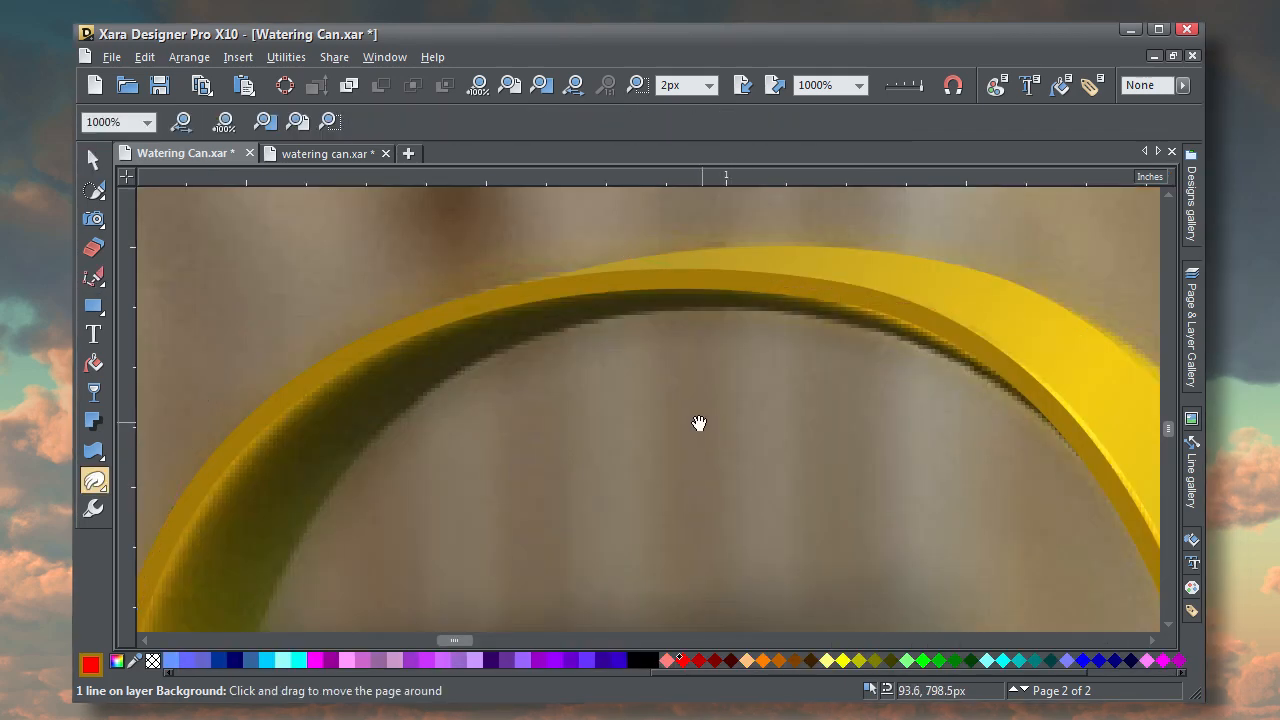
drag(697, 423, 827, 417)
key(F2)
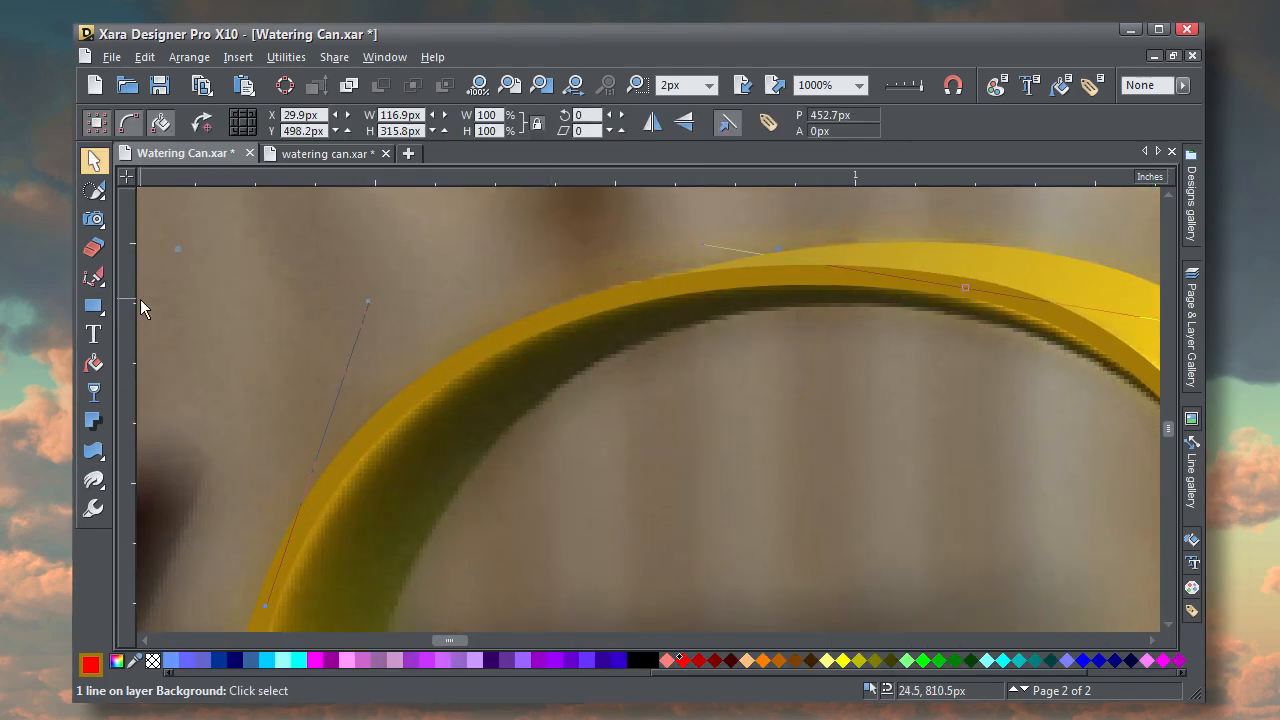
click(94, 277)
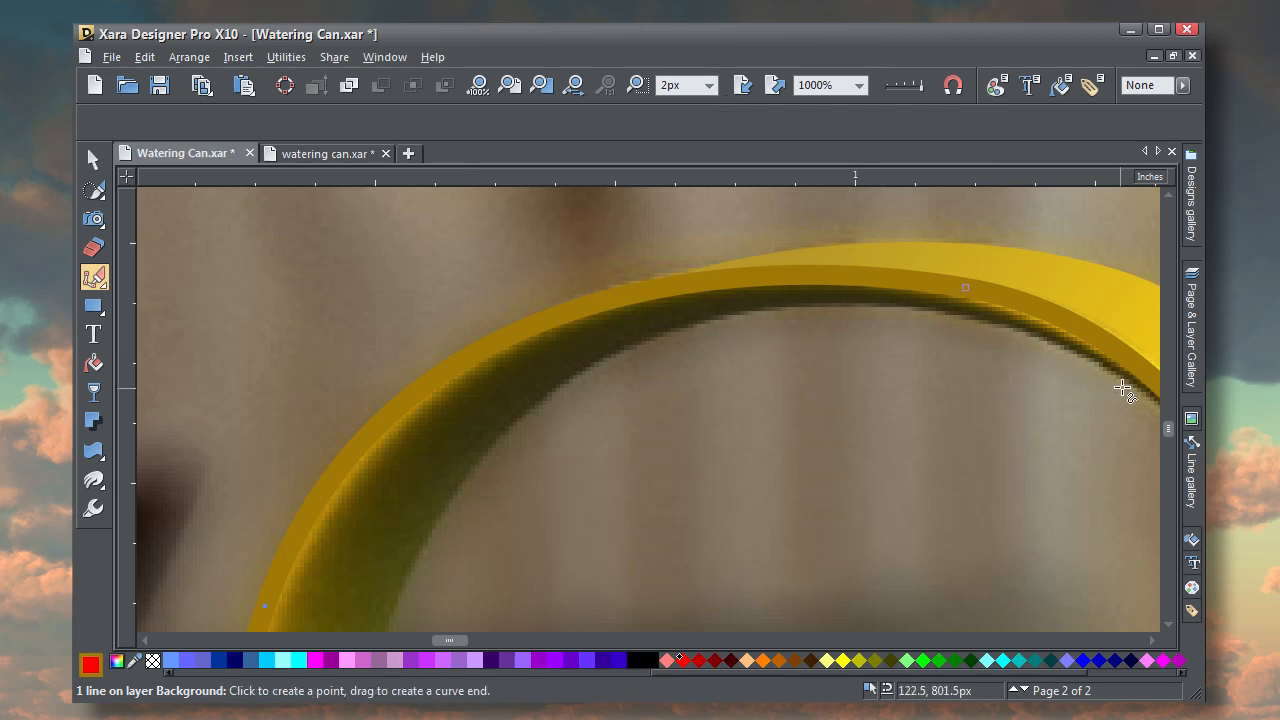
click(1055, 340)
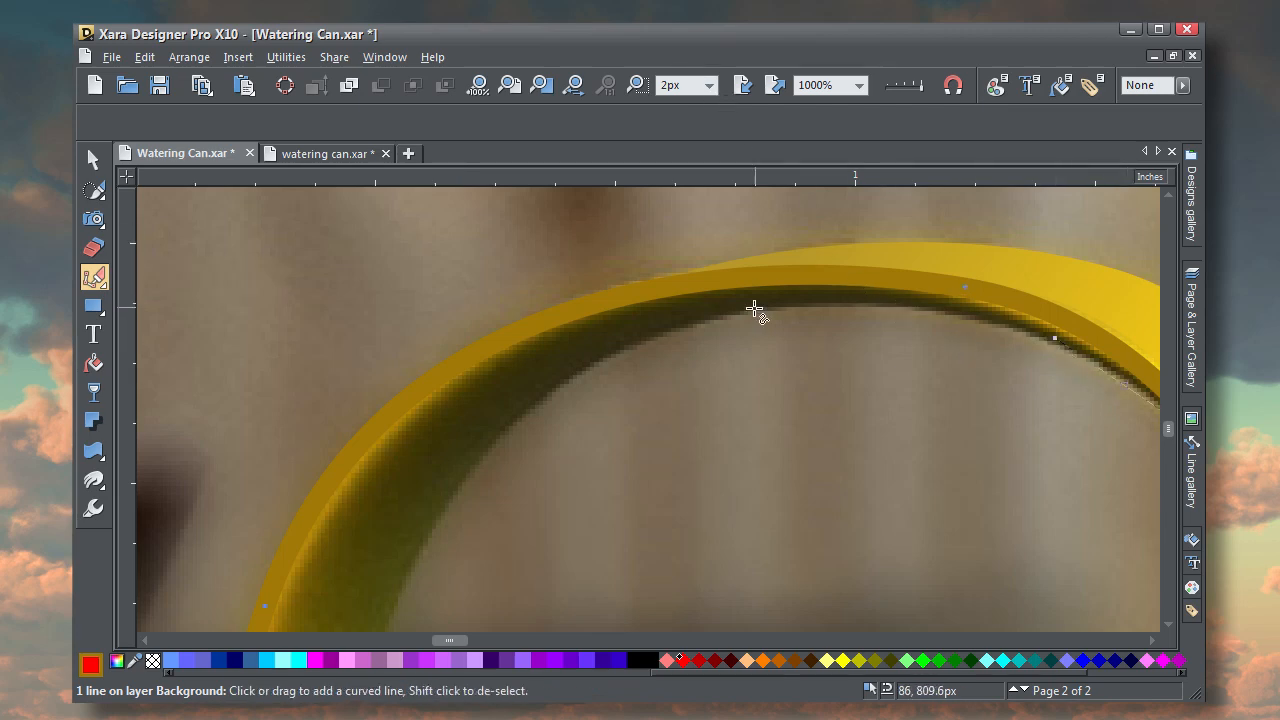
drag(747, 310, 605, 349)
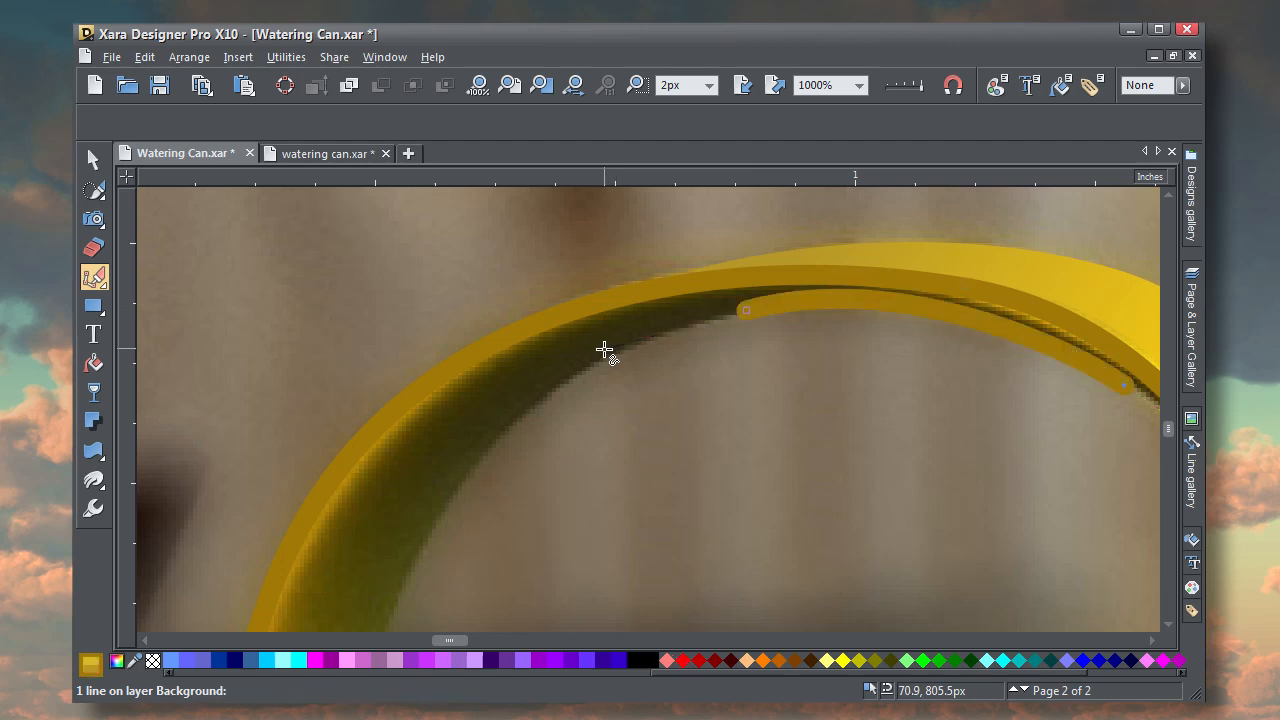
drag(456, 496, 408, 571)
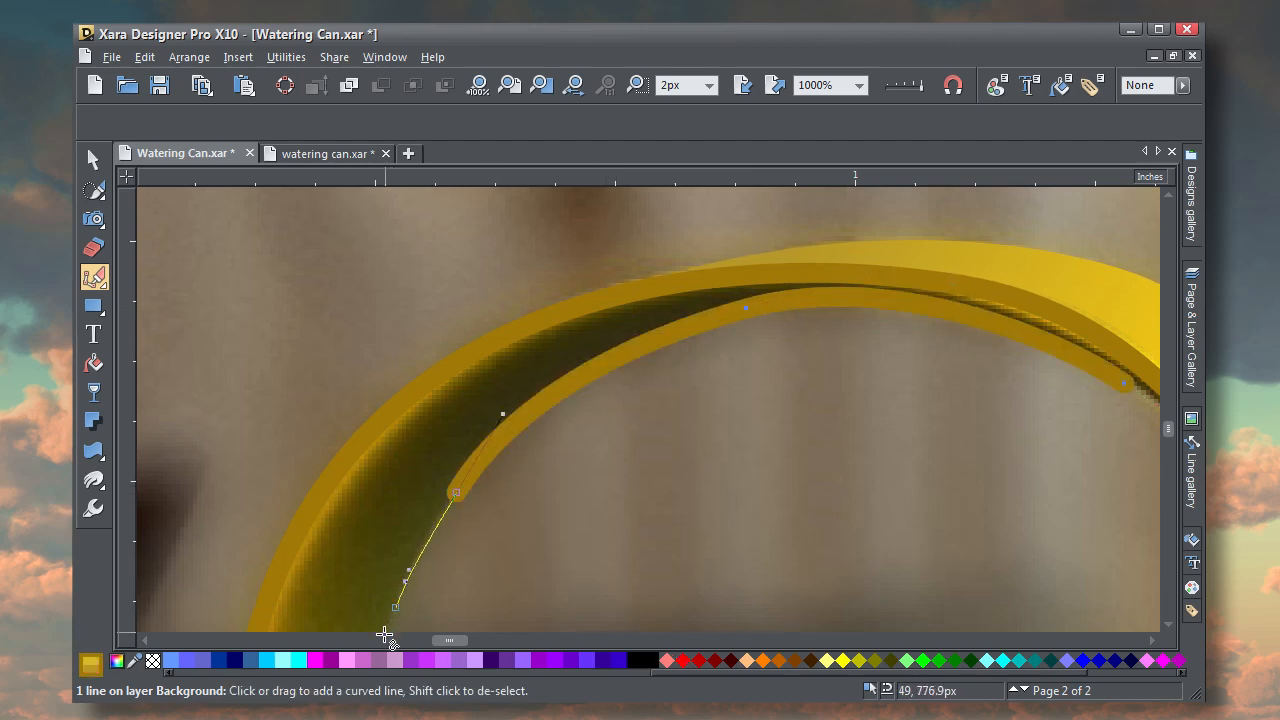
scroll(385, 628, down, 3)
click(396, 437)
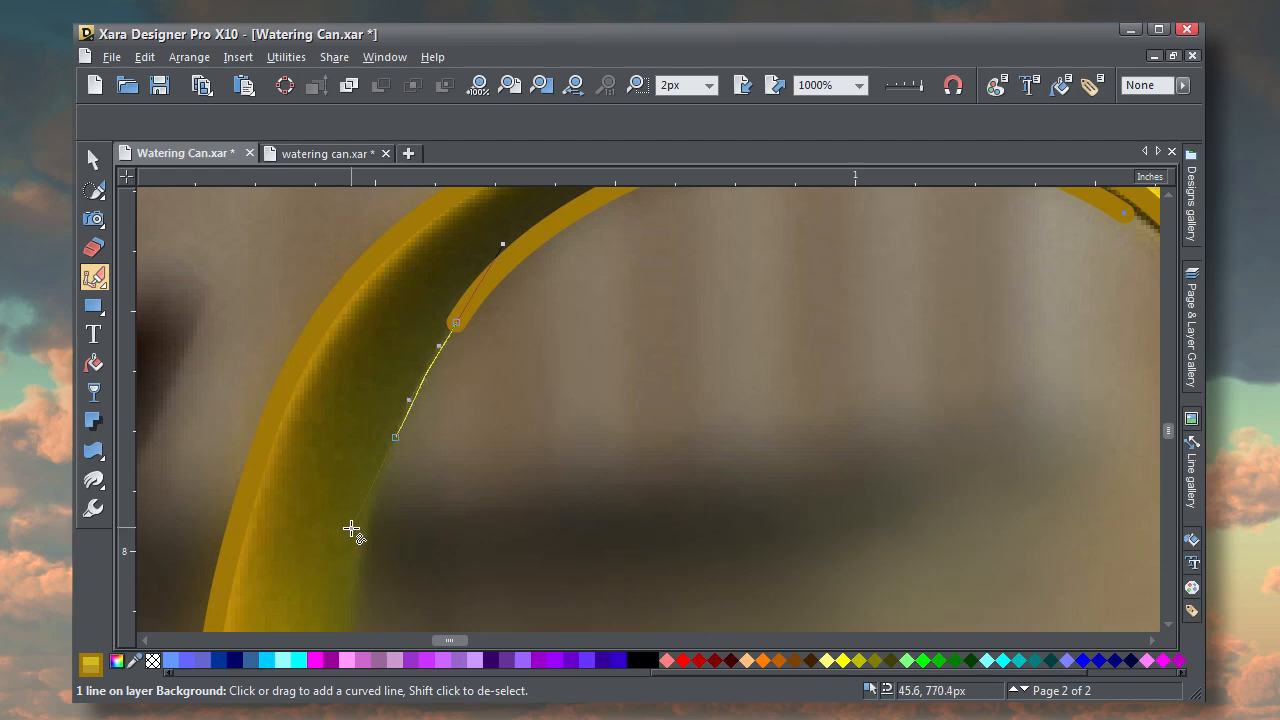
drag(351, 529, 351, 529)
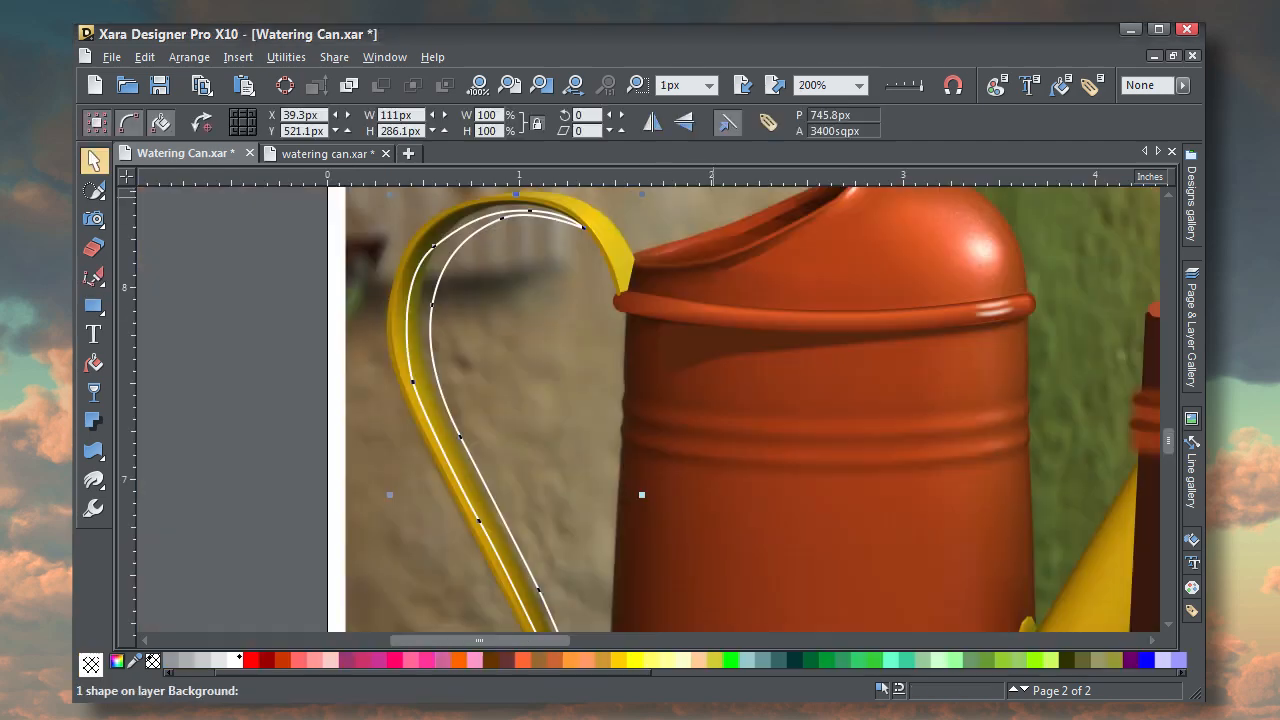
Move the traced inner-band shape off the photographed handle, slightly down toward the can
click(530, 262)
scroll(530, 262, up, 2)
scroll(530, 262, down, 2)
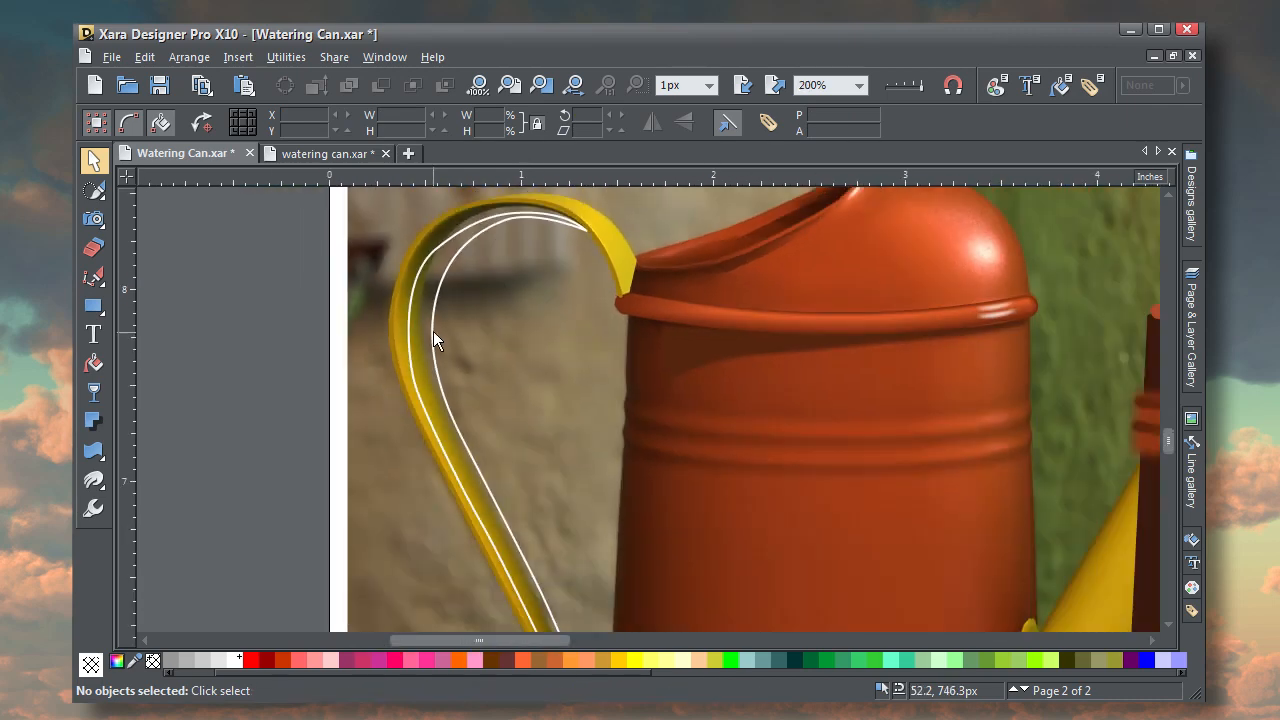
click(480, 240)
drag(480, 240, 497, 255)
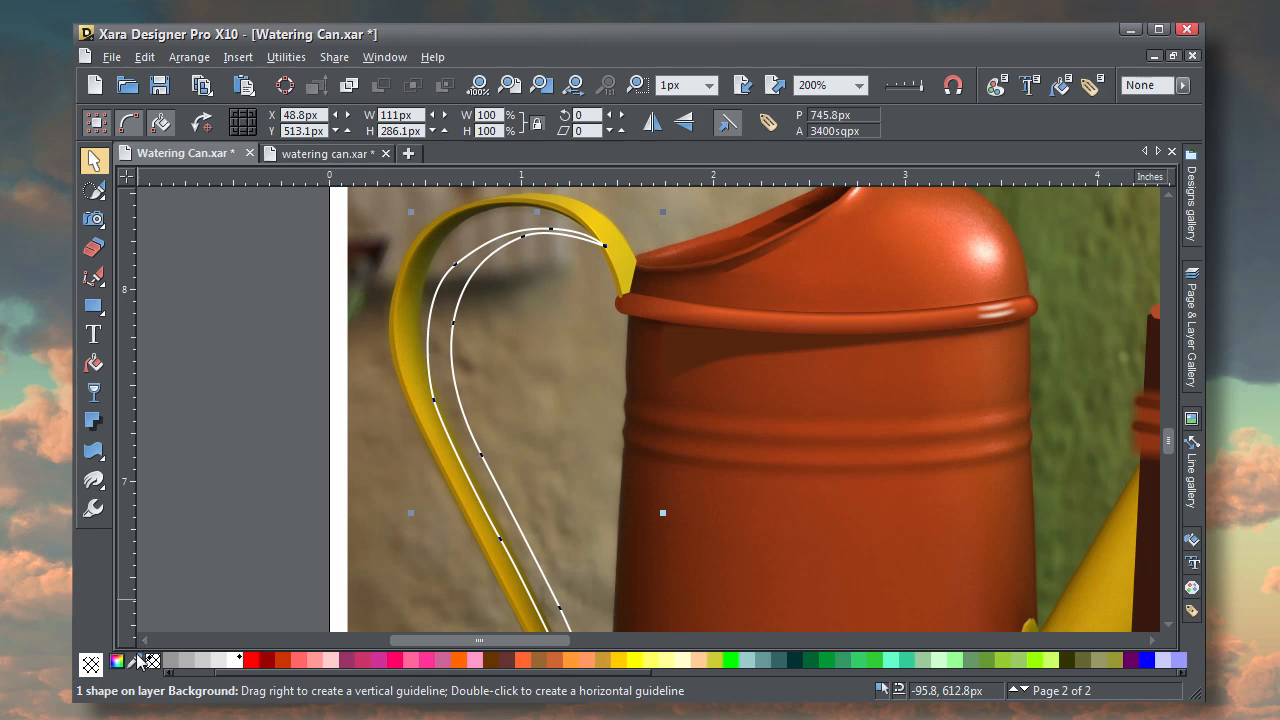
Fill the traced inner band with a linear gradient from dark olive to gold, both sampled from the photographed handle
drag(140, 662, 438, 244)
click(93, 363)
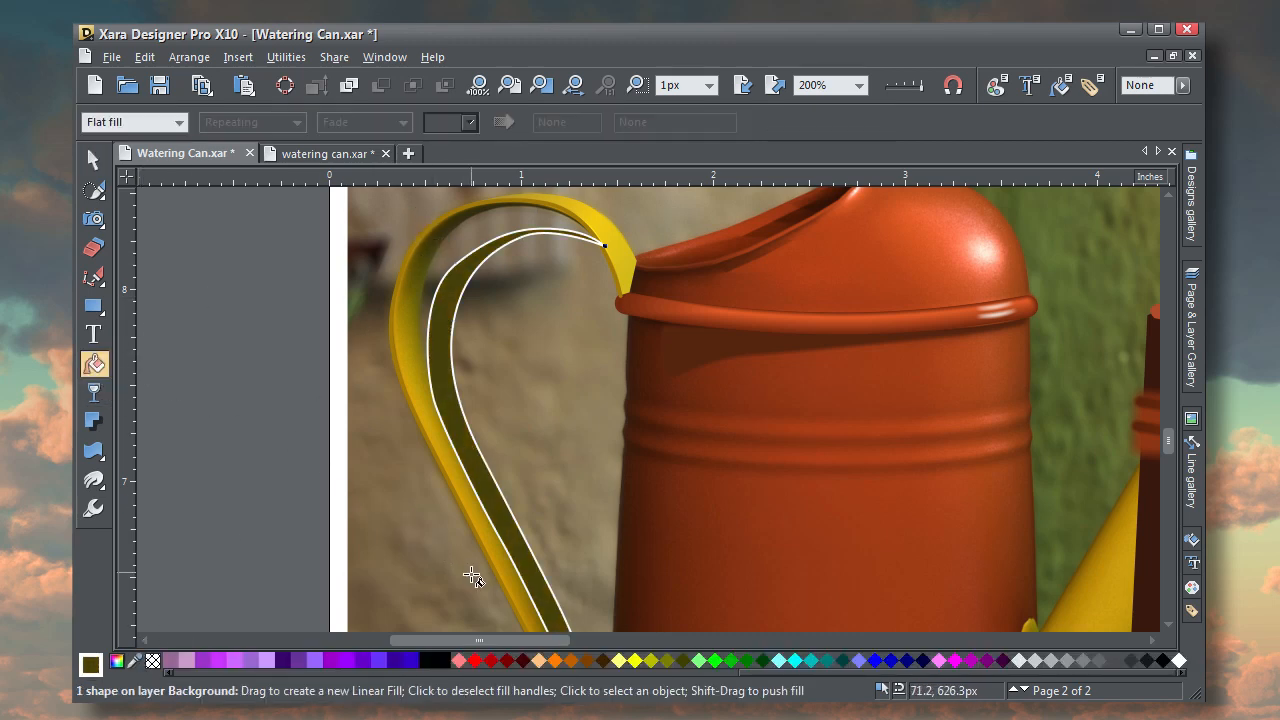
drag(472, 577, 434, 340)
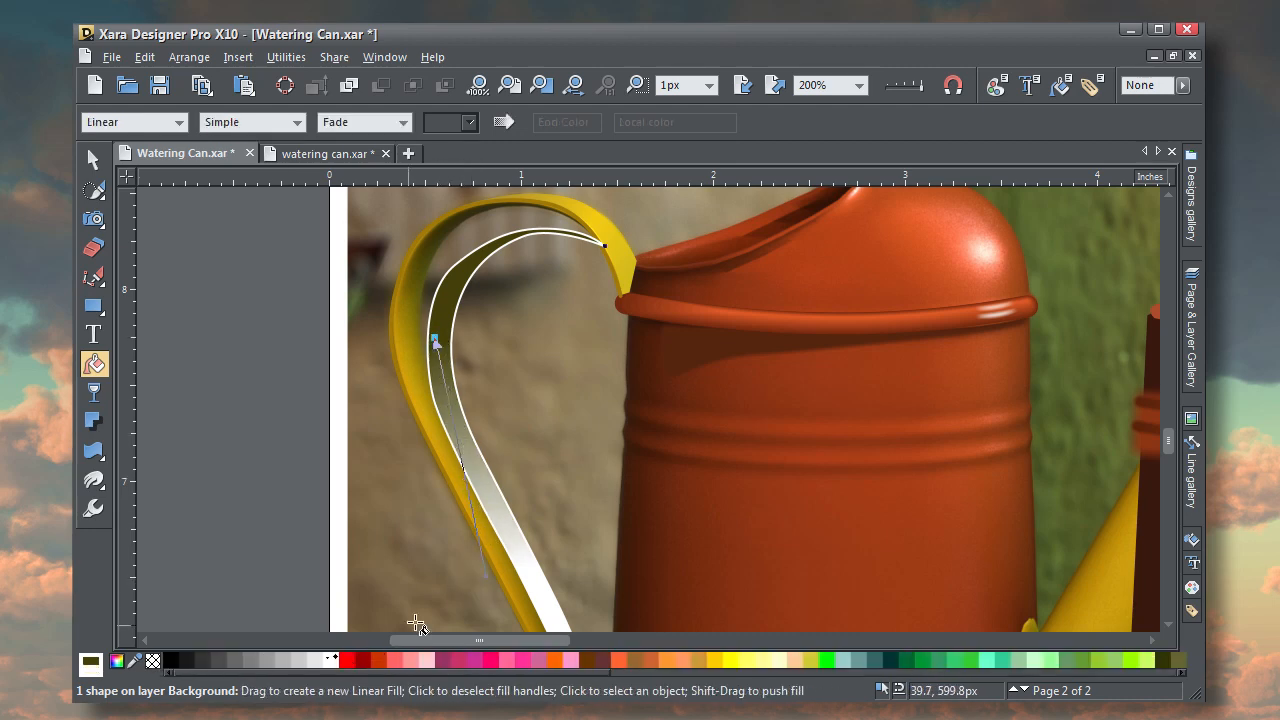
click(485, 573)
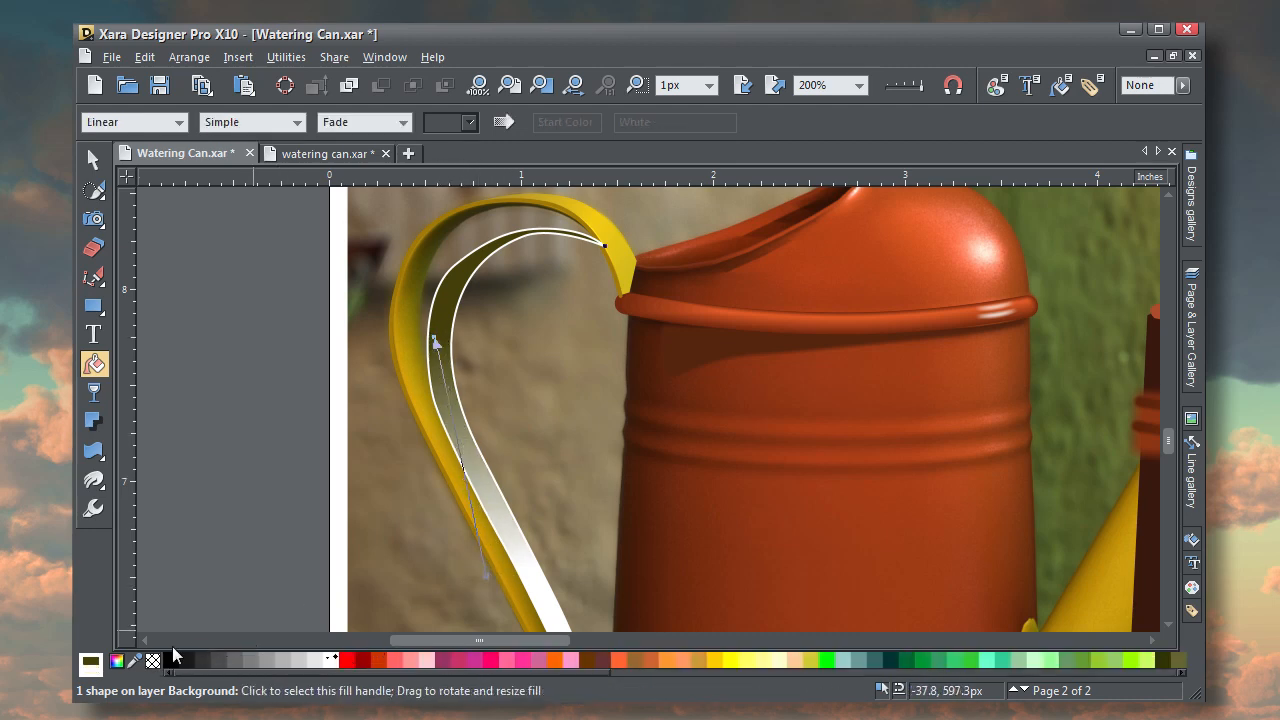
drag(134, 661, 438, 428)
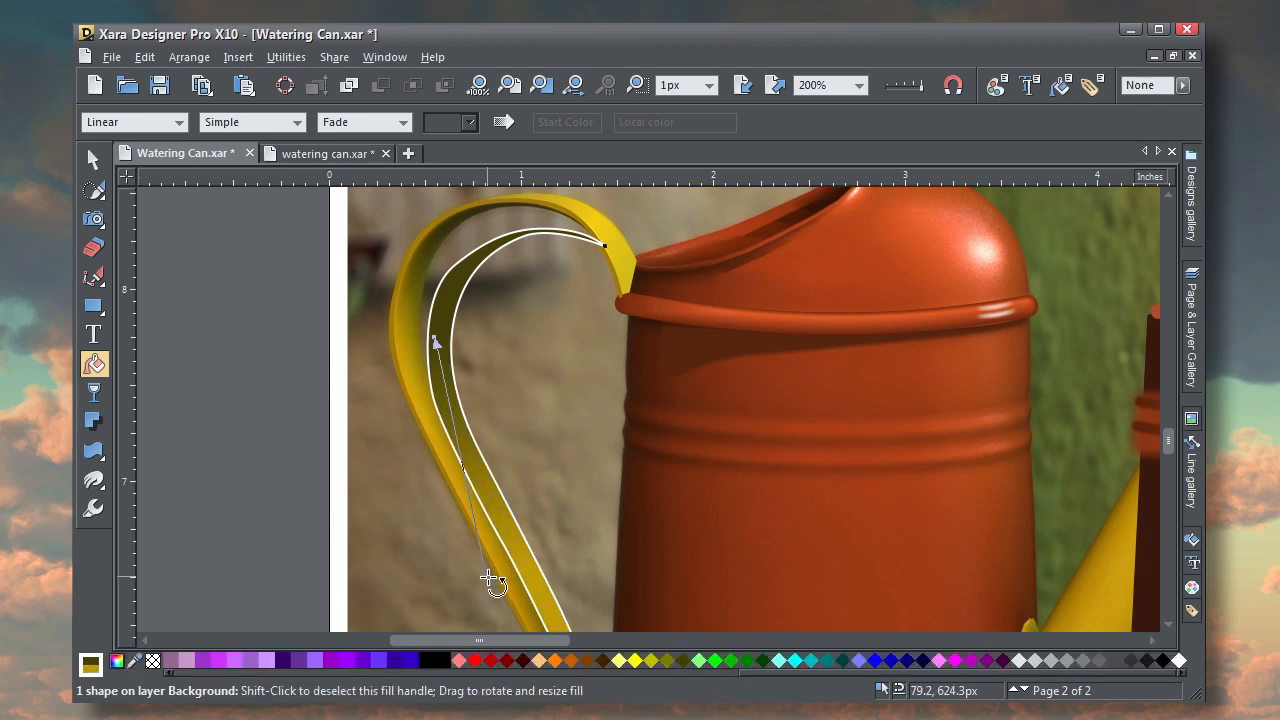
mouse_move(487, 571)
mouse_down()
mouse_move(484, 473)
mouse_move(438, 440)
mouse_move(478, 540)
mouse_move(469, 575)
mouse_up()
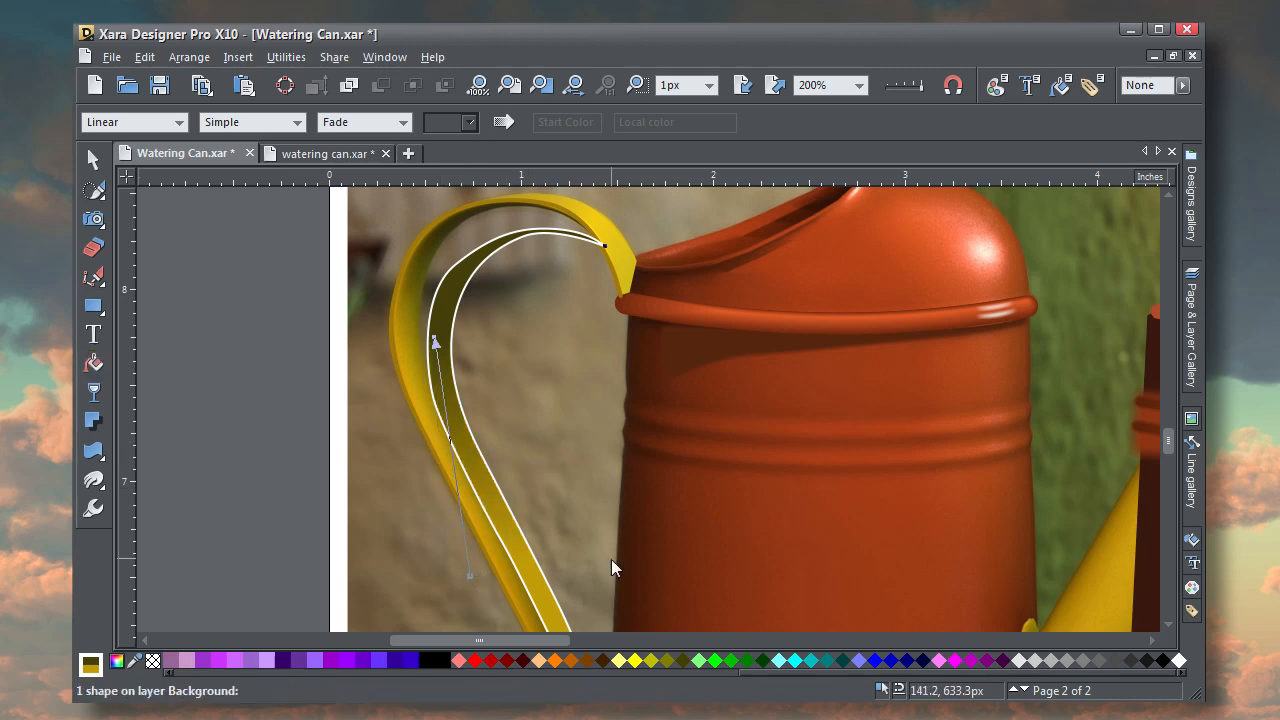
Extend the inner band's gradient to its lower end, with a sampled dark olive end colour and a sampled gold stop midway
drag(612, 560, 514, 314)
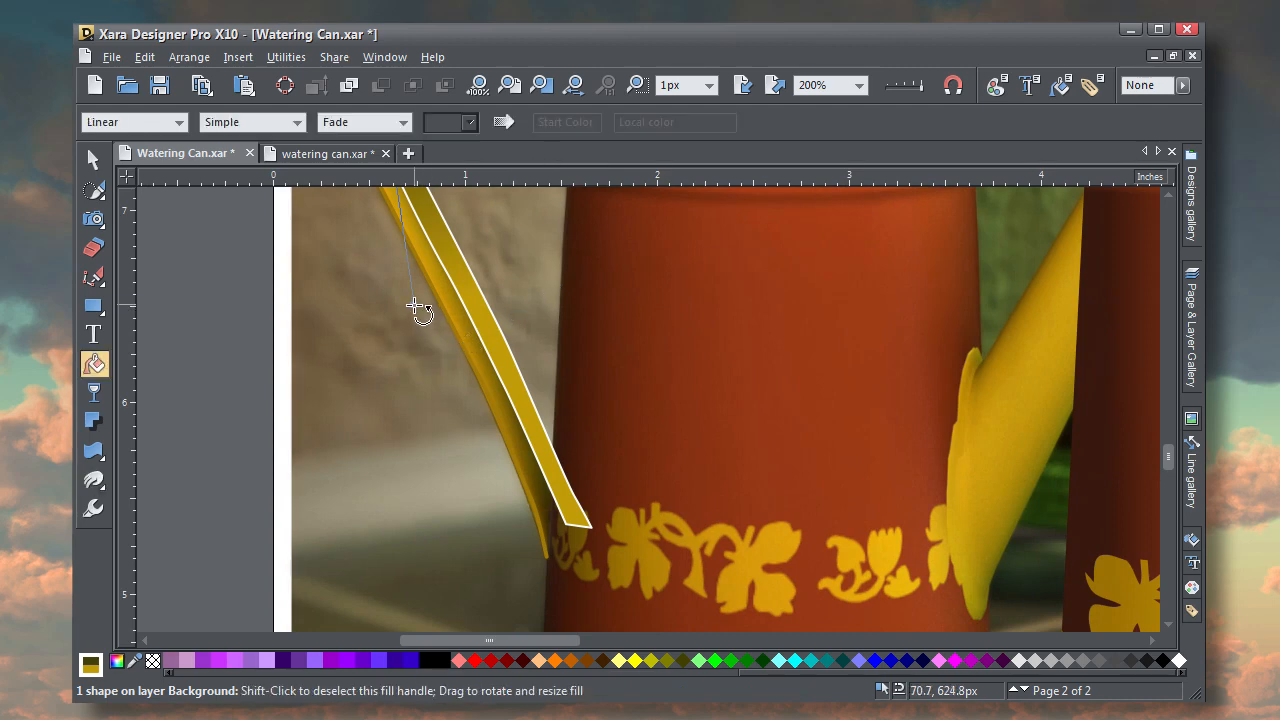
drag(415, 306, 519, 540)
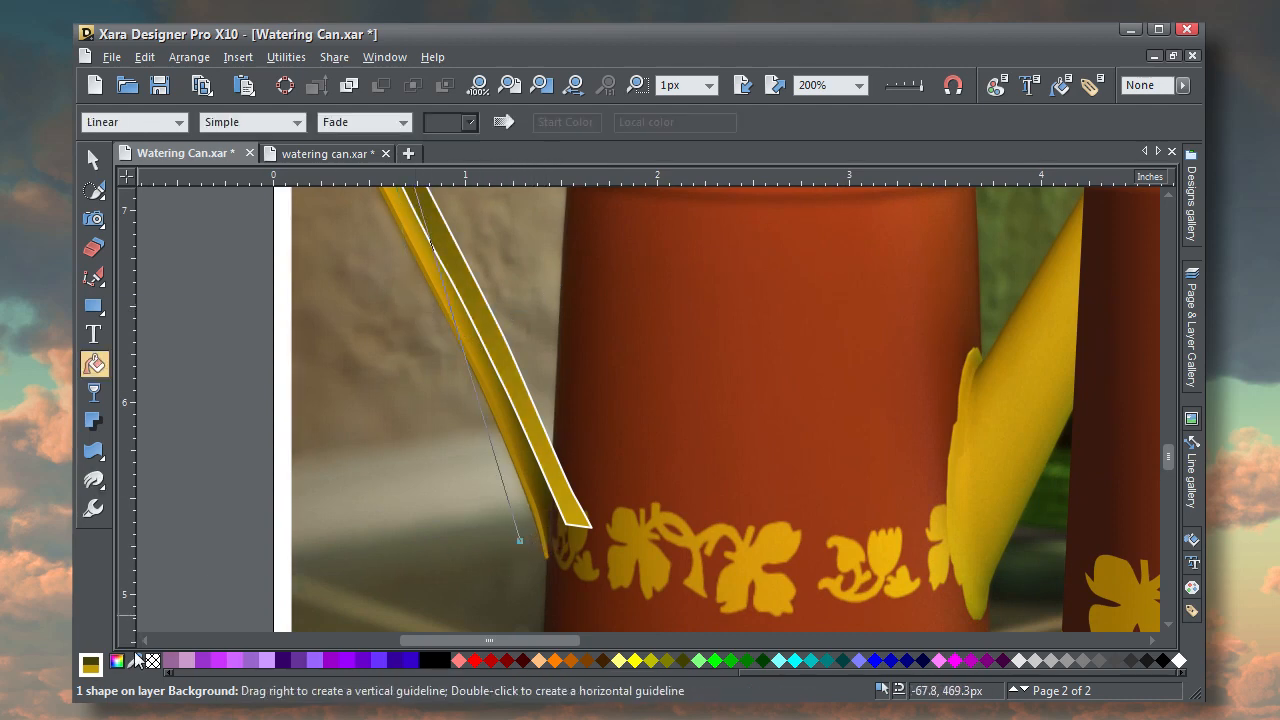
drag(136, 662, 522, 543)
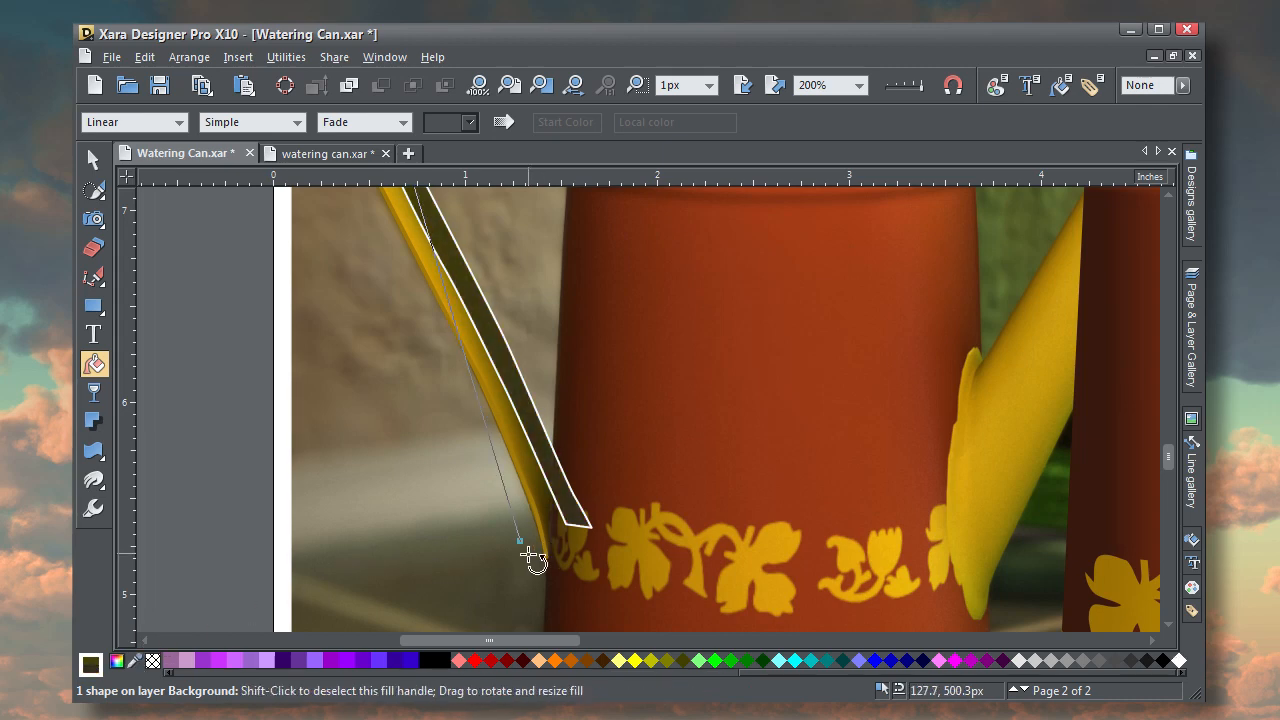
double_click(460, 341)
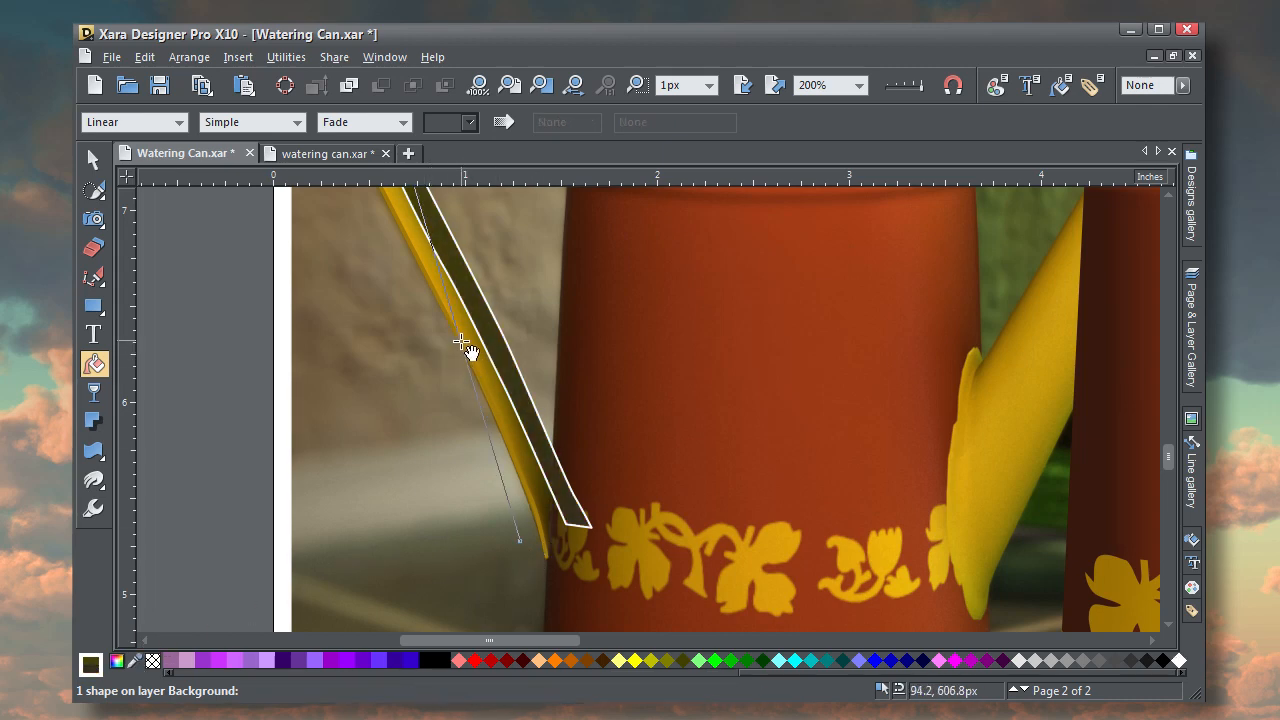
drag(136, 662, 449, 280)
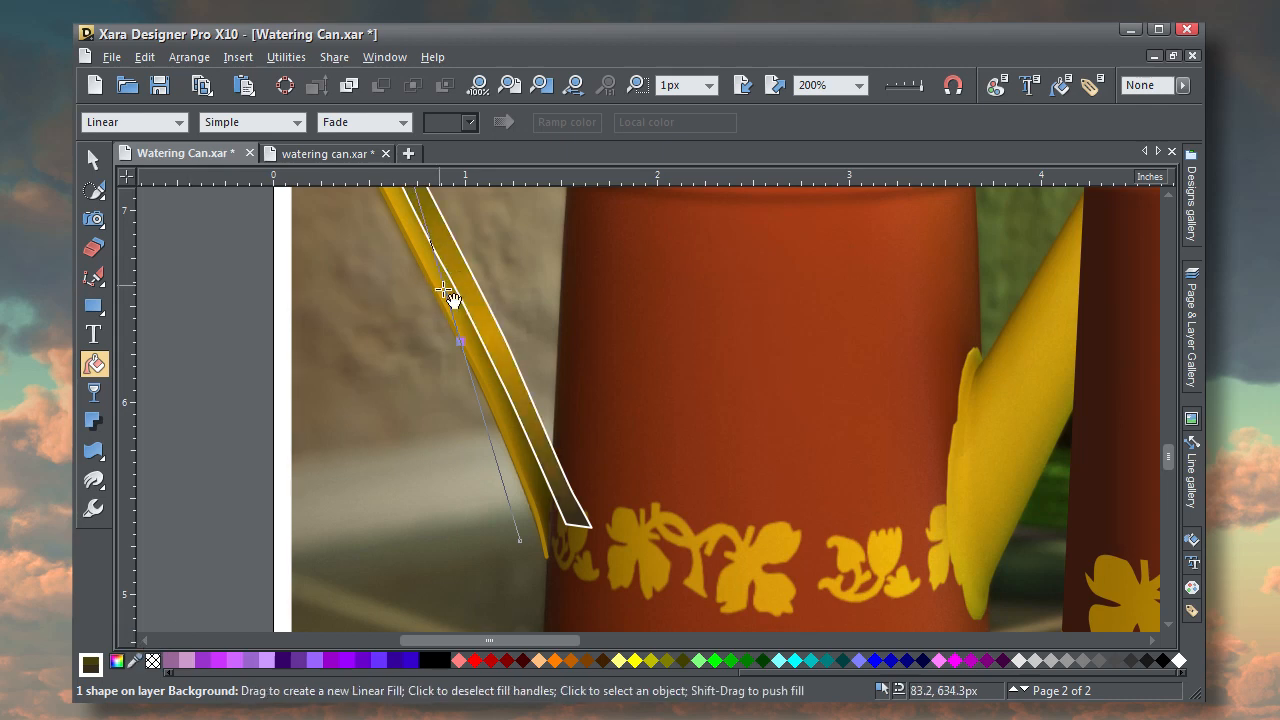
Reposition the gradient stops along the band's upper part to match the photographed shading, and move the band back toward the photographed handle
drag(571, 306, 532, 382)
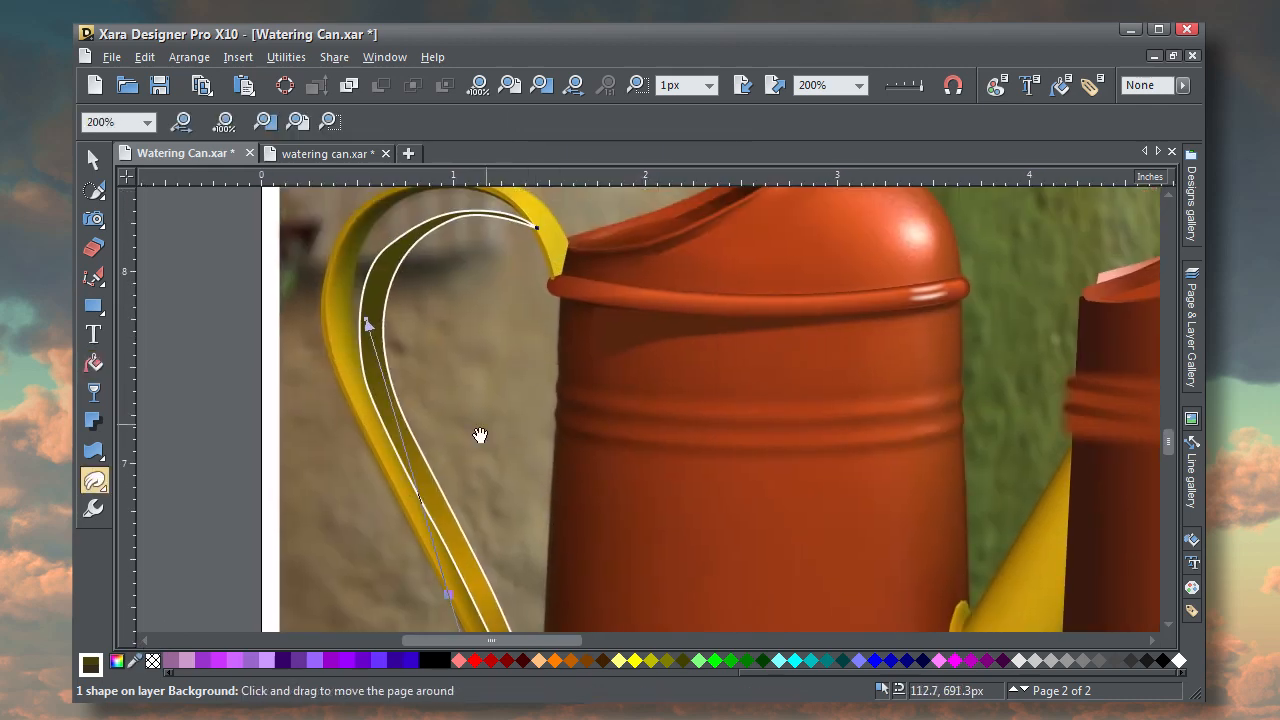
key(F5)
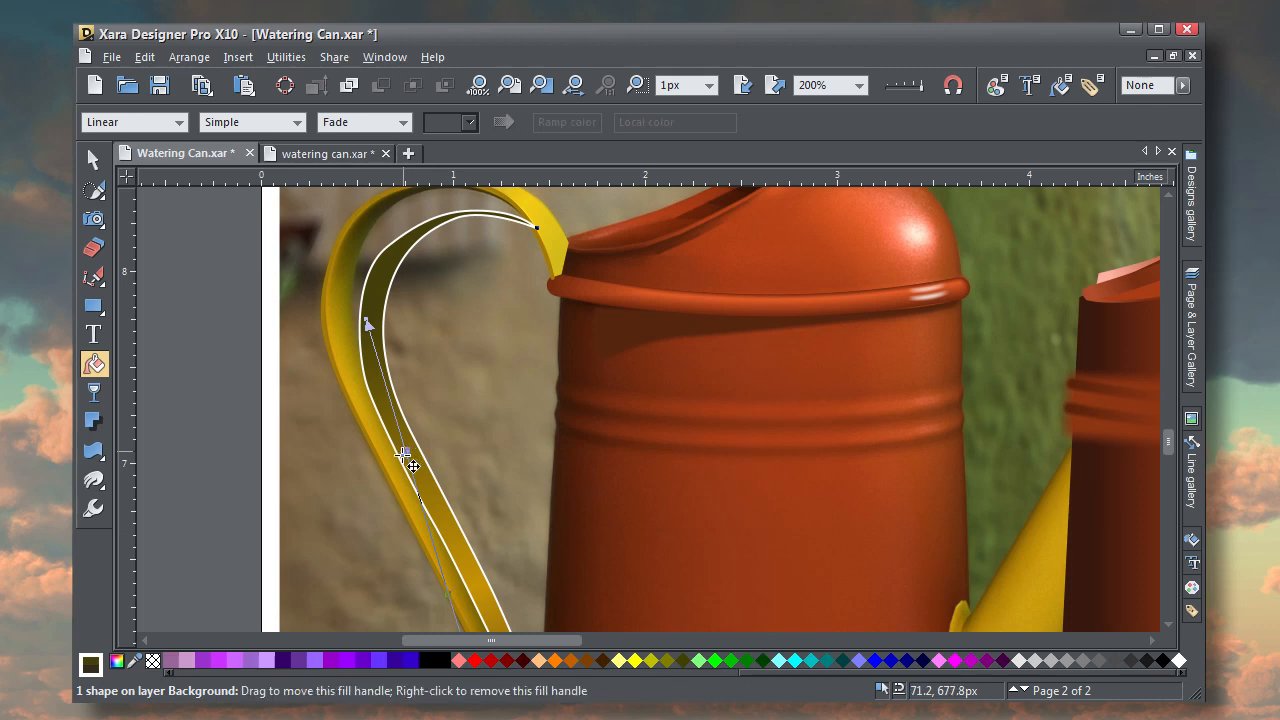
drag(405, 455, 375, 348)
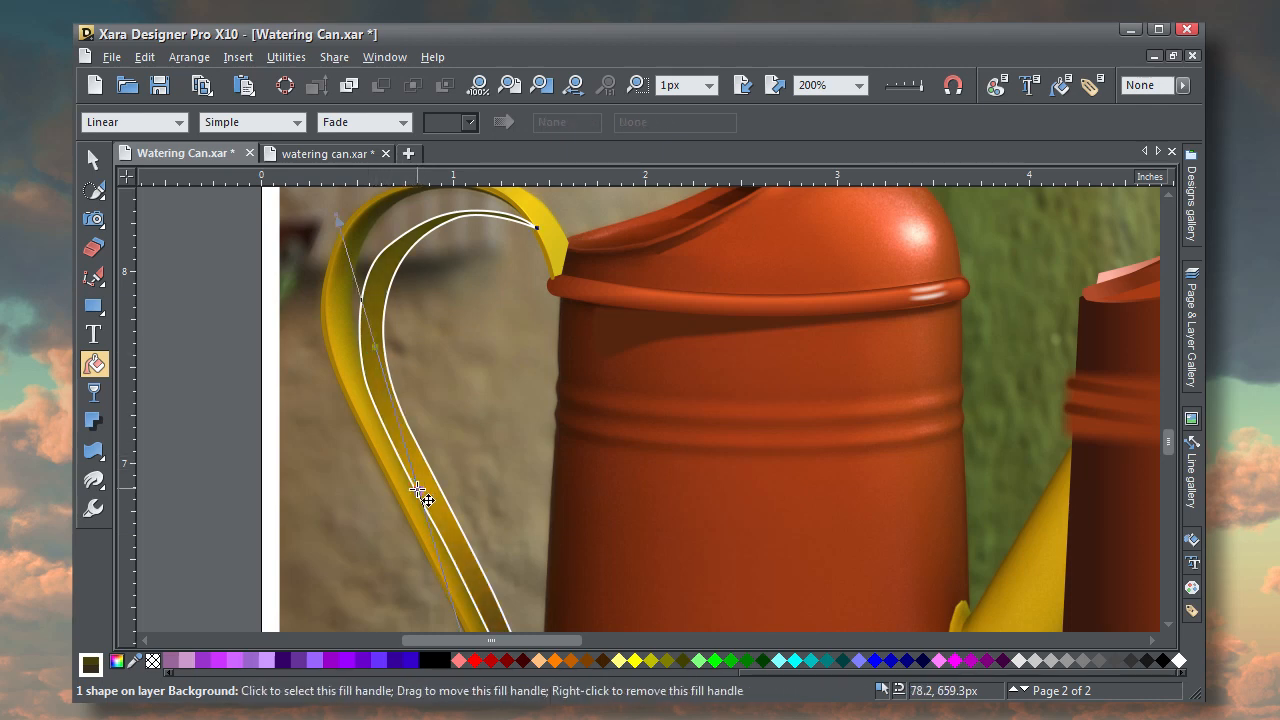
drag(424, 495, 443, 578)
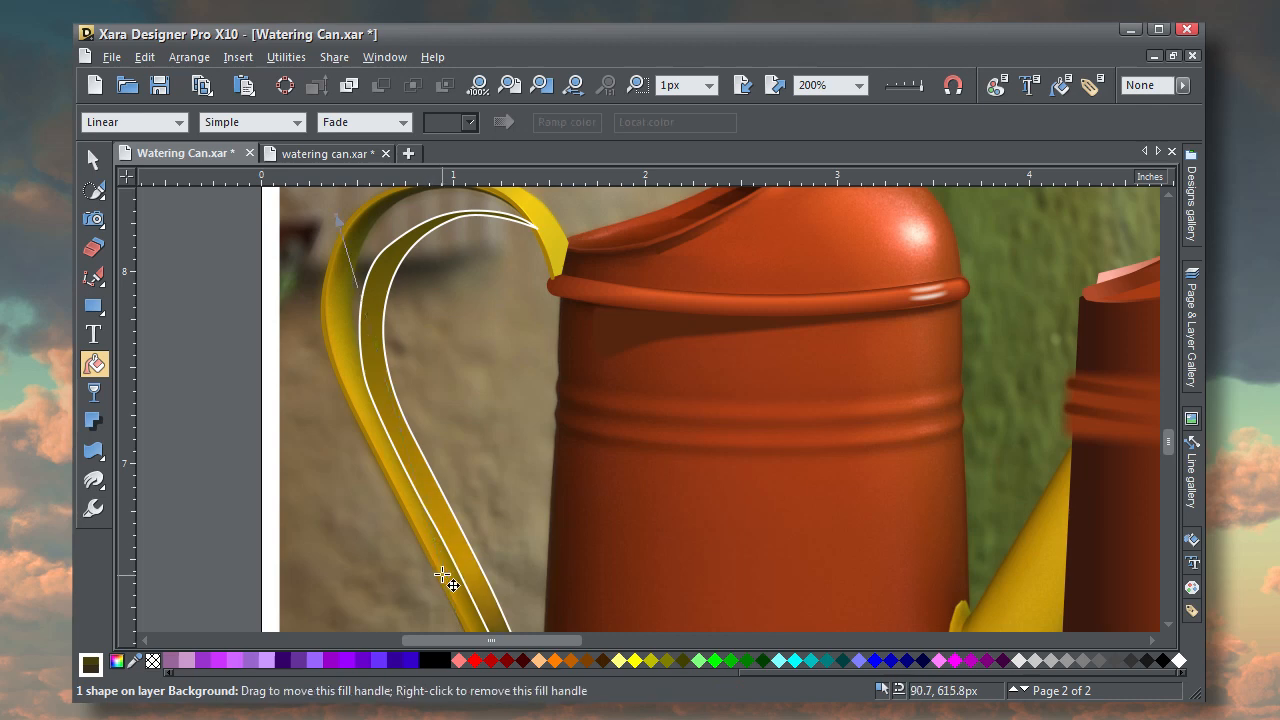
click(93, 160)
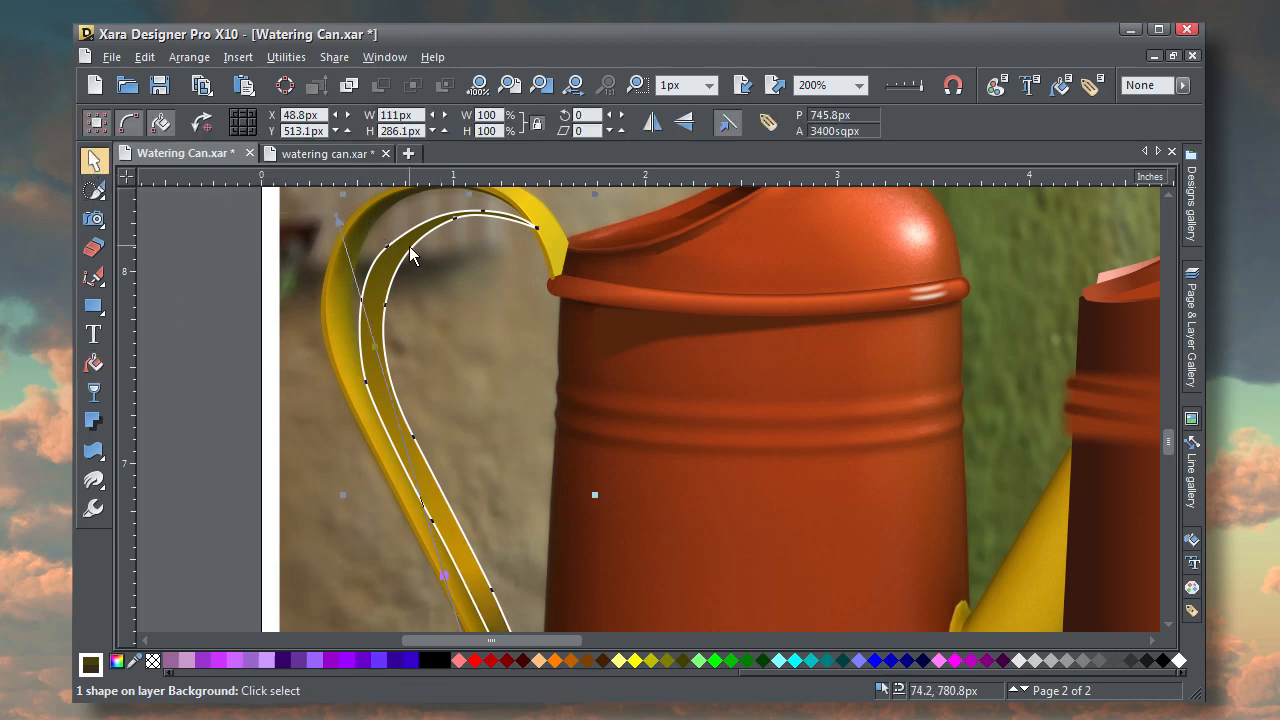
mouse_move(409, 246)
mouse_down()
mouse_move(386, 223)
mouse_move(395, 232)
mouse_up()
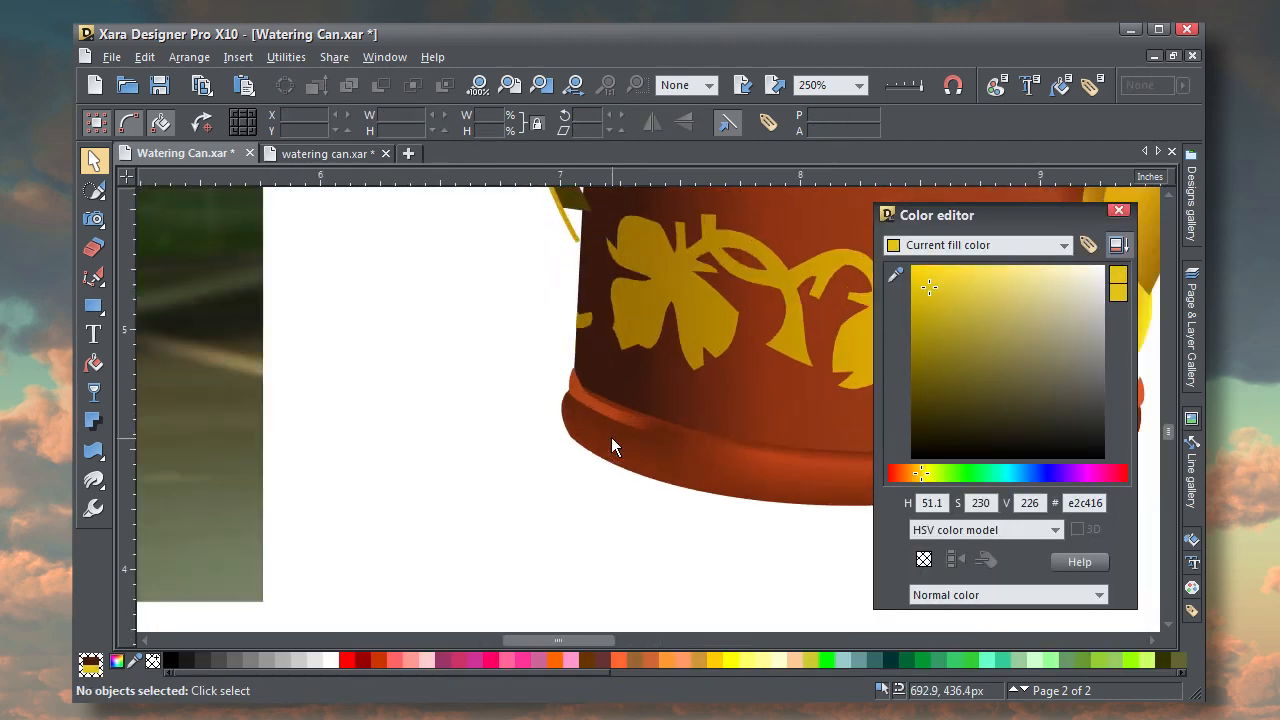
Draw a closed shape that fills the gap between the vector handle's lower end and the can body
scroll(578, 248, up, 3)
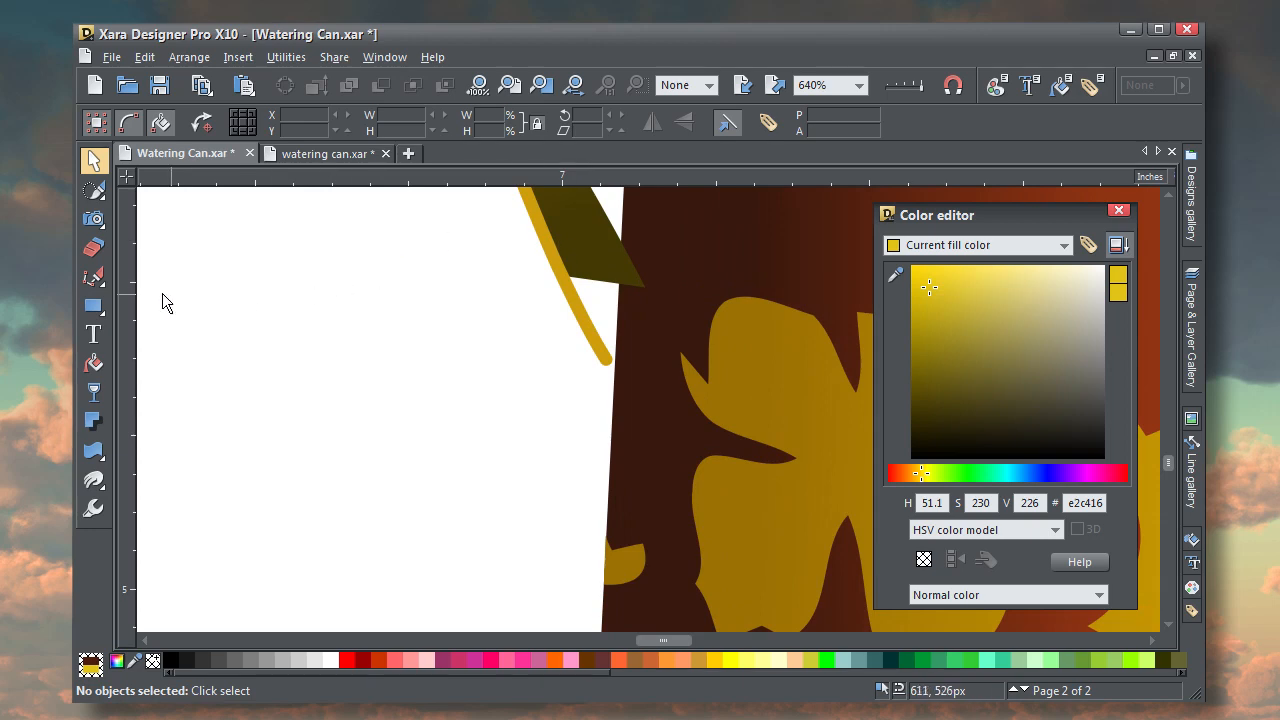
click(94, 277)
click(554, 268)
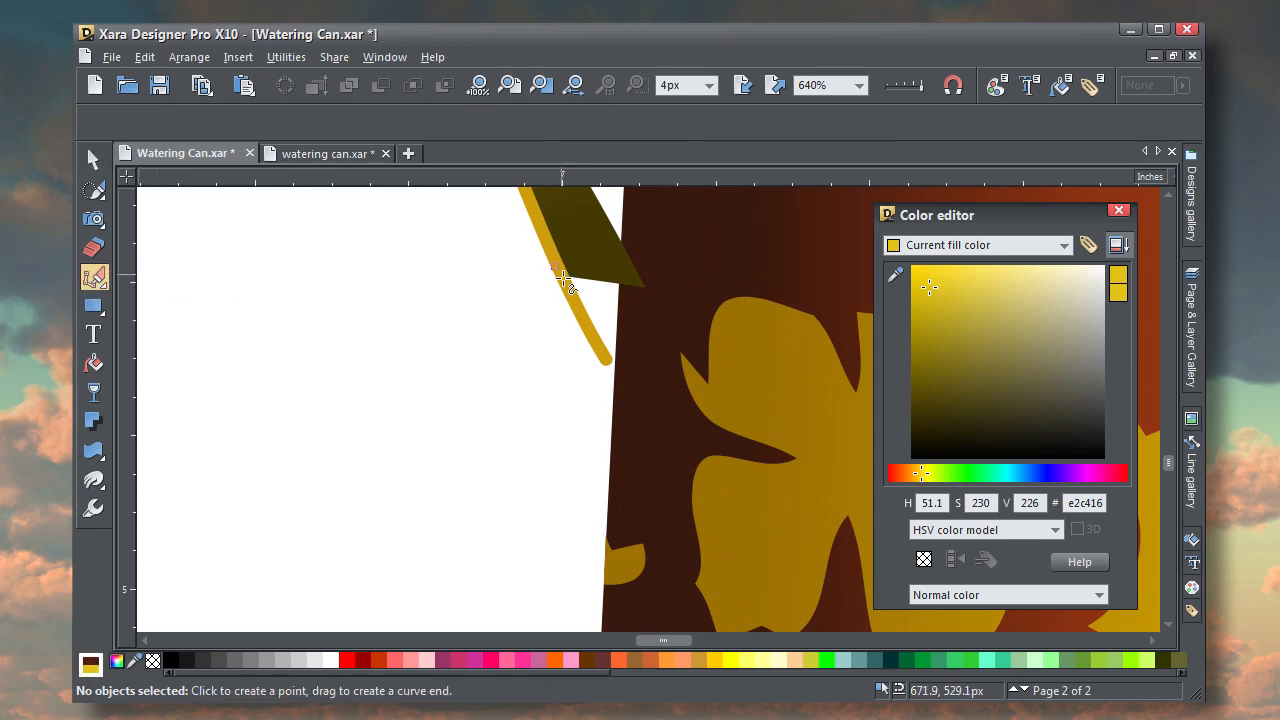
drag(601, 353, 641, 360)
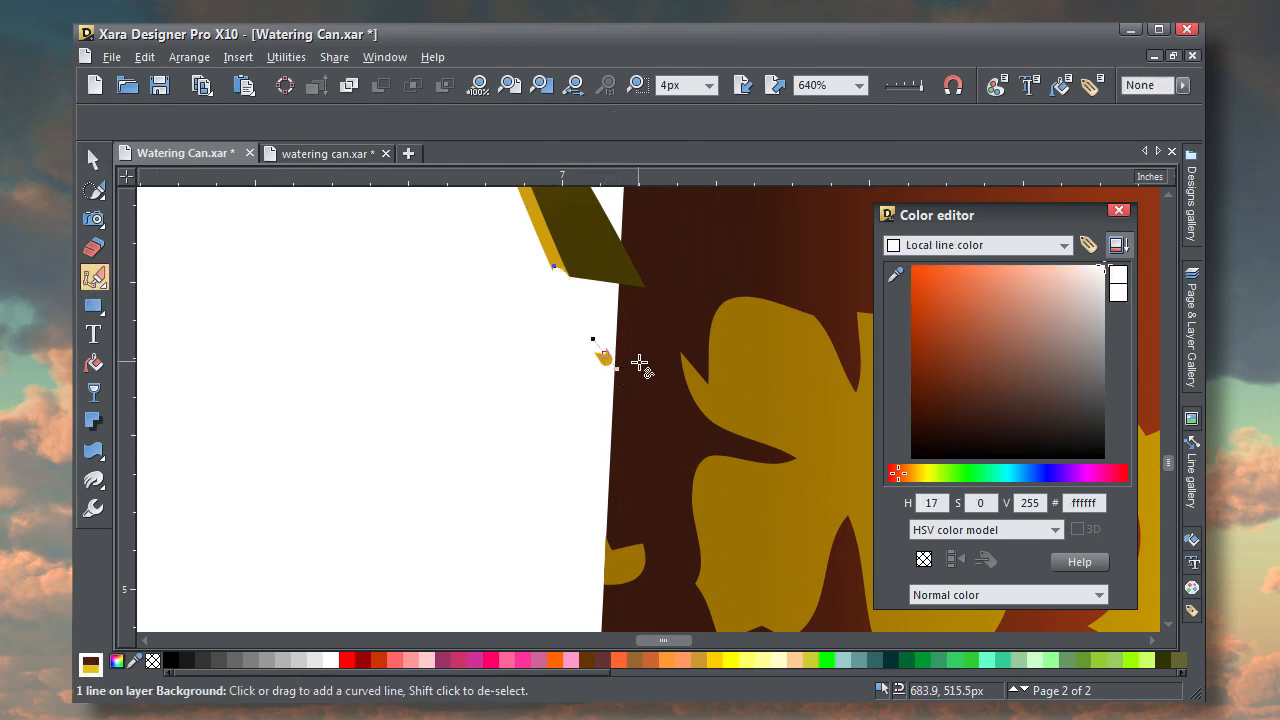
click(648, 268)
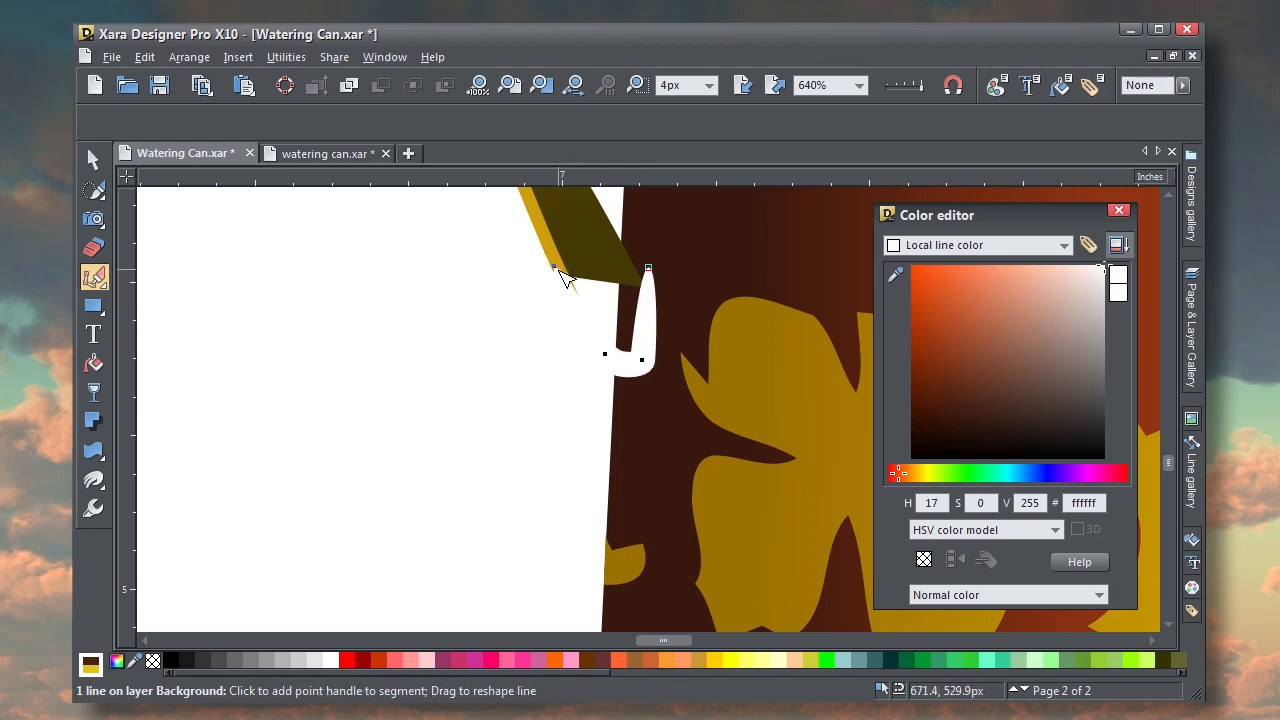
click(556, 270)
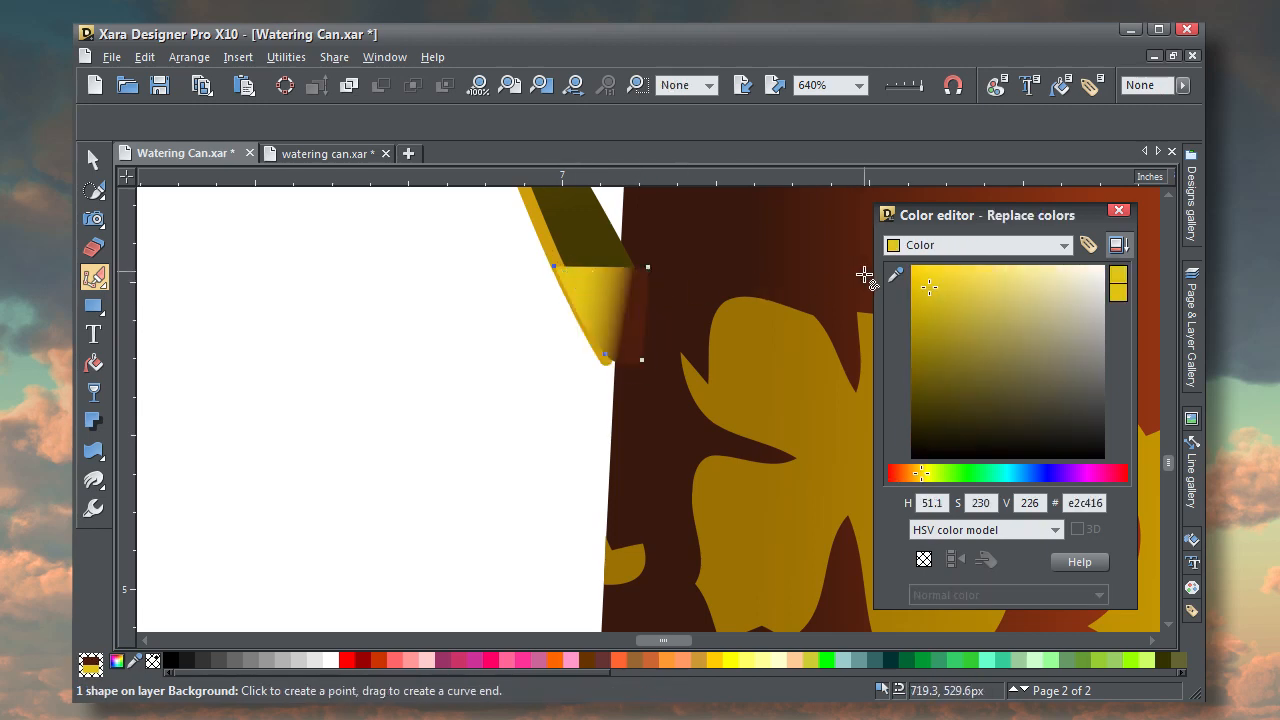
Recolour the yellow in the new handle-end shape with the dark olive 453a03 sampled from the image, and deselect the shape
drag(895, 284, 556, 328)
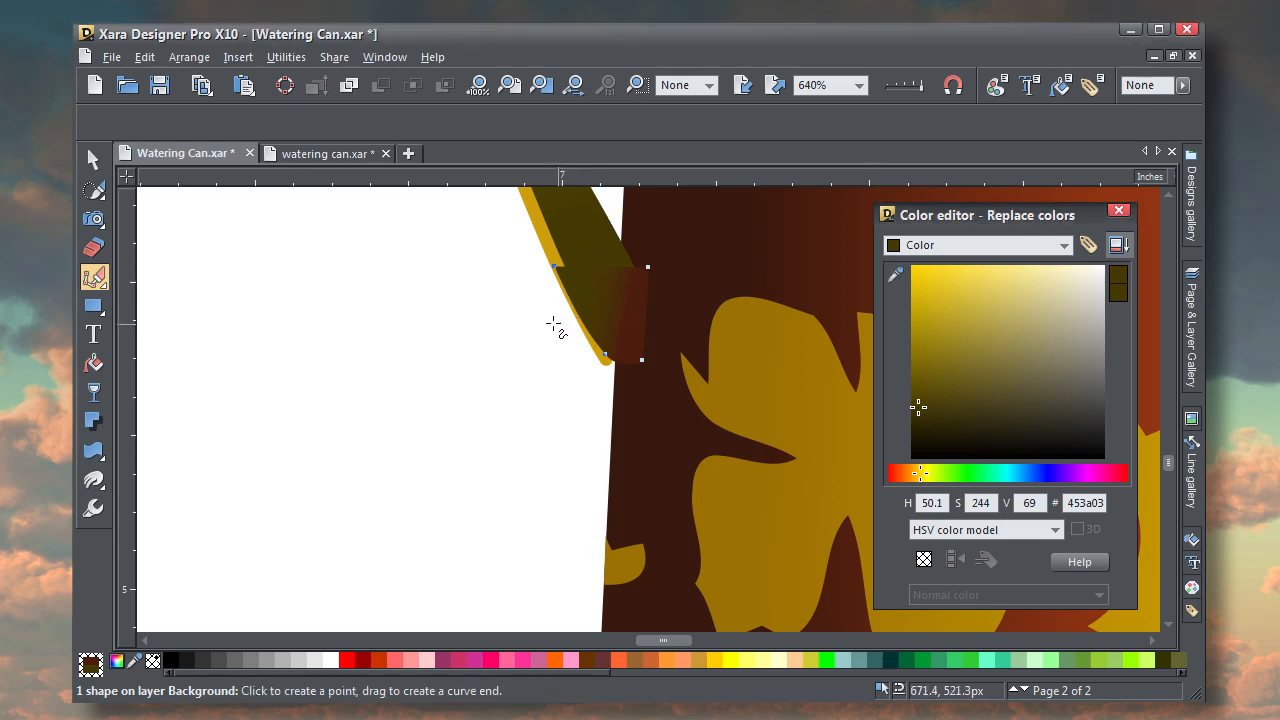
click(93, 160)
click(417, 262)
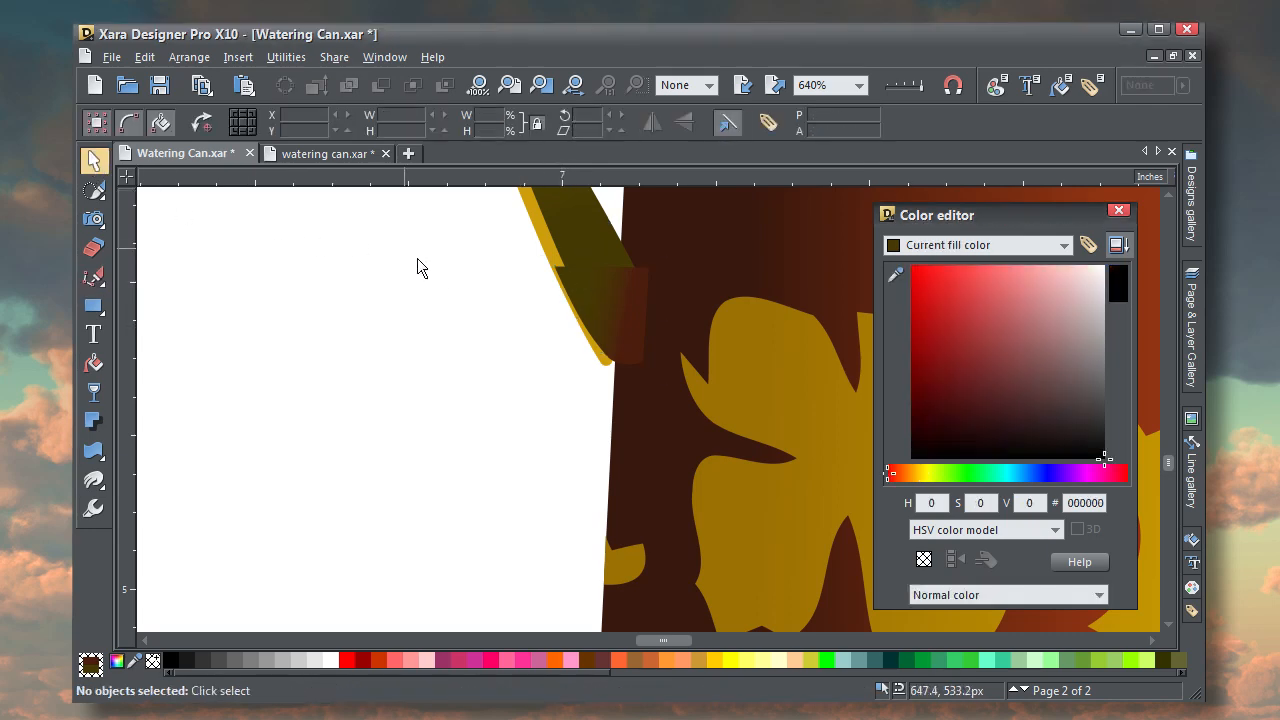
Trace the dark shaded area at the lower end of the photographed handle, where it meets the can, as a closed shape
scroll(445, 331, down, 3)
scroll(445, 331, down, 4)
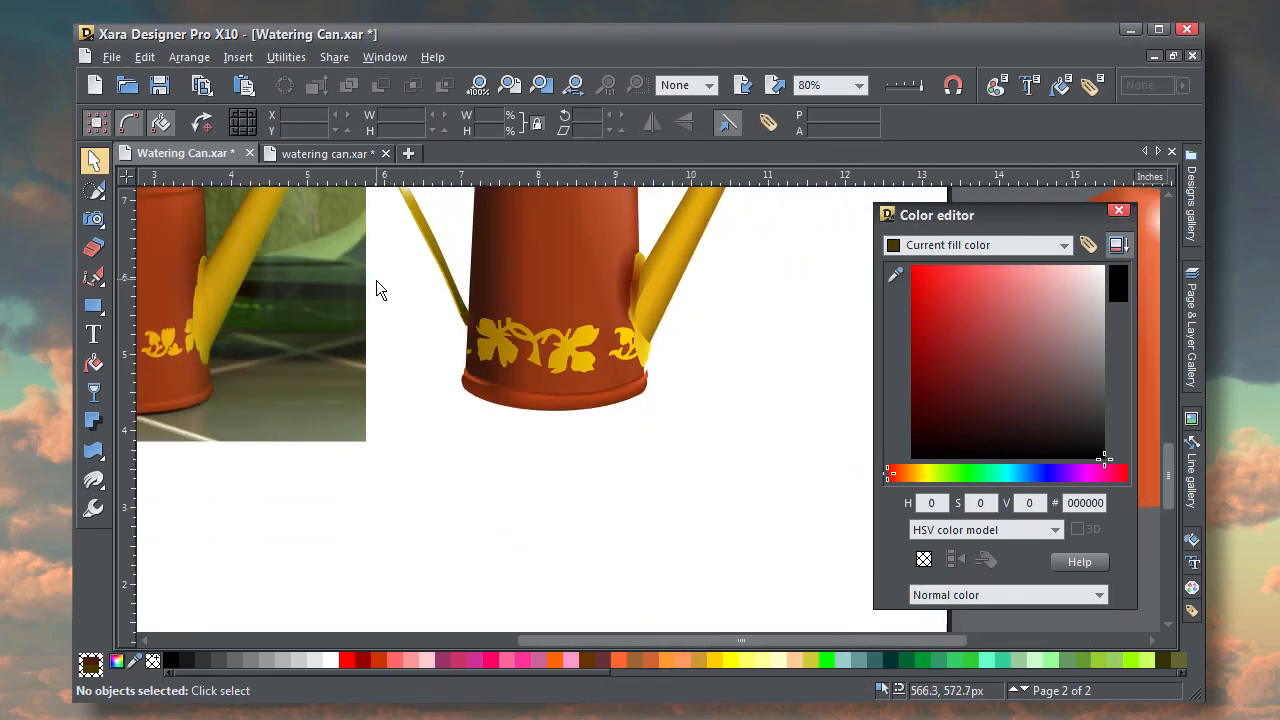
drag(357, 337, 744, 361)
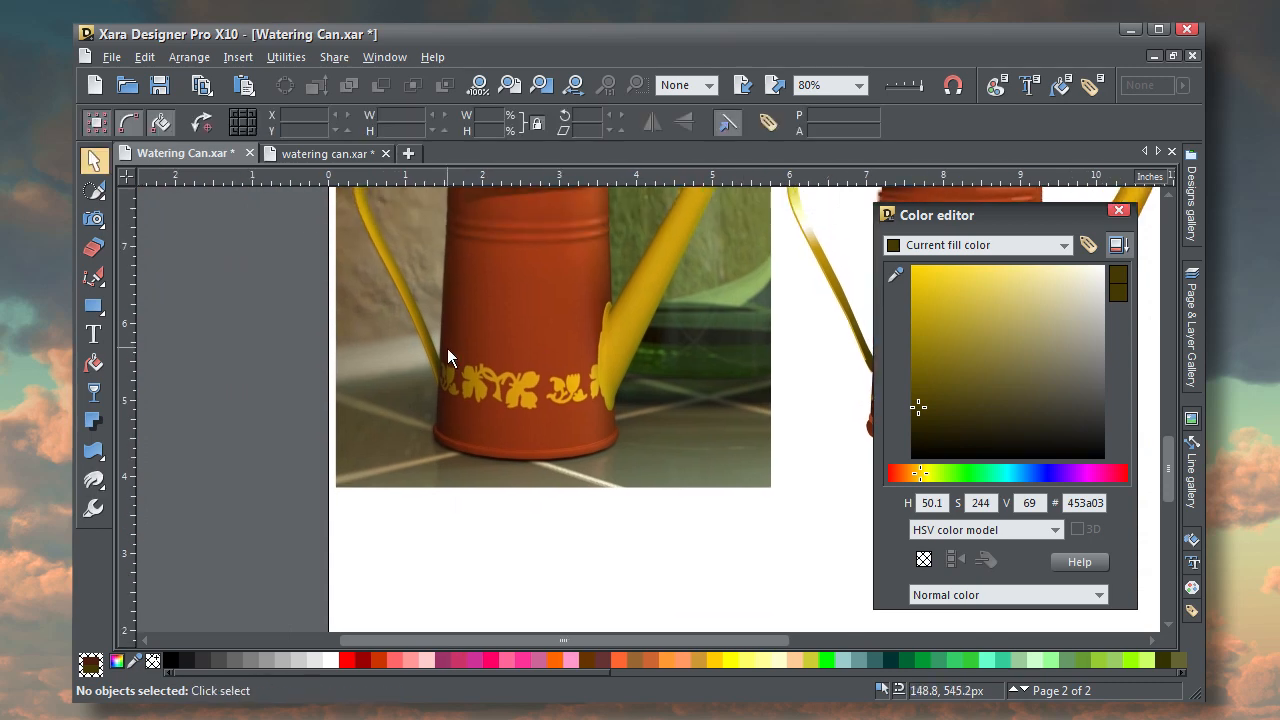
scroll(446, 345, up, 4)
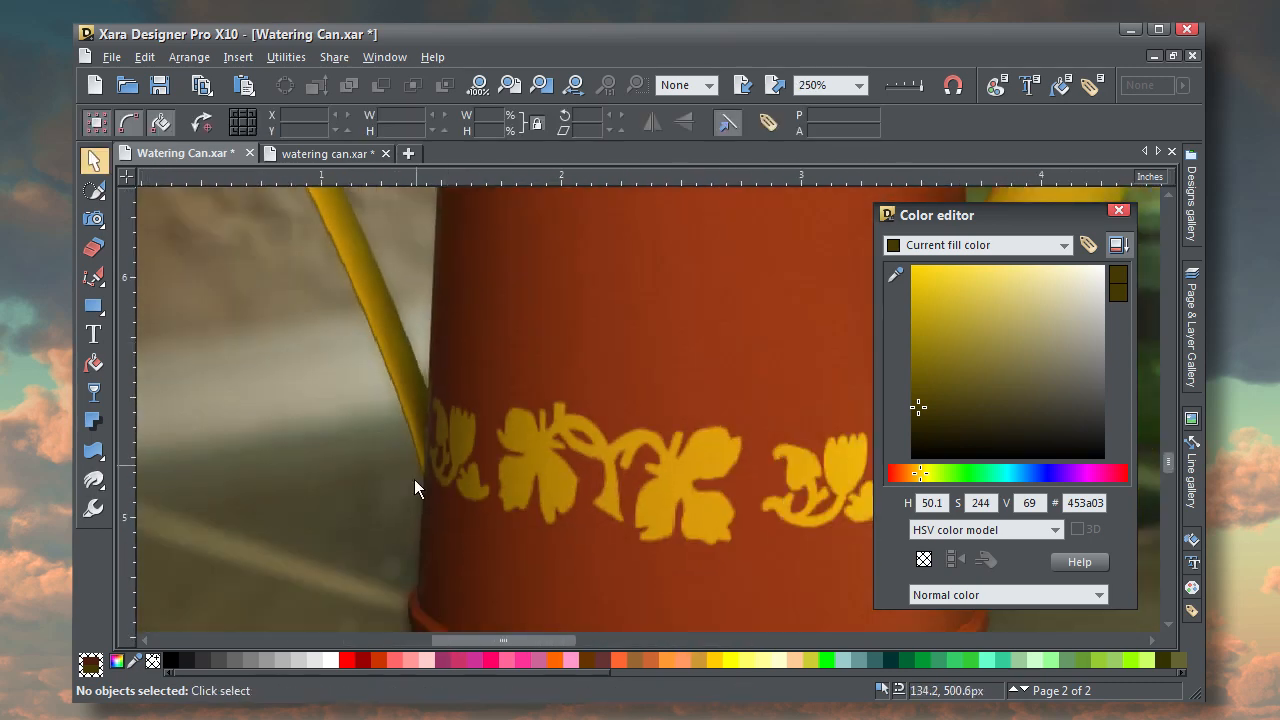
scroll(445, 442, up, 3)
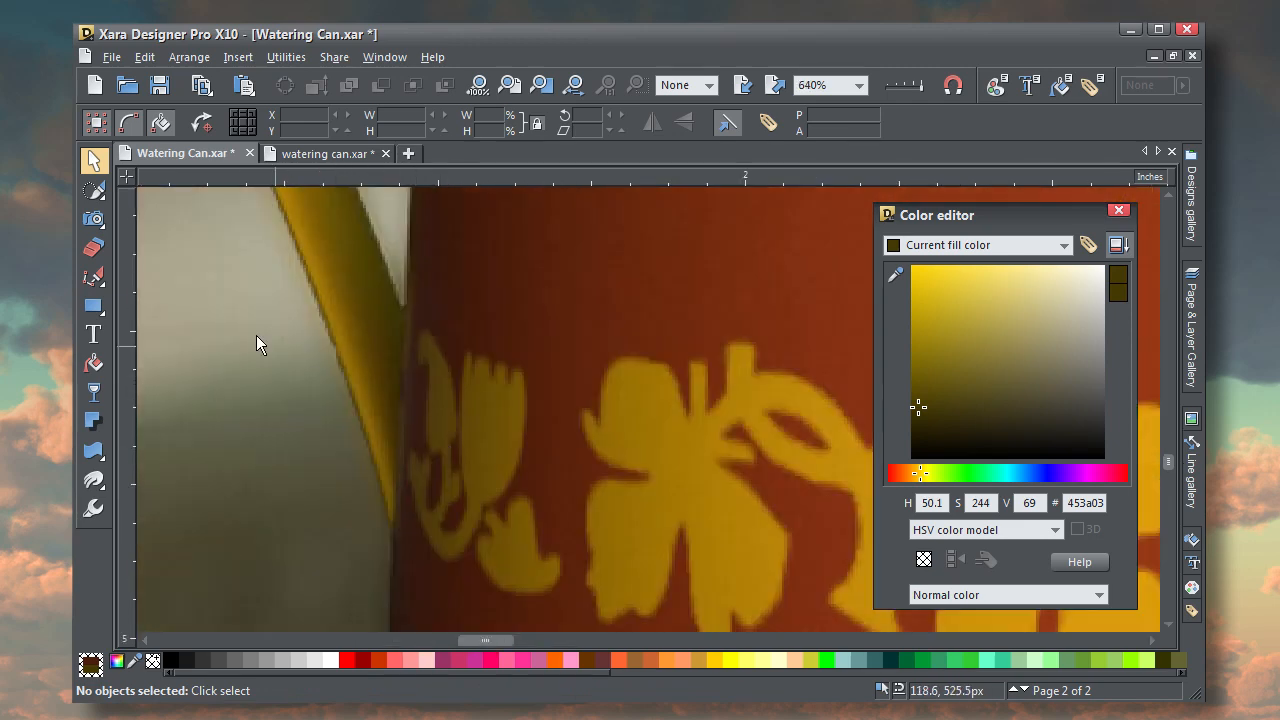
click(94, 278)
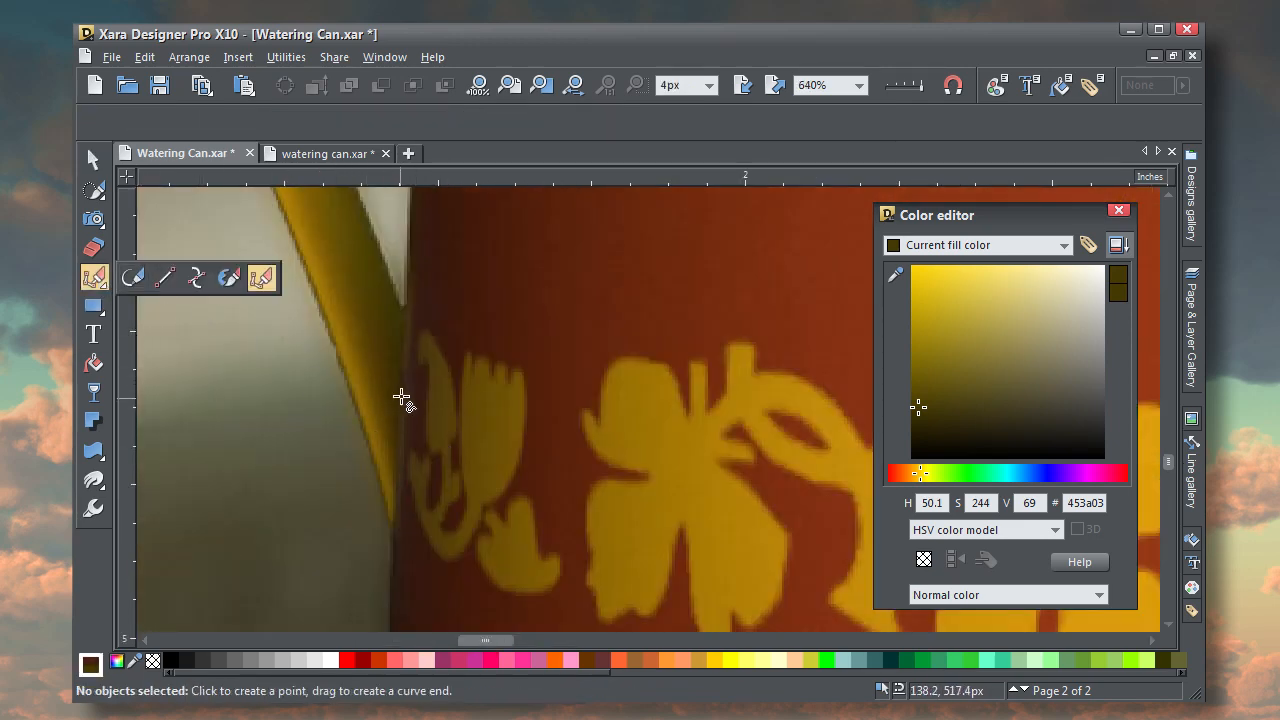
click(404, 352)
drag(350, 248, 337, 303)
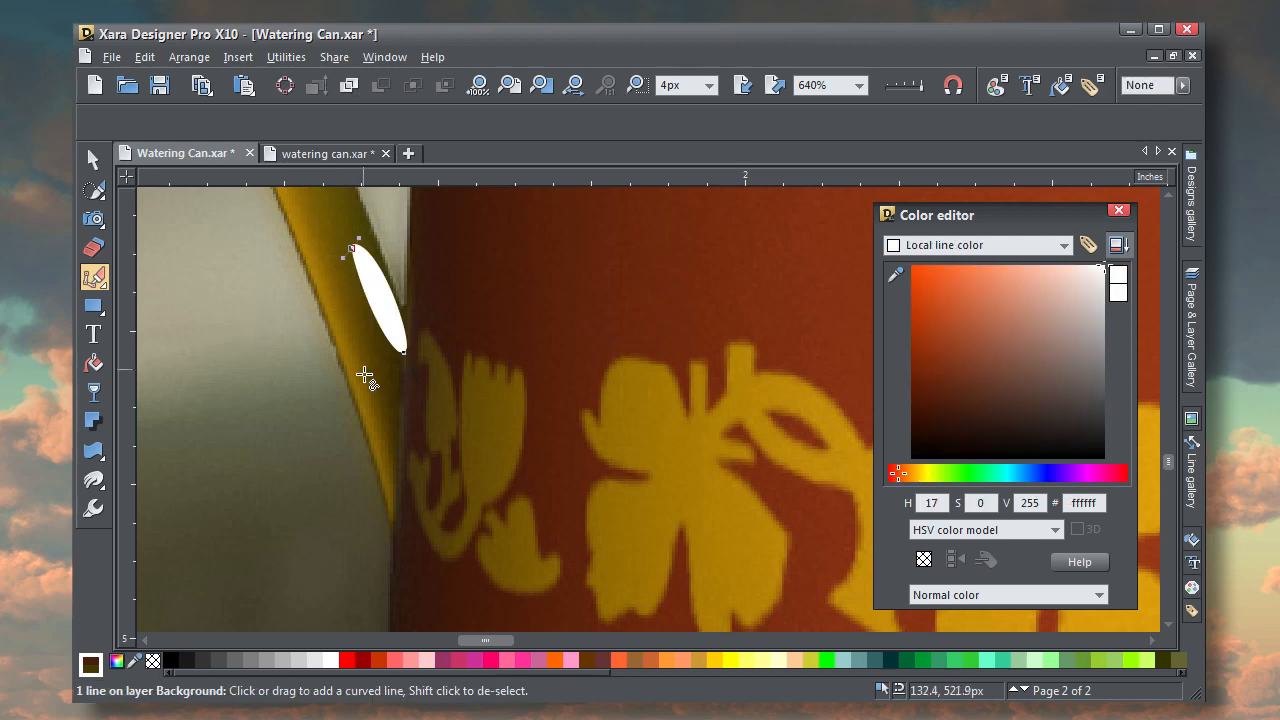
drag(369, 386, 390, 432)
click(407, 468)
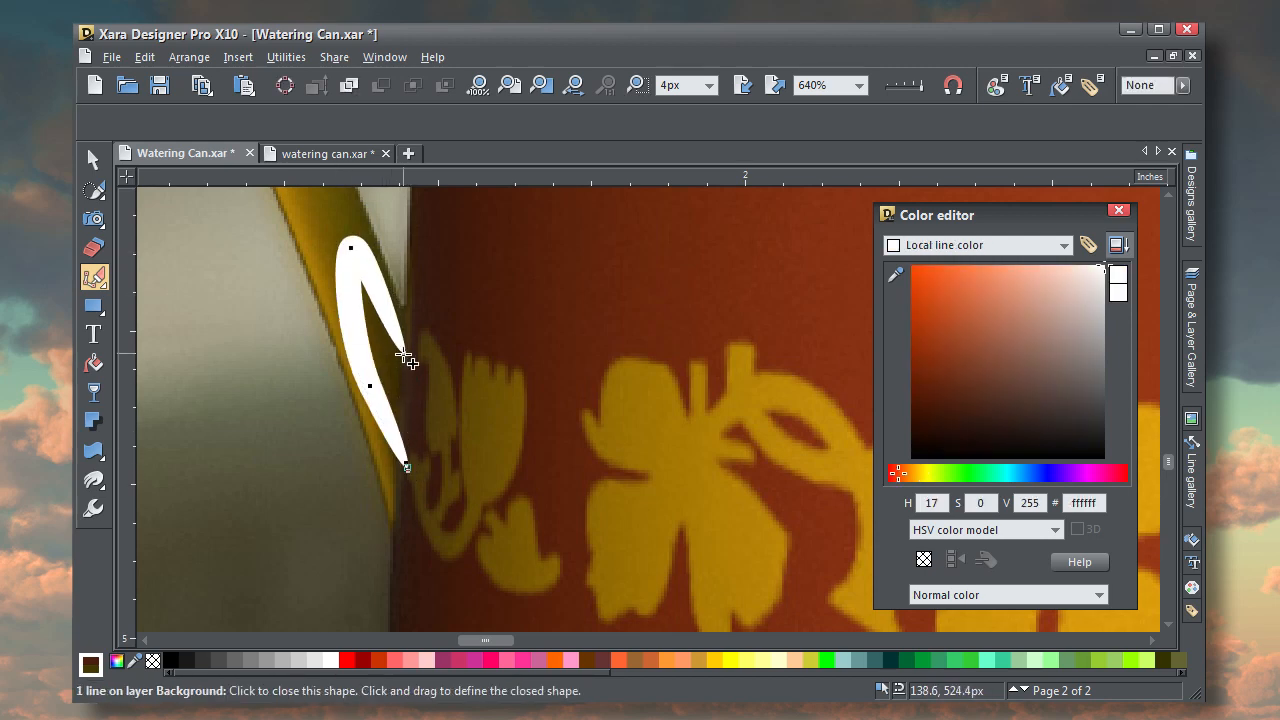
click(404, 352)
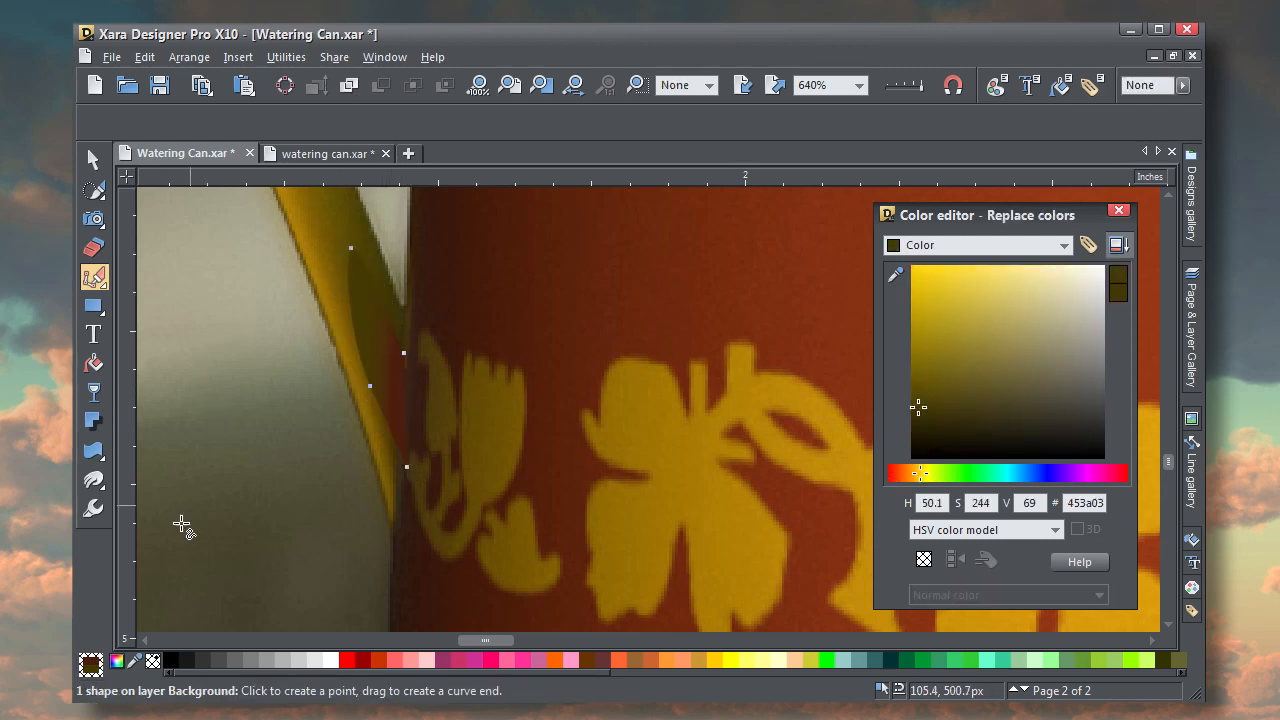
Recolour the traced shading shape with a dark shade sampled from the photographed can beside the handle, and deselect it
drag(150, 645, 409, 263)
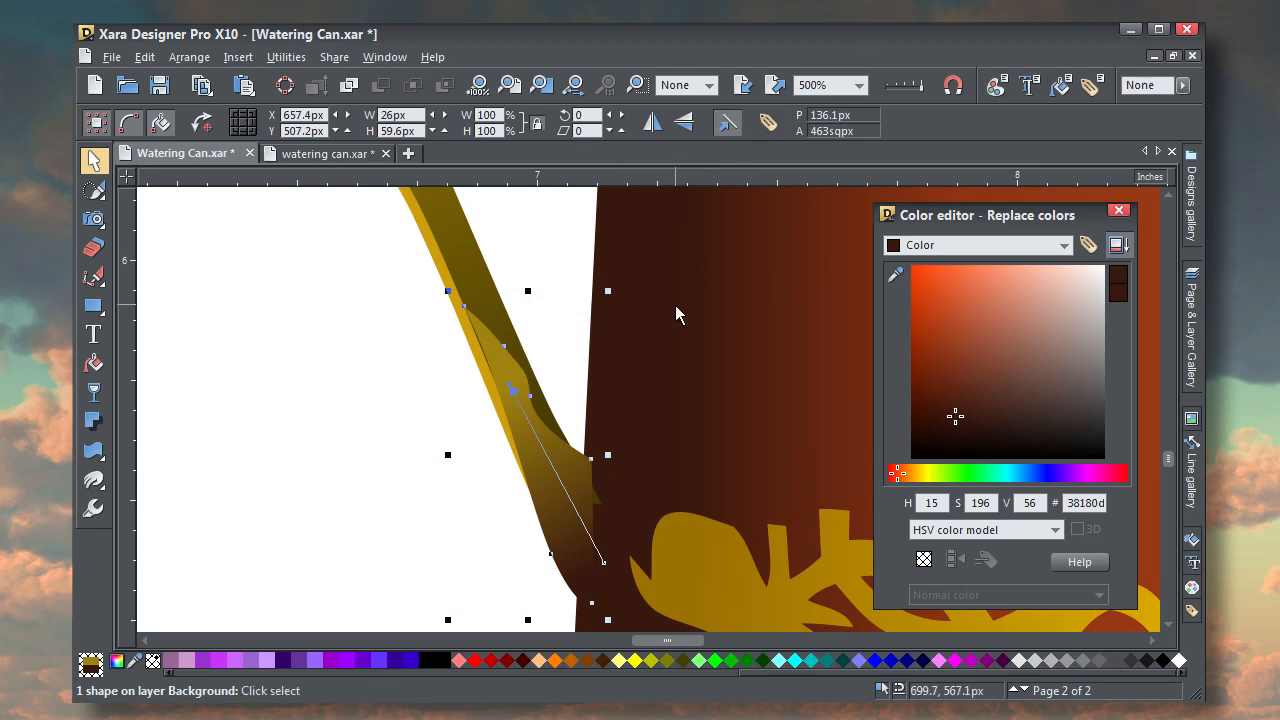
click(587, 267)
scroll(612, 307, down, 5)
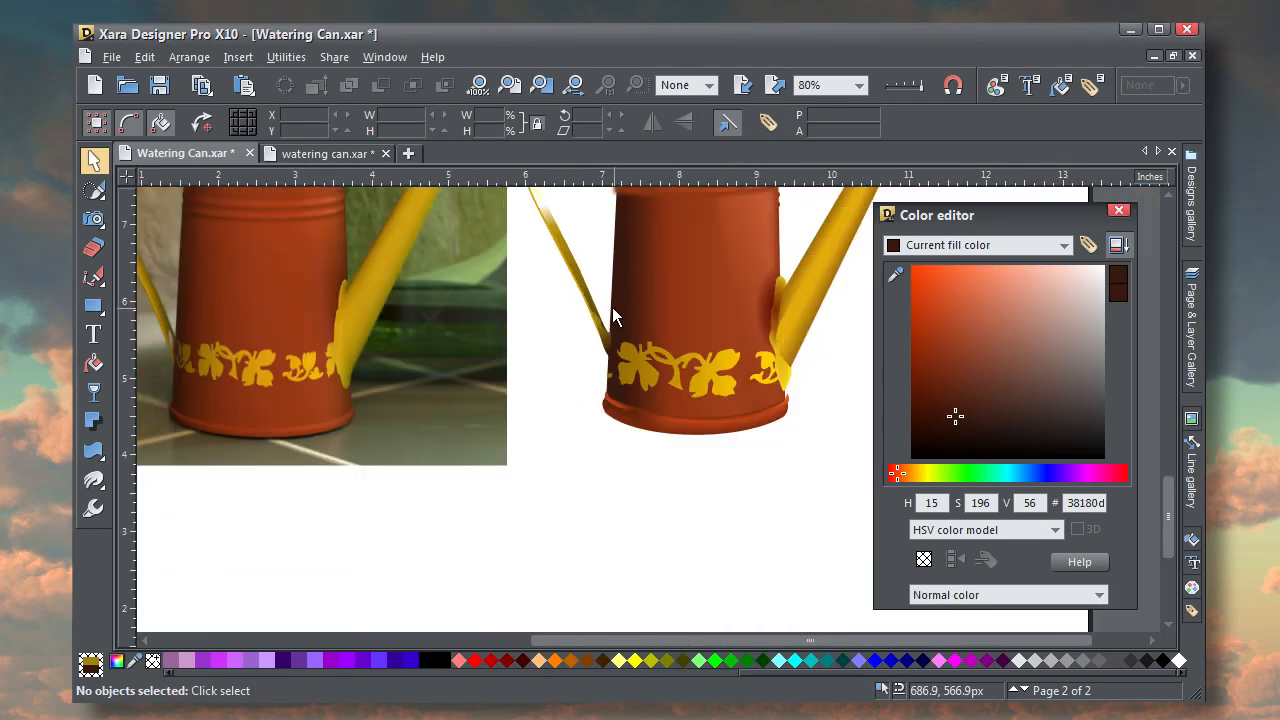
key(shift+F8)
drag(666, 268, 670, 386)
key(F2)
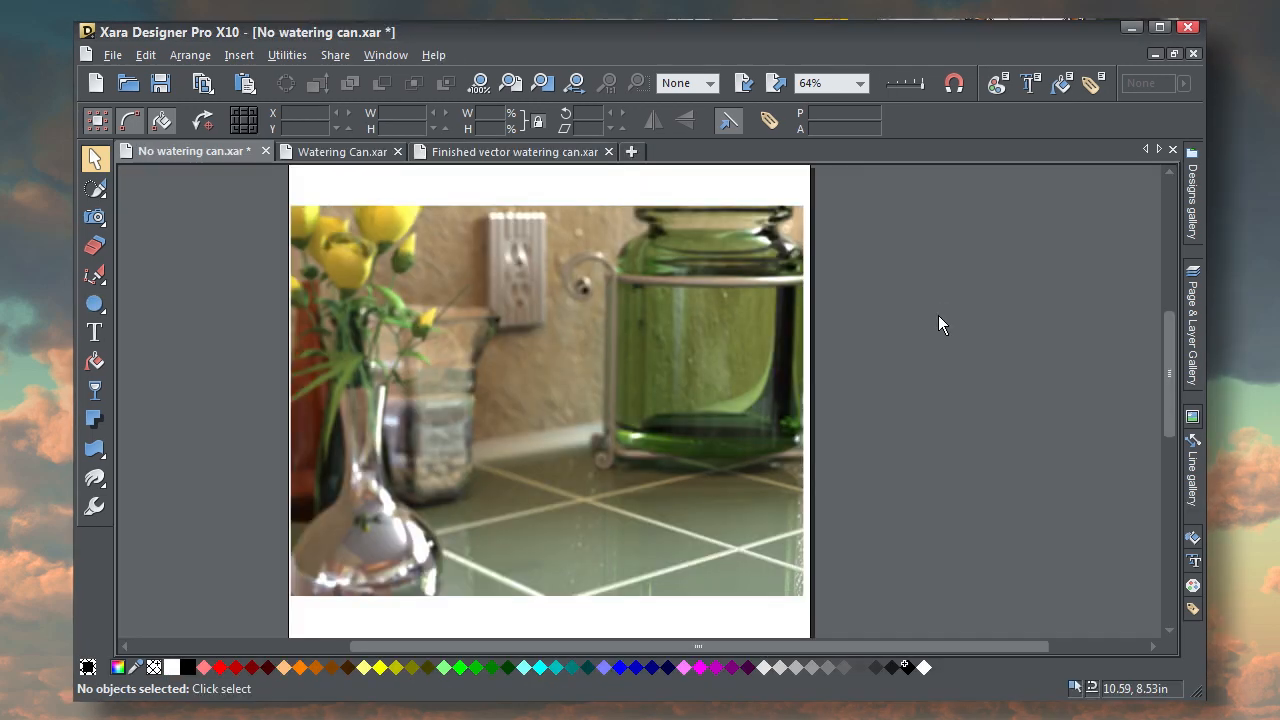
Paste the finished vector watering can into No watering can.xar, place it on the tiled counter in the photo, and deselect it
click(534, 153)
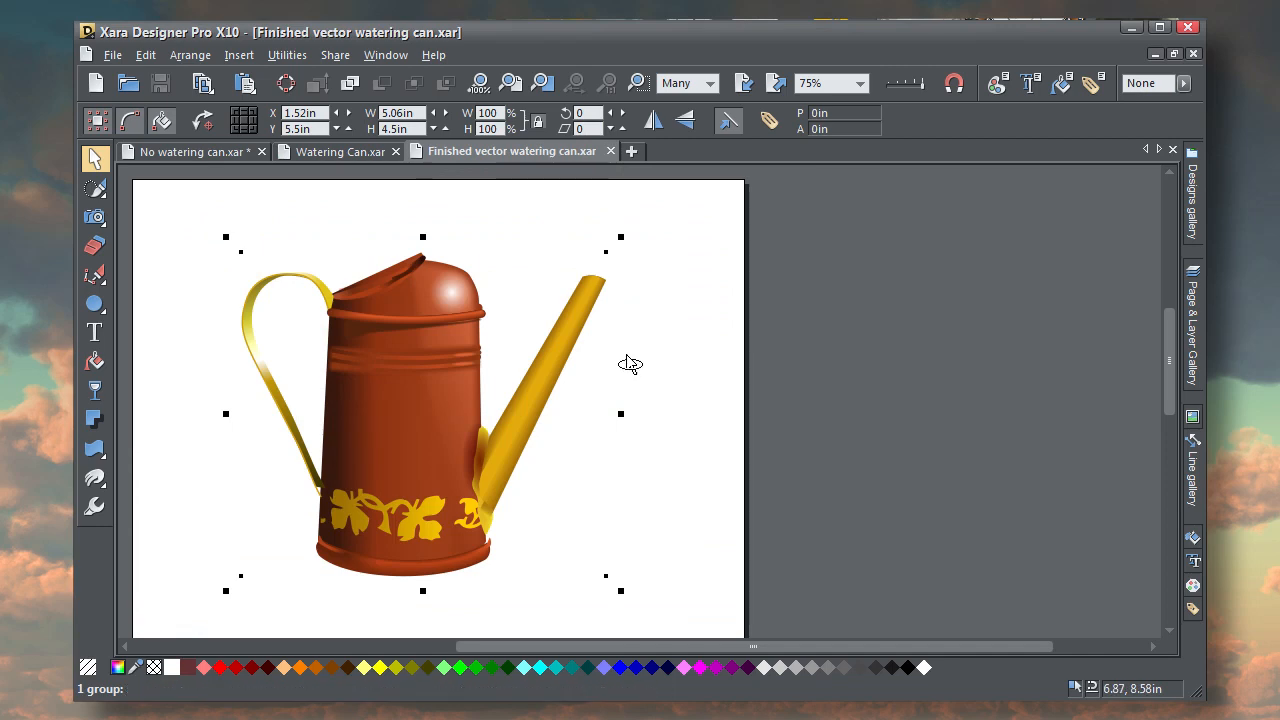
click(351, 153)
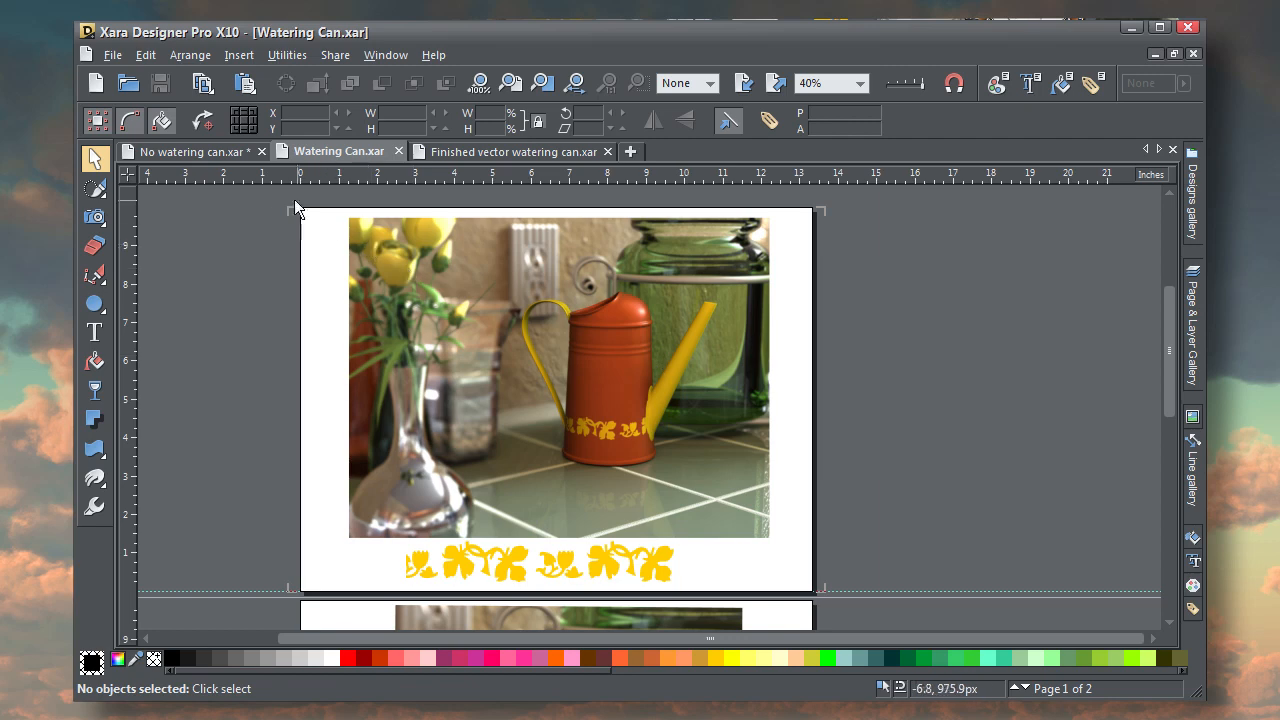
click(225, 158)
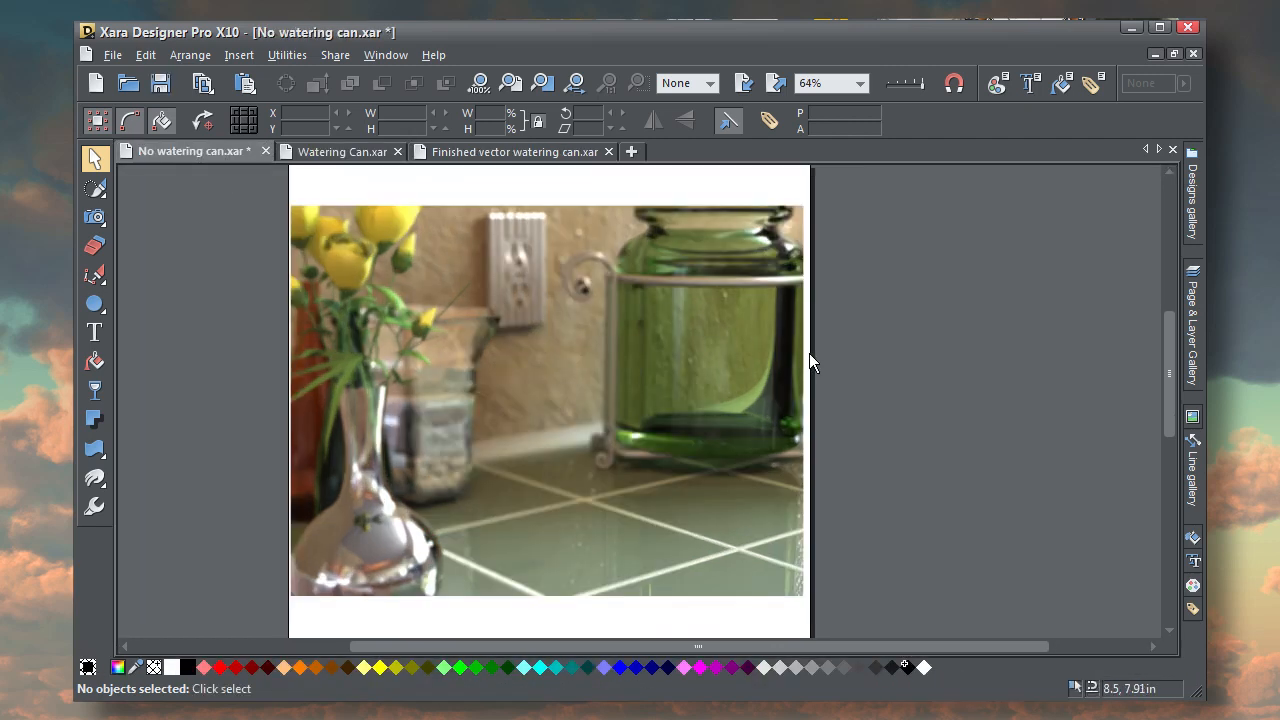
key(ctrl+v)
drag(666, 366, 598, 357)
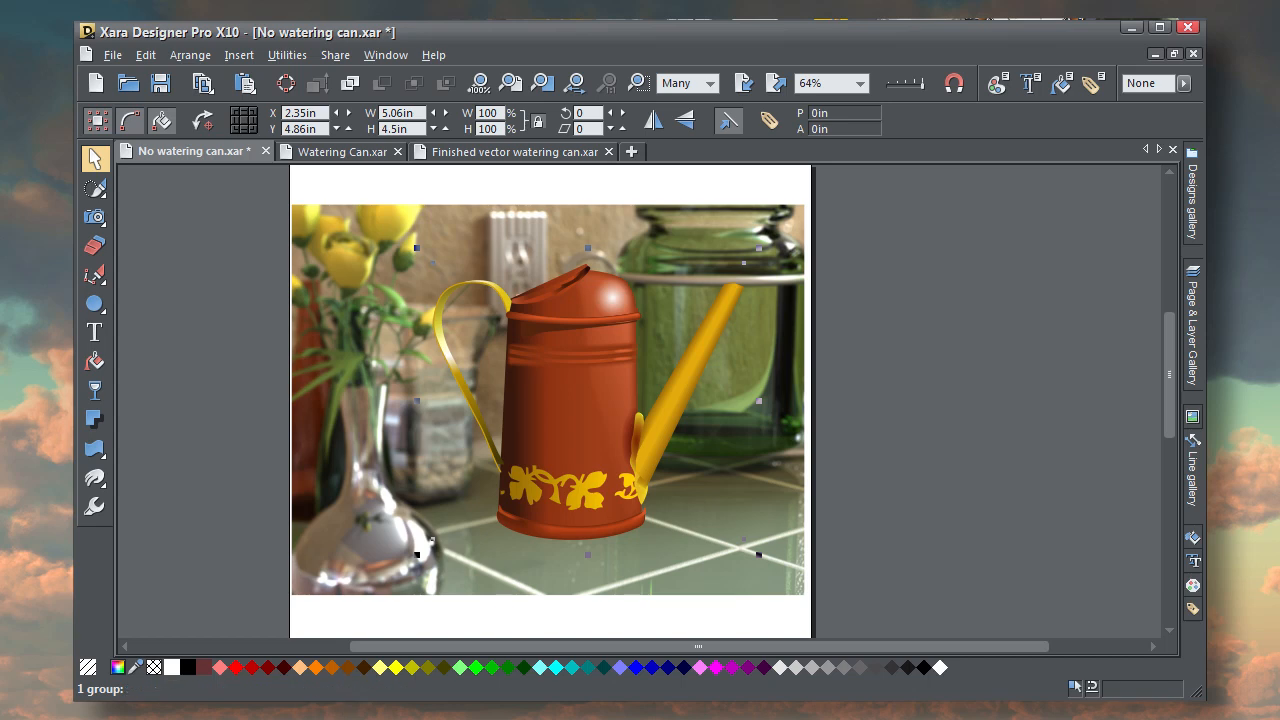
click(846, 358)
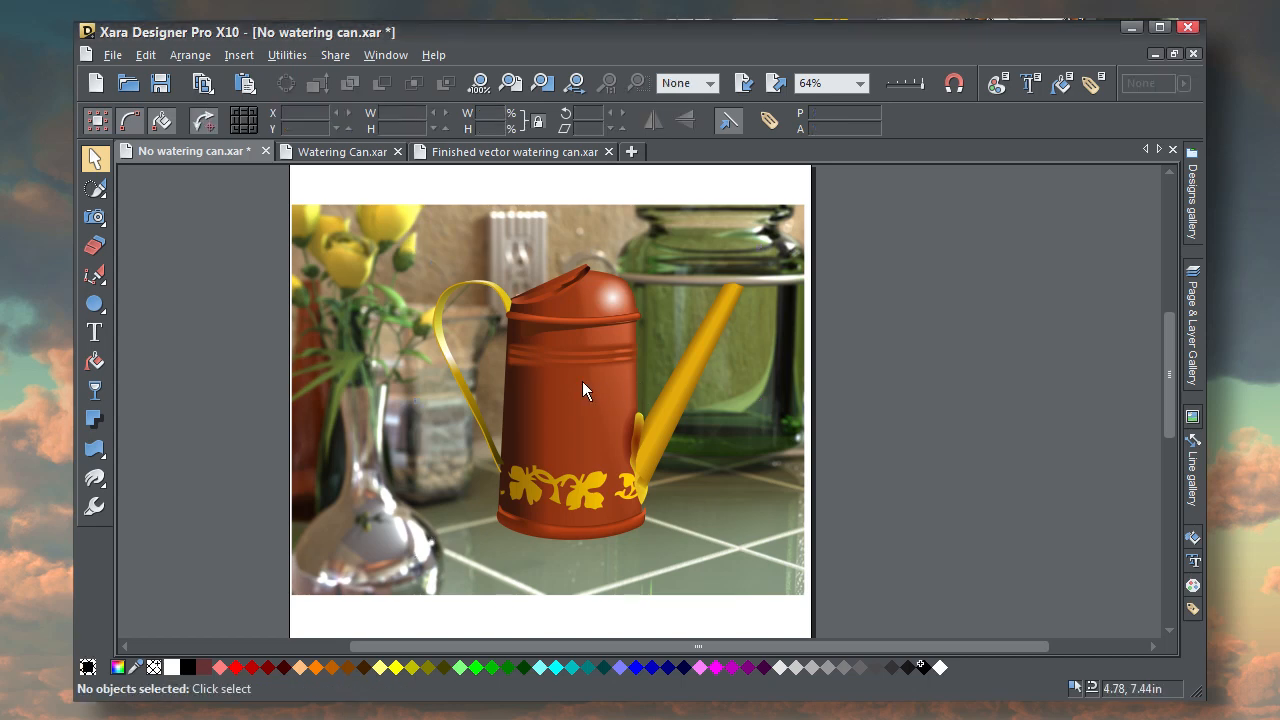
Place a copy of the watering can group beside the page and flip the copy vertically
drag(583, 383, 933, 372)
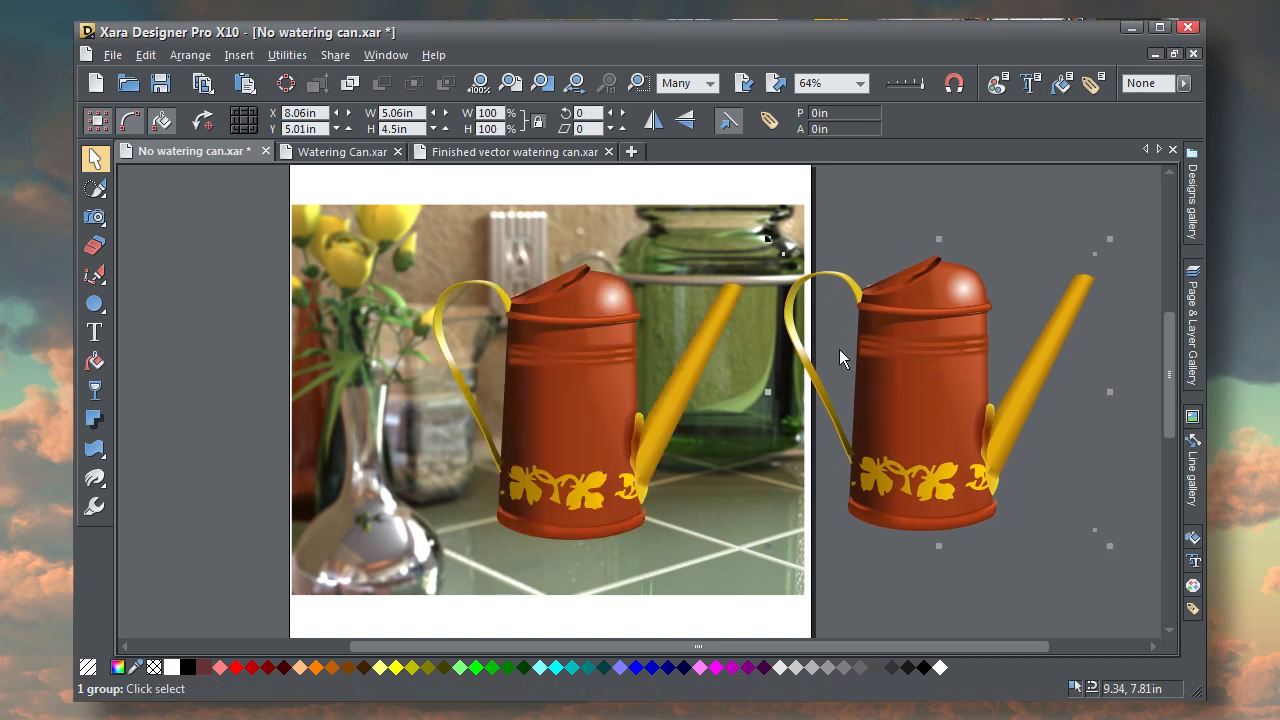
click(686, 121)
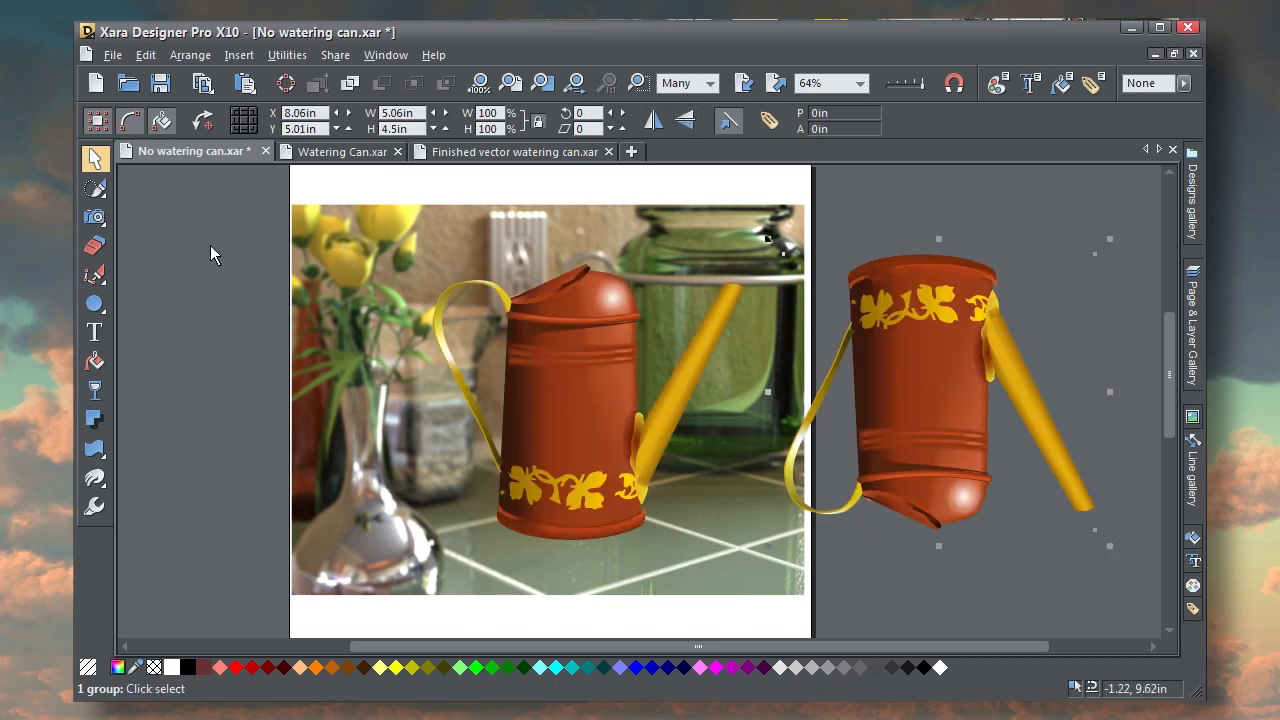
Create a PNG bitmap copy of the flipped can with True color + Alpha colour depth
mouse_move(95, 216)
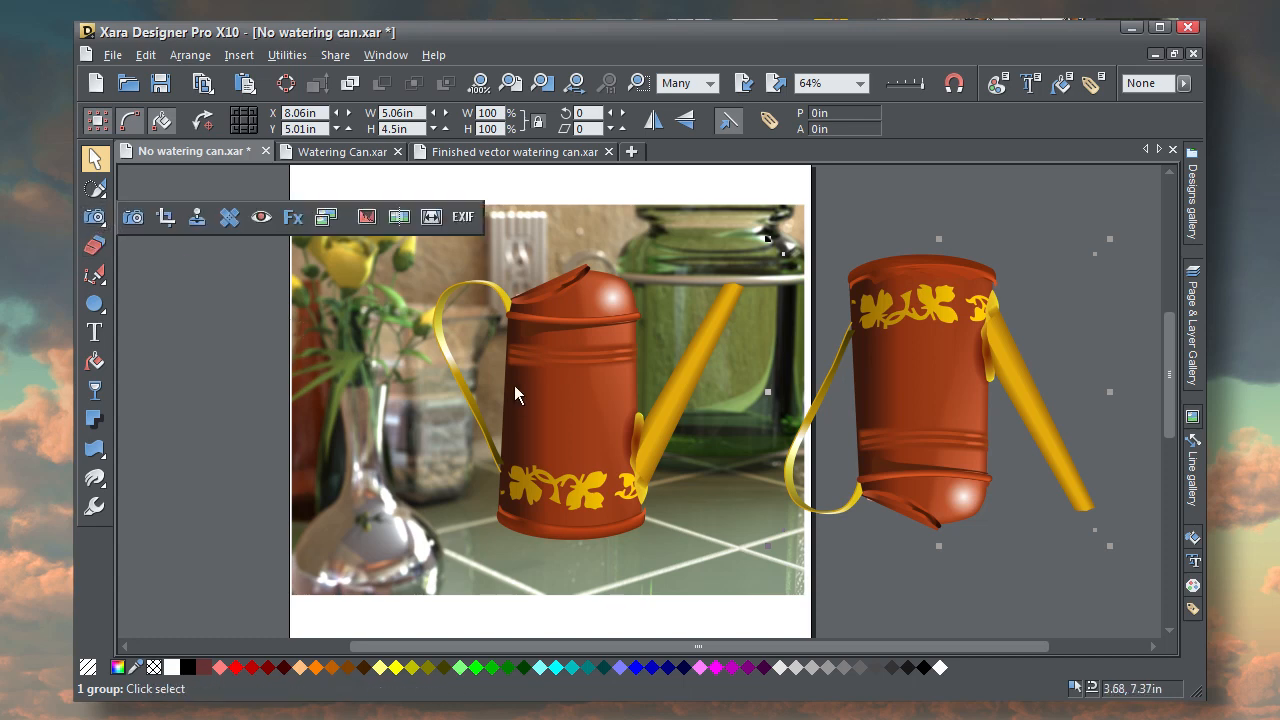
key(ctrl+shift+c)
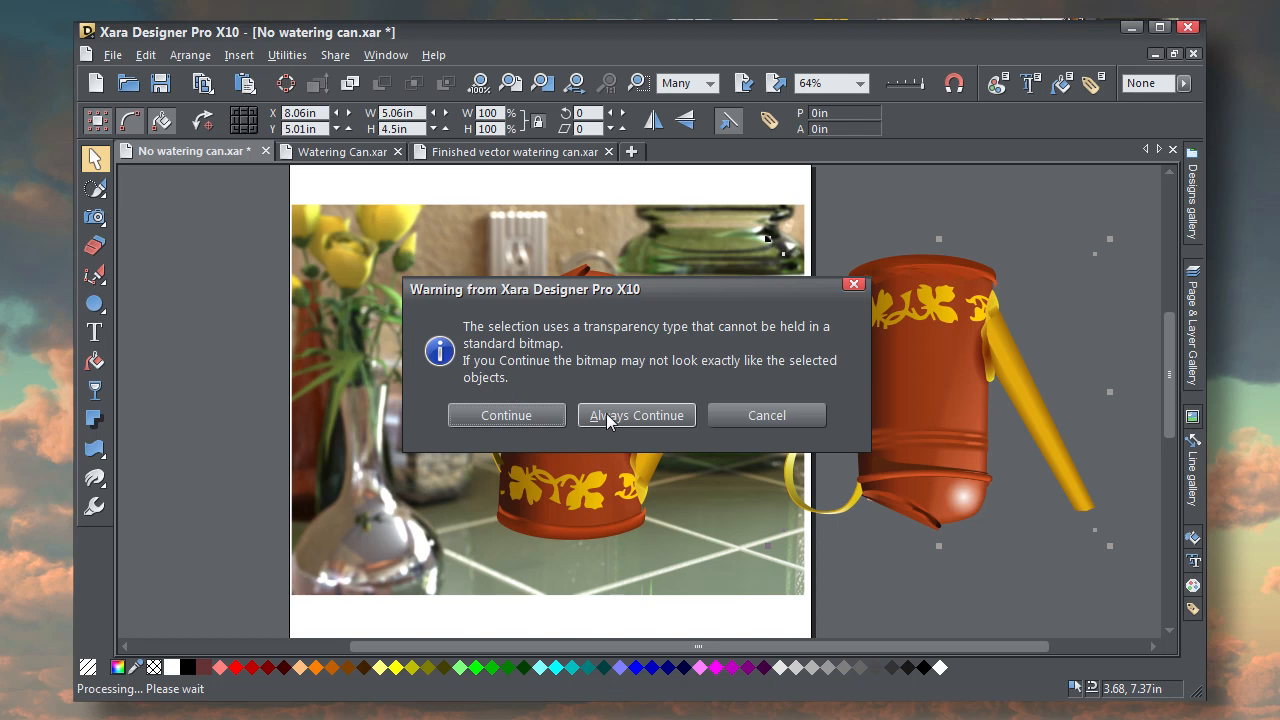
click(556, 416)
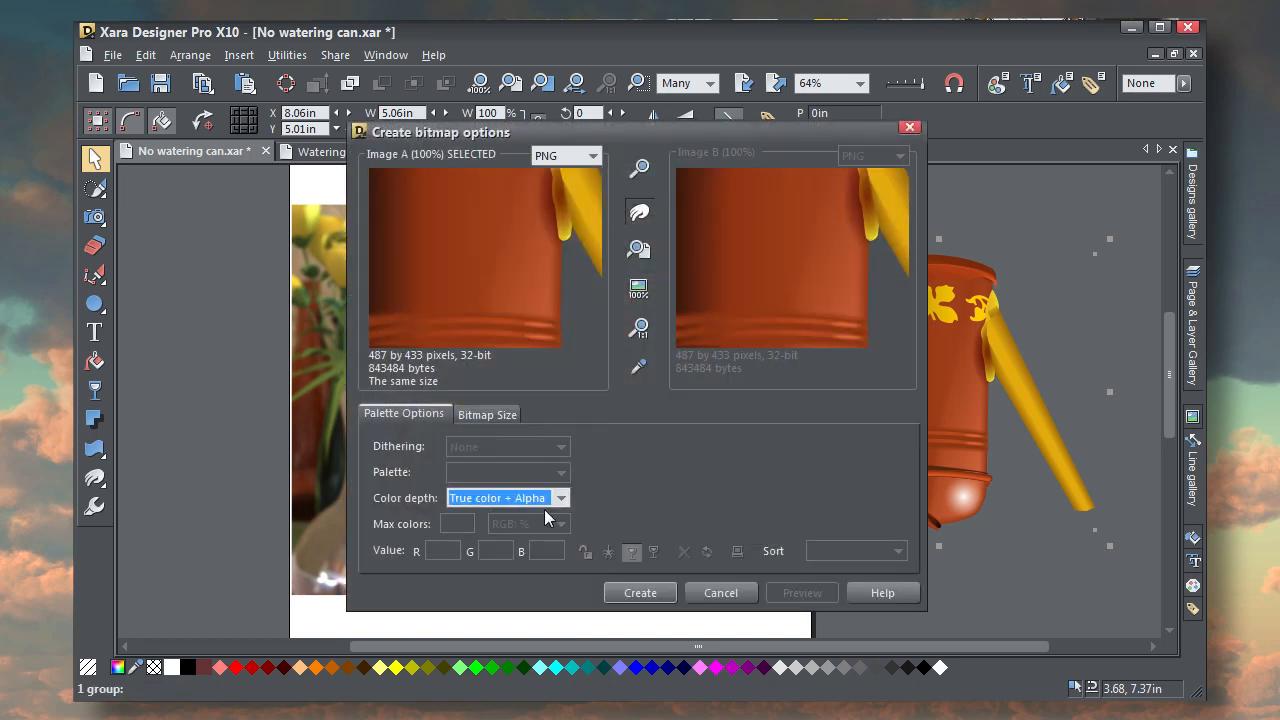
click(640, 172)
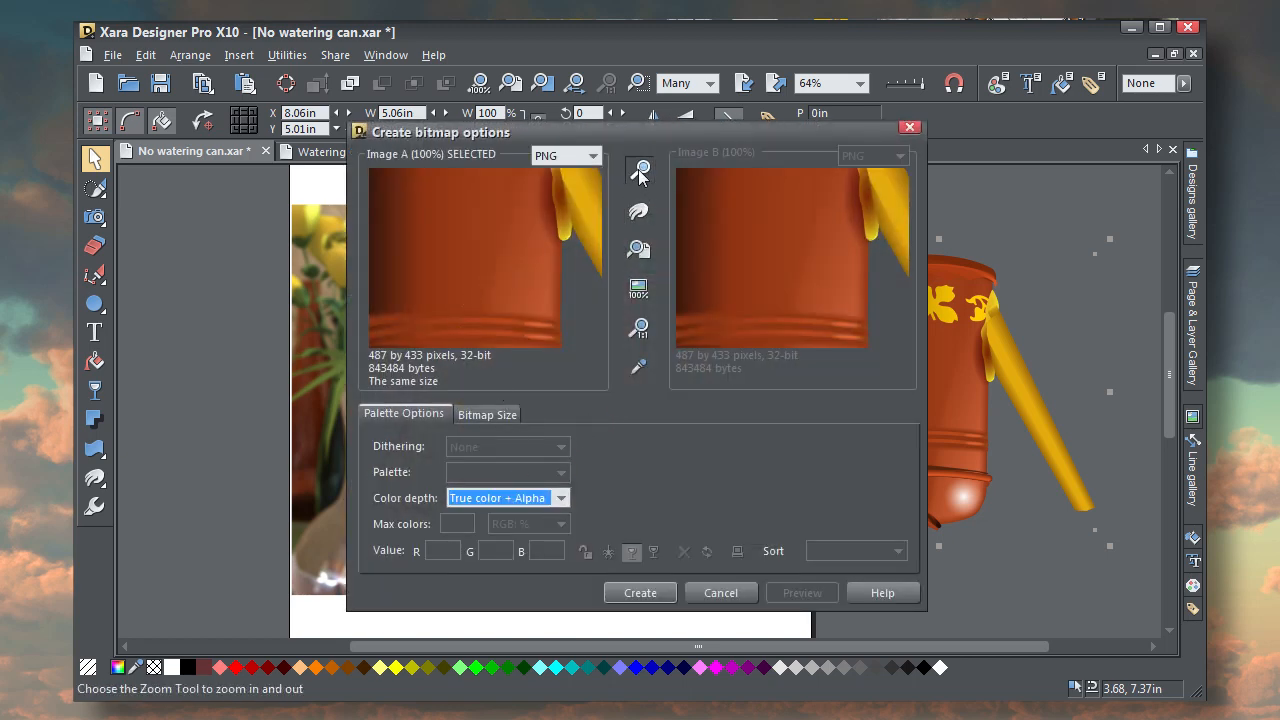
click(634, 254)
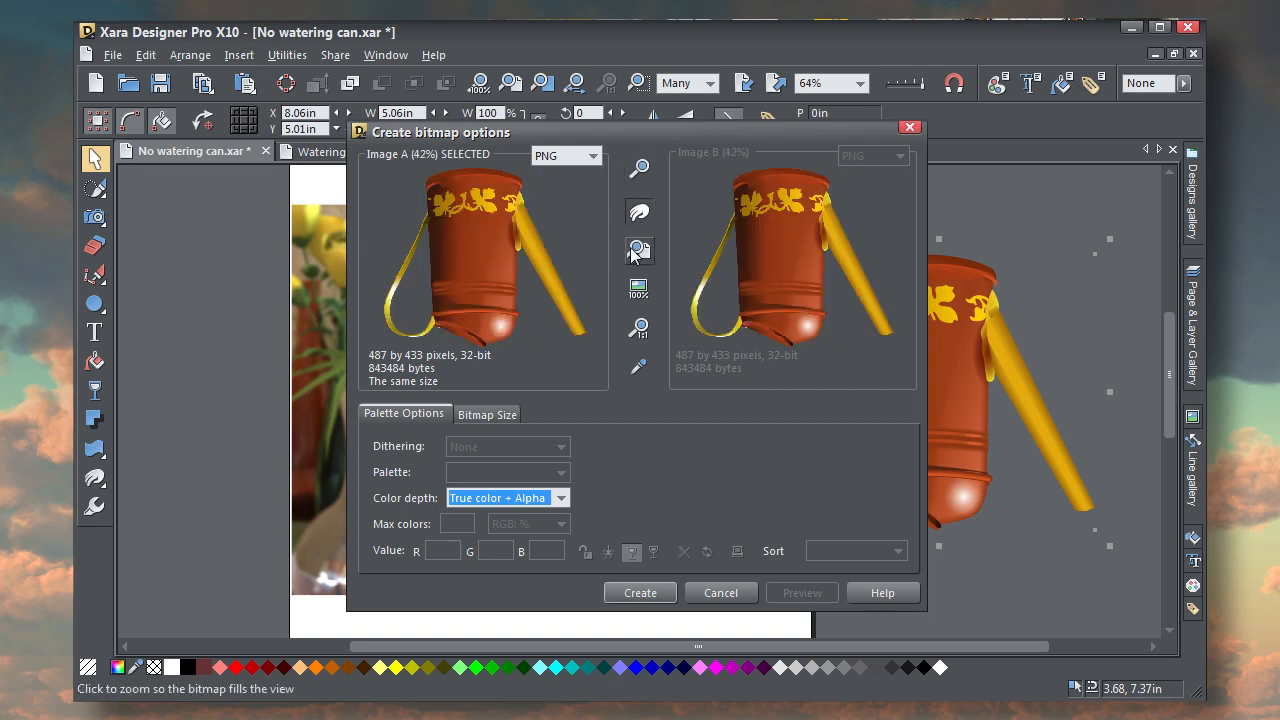
click(642, 592)
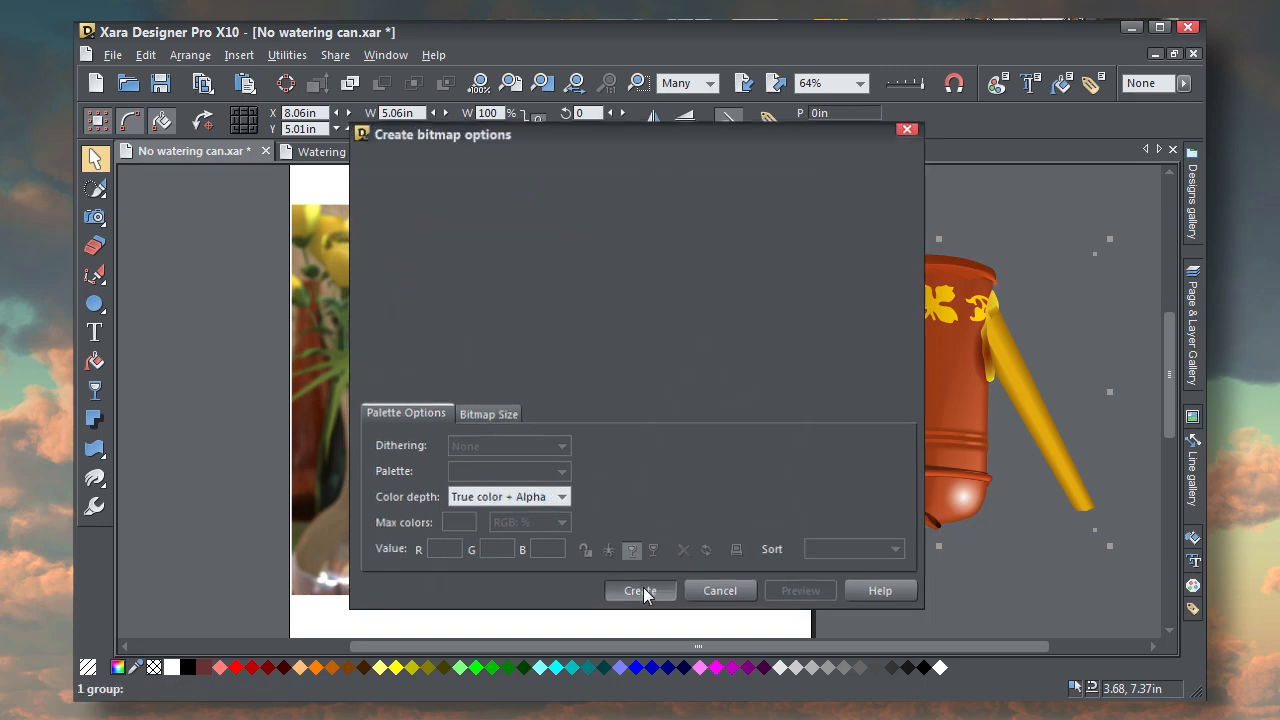
Delete the flipped vector can and move its bitmap copy clear of the upright can, partly beyond the page edge
click(618, 418)
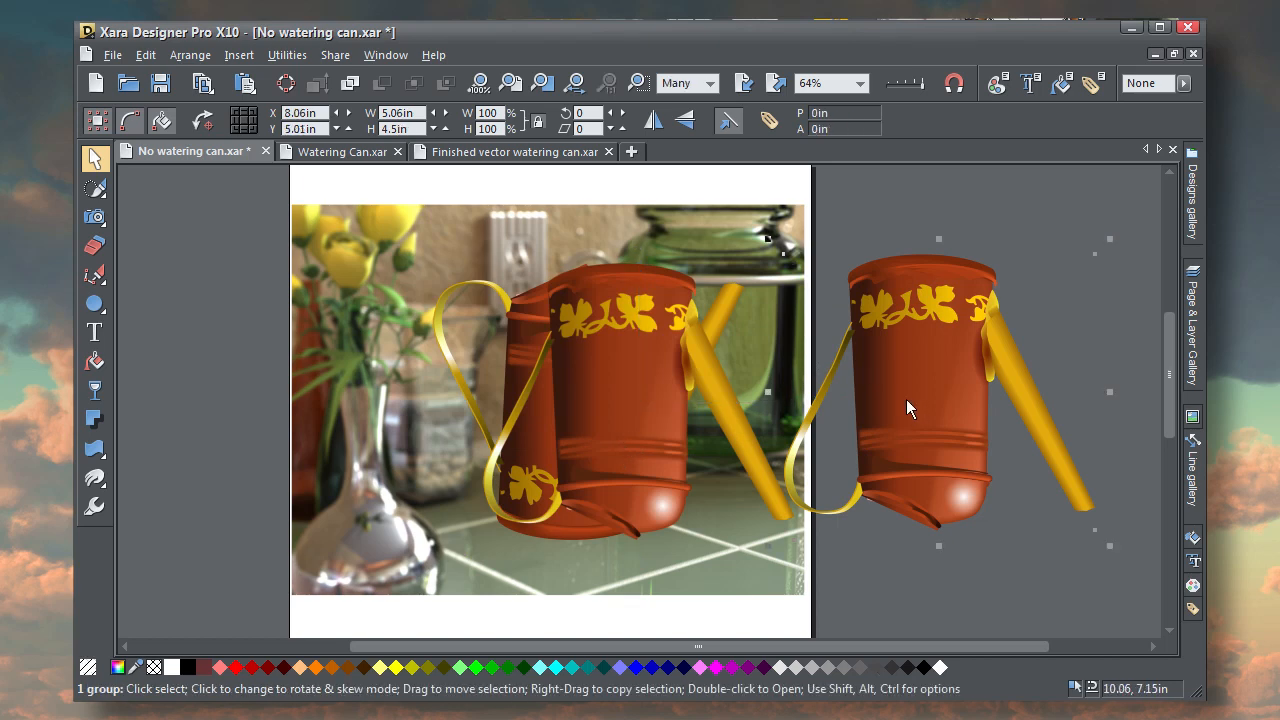
key(Delete)
drag(674, 391, 904, 378)
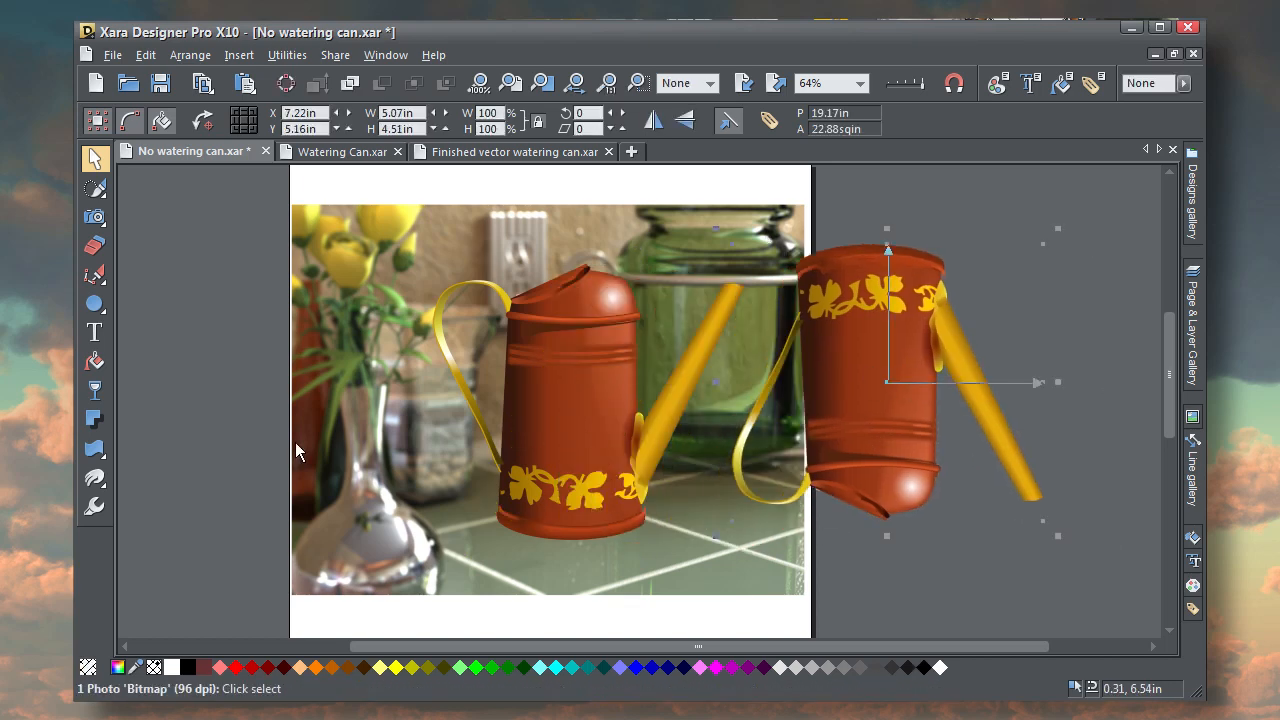
Blur the flipped can bitmap with a blur/sharpness of -100 and align it directly beneath the upright can's base as a reflection
click(95, 217)
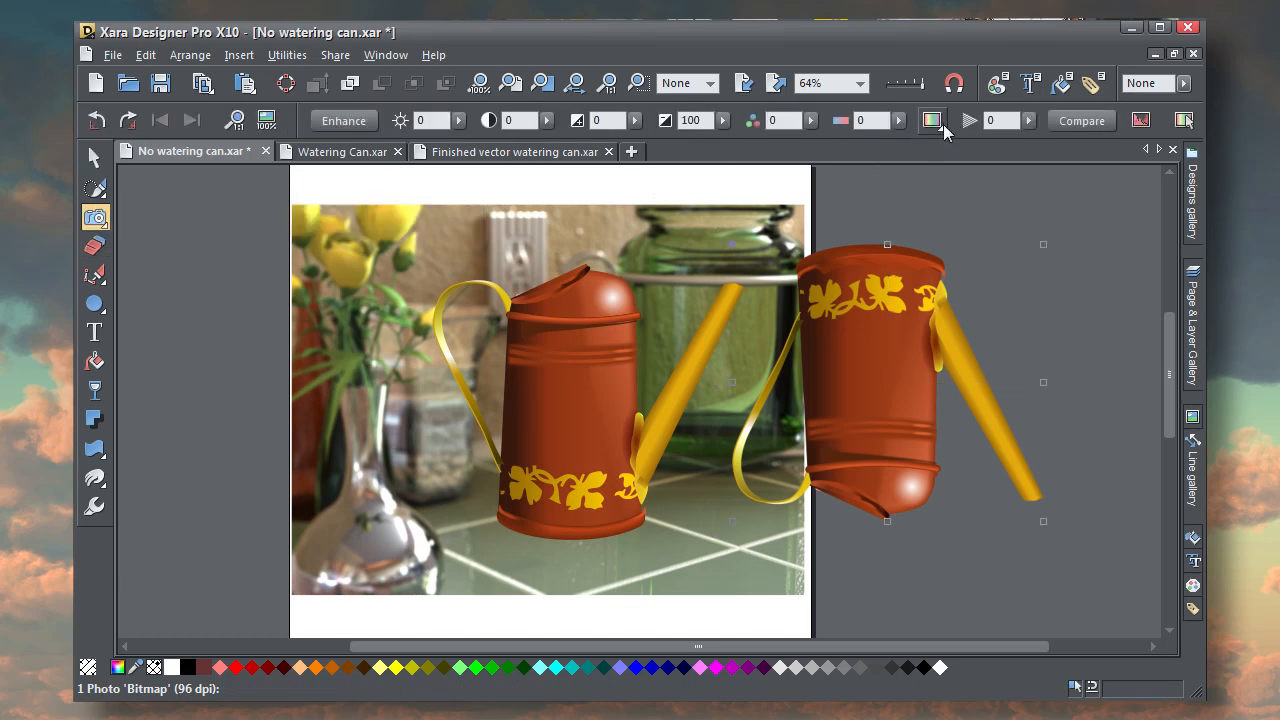
click(1028, 120)
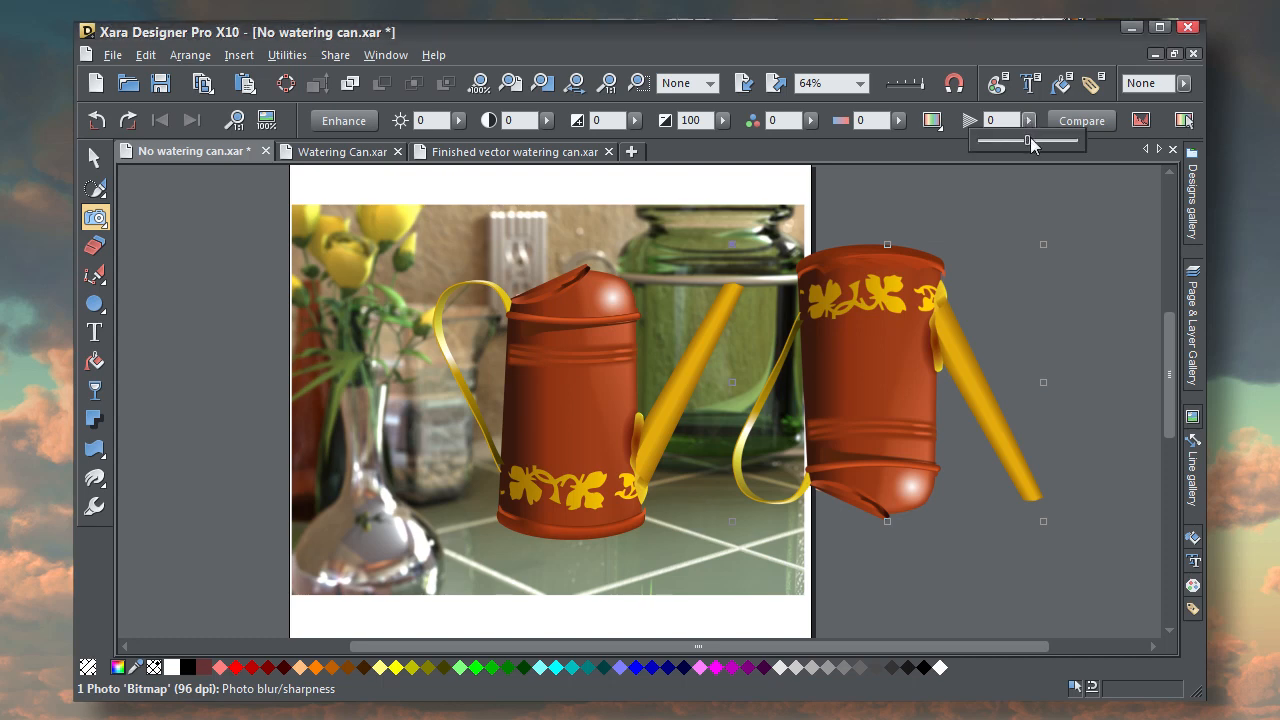
drag(1029, 140, 933, 157)
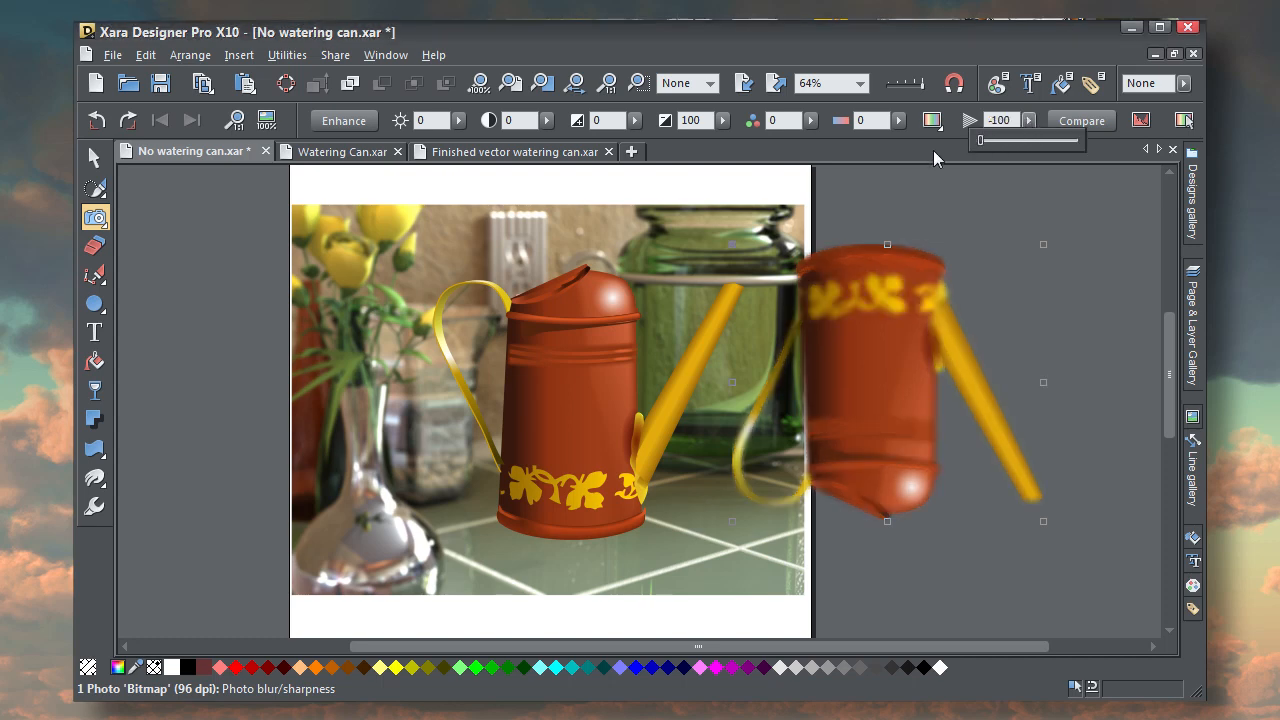
click(94, 158)
drag(818, 432, 569, 572)
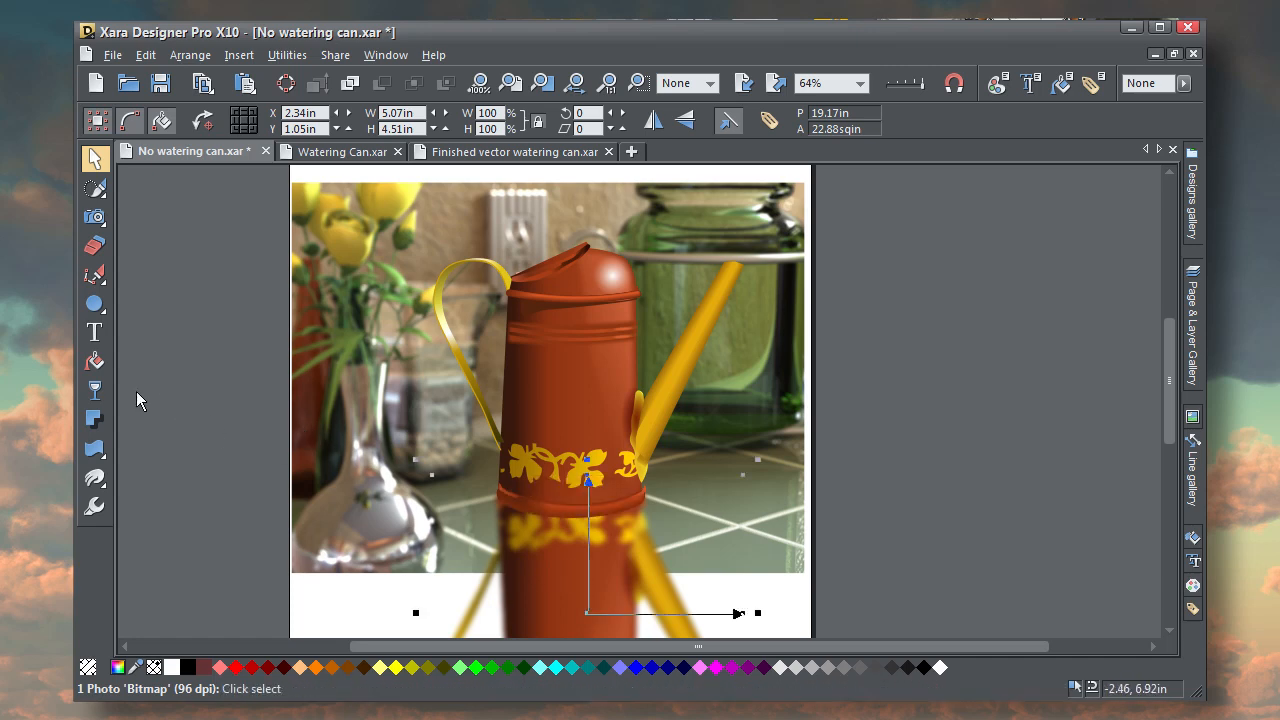
Fade the reflection downward from the can's base with a linear transparency and set its start transparency to 36.5%
click(97, 391)
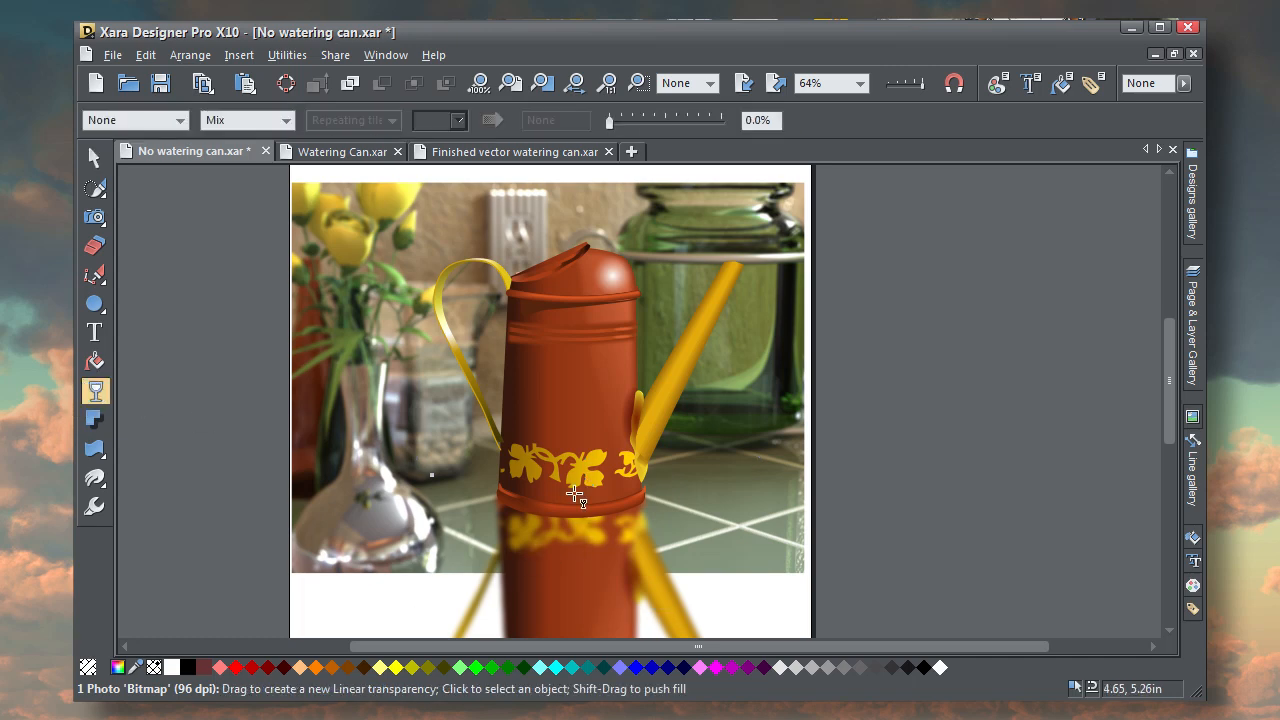
drag(576, 494, 572, 598)
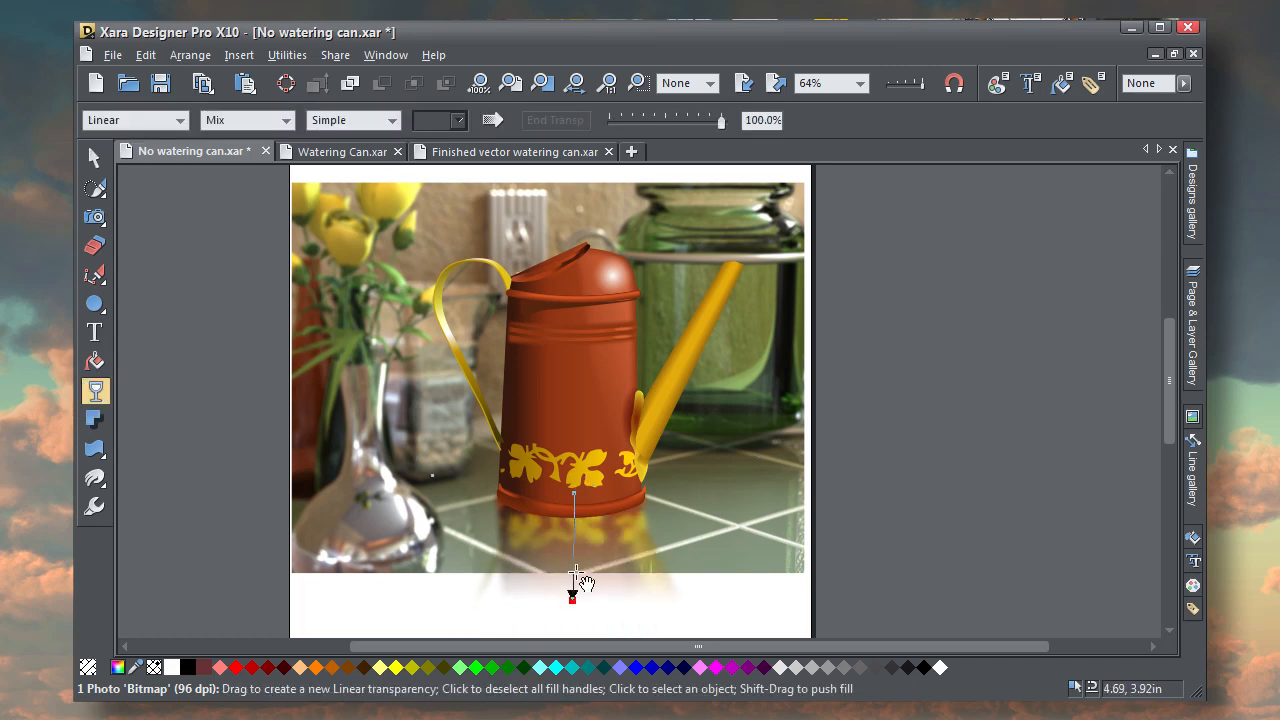
click(576, 495)
drag(720, 120, 625, 125)
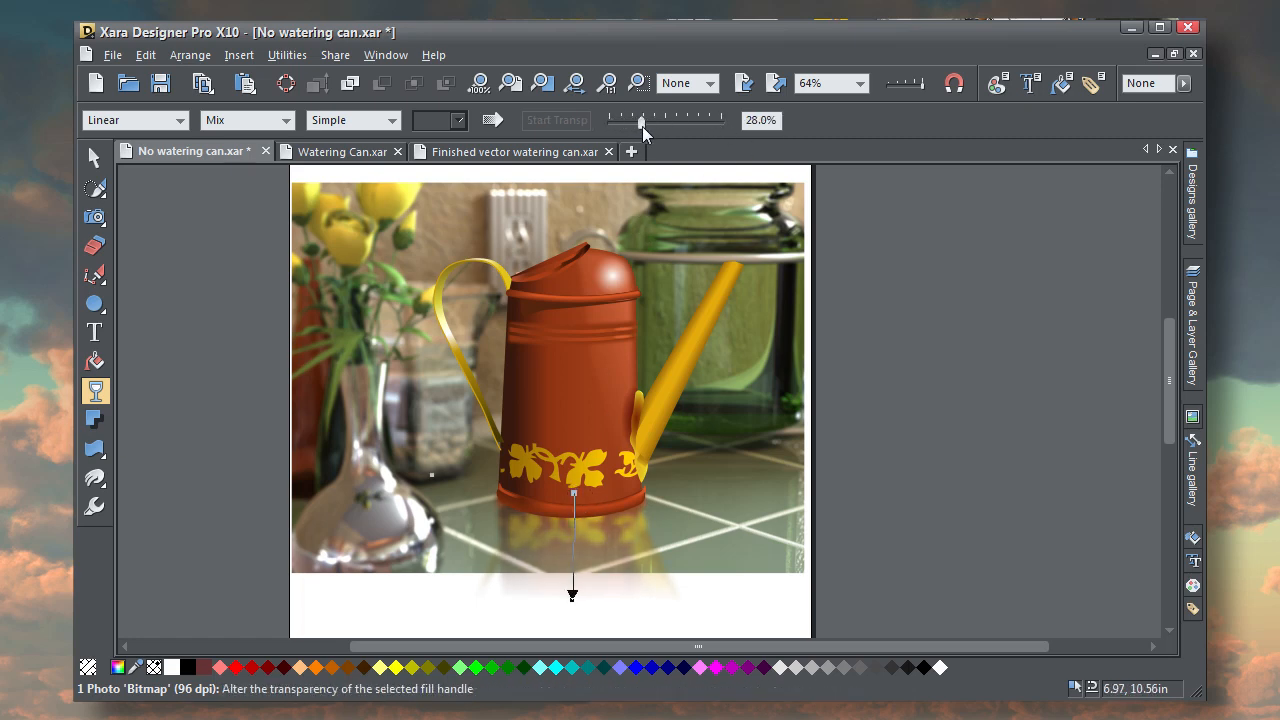
Change the reflection's transparency type to Stained glass, set its start transparency to 55.5%, and deselect it
click(287, 121)
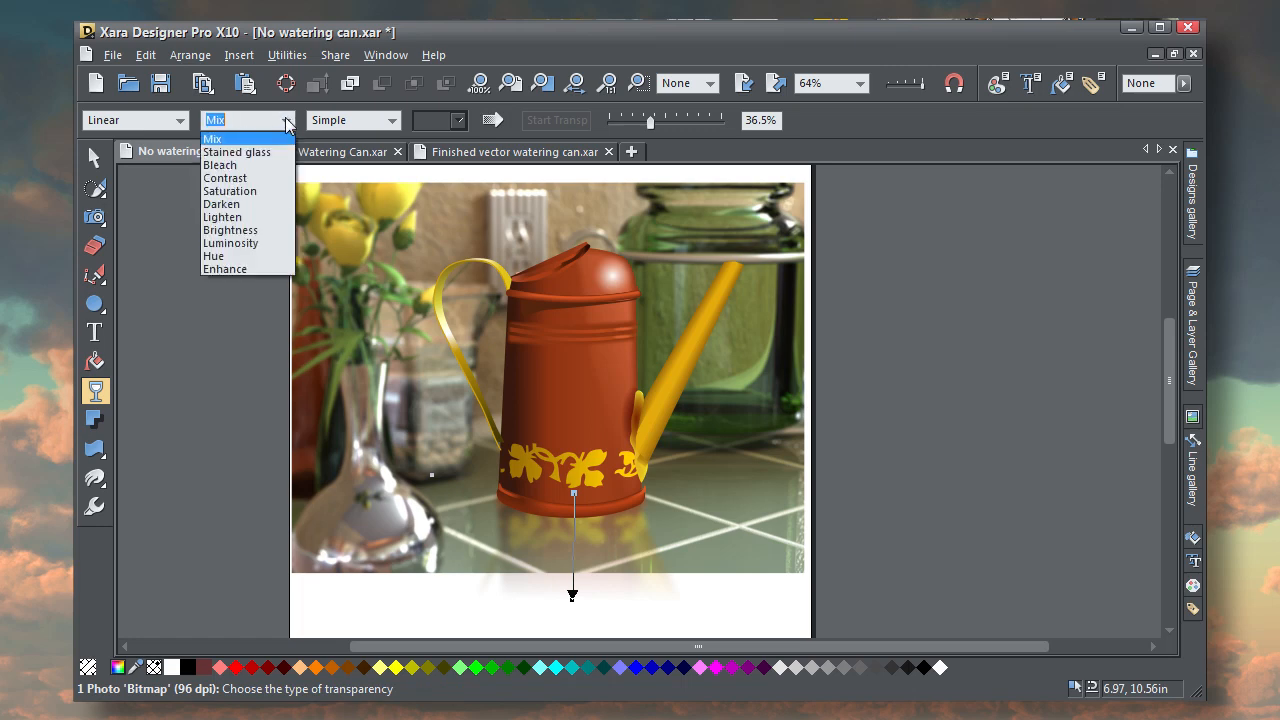
click(253, 158)
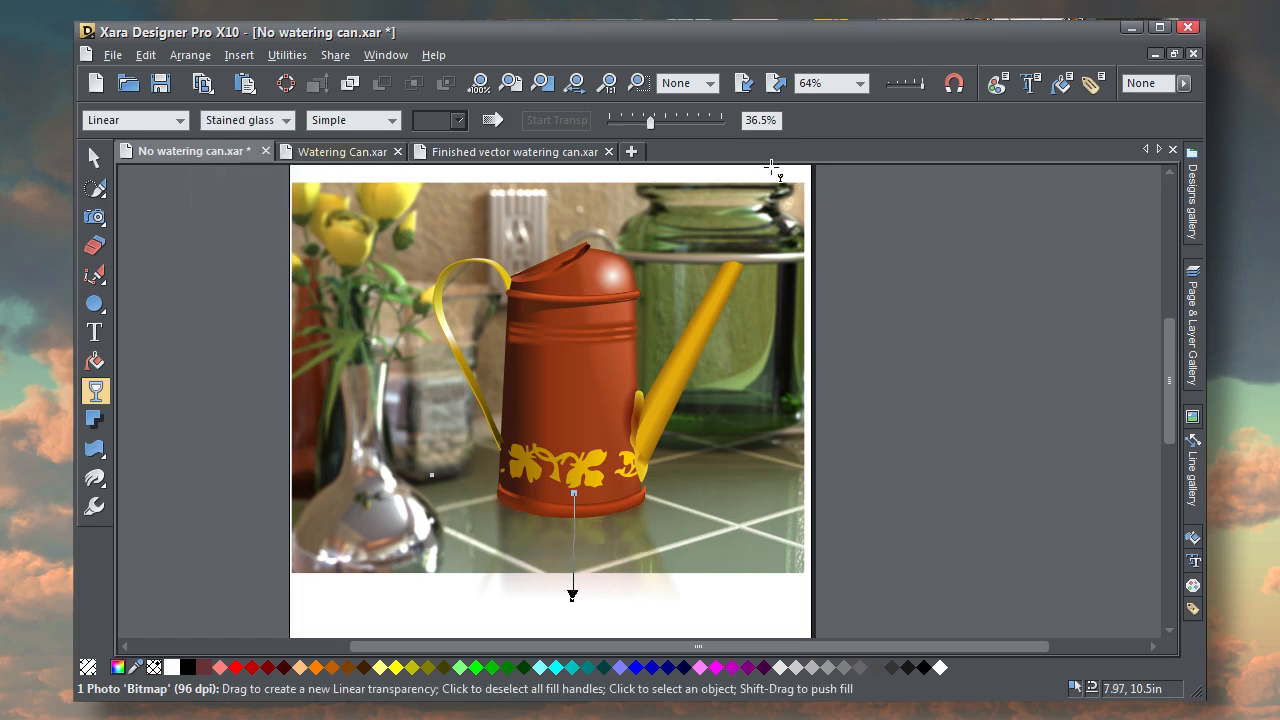
drag(652, 123, 672, 125)
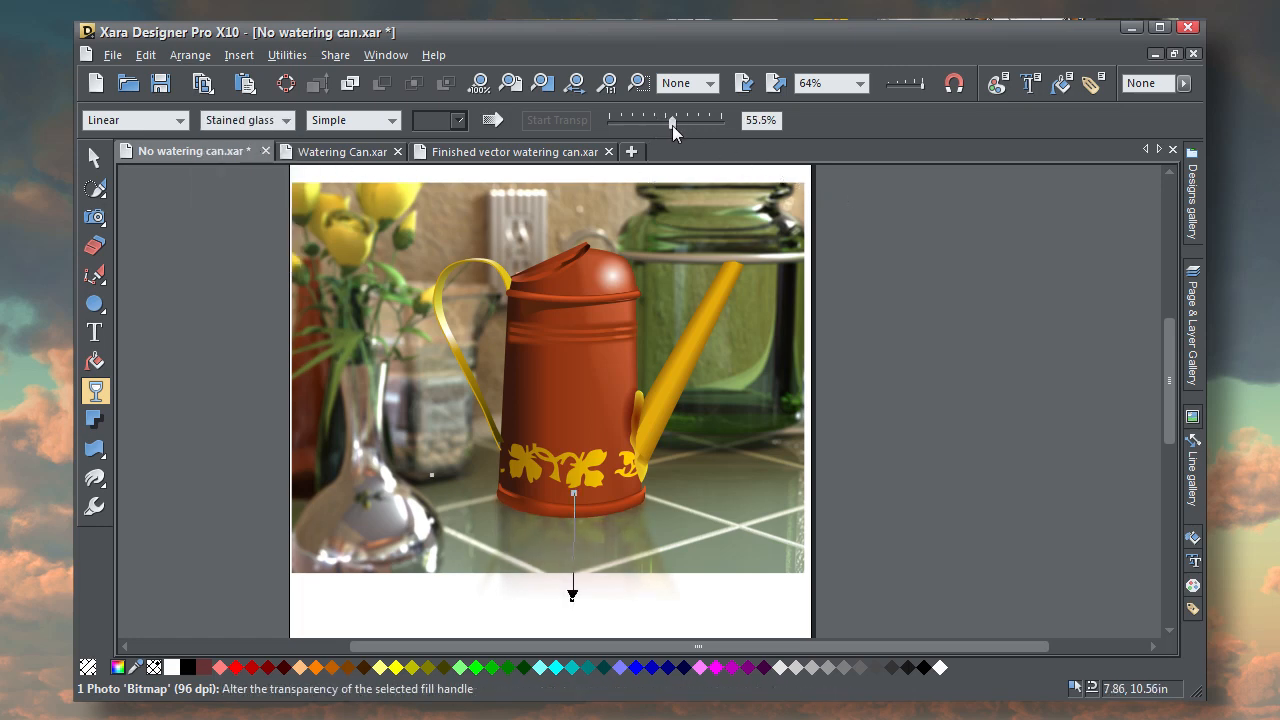
click(94, 157)
click(173, 243)
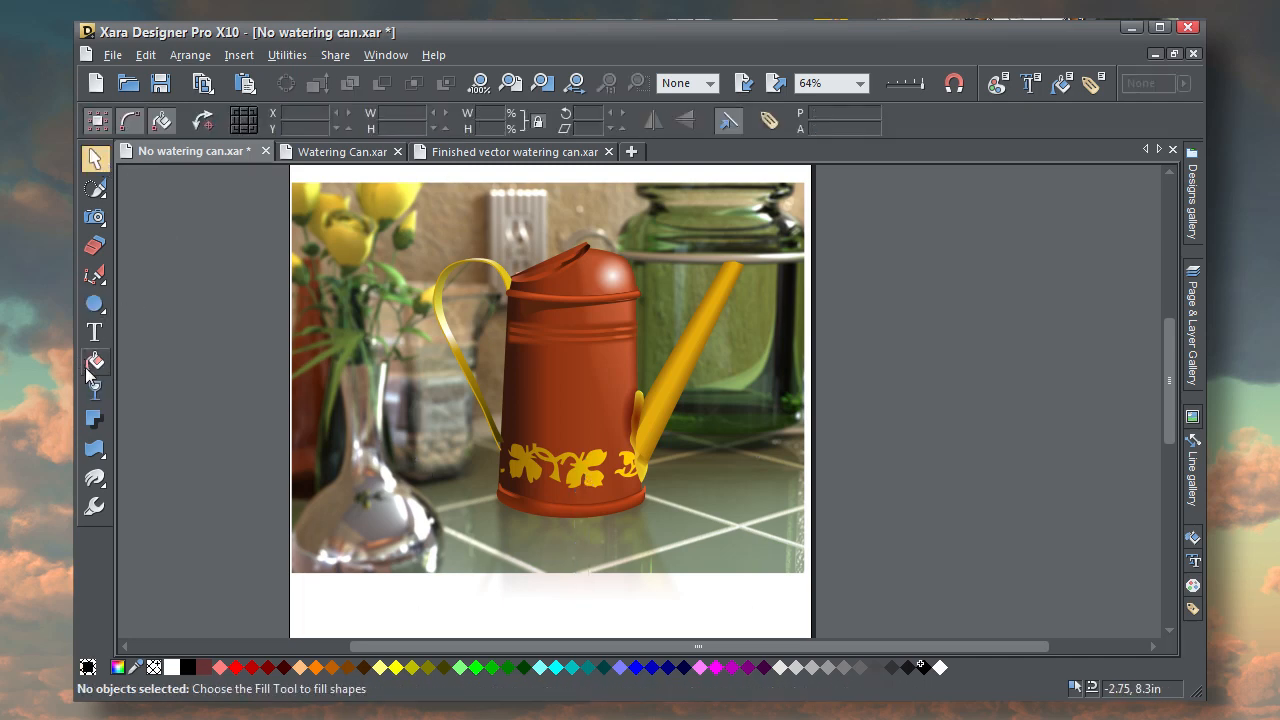
Examine the composited watering can against the background photo at 100% zoom
mouse_move(94, 478)
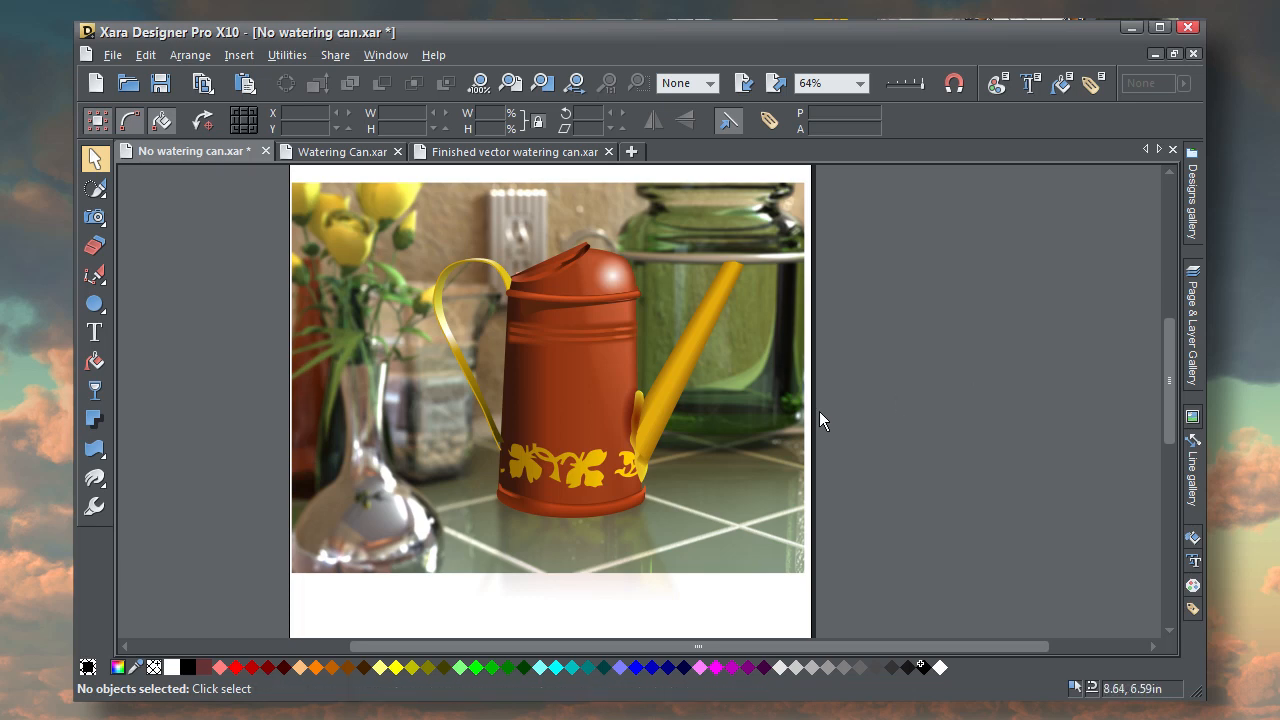
key(1)
key(shift+F8)
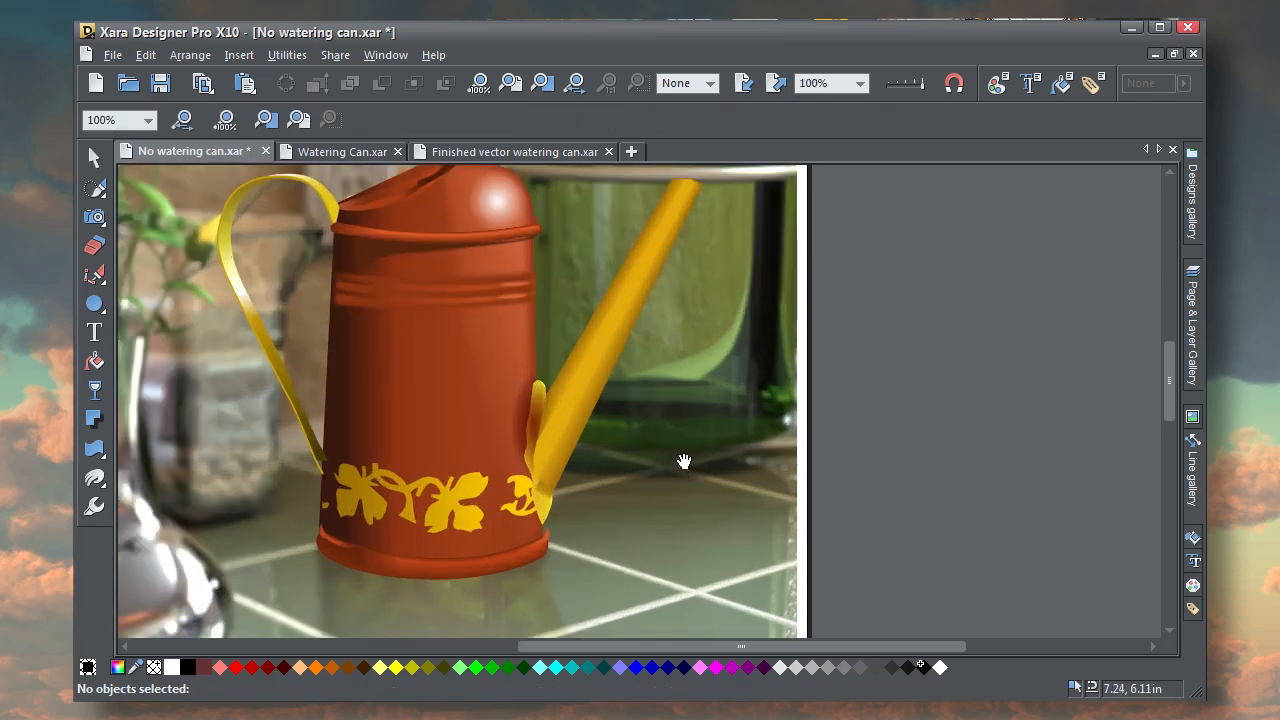
drag(684, 461, 830, 508)
key(F2)
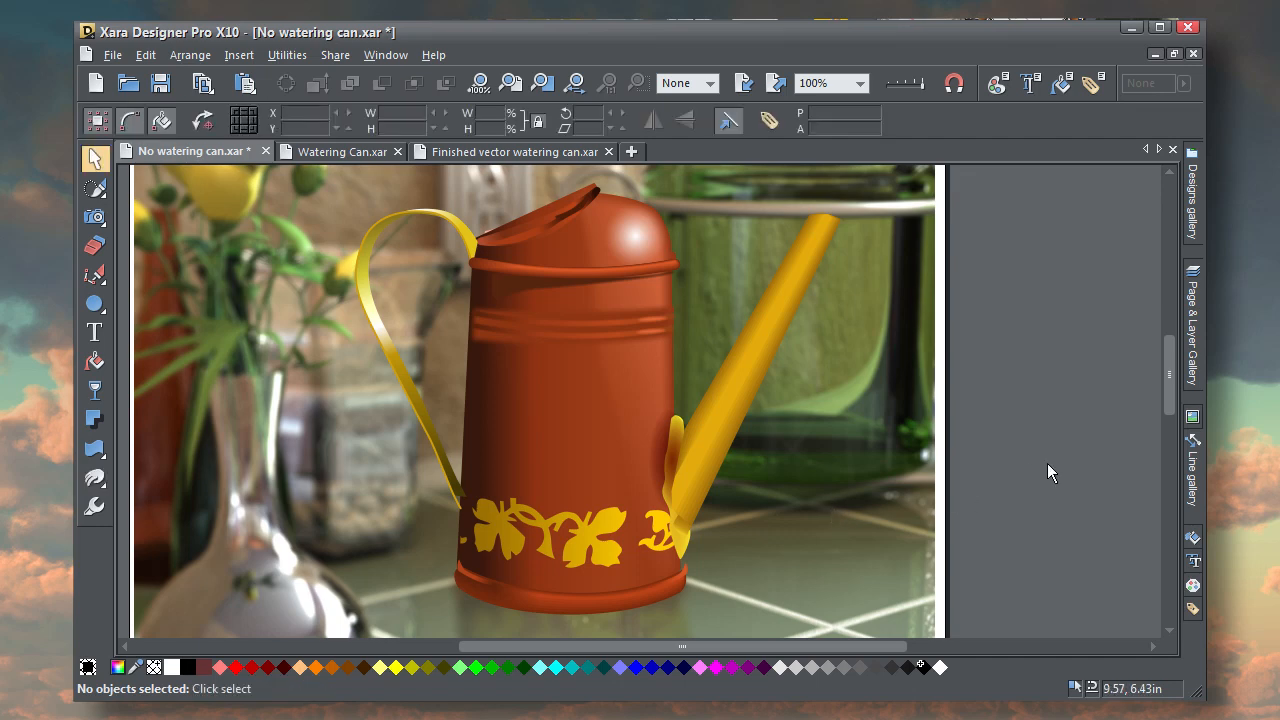